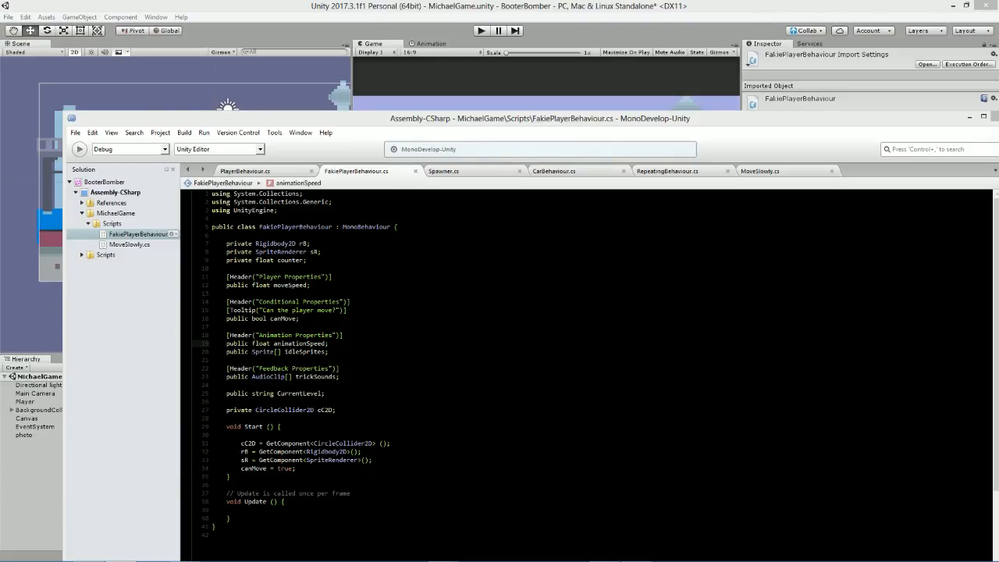
Maximize the code editor window that shows the FakiePlayerBehaviour.cs script.
{"action": "left_click", "coordinate": [374, 310]}
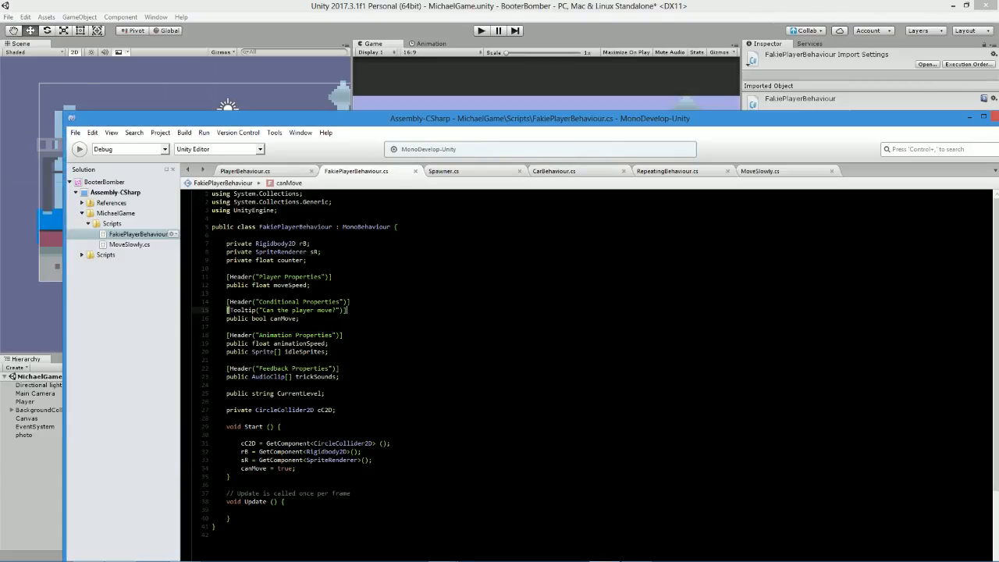
{"action": "left_click_drag", "start_coordinate": [310, 121], "coordinate": [297, 2]}
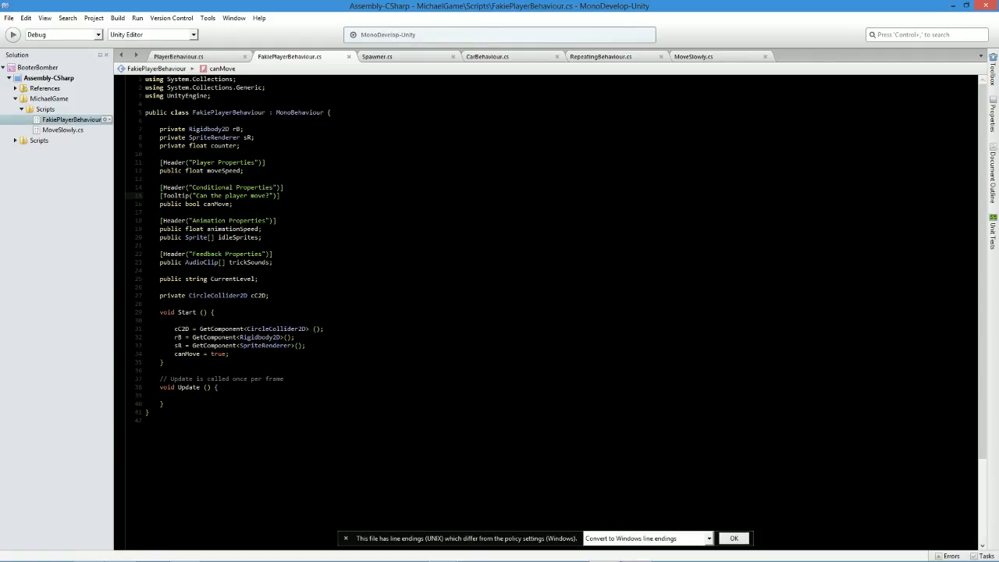
{"action": "left_click", "coordinate": [309, 338]}
{"action": "left_click_drag", "start_coordinate": [341, 6], "coordinate": [417, 245]}
{"action": "double_click", "coordinate": [417, 238]}
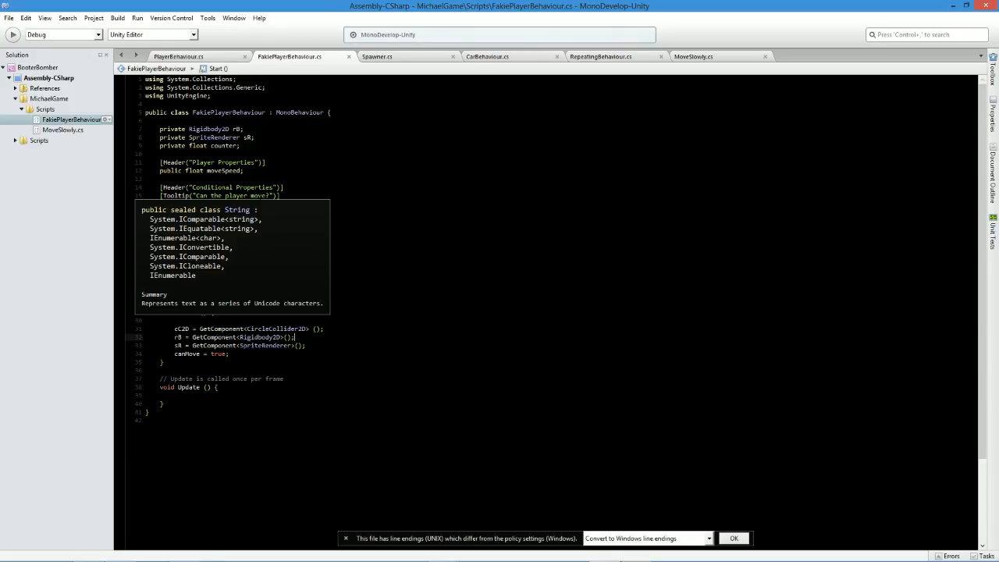
Switch to the Unity editor, run the MichaelGame scene briefly in Play mode and stop it.
{"action": "key", "text": "alt+Tab"}
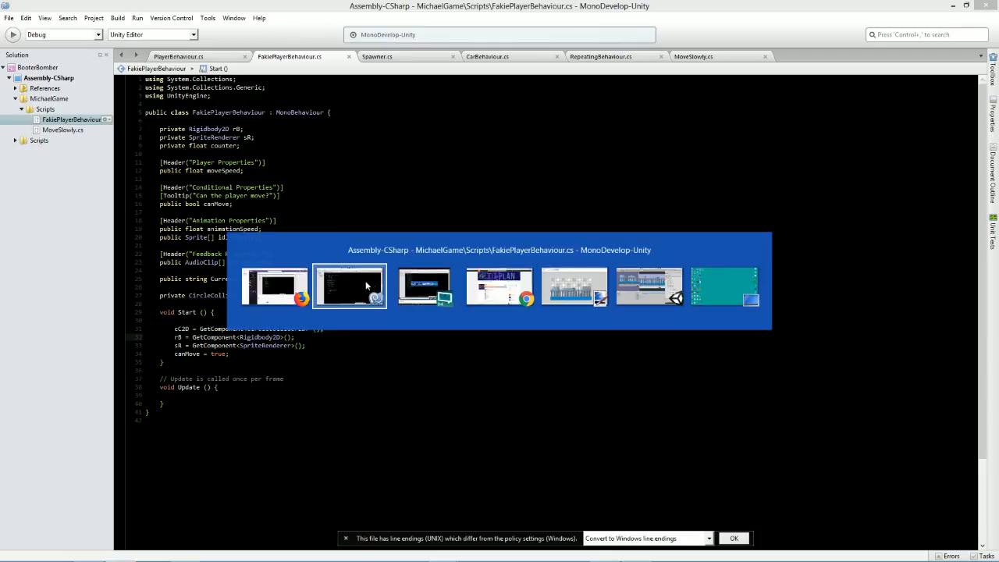
{"action": "double_click", "coordinate": [395, 6]}
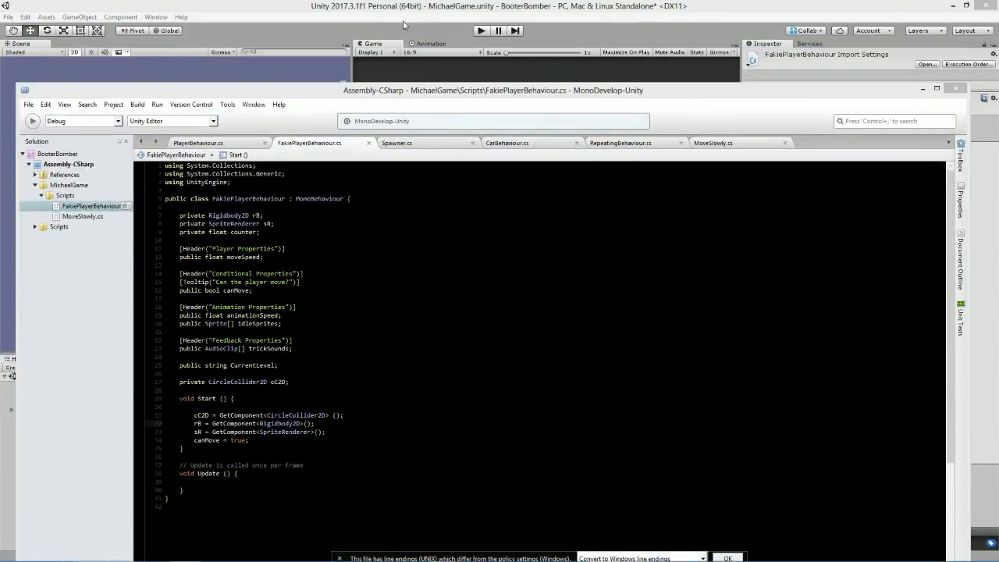
{"action": "left_click", "coordinate": [482, 30]}
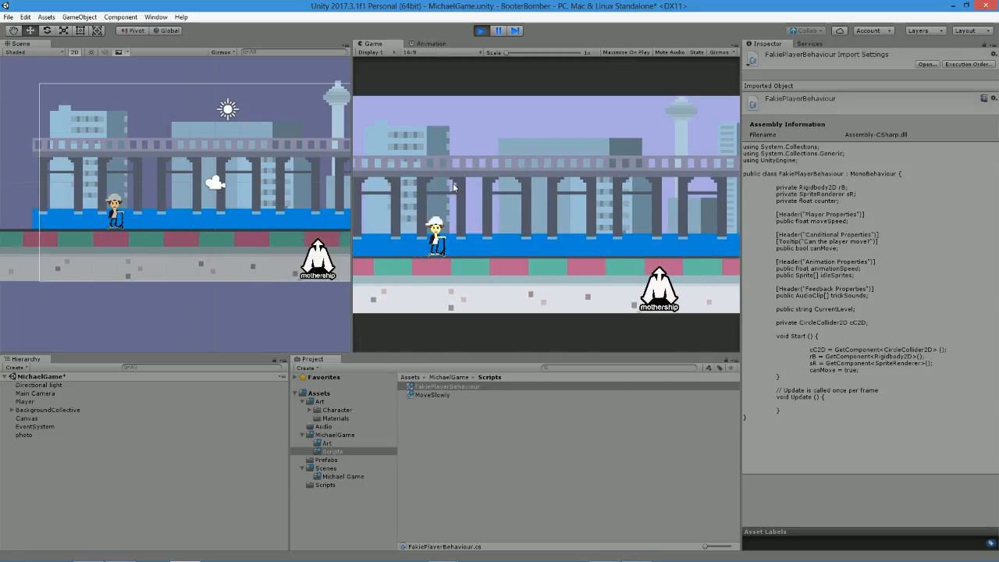
{"action": "left_click", "coordinate": [482, 30]}
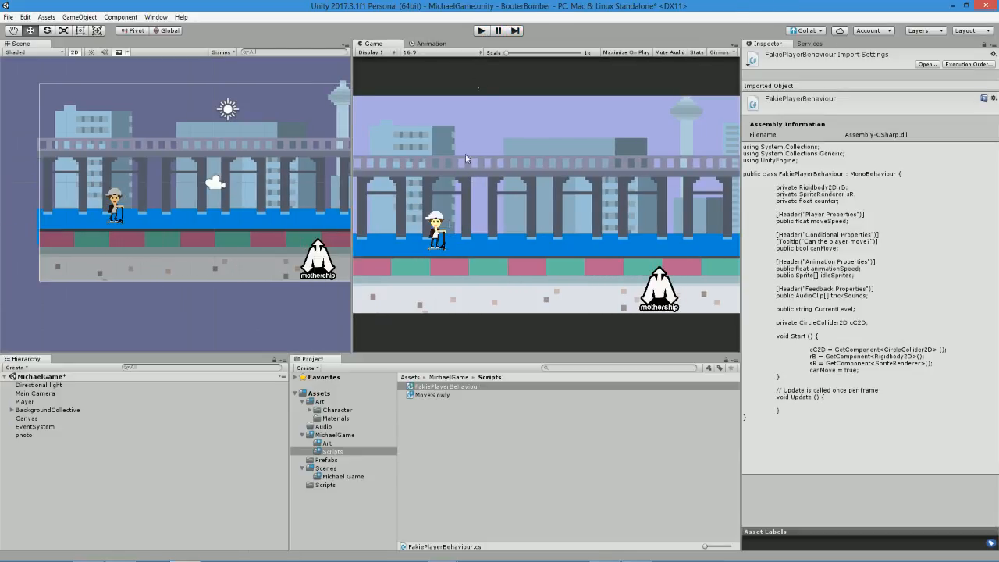
Switch back to MonoDevelop, maximize it, and rename the moveSpeed float under Player Properties to jumpSpeed.
{"action": "key", "text": "alt+Tab"}
{"action": "double_click", "coordinate": [399, 90]}
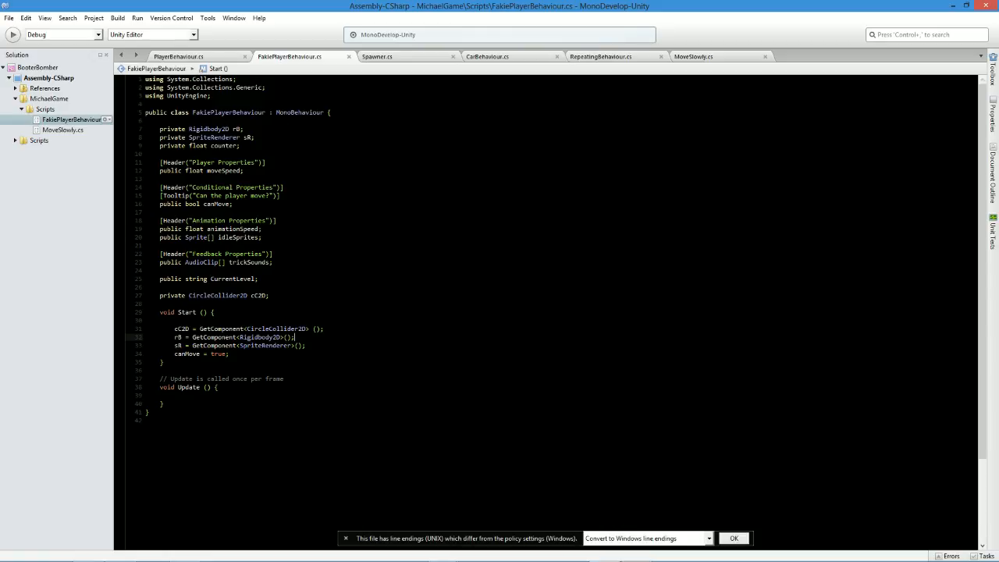
{"action": "scroll", "coordinate": [546, 312], "scroll_direction": "up", "scroll_amount": 4, "text": "ctrl"}
{"action": "double_click", "coordinate": [274, 219]}
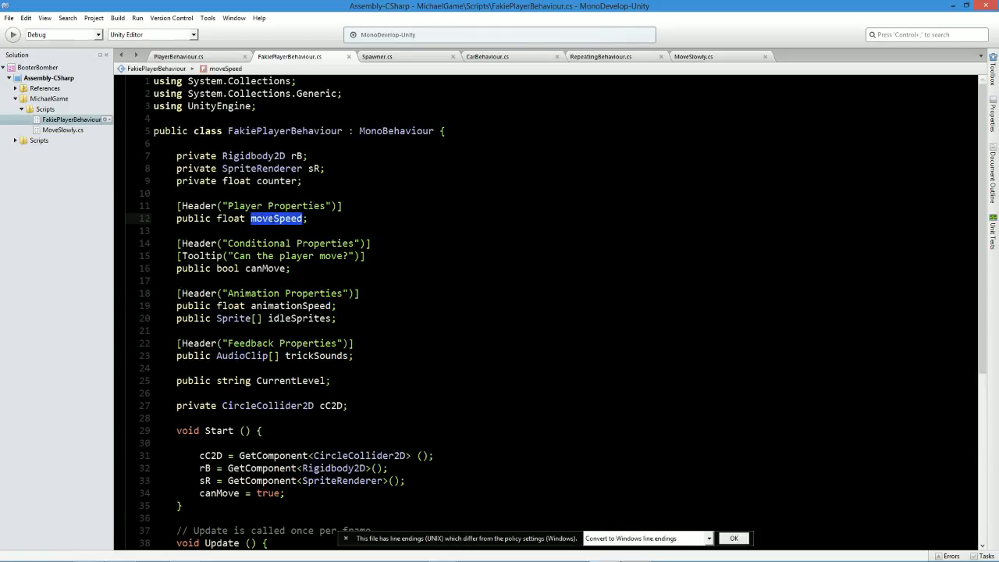
{"action": "type", "text": "jumpSpeed"}
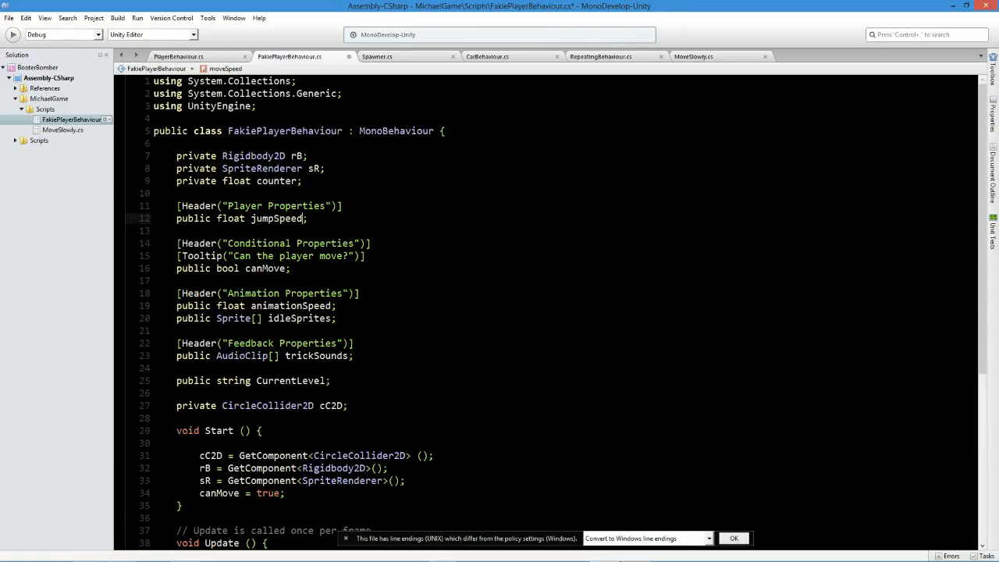
Rename the Update method to FixedUpdate and save the script.
{"action": "scroll", "coordinate": [547, 312], "scroll_direction": "down", "scroll_amount": 6}
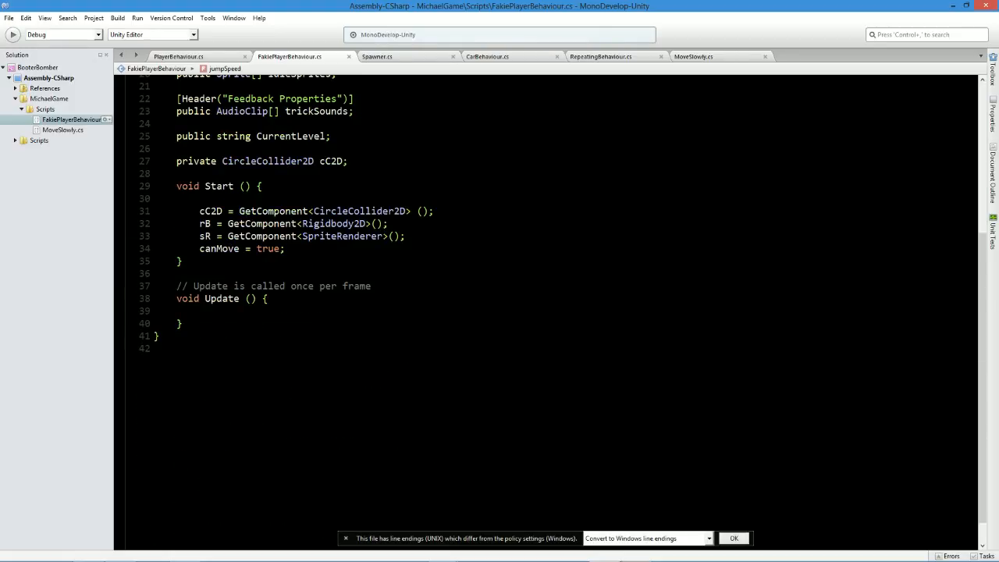
{"action": "left_click", "coordinate": [205, 298]}
{"action": "type", "text": "Fixed"}
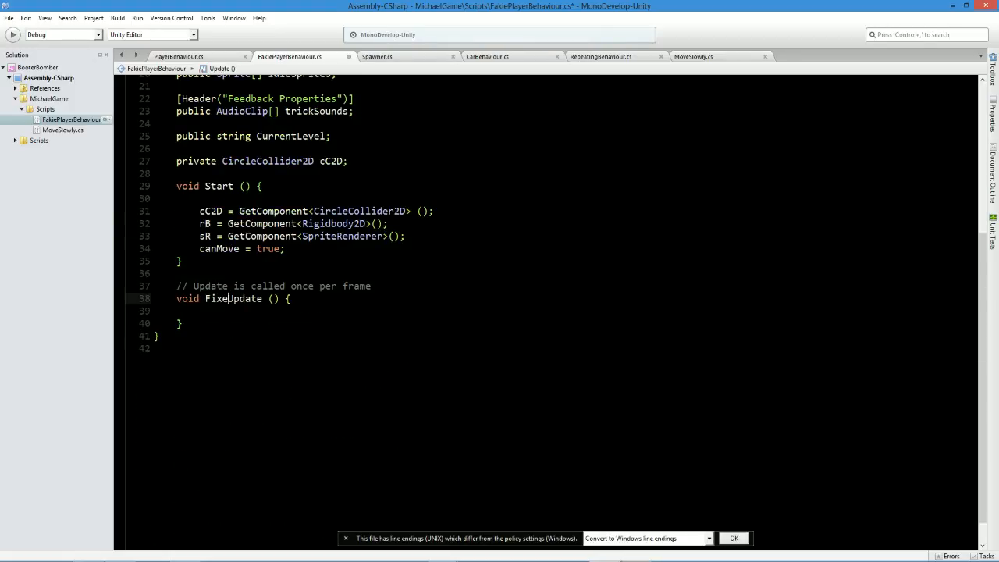
{"action": "key", "text": "ctrl+s"}
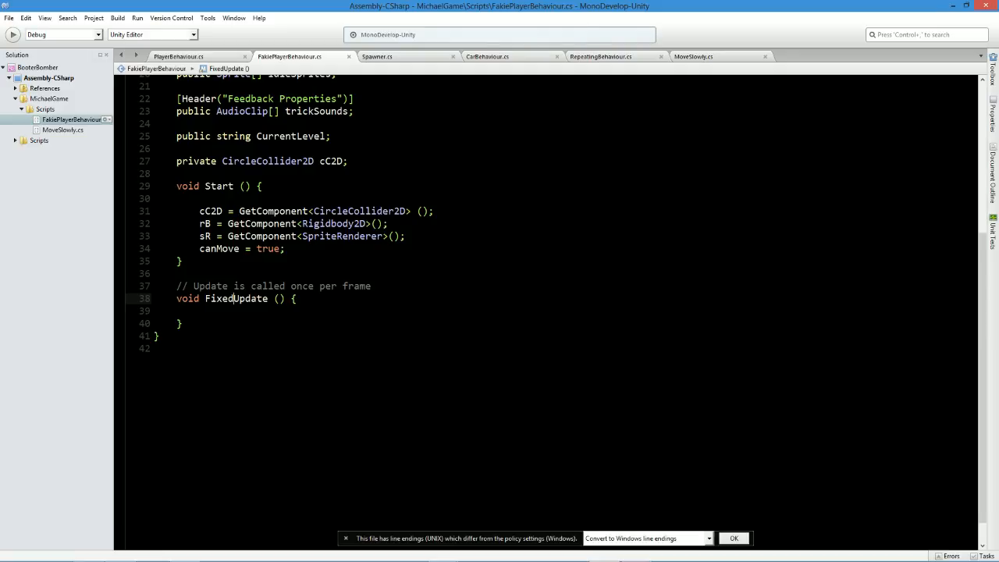
Insert extra blank lines in the empty body of the FixedUpdate method.
{"action": "scroll", "coordinate": [546, 312], "scroll_direction": "up", "scroll_amount": 2}
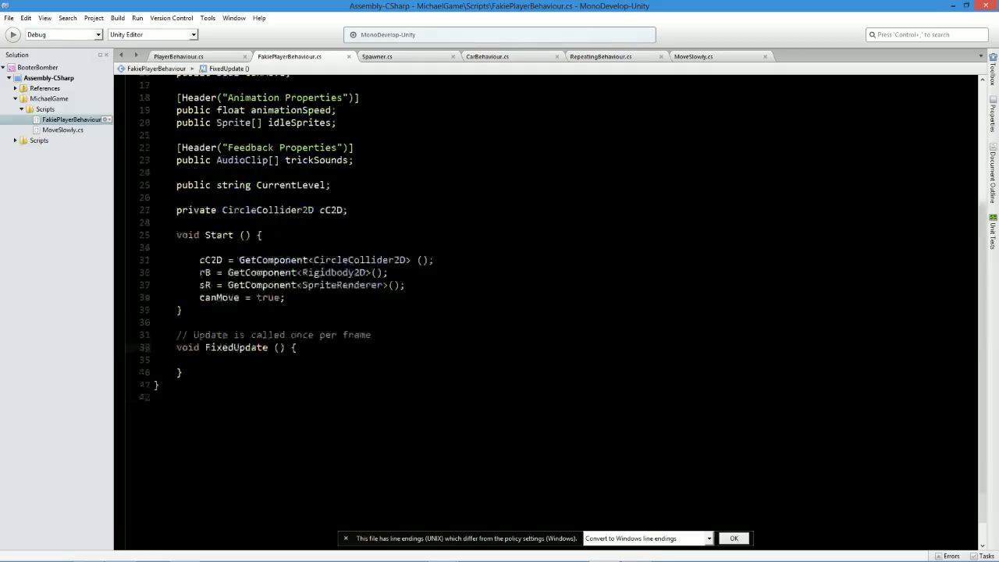
{"action": "scroll", "coordinate": [546, 312], "scroll_direction": "down", "scroll_amount": 2, "text": "ctrl"}
{"action": "scroll", "coordinate": [547, 312], "scroll_direction": "down", "scroll_amount": 1}
{"action": "left_click", "coordinate": [187, 286]}
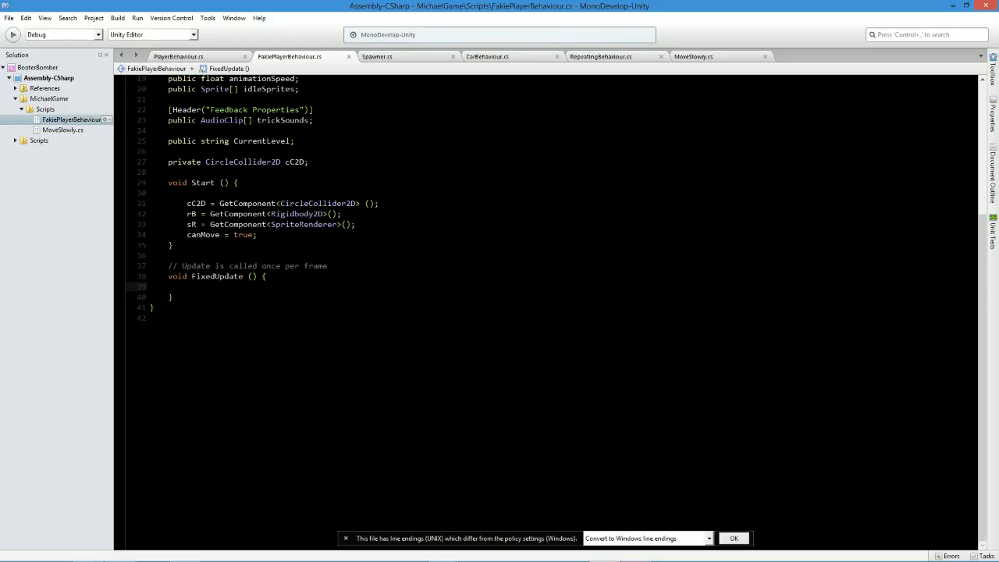
{"action": "type", "text": "i"}
{"action": "key", "text": "BackSpace"}
{"action": "key", "text": "Return"}
{"action": "key", "text": "Return"}
{"action": "key", "text": "Up"}
Write an if condition in FixedUpdate that checks Input.GetButton("Jump").
{"action": "type", "text": "if("}
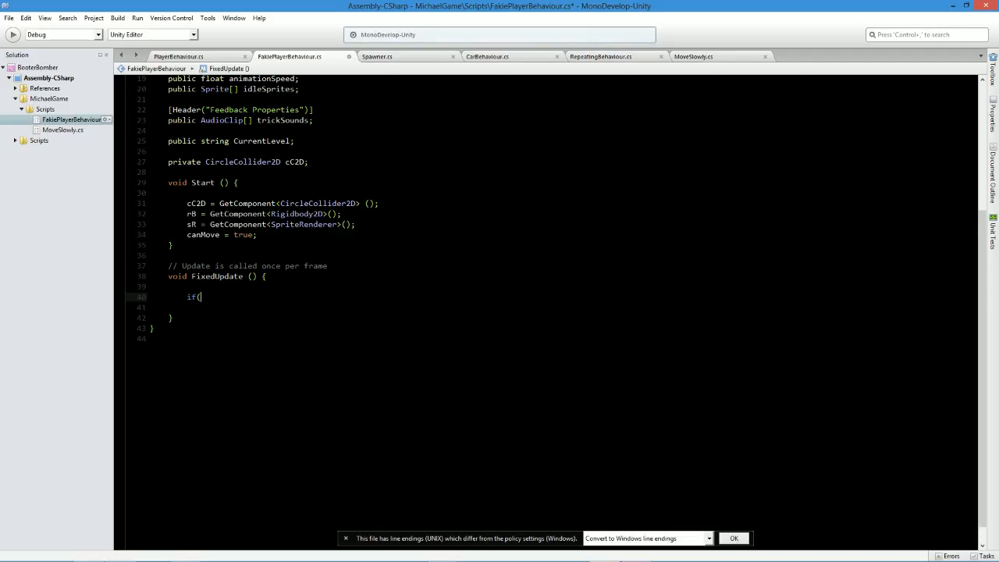
{"action": "type", "text": "Input.getke"}
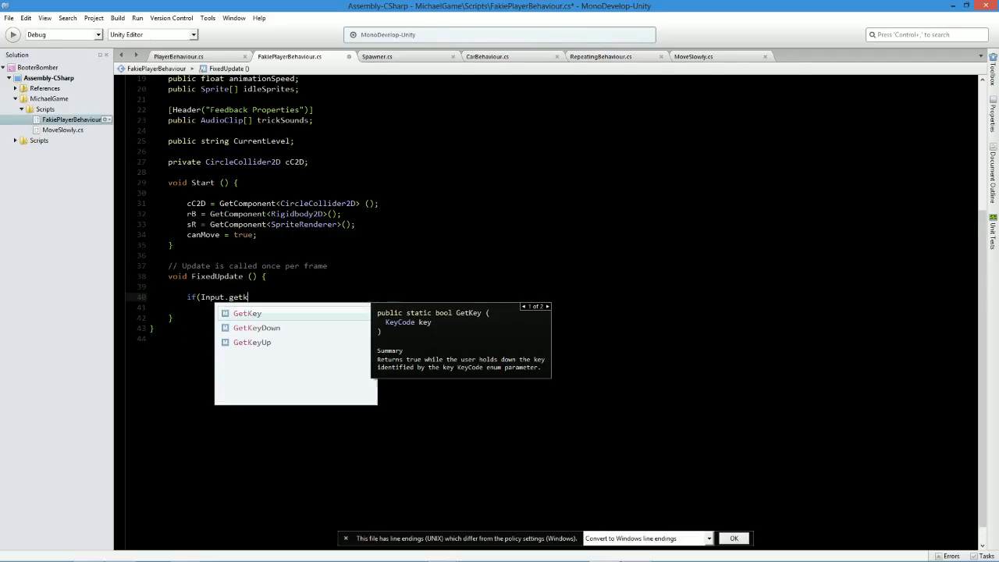
{"action": "key", "text": "BackSpace"}
{"action": "key", "text": "BackSpace"}
{"action": "type", "text": "bu"}
{"action": "key", "text": "Return"}
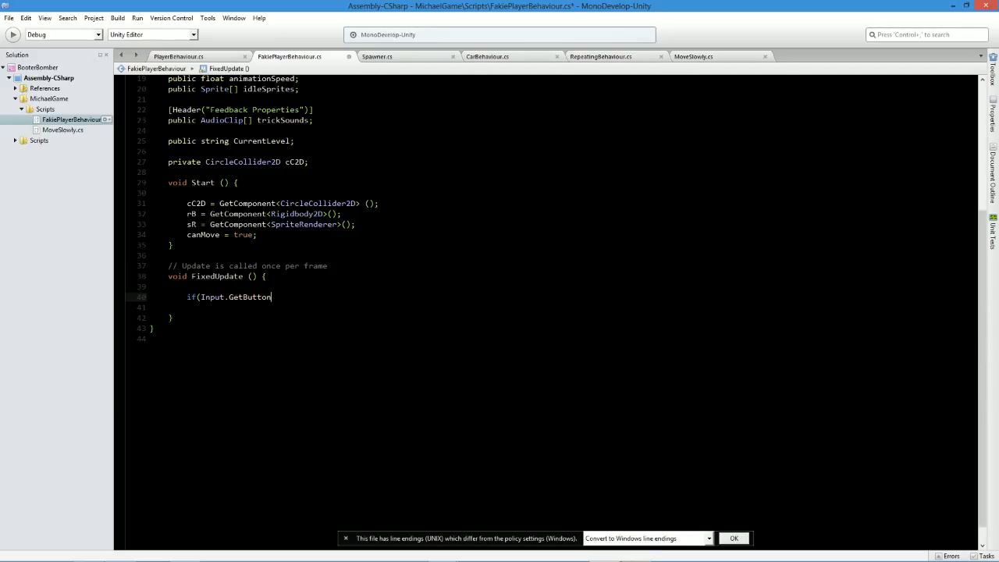
{"action": "type", "text": "(\""}
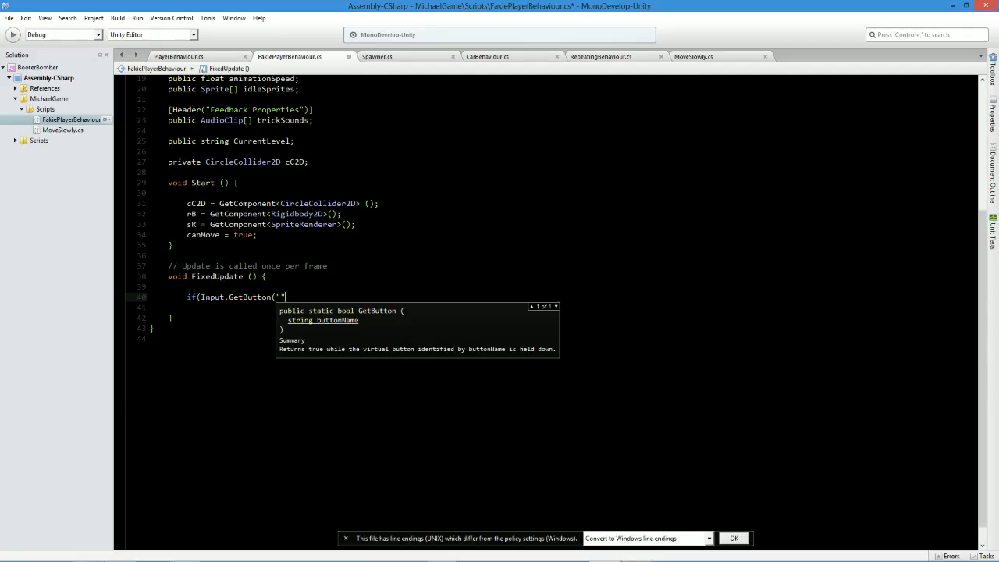
{"action": "type", "text": "Jump\")"}
{"action": "key", "text": "BackSpace"}
{"action": "key", "text": "BackSpace"}
{"action": "key", "text": "BackSpace"}
{"action": "type", "text": "\")) {"}
Add an empty brace-enclosed body to the Jump if statement and save the script.
{"action": "key", "text": "Return"}
{"action": "key", "text": "Return"}
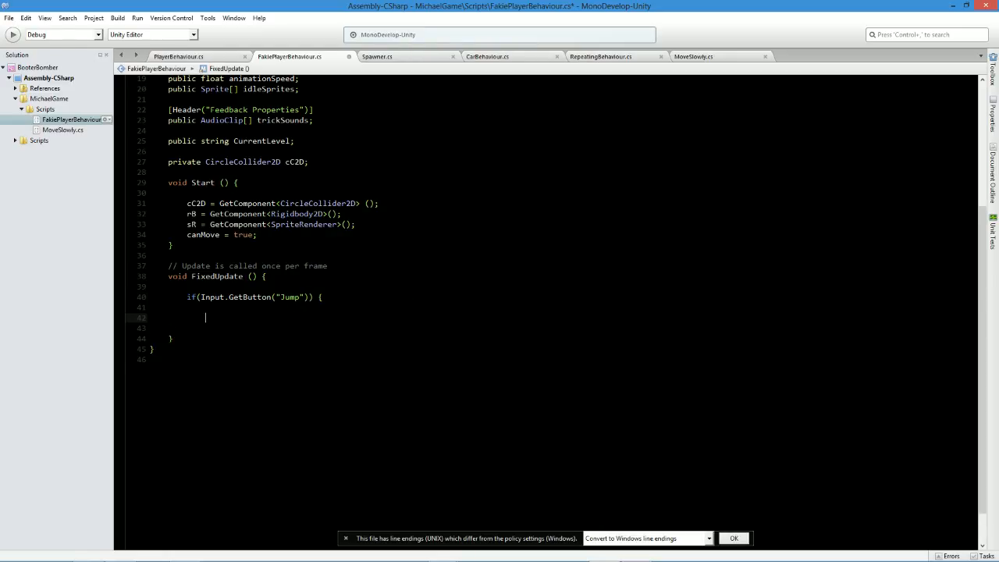
{"action": "type", "text": "}"}
{"action": "key", "text": "ctrl+s"}
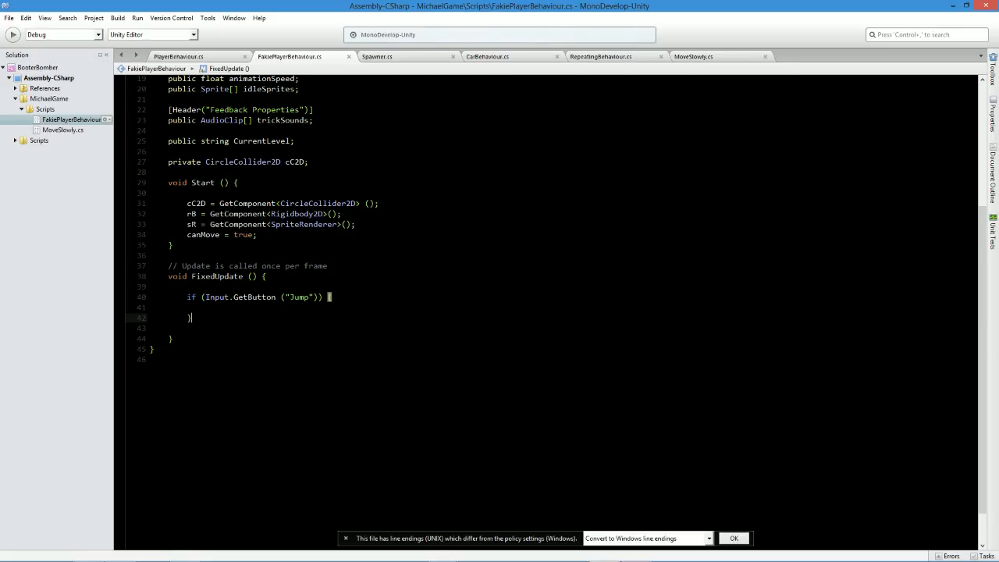
Inside the Jump if block, begin the statement rB.velocity += Vector2.up.
{"action": "key", "text": "Up"}
{"action": "type", "text": "rb.velocity"}
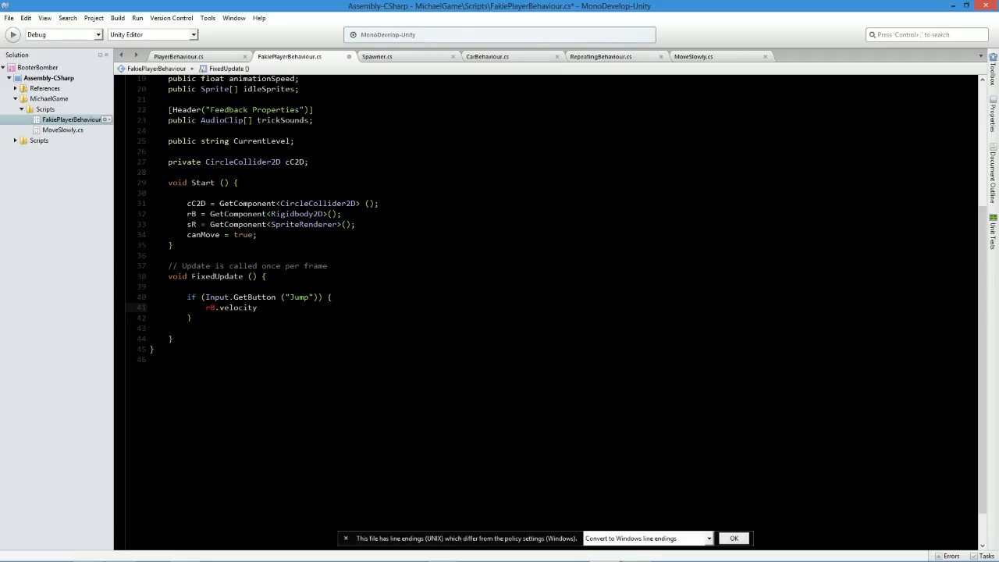
{"action": "type", "text": " +=vect"}
{"action": "key", "text": "Return"}
{"action": "key", "text": "ctrl+z"}
{"action": "key", "text": "BackSpace"}
{"action": "key", "text": "BackSpace"}
{"action": "key", "text": "BackSpace"}
{"action": "key", "text": "BackSpace"}
{"action": "type", "text": "vec"}
{"action": "key", "text": "Return"}
{"action": "type", "text": ".up"}
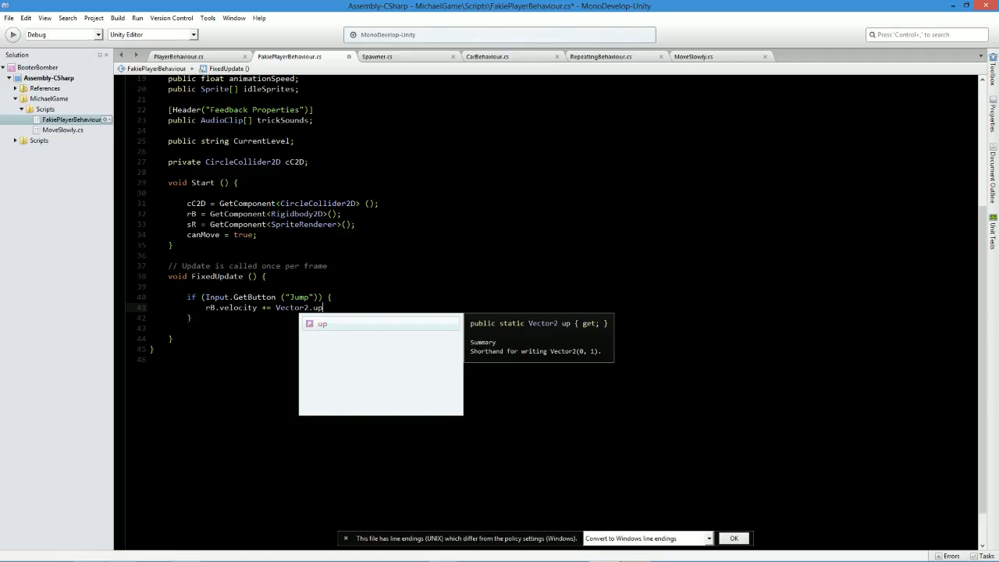
{"action": "key", "text": "Return"}
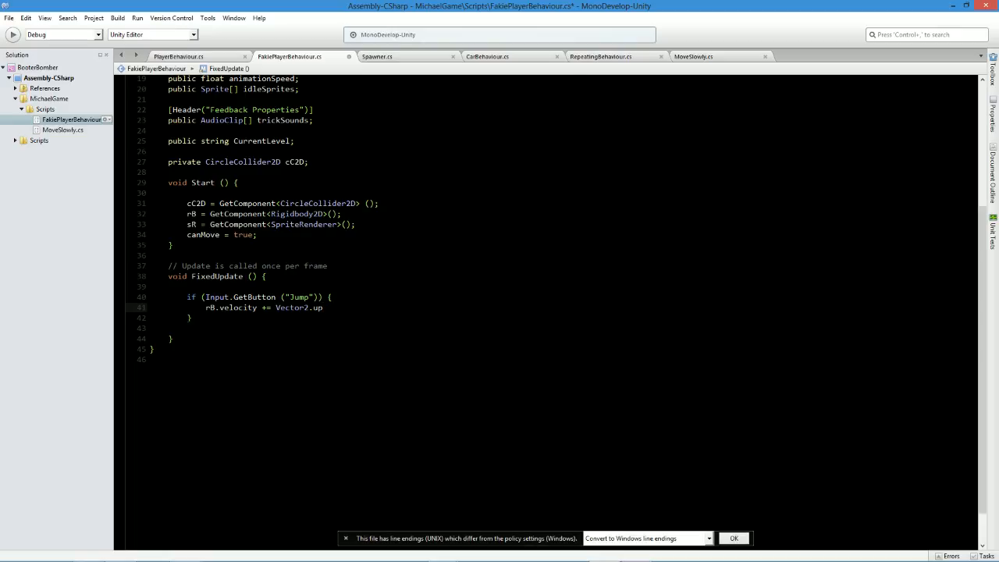
Multiply Vector2.up by the jumpSpeed variable, end the statement with a semicolon, and save the script.
{"action": "type", "text": "*"}
{"action": "scroll", "coordinate": [547, 305], "scroll_direction": "up", "scroll_amount": 5}
{"action": "scroll", "coordinate": [547, 305], "scroll_direction": "up", "scroll_amount": 2}
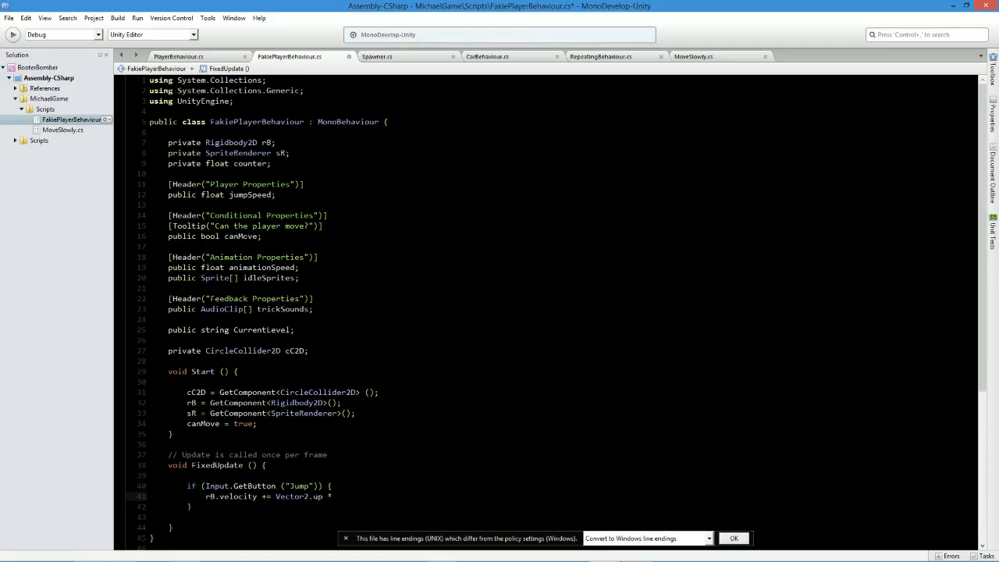
{"action": "double_click", "coordinate": [248, 194]}
{"action": "key", "text": "ctrl+c"}
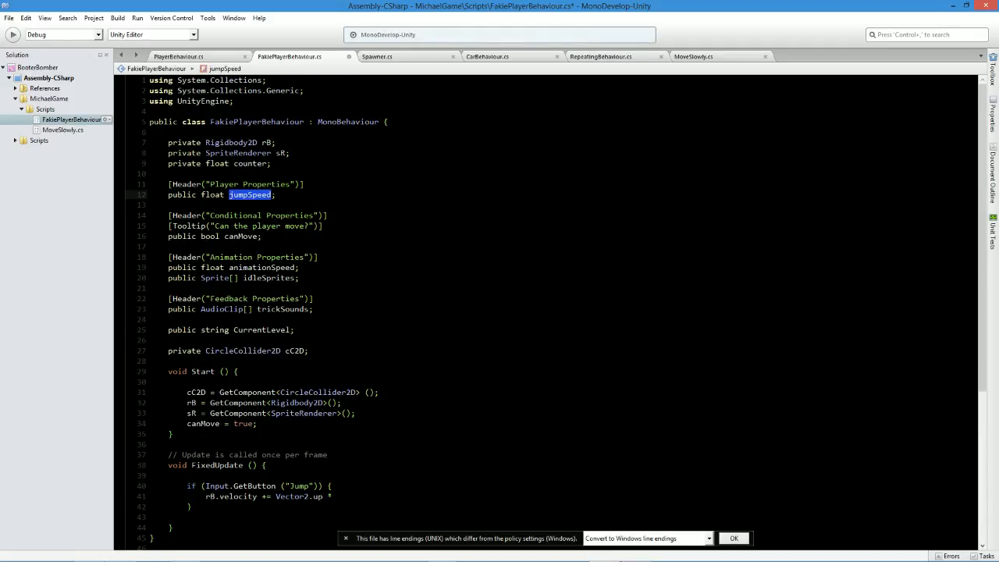
{"action": "left_click", "coordinate": [332, 496]}
{"action": "key", "text": "ctrl+v"}
{"action": "left_click", "coordinate": [332, 496]}
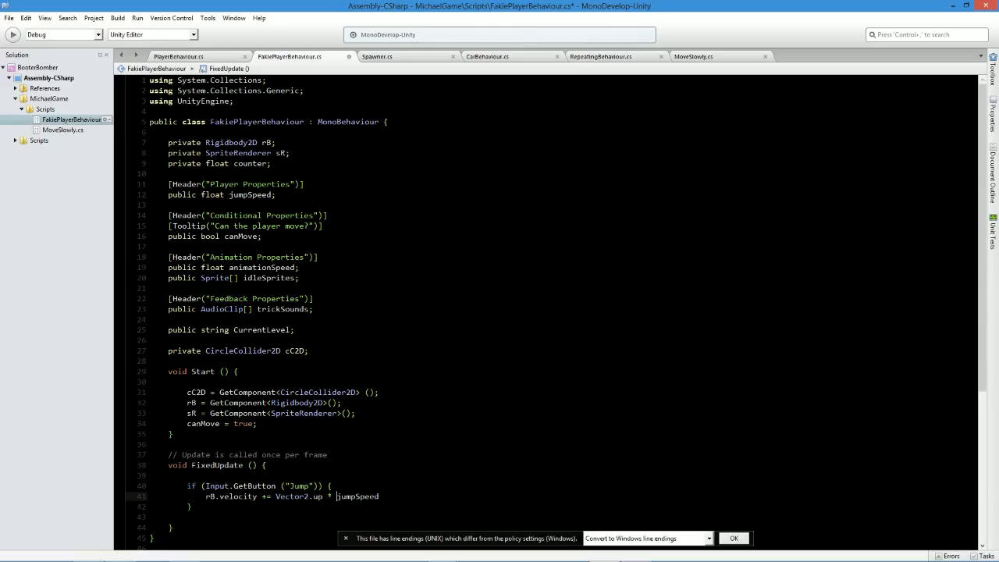
{"action": "type", "text": ";"}
{"action": "key", "text": "ctrl+s"}
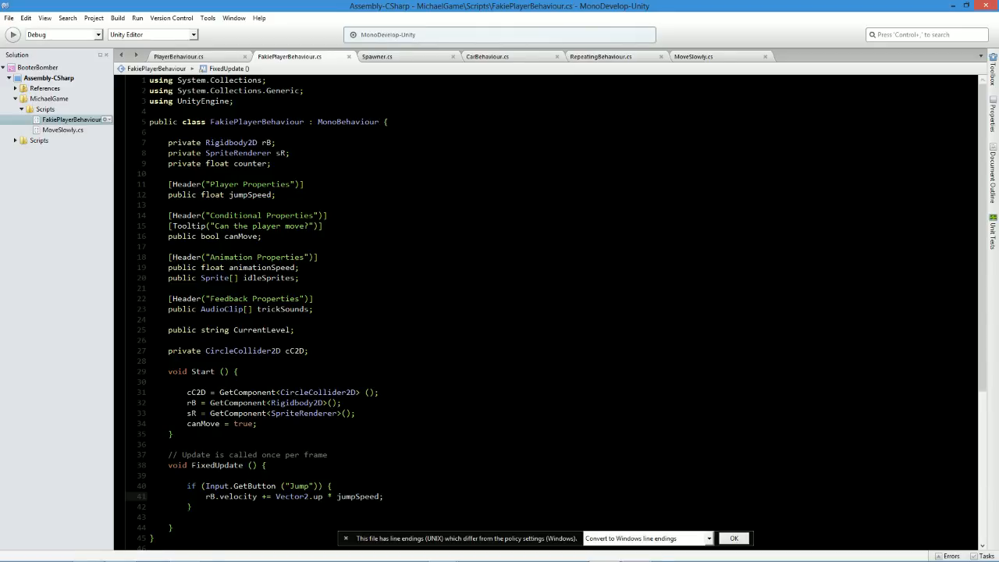
Add an empty [Range()] attribute between the Player Properties header and the jumpSpeed declaration.
{"action": "left_click", "coordinate": [316, 186]}
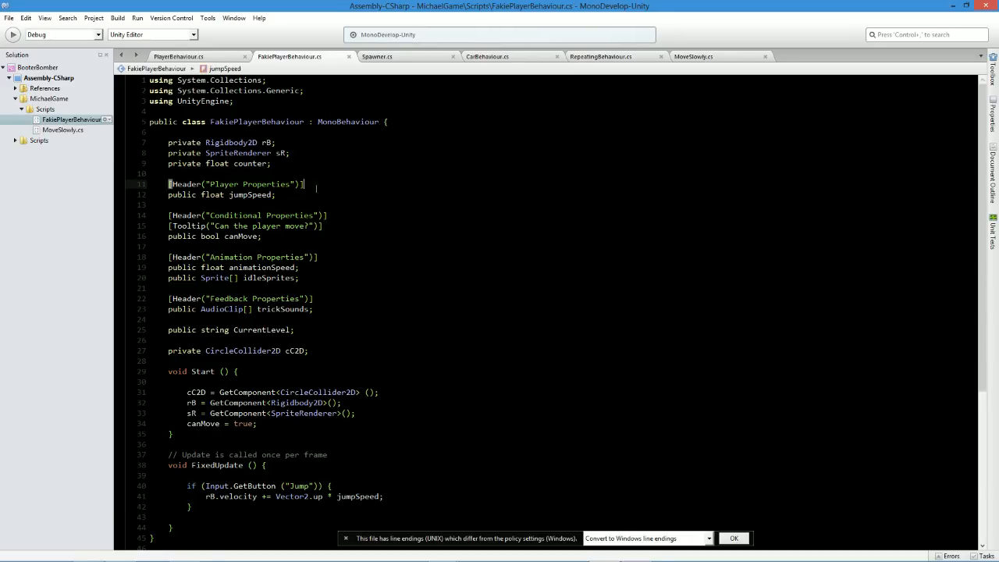
{"action": "key", "text": "Return"}
{"action": "type", "text": "[head"}
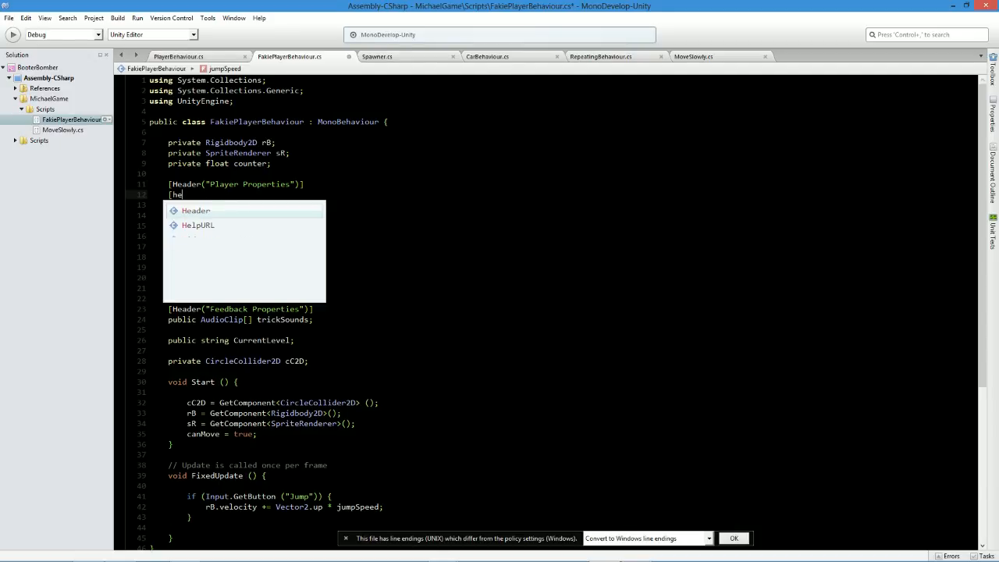
{"action": "key", "text": "BackSpace"}
{"action": "key", "text": "BackSpace"}
{"action": "key", "text": "BackSpace"}
{"action": "key", "text": "BackSpace"}
{"action": "type", "text": "Range()"}
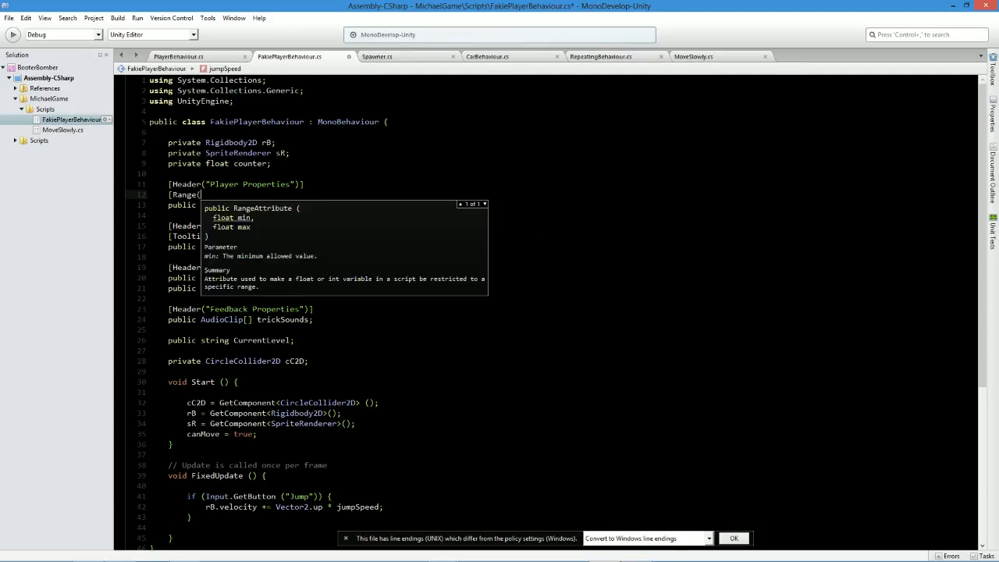
{"action": "type", "text": "]"}
Set the jumpSpeed Range attribute's limits to 0 and 500 and save the script.
{"action": "key", "text": "Left"}
{"action": "key", "text": "Left"}
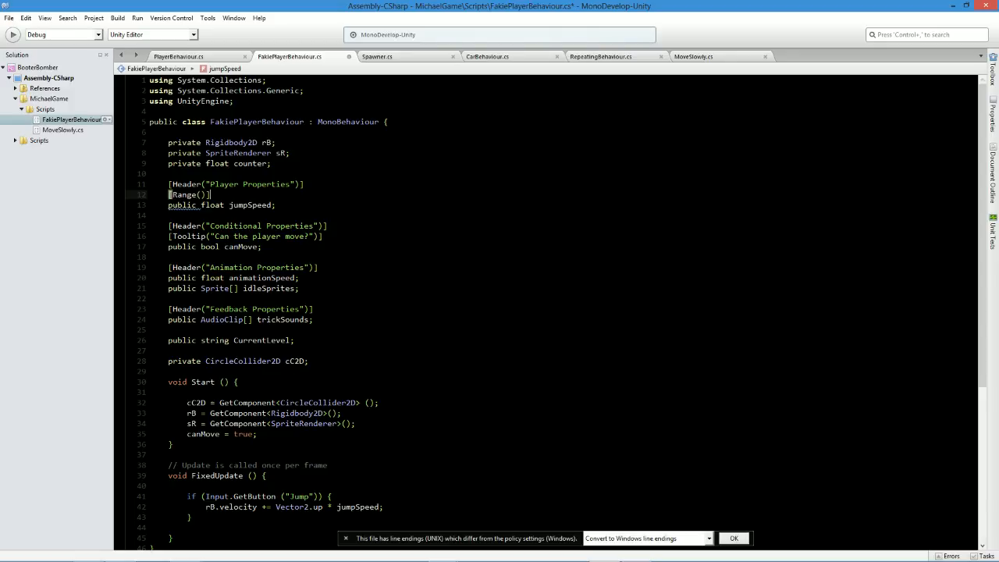
{"action": "type", "text": "0,"}
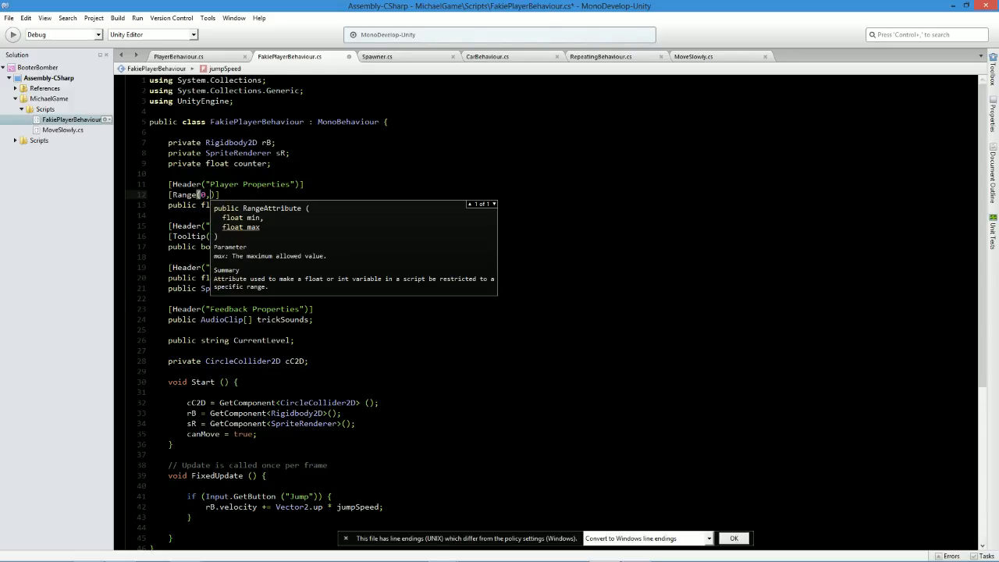
{"action": "type", "text": "500"}
{"action": "key", "text": "Home"}
{"action": "key", "text": "ctrl+s"}
Switch to the Unity editor with the saved FakiePlayerBehaviour script.
{"action": "scroll", "coordinate": [547, 313], "scroll_direction": "down", "scroll_amount": 3}
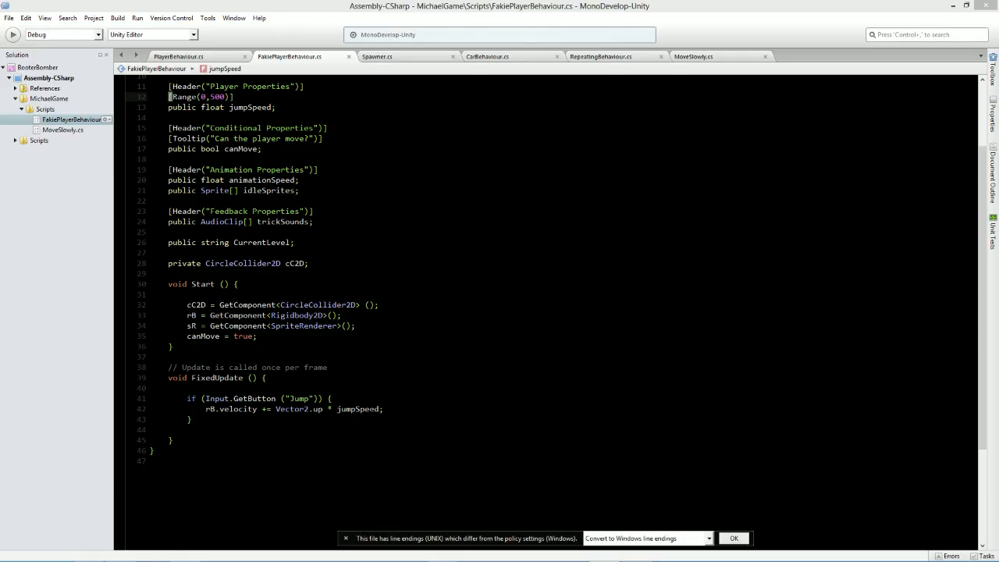
{"action": "key", "text": "alt+Tab"}
{"action": "key", "text": "alt+Tab"}
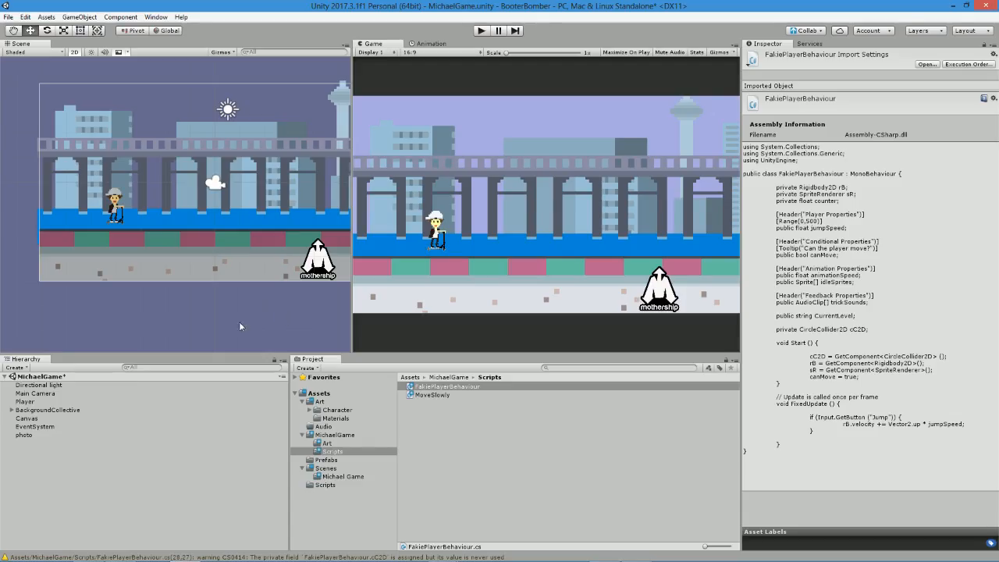
Select the Player object and set its Jump Speed to 50.
{"action": "double_click", "coordinate": [48, 408]}
{"action": "left_click", "coordinate": [44, 403]}
{"action": "double_click", "coordinate": [45, 403]}
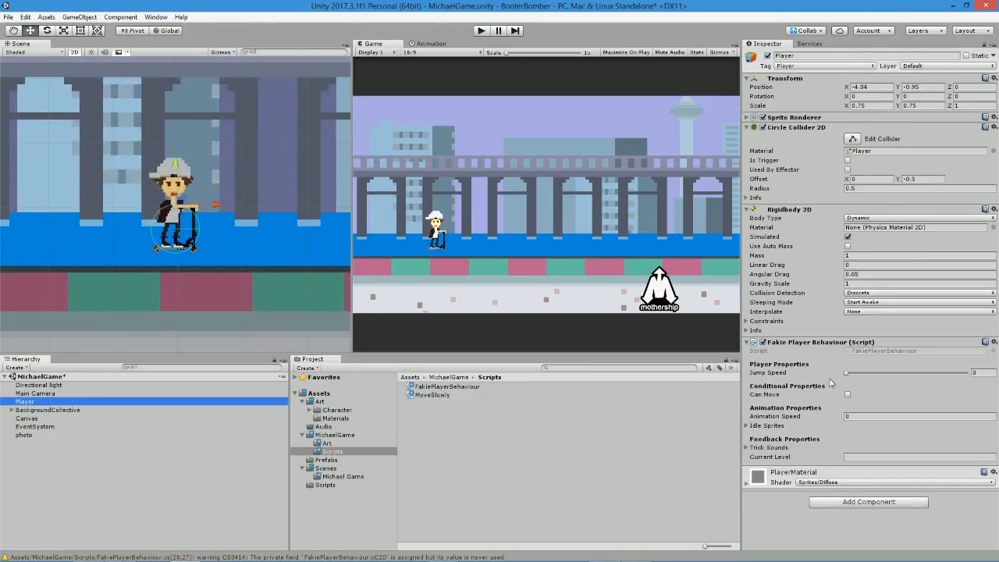
{"action": "left_click_drag", "start_coordinate": [848, 374], "coordinate": [867, 376]}
{"action": "left_click", "coordinate": [985, 372]}
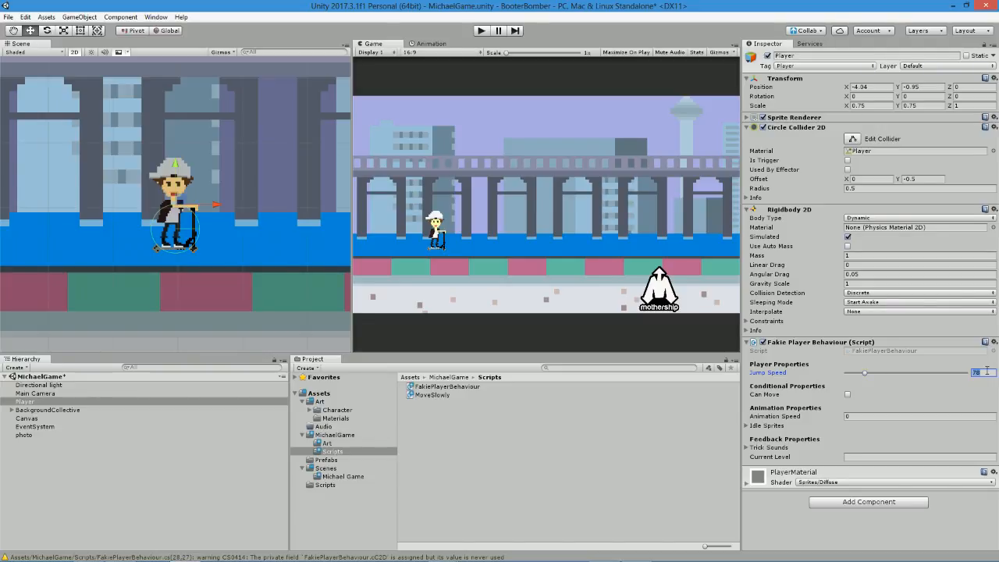
{"action": "type", "text": "50"}
Run the game, test the player's jump several times, and stop play mode.
{"action": "left_click", "coordinate": [480, 31]}
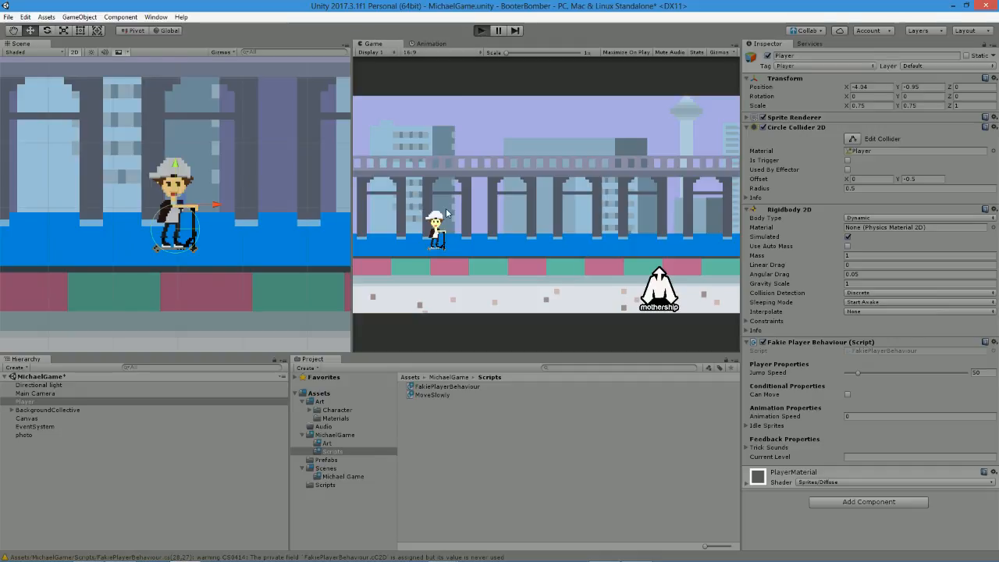
{"action": "left_click", "coordinate": [442, 209]}
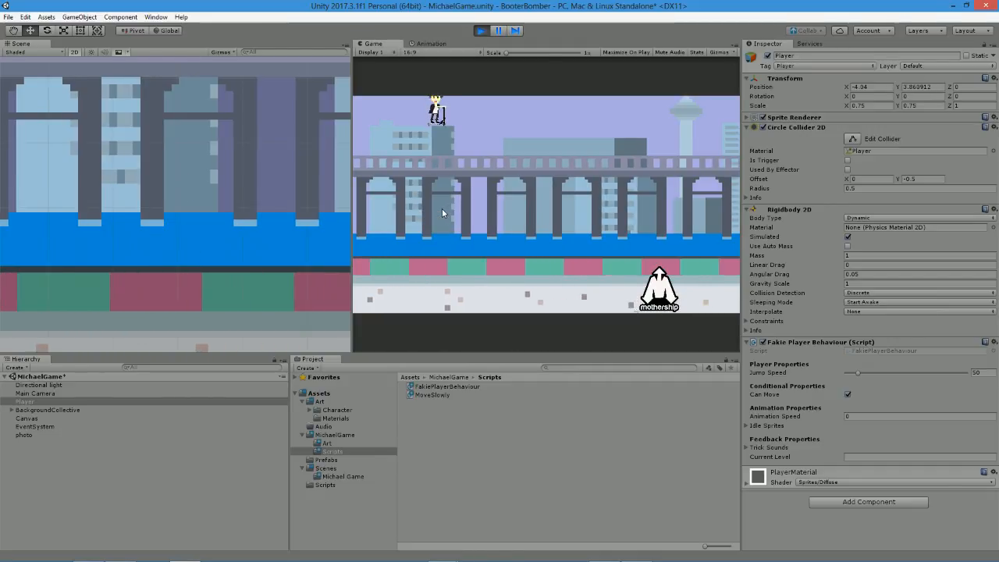
{"action": "left_click", "coordinate": [441, 208]}
{"action": "left_click", "coordinate": [456, 163]}
{"action": "left_click", "coordinate": [447, 153]}
{"action": "left_click", "coordinate": [462, 158]}
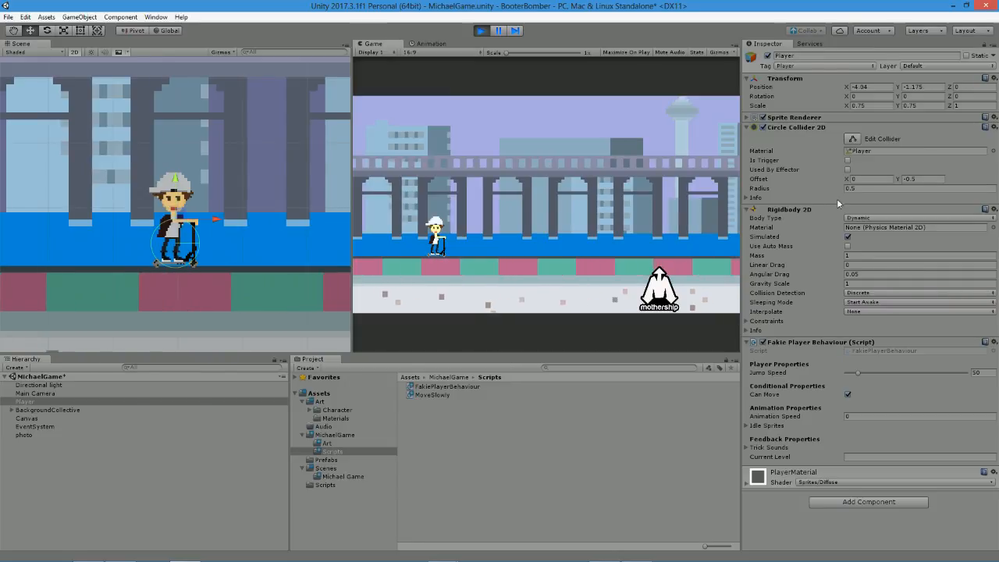
{"action": "left_click_drag", "start_coordinate": [840, 284], "coordinate": [911, 289]}
{"action": "left_click", "coordinate": [527, 234]}
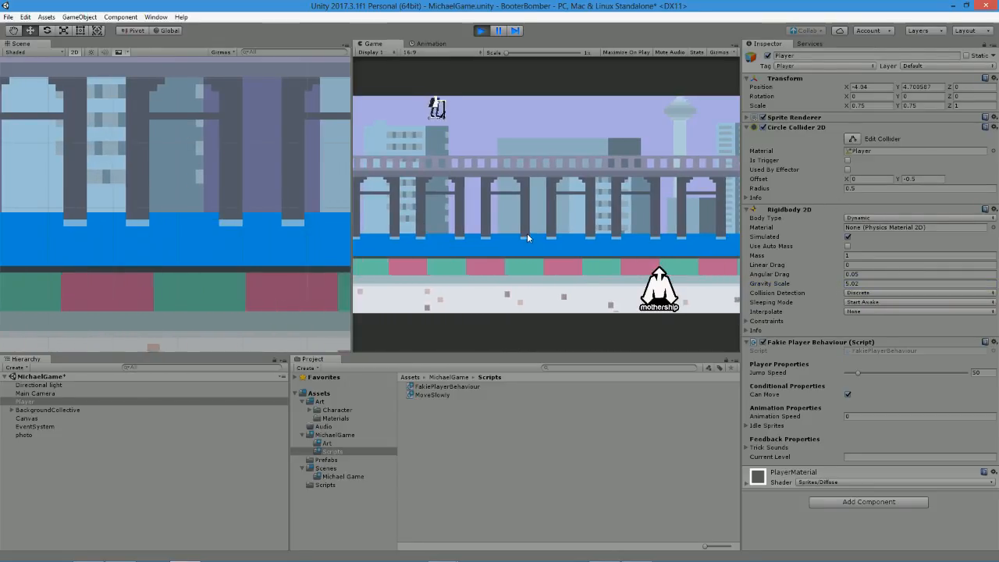
{"action": "left_click", "coordinate": [480, 30]}
{"action": "key", "text": "space"}
{"action": "key", "text": "space"}
{"action": "key", "text": "space"}
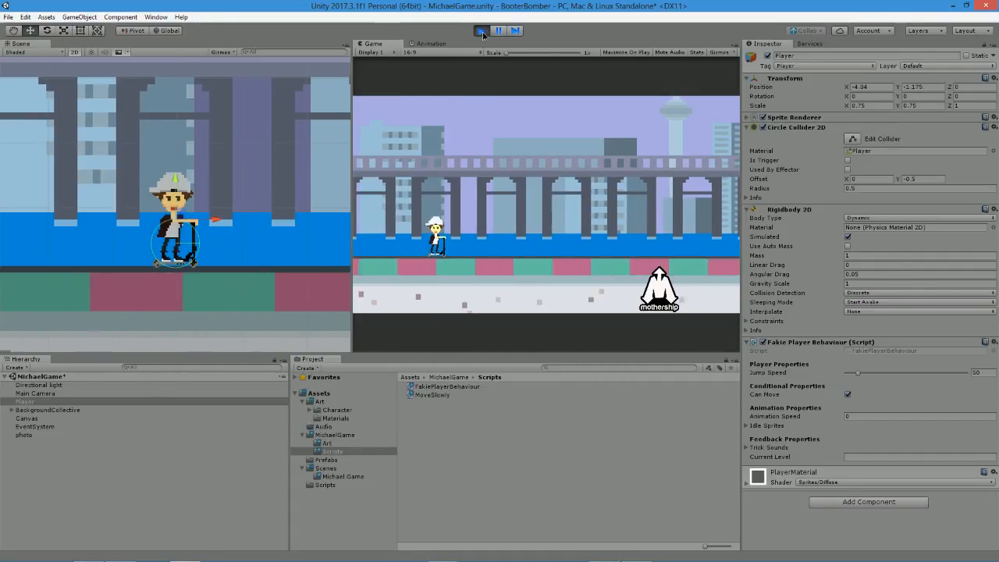
{"action": "left_click", "coordinate": [481, 31]}
Switch to MonoDevelop, rename the canMove bool declaration to canJump, and save the script.
{"action": "key", "text": "alt+Tab"}
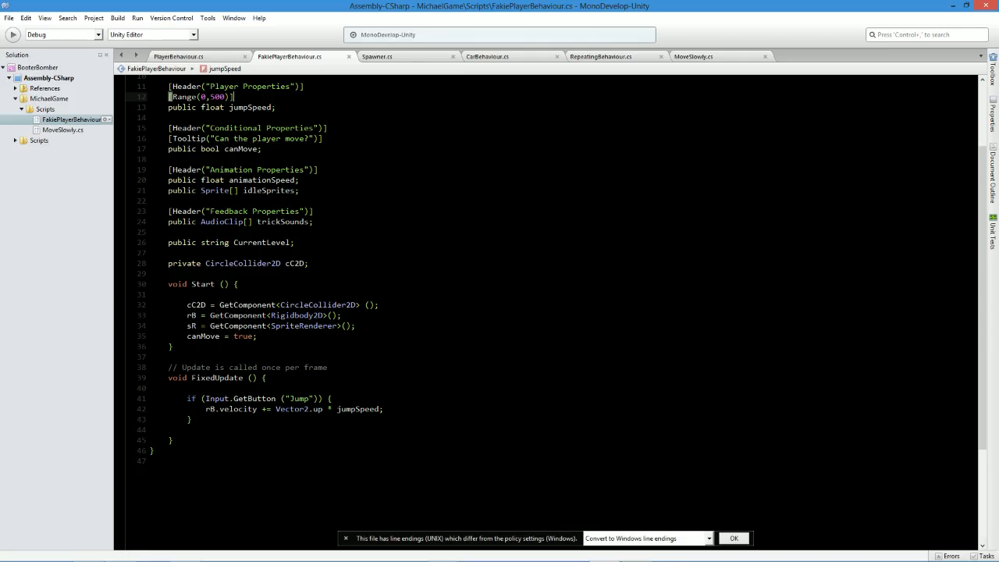
{"action": "left_click", "coordinate": [395, 409]}
{"action": "scroll", "coordinate": [546, 312], "scroll_direction": "up", "scroll_amount": 2}
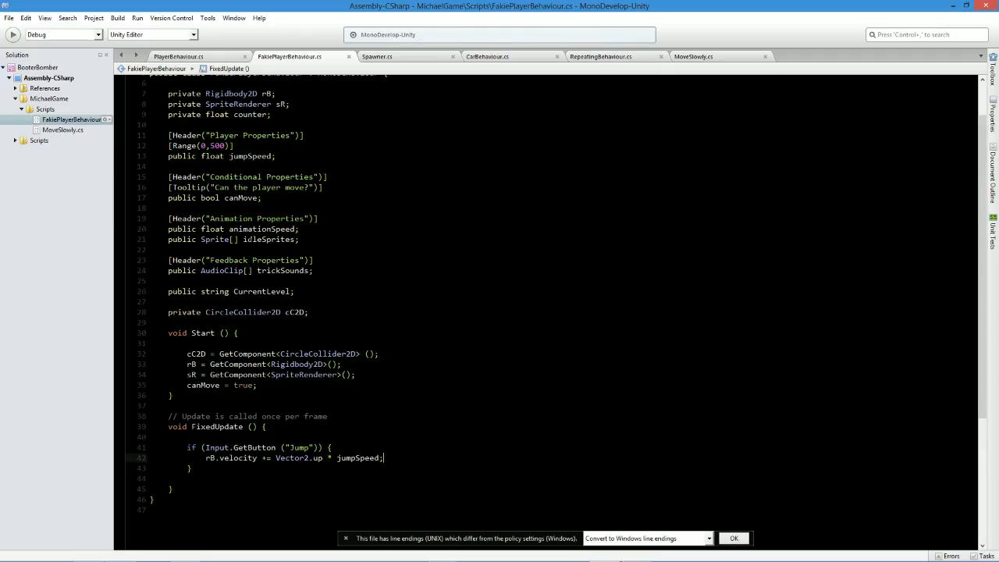
{"action": "scroll", "coordinate": [546, 312], "scroll_direction": "up", "scroll_amount": 2}
{"action": "double_click", "coordinate": [241, 246]}
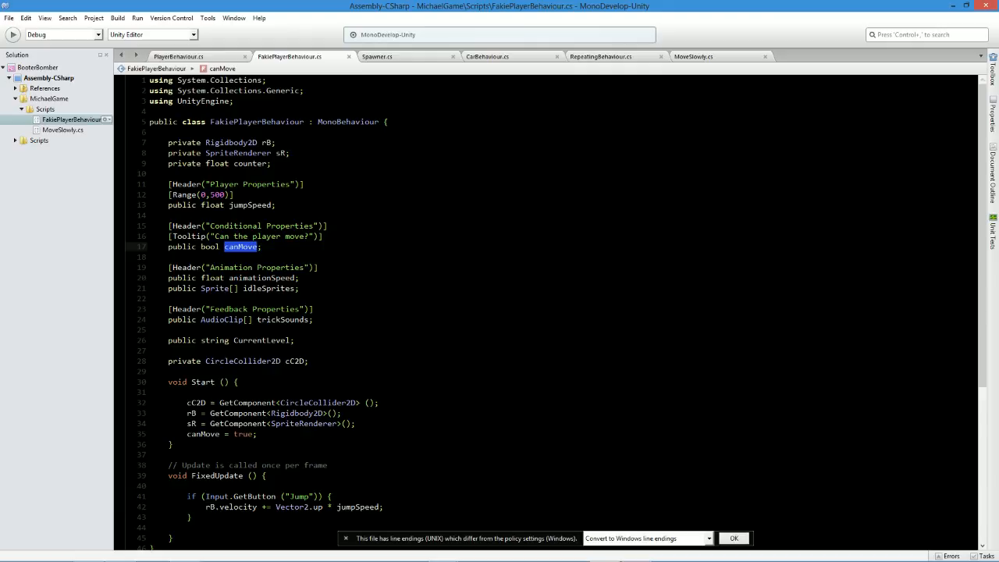
{"action": "type", "text": "canJu"}
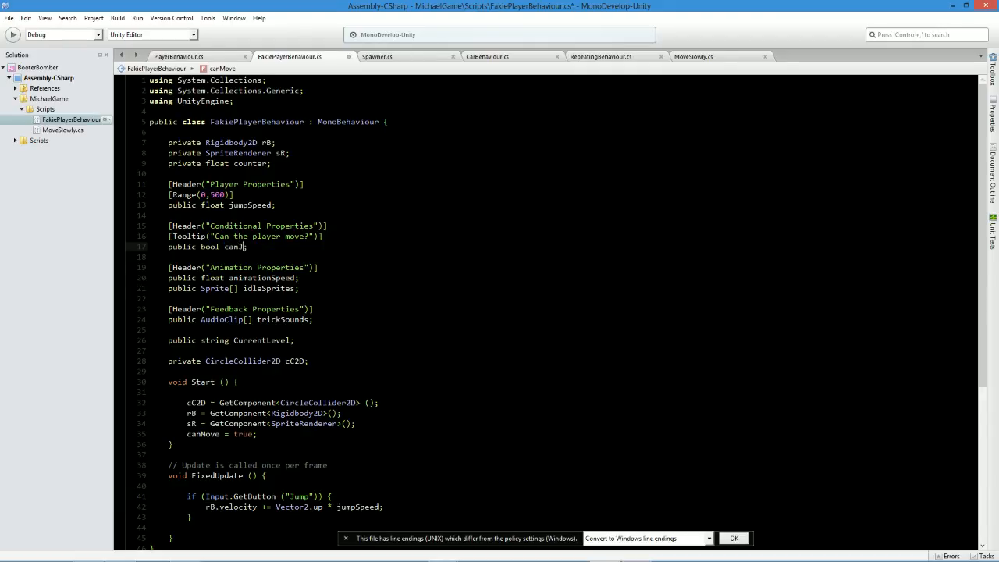
{"action": "type", "text": "mp;"}
{"action": "key", "text": "ctrl+s"}
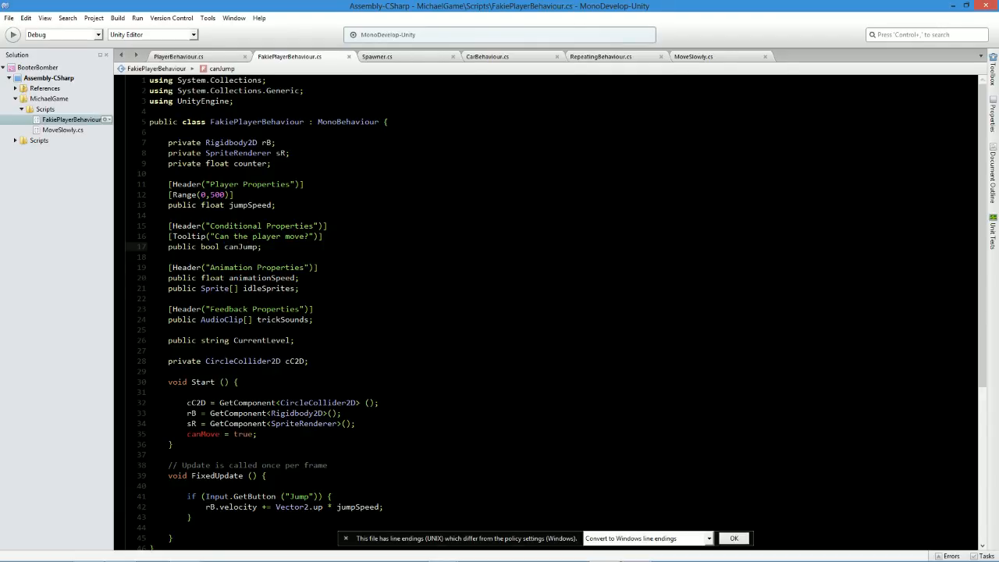
Replace canMove with canJump in the Start method's assignment and save the script.
{"action": "double_click", "coordinate": [243, 246]}
{"action": "key", "text": "ctrl+c"}
{"action": "double_click", "coordinate": [207, 434]}
{"action": "key", "text": "ctrl+v"}
{"action": "key", "text": "ctrl+s"}
Wrap the Jump button check in FixedUpdate in an if (canJump) block.
{"action": "scroll", "coordinate": [546, 312], "scroll_direction": "down", "scroll_amount": 3}
{"action": "left_click", "coordinate": [321, 399]}
{"action": "left_click", "coordinate": [320, 389]}
{"action": "key", "text": "Return"}
{"action": "type", "text": "if(canJump"}
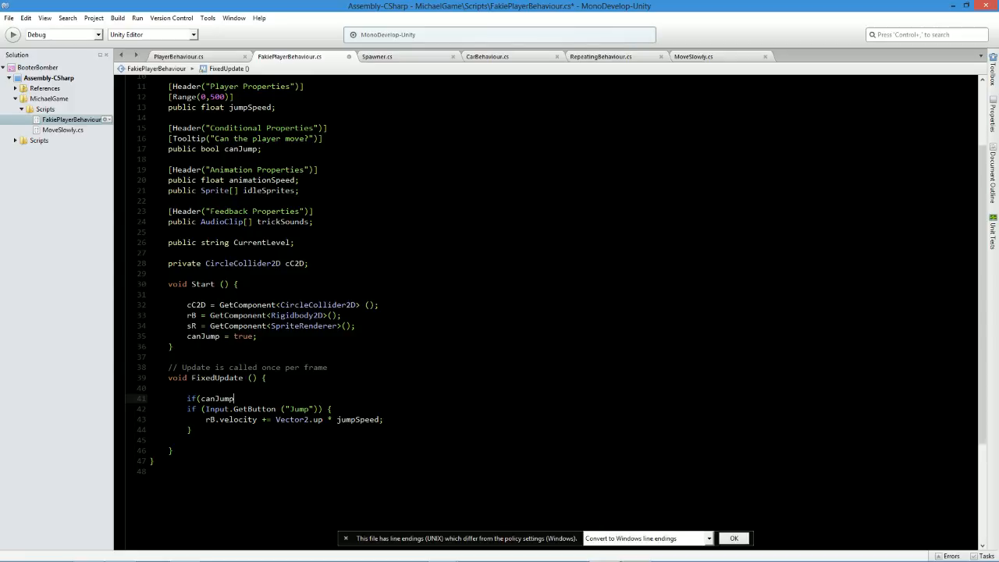
{"action": "key", "text": "BackSpace"}
{"action": "type", "text": "p) {"}
{"action": "left_click", "coordinate": [194, 429]}
{"action": "key", "text": "Return"}
{"action": "type", "text": "}"}
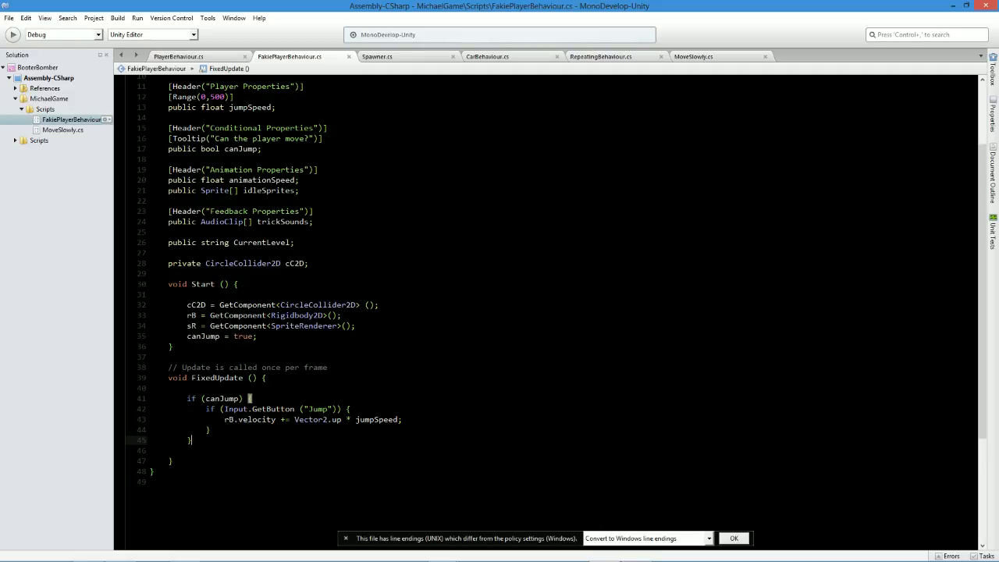
Below the canJump block, begin a variable declaration reading var start = rB.position + (Vector2.down.
{"action": "left_click", "coordinate": [212, 450]}
{"action": "key", "text": "Return"}
{"action": "key", "text": "Return"}
{"action": "key", "text": "Up"}
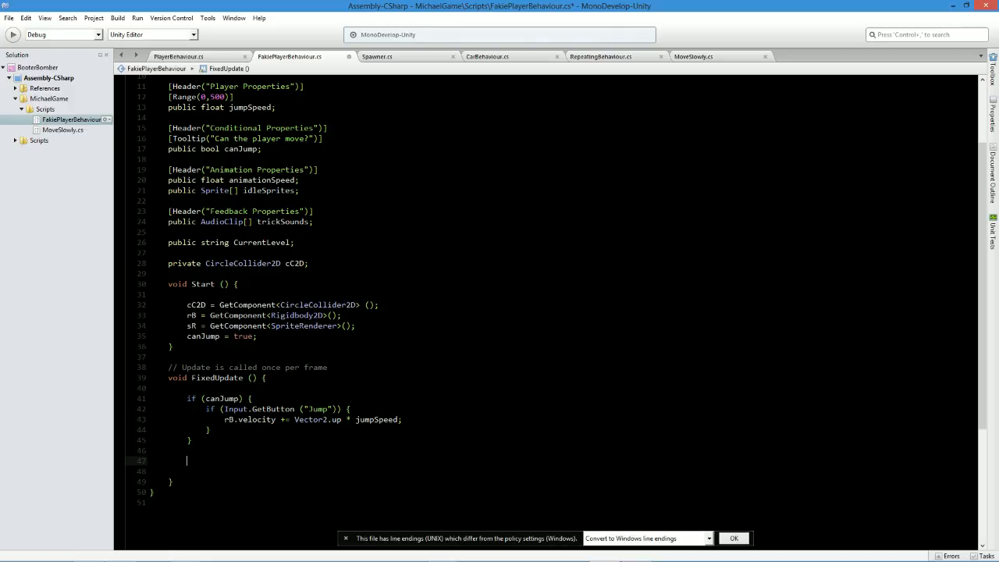
{"action": "type", "text": "var start = rB.pos"}
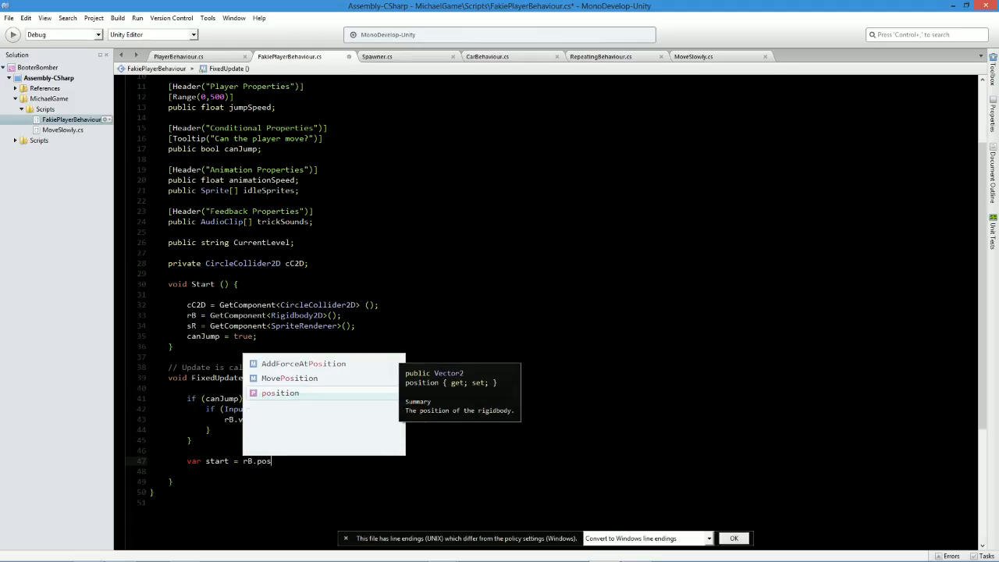
{"action": "type", "text": "ition + (Vector2.do"}
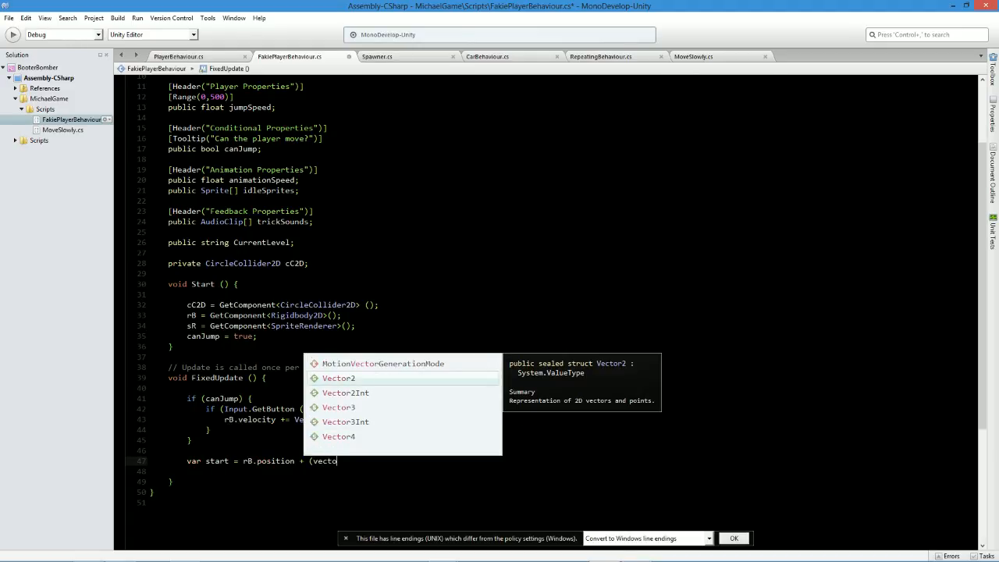
{"action": "type", "text": "wn"}
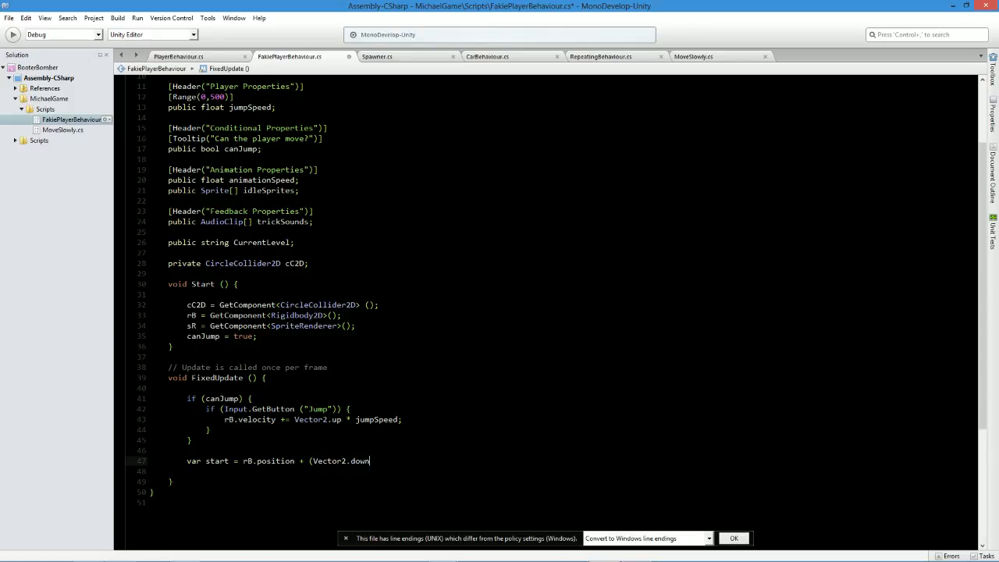
{"action": "type", "text": " * (tran"}
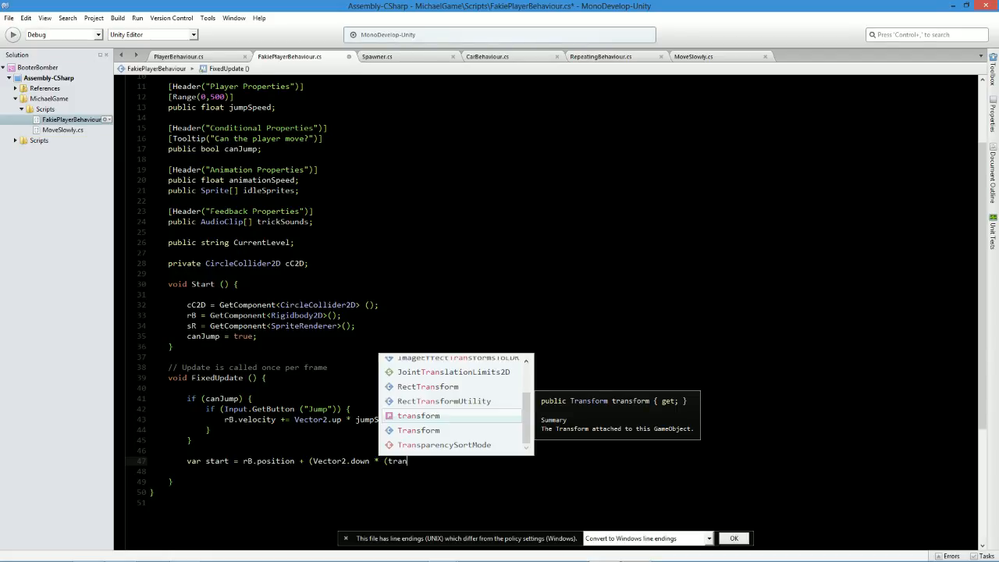
Extend the start expression by multiplying Vector2.down by (transform.localScale.x * (cC2D.radius, leaving the brackets open.
{"action": "key", "text": "Return"}
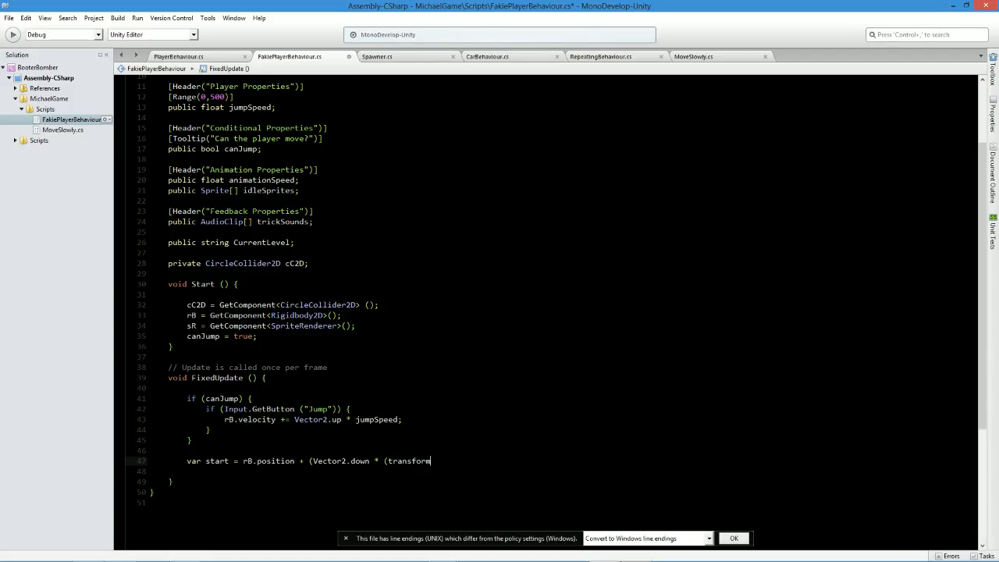
{"action": "type", "text": ".local"}
{"action": "key", "text": "Return"}
{"action": "type", "text": ".x"}
{"action": "type", "text": " * "}
{"action": "type", "text": "(cC2D"}
{"action": "type", "text": ".radius"}
{"action": "type", "text": " *"}
Declare a public float detectionDownOffset below the cC2D declaration and save the script.
{"action": "scroll", "coordinate": [546, 313], "scroll_direction": "up", "scroll_amount": 3}
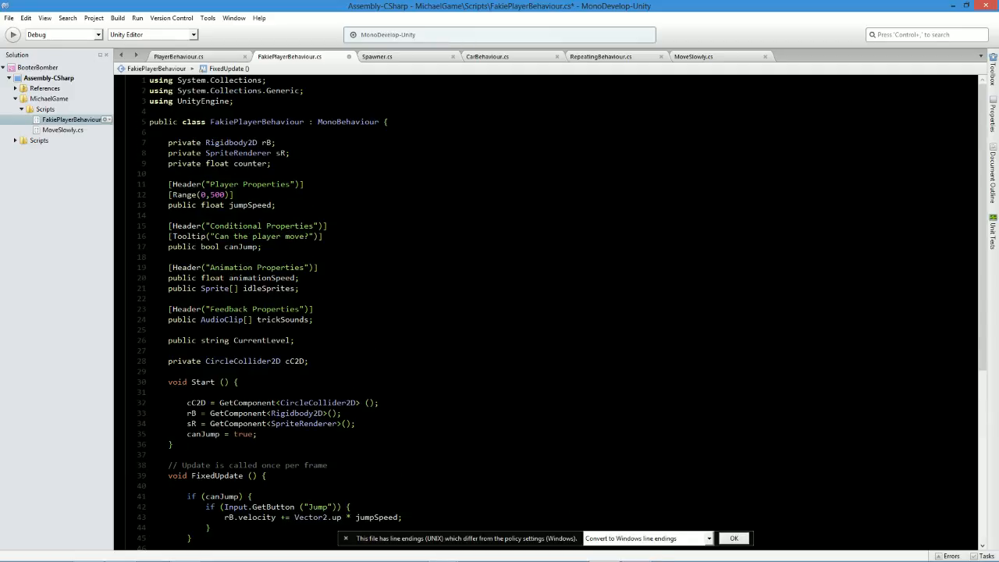
{"action": "left_click", "coordinate": [310, 361]}
{"action": "key", "text": "Return"}
{"action": "key", "text": "Return"}
{"action": "type", "text": "public fl"}
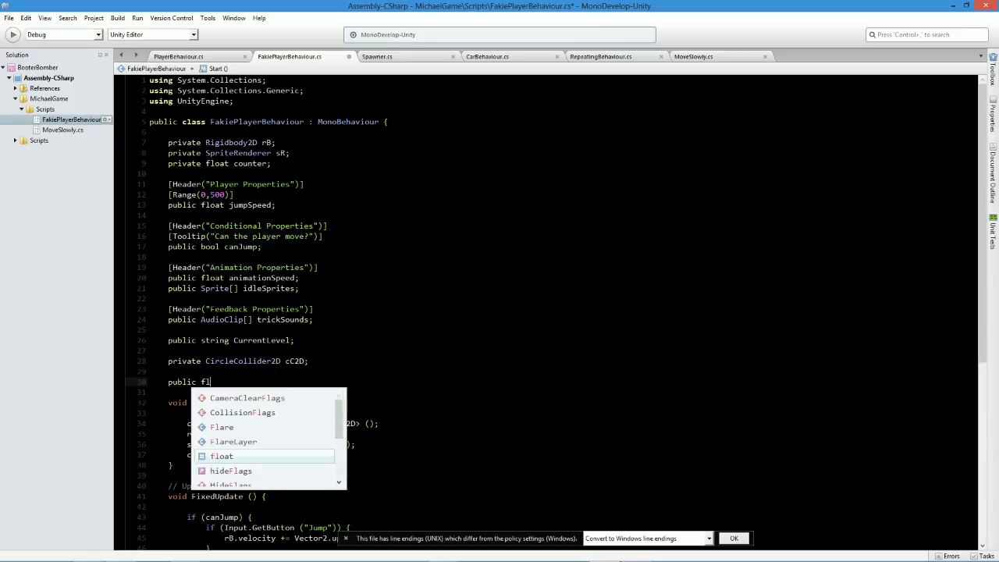
{"action": "type", "text": "oat d"}
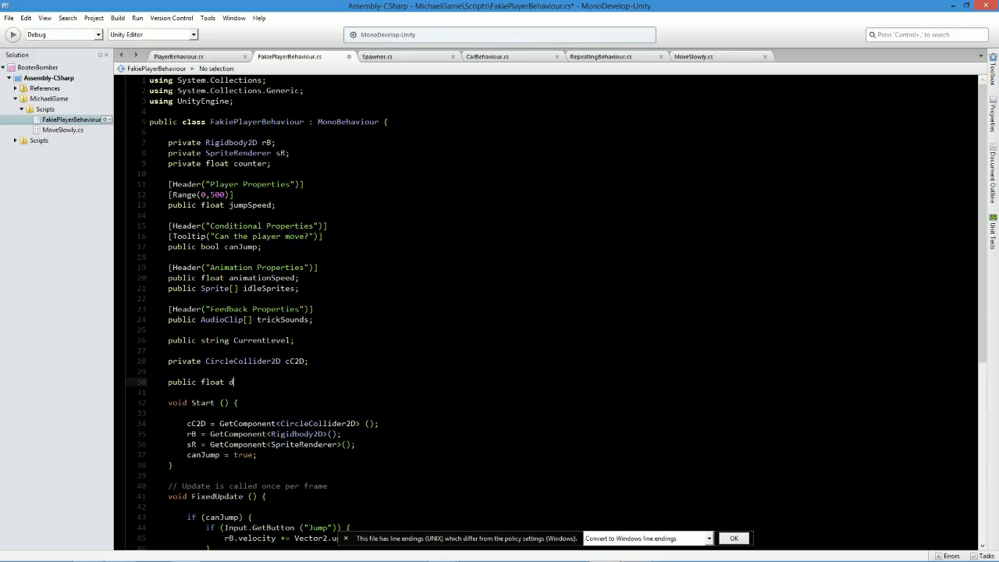
{"action": "type", "text": "etectionDownOffset;"}
{"action": "key", "text": "ctrl+s"}
Add the detectionDownOffset variable to cC2D.radius in the start expression.
{"action": "double_click", "coordinate": [273, 382]}
{"action": "key", "text": "ctrl+c"}
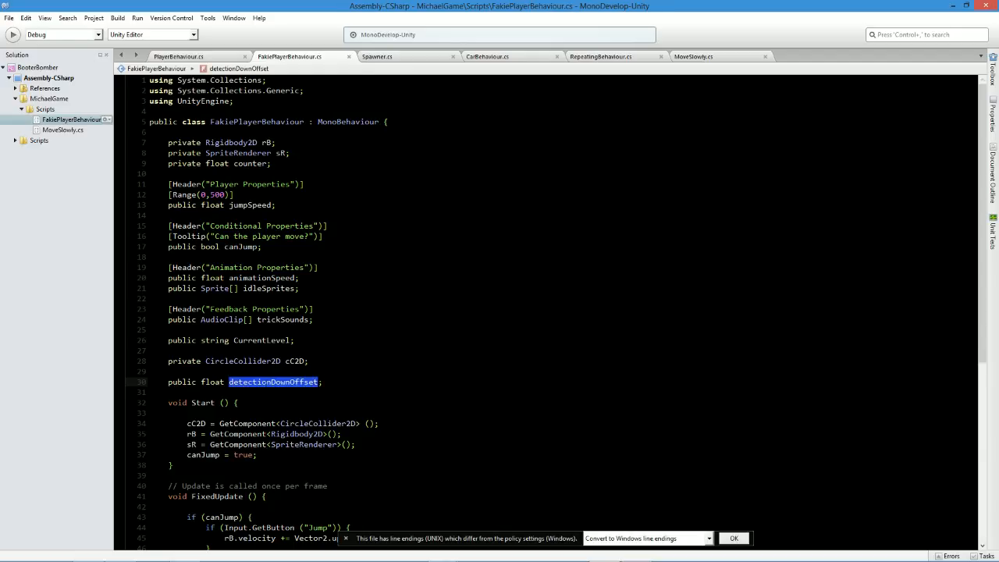
{"action": "scroll", "coordinate": [273, 382], "scroll_direction": "down", "scroll_amount": 3}
{"action": "left_click", "coordinate": [576, 434]}
{"action": "key", "text": "ctrl+v"}
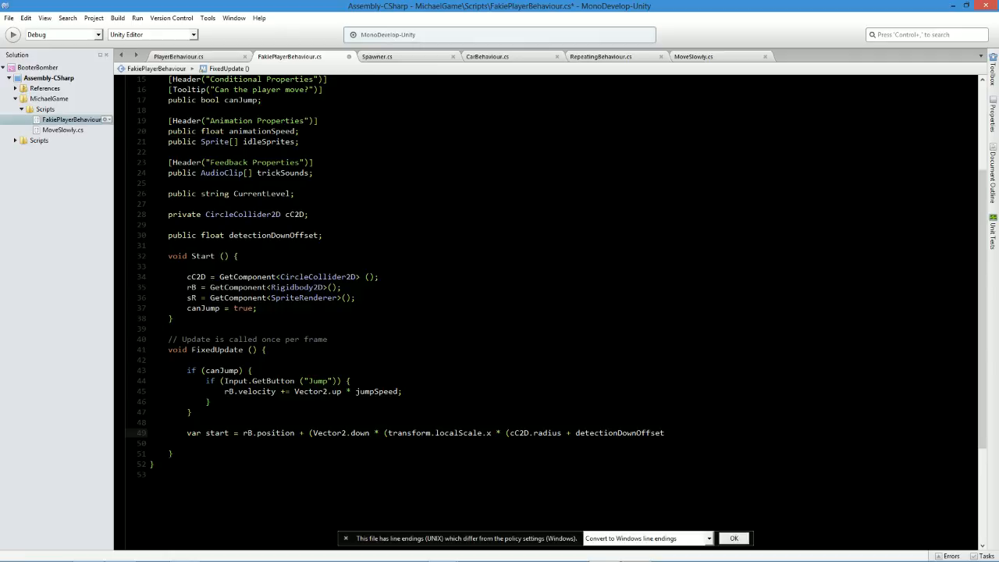
Switch to Unity, examine the lower edge of the Player's circle collider up close, and return to the script.
{"action": "key", "text": "alt+Tab"}
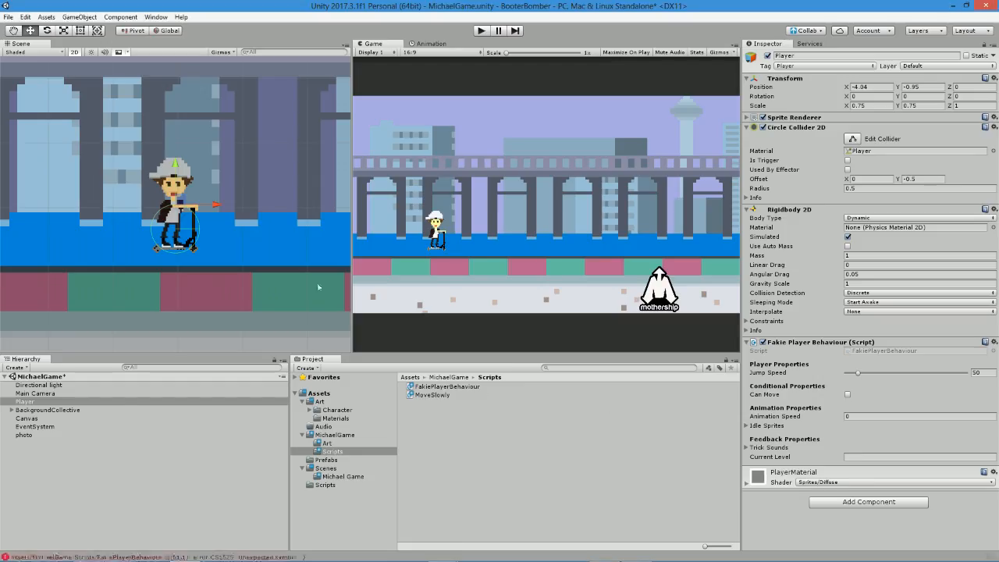
{"action": "scroll", "coordinate": [187, 215], "scroll_direction": "up", "scroll_amount": 10}
{"action": "scroll", "coordinate": [181, 226], "scroll_direction": "up", "scroll_amount": 3}
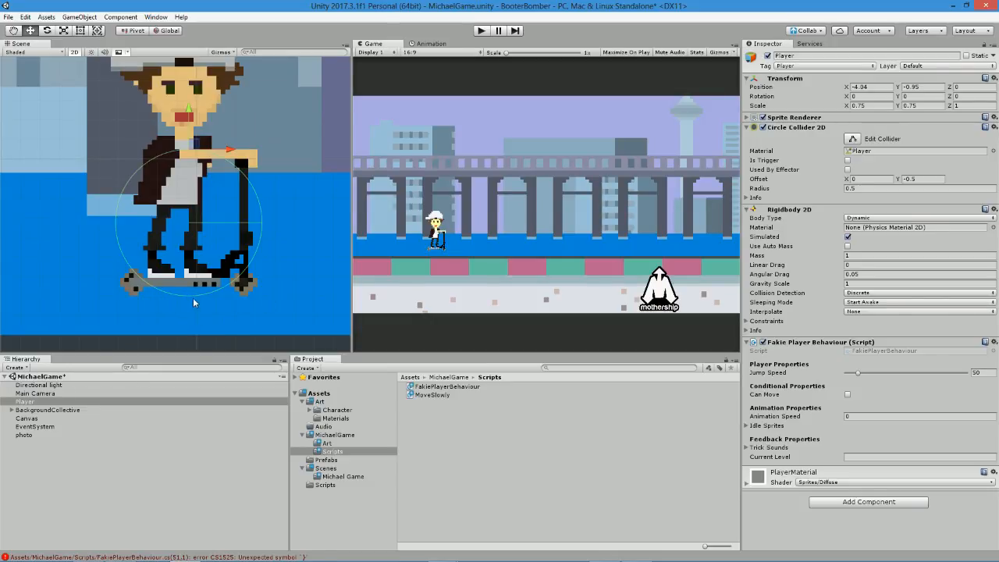
{"action": "scroll", "coordinate": [195, 298], "scroll_direction": "down", "scroll_amount": 1}
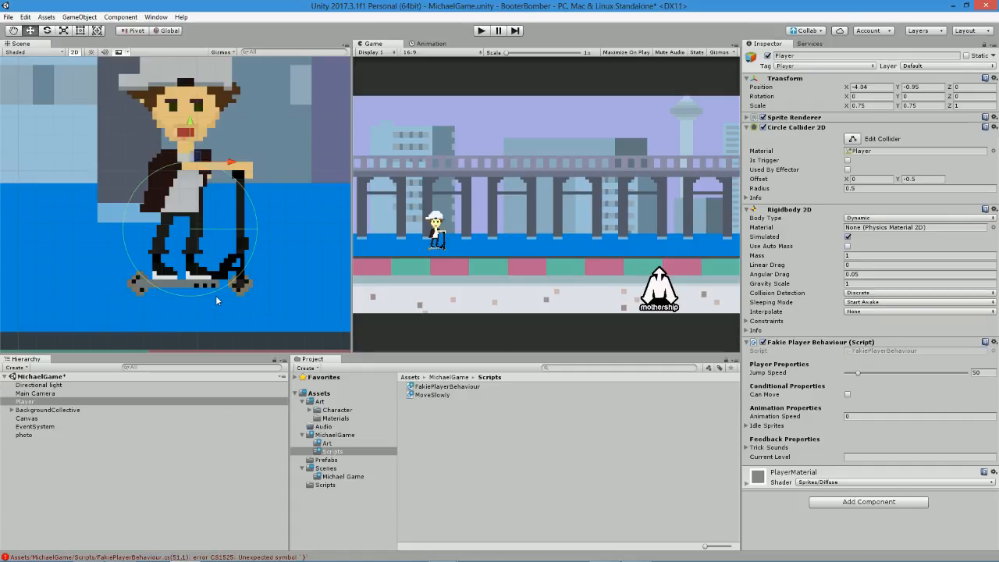
{"action": "key", "text": "alt+Tab"}
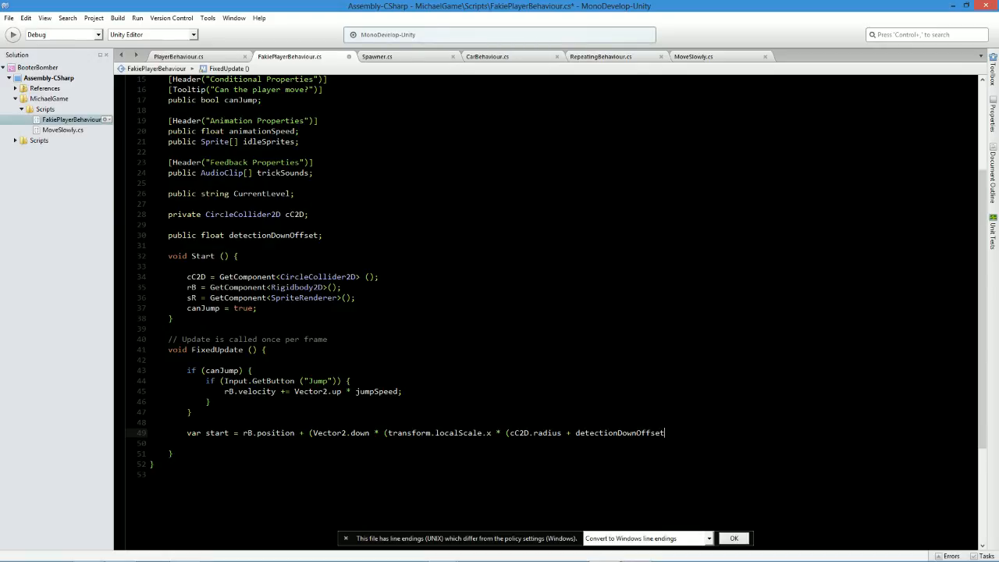
Close the start expression's three open brackets, end it with a semicolon, and save the script.
{"action": "type", "text": ")));"}
{"action": "key", "text": "ctrl+s"}
Begin an if statement below the start variable that calls Physics2D.Raycast.
{"action": "key", "text": "Return"}
{"action": "key", "text": "Return"}
{"action": "type", "text": "if(physi"}
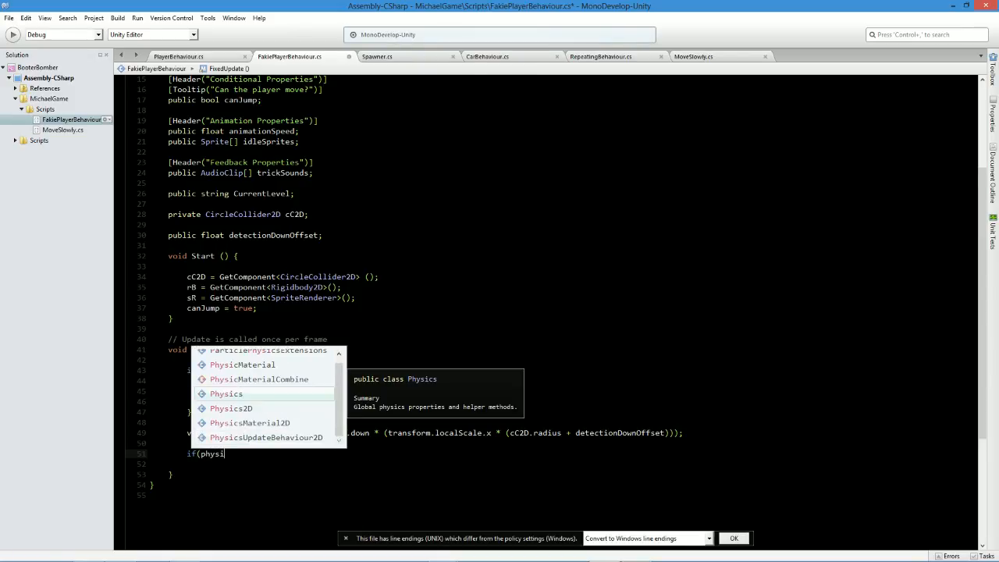
{"action": "key", "text": "Down"}
{"action": "key", "text": "Return"}
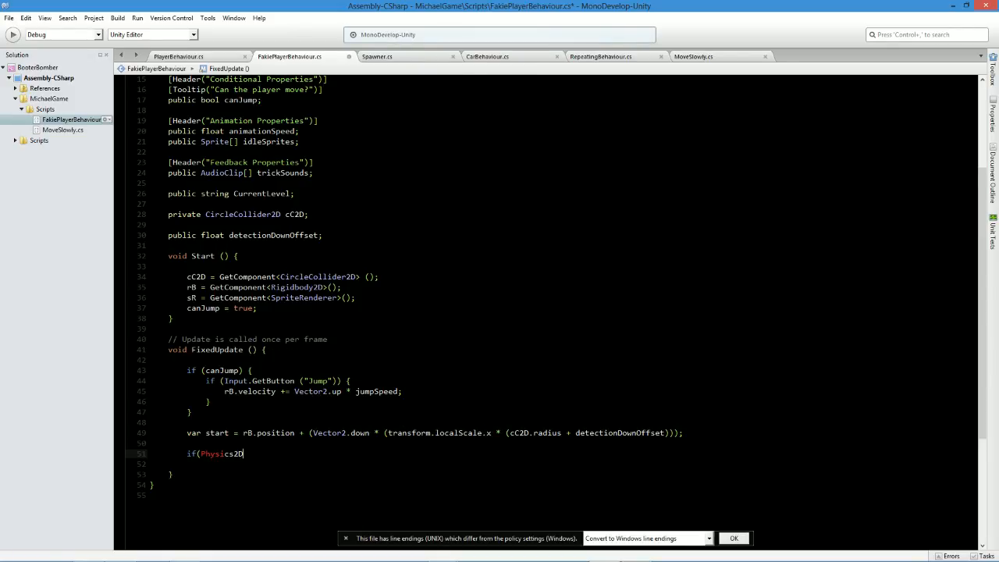
{"action": "type", "text": ".rayca"}
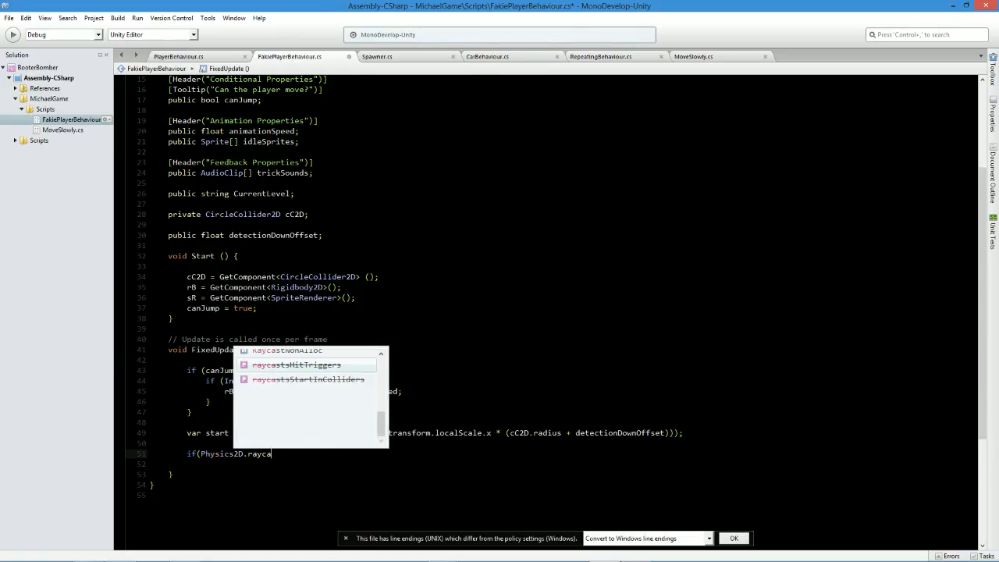
{"action": "key", "text": "Up"}
{"action": "key", "text": "Up"}
{"action": "key", "text": "Up"}
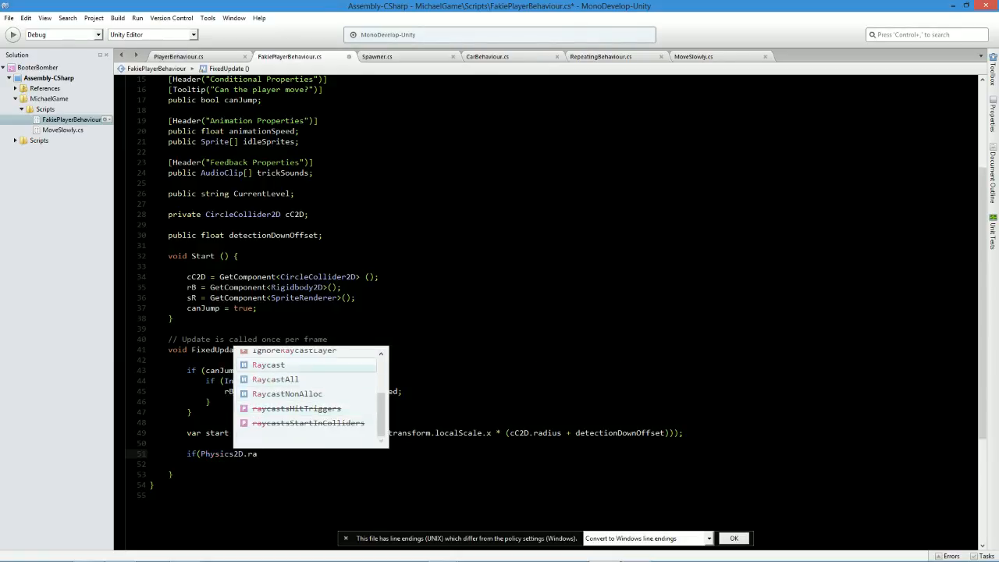
{"action": "key", "text": "Return"}
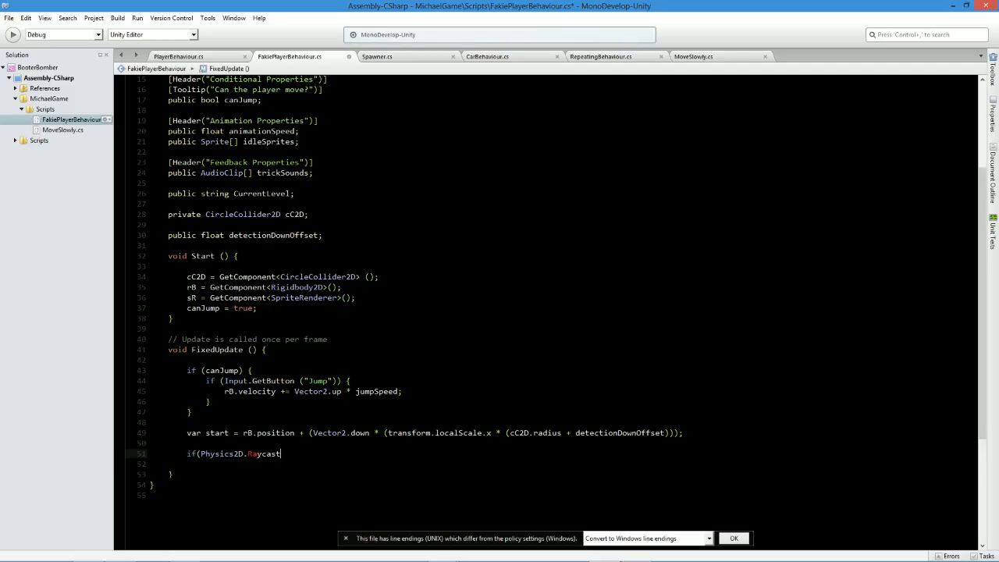
Give the Raycast call start as its origin and Vector2.down as its direction.
{"action": "type", "text": "(start"}
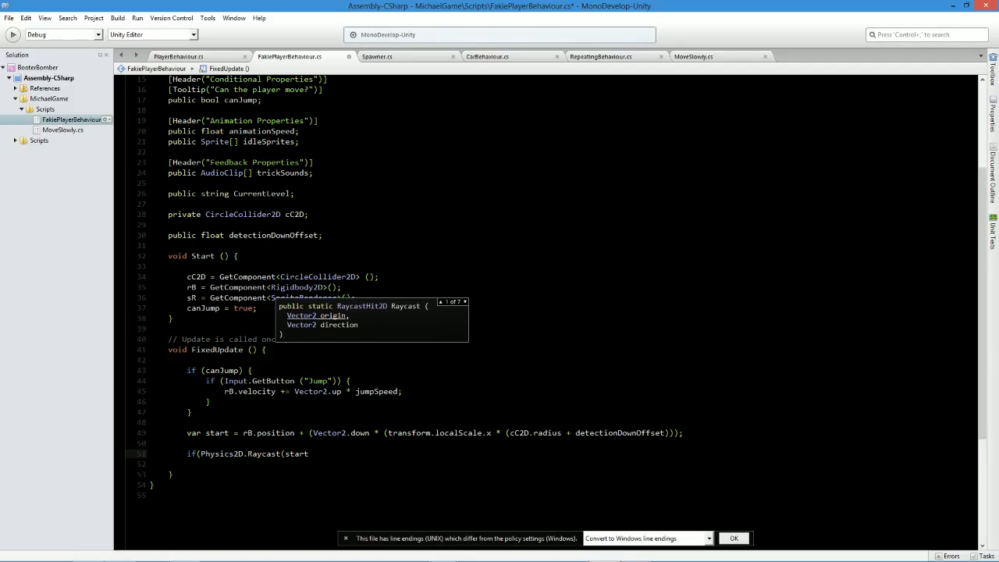
{"action": "key", "text": "alt+Tab"}
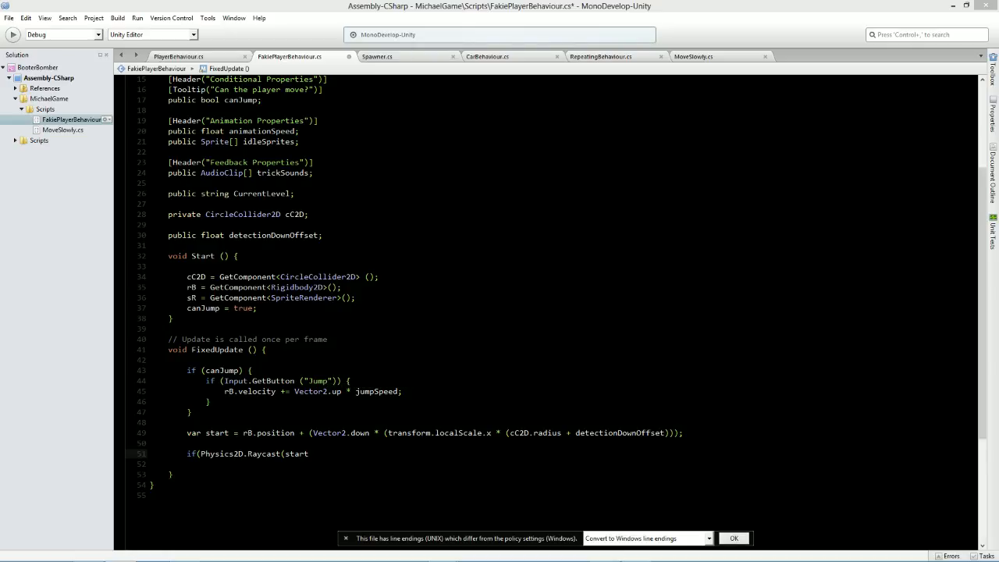
{"action": "key", "text": "alt+Tab"}
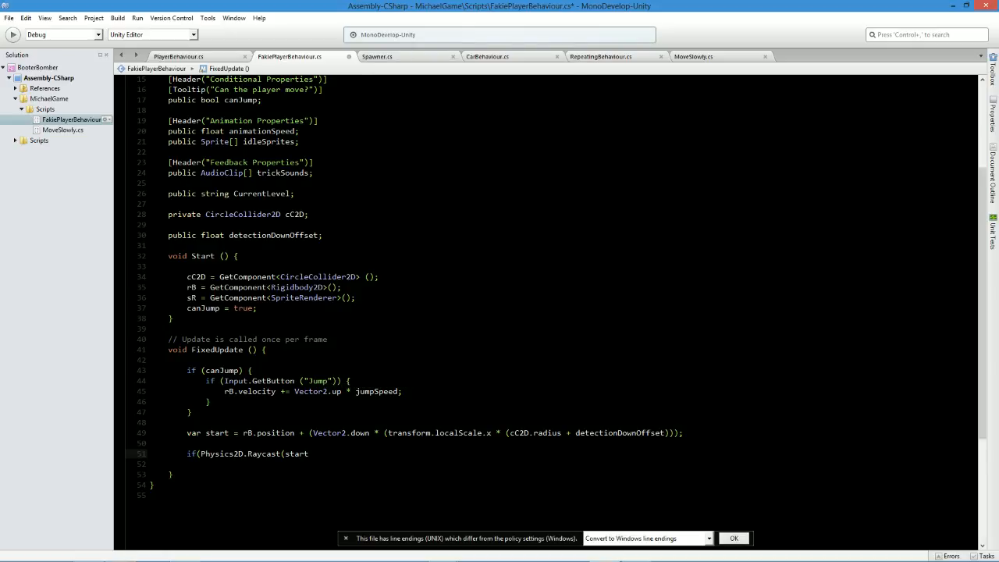
{"action": "type", "text": ", Vector2"}
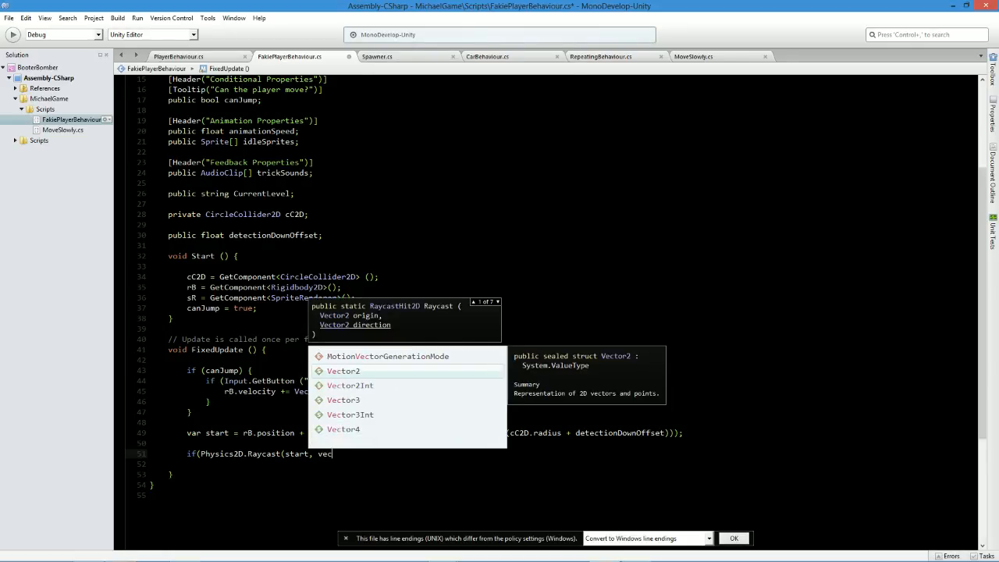
{"action": "type", "text": ".down"}
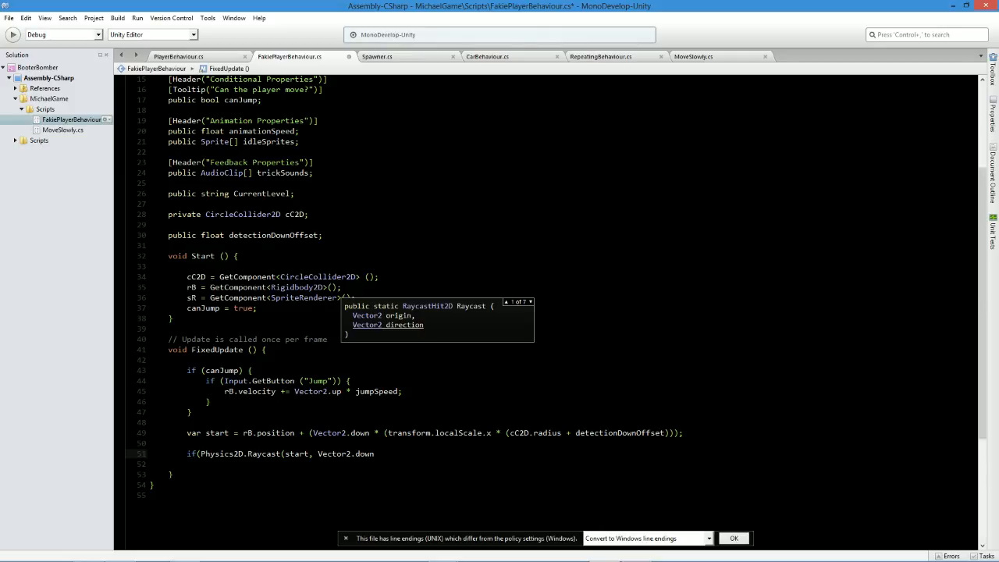
{"action": "type", "text": ","}
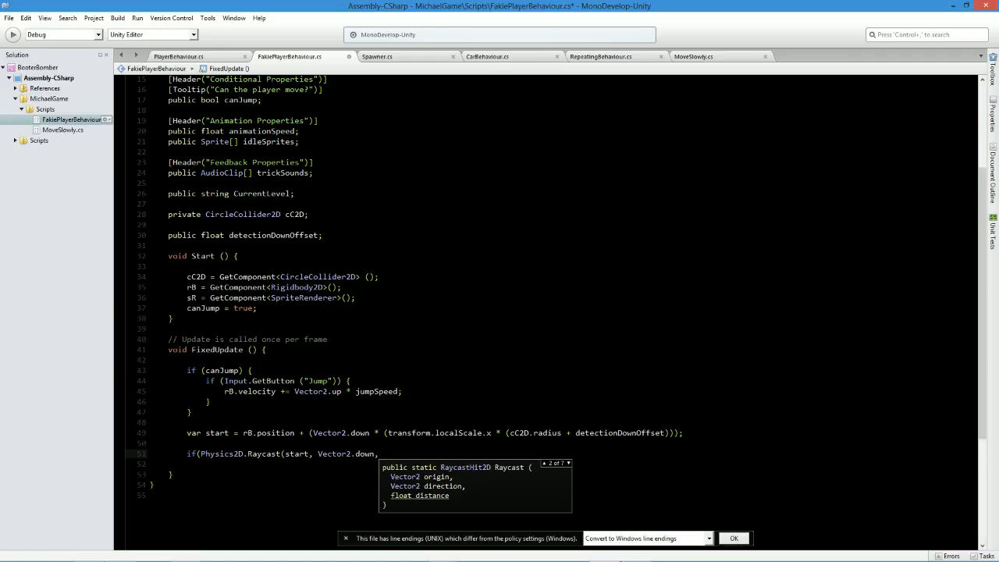
Use detectionDownOffset as the raycast distance, close the condition, open its code block, and save the script.
{"action": "type", "text": "offs"}
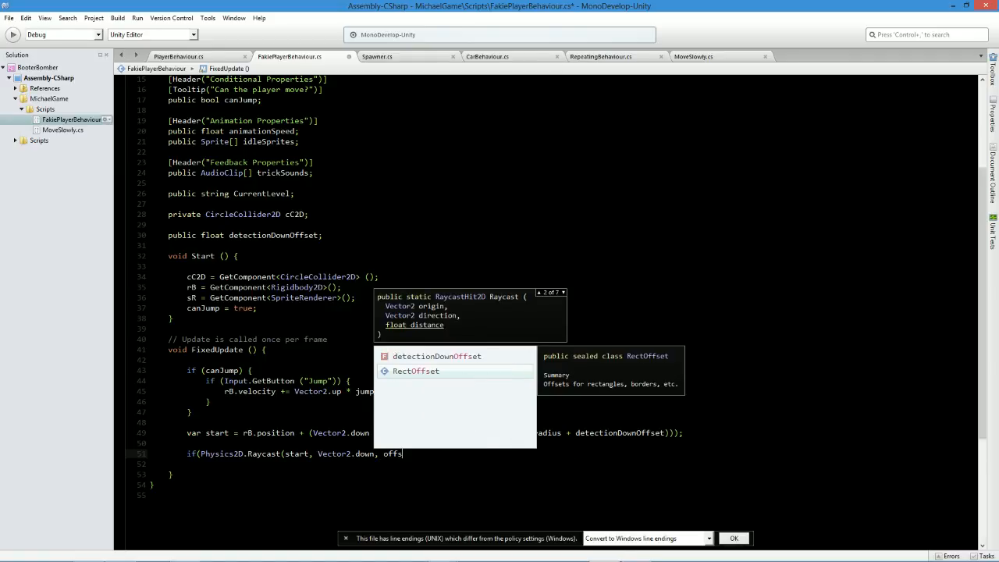
{"action": "key", "text": "Up"}
{"action": "key", "text": "Return"}
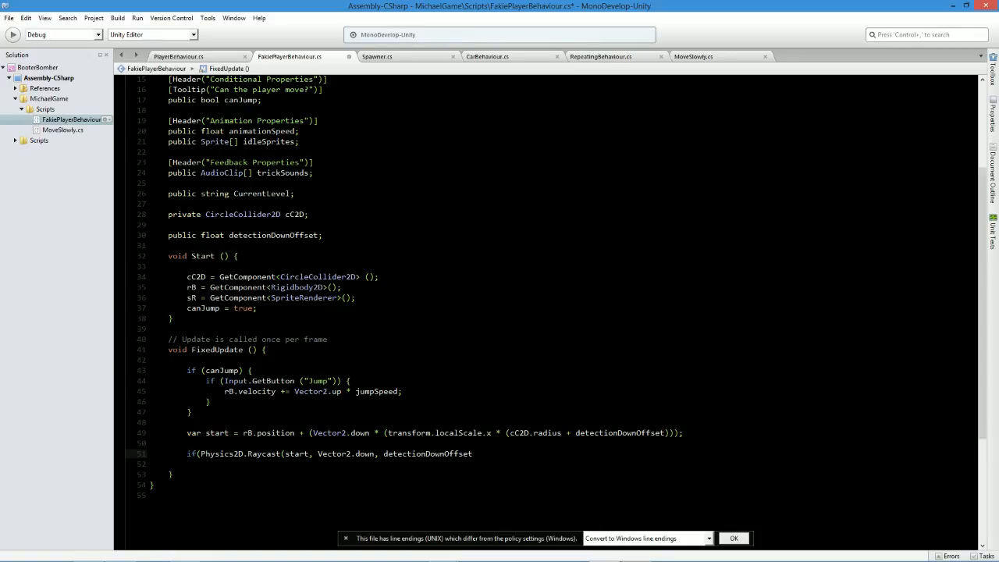
{"action": "type", "text": ")) {"}
{"action": "key", "text": "Return"}
{"action": "key", "text": "ctrl+s"}
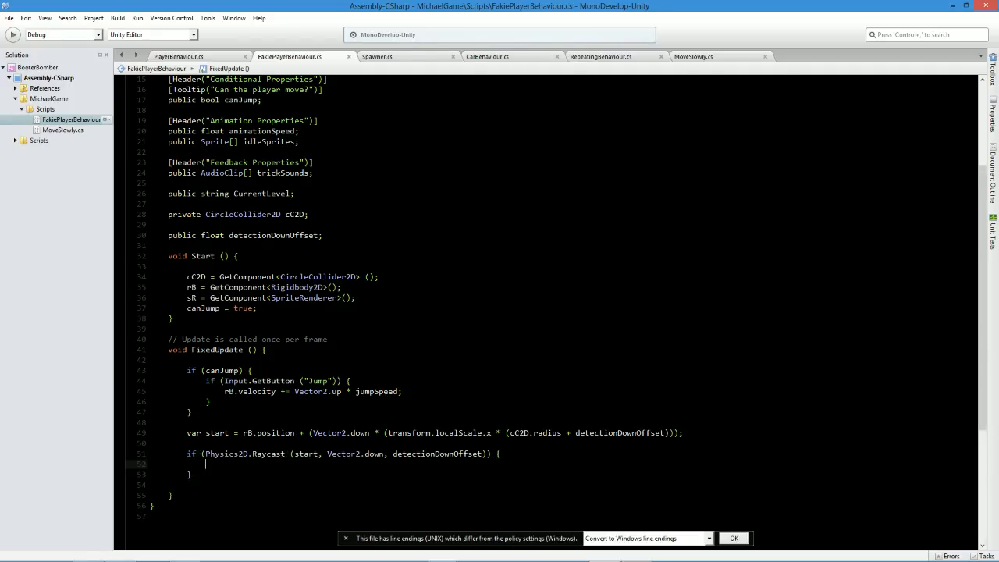
{"action": "type", "text": "if"}
{"action": "key", "text": "BackSpace"}
{"action": "key", "text": "BackSpace"}
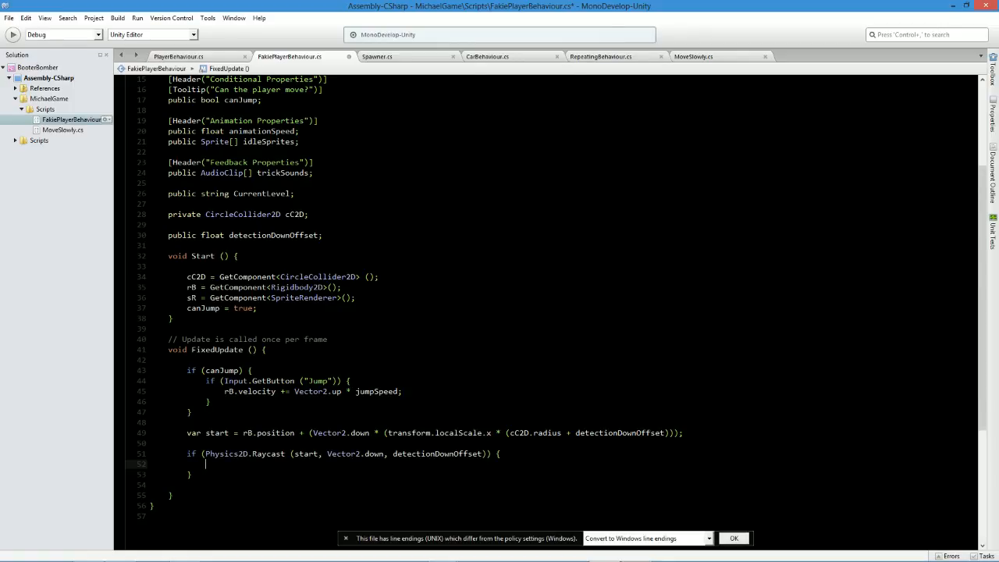
{"action": "type", "text": "gr"}
{"action": "key", "text": "BackSpace"}
{"action": "key", "text": "BackSpace"}
Begin an assignment inside the raycast block, with the variable name canJump copied from the Start method.
{"action": "type", "text": "can"}
{"action": "key", "text": "Return"}
{"action": "type", "text": "="}
{"action": "type", "text": " trum"}
{"action": "key", "text": "BackSpace"}
{"action": "key", "text": "BackSpace"}
{"action": "key", "text": "BackSpace"}
{"action": "key", "text": "BackSpace"}
{"action": "double_click", "coordinate": [204, 309]}
{"action": "key", "text": "ctrl+c"}
{"action": "double_click", "coordinate": [228, 465]}
{"action": "key", "text": "ctrl+v"}
Complete the raycast block's canJump assignment with true and a semicolon, and save the script.
{"action": "double_click", "coordinate": [243, 308]}
{"action": "key", "text": "ctrl+c"}
{"action": "left_click", "coordinate": [253, 475]}
{"action": "left_click", "coordinate": [253, 454]}
{"action": "left_click", "coordinate": [253, 465]}
{"action": "key", "text": "ctrl+v"}
{"action": "type", "text": ";"}
{"action": "key", "text": "ctrl+s"}
Add the line canJump = false; below the velocity line in the Jump button block, and save the script.
{"action": "left_click", "coordinate": [423, 385]}
{"action": "left_click", "coordinate": [423, 392]}
{"action": "key", "text": "Return"}
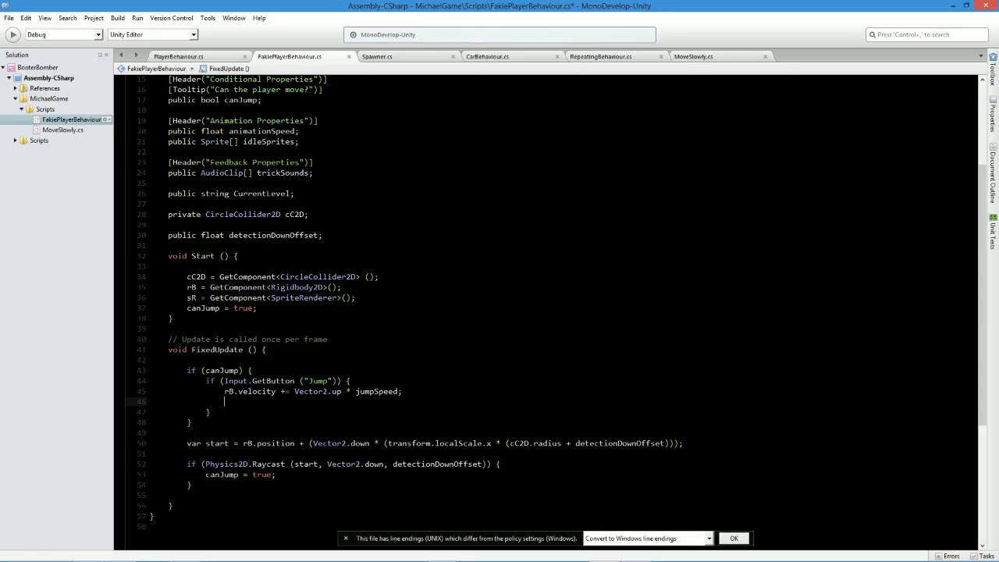
{"action": "type", "text": "canJump = false;"}
{"action": "key", "text": "ctrl+s"}
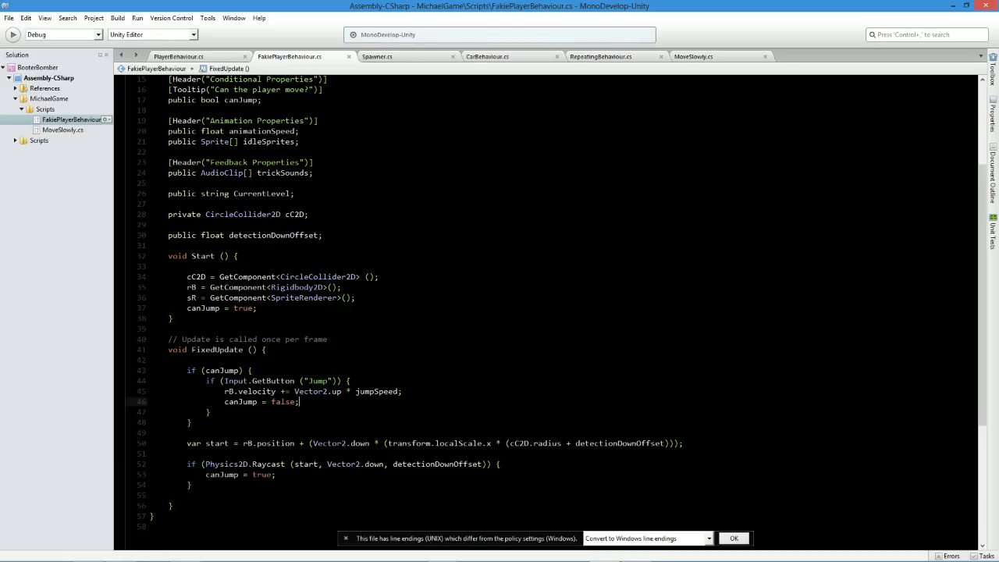
Switch to Unity, run the scene briefly to test the jump, stop it, and return to the script.
{"action": "key", "text": "alt+Tab"}
{"action": "left_click", "coordinate": [481, 31]}
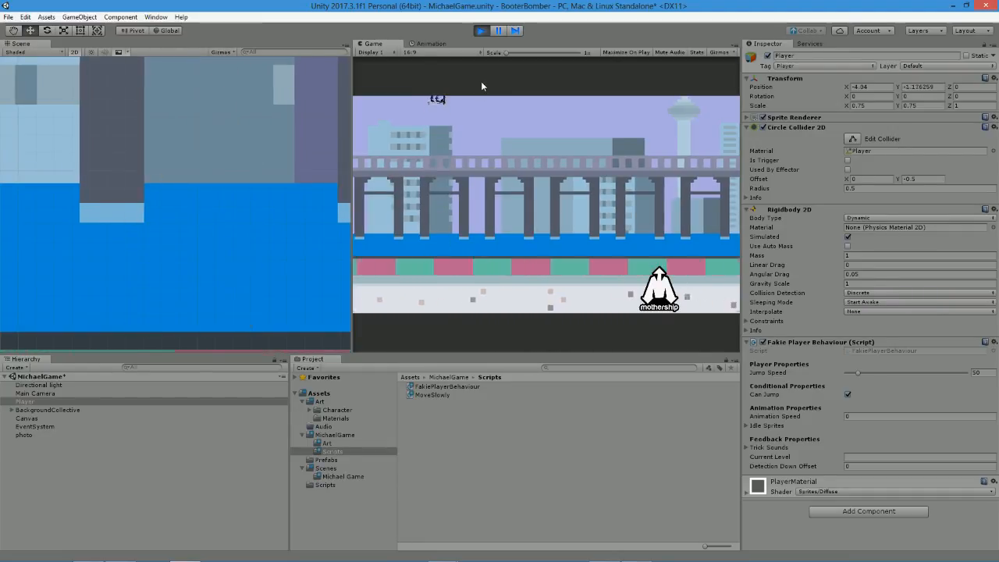
{"action": "left_click", "coordinate": [479, 32]}
{"action": "key", "text": "alt+Tab"}
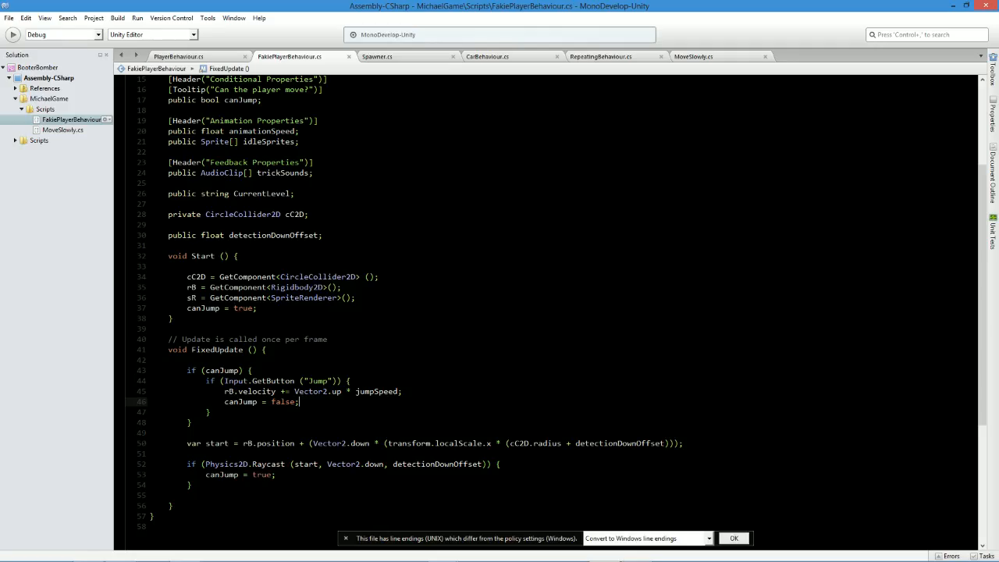
Change the type of the public canJump variable to int.
{"action": "scroll", "coordinate": [547, 313], "scroll_direction": "up", "scroll_amount": 3}
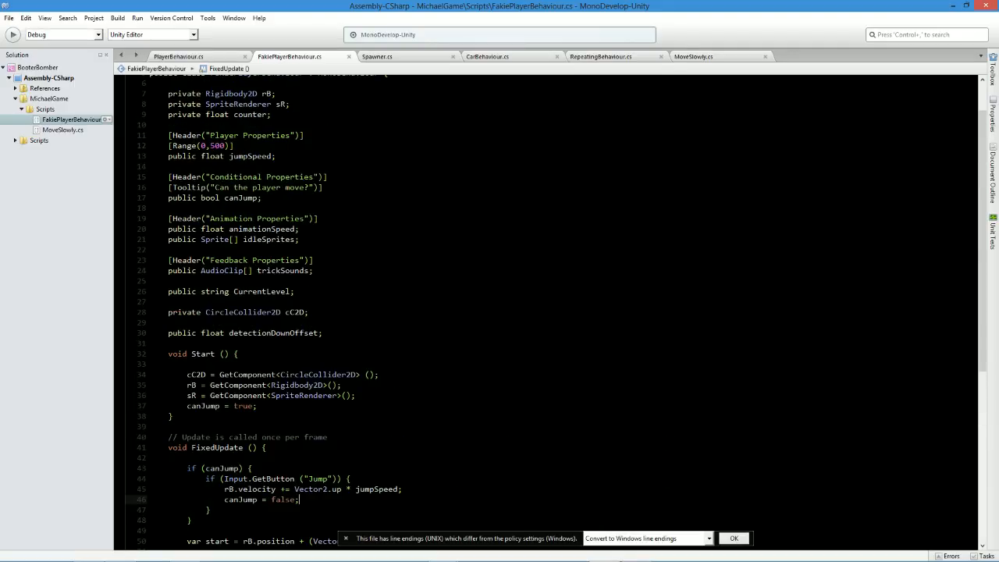
{"action": "double_click", "coordinate": [207, 198]}
{"action": "type", "text": "int"}
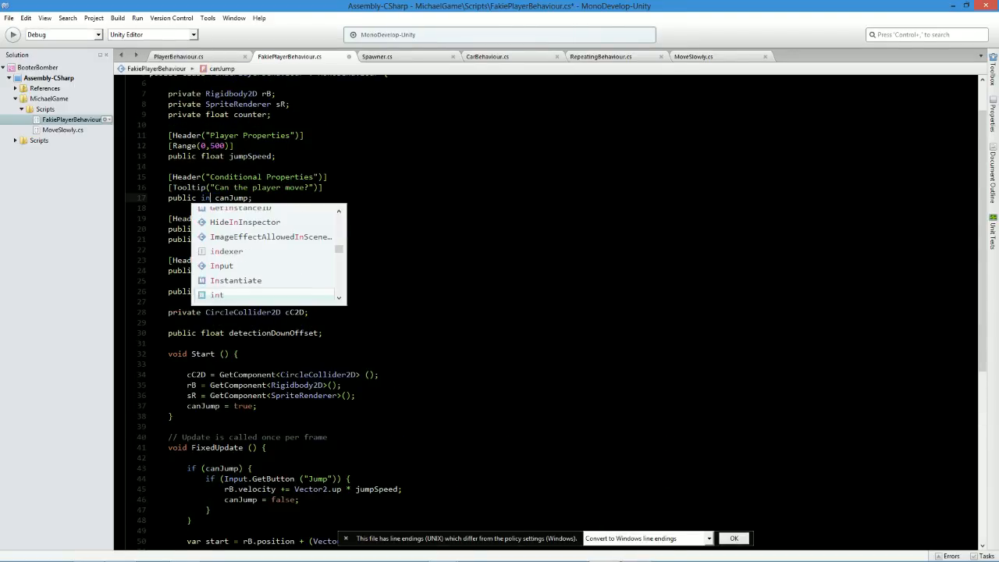
{"action": "left_click", "coordinate": [254, 198]}
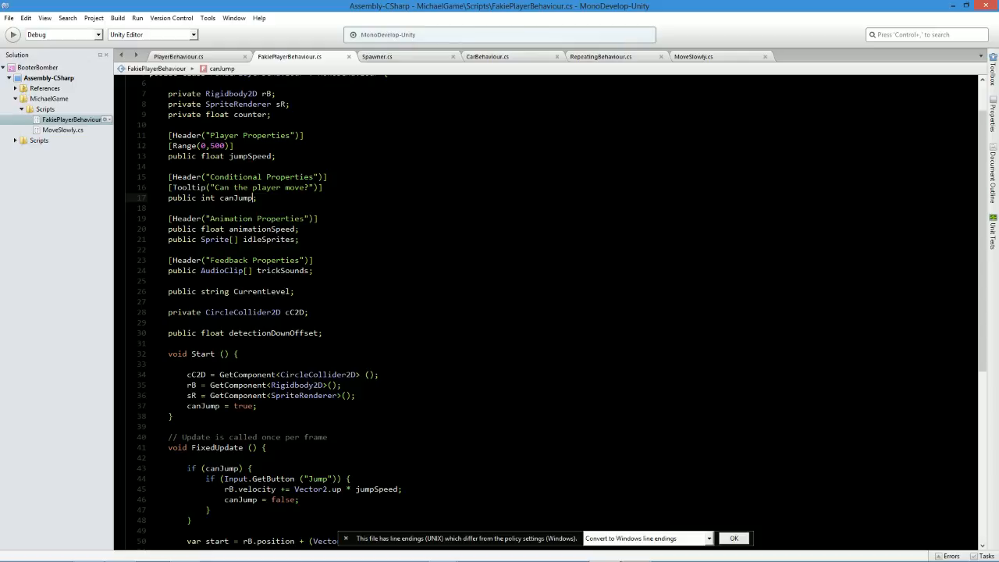
Set canJump to 1 in the Start method and to 0 in the Jump button block.
{"action": "double_click", "coordinate": [243, 406]}
{"action": "type", "text": "1"}
{"action": "left_click", "coordinate": [275, 499]}
{"action": "double_click", "coordinate": [284, 499]}
{"action": "type", "text": "0"}
Make the outer jump condition check canJump == 1, and save the script.
{"action": "left_click", "coordinate": [239, 469]}
{"action": "type", "text": "== 1"}
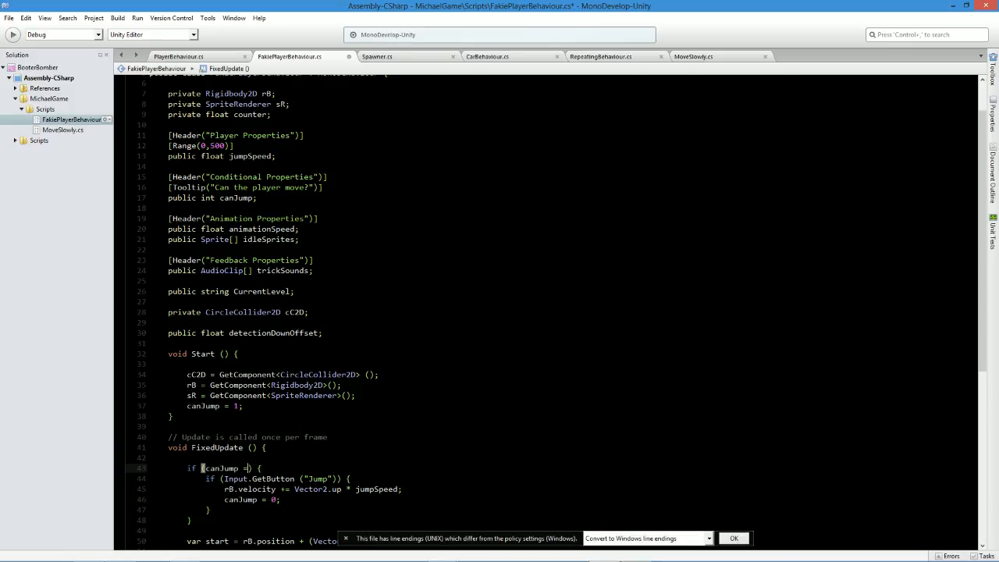
{"action": "key", "text": "ctrl+s"}
Set canJump to 1 in the raycast block and save the script.
{"action": "scroll", "coordinate": [239, 468], "scroll_direction": "down", "scroll_amount": 3}
{"action": "double_click", "coordinate": [262, 426]}
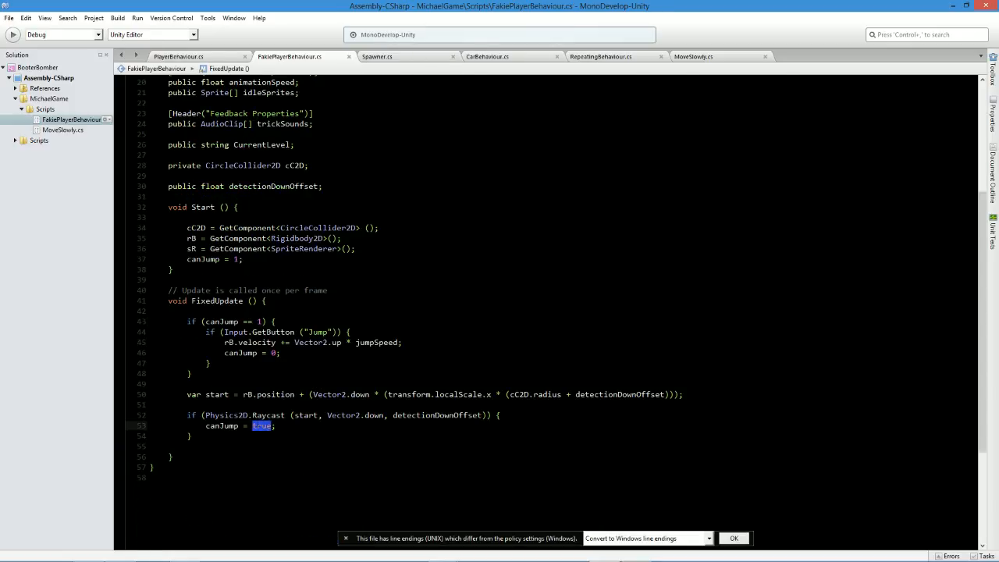
{"action": "type", "text": "1"}
{"action": "key", "text": "ctrl+s"}
Switch to Unity, play-test the Player's jump repeatedly in two runs of the scene, and return to the script.
{"action": "key", "text": "alt+Tab"}
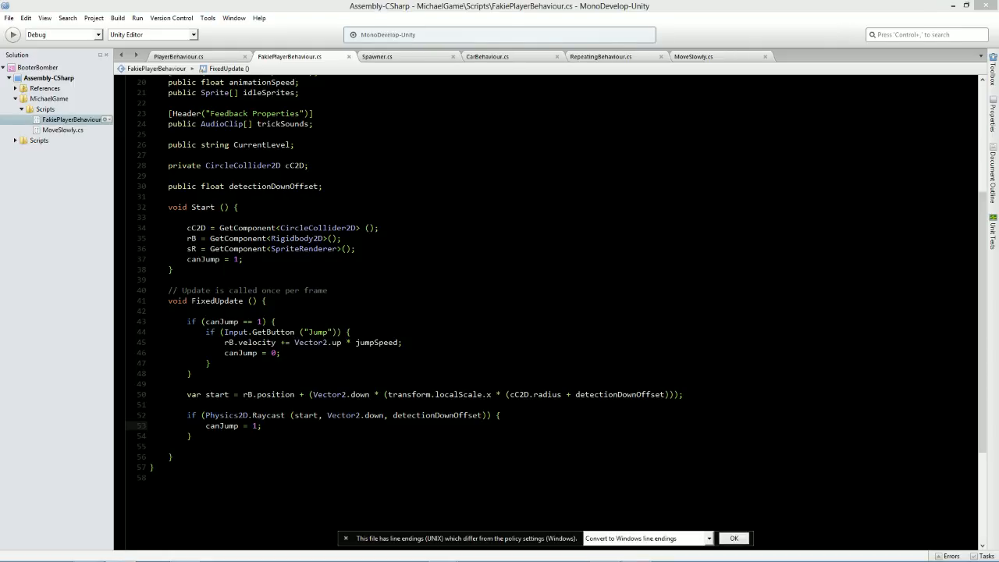
{"action": "key", "text": "alt+Tab"}
{"action": "left_click", "coordinate": [484, 31]}
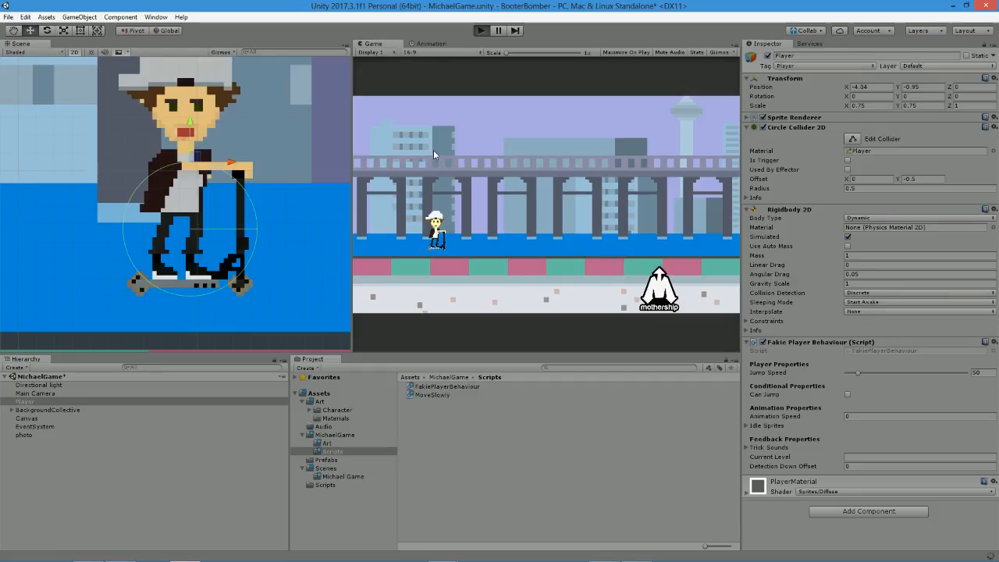
{"action": "key", "text": "space"}
{"action": "key", "text": "space"}
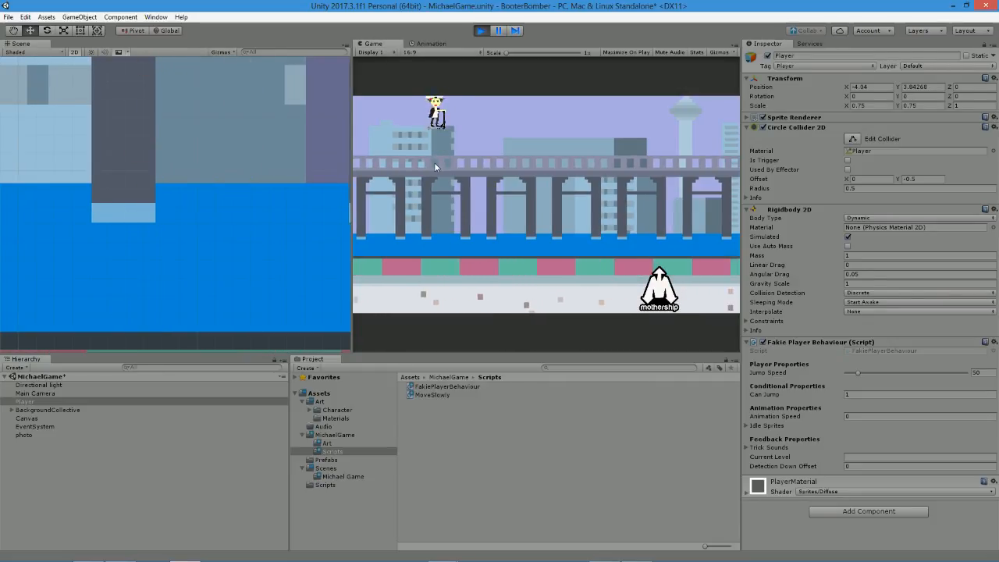
{"action": "key", "text": "space"}
{"action": "key", "text": "space"}
{"action": "key", "text": "space"}
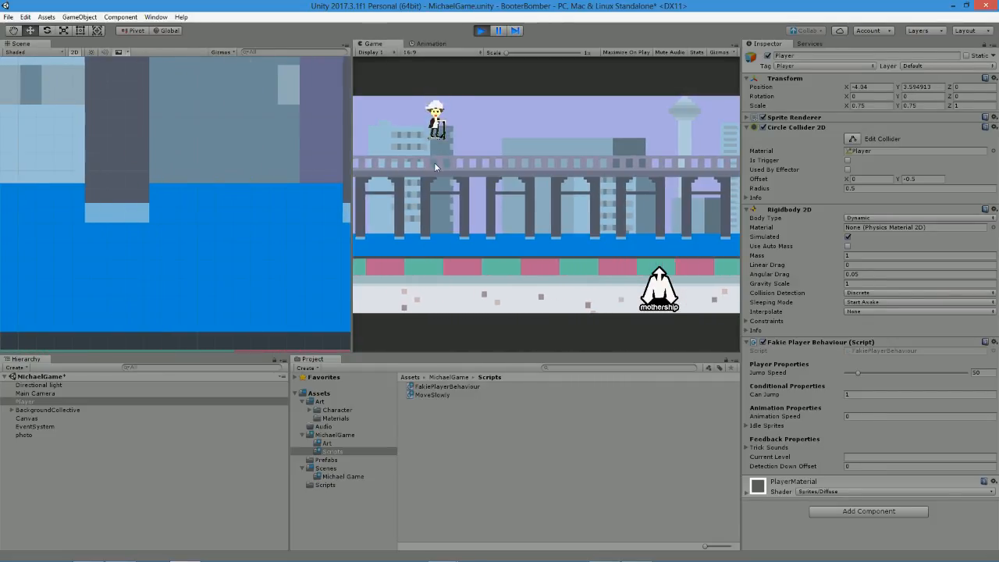
{"action": "left_click", "coordinate": [482, 30]}
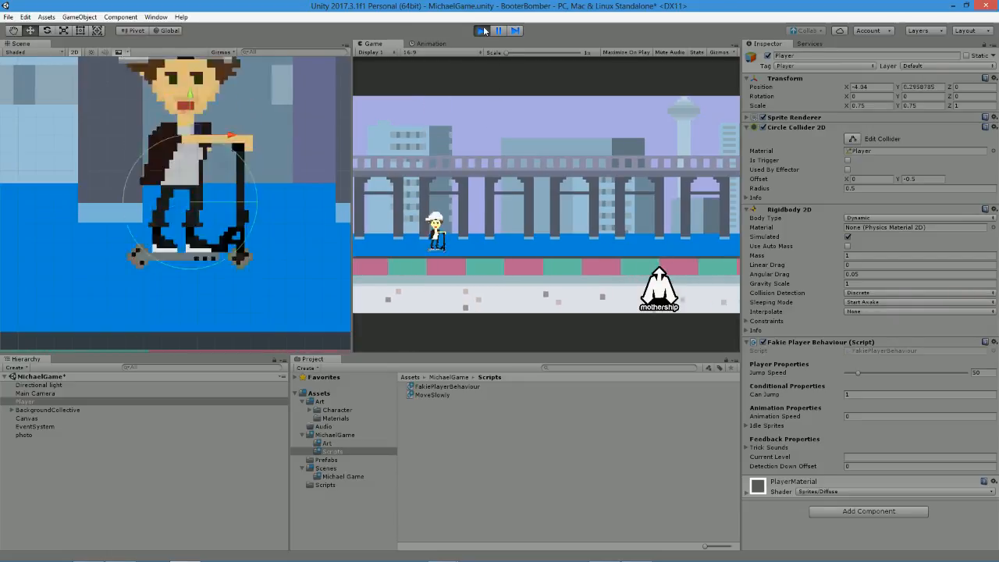
{"action": "left_click", "coordinate": [481, 30]}
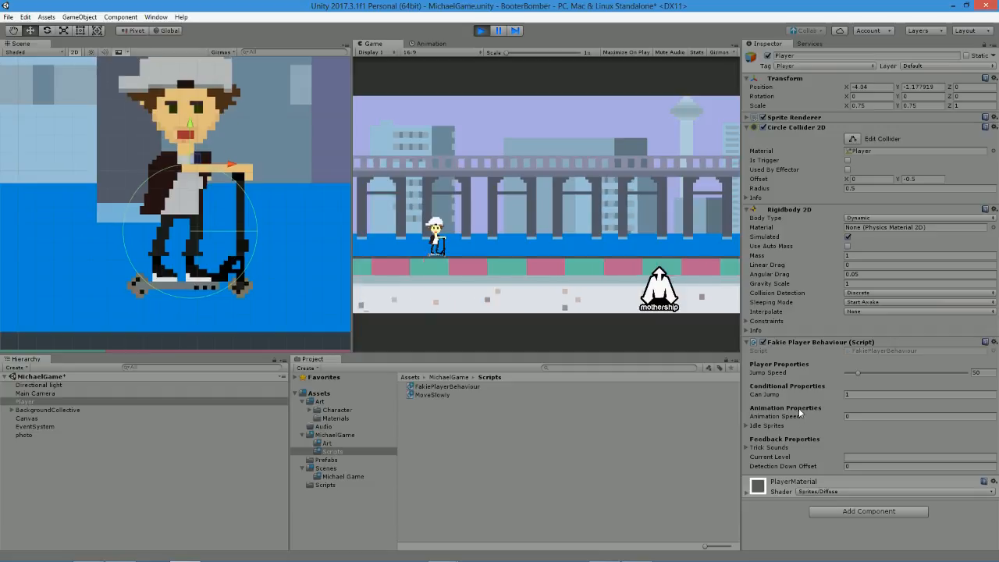
{"action": "left_click", "coordinate": [482, 30]}
{"action": "key", "text": "alt+Tab"}
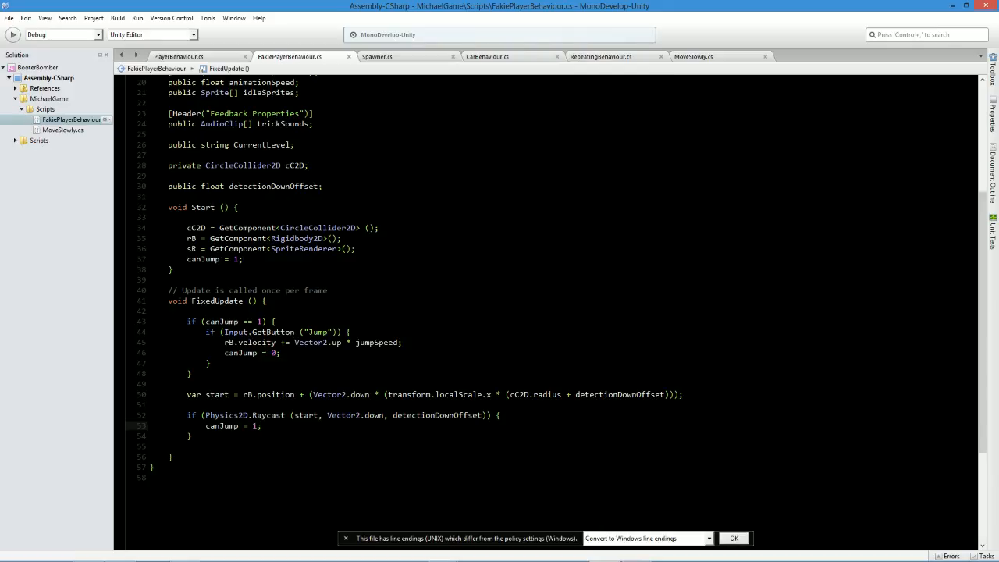
Change the Jump input check from Input.GetButton to Input.GetButtonDown.
{"action": "left_click", "coordinate": [295, 332]}
{"action": "type", "text": "Down"}
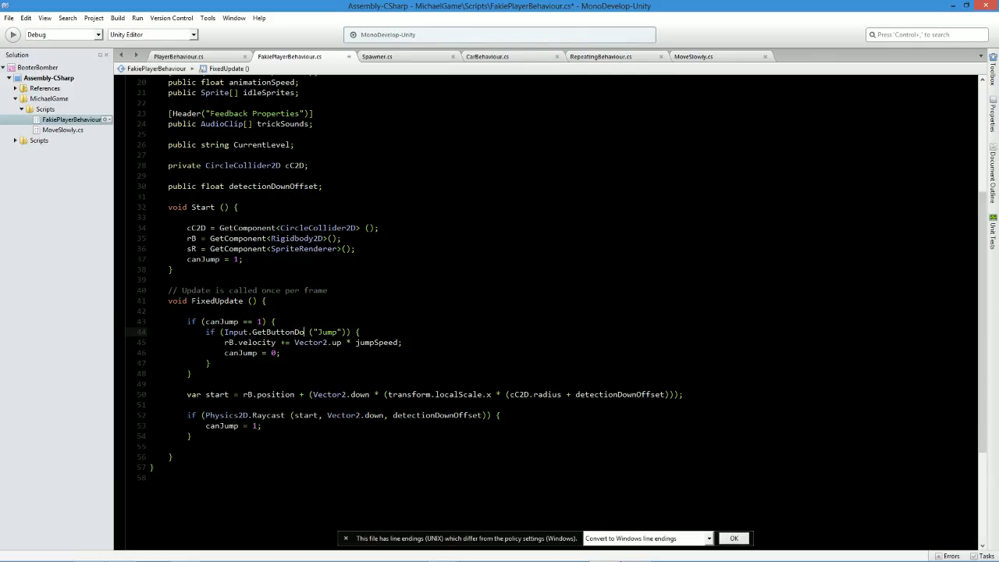
{"action": "key", "text": "Right"}
Switch to Unity, run the scene, and make the Player jump several times to test the new input check.
{"action": "key", "text": "alt+Tab"}
{"action": "left_click", "coordinate": [481, 30]}
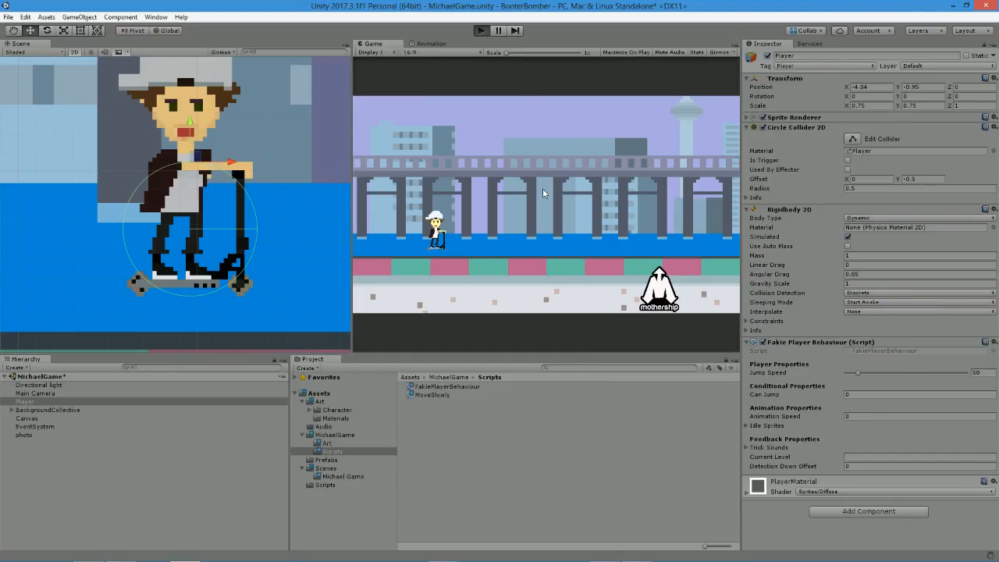
{"action": "key", "text": "space"}
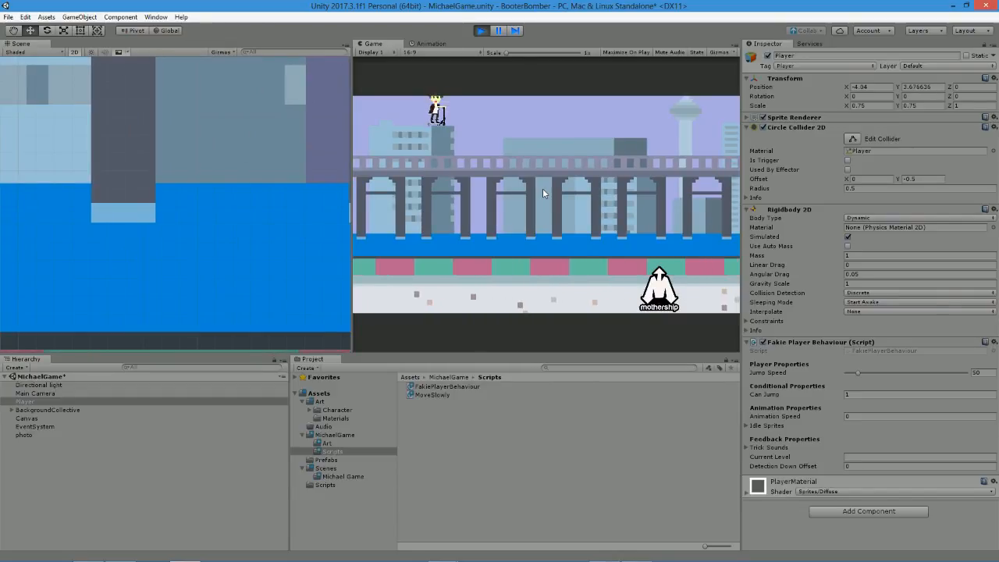
{"action": "key", "text": "space"}
{"action": "key", "text": "space"}
Make the Player jump several more times in the running scene, stop the run, and return to the script.
{"action": "key", "text": "space"}
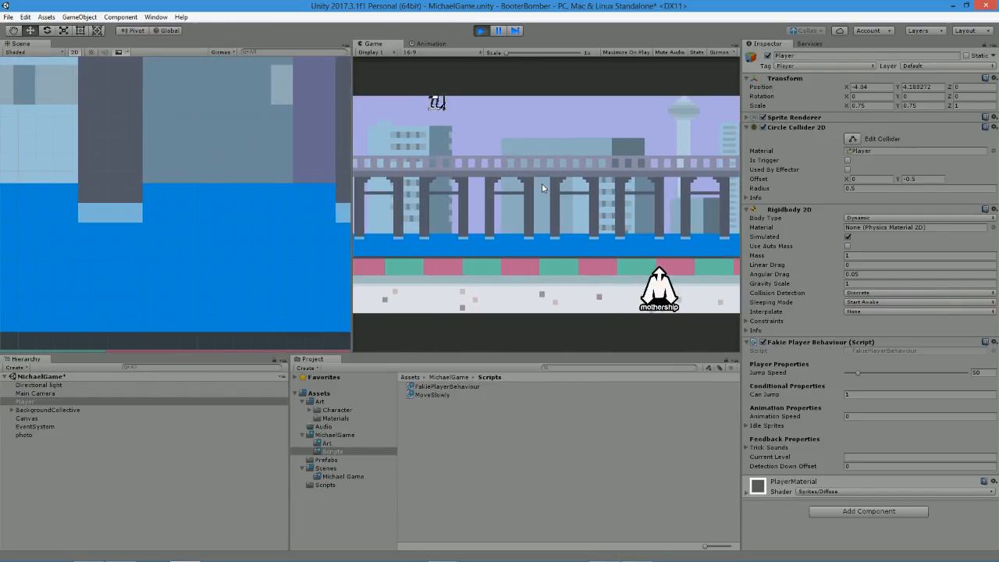
{"action": "key", "text": "space"}
{"action": "key", "text": "space"}
{"action": "key", "text": "space"}
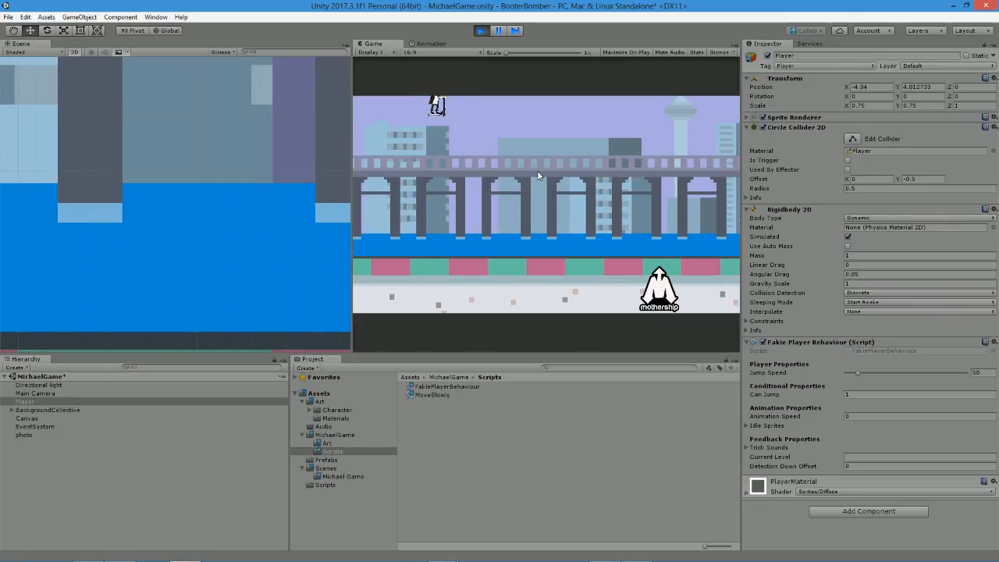
{"action": "key", "text": "space"}
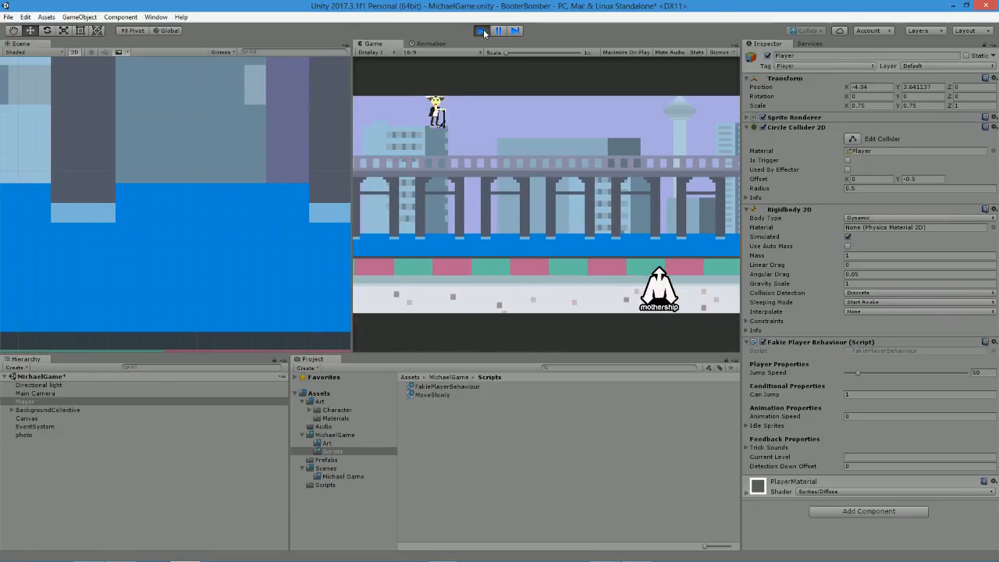
{"action": "left_click", "coordinate": [480, 31]}
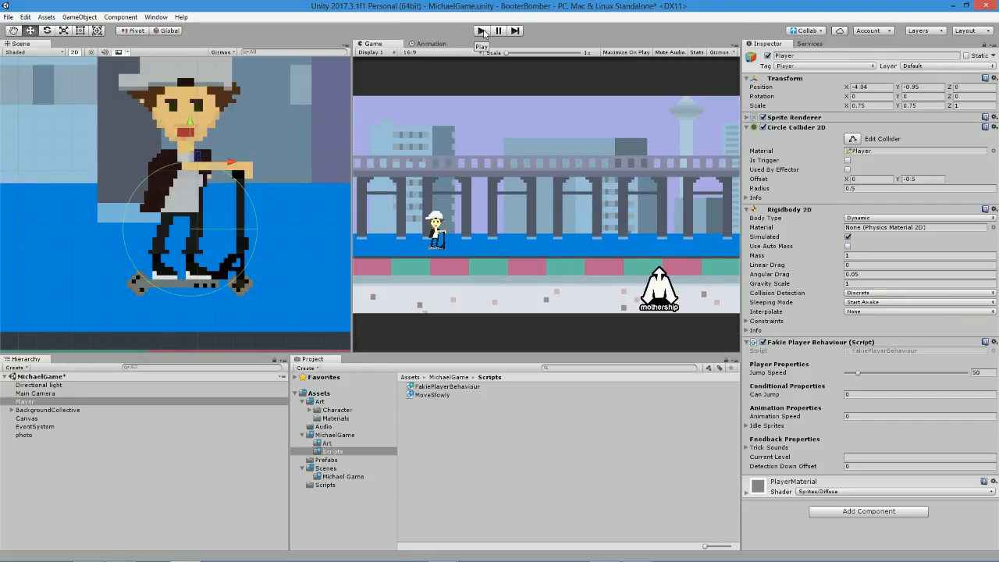
{"action": "key", "text": "alt+Tab"}
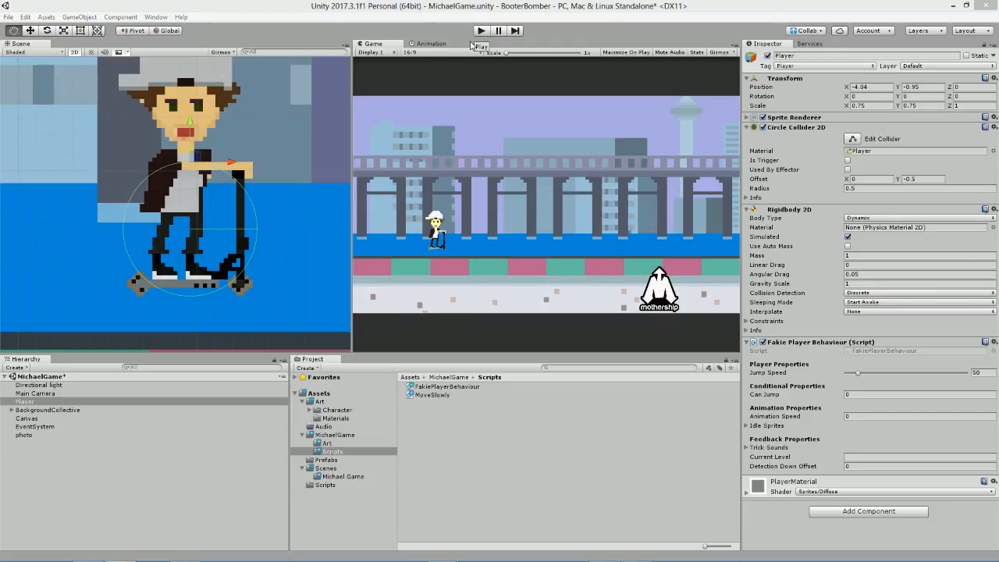
{"action": "key", "text": "alt+Tab"}
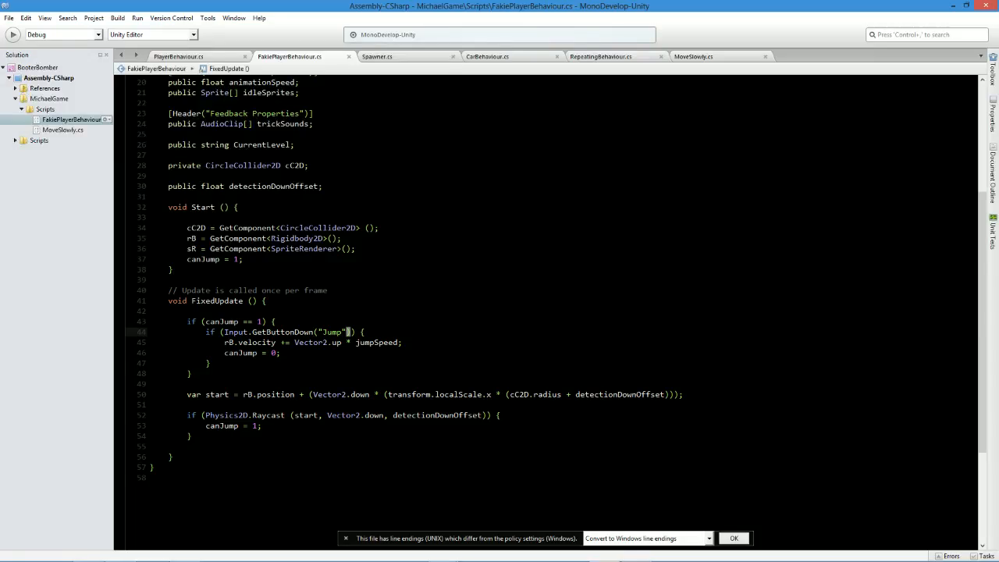
Move the canJump = 0; line above the rB.velocity line in the Jump input block and save the script.
{"action": "left_click_drag", "start_coordinate": [225, 354], "coordinate": [280, 355]}
{"action": "key", "text": "ctrl+c"}
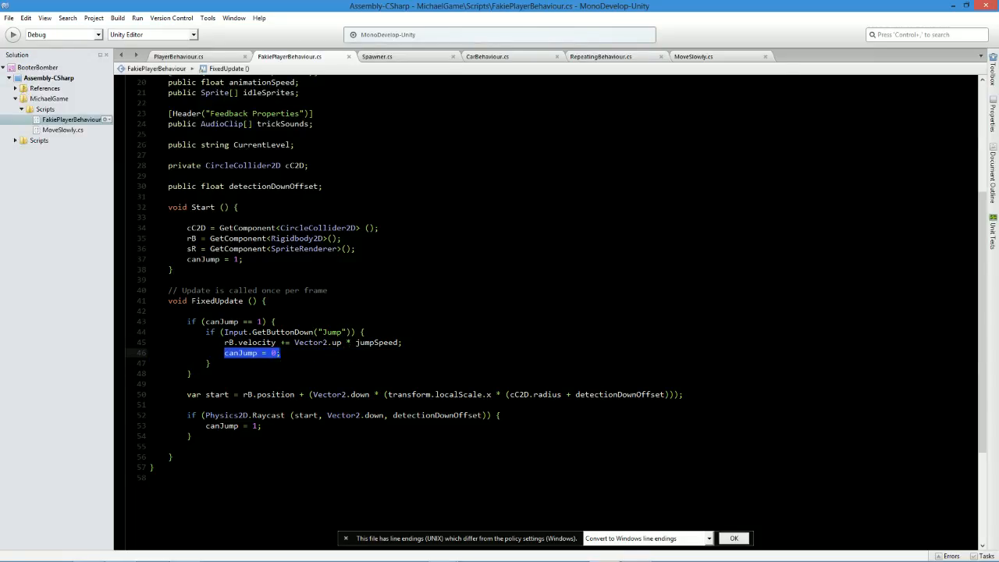
{"action": "key", "text": "Delete"}
{"action": "key", "text": "BackSpace"}
{"action": "key", "text": "Up"}
{"action": "key", "text": "Return"}
{"action": "key", "text": "ctrl+v"}
{"action": "key", "text": "ctrl+s"}
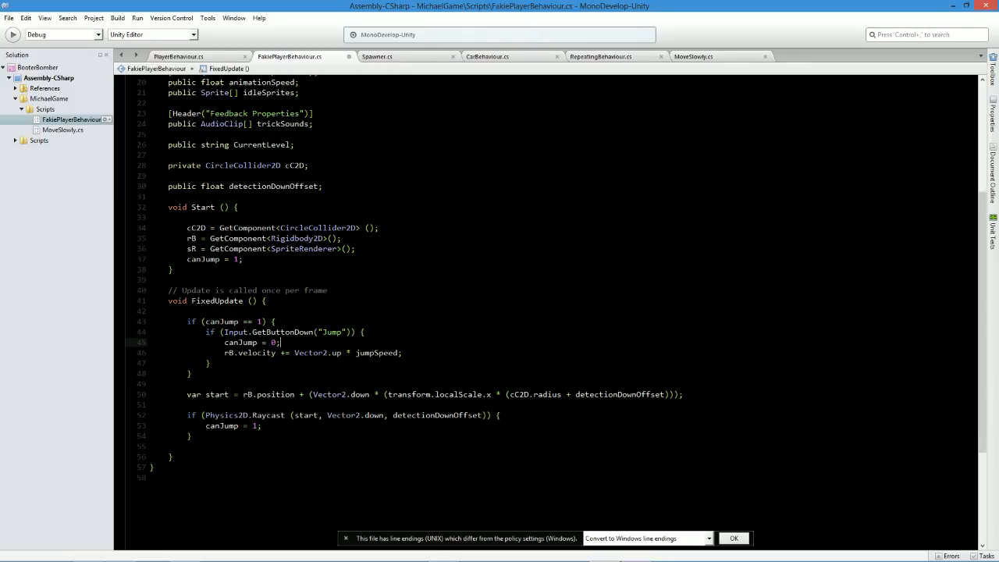
Switch to Unity, run the scene, make the Player jump with the reordered code, and stop the run.
{"action": "key", "text": "alt+Tab"}
{"action": "left_click", "coordinate": [480, 30]}
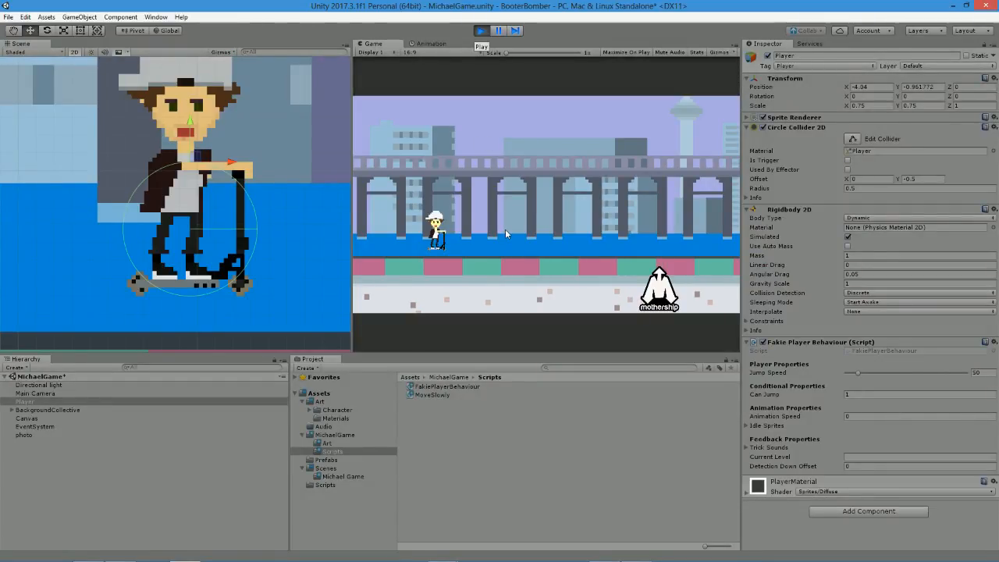
{"action": "key", "text": "space"}
{"action": "key", "text": "space"}
{"action": "left_click", "coordinate": [483, 29]}
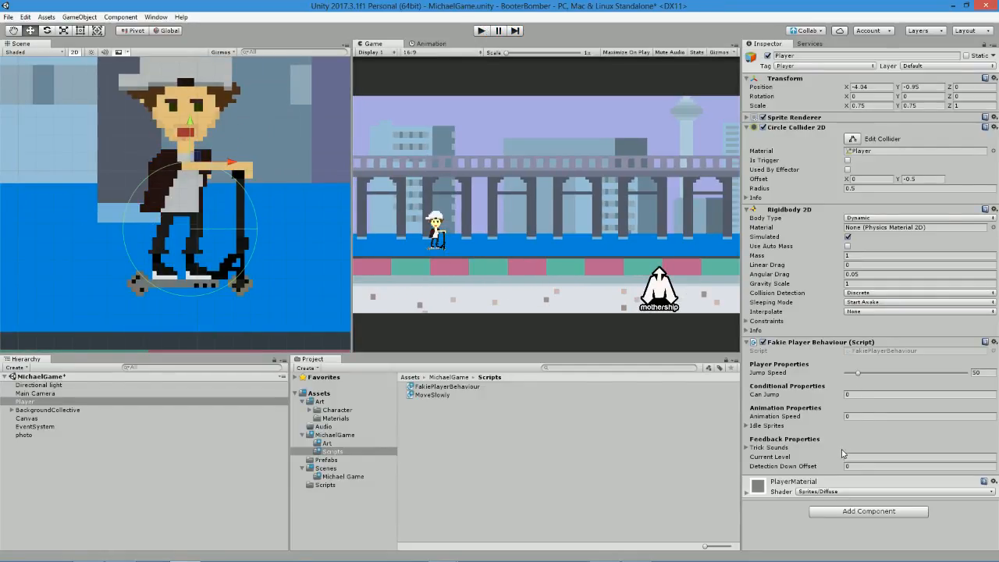
Set the Player's Detection Down Offset to 0.01 and play-test several jumps in a new run of the scene.
{"action": "left_click", "coordinate": [863, 465]}
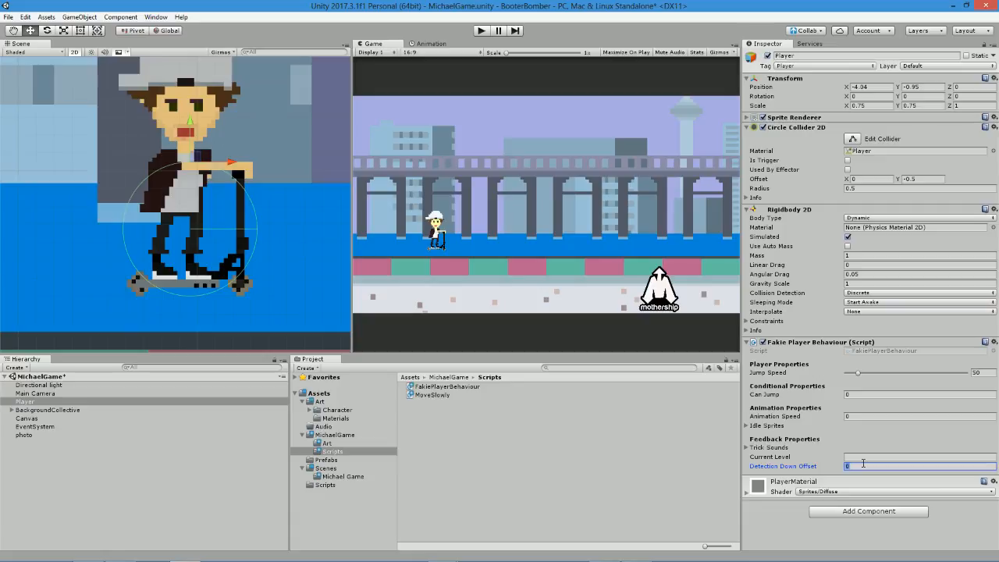
{"action": "type", "text": "0.01"}
{"action": "left_click", "coordinate": [483, 31]}
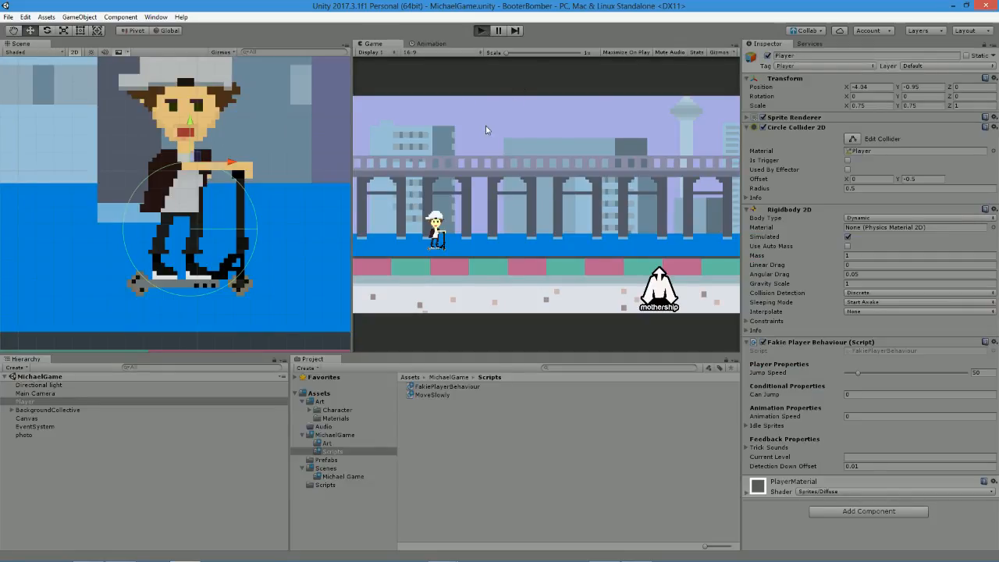
{"action": "key", "text": "space"}
{"action": "key", "text": "space"}
{"action": "key", "text": "space"}
{"action": "key", "text": "space"}
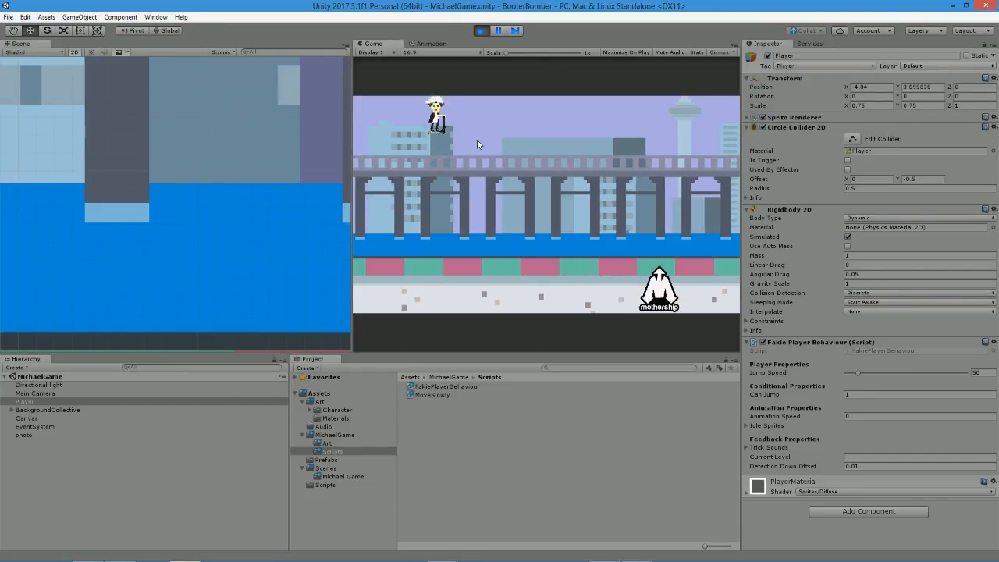
{"action": "left_click", "coordinate": [481, 34]}
Return to the script, replace detectionDownOffset in the Physics2D.Raycast call with .01f, and save.
{"action": "key", "text": "alt+Tab"}
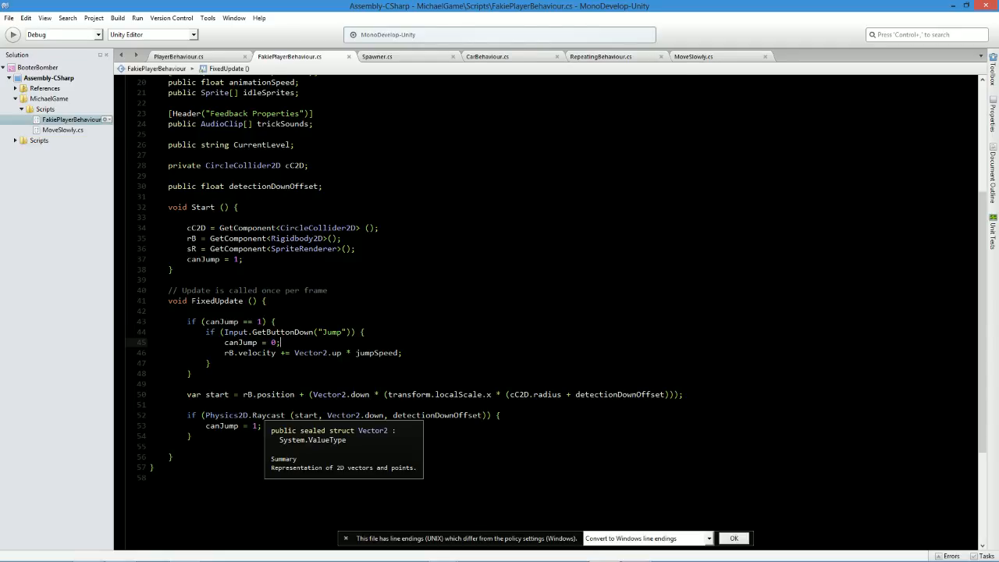
{"action": "double_click", "coordinate": [446, 415]}
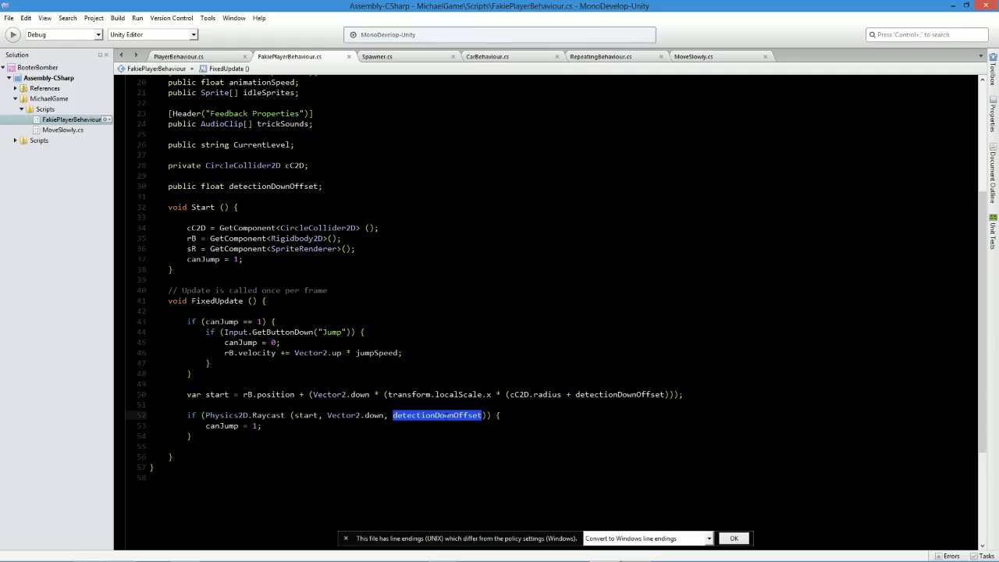
{"action": "type", "text": ".01"}
{"action": "key", "text": "ctrl+s"}
Switch to Unity, run the scene, and make the Player jump repeatedly to test the fixed raycast distance.
{"action": "key", "text": "alt+Tab"}
{"action": "left_click", "coordinate": [482, 30]}
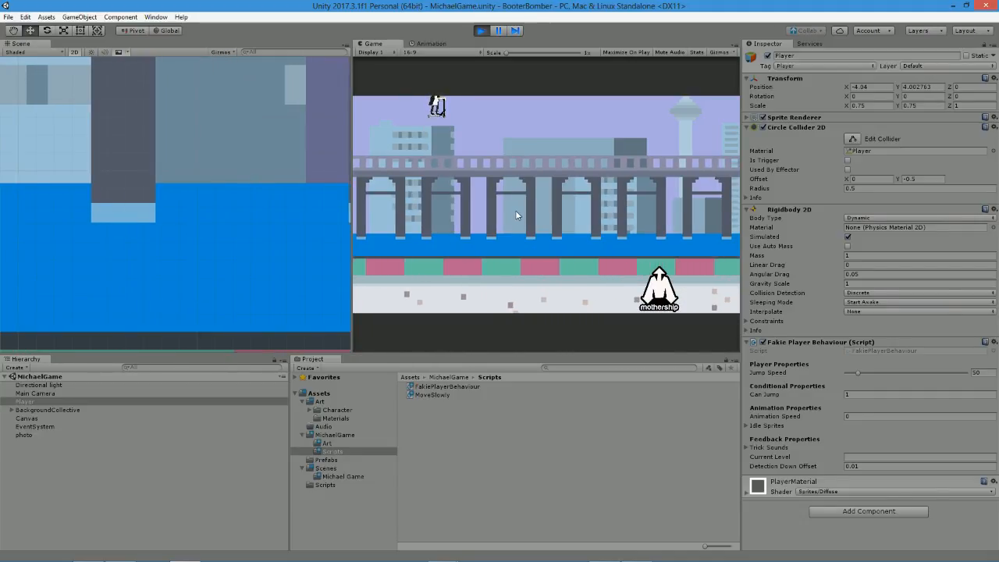
{"action": "key", "text": "space"}
{"action": "key", "text": "space"}
{"action": "key", "text": "space"}
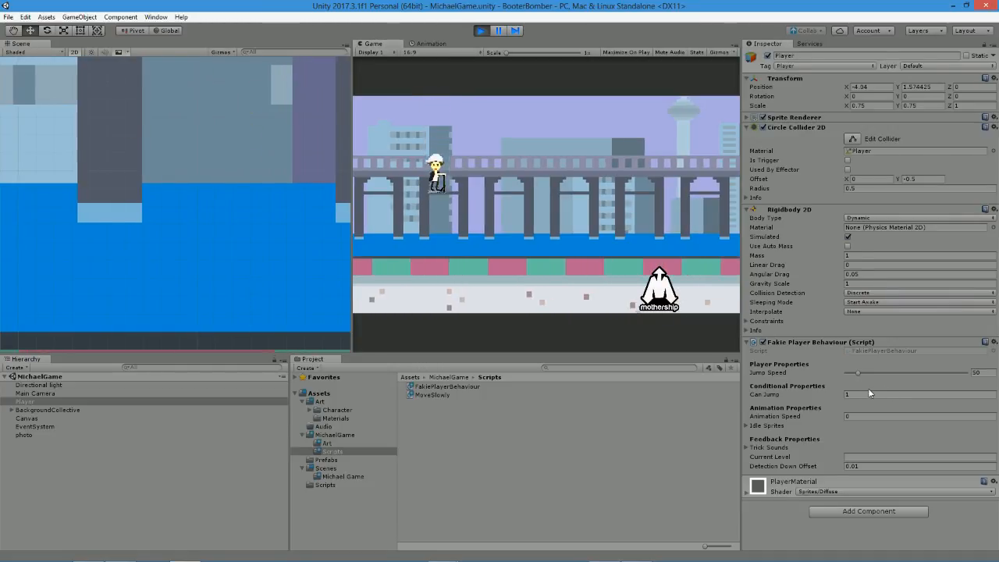
Try overriding the Player's Can Jump value with 0 and 1 while the scene runs, and stop the run.
{"action": "left_click", "coordinate": [877, 394]}
{"action": "type", "text": "0"}
{"action": "key", "text": "BackSpace"}
{"action": "type", "text": "1"}
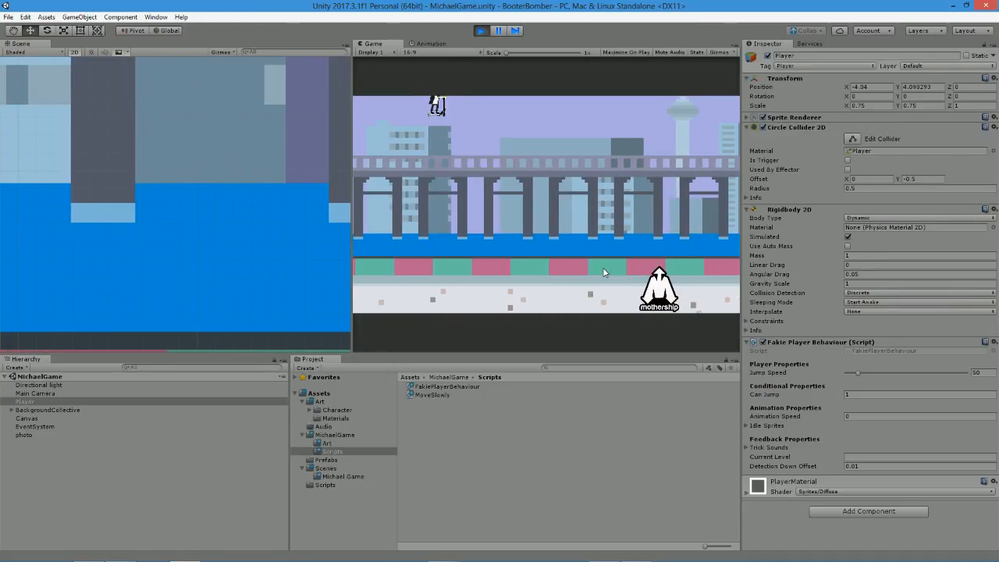
{"action": "left_click", "coordinate": [852, 394]}
{"action": "left_click", "coordinate": [479, 32]}
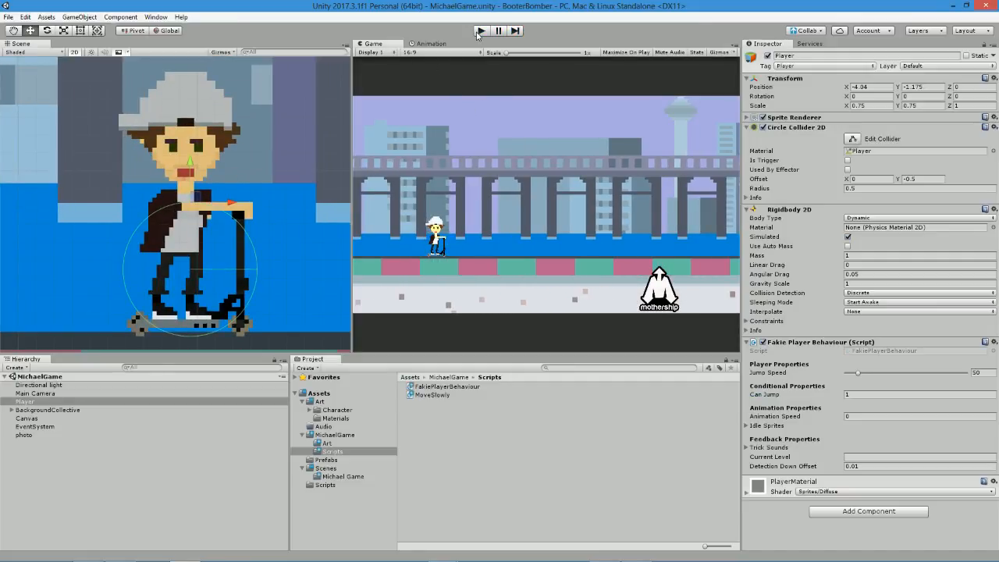
Return to the script, review the canJump lines, and begin a print(canJump statement as the first line inside the Jump input check.
{"action": "key", "text": "alt+Tab"}
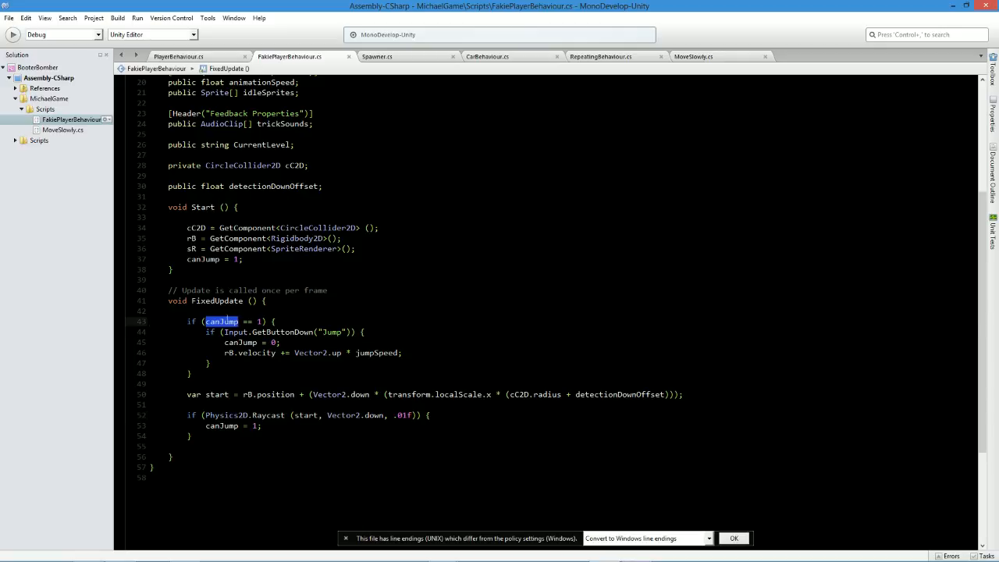
{"action": "triple_click", "coordinate": [221, 321]}
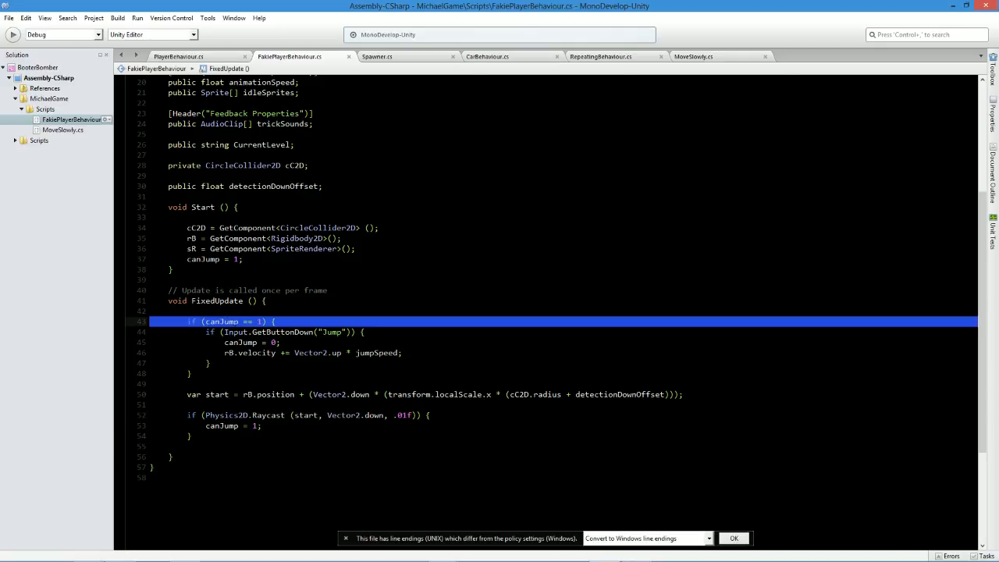
{"action": "triple_click", "coordinate": [232, 342]}
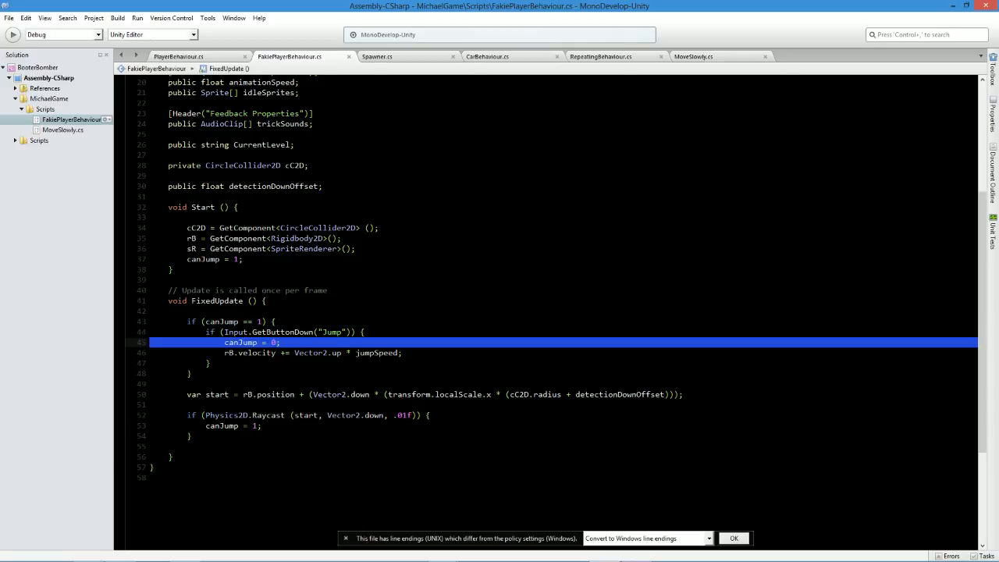
{"action": "left_click", "coordinate": [293, 343]}
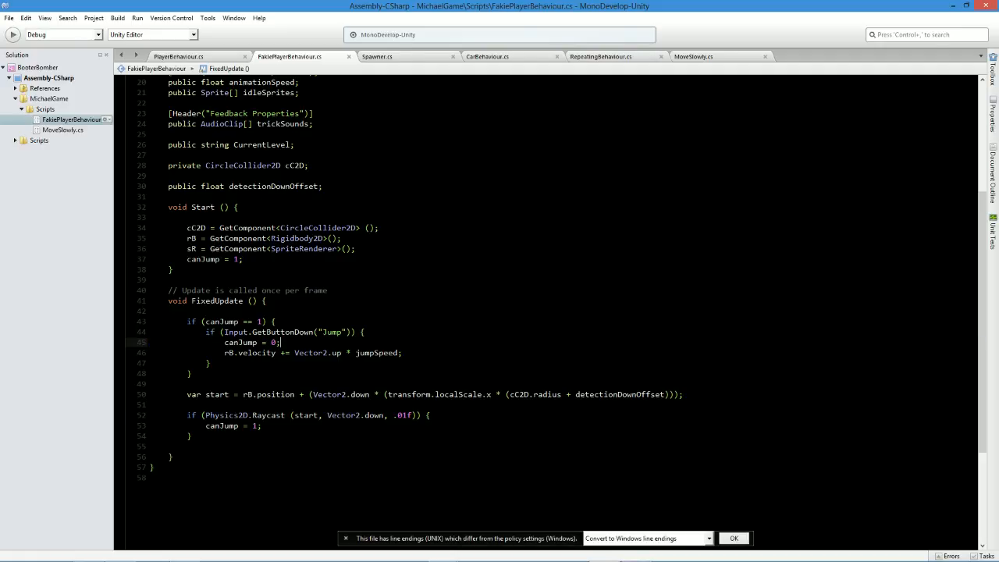
{"action": "left_click", "coordinate": [276, 322]}
{"action": "left_click", "coordinate": [365, 333]}
{"action": "key", "text": "Return"}
{"action": "type", "text": "print"}
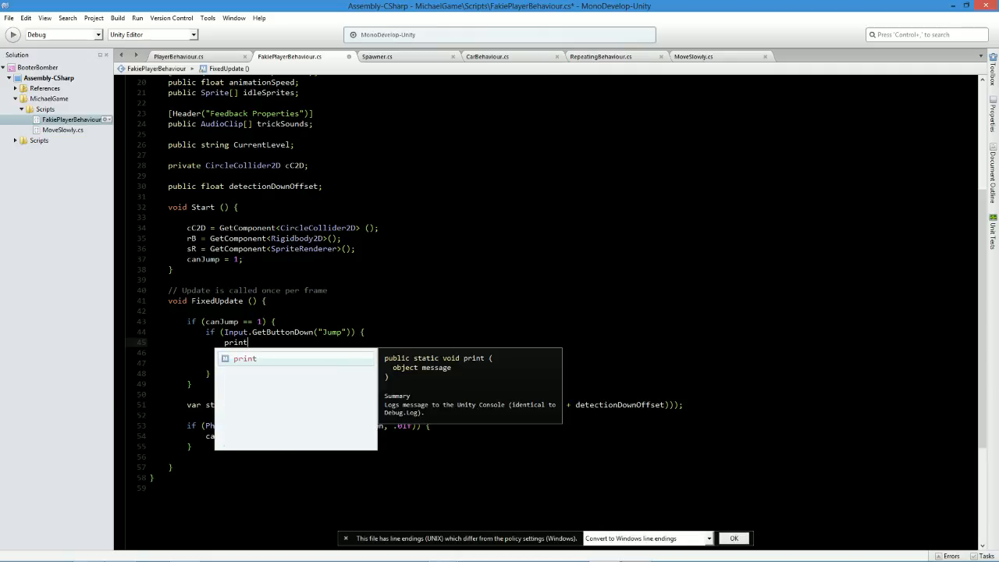
{"action": "key", "text": "Escape"}
{"action": "type", "text": "("}
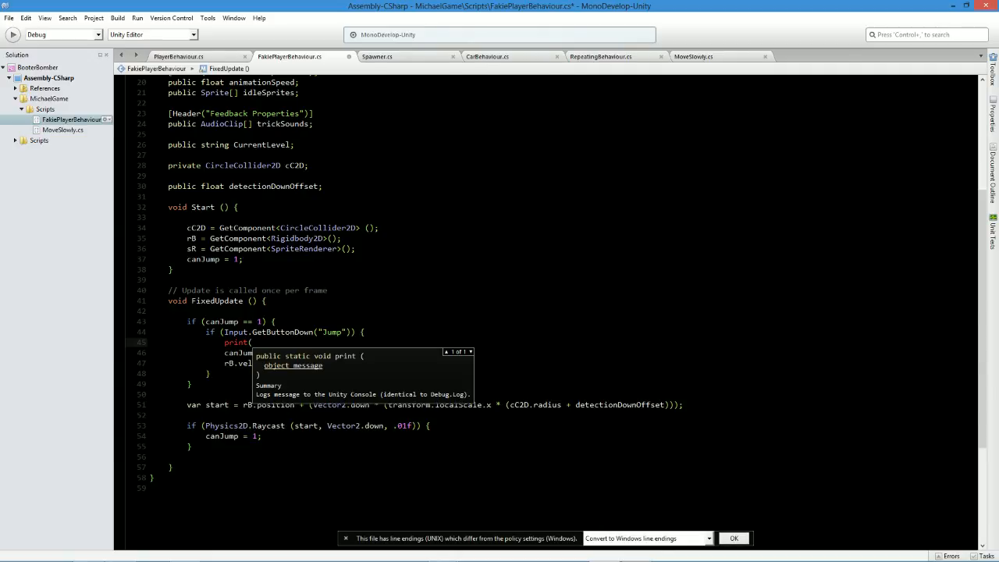
{"action": "type", "text": " canju"}
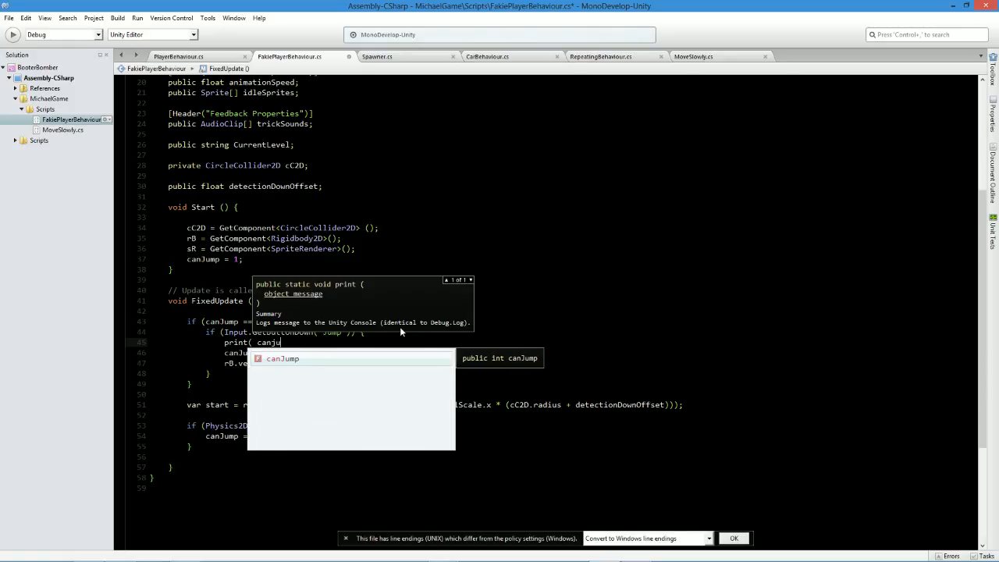
{"action": "key", "text": "Return"}
{"action": "key", "text": "Left"}
{"action": "key", "text": "Left"}
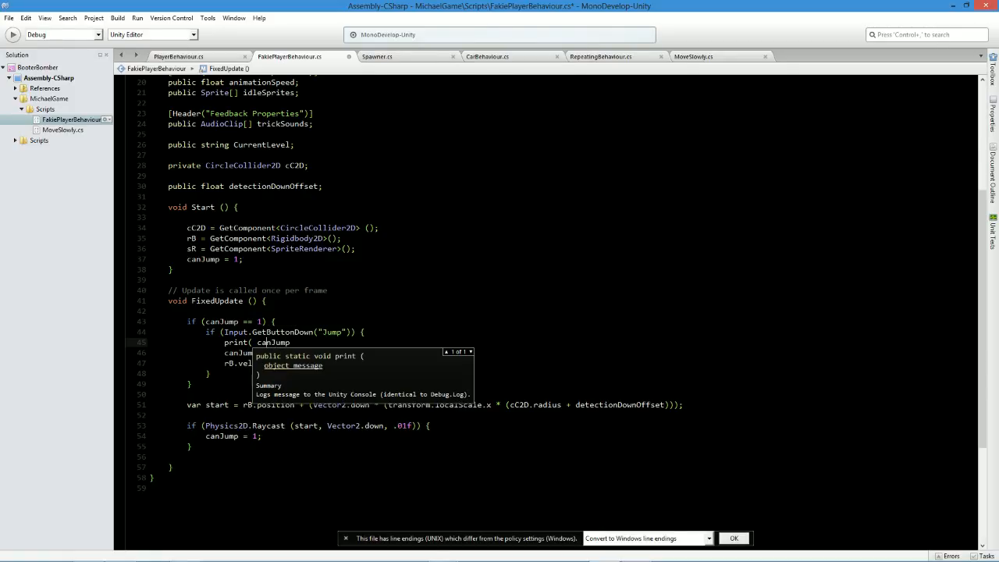
{"action": "key", "text": "BackSpace"}
Complete the statement as print (canJump.ToString ()); and save the script.
{"action": "key", "text": "Up"}
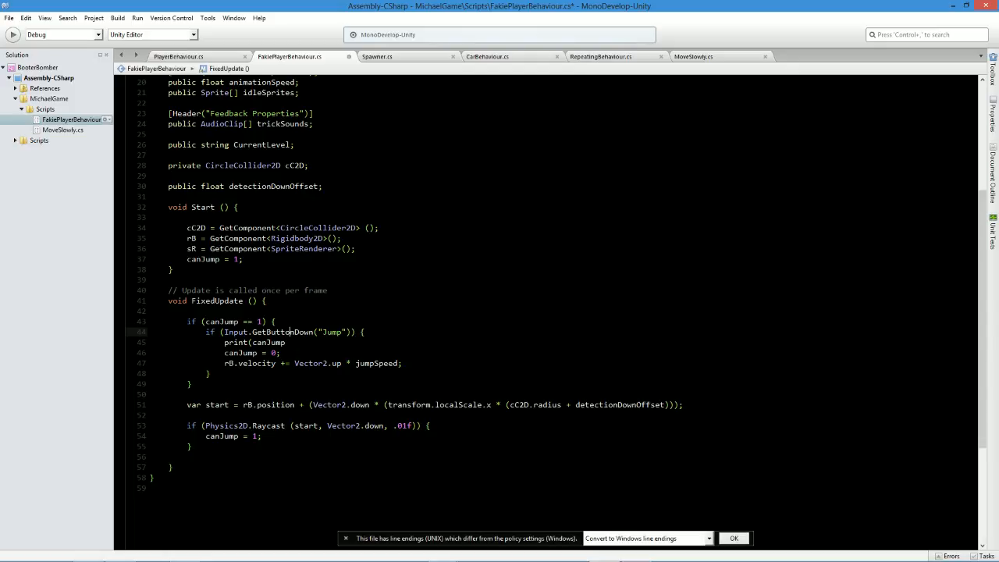
{"action": "key", "text": "Down"}
{"action": "key", "text": "ctrl+shift+Left"}
{"action": "key", "text": "Right"}
{"action": "type", "text": ".ToString ());"}
{"action": "key", "text": "ctrl+s"}
Copy the print (canJump.ToString ()); line to a new line directly below canJump = 0; and save the script.
{"action": "left_click", "coordinate": [220, 363]}
{"action": "mouse_move", "coordinate": [228, 341]}
{"action": "left_mouse_down"}
{"action": "mouse_move", "coordinate": [347, 343]}
{"action": "mouse_move", "coordinate": [224, 343]}
{"action": "left_mouse_up"}
{"action": "left_click", "coordinate": [358, 344]}
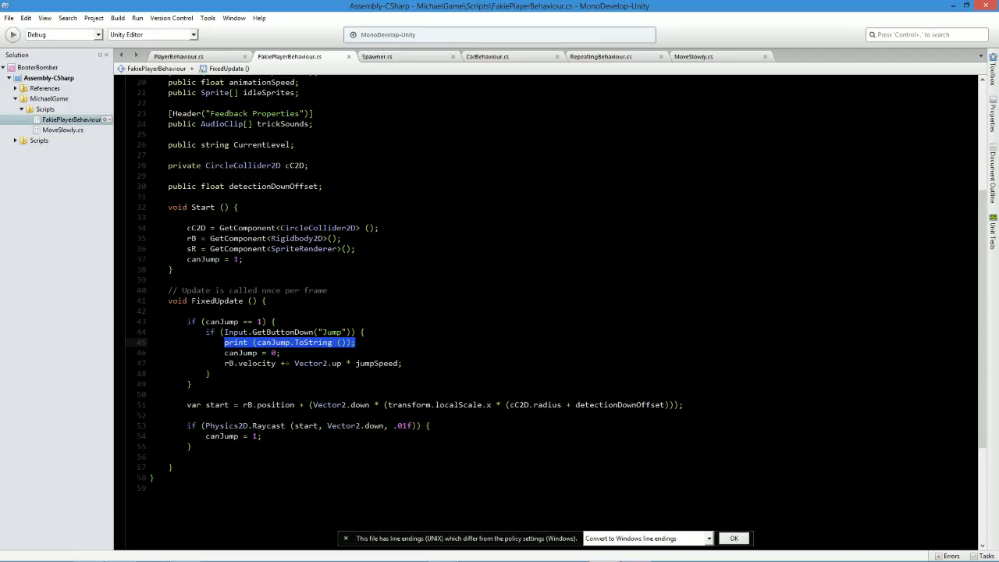
{"action": "key", "text": "ctrl+c"}
{"action": "key", "text": "Down"}
{"action": "key", "text": "End"}
{"action": "key", "text": "Return"}
{"action": "key", "text": "ctrl+v"}
{"action": "key", "text": "ctrl+s"}
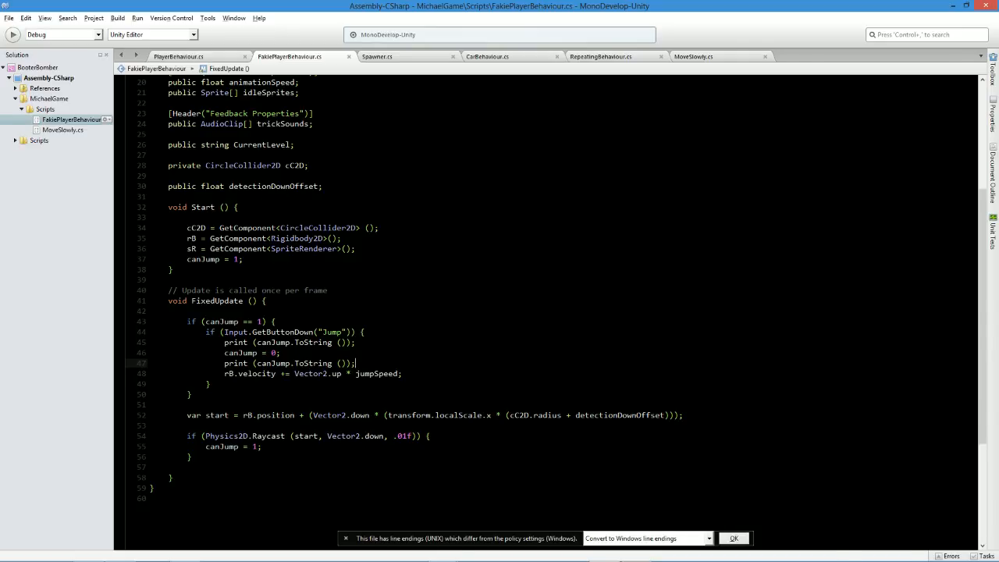
Switch to Unity, run the scene with several jumps, examine the printed canJump values in the Console, stop the run, and return to the script.
{"action": "key", "text": "alt+Tab"}
{"action": "left_click", "coordinate": [481, 31]}
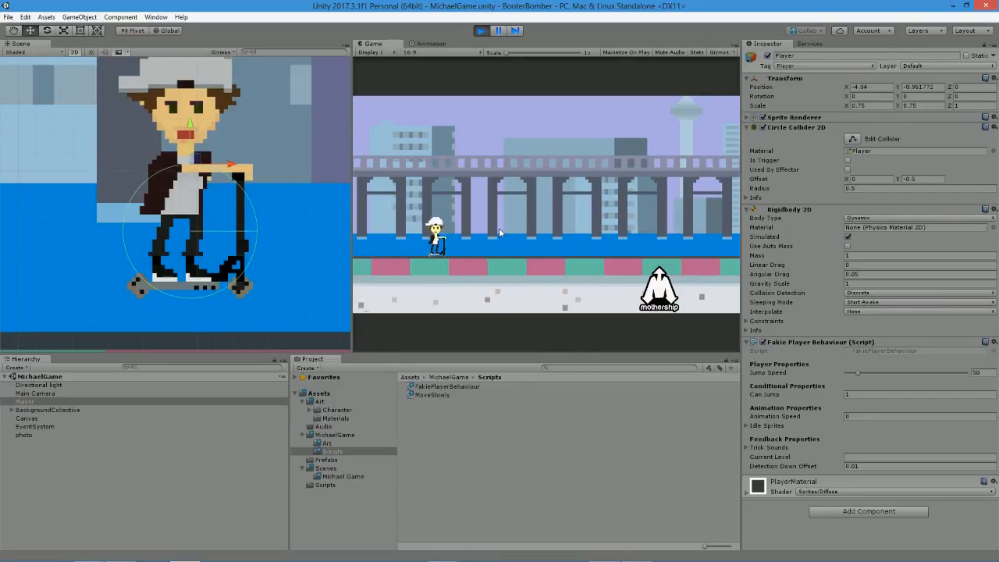
{"action": "key", "text": "space"}
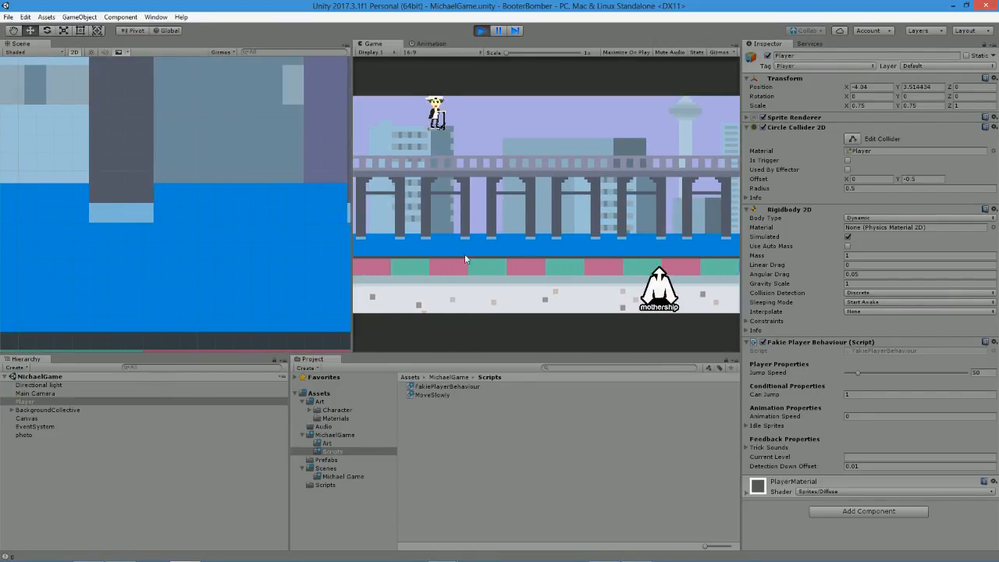
{"action": "key", "text": "space"}
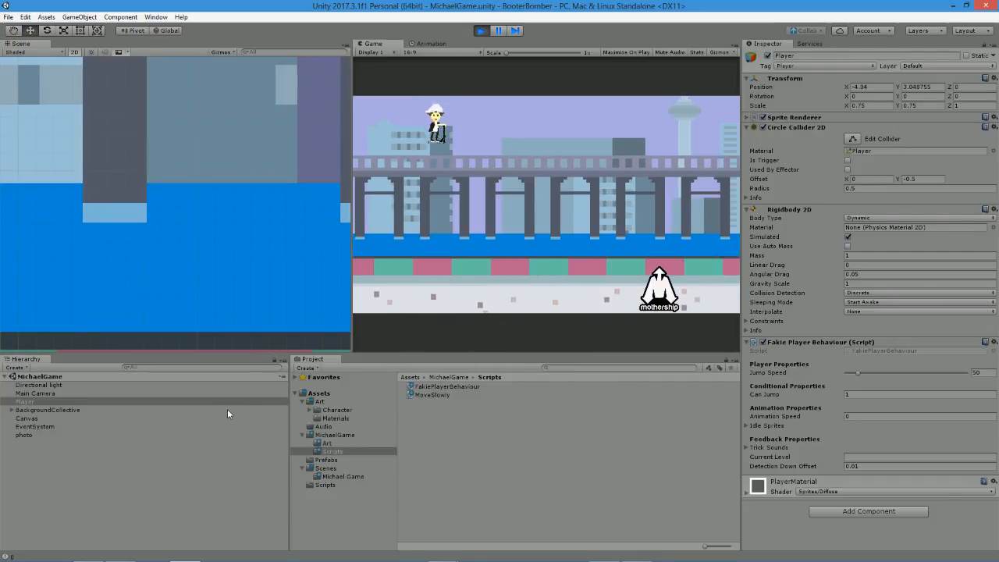
{"action": "left_click", "coordinate": [11, 557]}
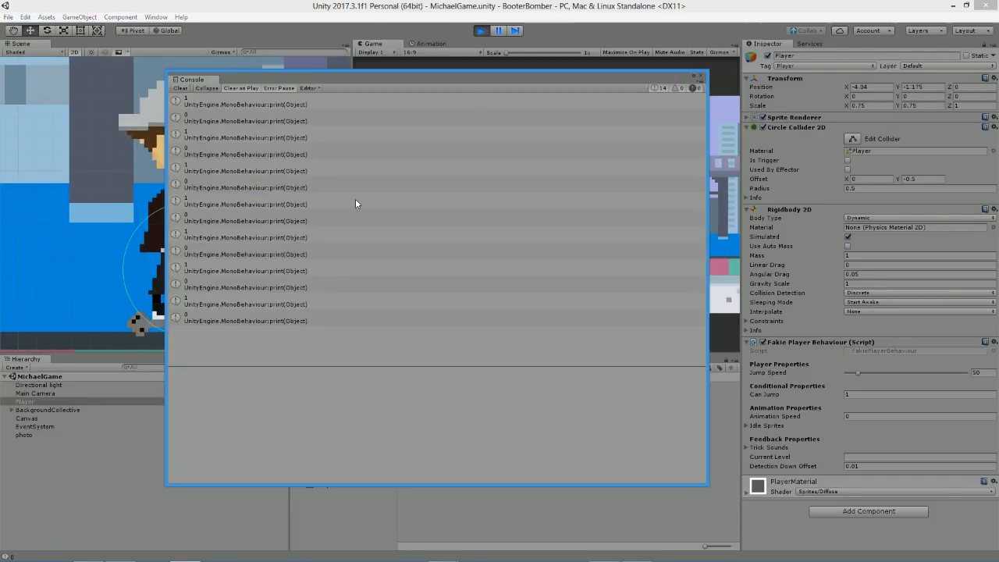
{"action": "left_click", "coordinate": [478, 34]}
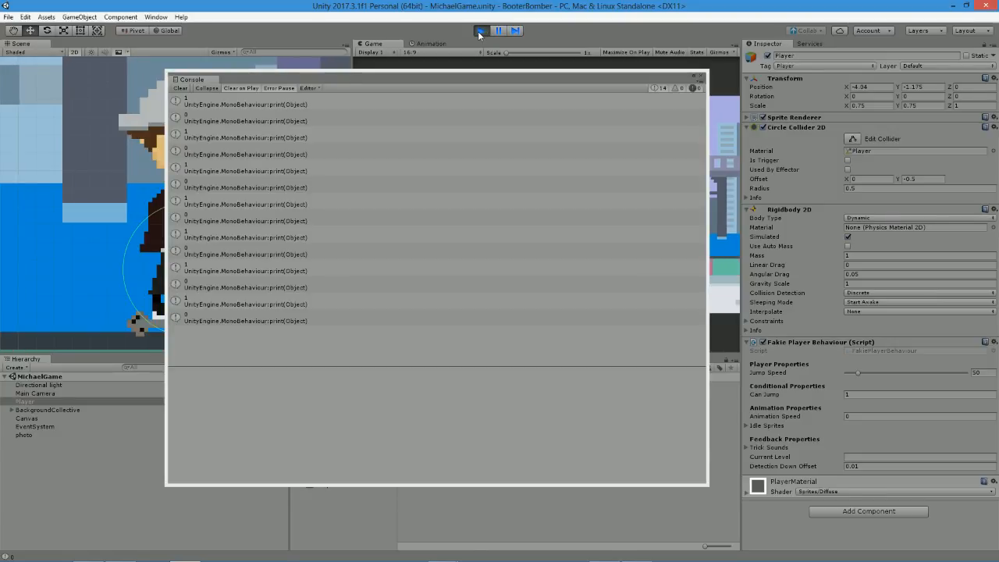
{"action": "key", "text": "alt+Tab"}
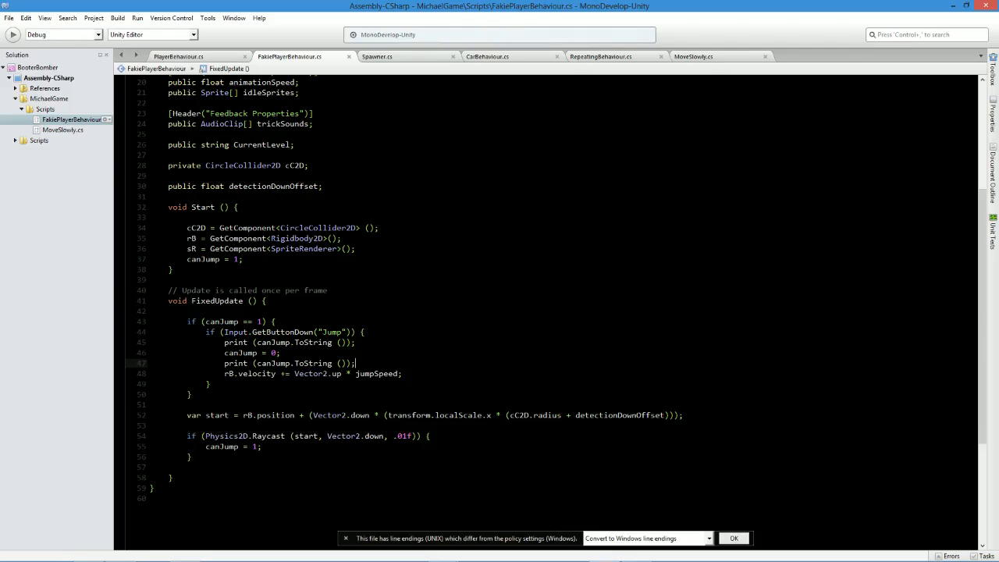
Review the canJump check, the Jump input block with its print lines, and the raycast's start argument in FixedUpdate.
{"action": "left_click_drag", "start_coordinate": [224, 363], "coordinate": [356, 363]}
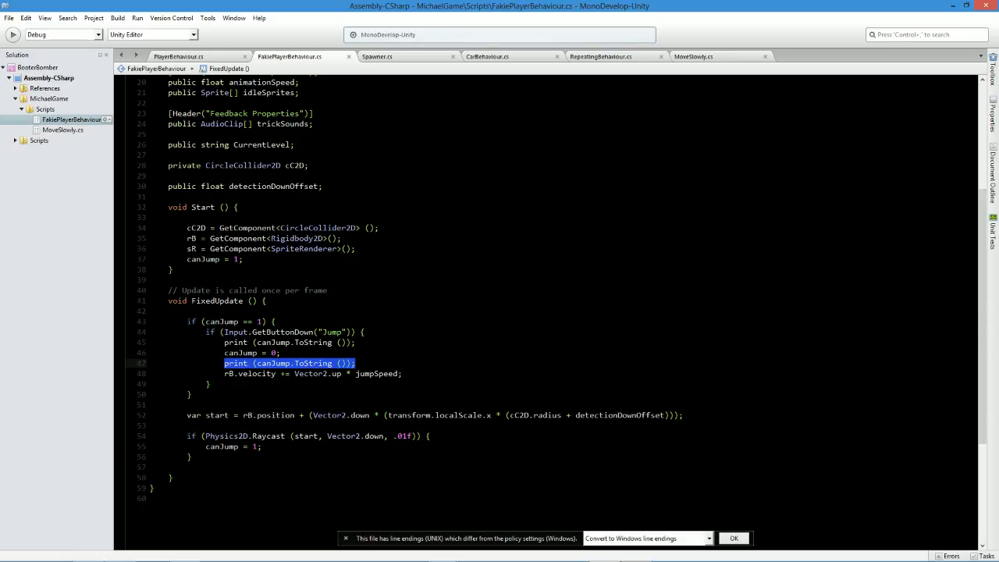
{"action": "left_click_drag", "start_coordinate": [187, 322], "coordinate": [276, 322]}
{"action": "left_click", "coordinate": [275, 321]}
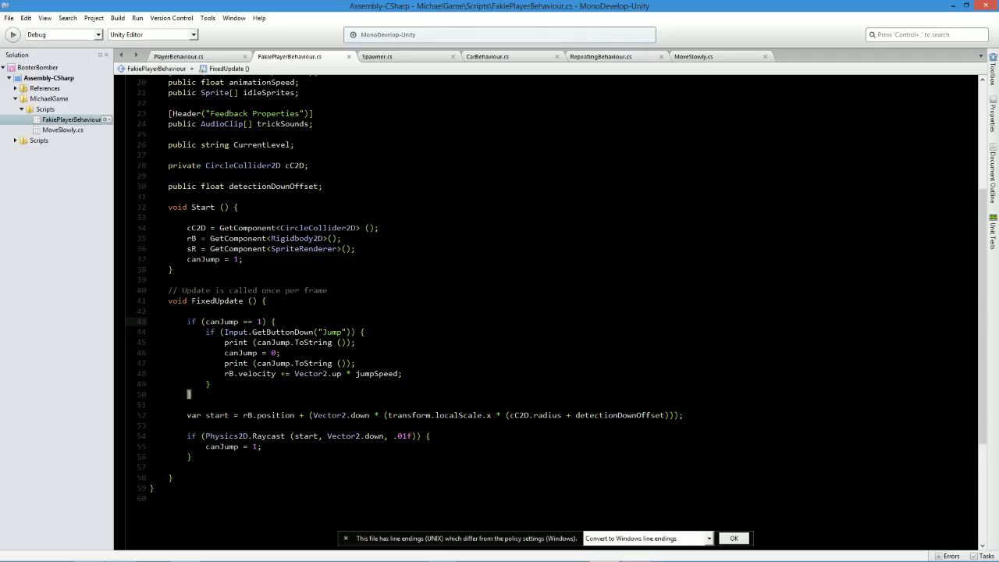
{"action": "left_click_drag", "start_coordinate": [206, 332], "coordinate": [315, 381]}
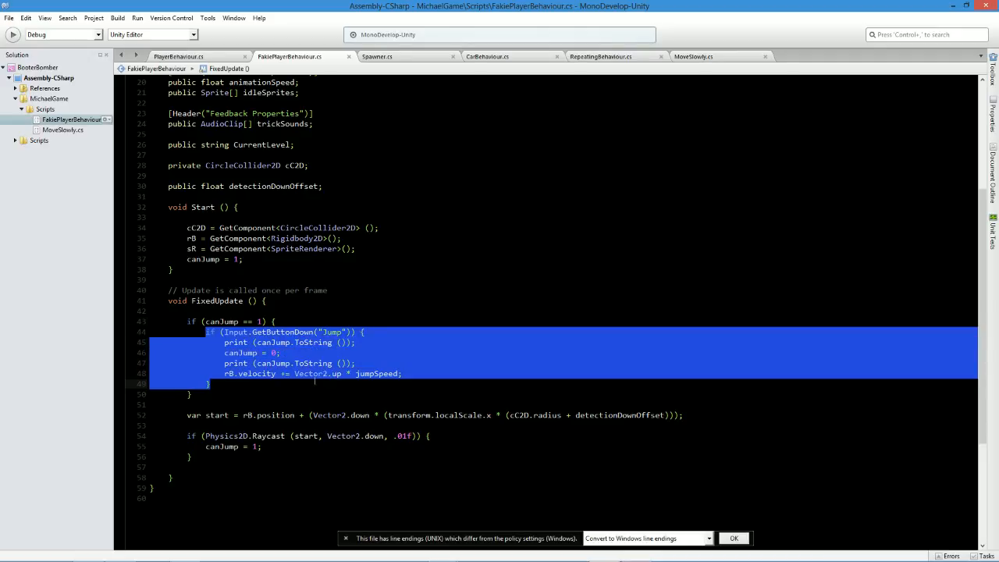
{"action": "left_click", "coordinate": [209, 331]}
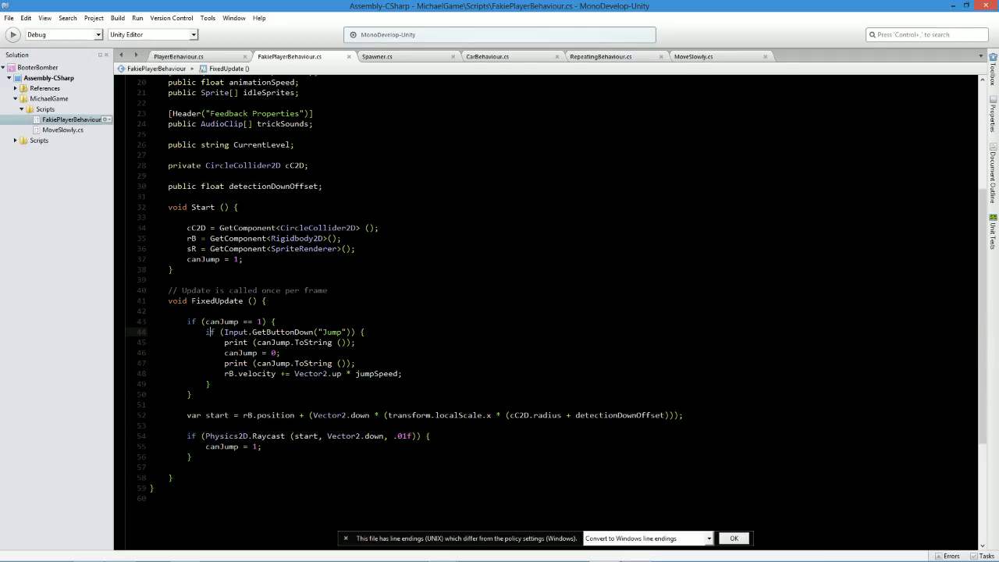
{"action": "left_click_drag", "start_coordinate": [224, 353], "coordinate": [282, 353]}
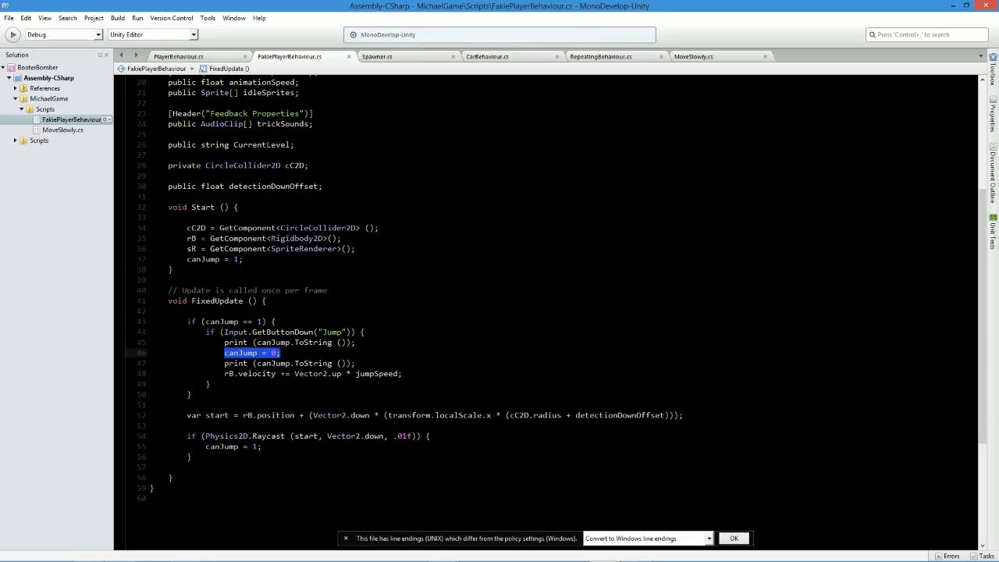
{"action": "left_click", "coordinate": [254, 387]}
{"action": "left_click_drag", "start_coordinate": [224, 374], "coordinate": [403, 381]}
{"action": "left_click", "coordinate": [402, 382]}
{"action": "left_click_drag", "start_coordinate": [195, 394], "coordinate": [224, 344]}
{"action": "left_click", "coordinate": [261, 363]}
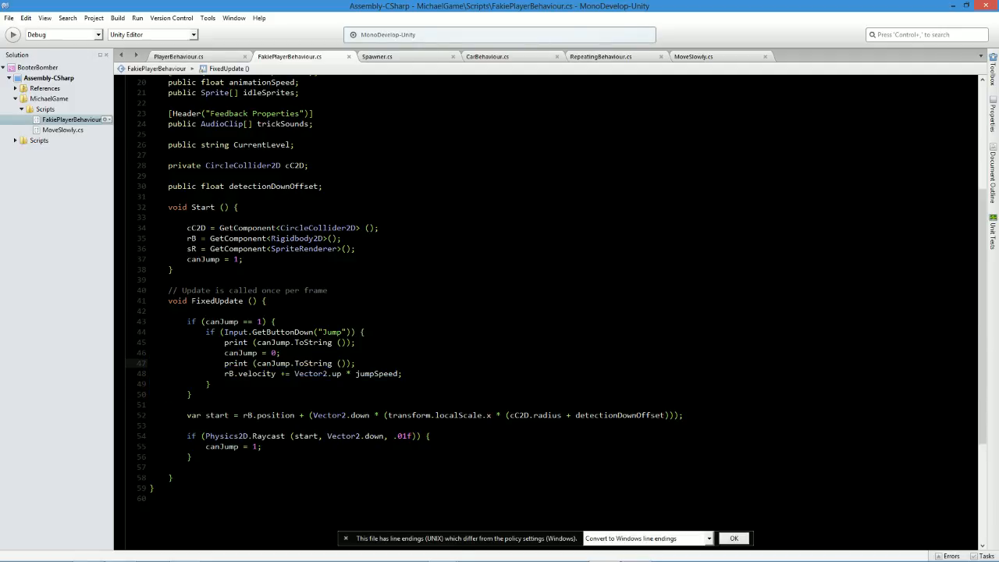
{"action": "left_click", "coordinate": [255, 447]}
{"action": "double_click", "coordinate": [306, 435]}
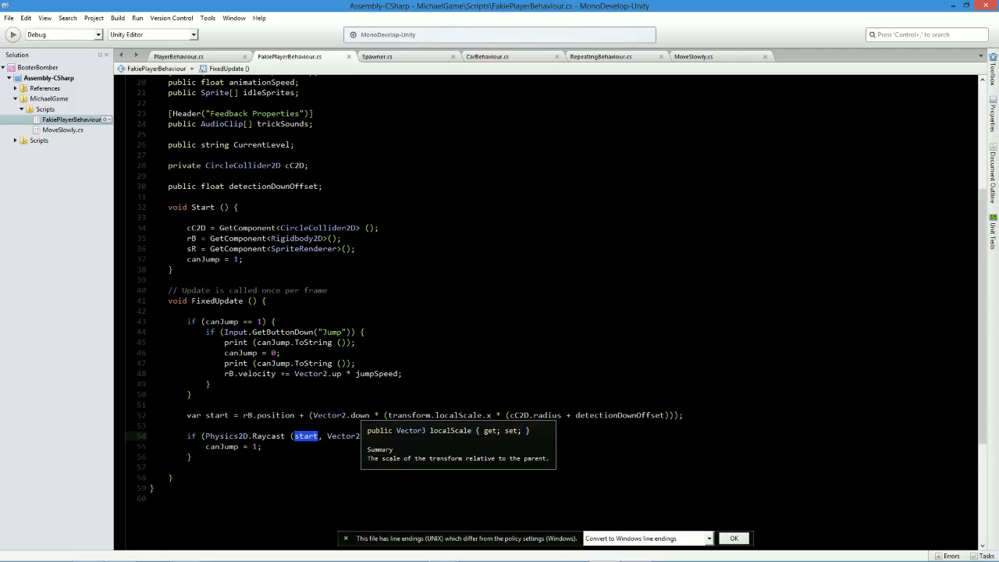
Switch to Unity and close the floating Console window.
{"action": "key", "text": "alt+Tab"}
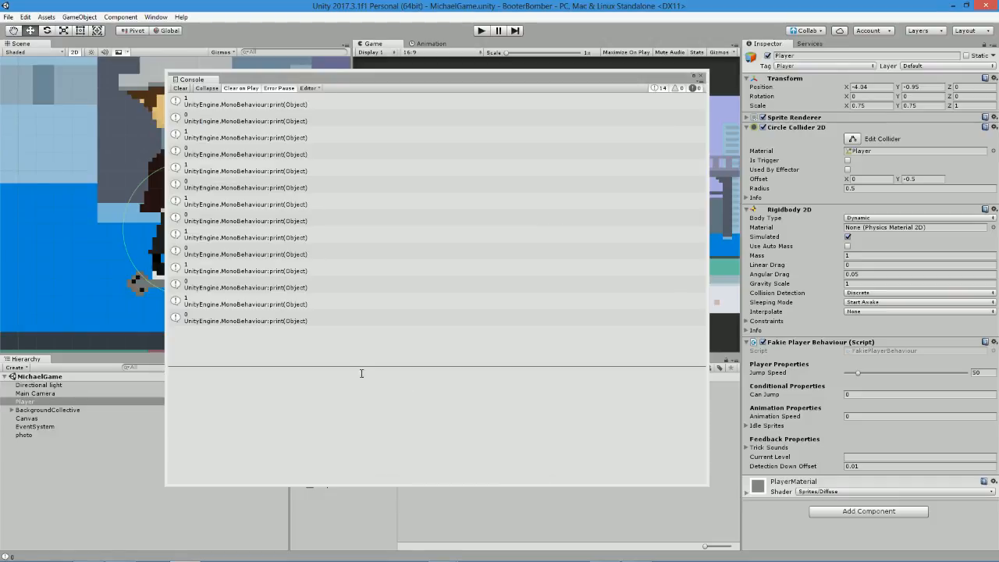
{"action": "left_click", "coordinate": [703, 75]}
{"action": "left_click", "coordinate": [701, 76]}
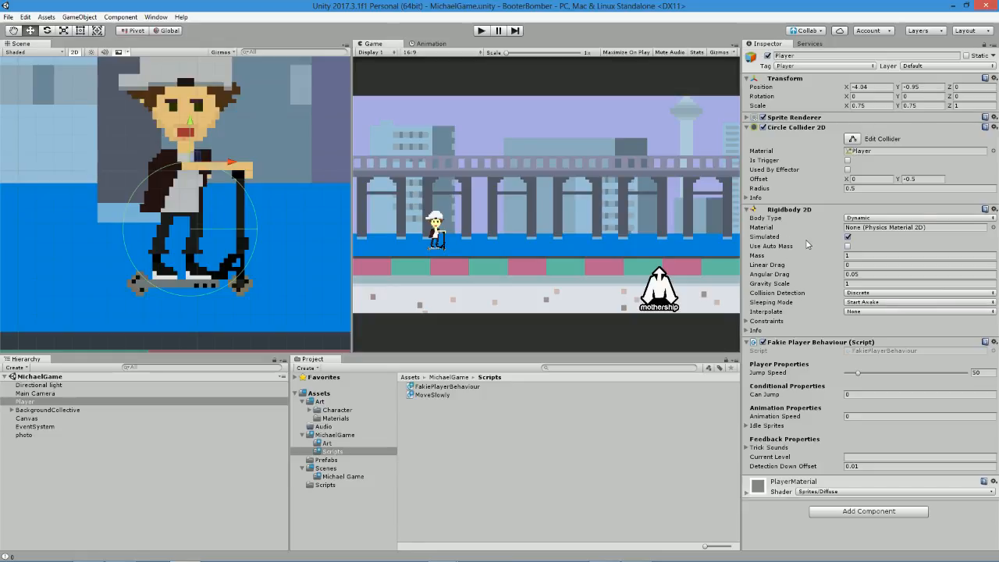
Select the Player and set its Detection Down Offset to 0.001.
{"action": "double_click", "coordinate": [37, 400]}
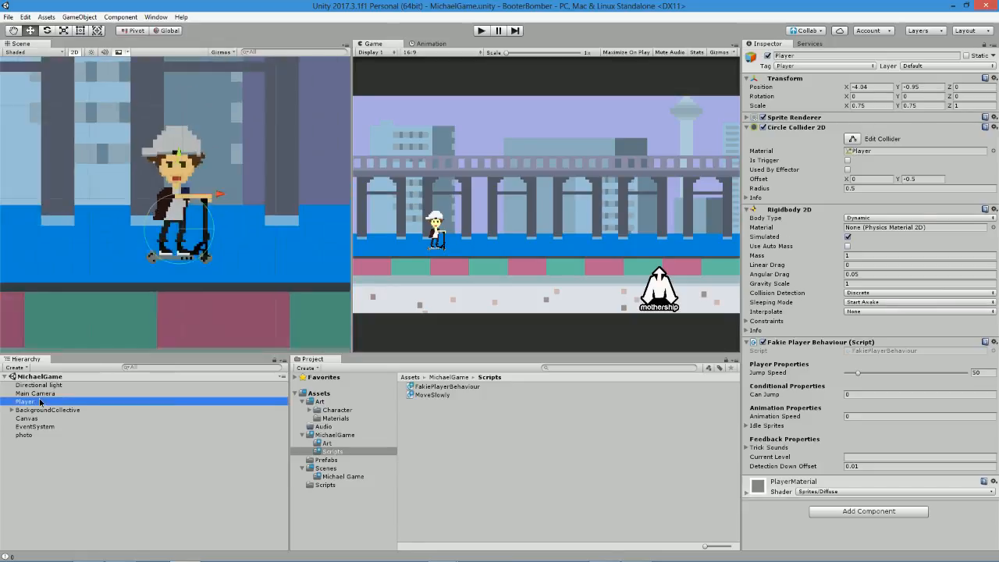
{"action": "left_click", "coordinate": [40, 402]}
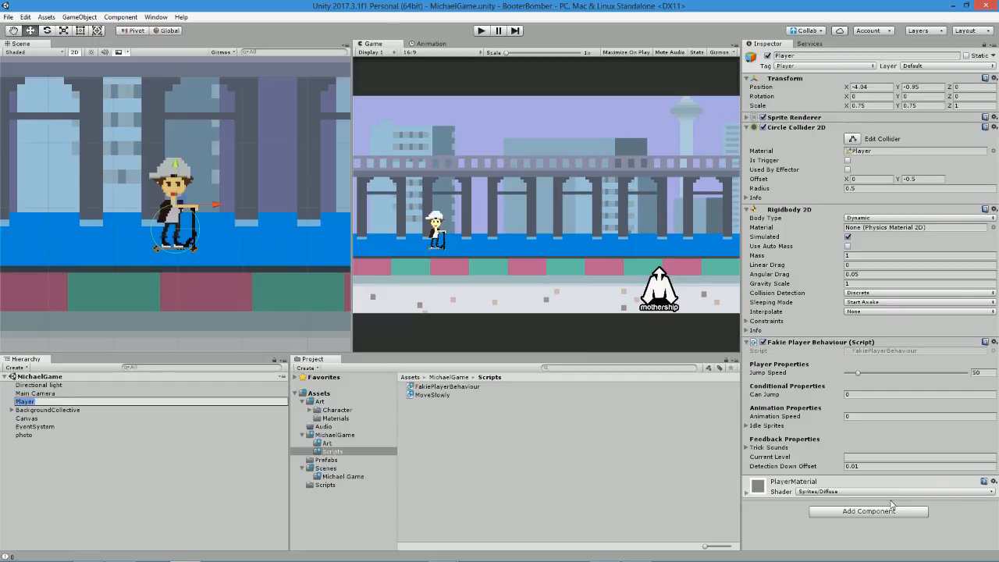
{"action": "left_click", "coordinate": [857, 467]}
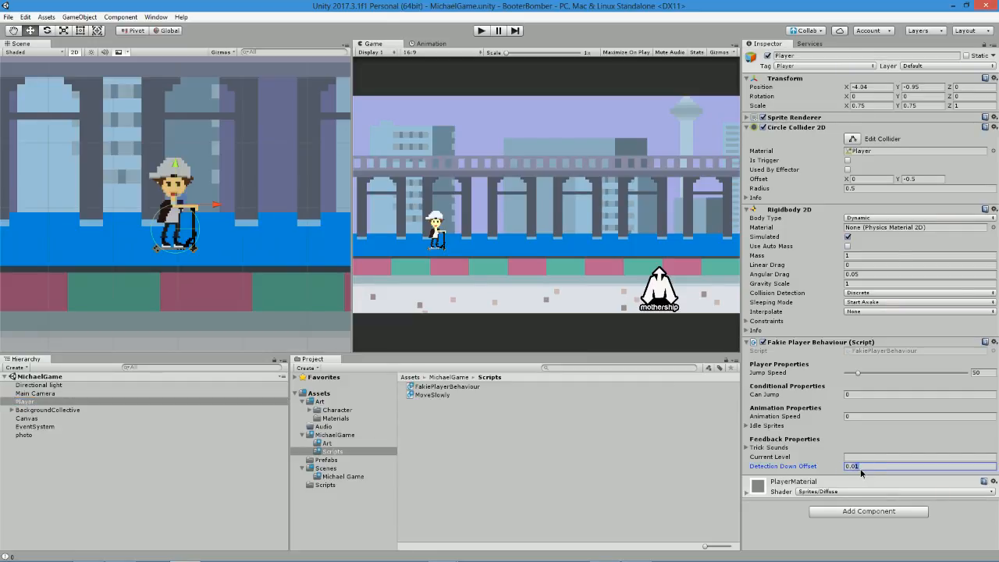
{"action": "type", "text": "0.001"}
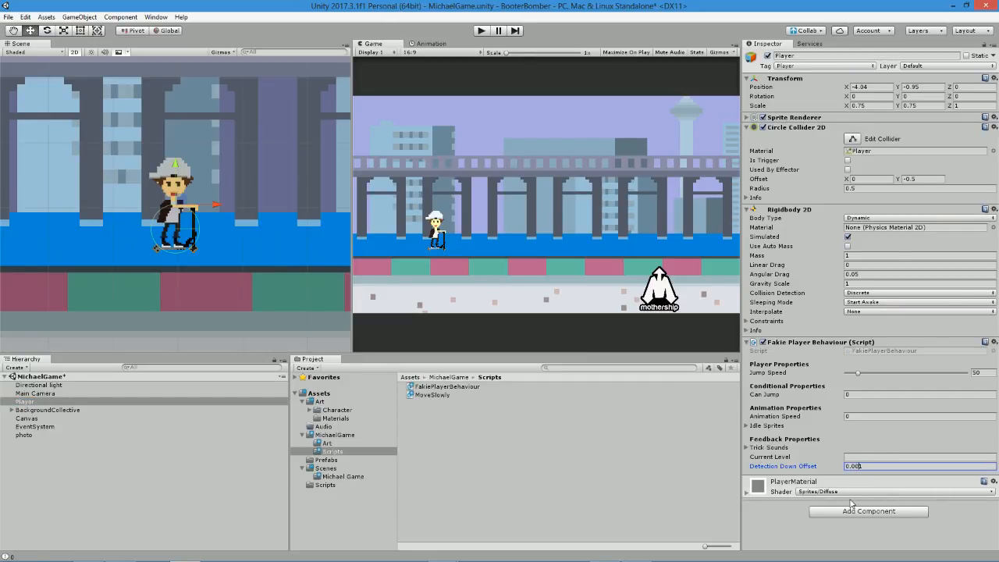
Run the scene and test repeated jumps, stop the run, and return to the FakiePlayerBehaviour script.
{"action": "left_click", "coordinate": [482, 30]}
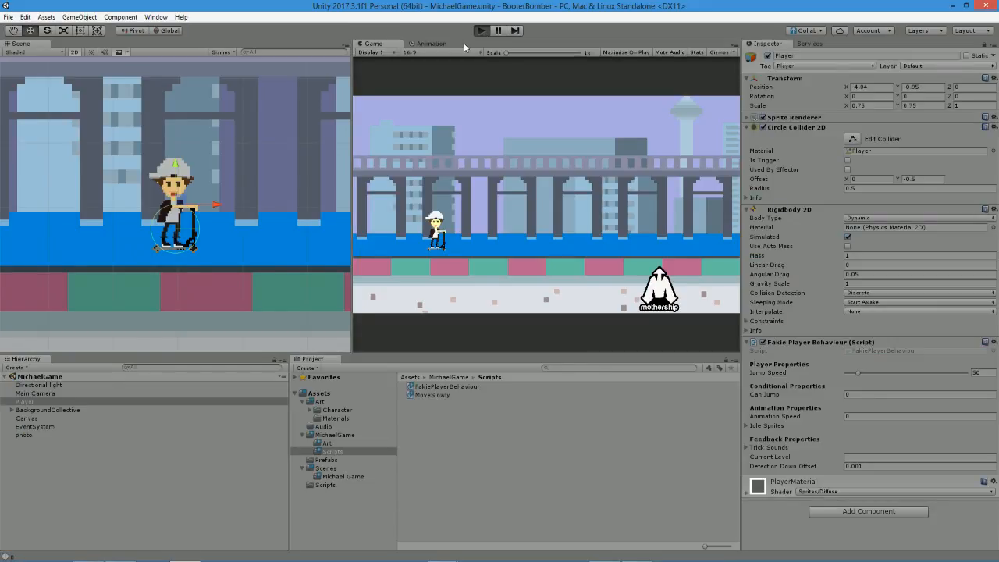
{"action": "left_click", "coordinate": [488, 320]}
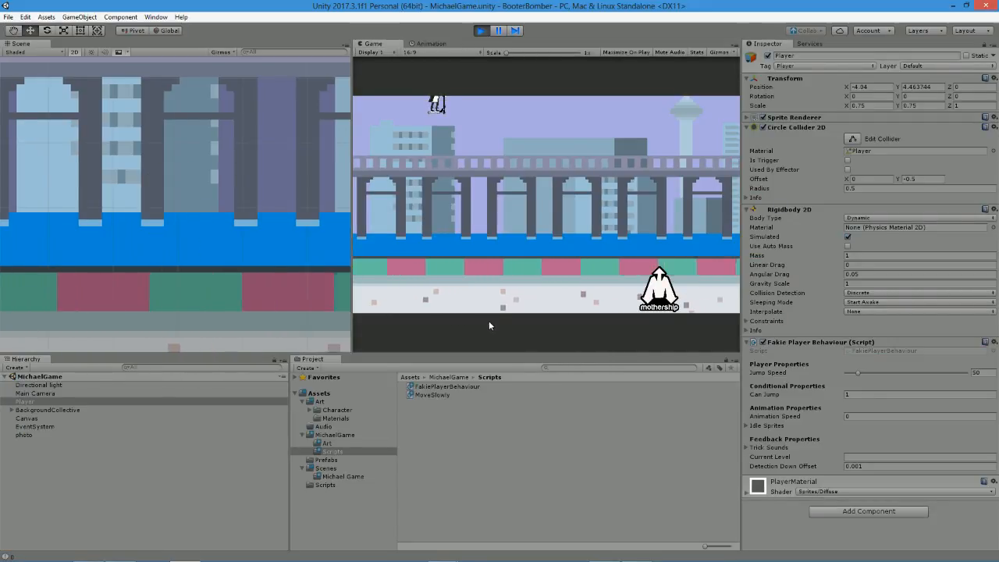
{"action": "key", "text": "space"}
{"action": "key", "text": "space"}
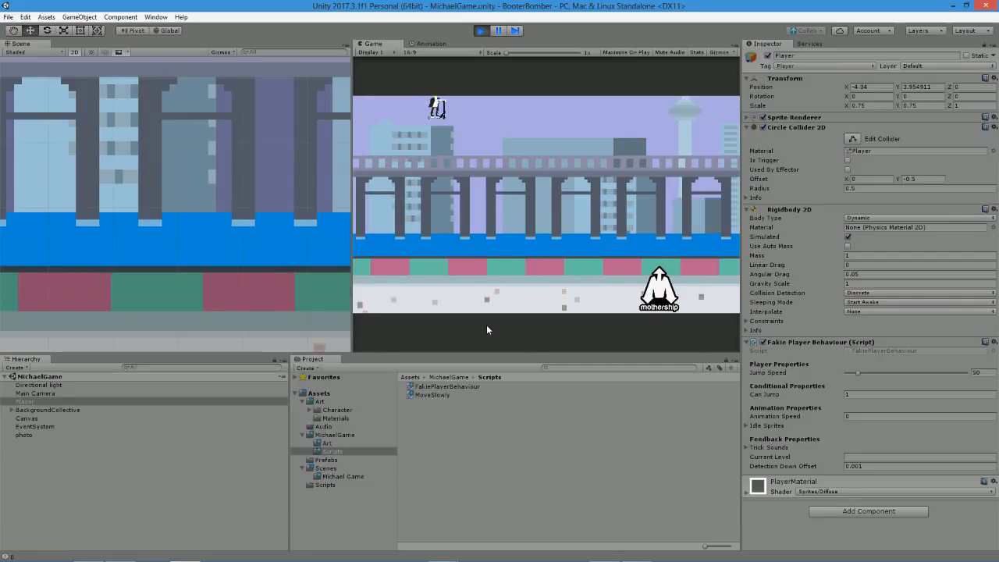
{"action": "left_click", "coordinate": [481, 30]}
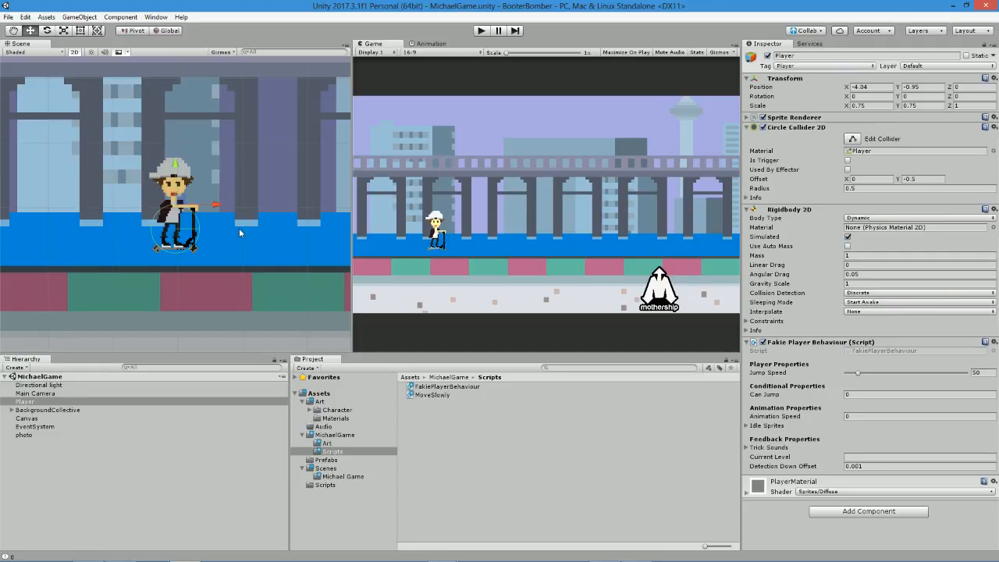
{"action": "key", "text": "alt+Tab"}
{"action": "left_click", "coordinate": [211, 385]}
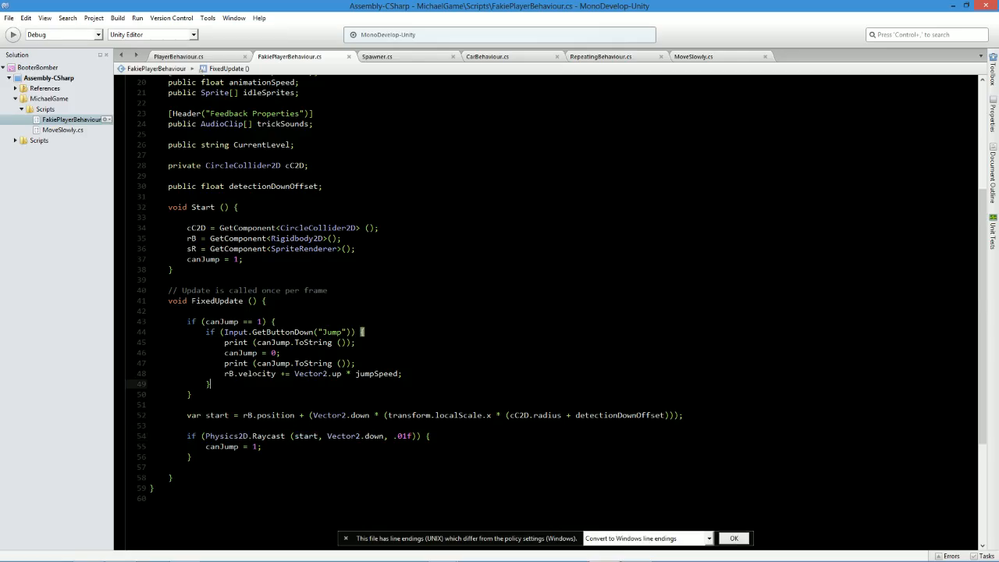
{"action": "key", "text": "alt+Tab"}
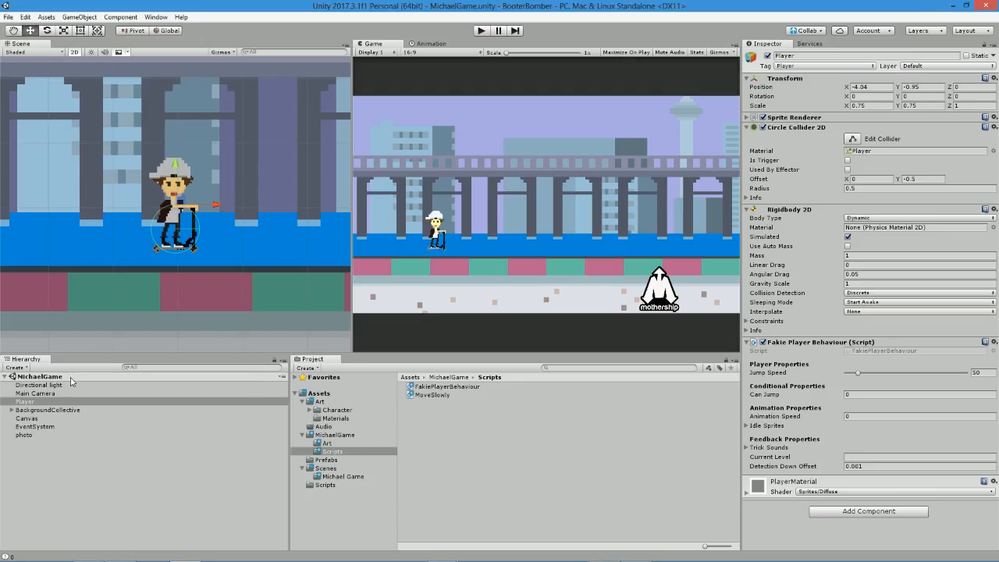
{"action": "key", "text": "alt+Tab"}
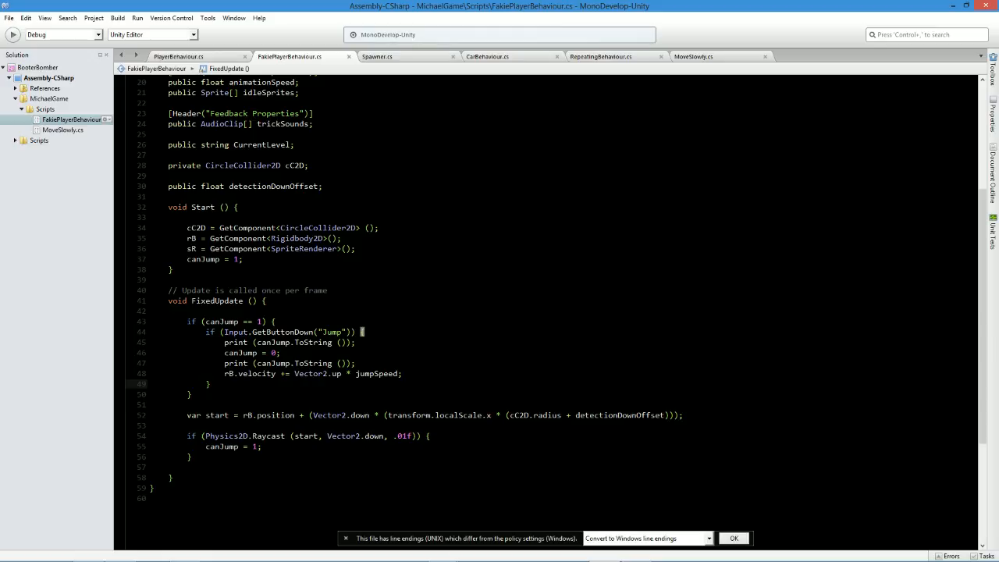
Delete the start variable and raycast ground check from FixedUpdate, and remove the detectionDownOffset declaration and leftover blank lines.
{"action": "left_click_drag", "start_coordinate": [191, 457], "coordinate": [105, 406]}
{"action": "key", "text": "BackSpace"}
{"action": "key", "text": "BackSpace"}
{"action": "left_click_drag", "start_coordinate": [340, 173], "coordinate": [187, 188]}
{"action": "left_click", "coordinate": [320, 186]}
{"action": "left_click_drag", "start_coordinate": [320, 186], "coordinate": [148, 177]}
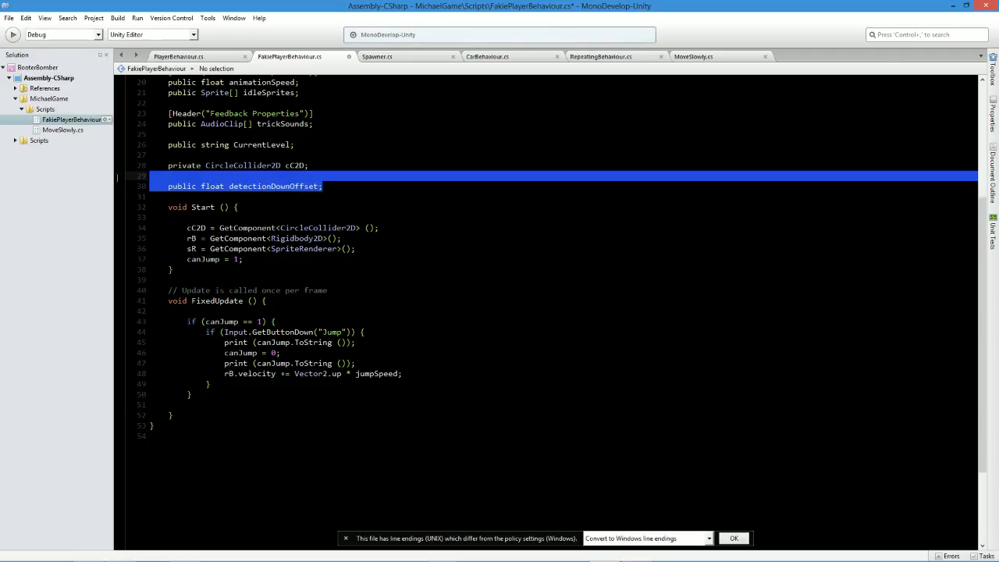
{"action": "key", "text": "BackSpace"}
{"action": "left_click", "coordinate": [188, 394]}
{"action": "key", "text": "BackSpace"}
{"action": "key", "text": "BackSpace"}
{"action": "key", "text": "BackSpace"}
Below FixedUpdate, begin a void OnCollisionEnter2D method with a Collision2D parameter type.
{"action": "key", "text": "Down"}
{"action": "key", "text": "Return"}
{"action": "key", "text": "Return"}
{"action": "type", "text": "void "}
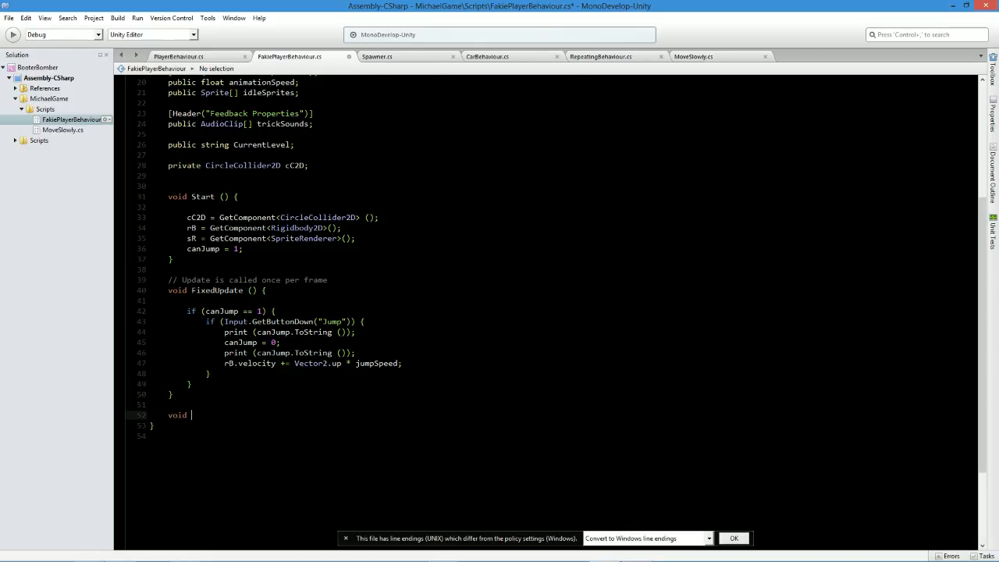
{"action": "type", "text": "OnCollisionEntger2D"}
{"action": "type", "text": "(co"}
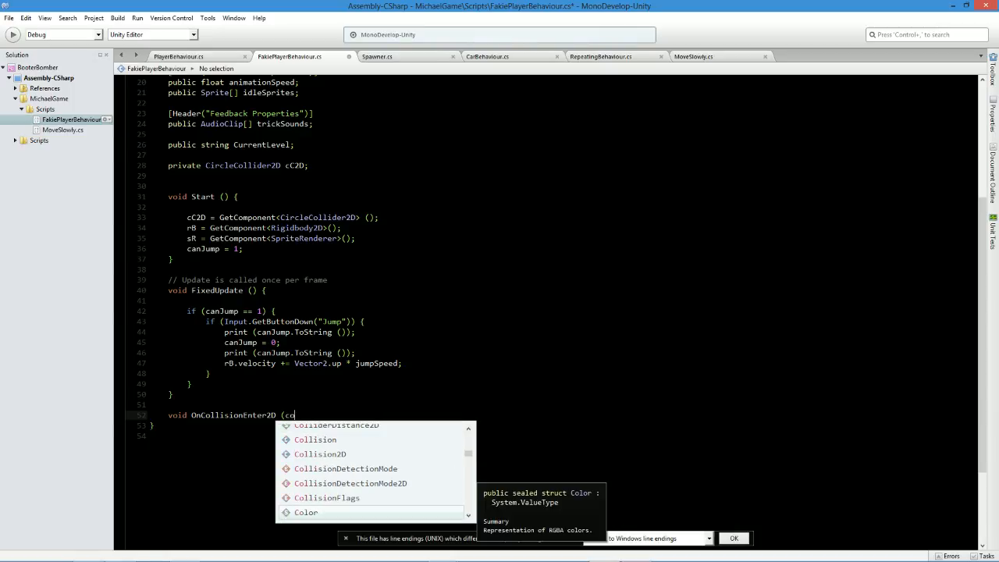
{"action": "key", "text": "Up"}
{"action": "key", "text": "Up"}
{"action": "key", "text": "Up"}
{"action": "key", "text": "Up"}
{"action": "key", "text": "Up"}
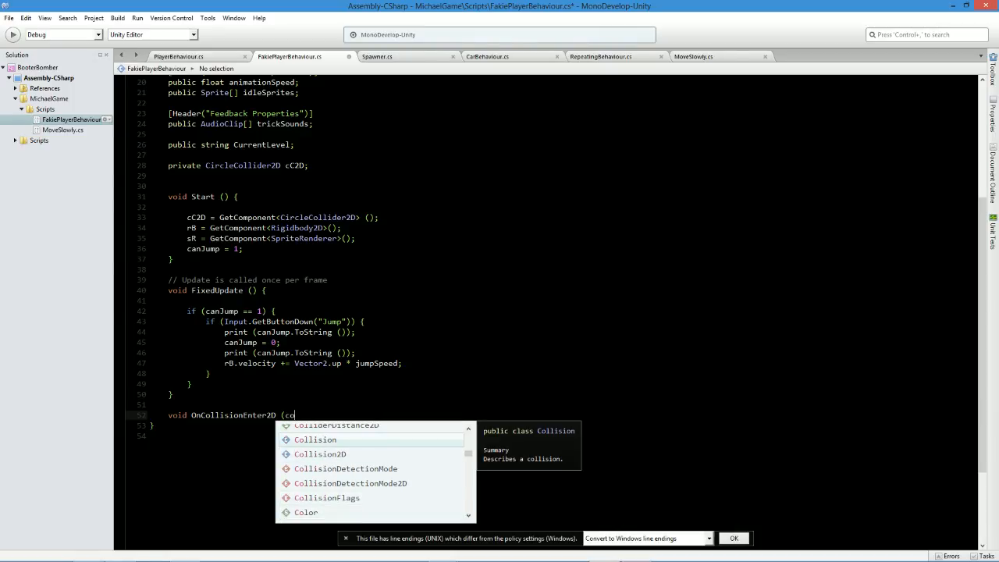
{"action": "key", "text": "Down"}
{"action": "key", "text": "Return"}
Name the collision parameter other, add the method's opening and closing braces, and save the script.
{"action": "type", "text": "other) {"}
{"action": "key", "text": "Return"}
{"action": "key", "text": "Return"}
{"action": "key", "text": "Return"}
{"action": "type", "text": "}"}
{"action": "key", "text": "ctrl+s"}
{"action": "key", "text": "Up"}
{"action": "key", "text": "Up"}
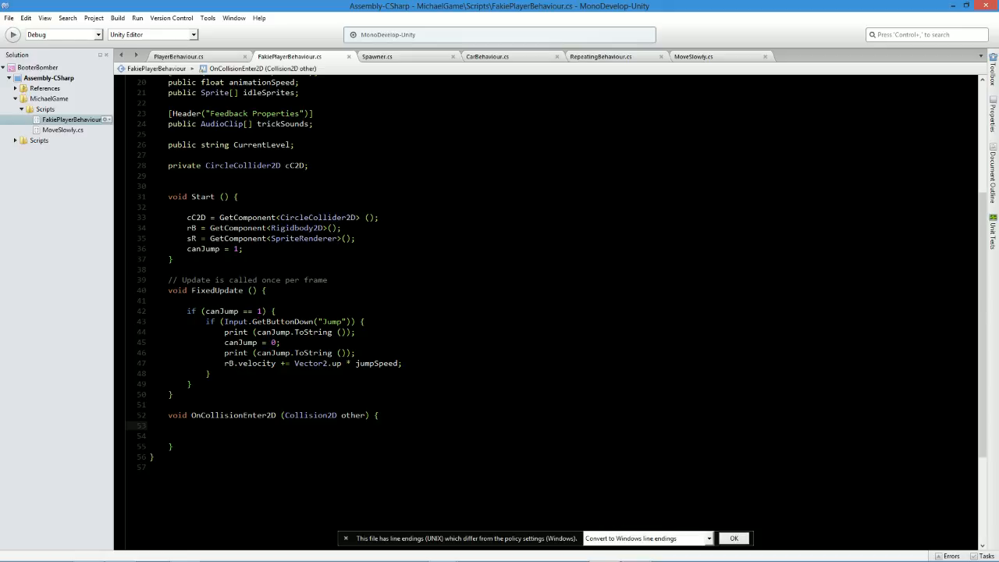
Begin an if(tag condition inside OnCollisionEnter2D and check the available tags on the Player in Unity.
{"action": "key", "text": "Return"}
{"action": "type", "text": "if(o"}
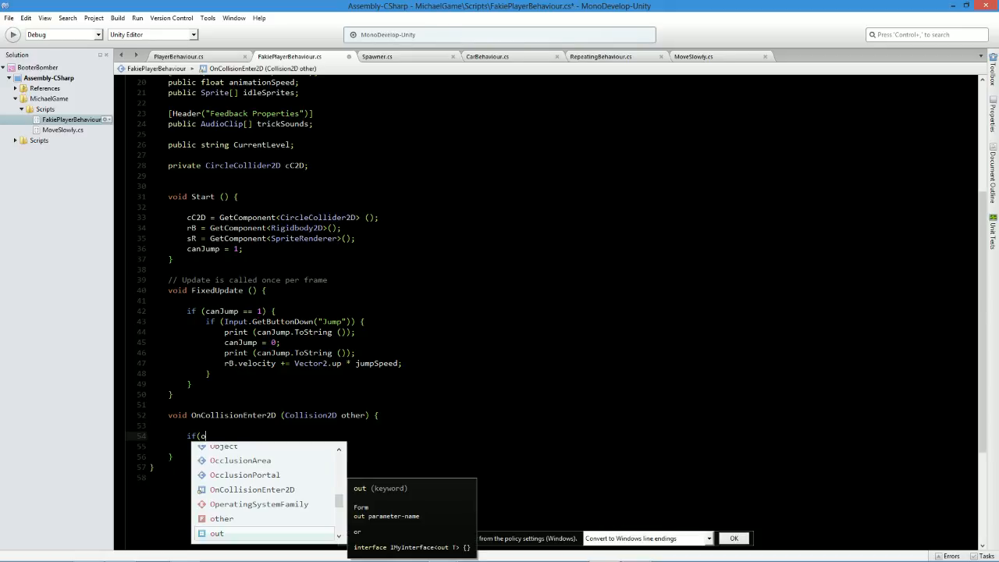
{"action": "key", "text": "BackSpace"}
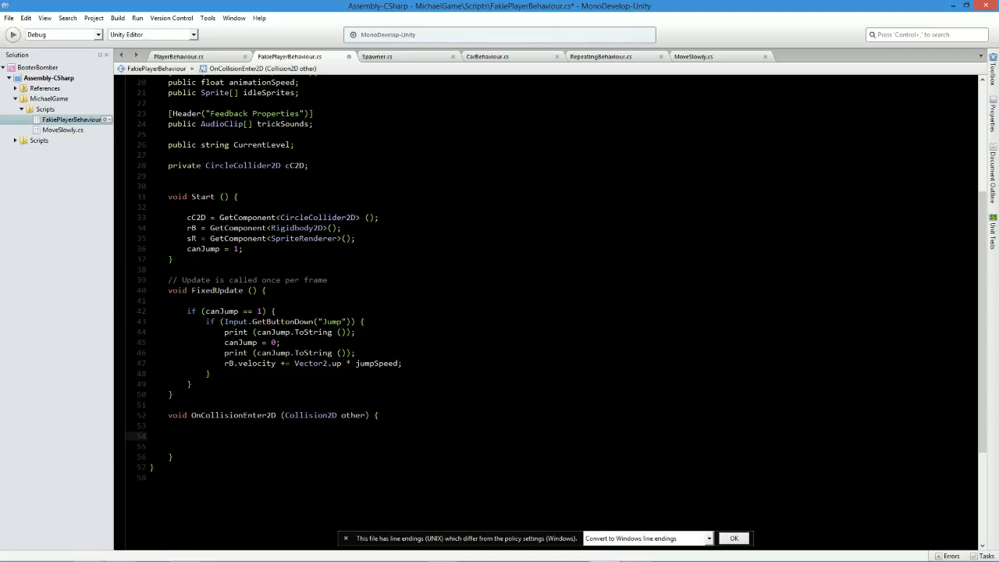
{"action": "type", "text": "if(tag"}
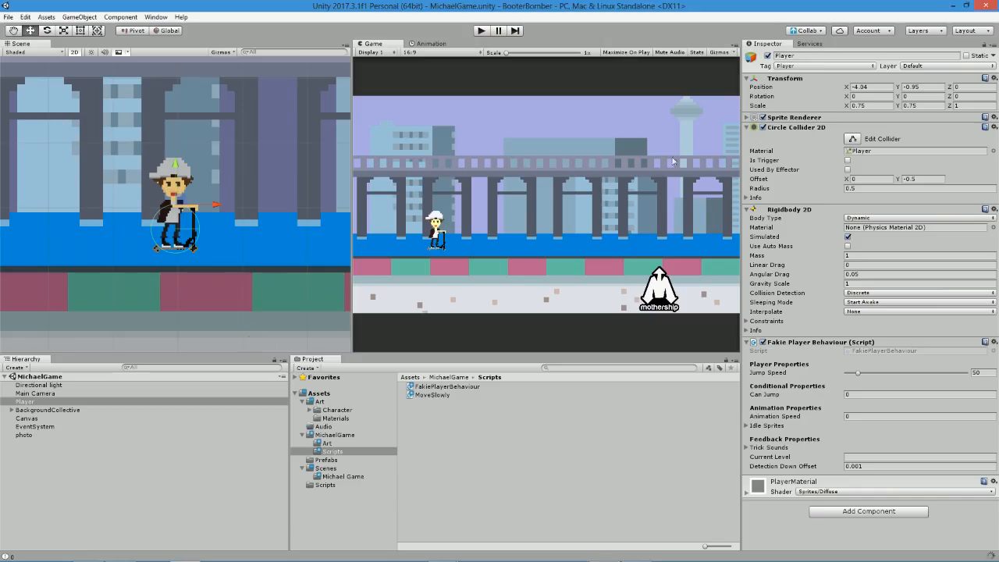
{"action": "left_click", "coordinate": [802, 67]}
{"action": "left_click", "coordinate": [648, 51]}
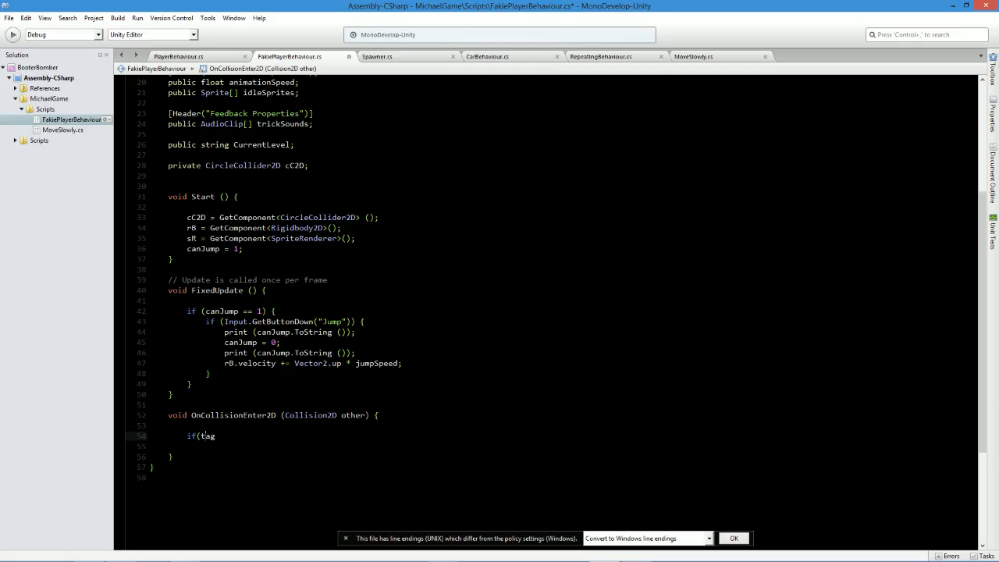
Rewrite the unfinished condition as if(other.gameObject.tag == "Car".
{"action": "double_click", "coordinate": [203, 435]}
{"action": "type", "text": "other."}
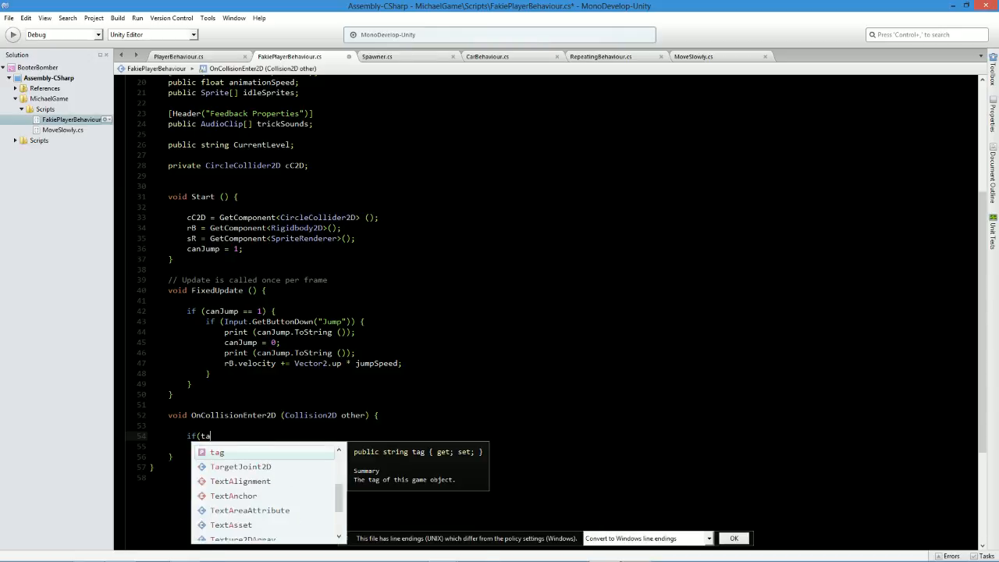
{"action": "type", "text": "ta"}
{"action": "key", "text": "BackSpace"}
{"action": "key", "text": "BackSpace"}
{"action": "type", "text": "g"}
{"action": "key", "text": "Return"}
{"action": "type", "text": ".tag"}
{"action": "key", "text": "Escape"}
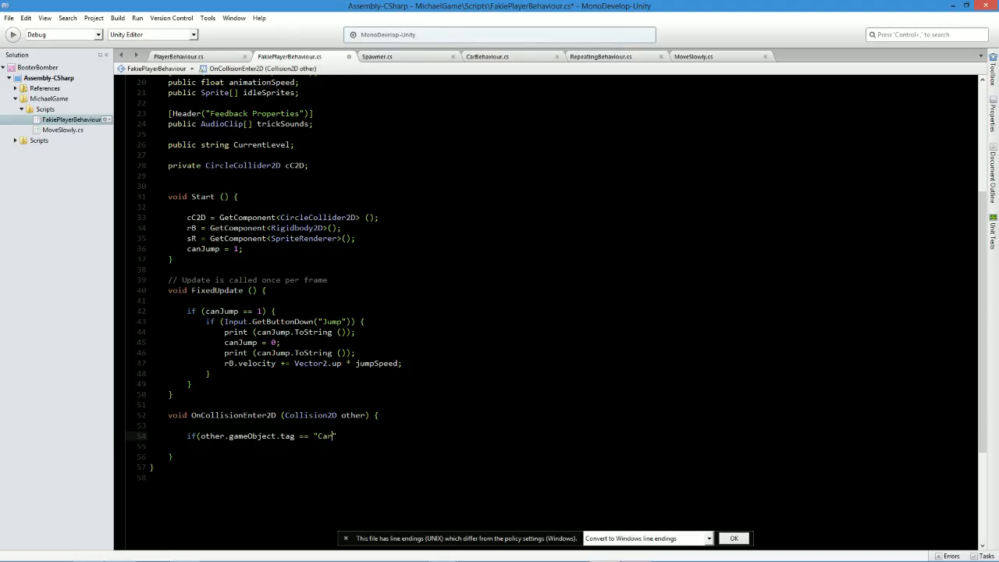
Save the script, recheck the tag list in Unity, and change the condition to other.gameObject.tag != "car".
{"action": "key", "text": "ctrl+s"}
{"action": "key", "text": "alt+Tab"}
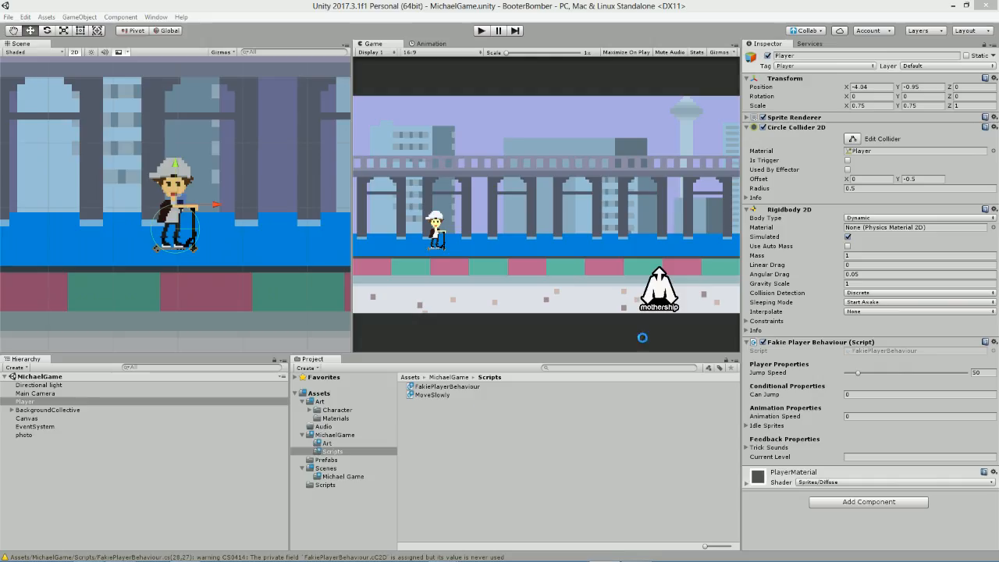
{"action": "left_click", "coordinate": [783, 67]}
{"action": "key", "text": "alt+Tab"}
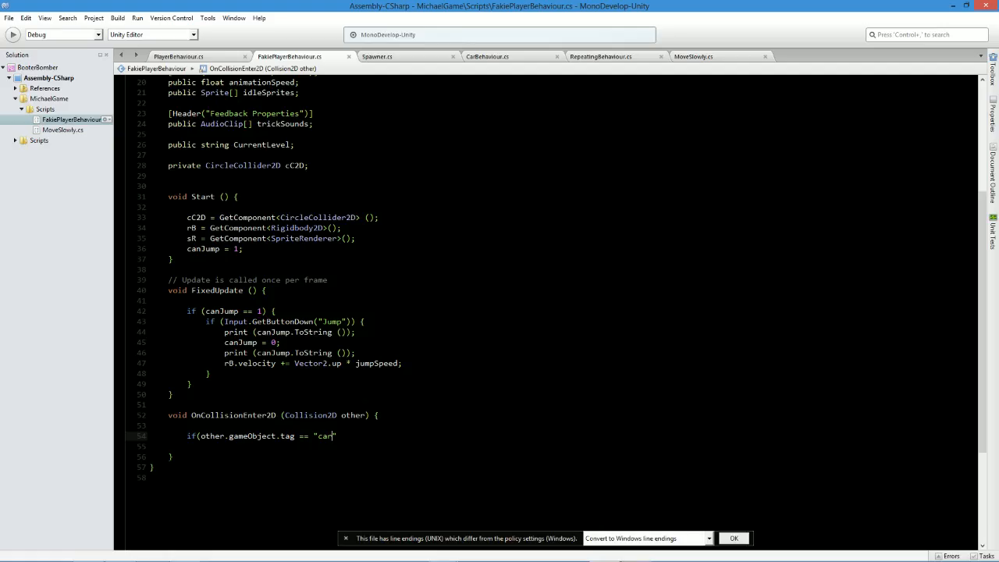
{"action": "key", "text": "BackSpace"}
{"action": "type", "text": "!"}
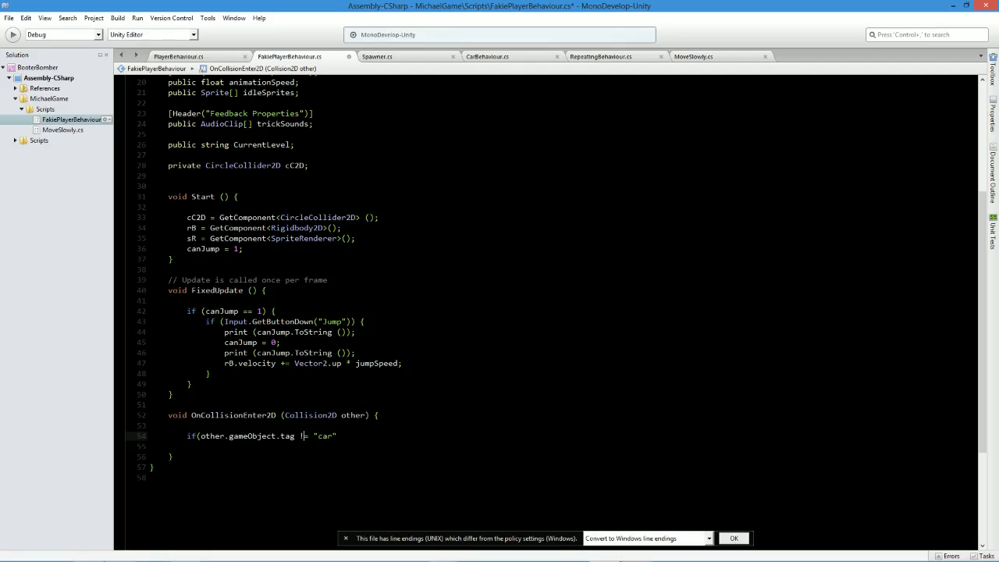
{"action": "type", "text": ") {"}
Complete the tag condition with a braced body containing canJump = 1; and save the script.
{"action": "key", "text": "Escape"}
{"action": "key", "text": "Return"}
{"action": "key", "text": "Return"}
{"action": "key", "text": "Return"}
{"action": "type", "text": "}"}
{"action": "key", "text": "Up"}
{"action": "key", "text": "Up"}
{"action": "type", "text": "canJump = 1;"}
{"action": "key", "text": "ctrl+s"}
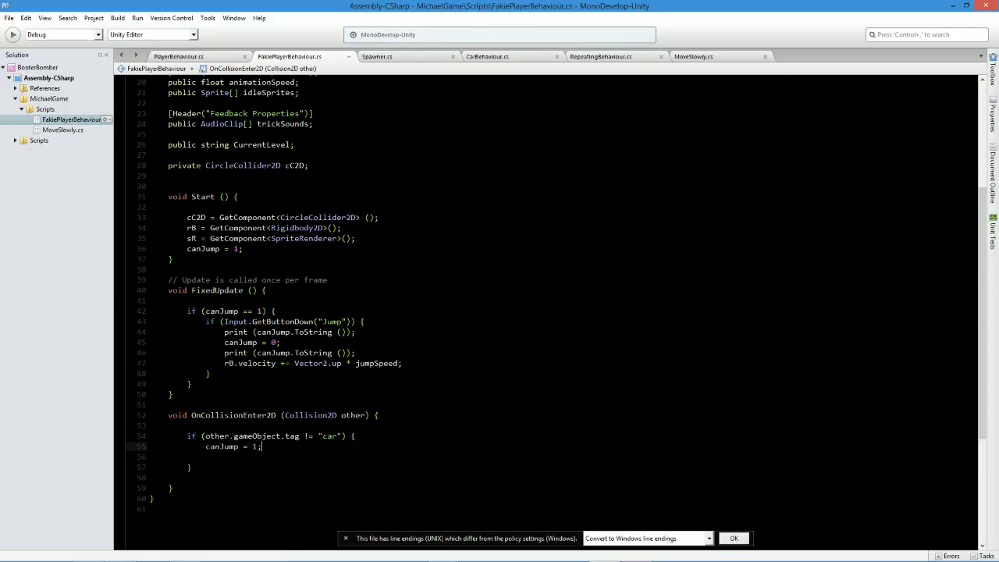
Play-test the Player's repeated jumps in Unity while watching its Can Jump value, and stop the game.
{"action": "key", "text": "alt+Tab"}
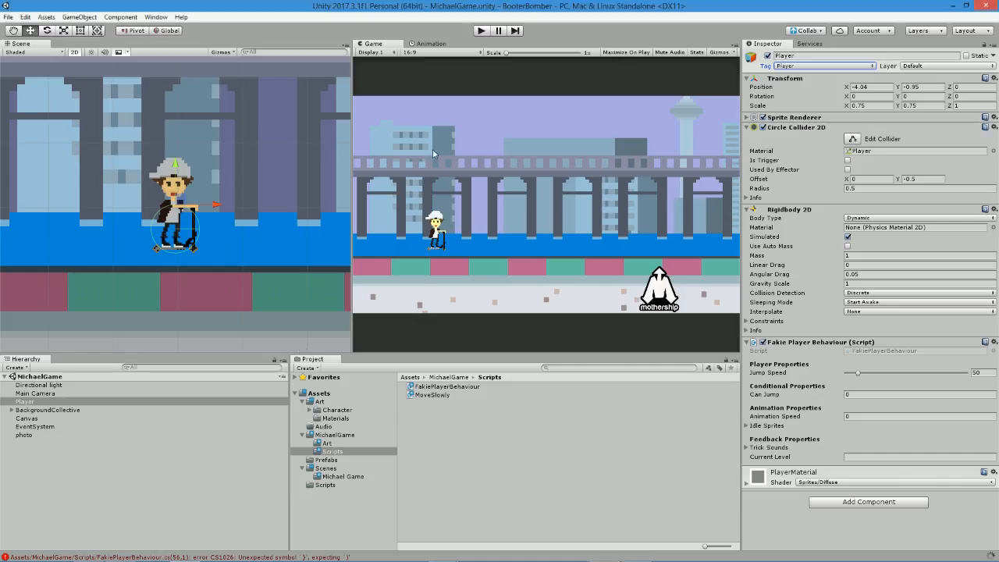
{"action": "left_click", "coordinate": [168, 298]}
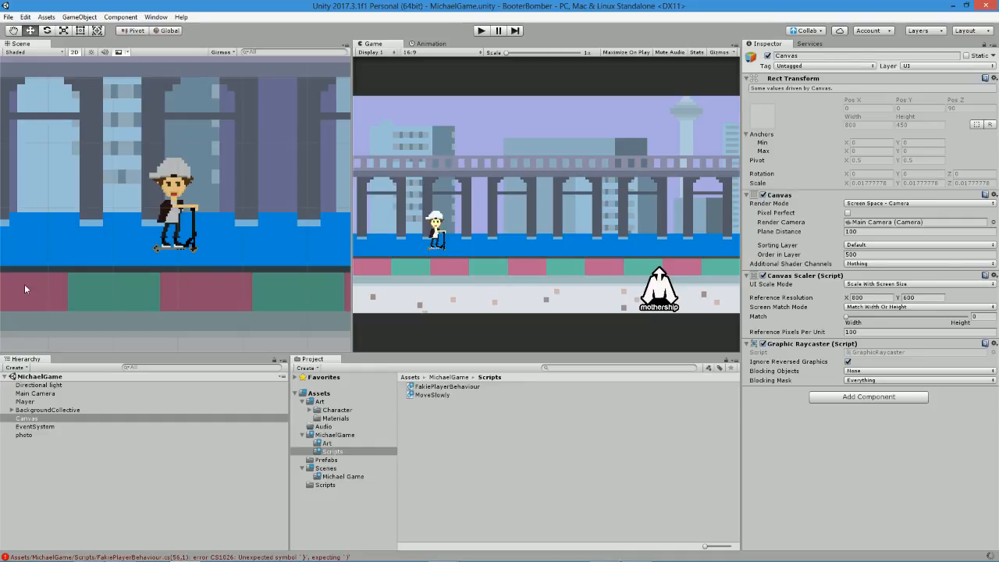
{"action": "left_click", "coordinate": [486, 31]}
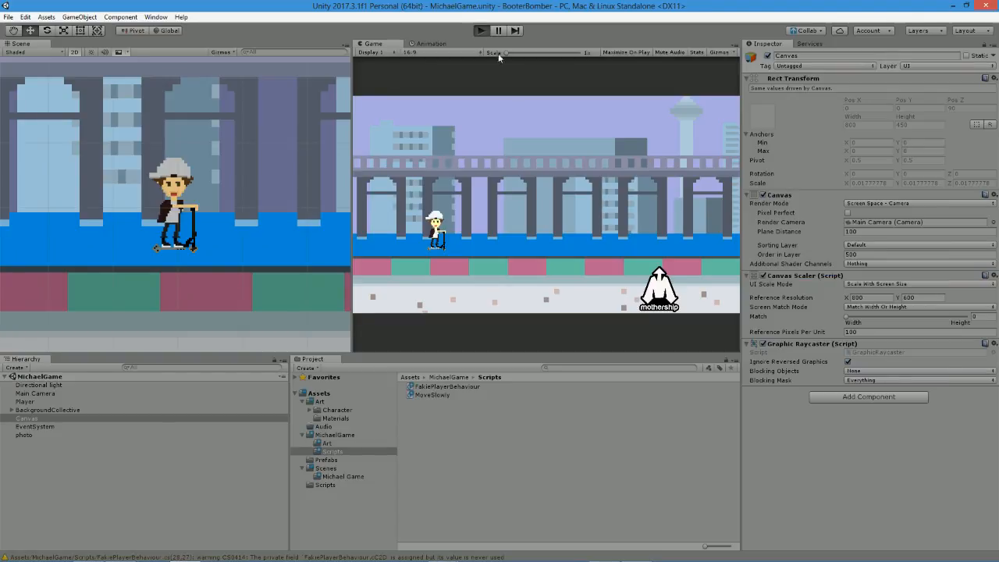
{"action": "left_click", "coordinate": [43, 399]}
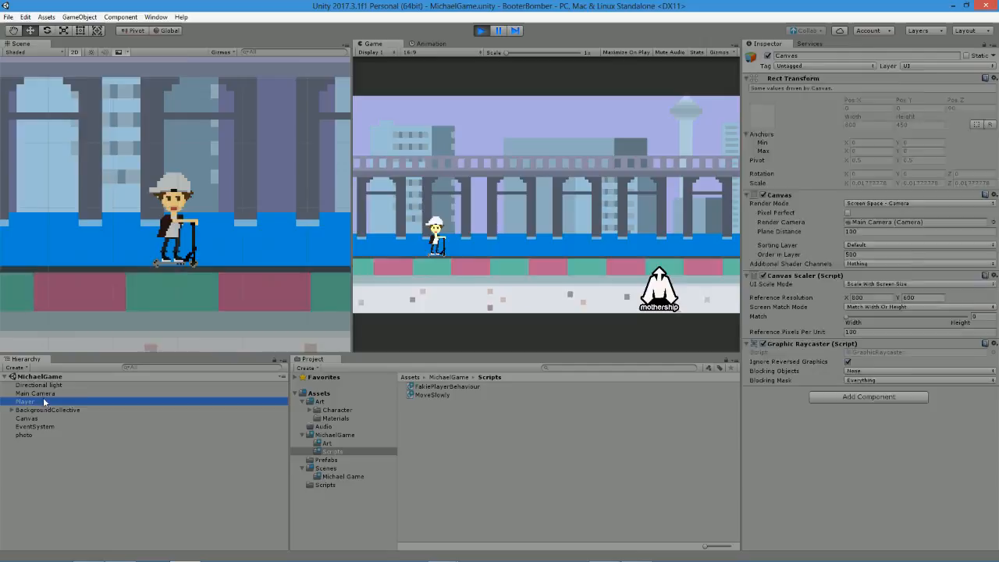
{"action": "left_click", "coordinate": [434, 198]}
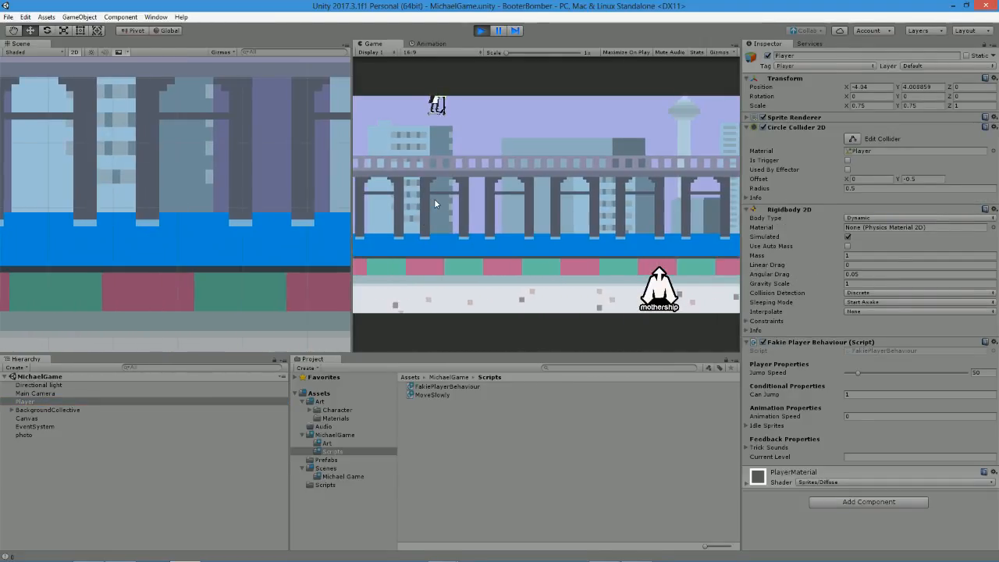
{"action": "left_click", "coordinate": [434, 198]}
{"action": "left_click", "coordinate": [434, 198]}
{"action": "left_click", "coordinate": [434, 199]}
{"action": "left_click", "coordinate": [434, 199]}
{"action": "left_click", "coordinate": [434, 198]}
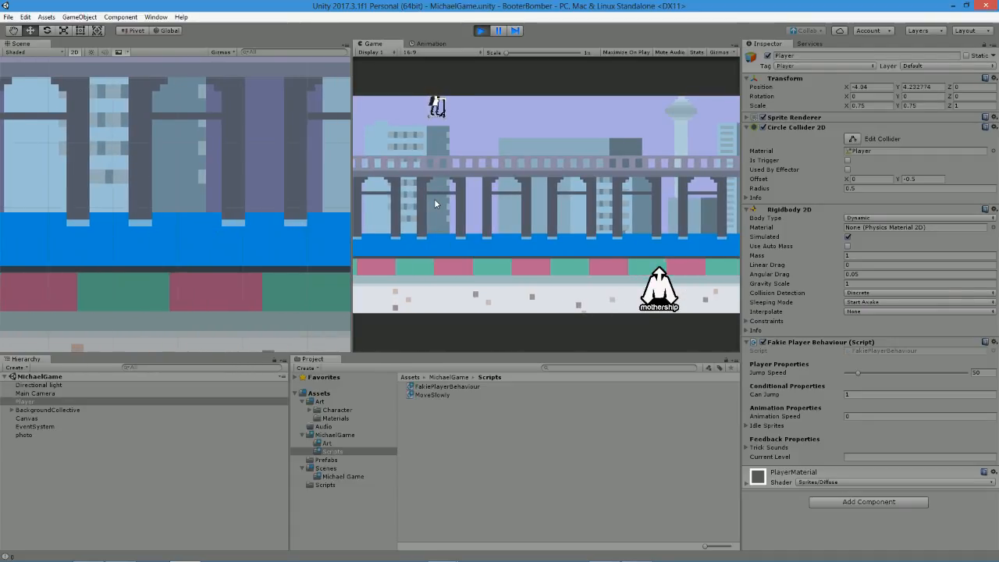
{"action": "left_click", "coordinate": [434, 198]}
{"action": "left_click", "coordinate": [434, 199]}
{"action": "left_click", "coordinate": [479, 32]}
Expand BackgroundCollective and delete the second Border, the box collider above the scene.
{"action": "scroll", "coordinate": [200, 116], "scroll_direction": "down", "scroll_amount": 5}
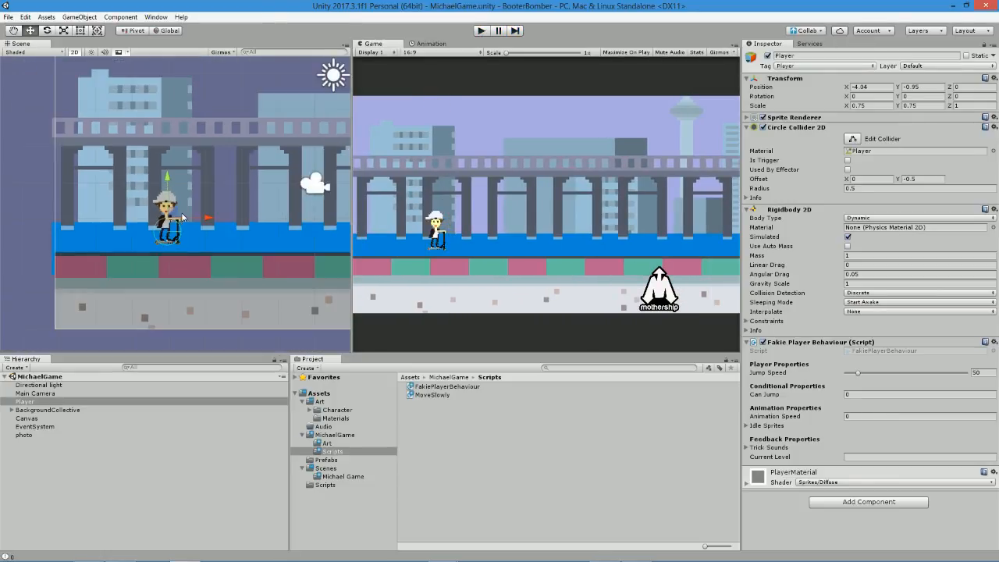
{"action": "scroll", "coordinate": [147, 197], "scroll_direction": "down", "scroll_amount": 2}
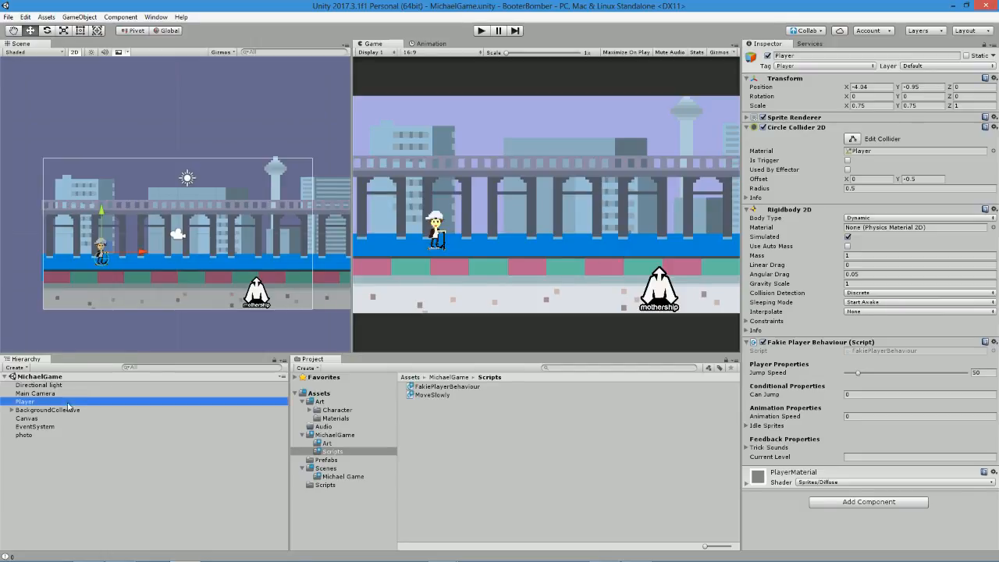
{"action": "left_click", "coordinate": [28, 418]}
{"action": "key", "text": "Up"}
{"action": "key", "text": "Right"}
{"action": "key", "text": "Down"}
{"action": "key", "text": "Up"}
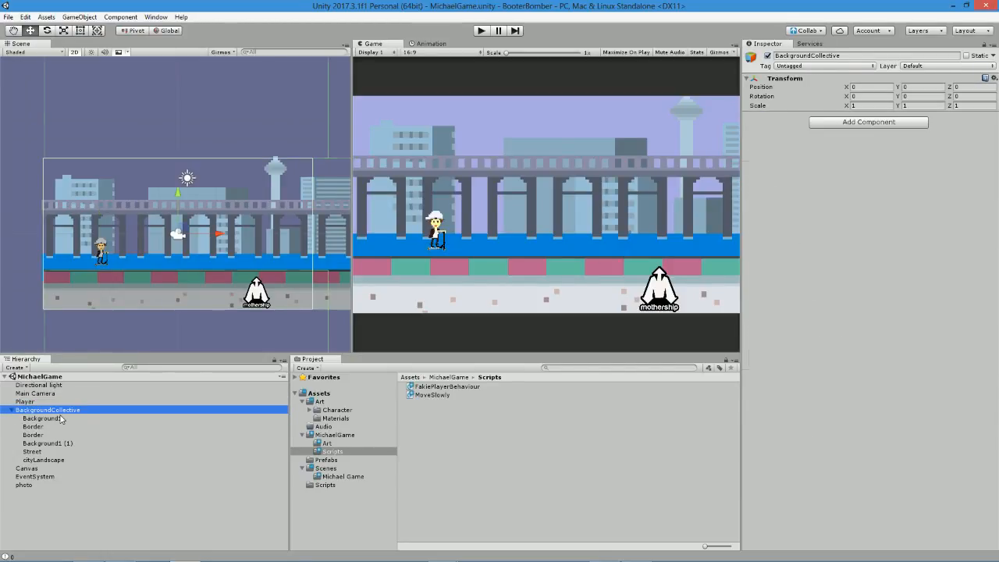
{"action": "key", "text": "Down"}
{"action": "key", "text": "Down"}
{"action": "key", "text": "Down"}
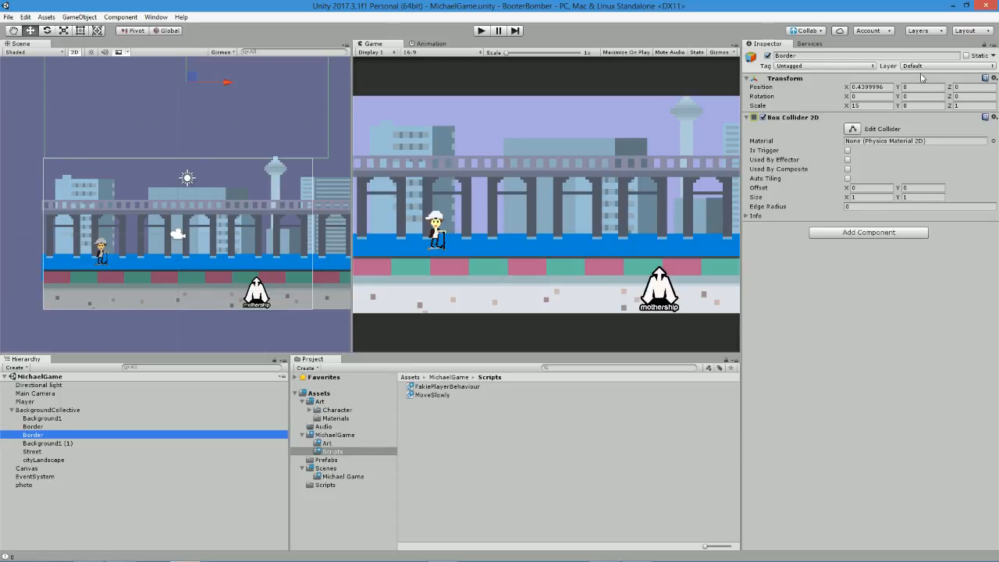
{"action": "key", "text": "Delete"}
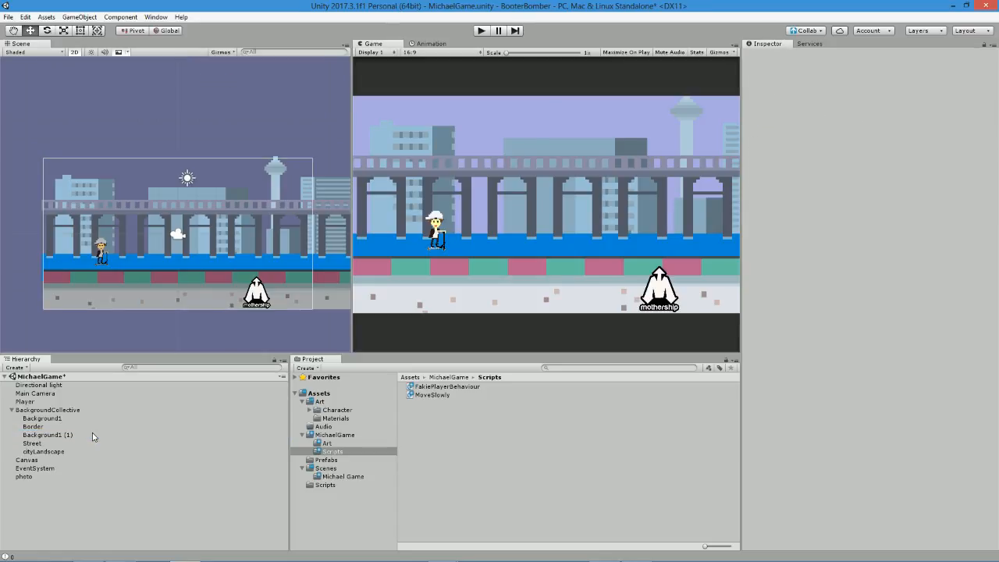
Play-test the jump without the upper border while inspecting the Player, and stop the game.
{"action": "left_click", "coordinate": [481, 31]}
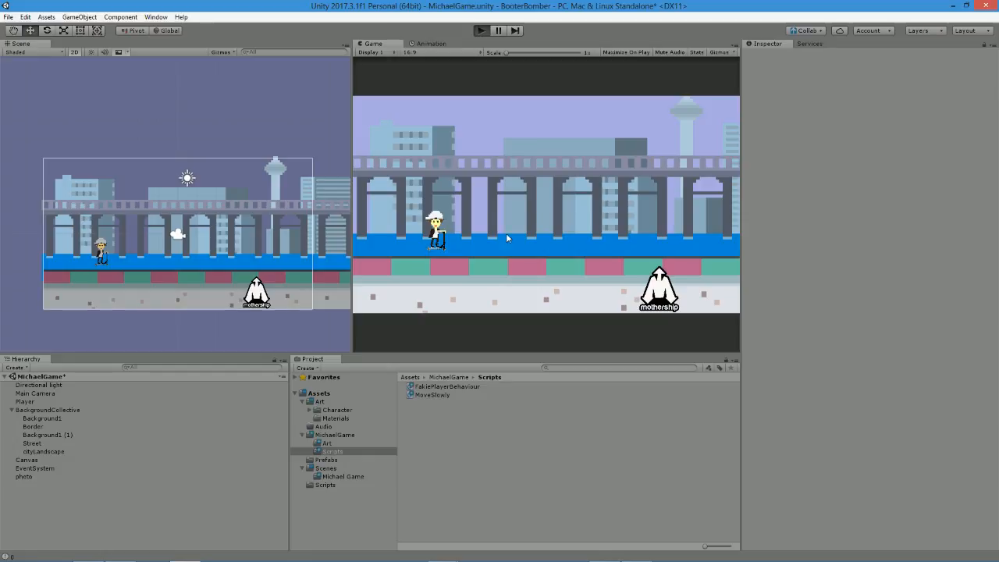
{"action": "left_click", "coordinate": [58, 401]}
{"action": "left_click", "coordinate": [599, 237]}
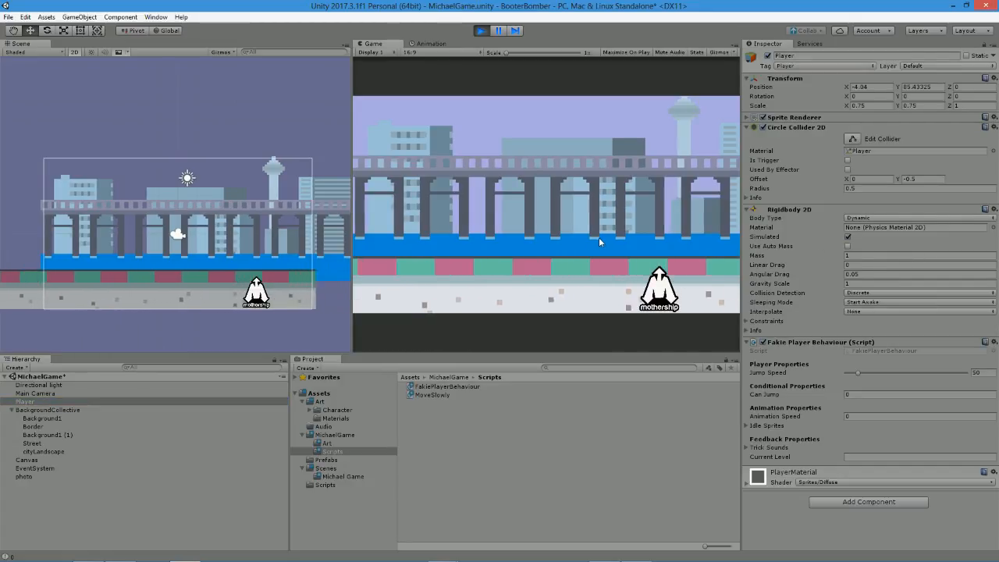
{"action": "left_click", "coordinate": [481, 30]}
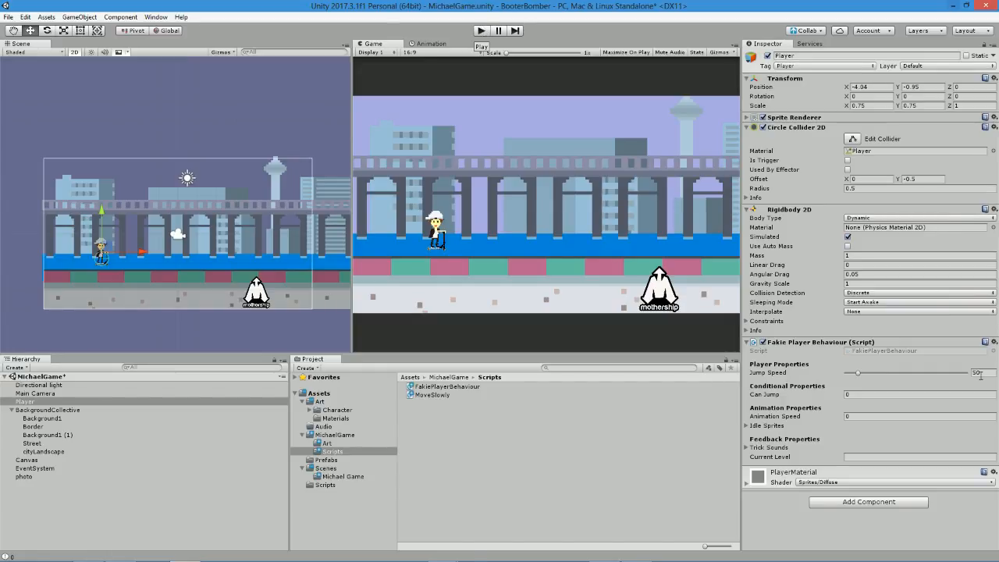
Set the Player's Jump Speed to 2 and play-test several jumps.
{"action": "left_click_drag", "start_coordinate": [855, 373], "coordinate": [851, 373]}
{"action": "left_click", "coordinate": [986, 371]}
{"action": "type", "text": "2"}
{"action": "left_click", "coordinate": [484, 33]}
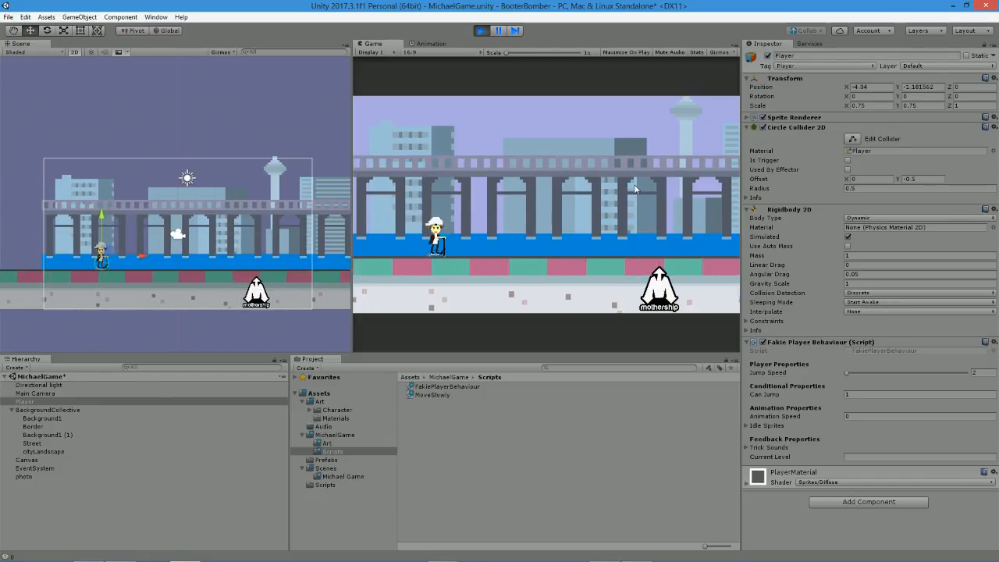
{"action": "key", "text": "space"}
{"action": "key", "text": "space"}
{"action": "key", "text": "space"}
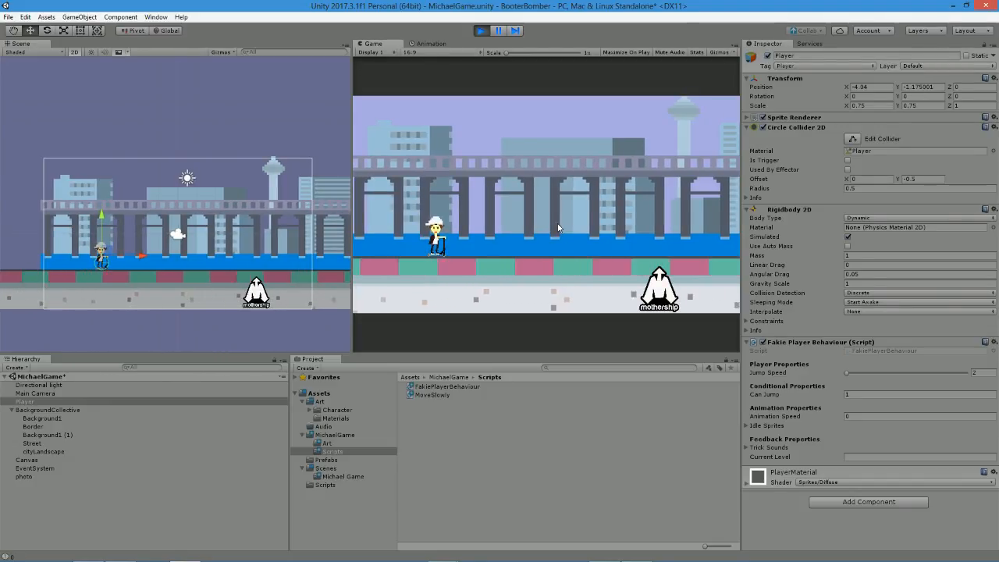
{"action": "left_click", "coordinate": [483, 31]}
Replace Input.GetButtonDown with Input.GetButton in FixedUpdate's jump condition, save the script, and run a play test in Unity.
{"action": "key", "text": "alt+Tab"}
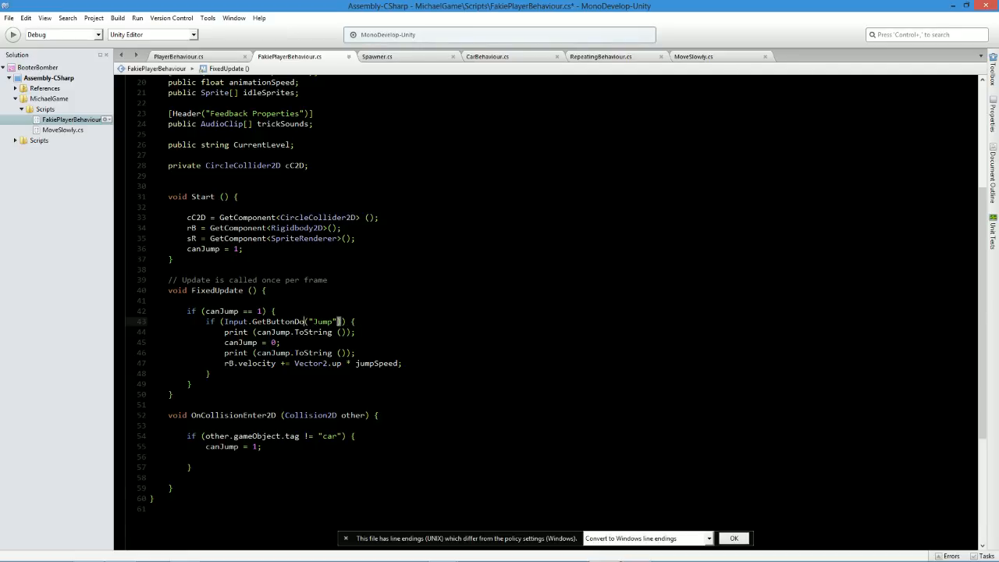
{"action": "key", "text": "alt+Tab"}
{"action": "left_click", "coordinate": [478, 32]}
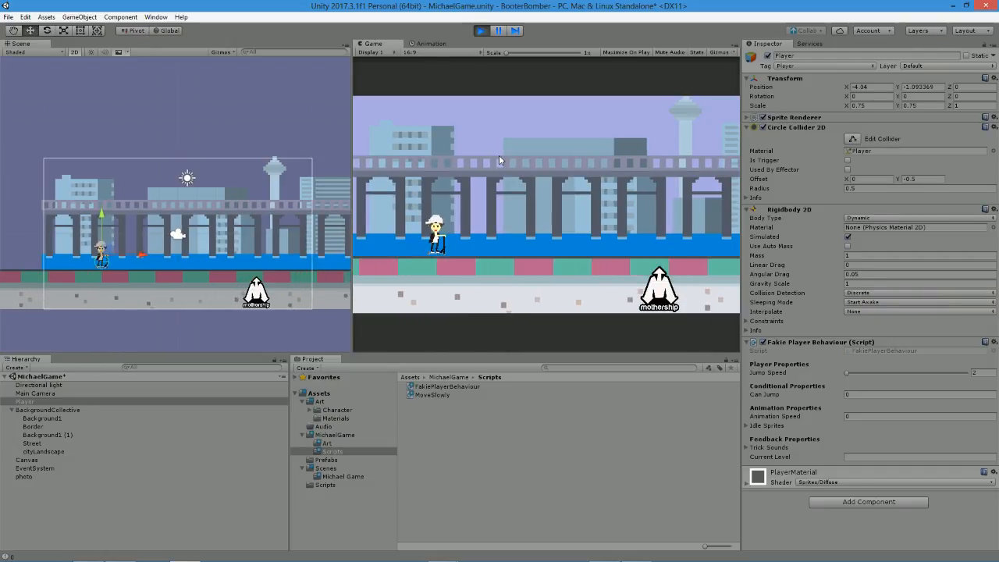
{"action": "left_click", "coordinate": [480, 31]}
Set the Player's Jump Speed to 5, save the scene, and play-test the jump.
{"action": "left_click", "coordinate": [986, 372]}
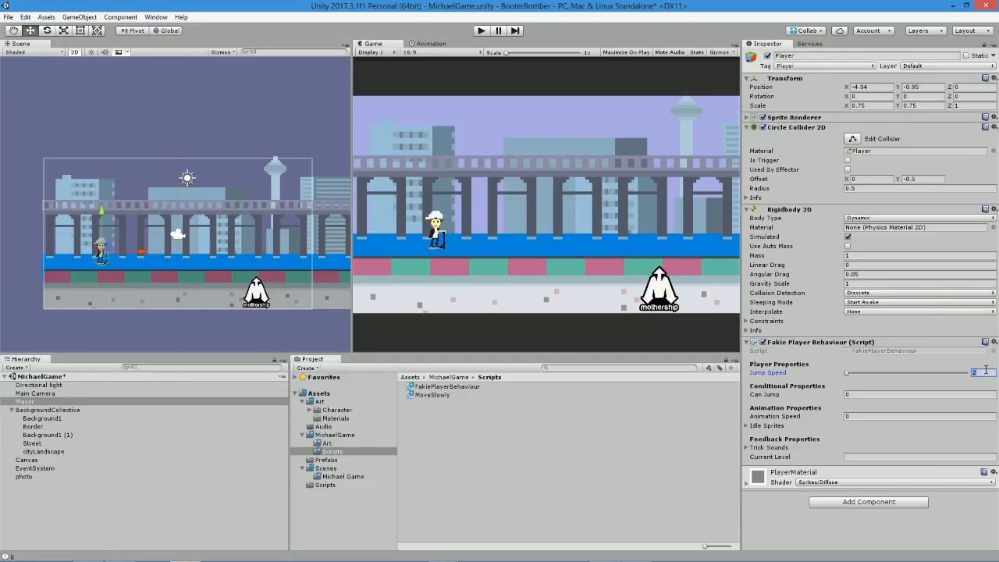
{"action": "type", "text": "5"}
{"action": "key", "text": "ctrl+s"}
{"action": "key", "text": "Return"}
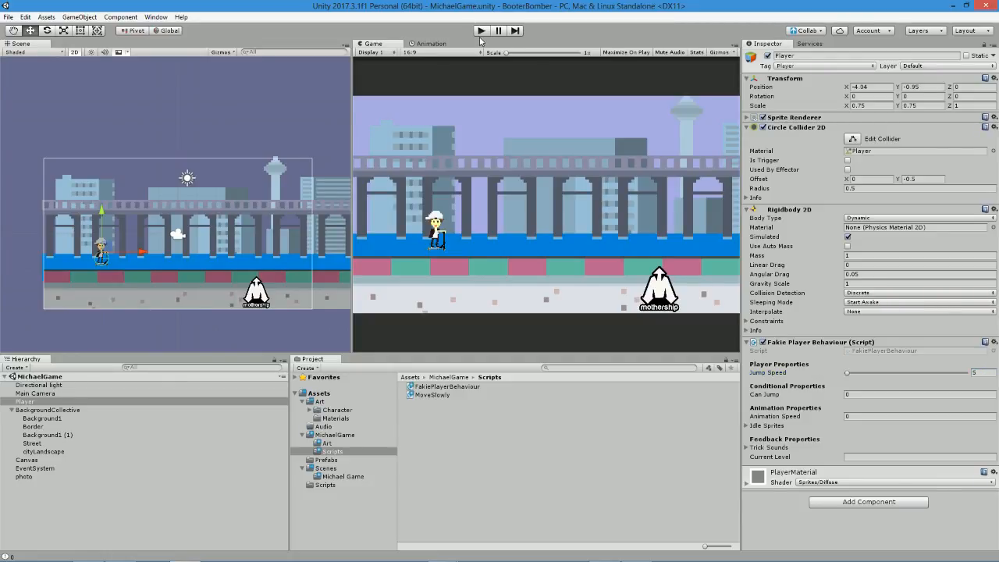
{"action": "left_click", "coordinate": [481, 30]}
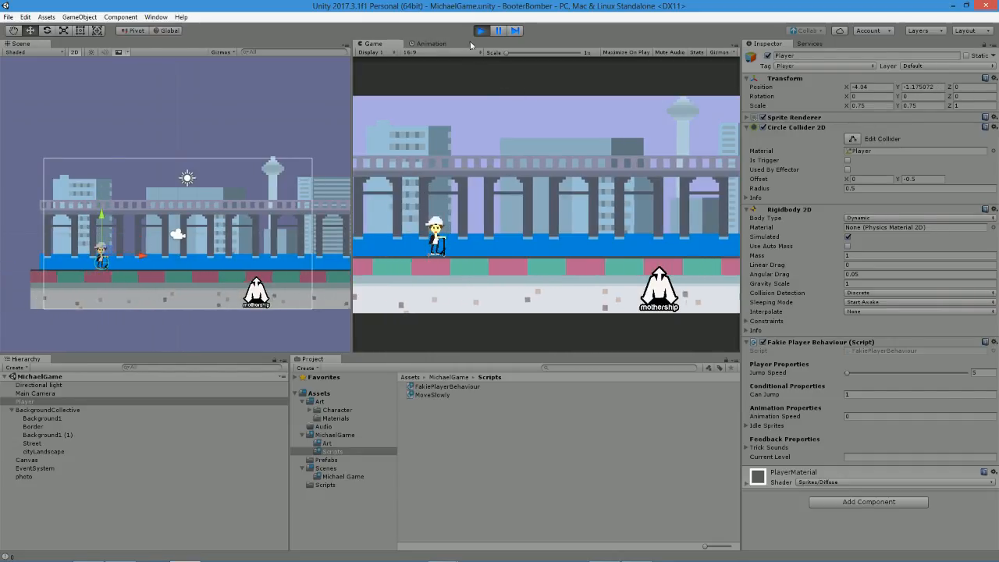
{"action": "key", "text": "ctrl+p"}
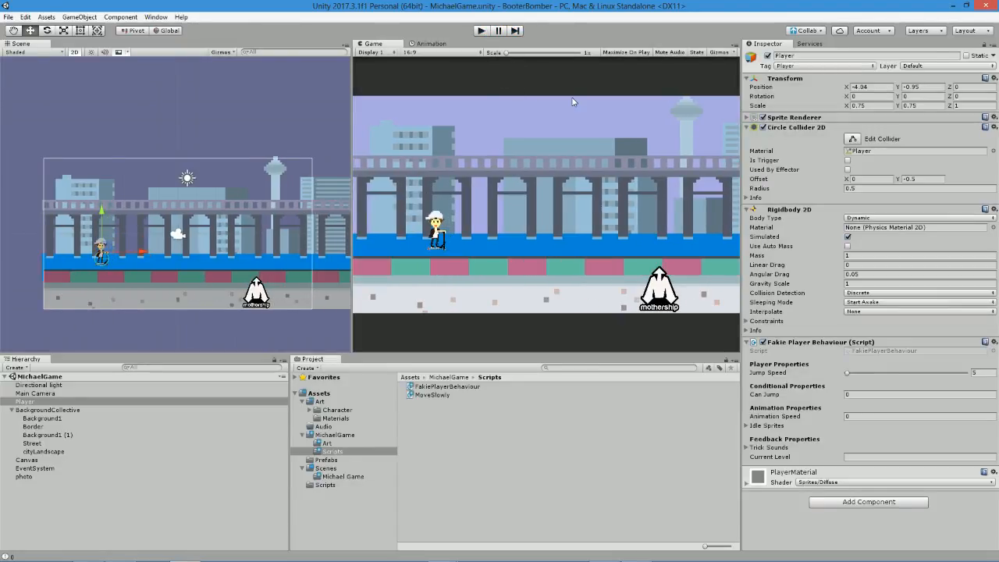
Examine the jump code in FakiePlayerBehaviour, focusing on the rB.velocity line that adds Vector2.up * jumpSpeed.
{"action": "key", "text": "alt+Tab"}
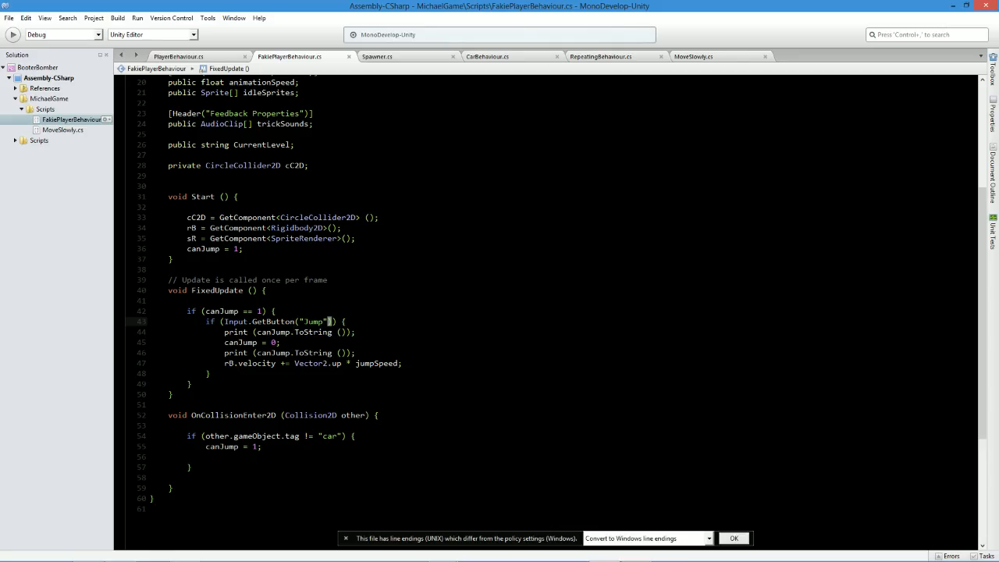
{"action": "key", "text": "alt+Tab"}
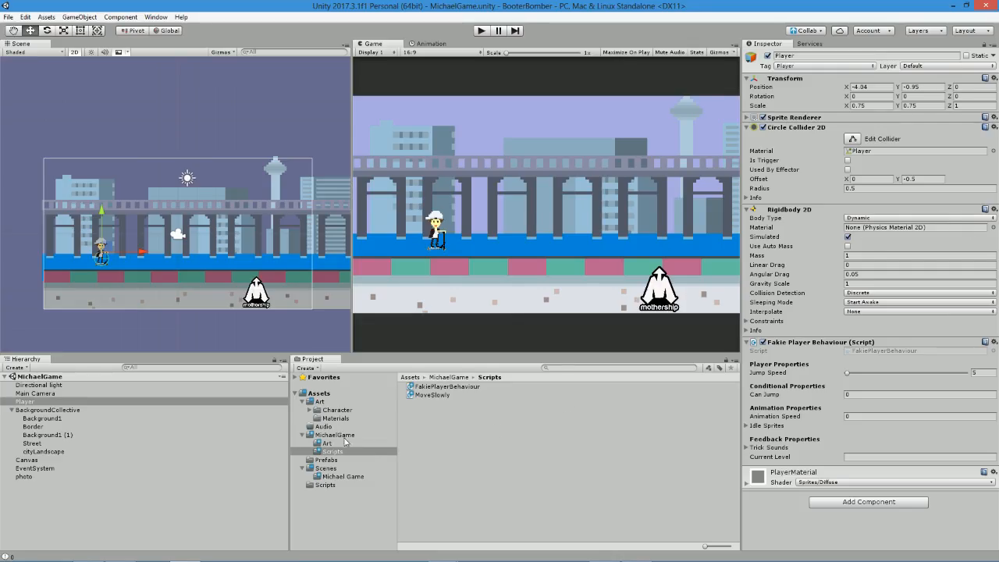
{"action": "left_click", "coordinate": [467, 448]}
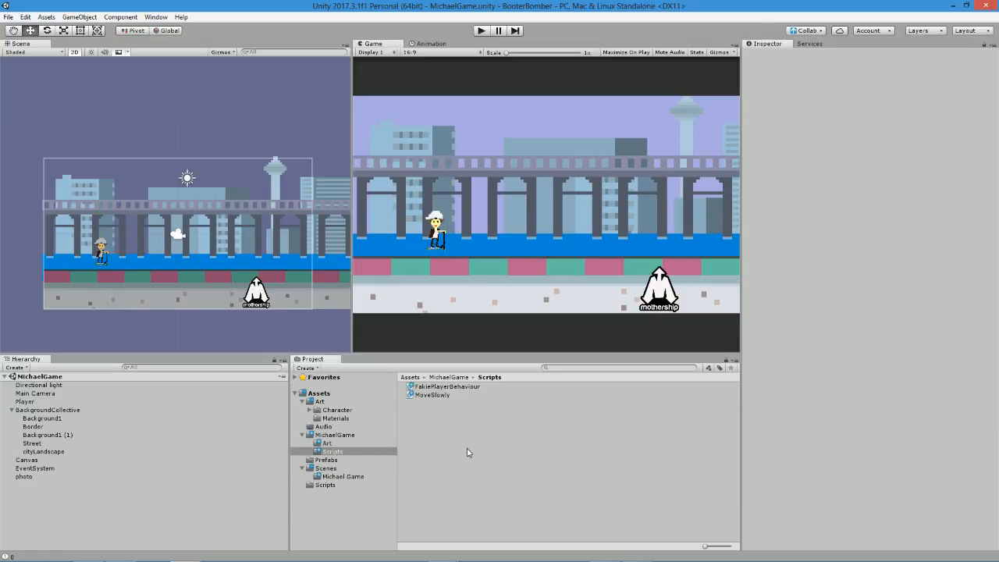
{"action": "left_click", "coordinate": [35, 394]}
{"action": "left_click", "coordinate": [25, 402]}
{"action": "key", "text": "alt+Tab"}
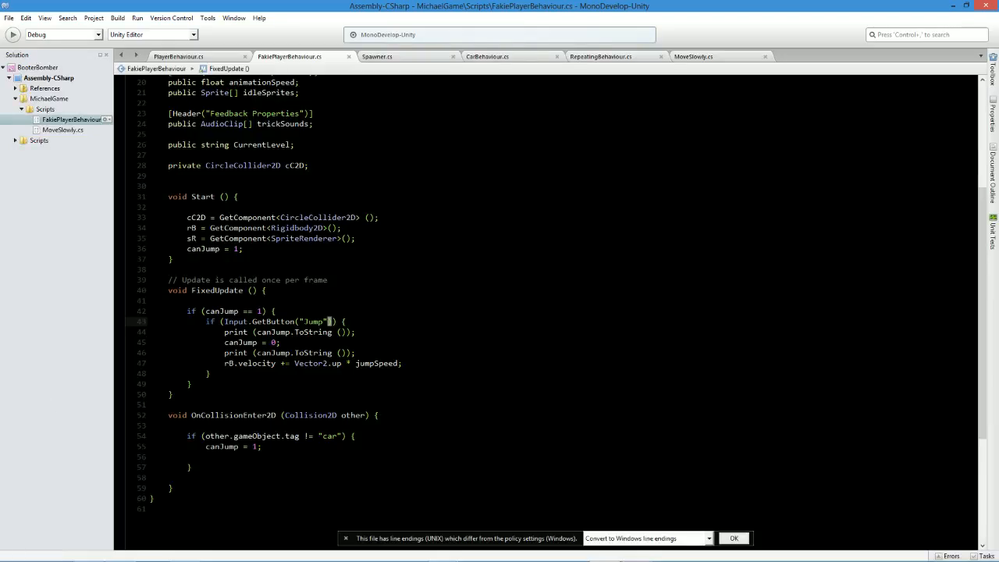
{"action": "triple_click", "coordinate": [234, 364]}
{"action": "left_click", "coordinate": [290, 364]}
{"action": "triple_click", "coordinate": [278, 364]}
{"action": "left_click", "coordinate": [277, 364]}
Create a folder named Physics Properties inside the MichaelGame folder in Unity and open it.
{"action": "key", "text": "alt+Tab"}
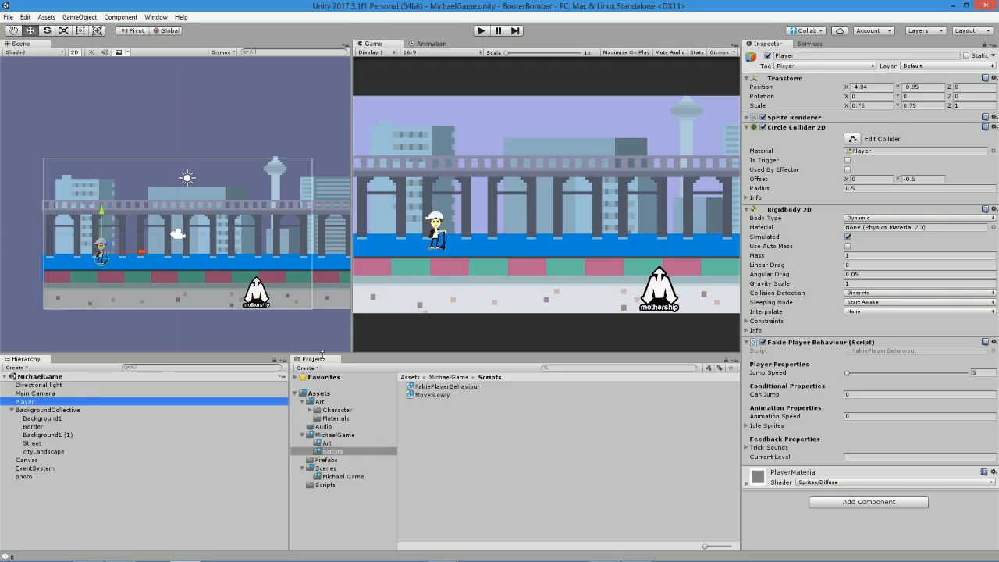
{"action": "left_click", "coordinate": [302, 468]}
{"action": "left_click", "coordinate": [349, 444]}
{"action": "left_click", "coordinate": [346, 437]}
{"action": "right_click", "coordinate": [503, 455]}
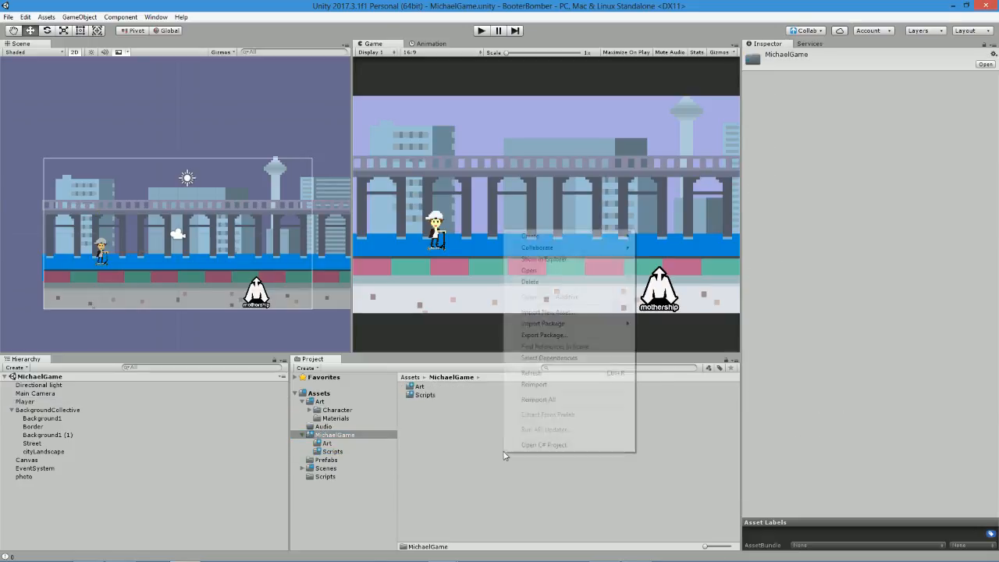
{"action": "mouse_move", "coordinate": [539, 236]}
{"action": "left_click", "coordinate": [445, 207]}
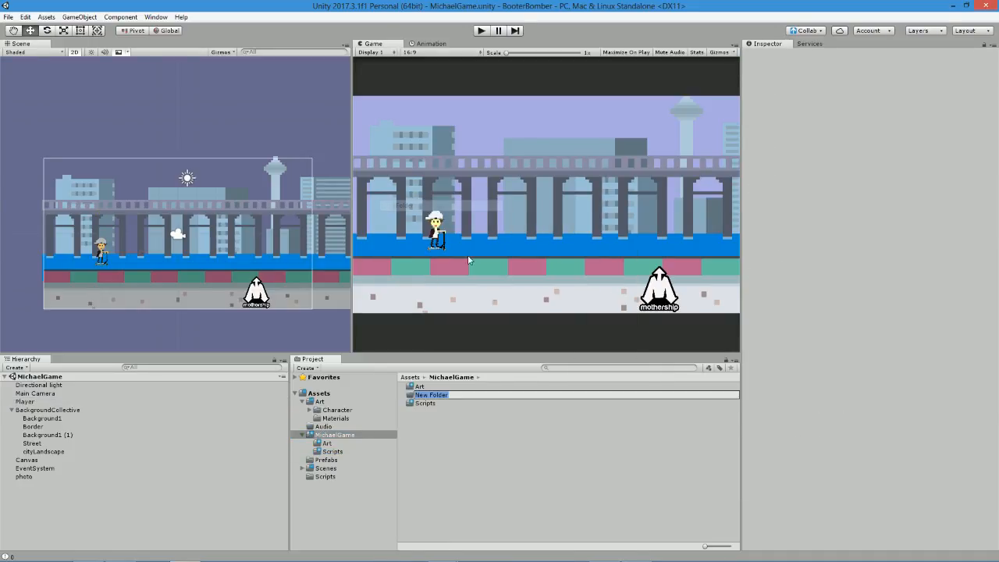
{"action": "type", "text": "Physic"}
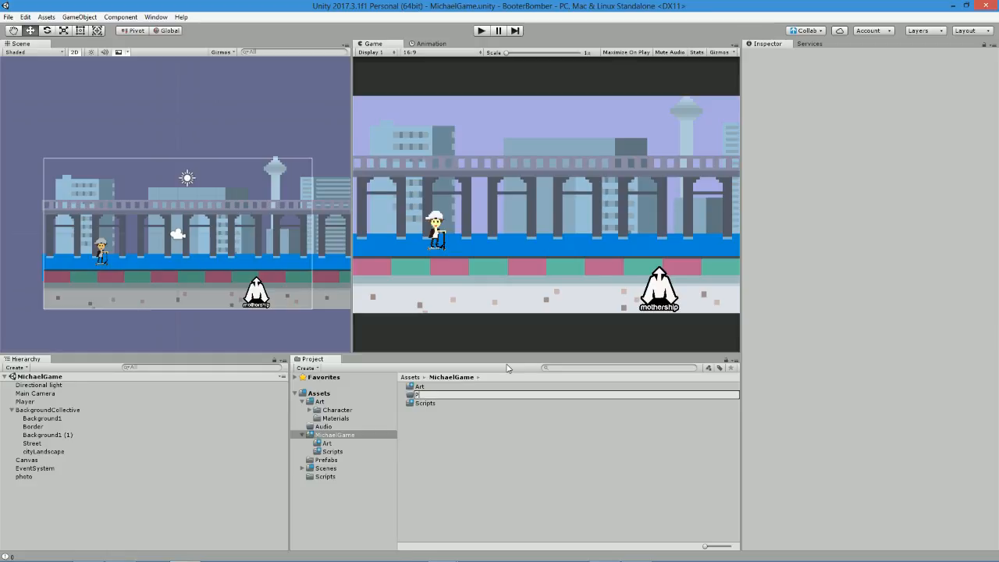
{"action": "type", "text": "Physics Properties"}
{"action": "key", "text": "Return"}
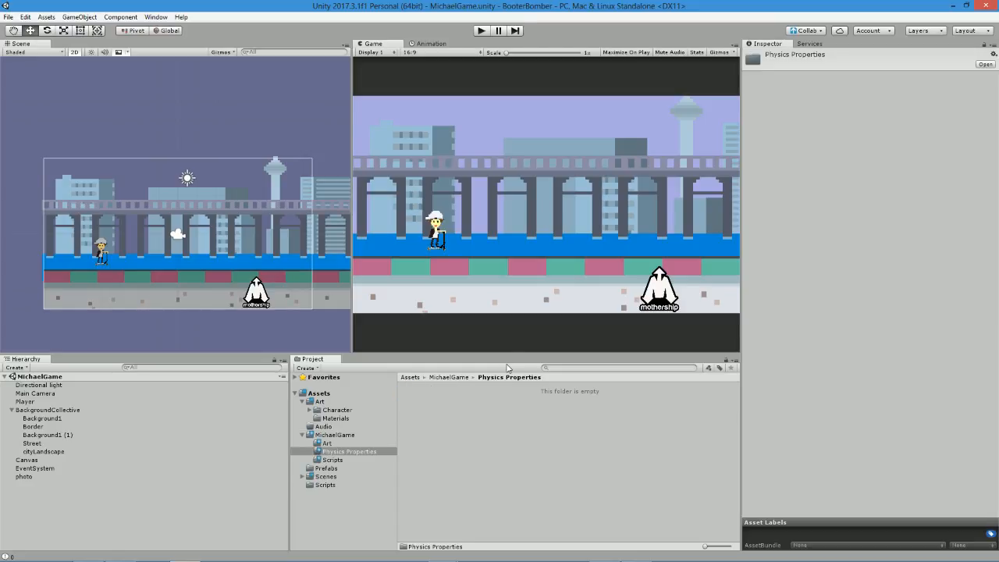
Create a Physics Material 2D named Michael in the Physics Properties folder.
{"action": "left_click", "coordinate": [316, 369]}
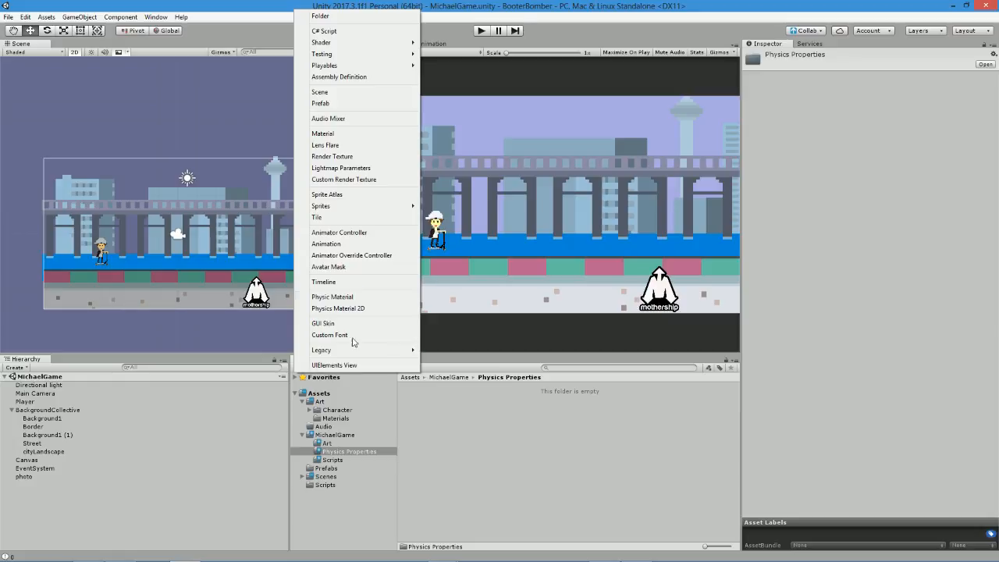
{"action": "left_click", "coordinate": [375, 308]}
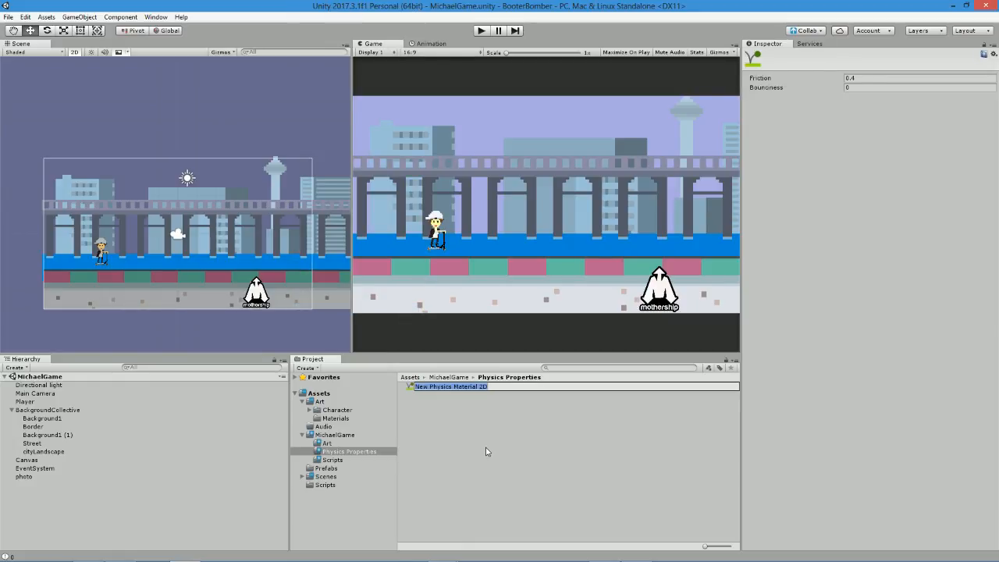
{"action": "type", "text": "play"}
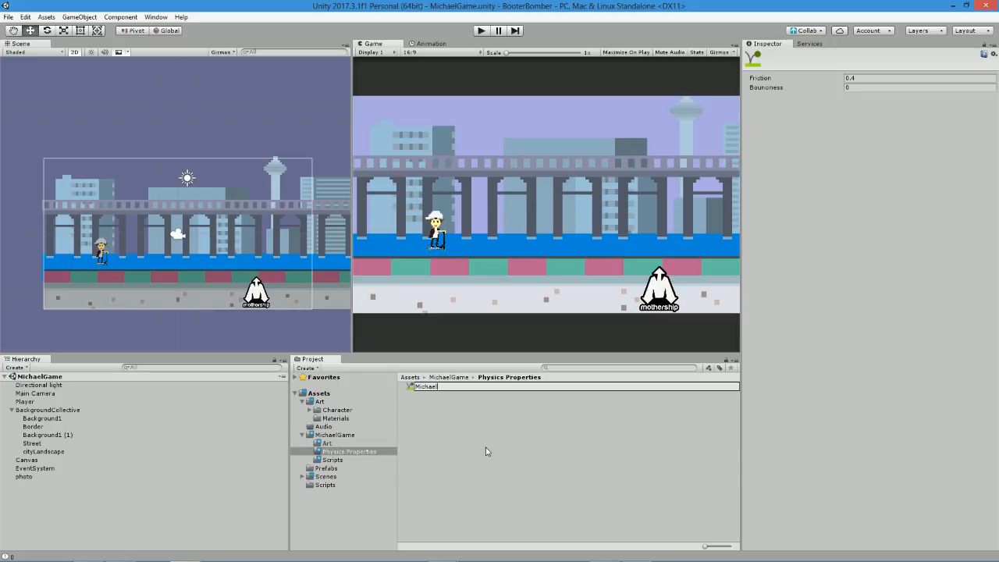
{"action": "key", "text": "Return"}
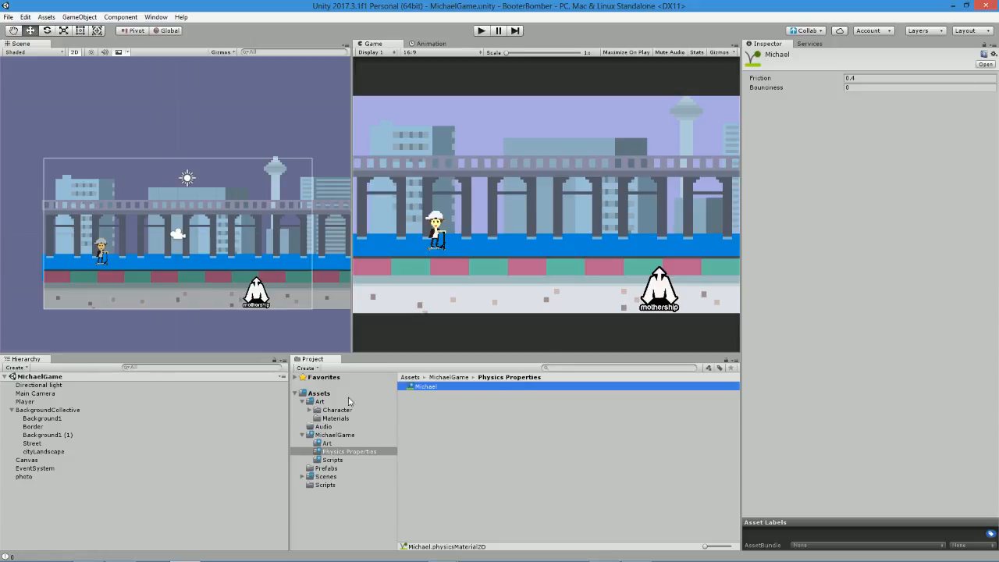
Collapse BackgroundCollective and assign the Michael physics material to the Player's Circle Collider 2D.
{"action": "left_click", "coordinate": [25, 402]}
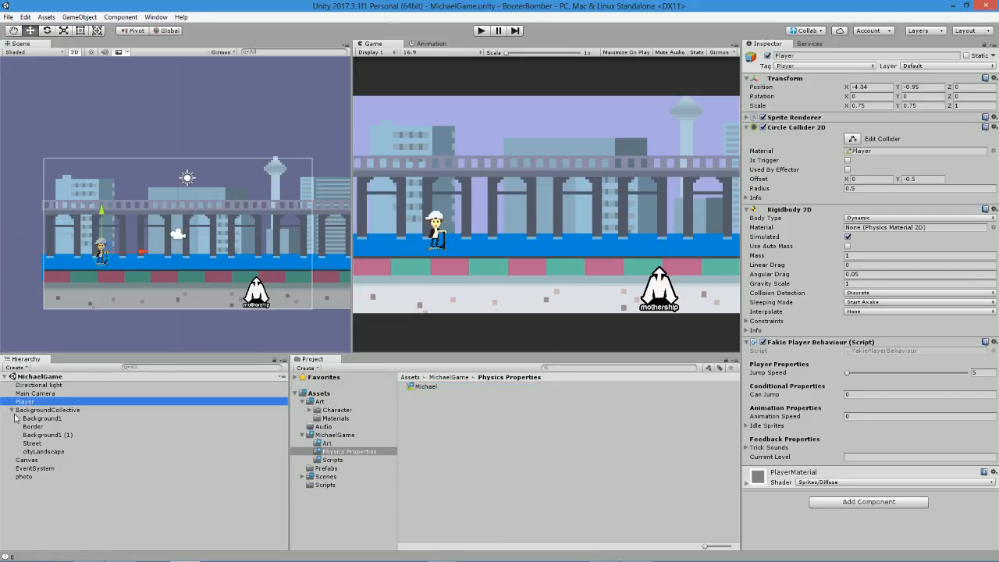
{"action": "left_click", "coordinate": [14, 416]}
{"action": "left_click", "coordinate": [12, 410]}
{"action": "left_click", "coordinate": [32, 394]}
{"action": "left_click", "coordinate": [33, 402]}
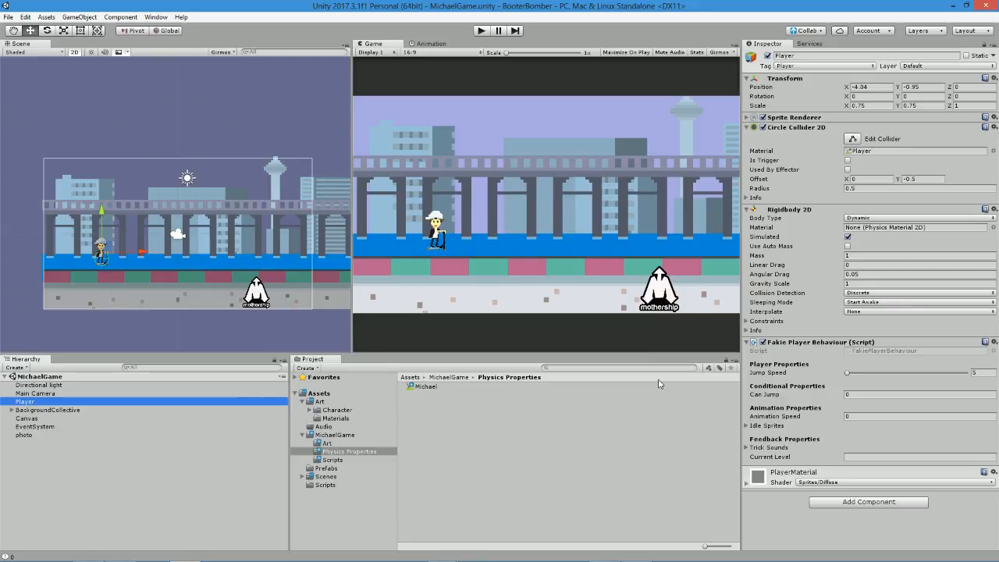
{"action": "left_click_drag", "start_coordinate": [427, 389], "coordinate": [912, 151]}
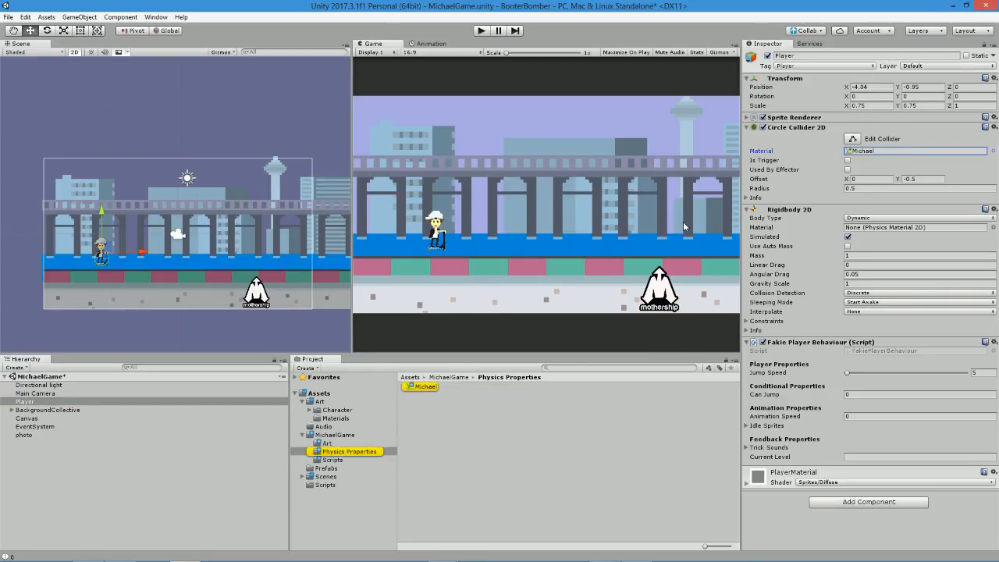
Set the Michael physics material's Bounciness to 1 and start a play test.
{"action": "left_click", "coordinate": [411, 387]}
{"action": "left_click", "coordinate": [872, 88]}
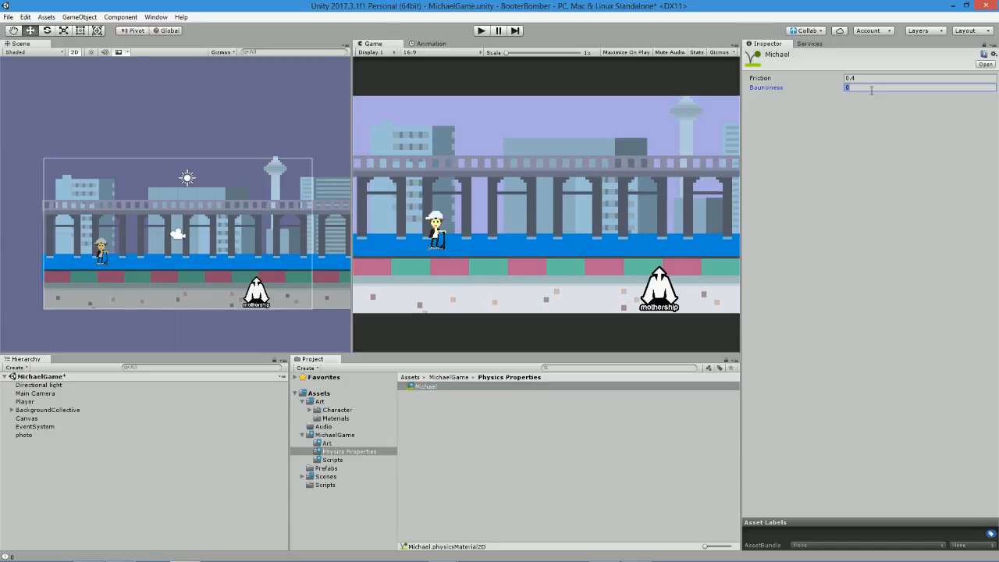
{"action": "left_click", "coordinate": [865, 78]}
{"action": "left_click", "coordinate": [481, 30]}
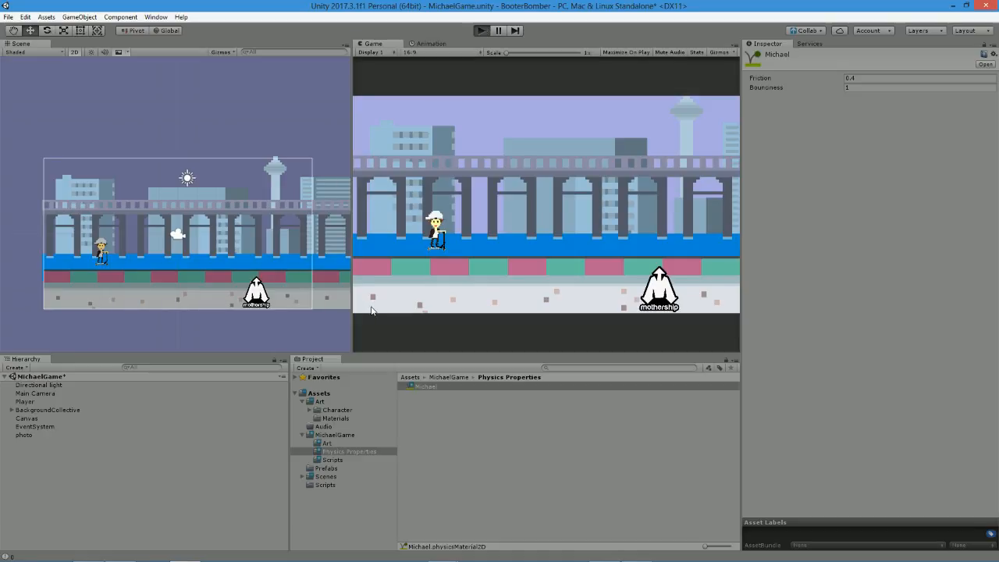
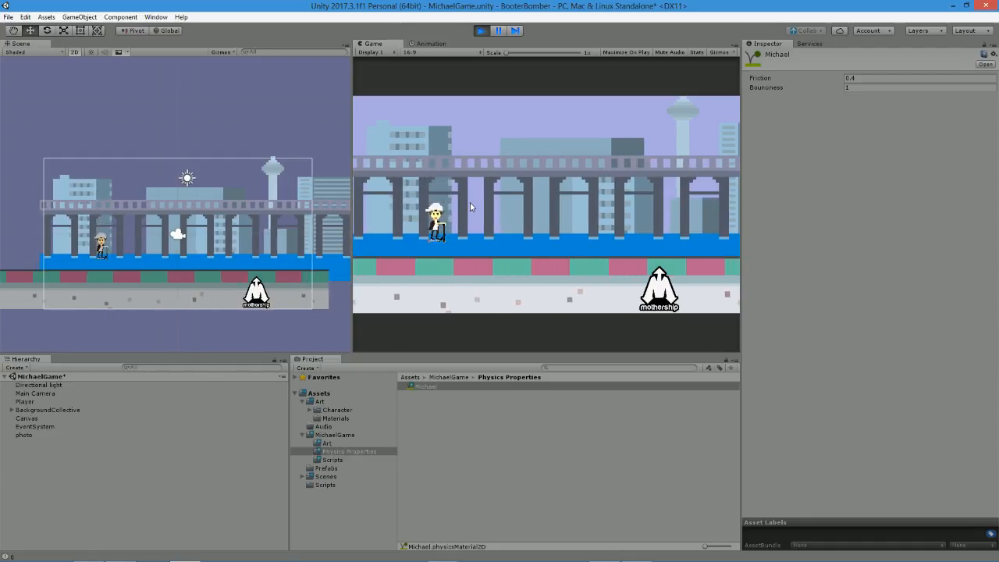
Stop the play test, set the Michael material's Bounciness to 0.5, and run a short play test of the bounce.
{"action": "left_click", "coordinate": [481, 30]}
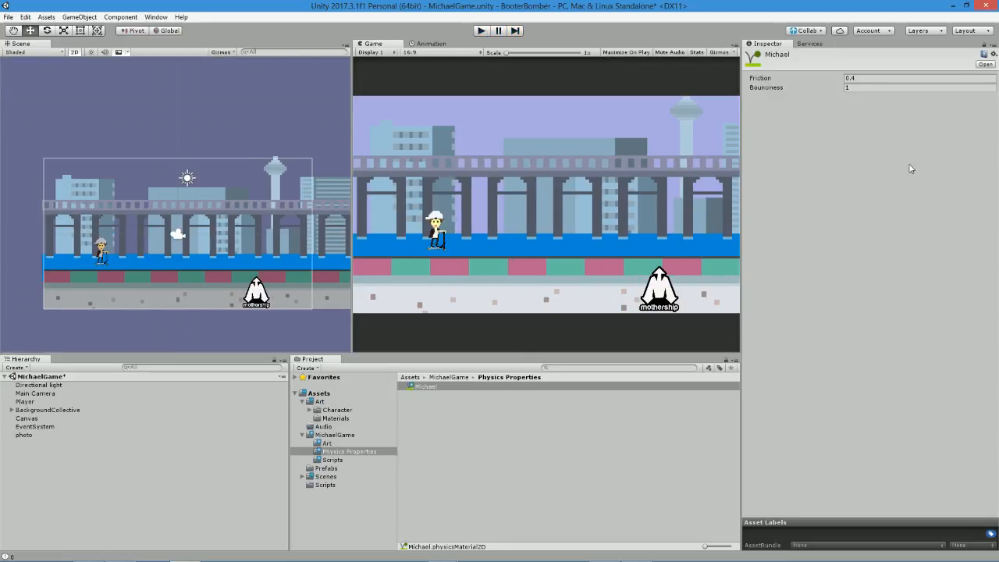
{"action": "left_click", "coordinate": [872, 86]}
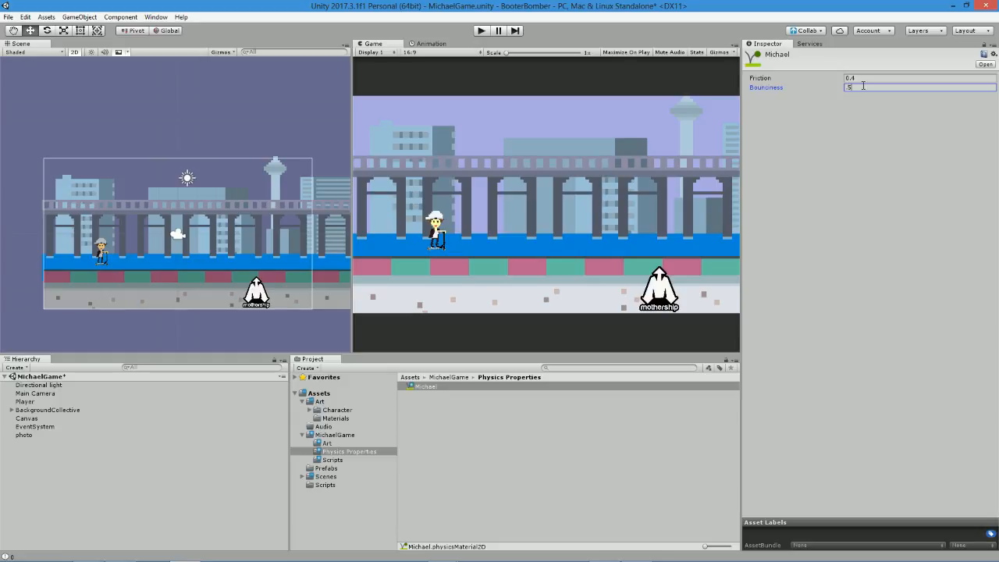
{"action": "left_click", "coordinate": [482, 30]}
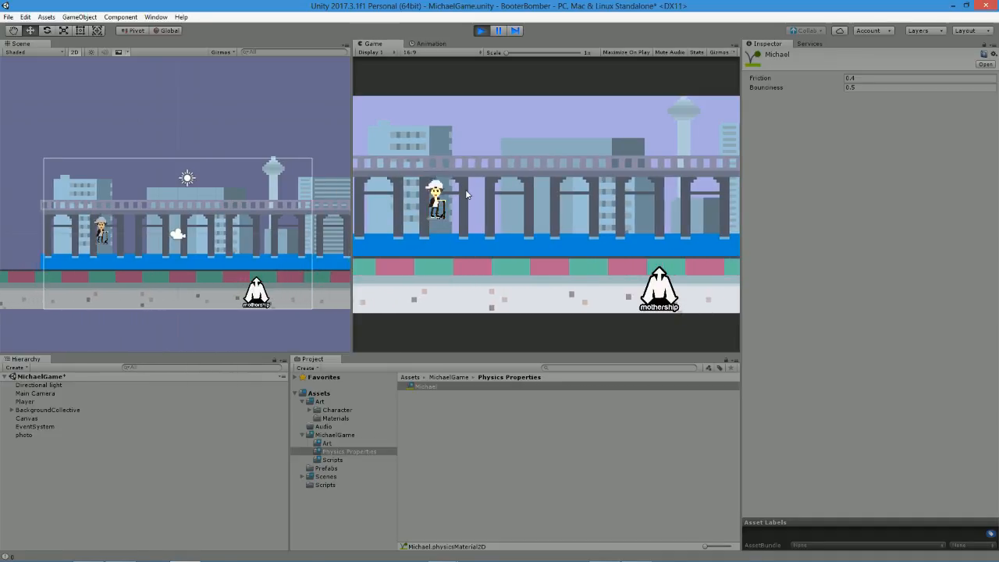
{"action": "left_click", "coordinate": [481, 31]}
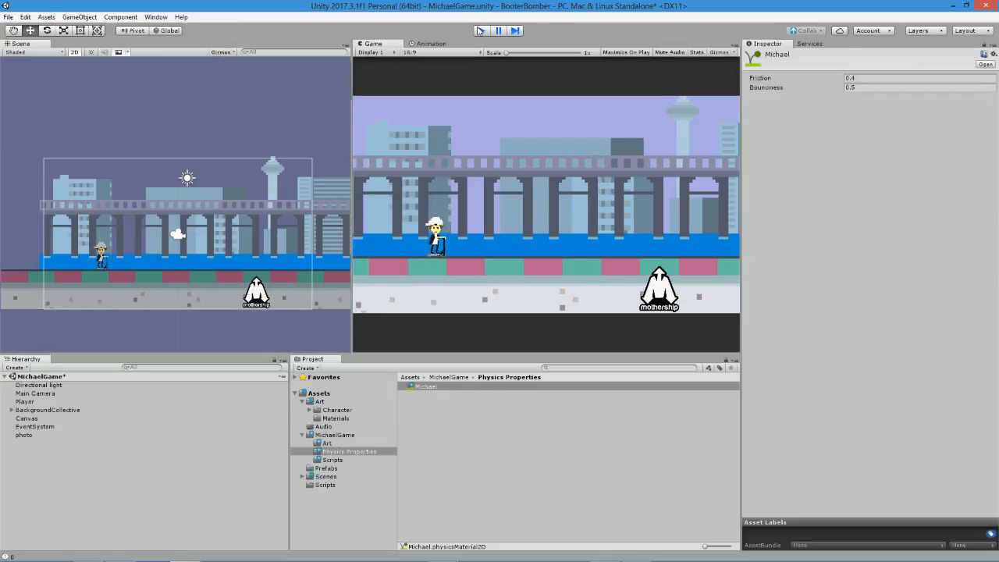
Switch to MonoDevelop and duplicate the OnCollisionEnter2D method directly below the original in FakiePlayerBehaviour.cs.
{"action": "key", "text": "alt+Tab"}
{"action": "left_click_drag", "start_coordinate": [173, 488], "coordinate": [167, 415]}
{"action": "key", "text": "ctrl+c"}
{"action": "left_click", "coordinate": [186, 476]}
{"action": "key", "text": "BackSpace"}
{"action": "key", "text": "BackSpace"}
{"action": "key", "text": "BackSpace"}
{"action": "key", "text": "Down"}
{"action": "key", "text": "Return"}
{"action": "key", "text": "ctrl+v"}
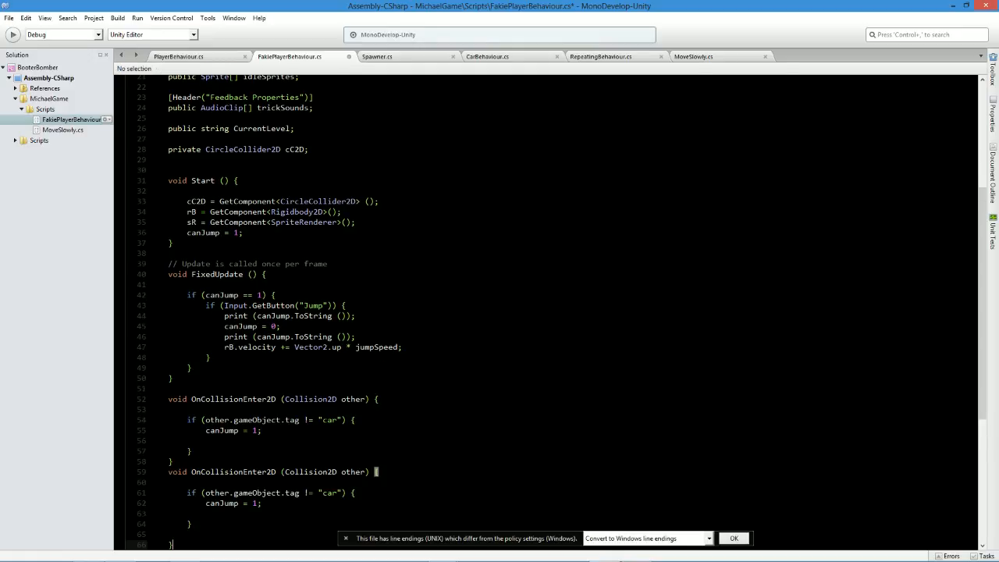
Save the script and turn the duplicated method into OnCollisionExit2D, setting canJump to 0 in it.
{"action": "key", "text": "ctrl+s"}
{"action": "double_click", "coordinate": [256, 502]}
{"action": "type", "text": "0"}
{"action": "left_click_drag", "start_coordinate": [247, 472], "coordinate": [268, 471]}
{"action": "type", "text": "Exit"}
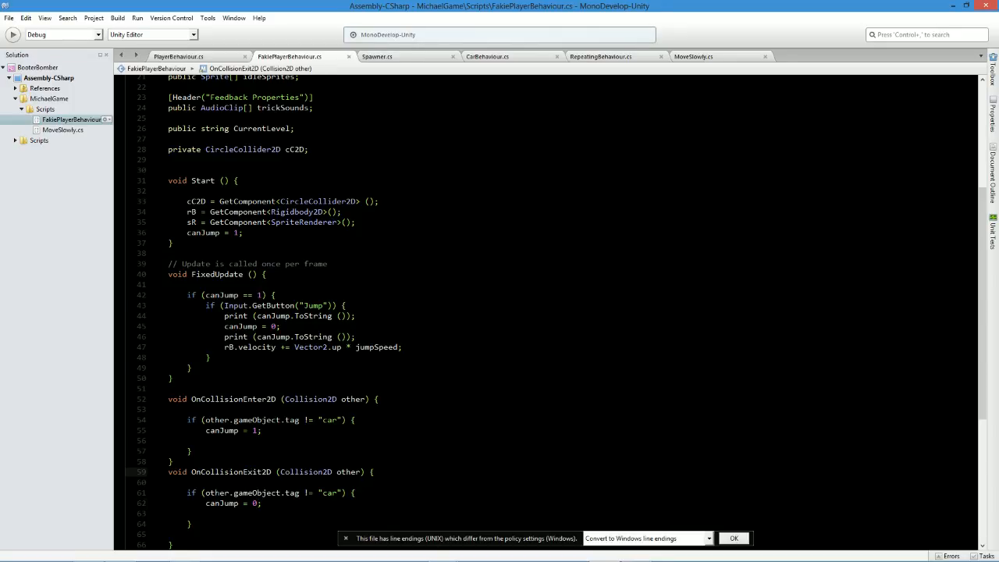
Remove the blank line between the header and the if statement in both OnCollisionExit2D and OnCollisionEnter2D.
{"action": "left_click", "coordinate": [188, 482]}
{"action": "key", "text": "BackSpace"}
{"action": "key", "text": "BackSpace"}
{"action": "left_click", "coordinate": [149, 409]}
{"action": "key", "text": "BackSpace"}
Switch to Unity, play-test the Player's jump several times, and stop the play test.
{"action": "key", "text": "alt+Tab"}
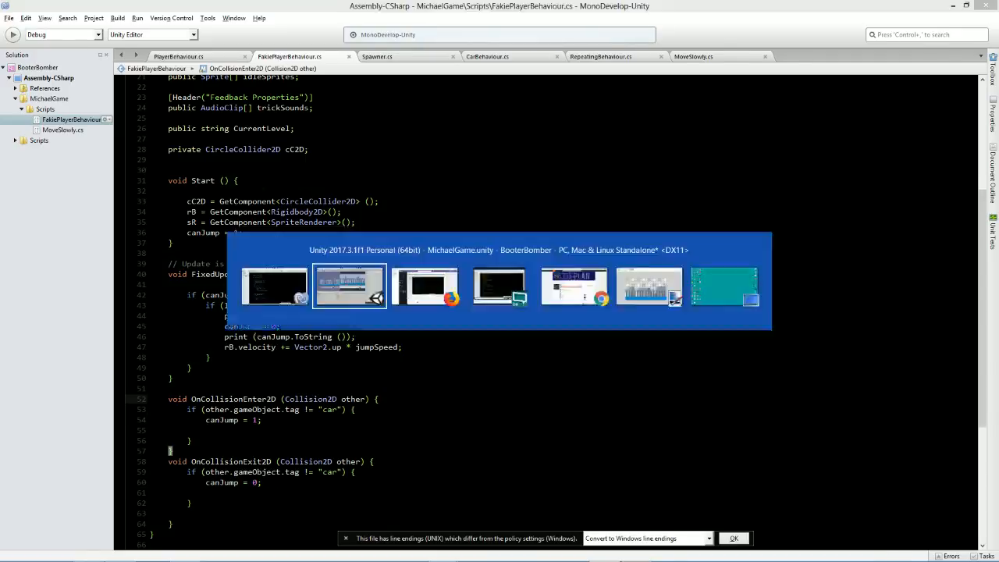
{"action": "left_click", "coordinate": [483, 31]}
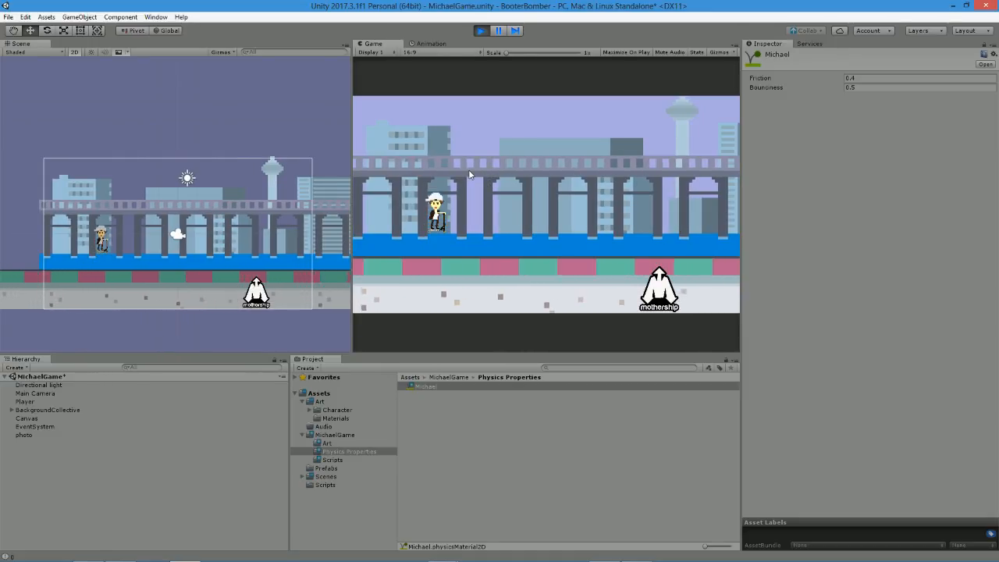
{"action": "key", "text": "space"}
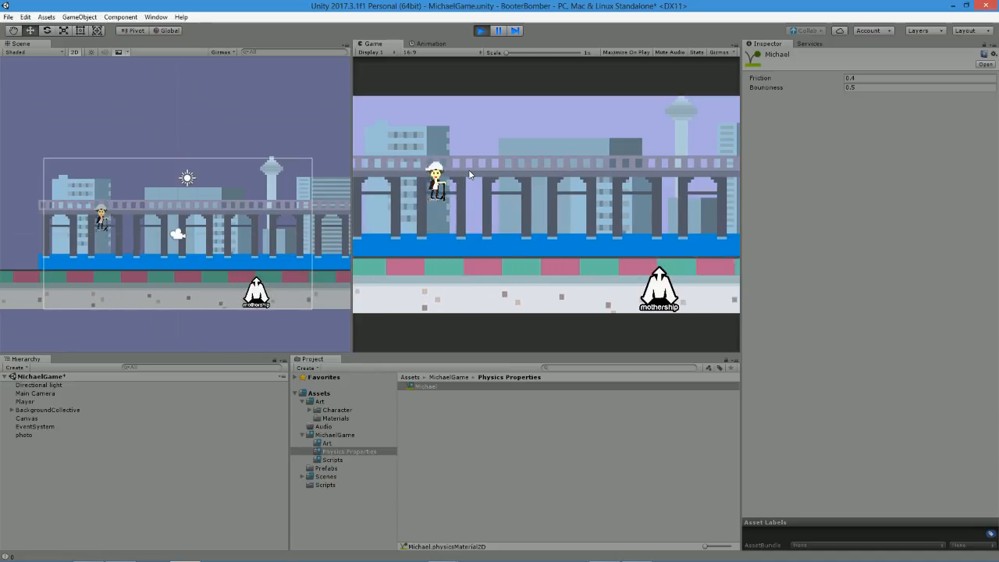
{"action": "key", "text": "space"}
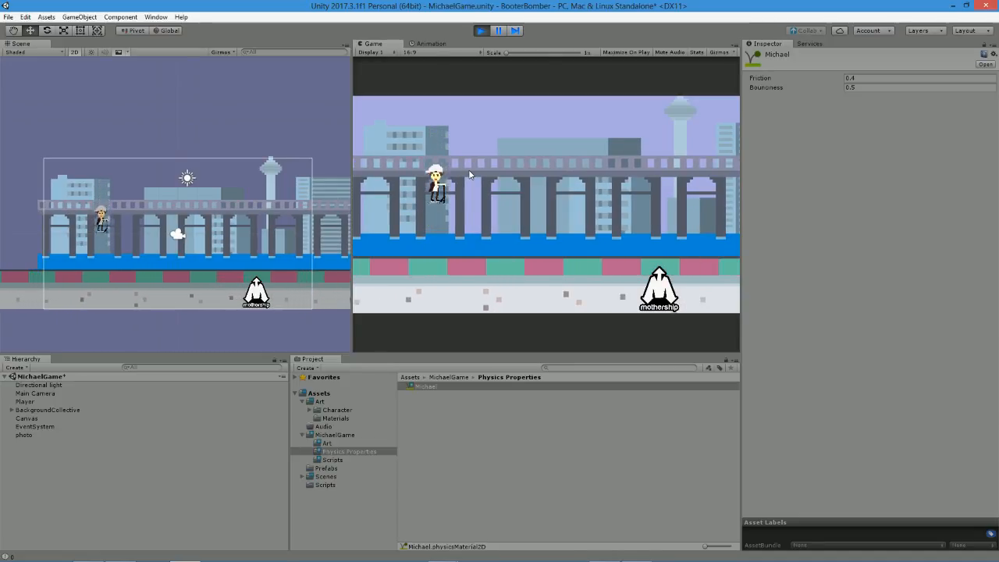
{"action": "key", "text": "space"}
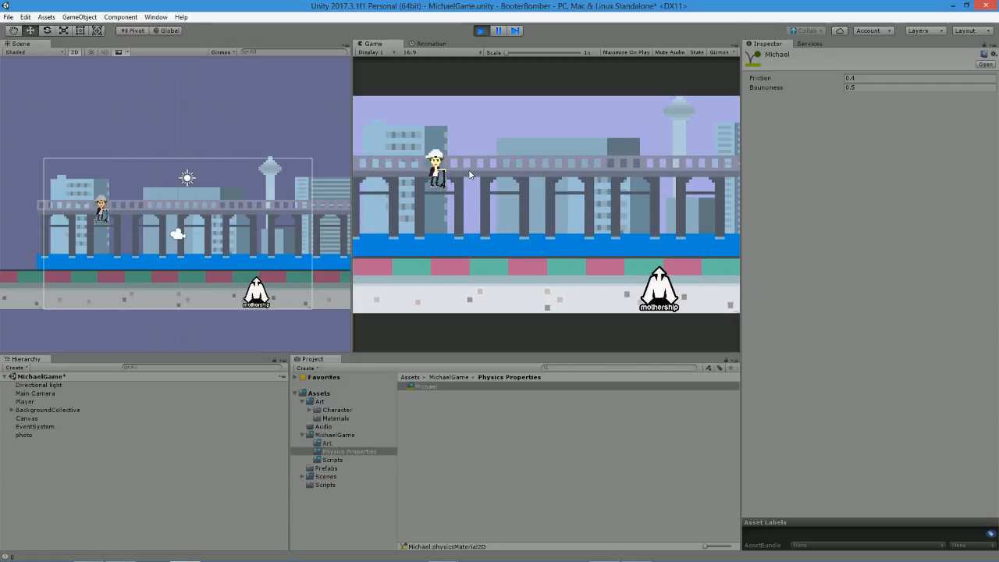
{"action": "key", "text": "space"}
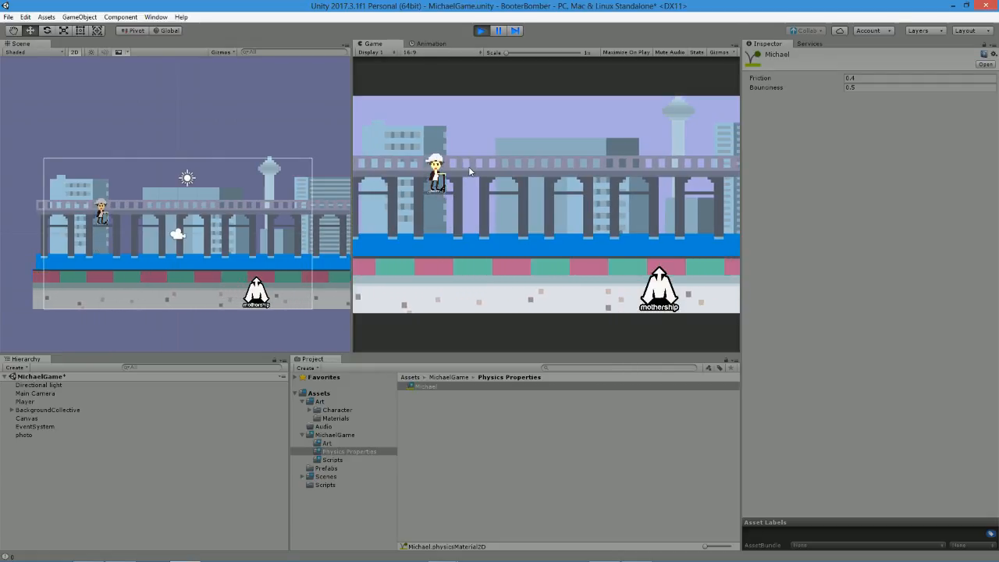
{"action": "left_click", "coordinate": [484, 33]}
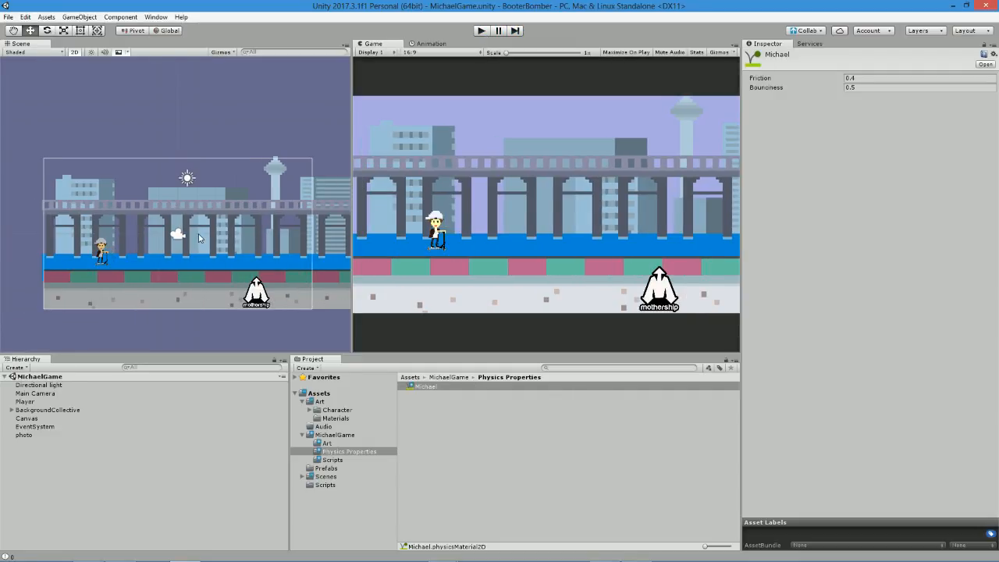
Create a Particle System object in the scene and move it horizontally to the Player's feet at X -3.77.
{"action": "middle_click_drag", "start_coordinate": [210, 249], "coordinate": [246, 241]}
{"action": "scroll", "coordinate": [246, 241], "scroll_direction": "up", "scroll_amount": 4}
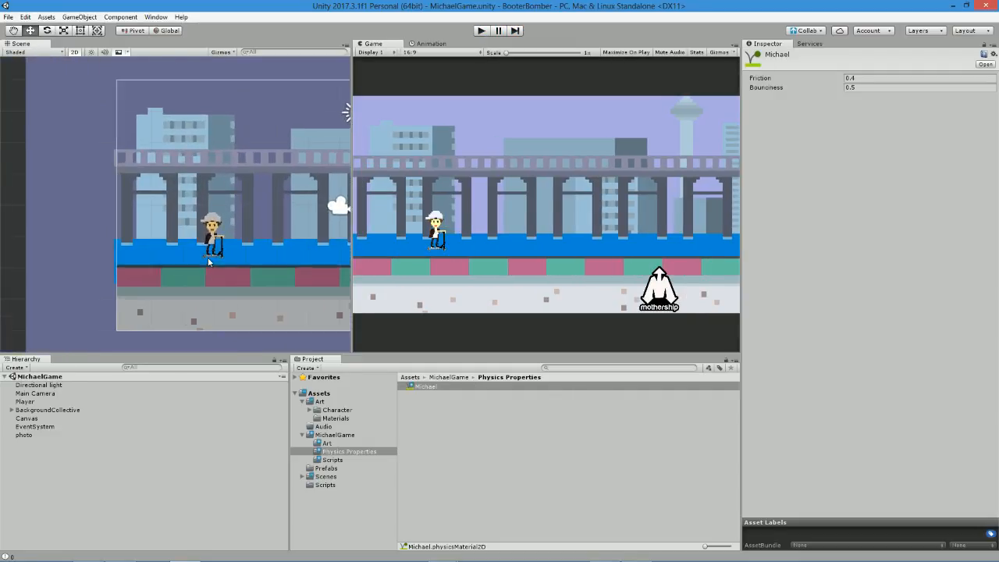
{"action": "left_click", "coordinate": [242, 478]}
{"action": "left_click", "coordinate": [88, 18]}
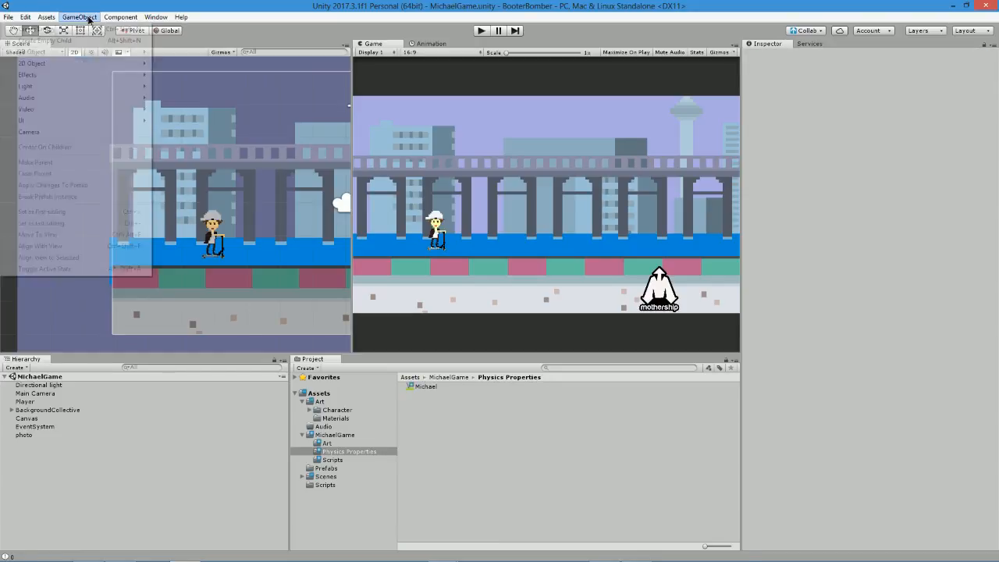
{"action": "mouse_move", "coordinate": [43, 84]}
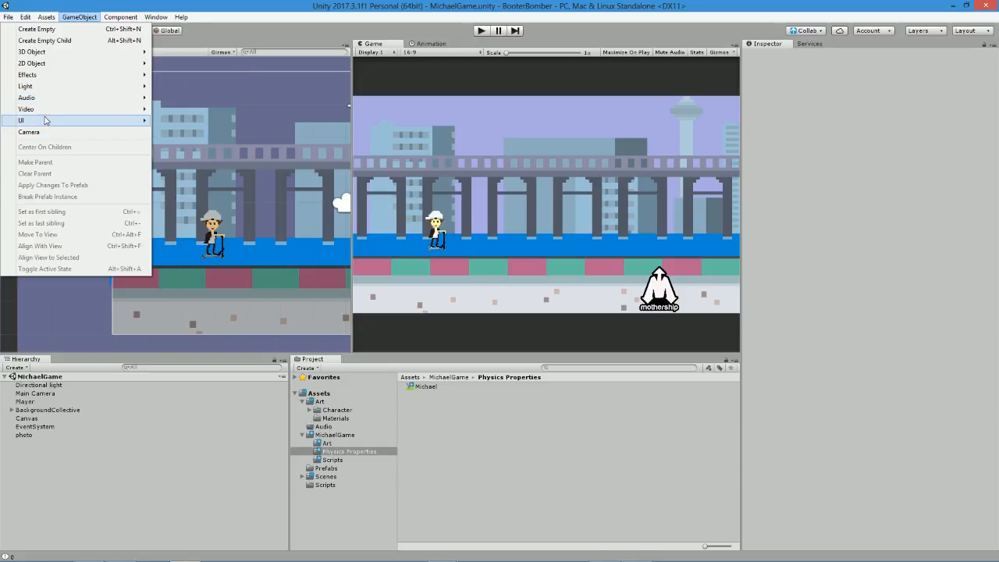
{"action": "left_click", "coordinate": [174, 76]}
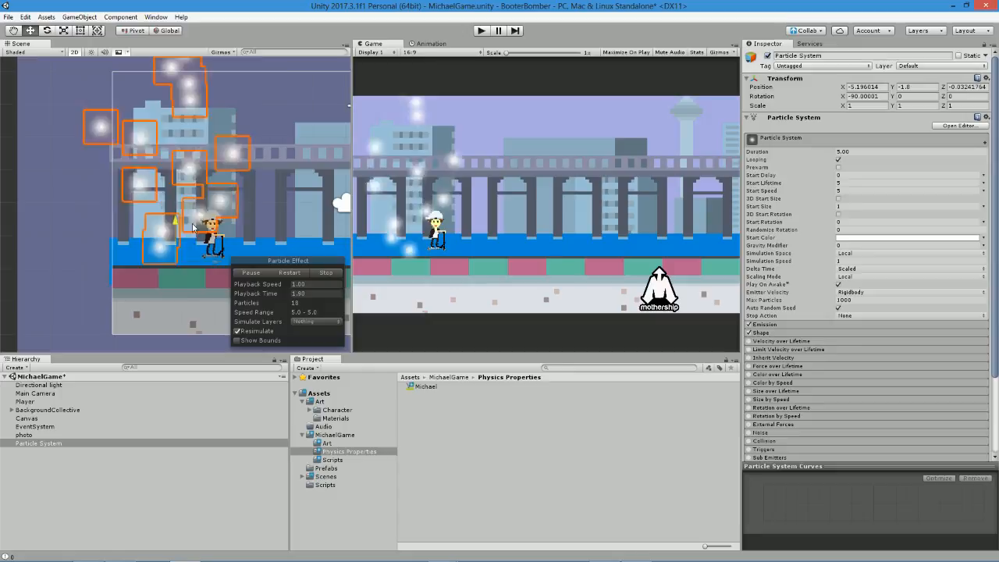
{"action": "left_click_drag", "start_coordinate": [216, 263], "coordinate": [262, 268]}
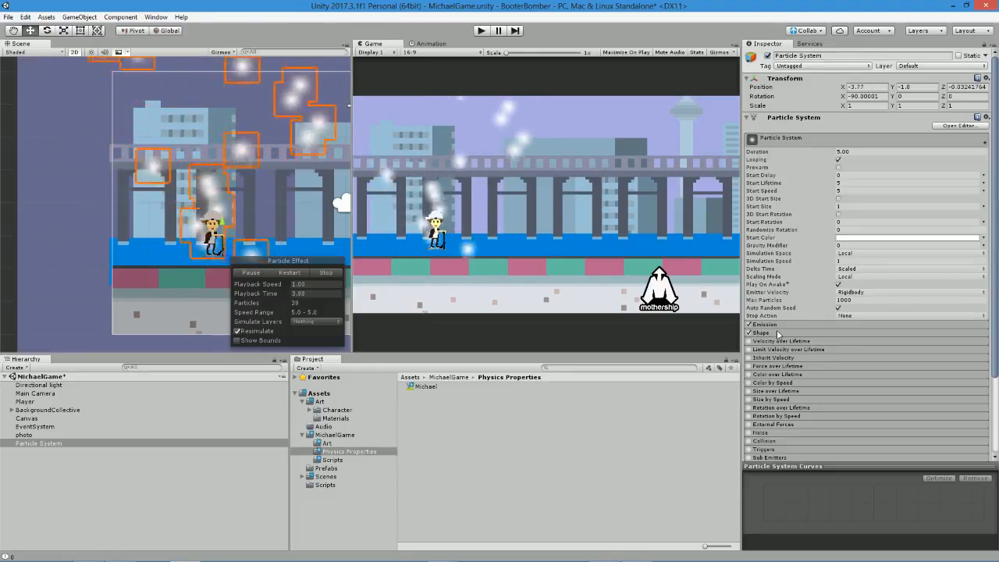
Change the Particle System's emitter Shape to Sphere.
{"action": "scroll", "coordinate": [777, 312], "scroll_direction": "down", "scroll_amount": 2}
{"action": "left_click", "coordinate": [776, 271]}
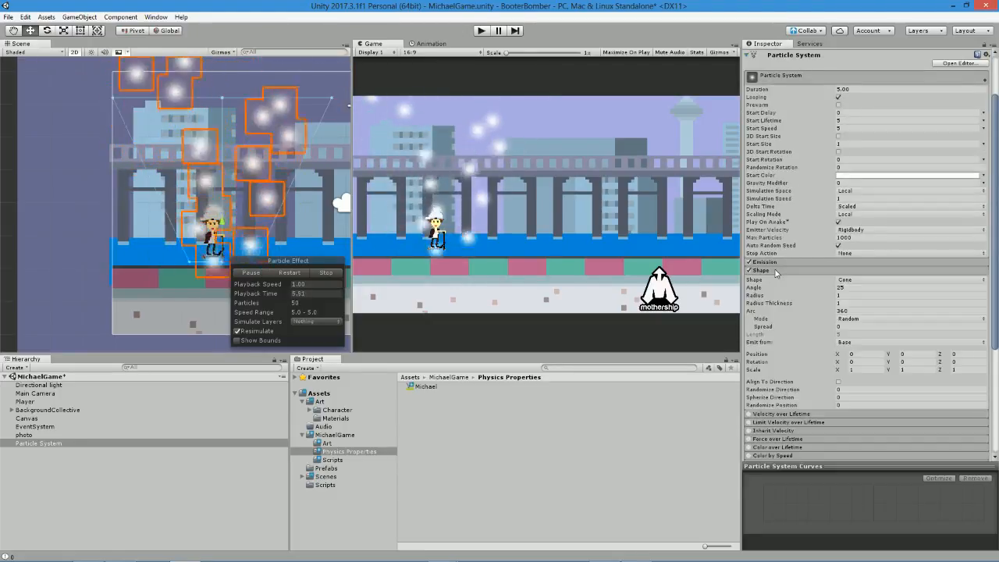
{"action": "left_click", "coordinate": [909, 279]}
{"action": "left_click", "coordinate": [870, 289]}
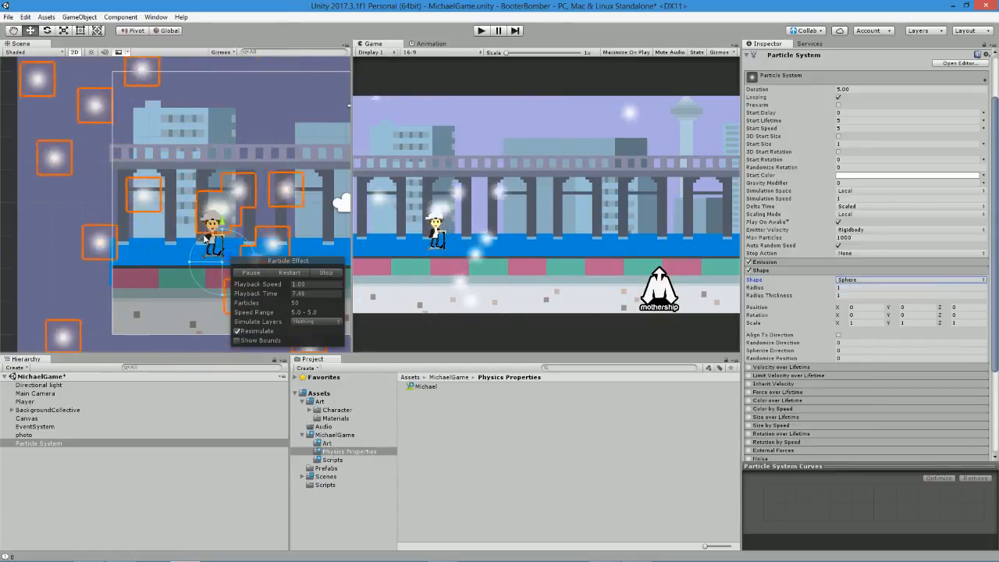
Set the Particle System's Start Speed to 1 and Max Particles to 15, and restart the effect preview.
{"action": "scroll", "coordinate": [205, 239], "scroll_direction": "down", "scroll_amount": 1}
{"action": "scroll", "coordinate": [205, 239], "scroll_direction": "up", "scroll_amount": 7}
{"action": "middle_click_drag", "start_coordinate": [168, 279], "coordinate": [130, 196]}
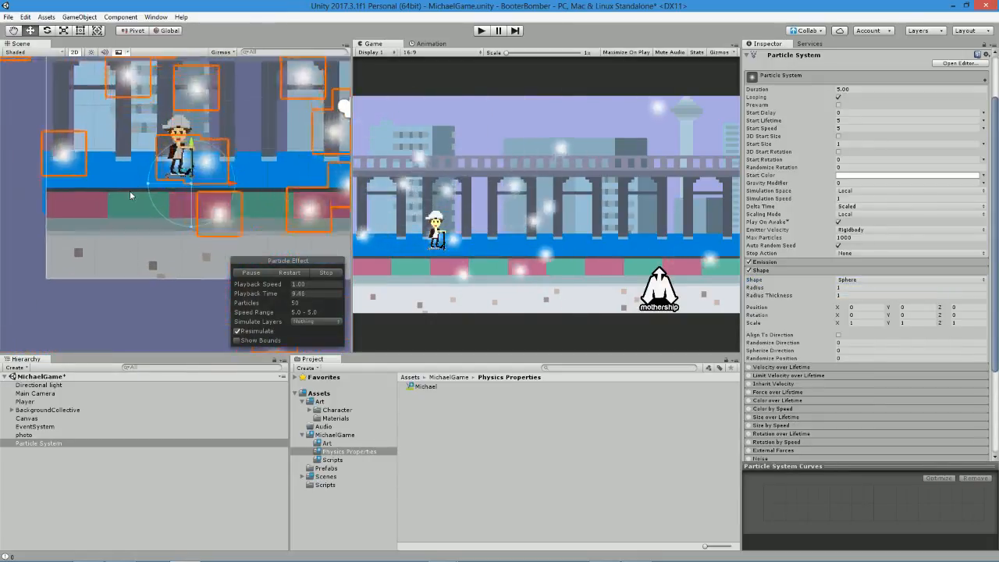
{"action": "scroll", "coordinate": [165, 176], "scroll_direction": "up", "scroll_amount": 2}
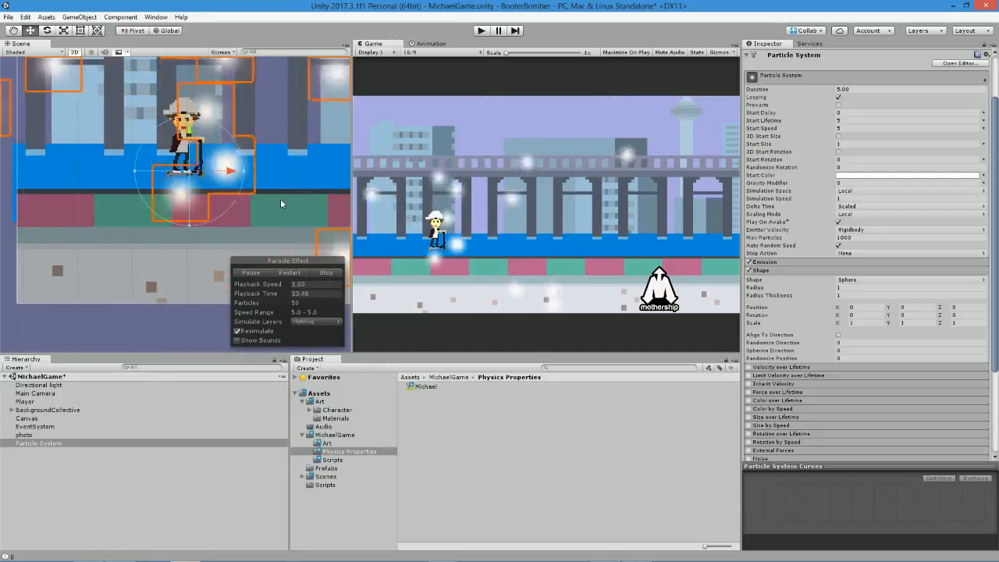
{"action": "left_click", "coordinate": [858, 128]}
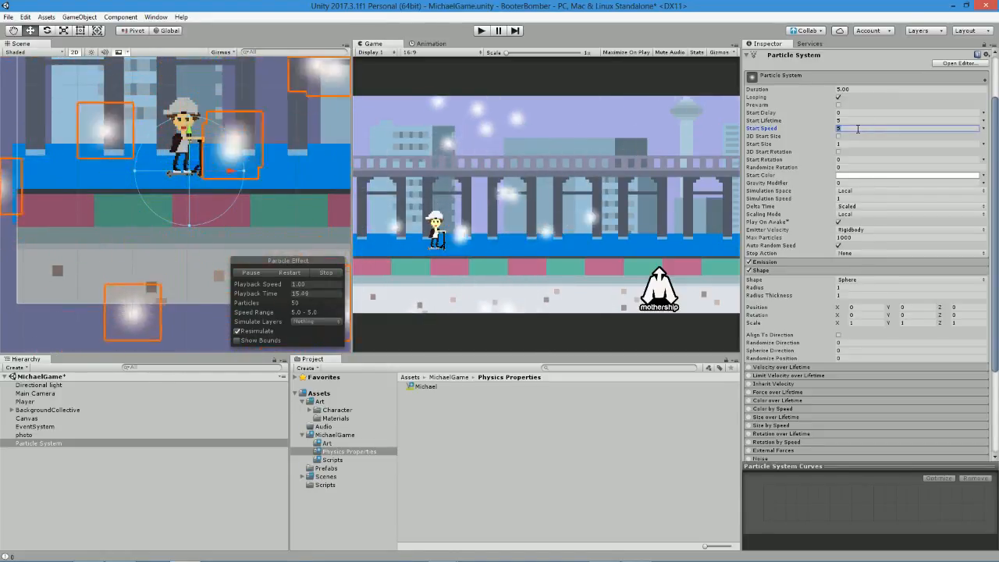
{"action": "type", "text": "1"}
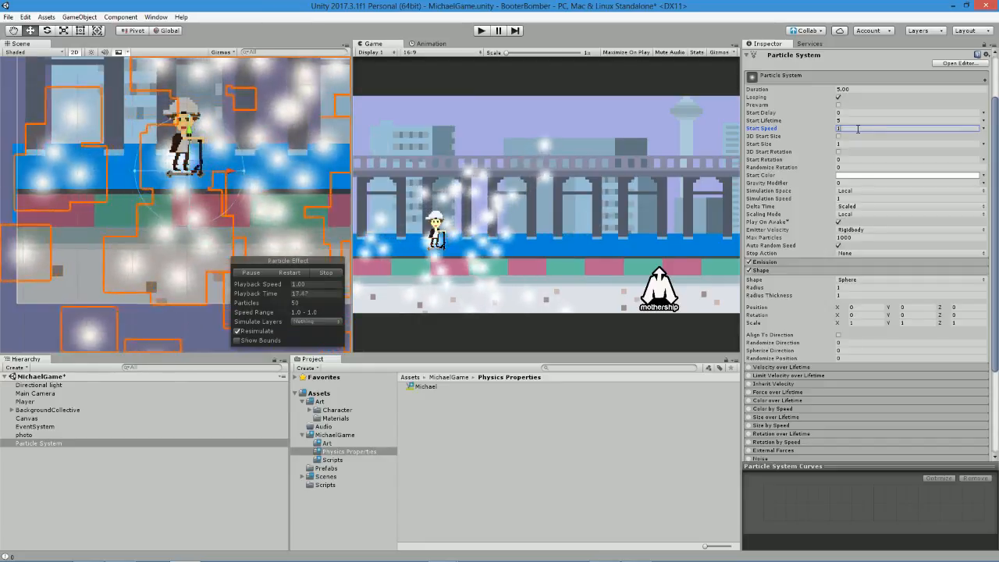
{"action": "left_click", "coordinate": [808, 270]}
{"action": "left_click", "coordinate": [862, 237]}
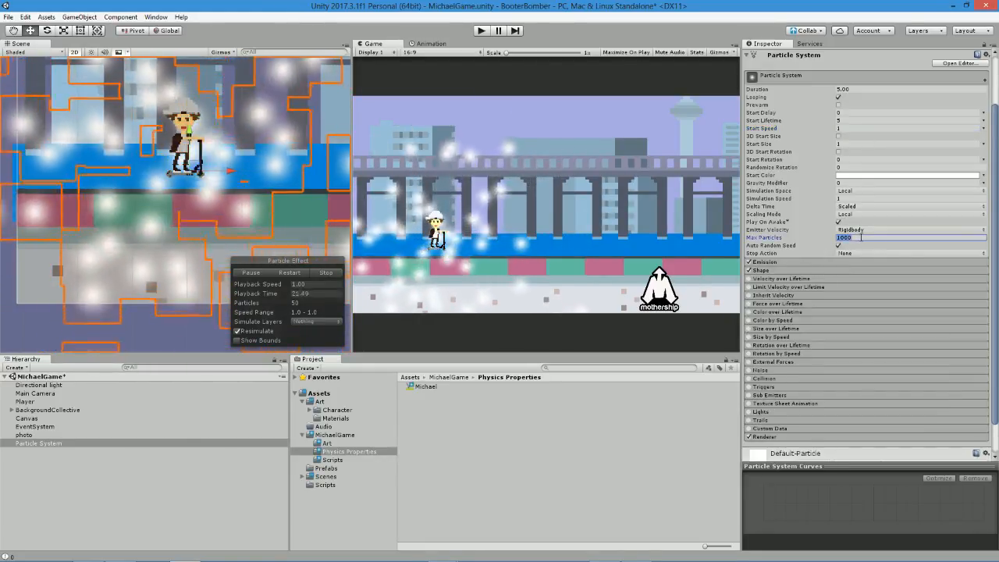
{"action": "type", "text": "15"}
{"action": "left_click", "coordinate": [289, 274]}
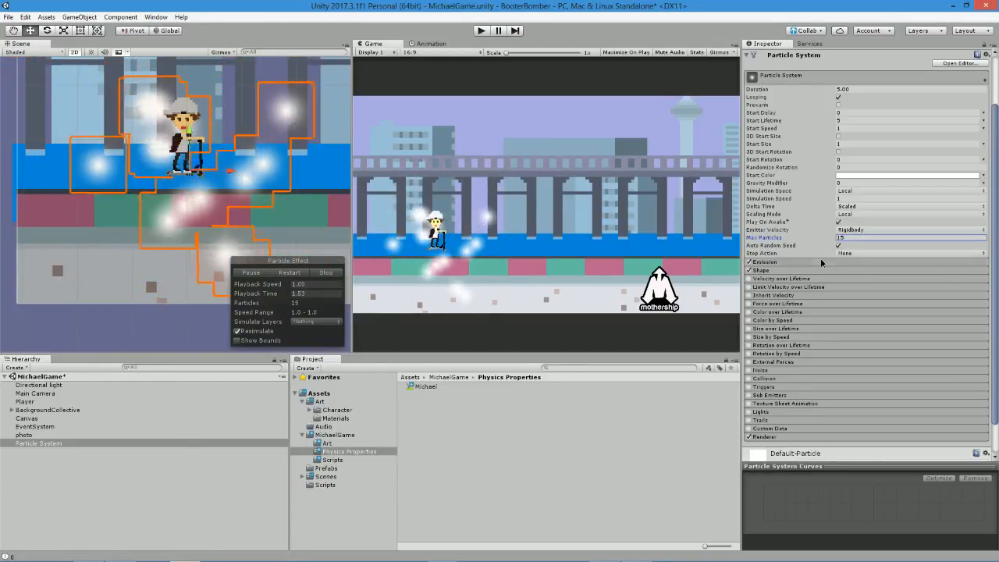
Add a burst to the Particle System's Emission settings and set Rate over Distance to 1.
{"action": "left_click", "coordinate": [839, 266]}
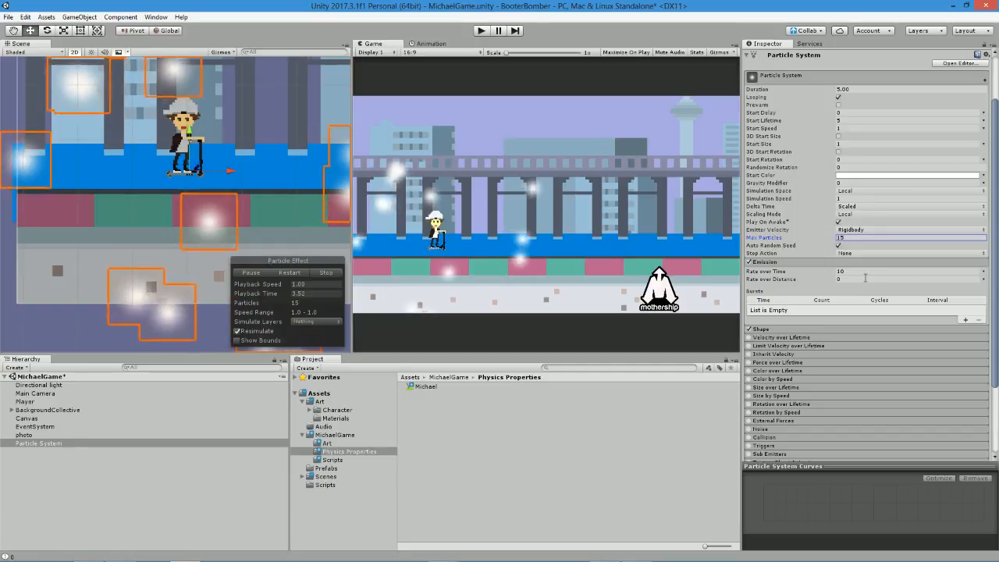
{"action": "left_click", "coordinate": [965, 320]}
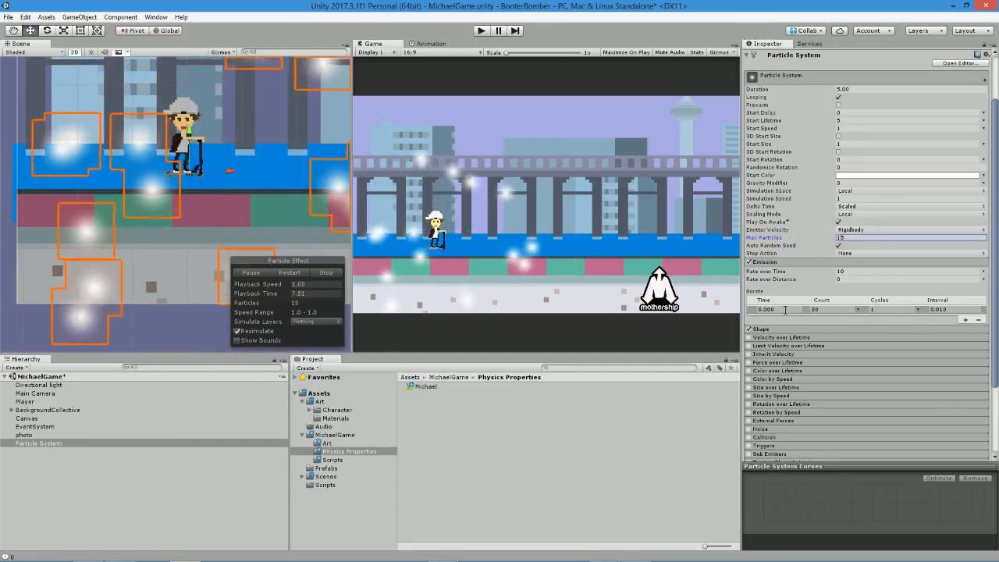
{"action": "left_click", "coordinate": [853, 279]}
{"action": "type", "text": "1"}
Set the Particle System's Duration and Start Lifetime to 1, turn off Looping, and preview the effect.
{"action": "left_click", "coordinate": [857, 90]}
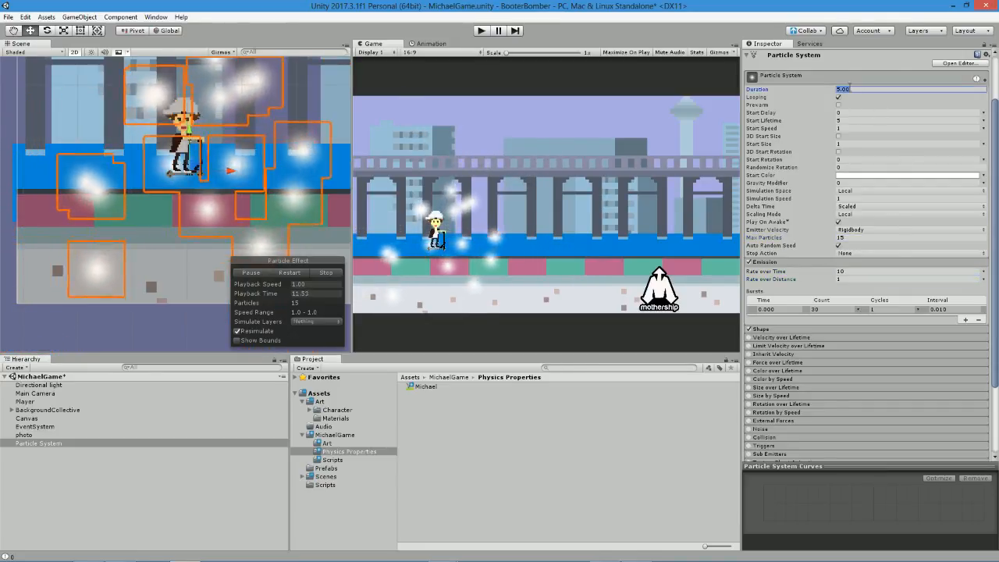
{"action": "type", "text": "1"}
{"action": "left_click", "coordinate": [859, 121]}
{"action": "type", "text": "1"}
{"action": "left_click", "coordinate": [839, 97]}
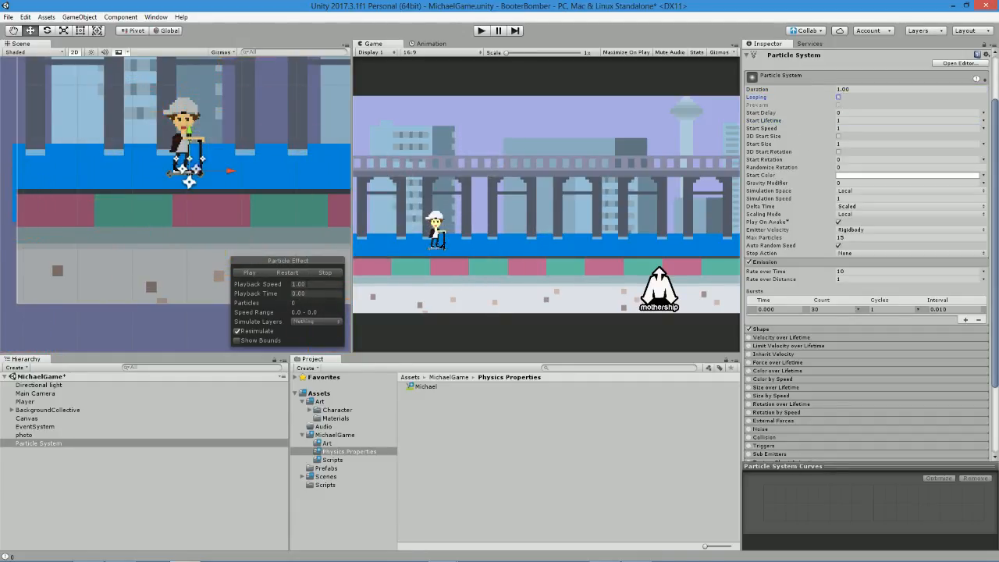
{"action": "left_click", "coordinate": [259, 272]}
{"action": "left_click", "coordinate": [256, 278]}
Shrink the sphere emitter's radius at the Player's feet to about 0.12, previewing the particle effect between adjustments.
{"action": "scroll", "coordinate": [231, 165], "scroll_direction": "up", "scroll_amount": 8}
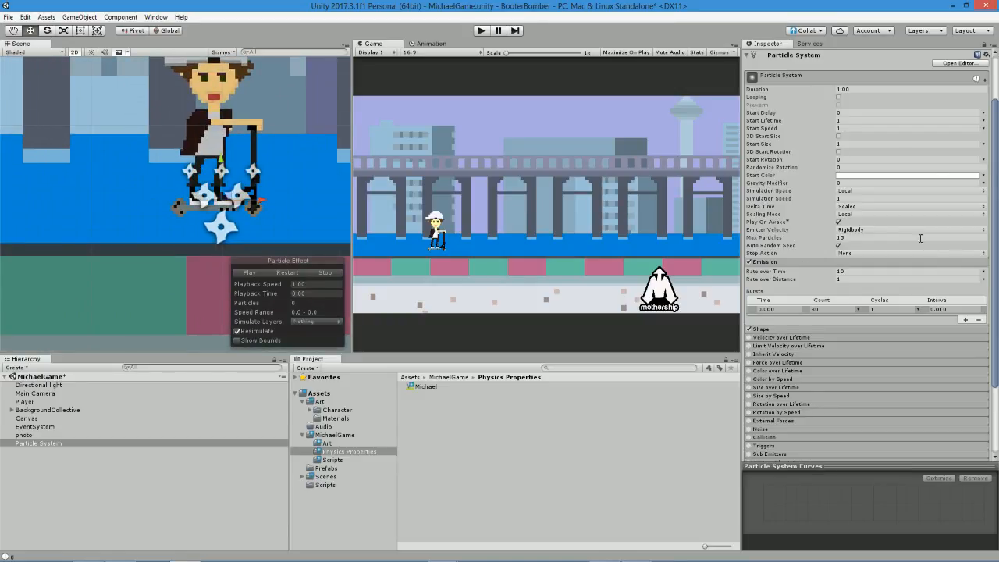
{"action": "left_click", "coordinate": [764, 329]}
{"action": "scroll", "coordinate": [31, 203], "scroll_direction": "down", "scroll_amount": 3}
{"action": "left_click_drag", "start_coordinate": [143, 209], "coordinate": [147, 208]}
{"action": "left_click", "coordinate": [251, 274]}
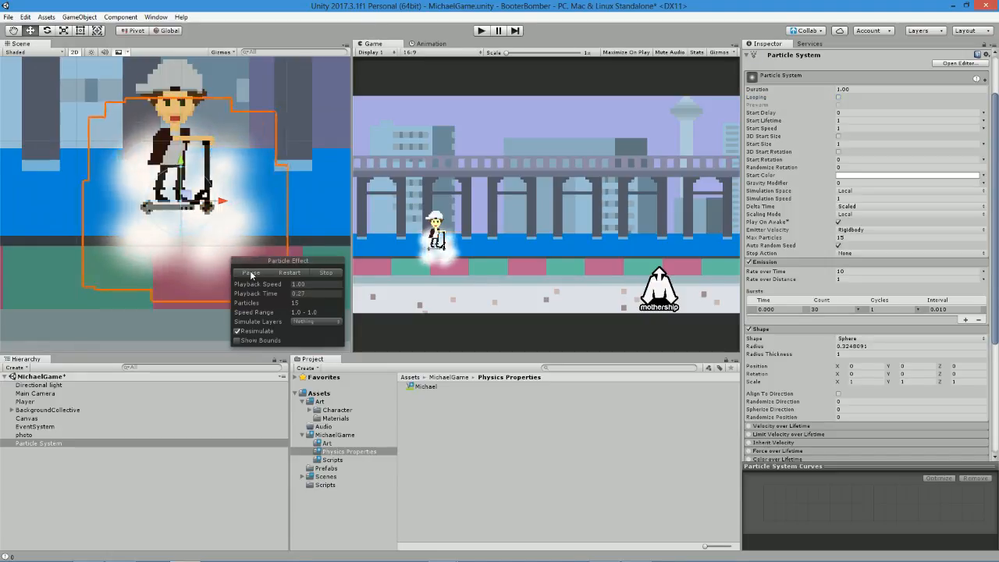
{"action": "left_click", "coordinate": [251, 274]}
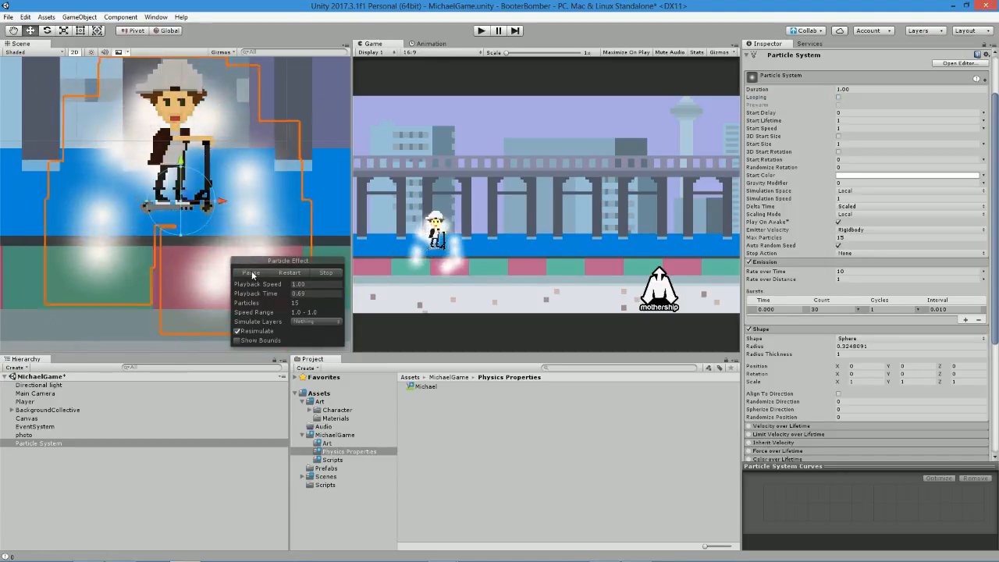
{"action": "left_click", "coordinate": [250, 274]}
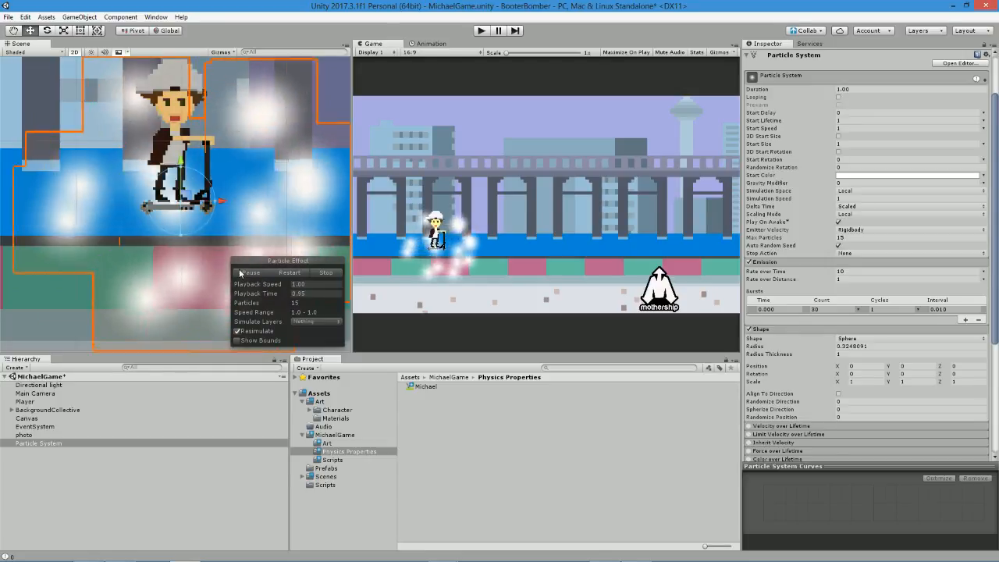
{"action": "left_click_drag", "start_coordinate": [159, 200], "coordinate": [168, 205]}
{"action": "left_click", "coordinate": [250, 273]}
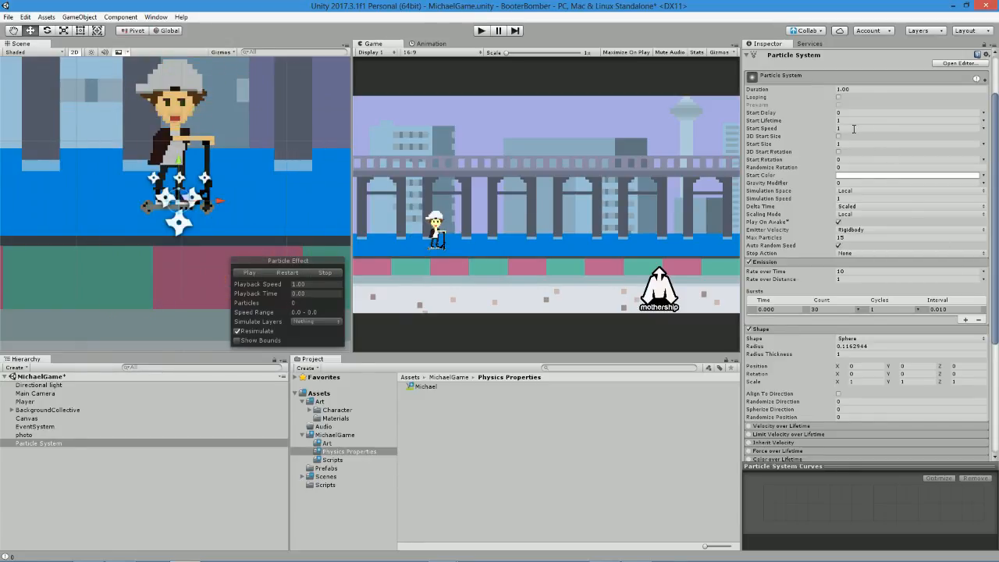
Set the Particle System's Start Speed and Start Size to 0.5, keeping 3D Start Size and 3D Start Rotation off, and preview the effect.
{"action": "left_click", "coordinate": [838, 136]}
{"action": "left_click", "coordinate": [846, 129]}
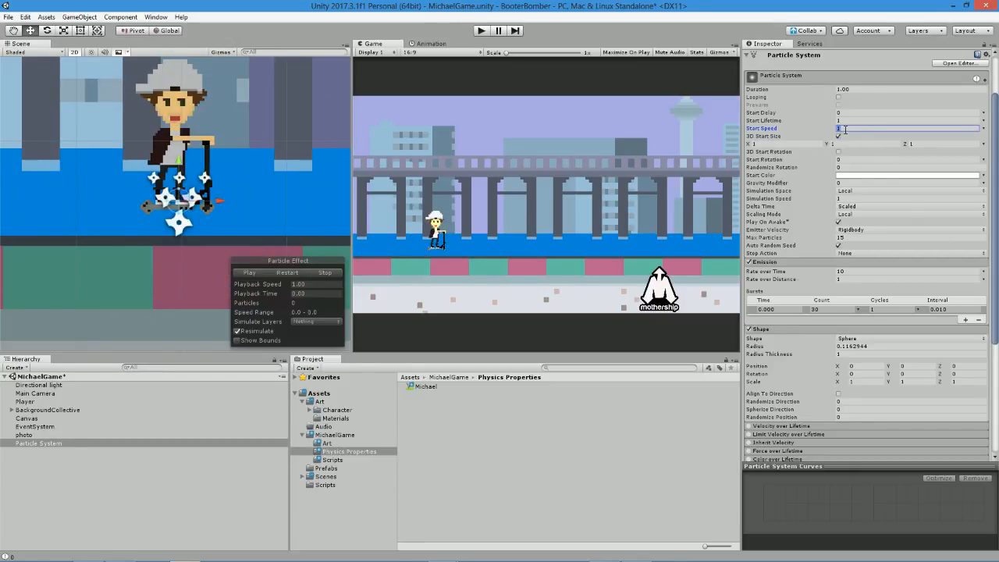
{"action": "left_click", "coordinate": [840, 136]}
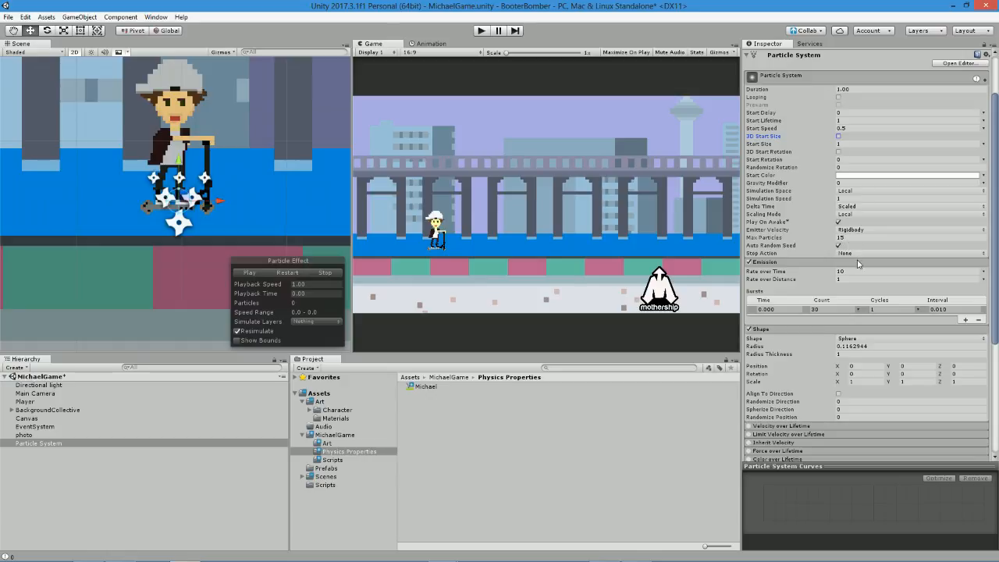
{"action": "left_click", "coordinate": [839, 136]}
{"action": "left_click", "coordinate": [839, 135]}
{"action": "left_click", "coordinate": [840, 151]}
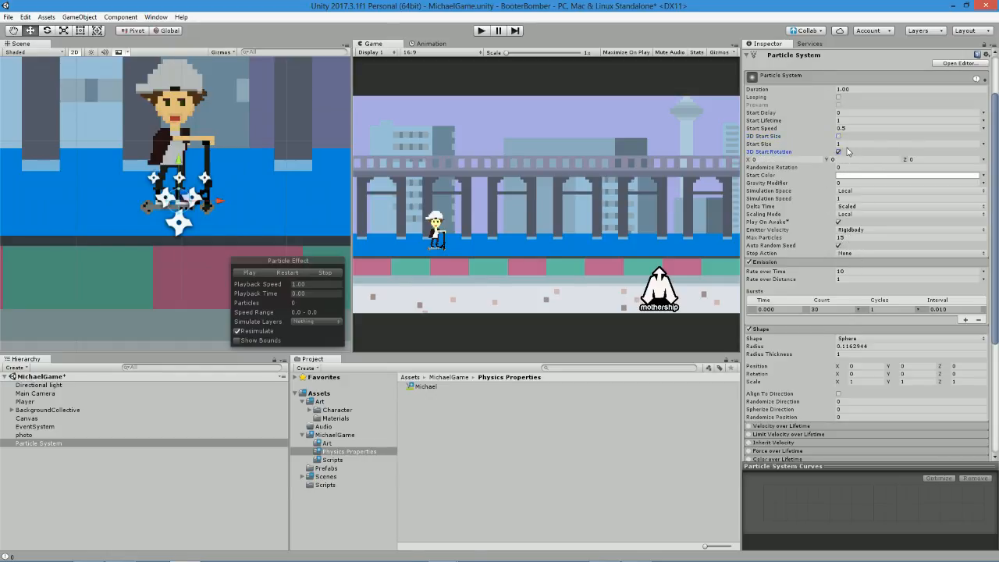
{"action": "left_click", "coordinate": [839, 152]}
{"action": "left_click", "coordinate": [843, 145]}
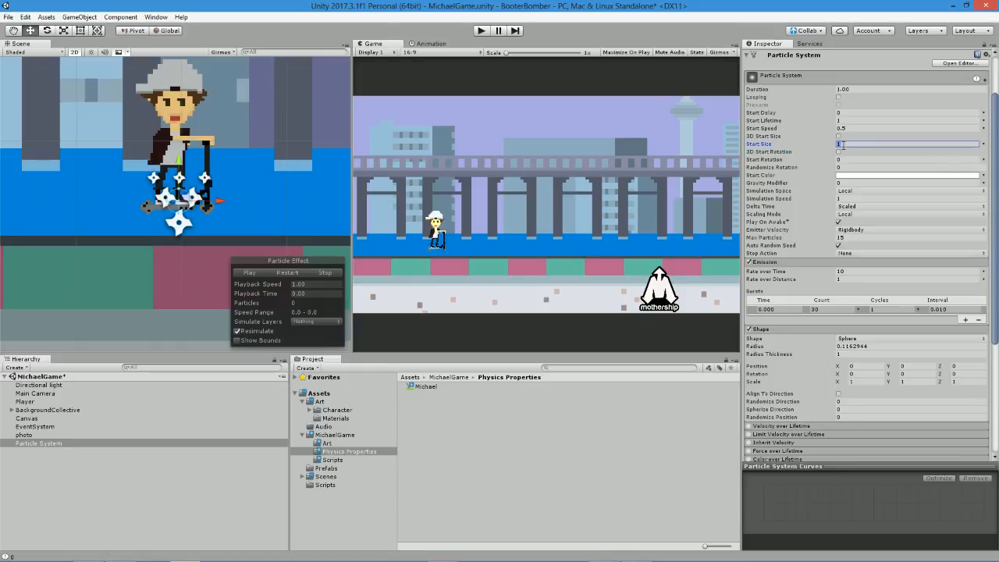
{"action": "left_click", "coordinate": [260, 272]}
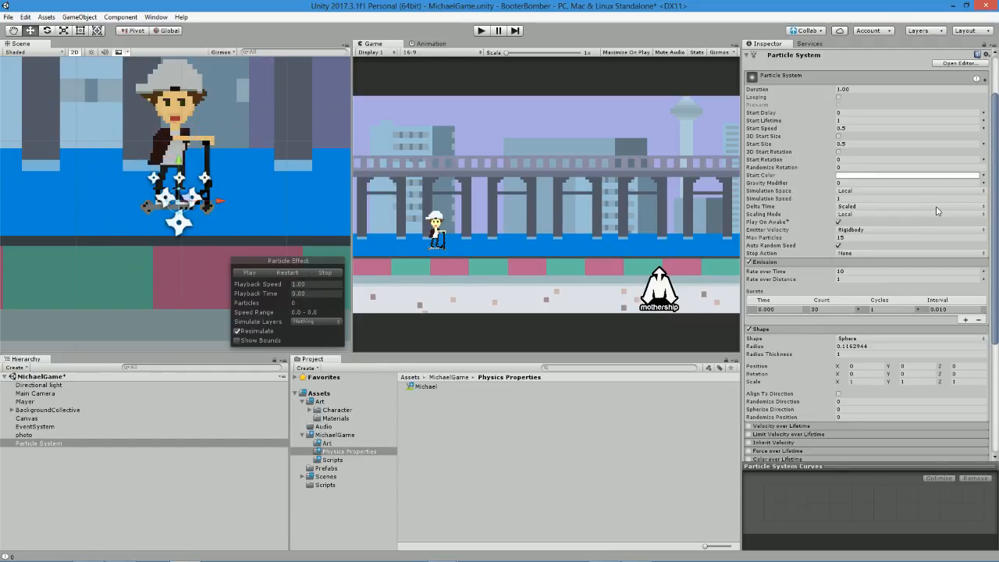
Lower the Particle System's Start Speed to 0.2 and replay the effect preview several times.
{"action": "left_click", "coordinate": [853, 130]}
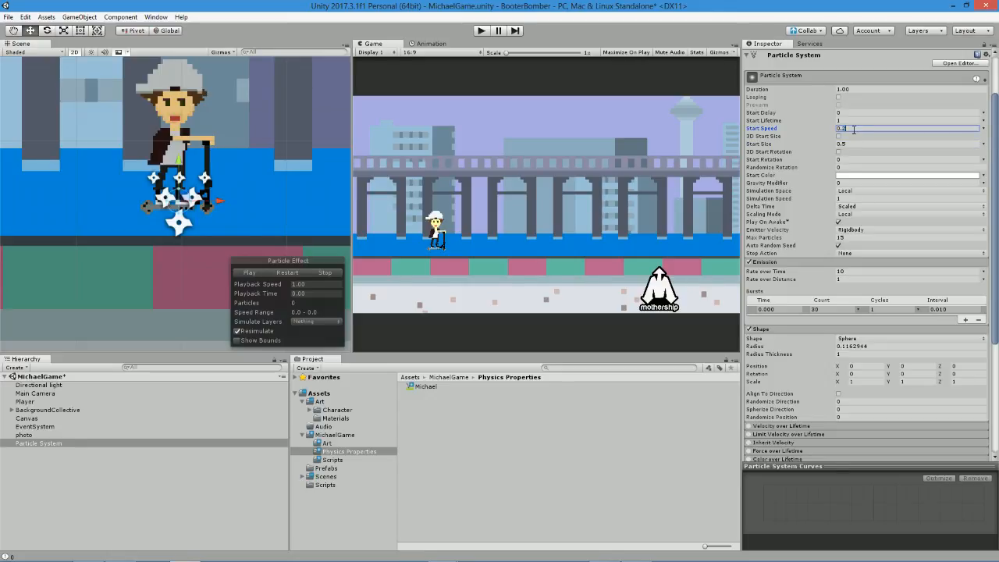
{"action": "type", "text": "0.2"}
{"action": "left_click", "coordinate": [250, 272]}
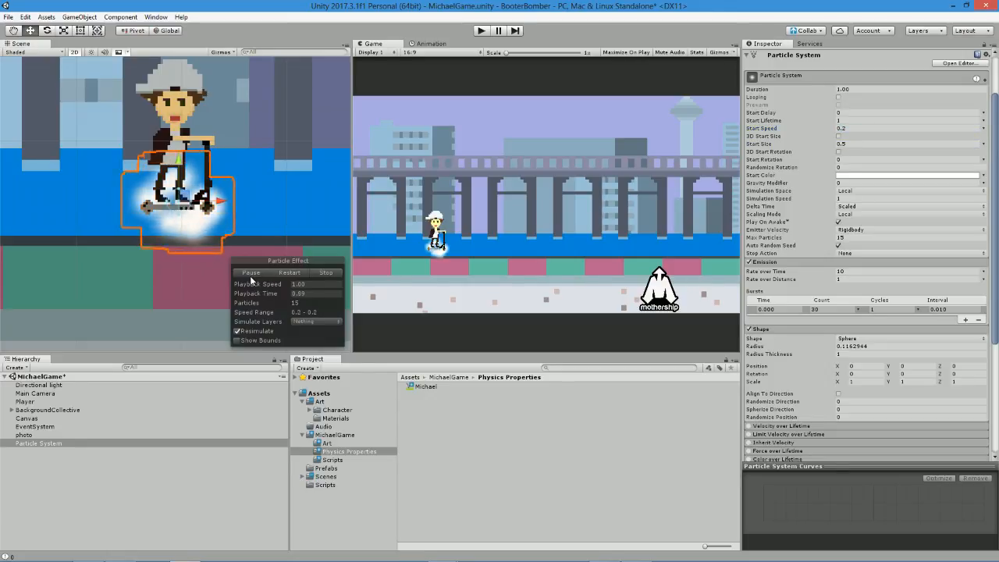
{"action": "left_click", "coordinate": [251, 275]}
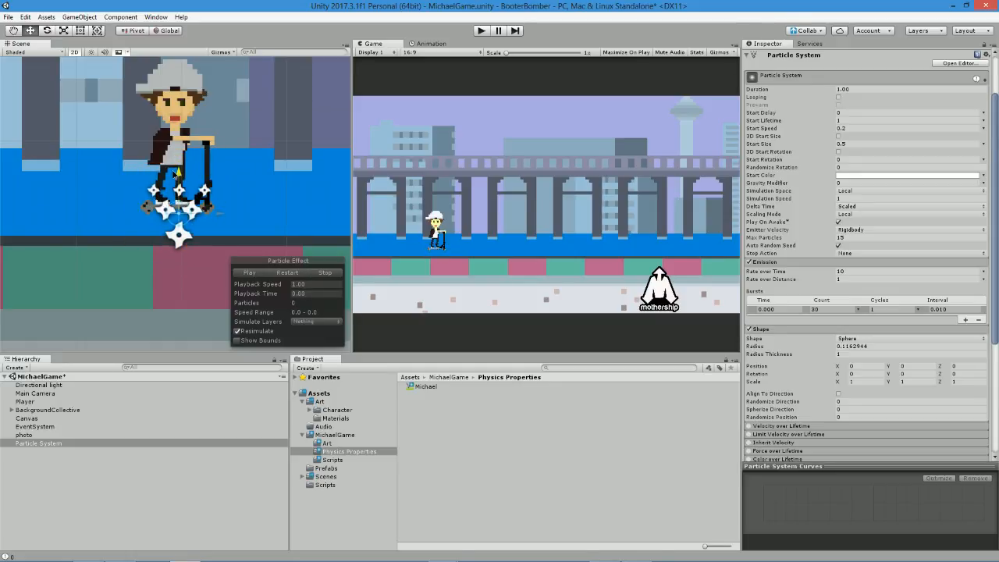
{"action": "left_click", "coordinate": [252, 274]}
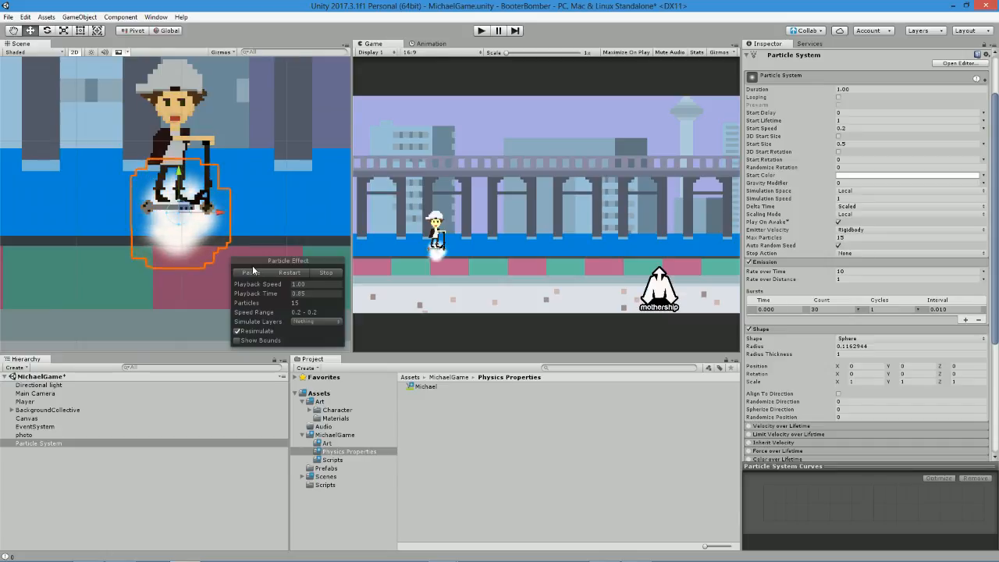
{"action": "left_click", "coordinate": [250, 272]}
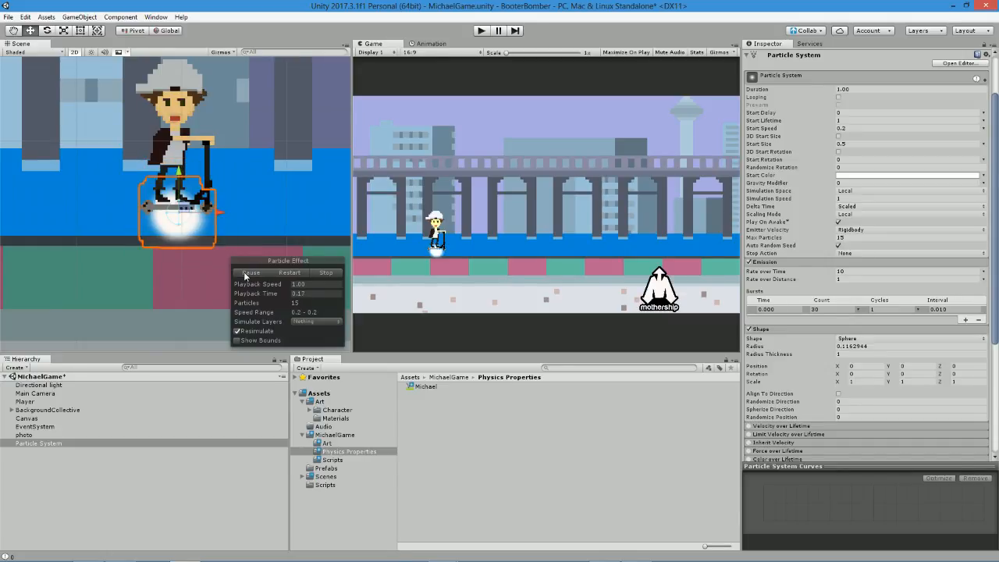
{"action": "left_click", "coordinate": [250, 274]}
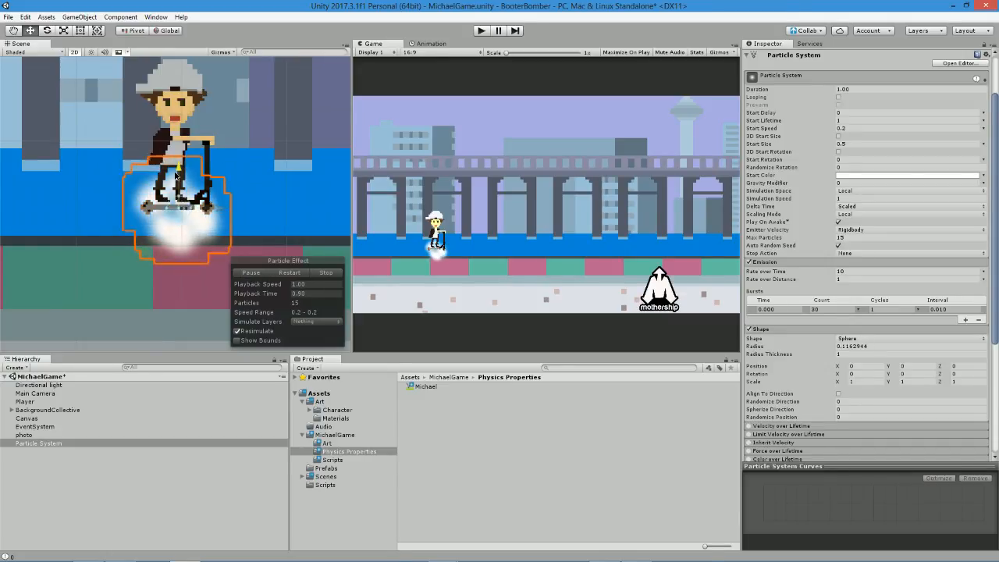
Set the burst's Cycles to 3 and the emission Rate over Time to 30, previewing the effect after each change.
{"action": "left_click", "coordinate": [815, 309]}
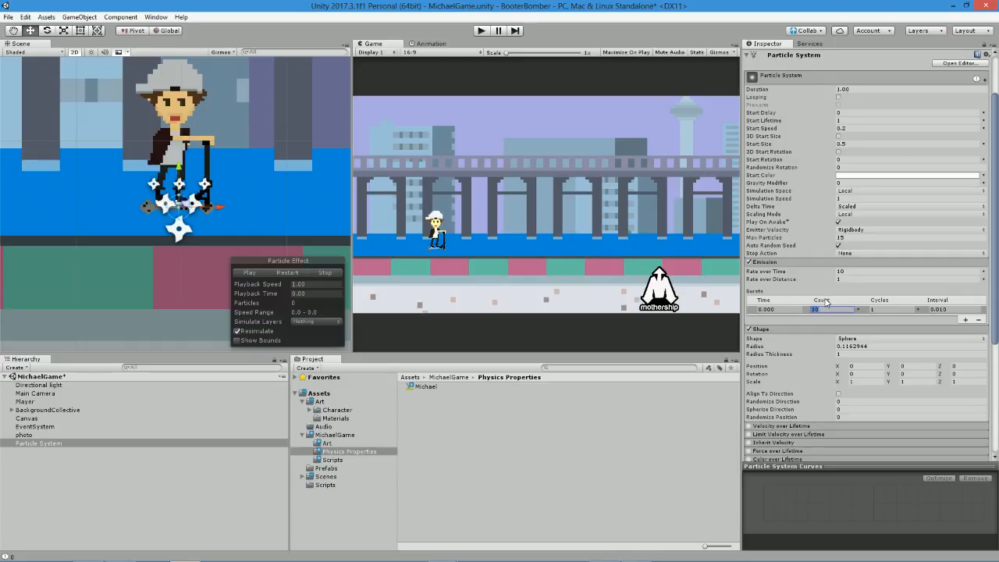
{"action": "left_click", "coordinate": [883, 313]}
{"action": "type", "text": "3"}
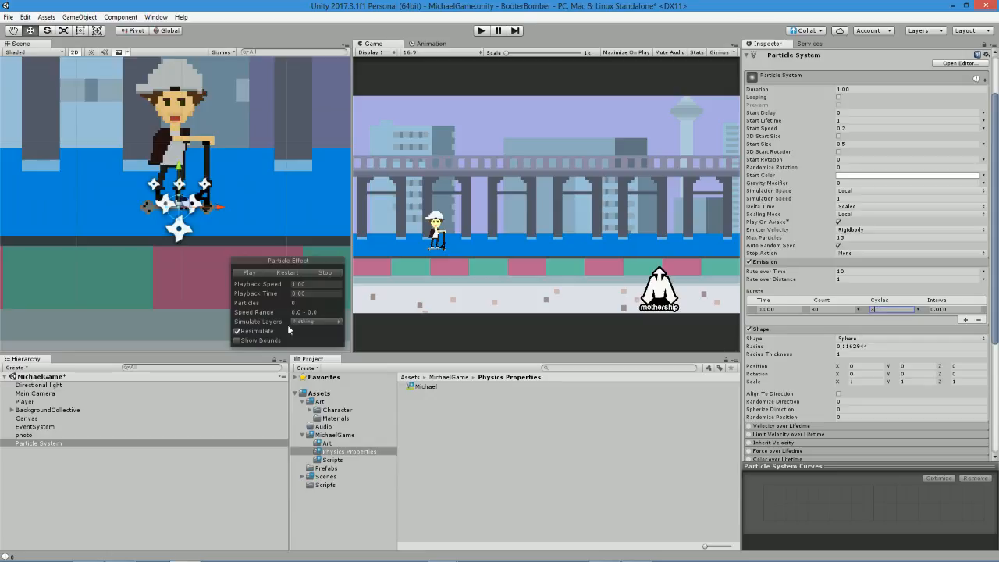
{"action": "left_click", "coordinate": [252, 274]}
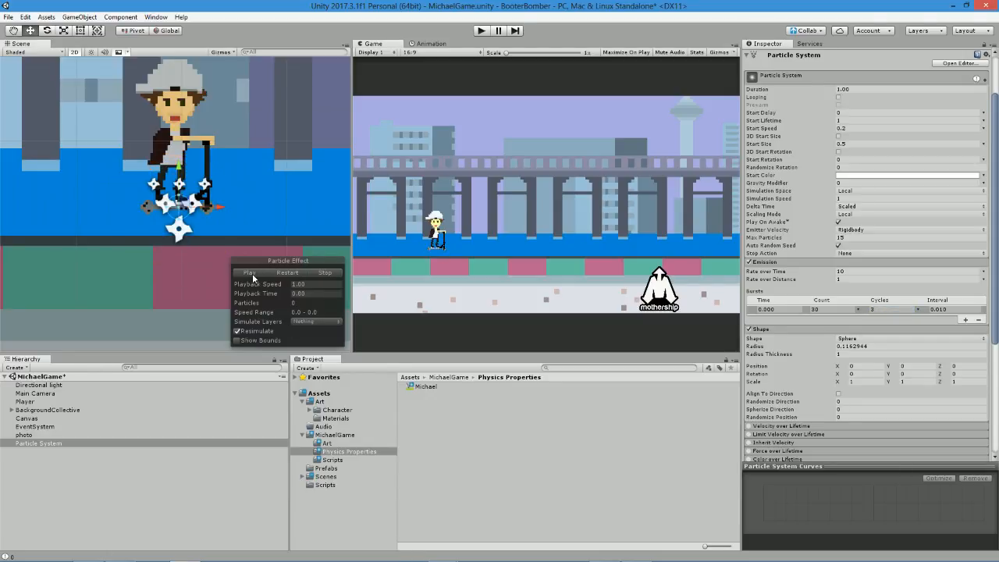
{"action": "left_click", "coordinate": [853, 271]}
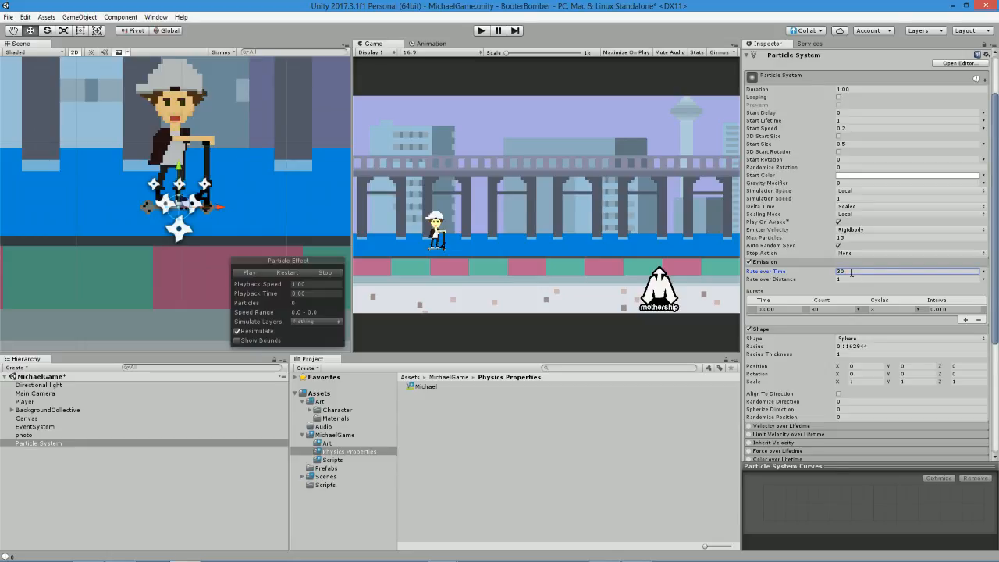
{"action": "left_click", "coordinate": [241, 273]}
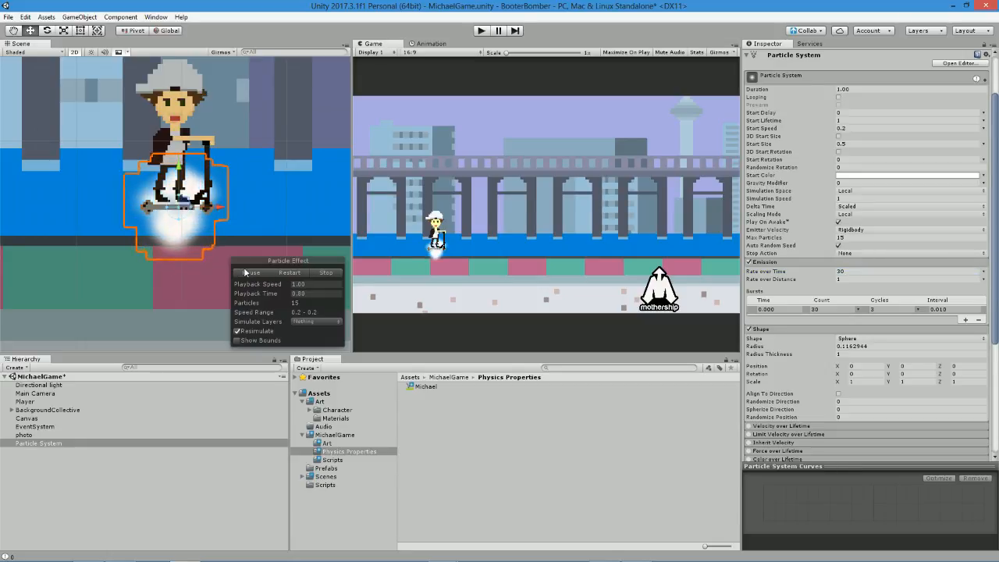
{"action": "left_click", "coordinate": [245, 273]}
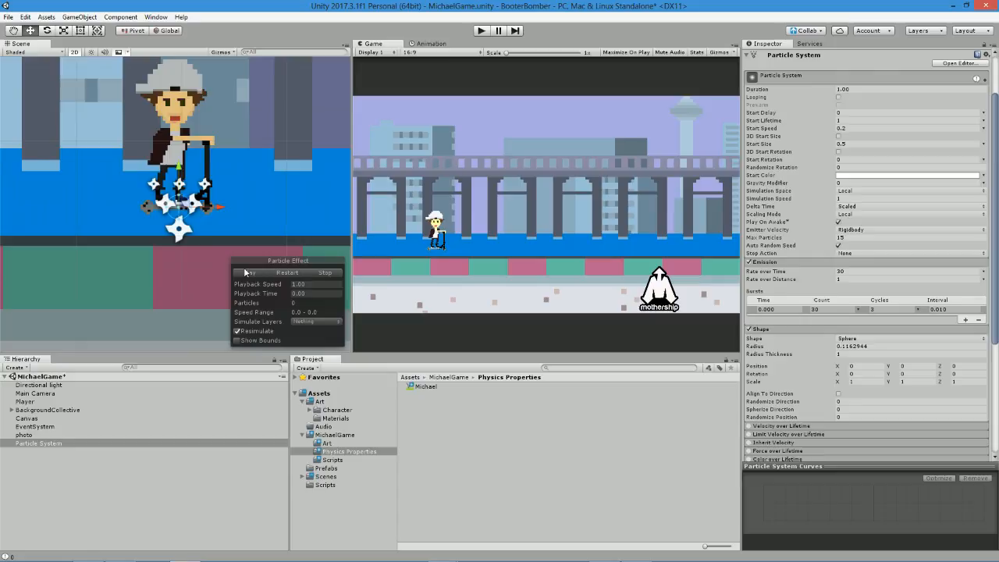
Enable the Color over Lifetime module on the Particle System, leaving Color by Speed off.
{"action": "scroll", "coordinate": [808, 357], "scroll_direction": "down", "scroll_amount": 5}
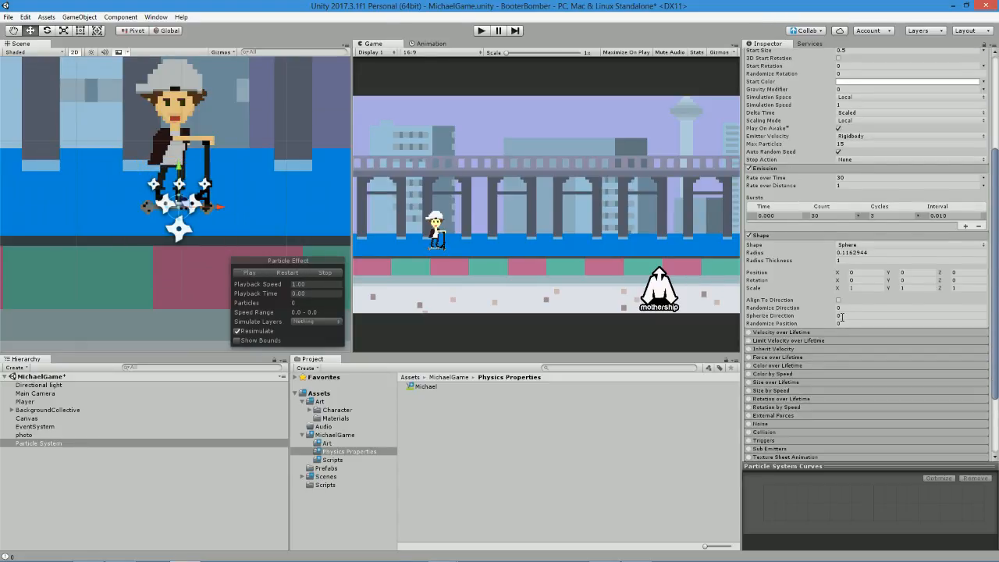
{"action": "left_click", "coordinate": [748, 313]}
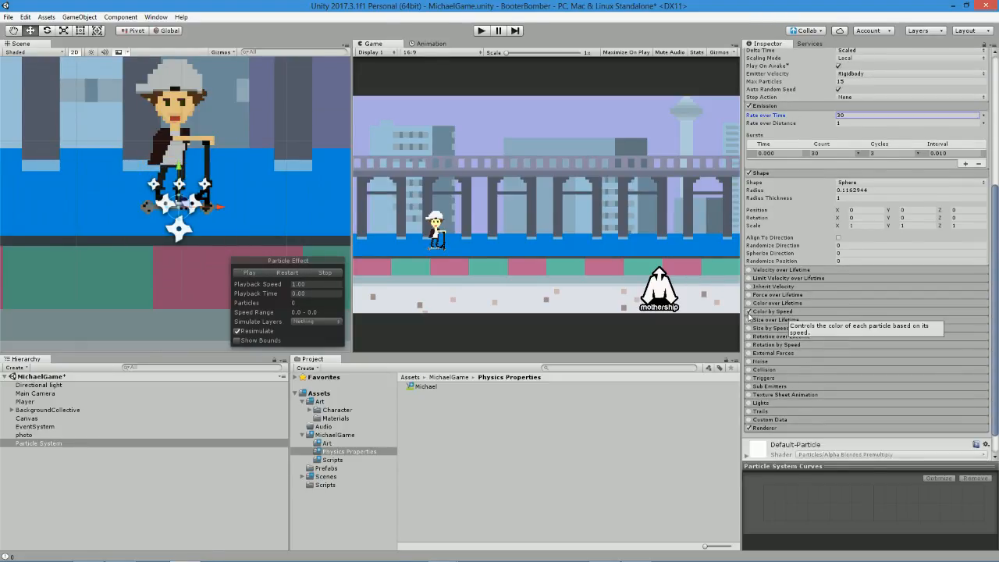
{"action": "left_click", "coordinate": [751, 312]}
{"action": "left_click", "coordinate": [755, 304]}
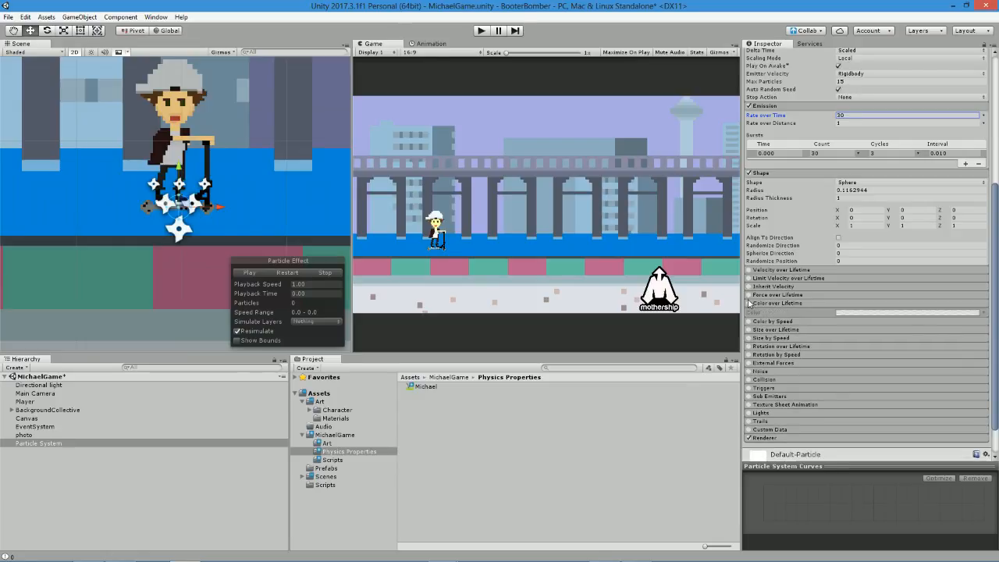
{"action": "left_click", "coordinate": [749, 304]}
Set the alpha at the end of the Color over Lifetime gradient to 0 and preview the fading particles.
{"action": "left_click", "coordinate": [851, 313]}
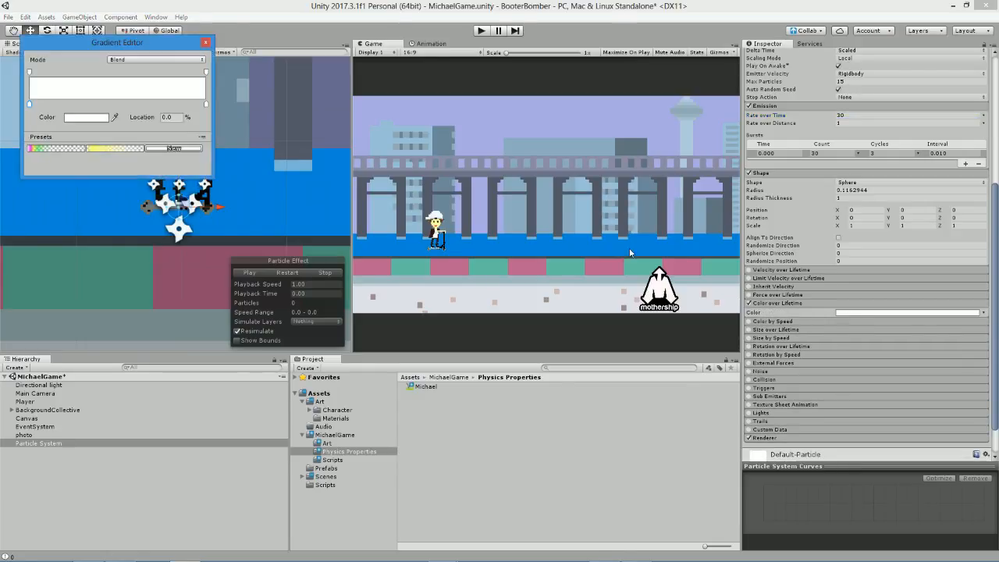
{"action": "left_click", "coordinate": [206, 74]}
{"action": "left_click_drag", "start_coordinate": [92, 125], "coordinate": [57, 122]}
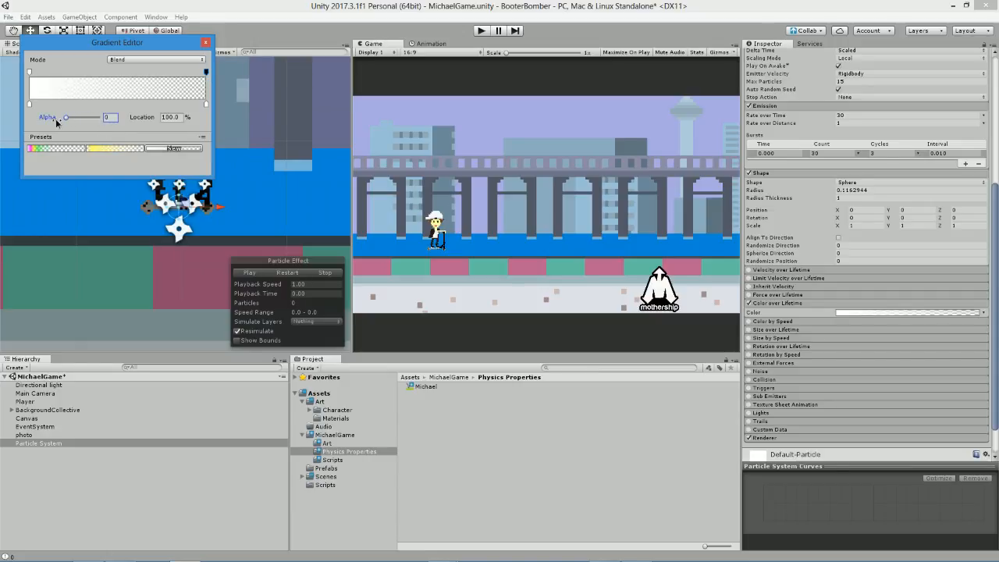
{"action": "left_click", "coordinate": [253, 274]}
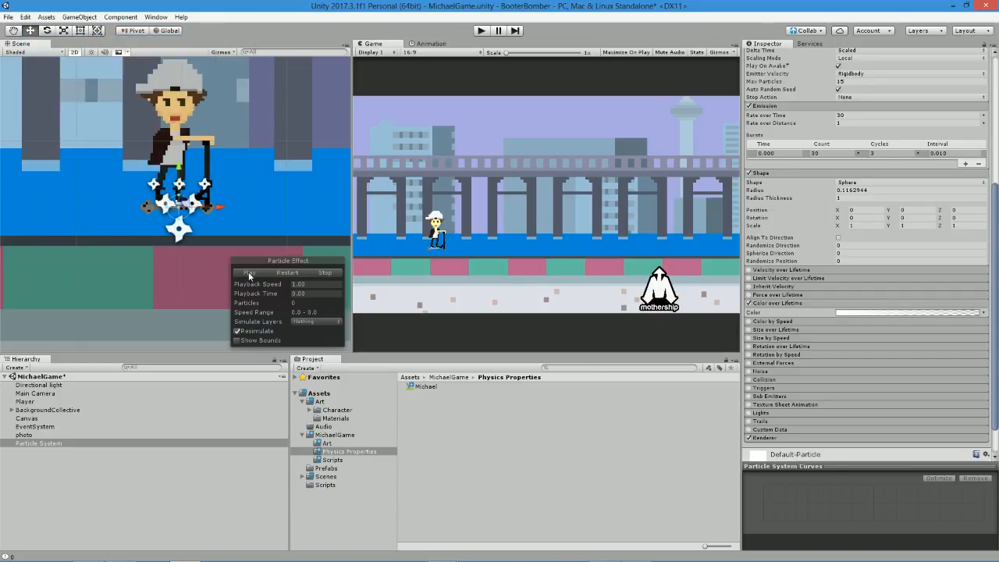
{"action": "left_click", "coordinate": [251, 274]}
{"action": "left_click", "coordinate": [250, 274]}
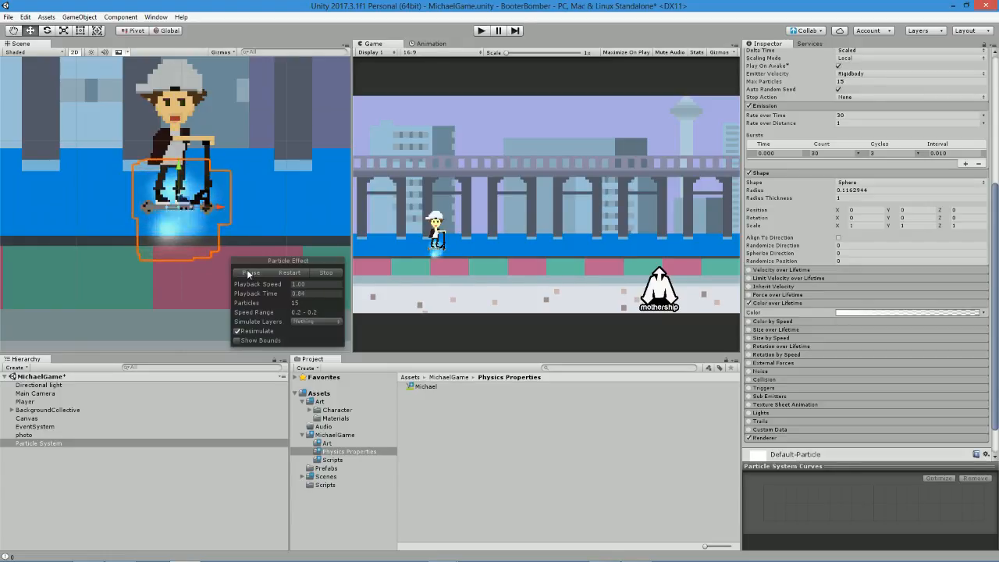
Raise the Particle System slightly, move the gradient's zero-alpha key to about 61.5%, and preview the effect.
{"action": "left_click_drag", "start_coordinate": [178, 166], "coordinate": [177, 160]}
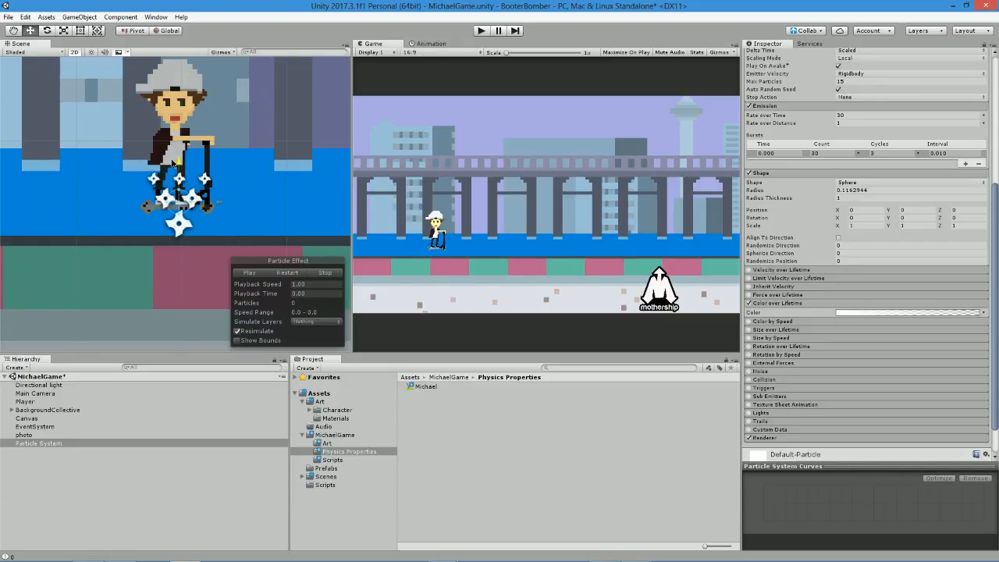
{"action": "left_click", "coordinate": [875, 313]}
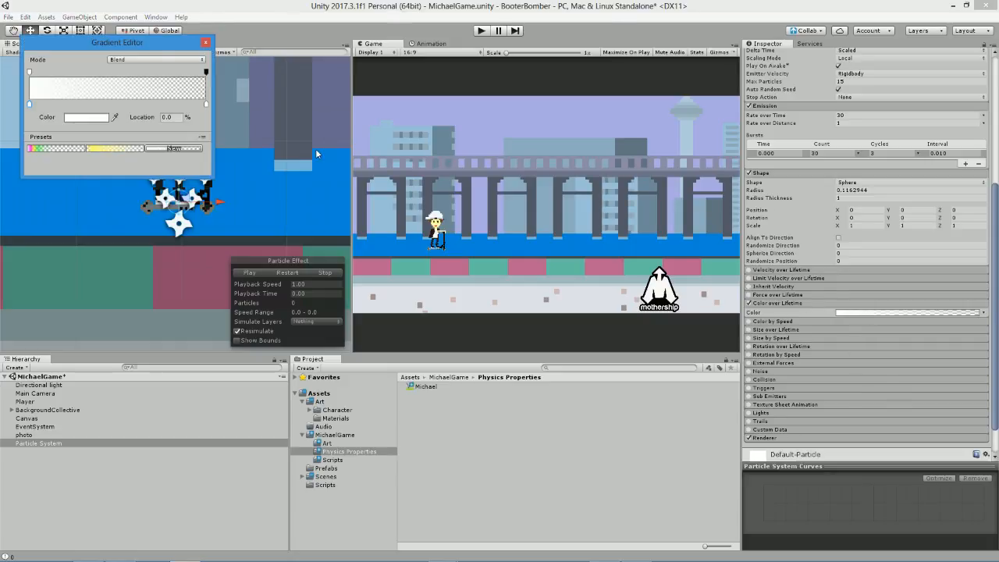
{"action": "left_click_drag", "start_coordinate": [206, 73], "coordinate": [138, 73]}
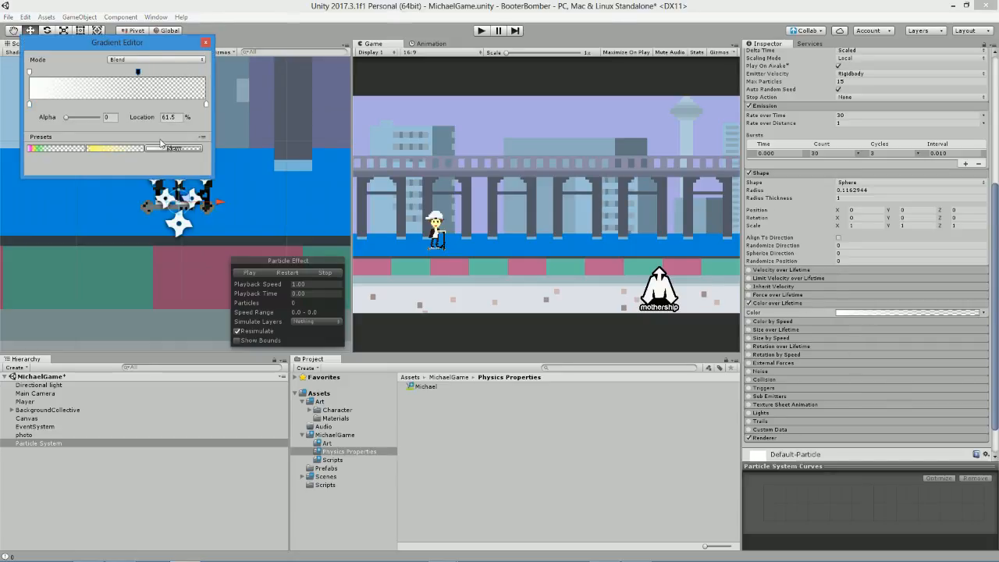
{"action": "left_click", "coordinate": [241, 284]}
{"action": "left_click", "coordinate": [248, 273]}
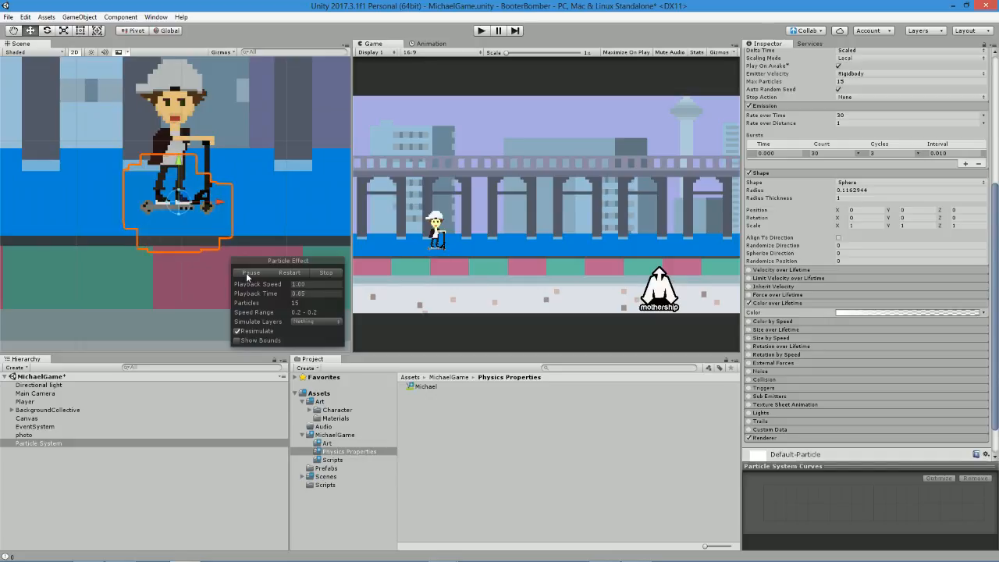
Add more alpha keys to the Color over Lifetime gradient, with alpha 70 at about 62.1%, and preview the softer fade.
{"action": "left_click", "coordinate": [904, 313]}
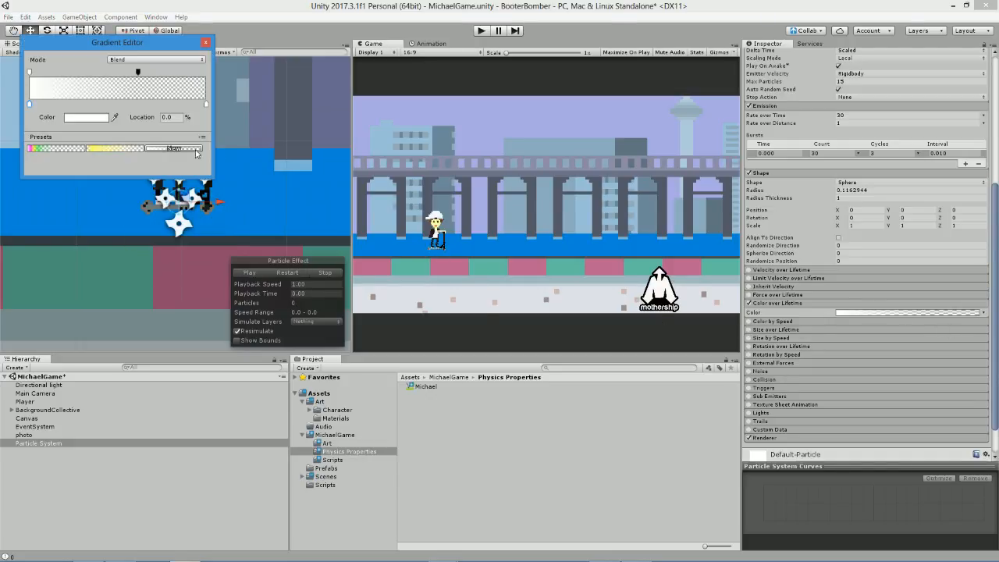
{"action": "left_click", "coordinate": [145, 72]}
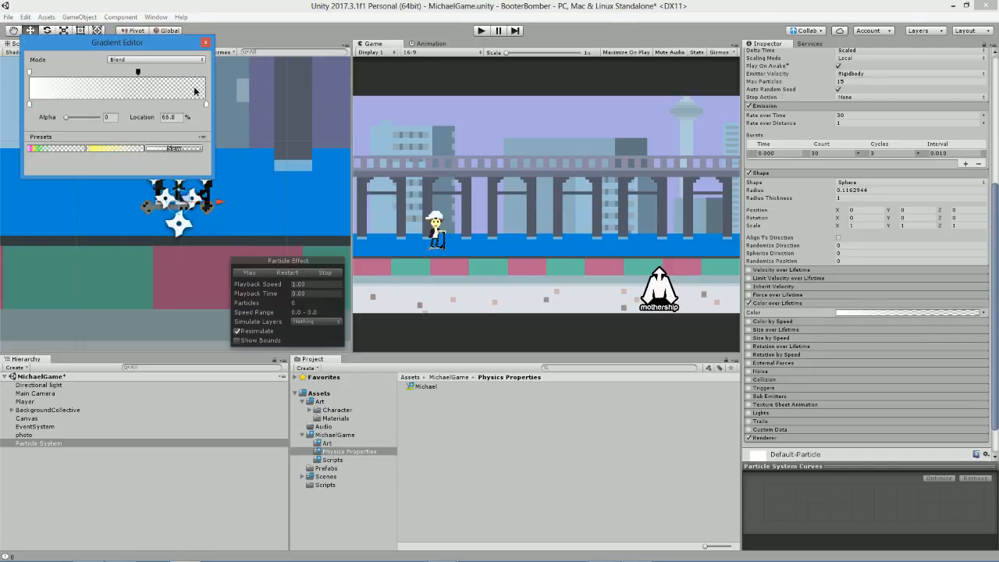
{"action": "mouse_move", "coordinate": [142, 73]}
{"action": "left_mouse_down"}
{"action": "mouse_move", "coordinate": [181, 74]}
{"action": "mouse_move", "coordinate": [162, 72]}
{"action": "left_mouse_up"}
{"action": "left_click_drag", "start_coordinate": [85, 119], "coordinate": [76, 125]}
{"action": "left_click", "coordinate": [139, 72]}
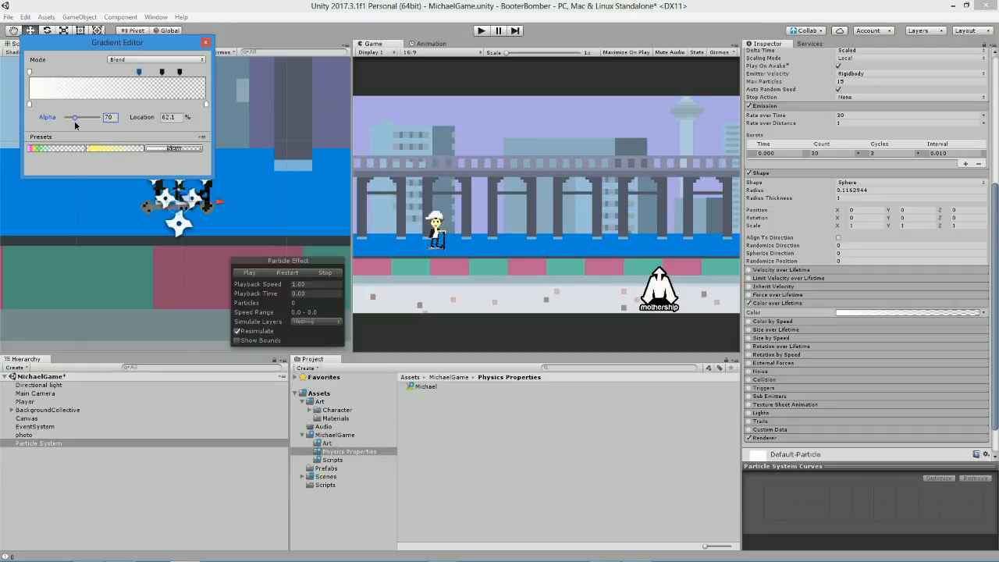
{"action": "left_click", "coordinate": [256, 278]}
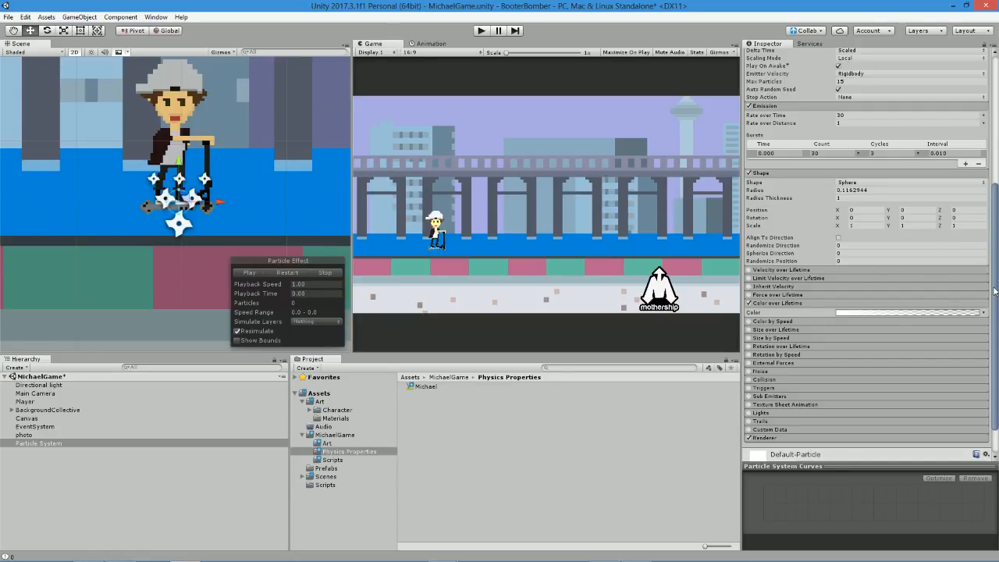
Set the Particle System's Start Lifetime and Duration to 0.5 and preview the effect.
{"action": "scroll", "coordinate": [996, 291], "scroll_direction": "up", "scroll_amount": 10}
{"action": "left_click", "coordinate": [856, 178]}
{"action": "type", "text": ".5"}
{"action": "left_click", "coordinate": [855, 148]}
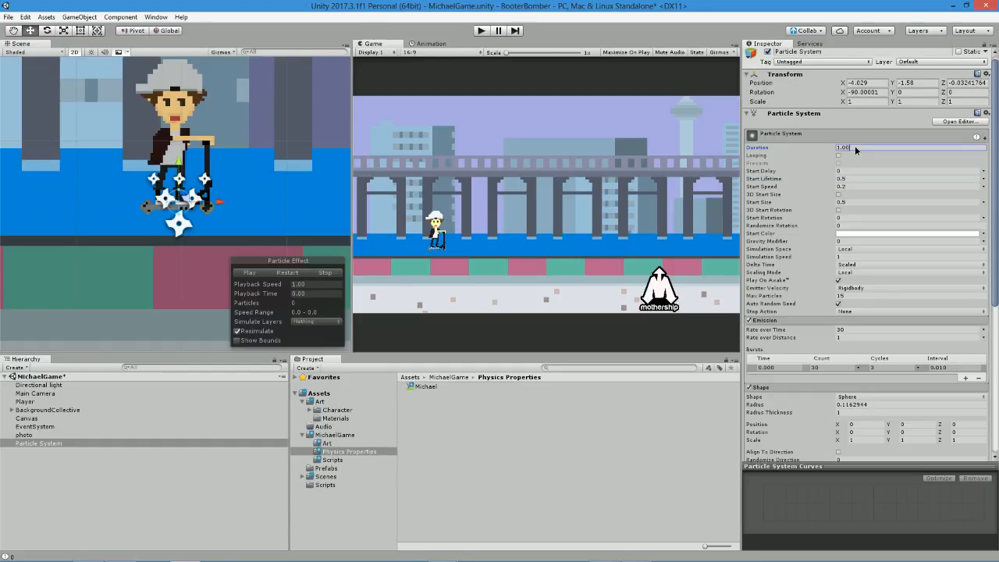
{"action": "type", "text": ".5"}
{"action": "left_click", "coordinate": [249, 273]}
Raise the Particle System's Start Speed to 0.5 and switch its Simulation Space to World, previewing after each change.
{"action": "left_click", "coordinate": [852, 187]}
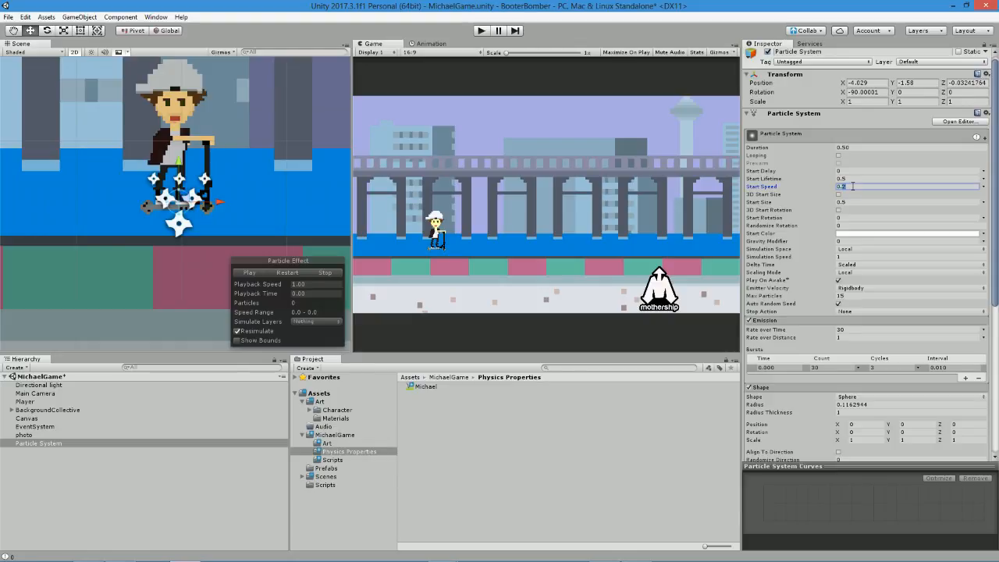
{"action": "type", "text": "0.5"}
{"action": "left_click", "coordinate": [249, 272]}
{"action": "left_click", "coordinate": [854, 253]}
{"action": "left_click", "coordinate": [863, 270]}
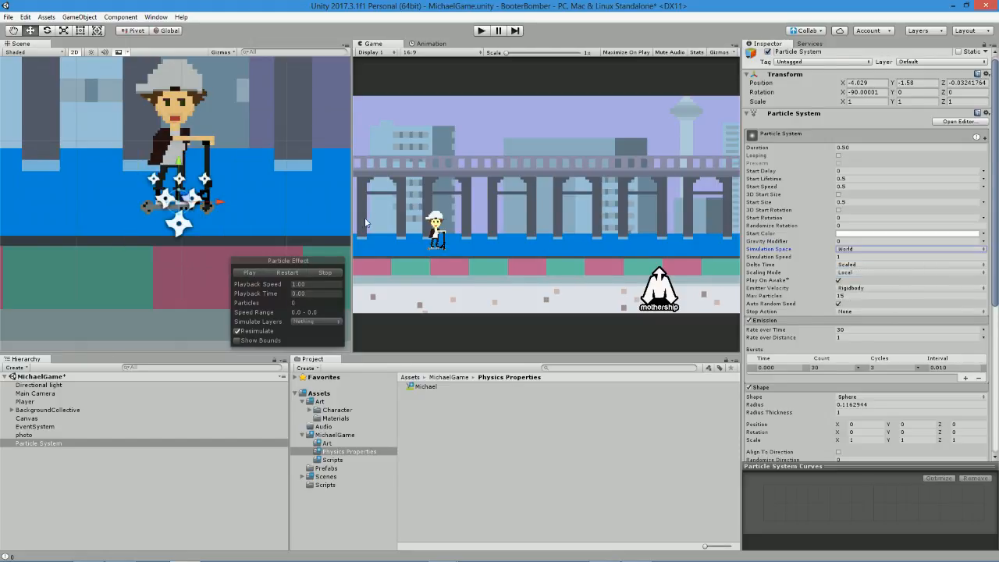
{"action": "left_click", "coordinate": [252, 276]}
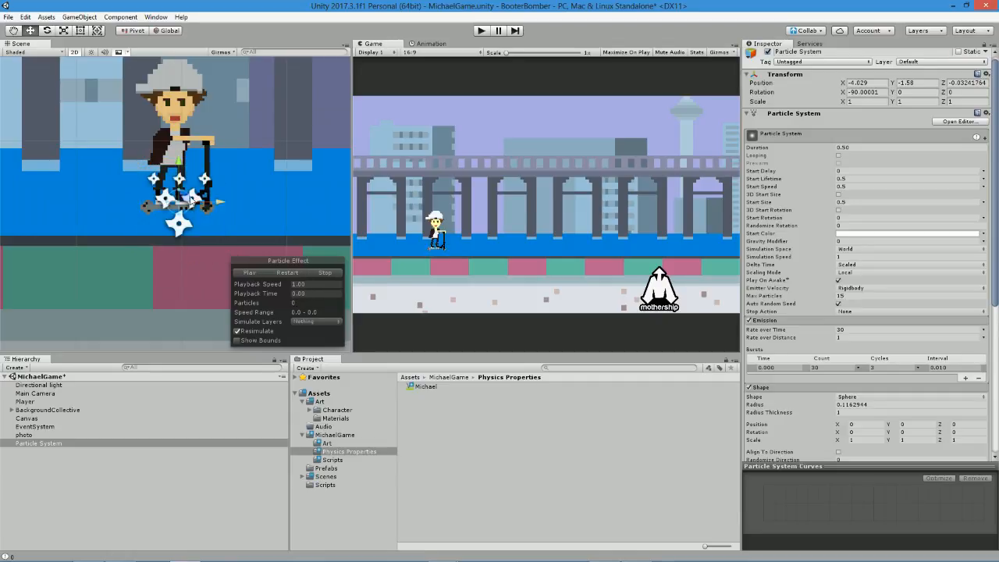
Shift the Particle System slightly left at the Player's feet while it plays with Looping temporarily on, leaving Looping off.
{"action": "left_click", "coordinate": [838, 156]}
{"action": "left_click", "coordinate": [249, 273]}
{"action": "left_click_drag", "start_coordinate": [218, 205], "coordinate": [211, 227]}
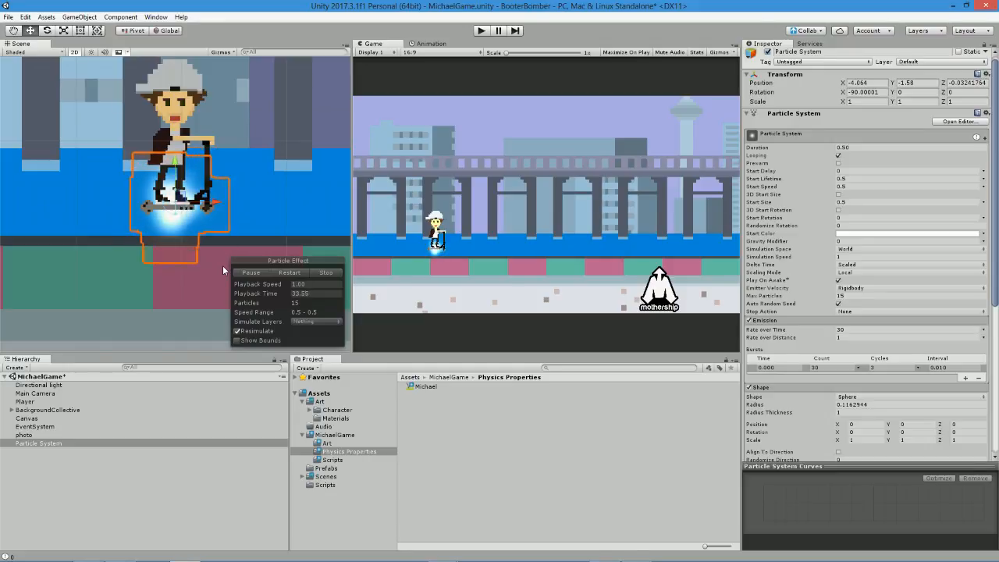
{"action": "left_click", "coordinate": [838, 155]}
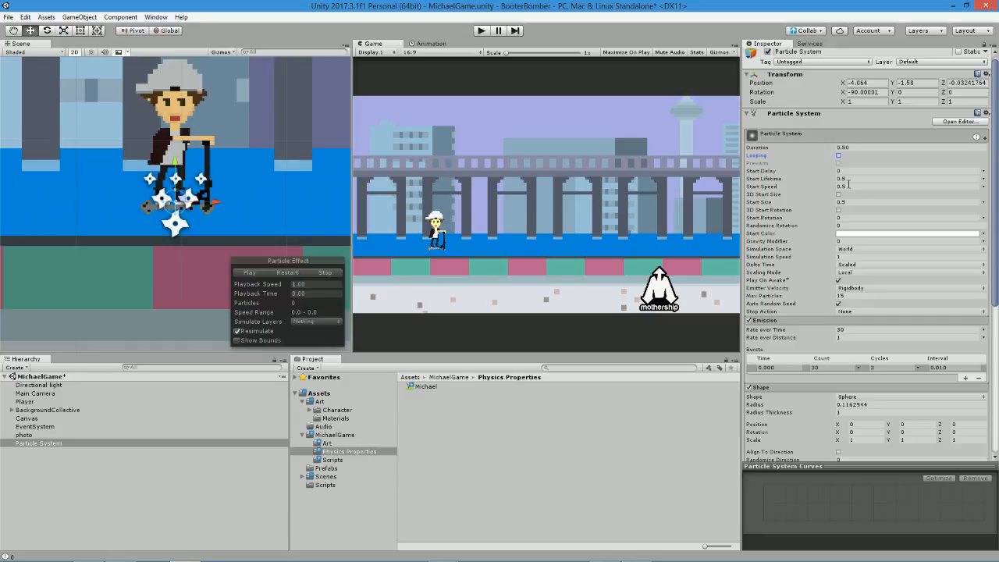
Enable the Particle System's Noise module, preview the effect, and expand the module's settings.
{"action": "scroll", "coordinate": [843, 186], "scroll_direction": "down", "scroll_amount": 8}
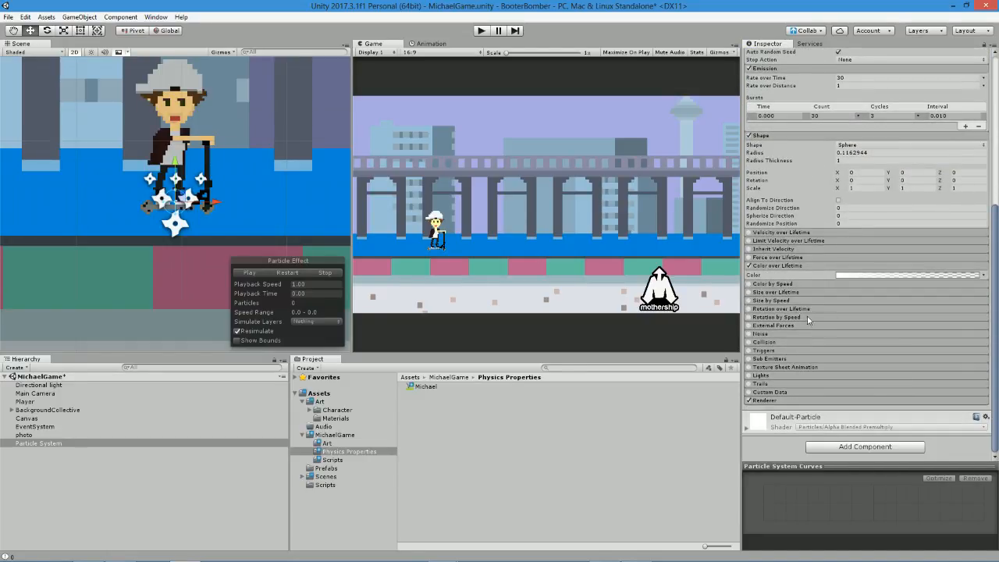
{"action": "left_click", "coordinate": [749, 334]}
{"action": "left_click", "coordinate": [247, 273]}
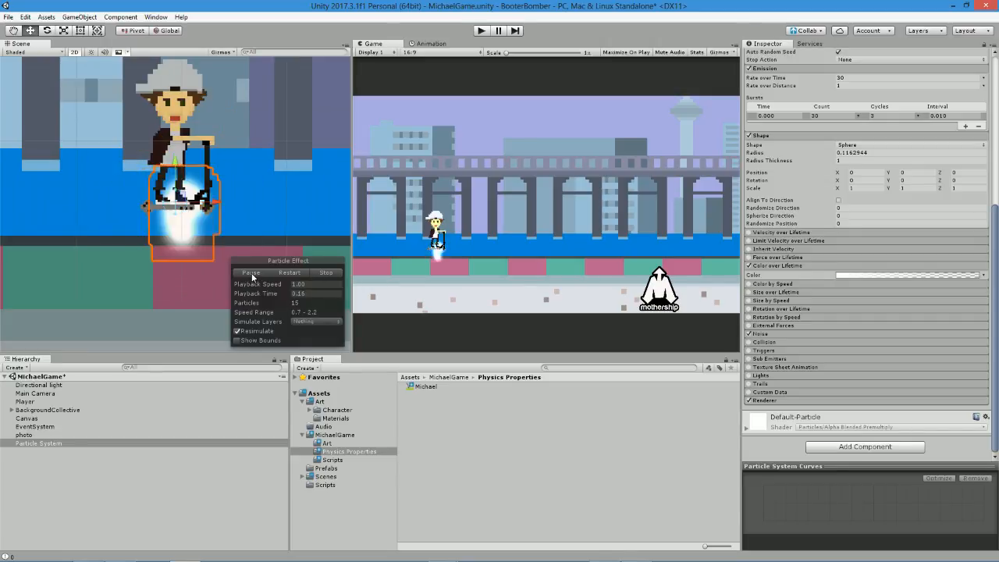
{"action": "left_click", "coordinate": [252, 274]}
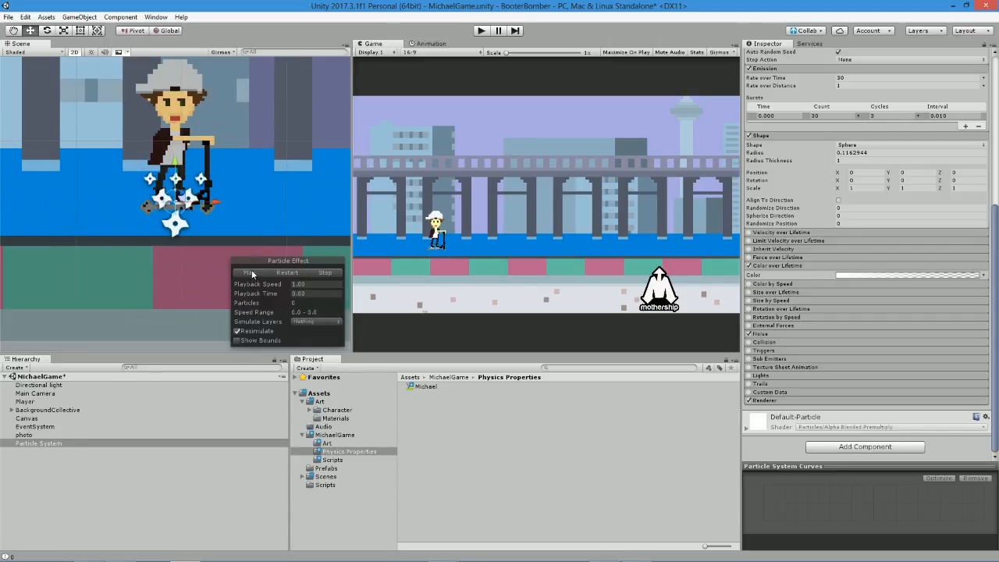
{"action": "left_click", "coordinate": [786, 334]}
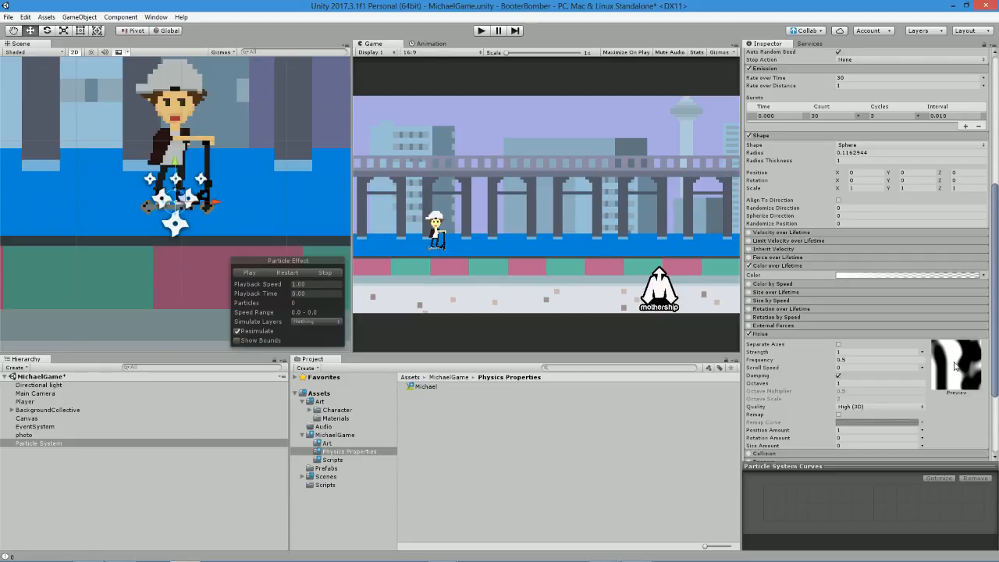
Set the Noise module's Quality to Medium (2D) and preview the effect repeatedly.
{"action": "scroll", "coordinate": [843, 353], "scroll_direction": "down", "scroll_amount": 2}
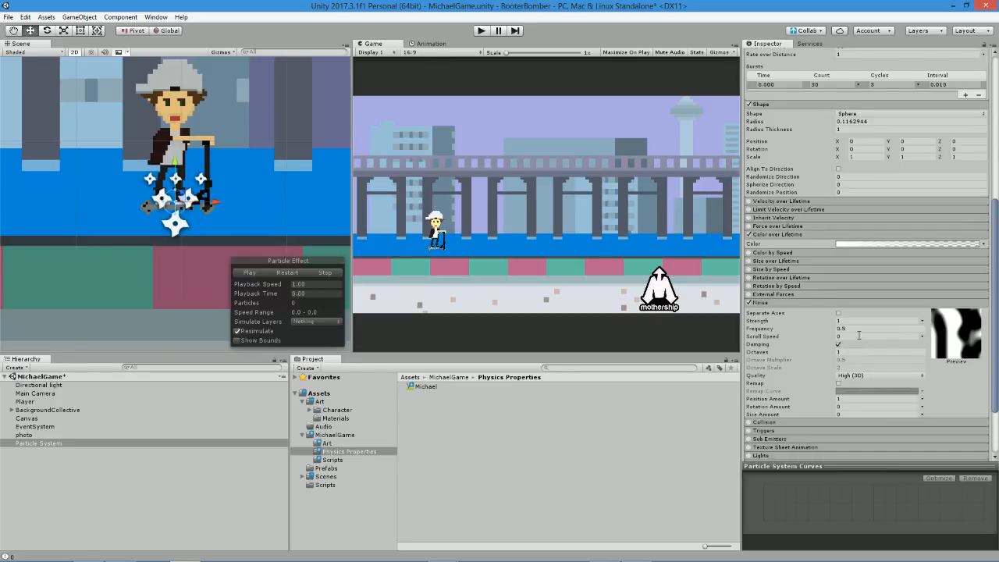
{"action": "left_click", "coordinate": [861, 375]}
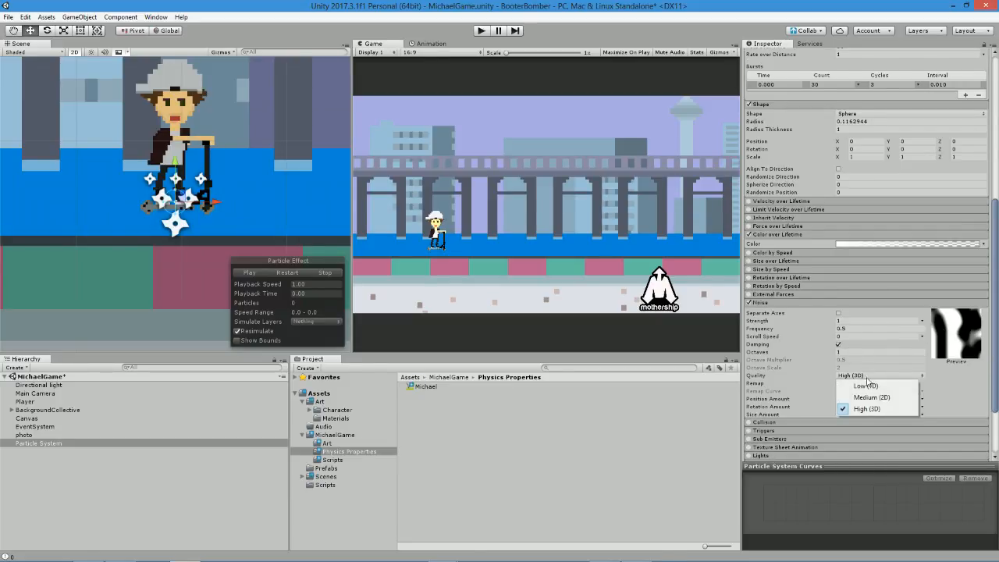
{"action": "left_click", "coordinate": [871, 397]}
{"action": "left_click", "coordinate": [248, 273]}
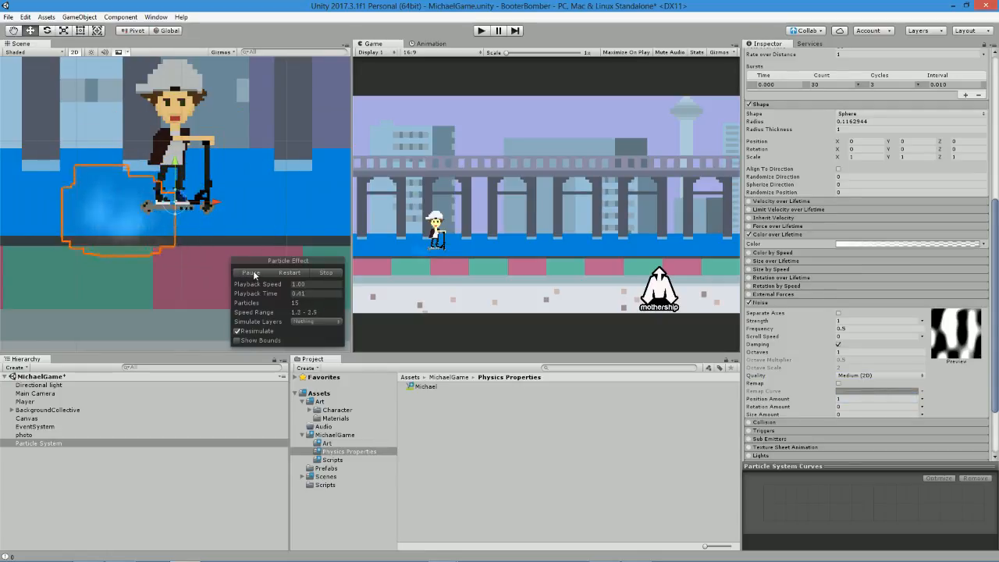
{"action": "left_click", "coordinate": [325, 272]}
{"action": "left_click", "coordinate": [263, 273]}
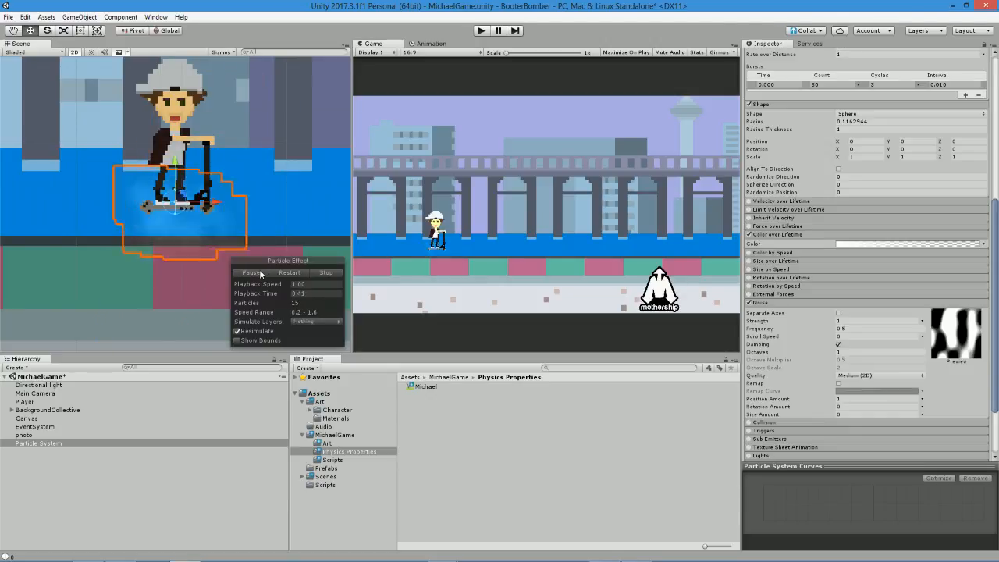
{"action": "left_click", "coordinate": [260, 273]}
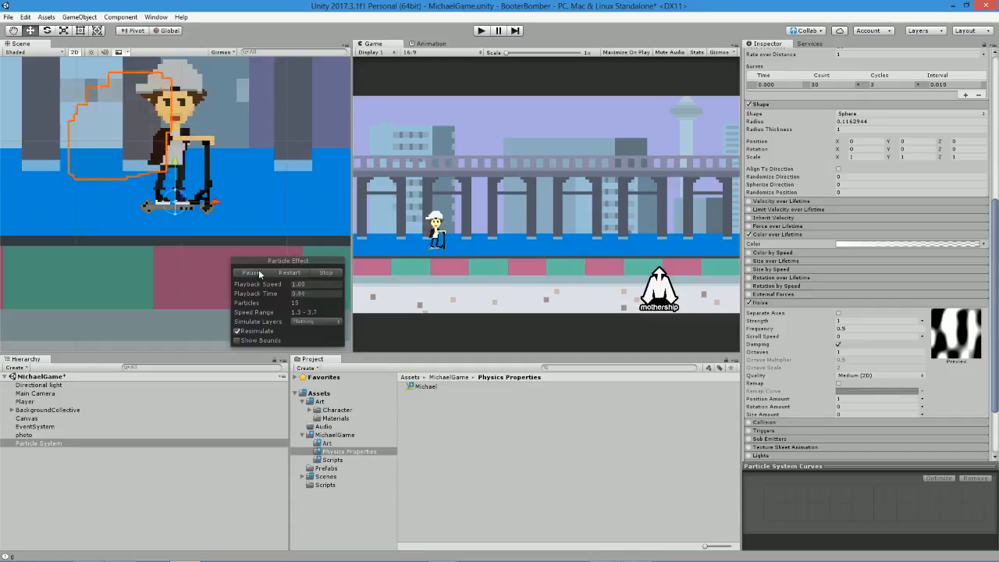
Turn on Remap in the Noise module, reshape its curve to fall from 1 to the bottom of its range, and preview.
{"action": "left_click", "coordinate": [853, 376]}
{"action": "left_click", "coordinate": [838, 385]}
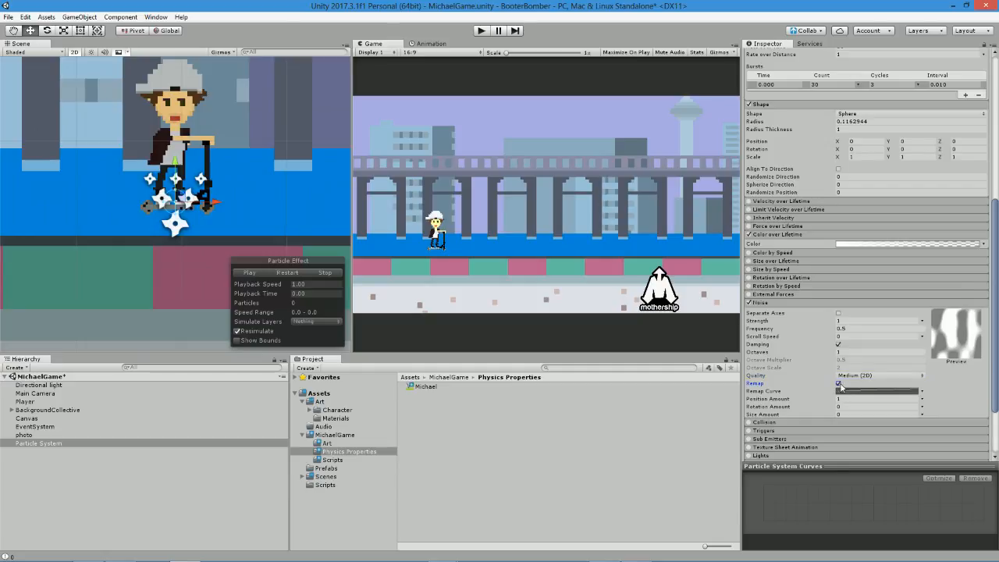
{"action": "left_click", "coordinate": [850, 391]}
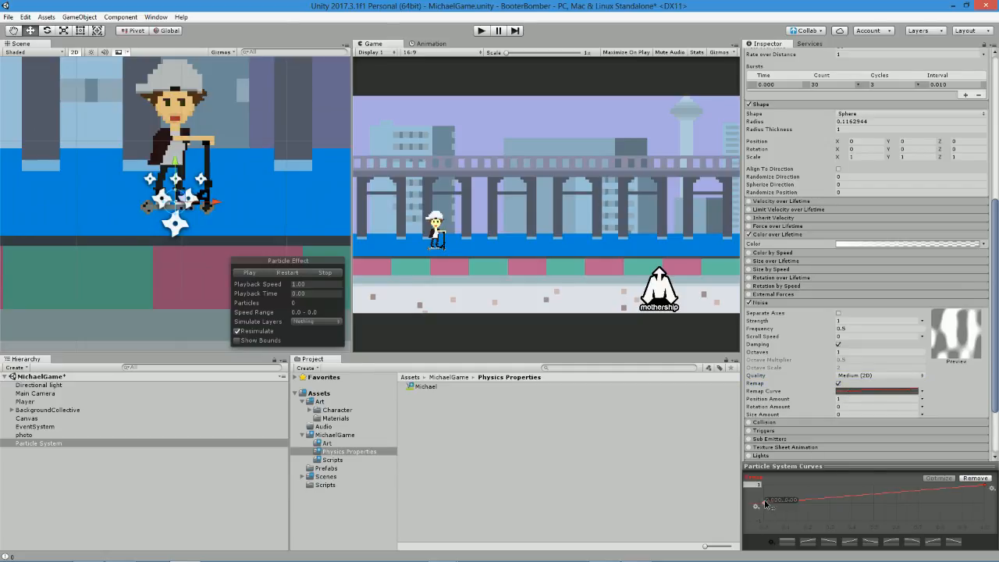
{"action": "left_click_drag", "start_coordinate": [762, 503], "coordinate": [764, 484]}
{"action": "left_click_drag", "start_coordinate": [988, 487], "coordinate": [988, 521]}
{"action": "left_click", "coordinate": [260, 273]}
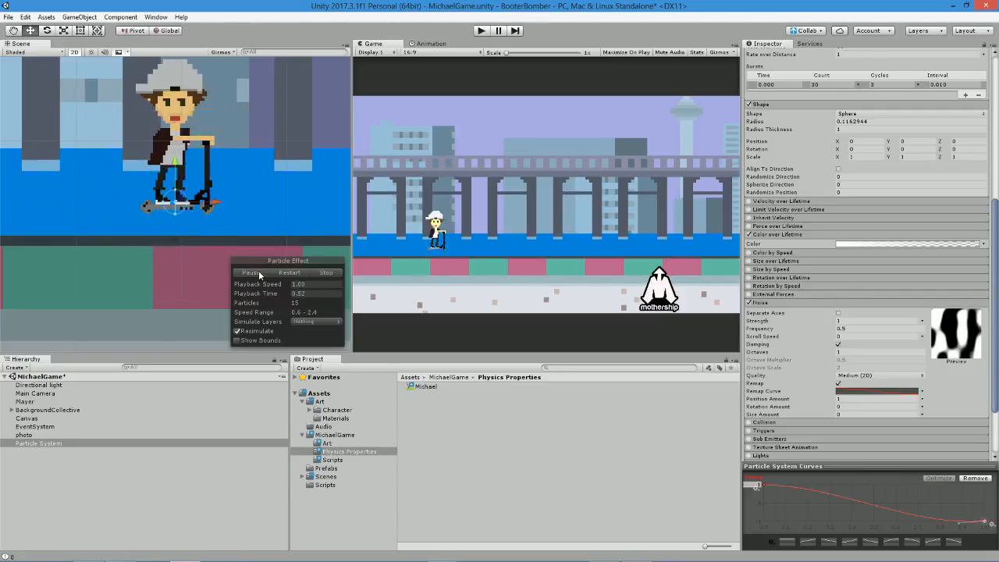
{"action": "left_click", "coordinate": [325, 272]}
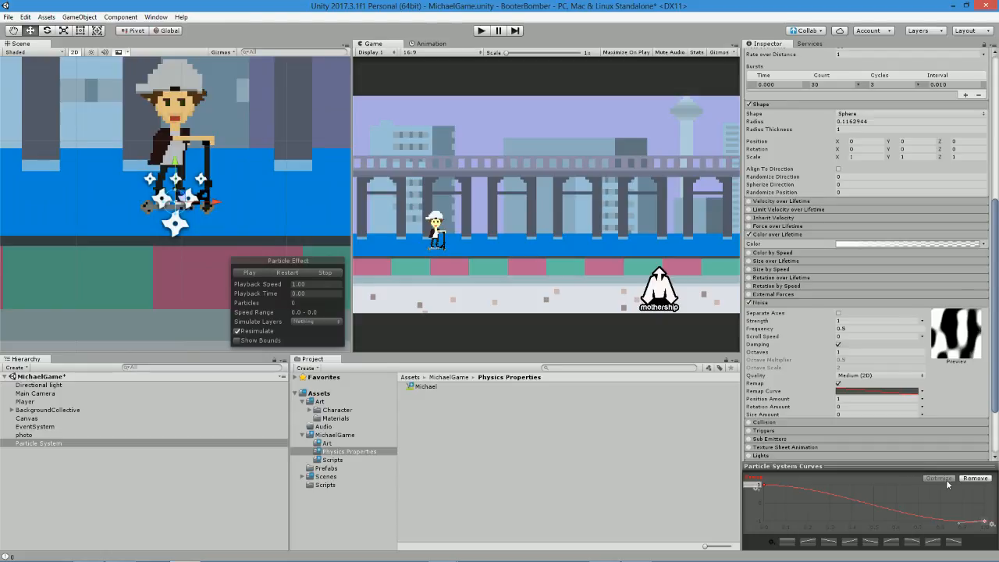
Try the Noise module with Low (1D) Quality in a preview, and disable the module.
{"action": "left_click", "coordinate": [862, 376]}
{"action": "left_click", "coordinate": [857, 384]}
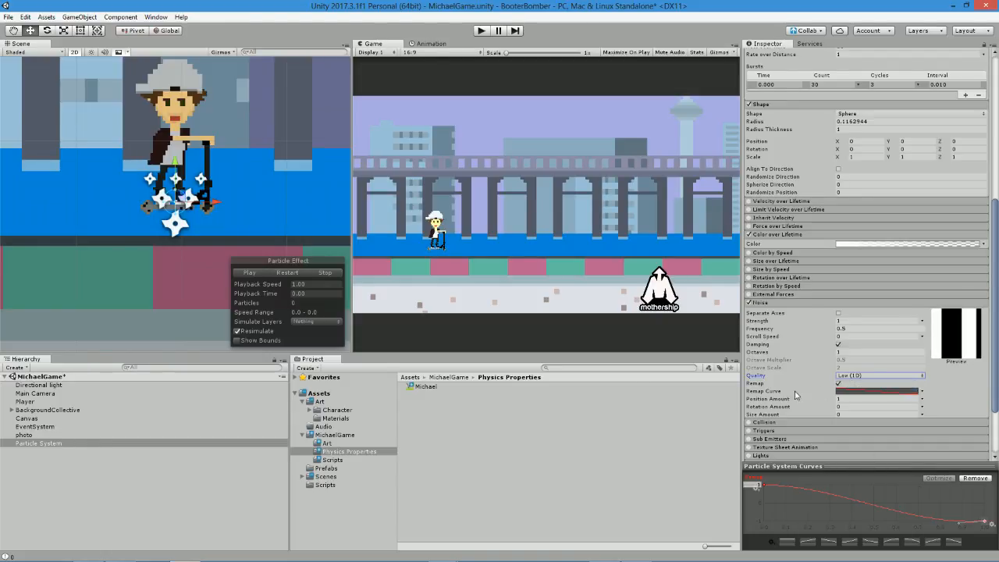
{"action": "left_click", "coordinate": [251, 273]}
{"action": "left_click", "coordinate": [750, 303]}
Examine the settings of the External Forces, Limit Velocity over Lifetime and Velocity over Lifetime modules.
{"action": "left_click", "coordinate": [765, 295]}
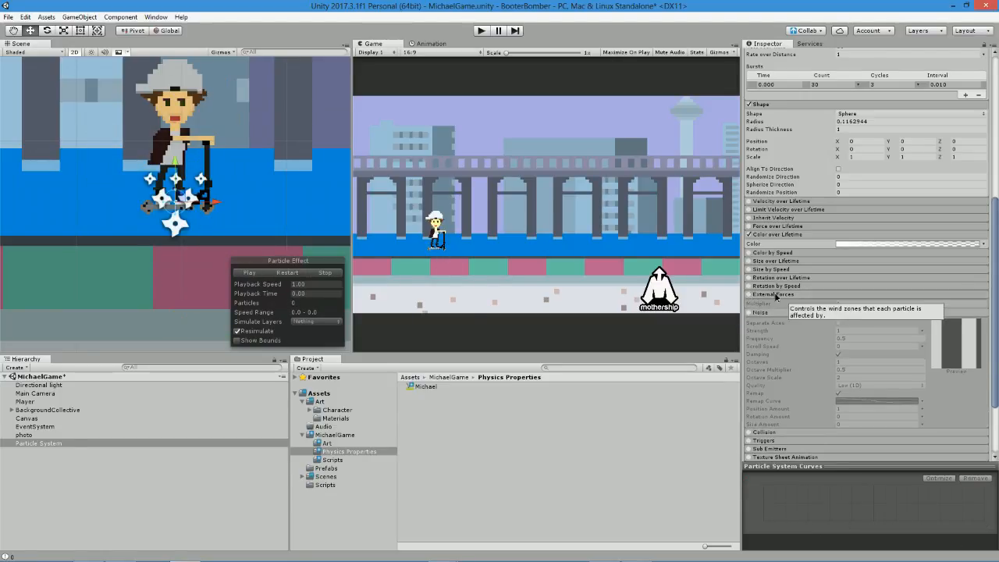
{"action": "left_click", "coordinate": [776, 295]}
{"action": "left_click", "coordinate": [765, 301]}
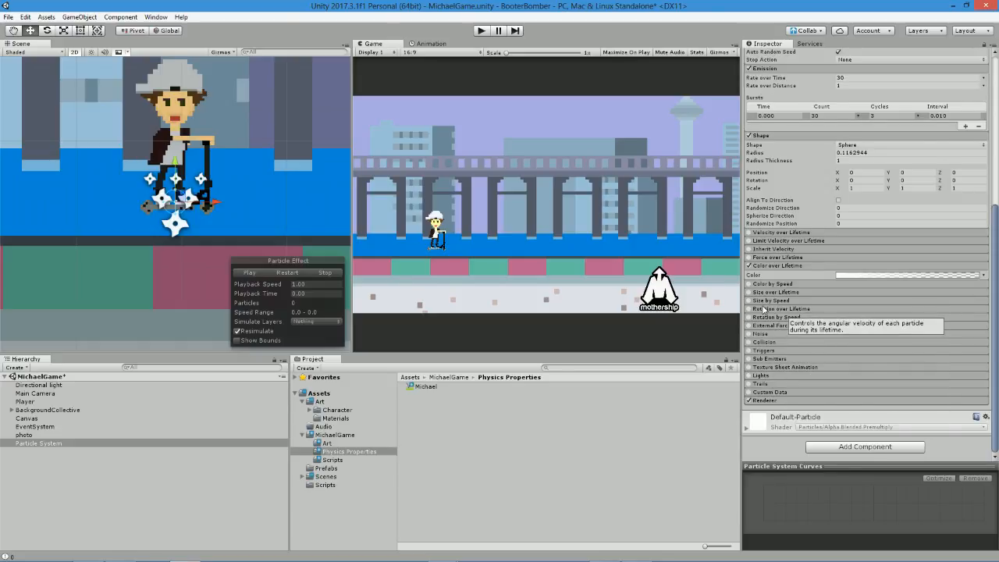
{"action": "left_click", "coordinate": [770, 240]}
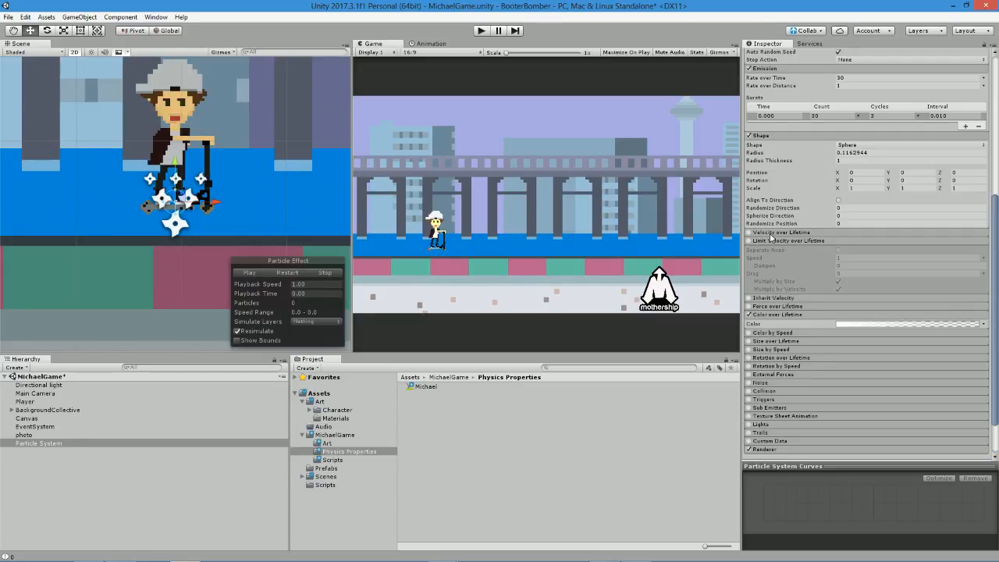
{"action": "left_click", "coordinate": [789, 240]}
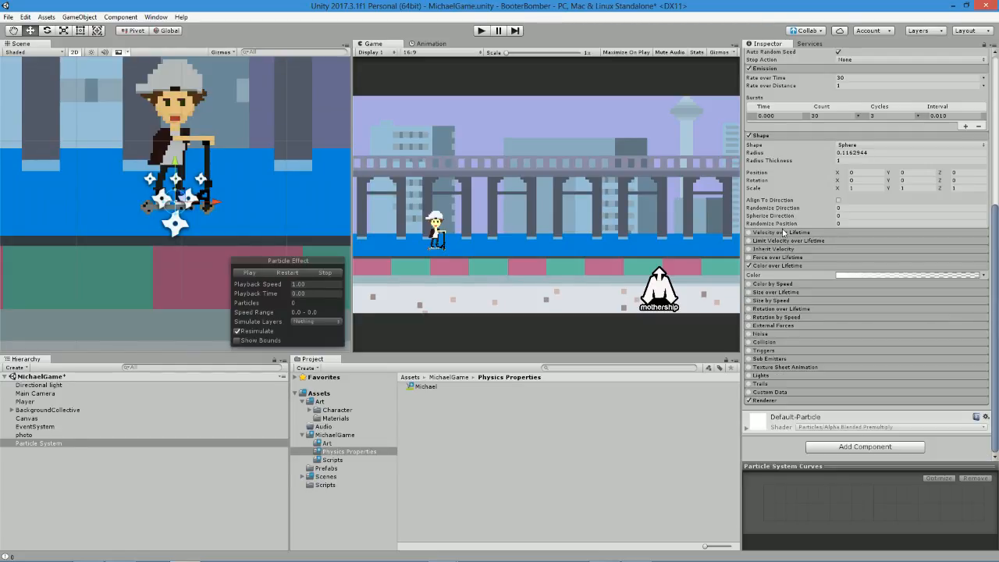
{"action": "left_click", "coordinate": [787, 232]}
{"action": "left_click", "coordinate": [785, 233]}
{"action": "left_click", "coordinate": [785, 259]}
{"action": "left_click", "coordinate": [778, 256]}
Set the Particle System's Start Lifetime and Duration to 0.25 and preview the shorter burst.
{"action": "scroll", "coordinate": [792, 257], "scroll_direction": "up", "scroll_amount": 6}
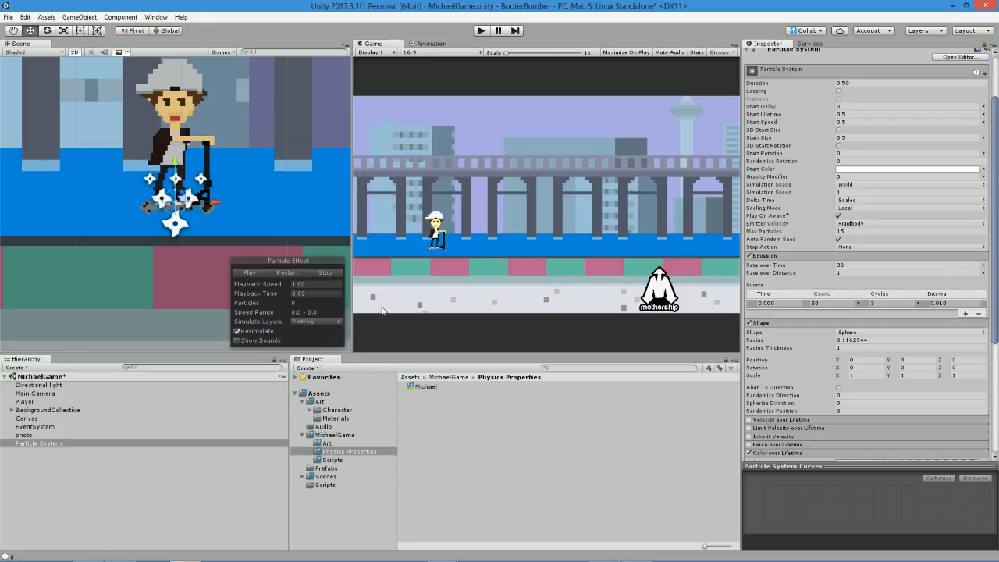
{"action": "left_click", "coordinate": [247, 272]}
{"action": "scroll", "coordinate": [882, 201], "scroll_direction": "up", "scroll_amount": 1}
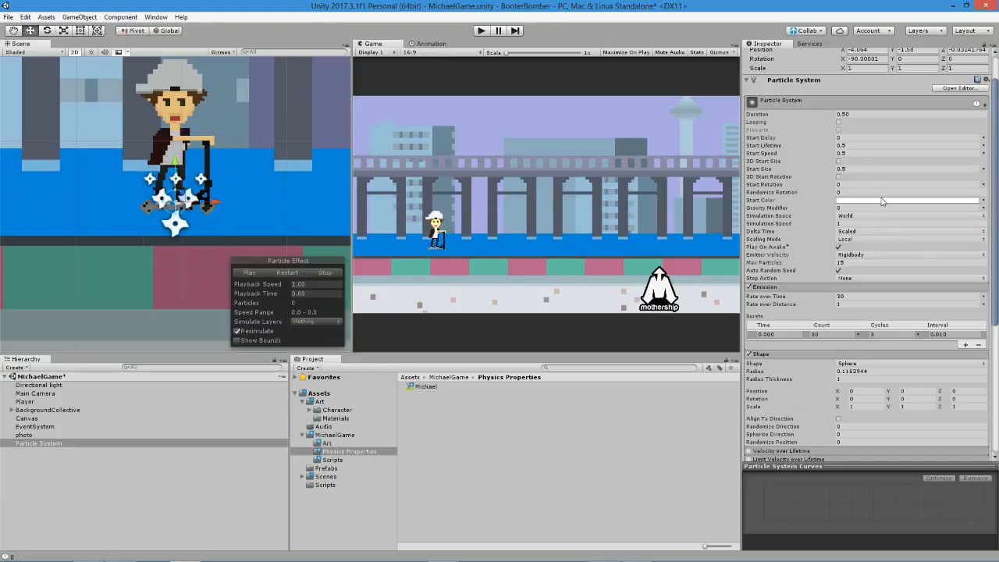
{"action": "left_click", "coordinate": [857, 146]}
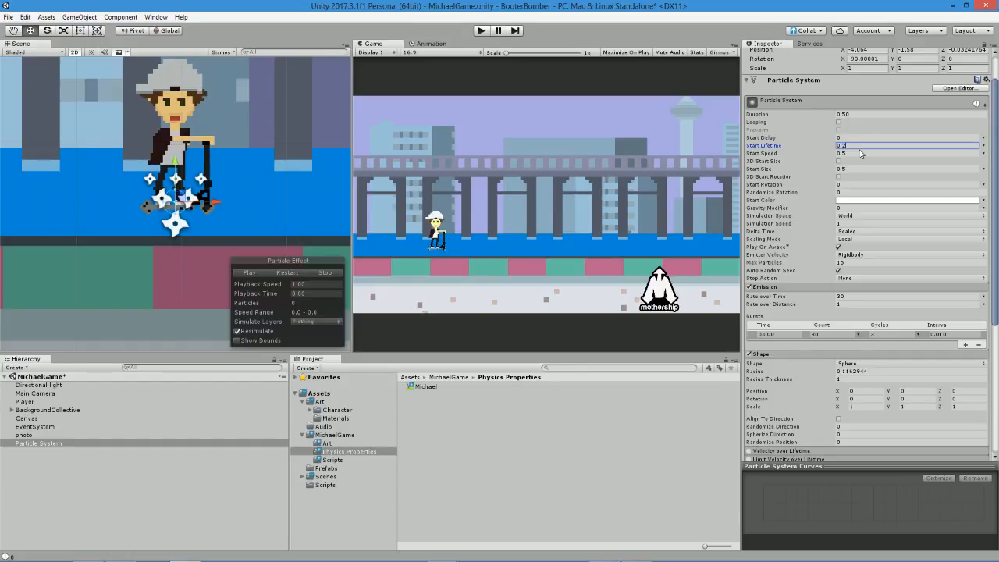
{"action": "left_click", "coordinate": [850, 115]}
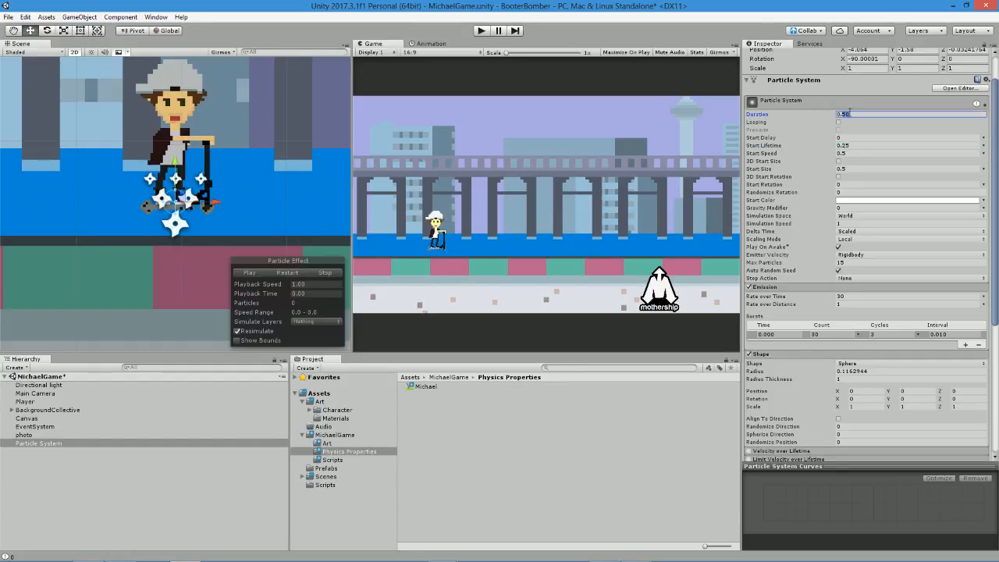
{"action": "left_click", "coordinate": [247, 272]}
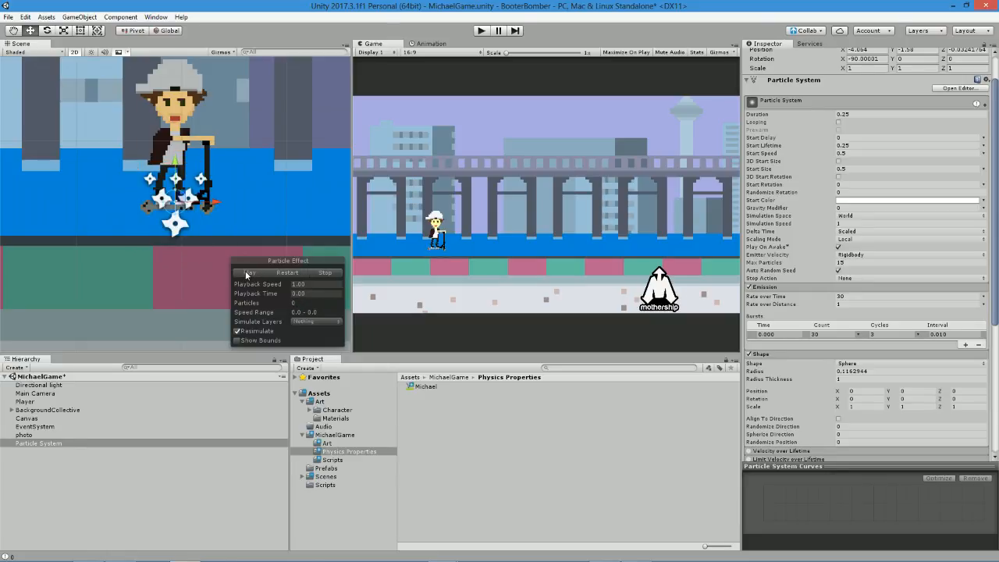
Set the Particle System's Start Speed to 1 and preview the burst.
{"action": "left_click", "coordinate": [859, 154]}
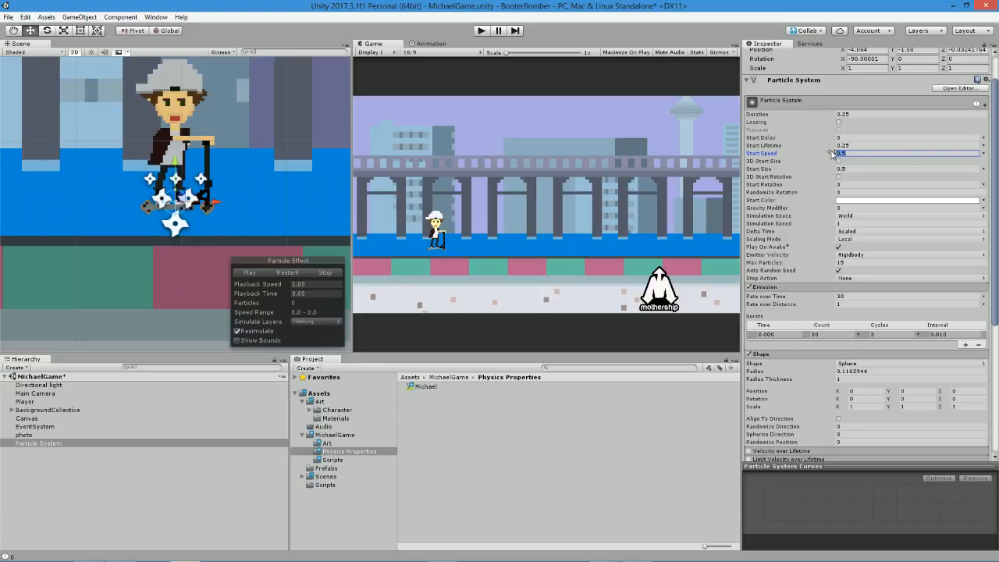
{"action": "type", "text": "1"}
{"action": "left_click", "coordinate": [253, 273]}
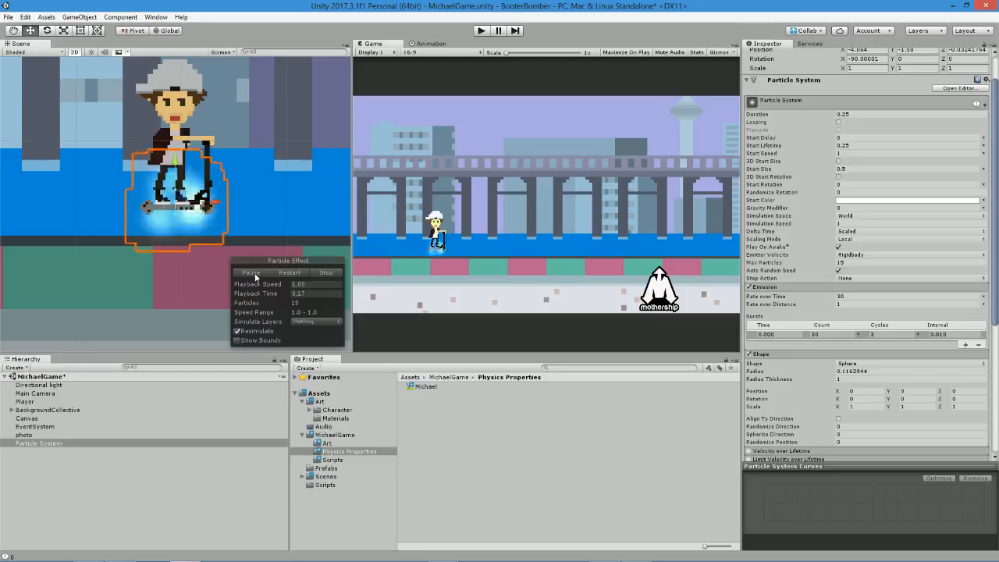
Set the Particle System's Start Speed to 2 and replay the preview several times.
{"action": "left_click", "coordinate": [863, 169]}
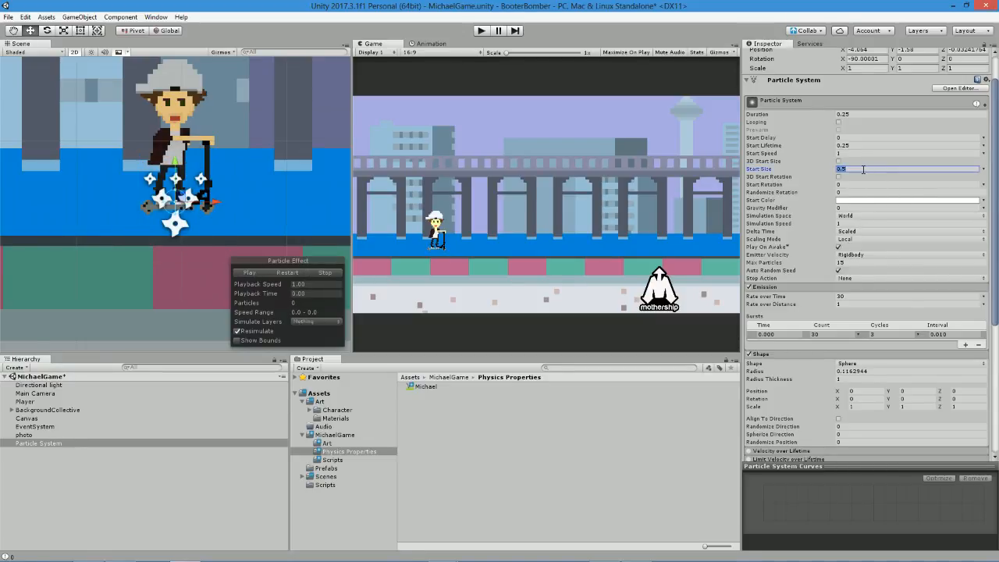
{"action": "left_click", "coordinate": [856, 154]}
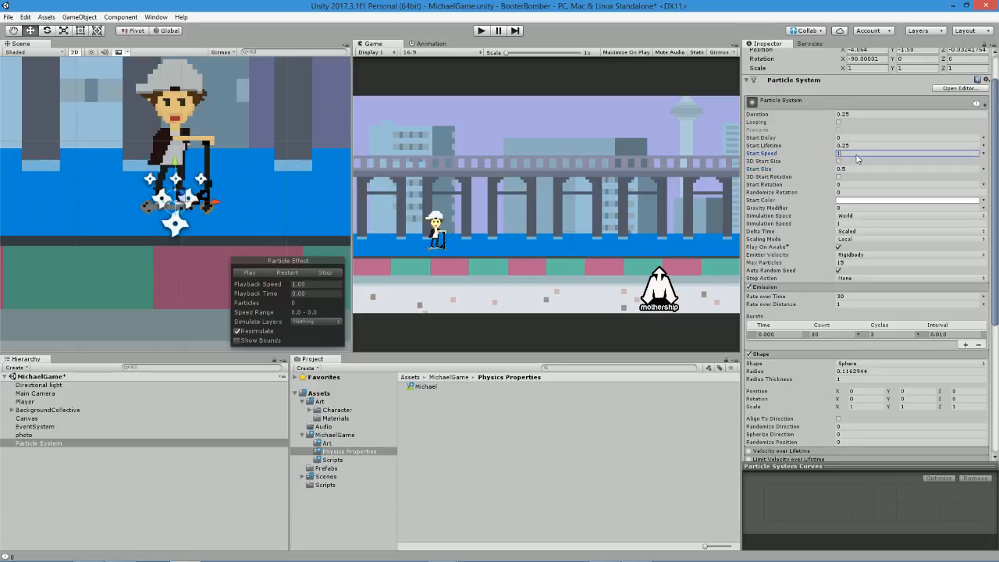
{"action": "left_click", "coordinate": [247, 273]}
{"action": "left_click", "coordinate": [247, 273]}
{"action": "left_click", "coordinate": [247, 273]}
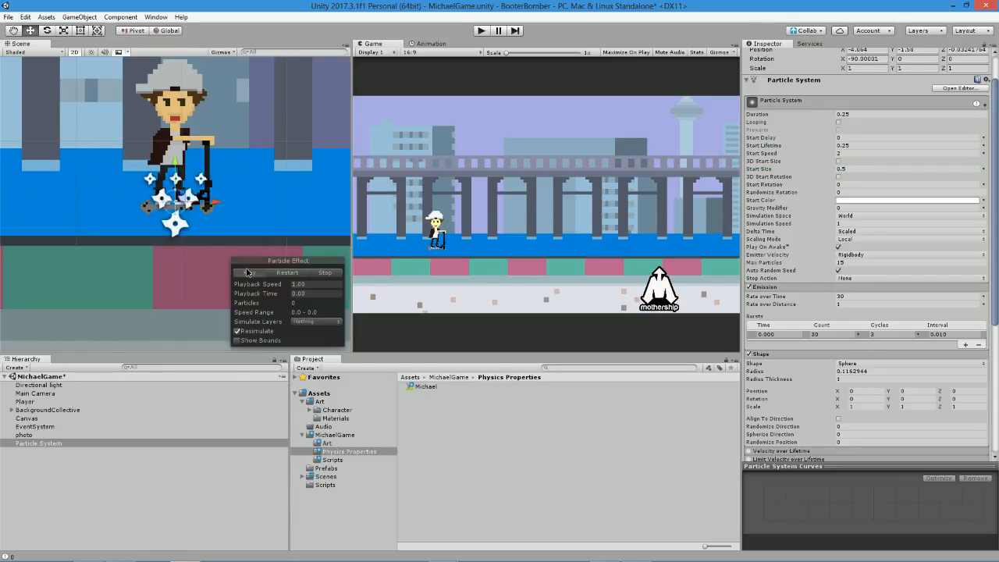
{"action": "left_click", "coordinate": [248, 272]}
{"action": "left_click", "coordinate": [248, 273]}
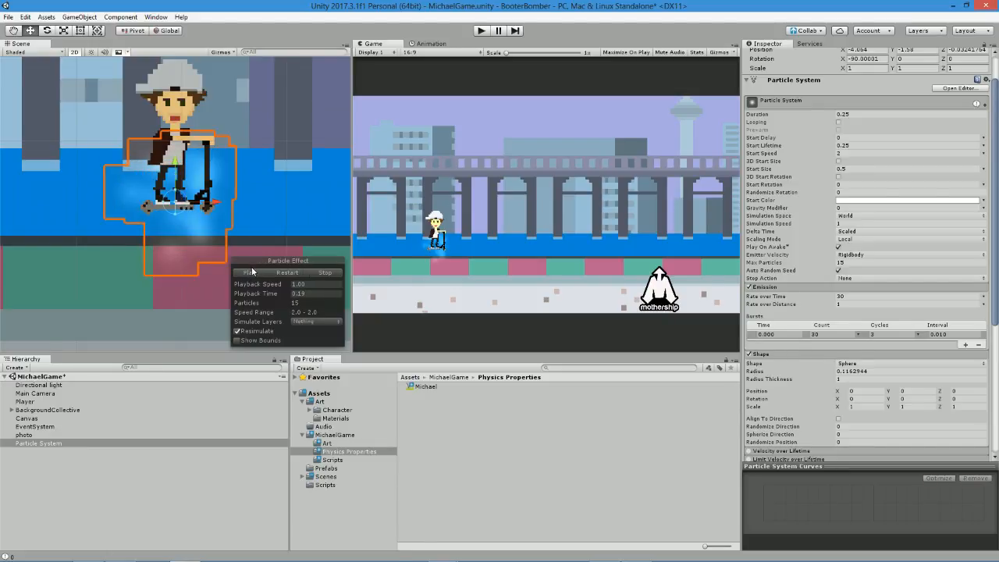
{"action": "left_click", "coordinate": [250, 273]}
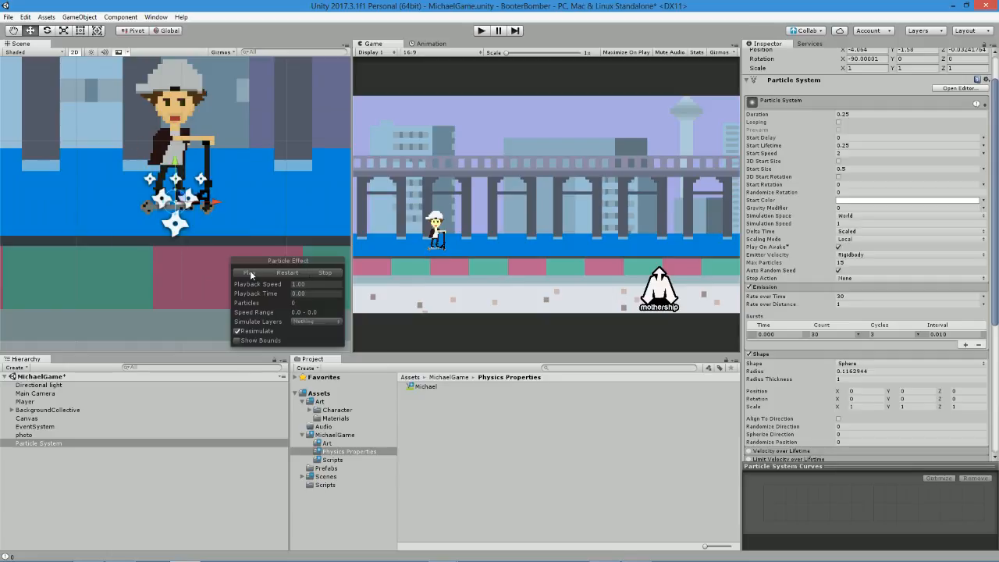
{"action": "left_click", "coordinate": [250, 273]}
{"action": "left_click", "coordinate": [250, 272]}
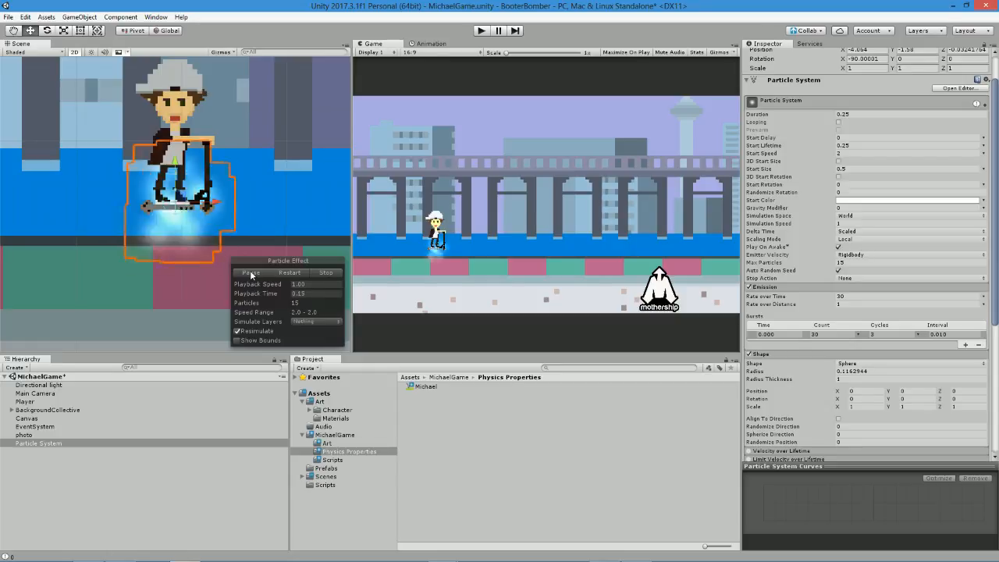
Set the Particle System's Start Speed to 4 and preview the burst.
{"action": "left_click", "coordinate": [861, 153]}
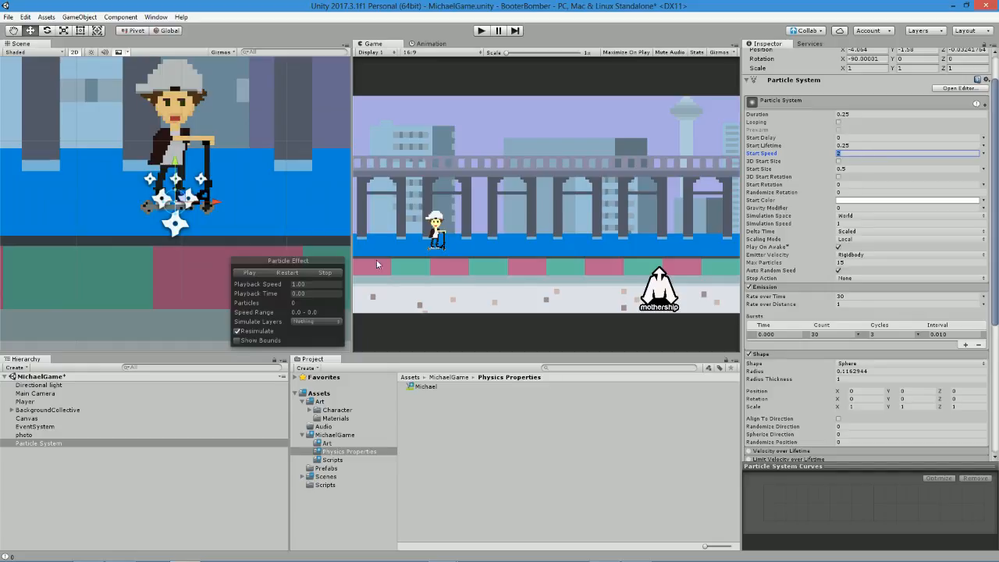
{"action": "left_click", "coordinate": [261, 270]}
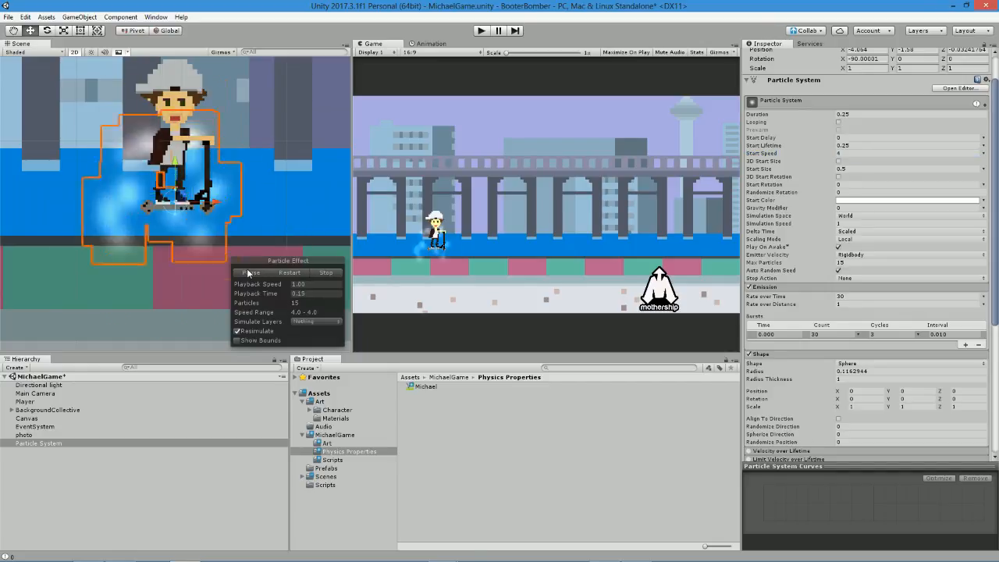
Set the Particle System's Start Speed to 2.5 and preview the burst.
{"action": "left_click", "coordinate": [861, 154]}
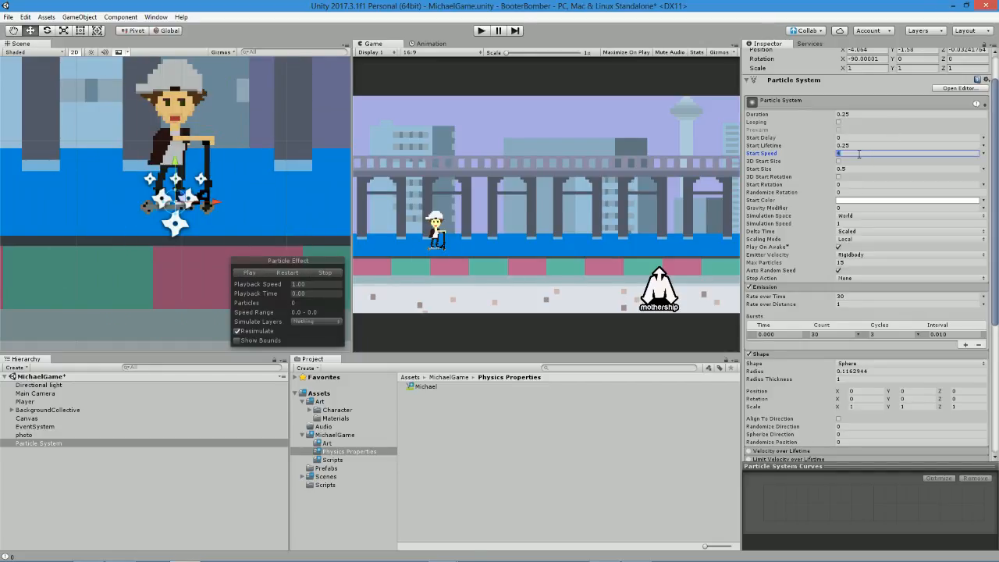
{"action": "left_click", "coordinate": [245, 272]}
{"action": "left_click", "coordinate": [245, 272]}
{"action": "left_click", "coordinate": [244, 273]}
{"action": "left_click", "coordinate": [856, 154]}
{"action": "type", "text": "2.5"}
{"action": "left_click", "coordinate": [251, 272]}
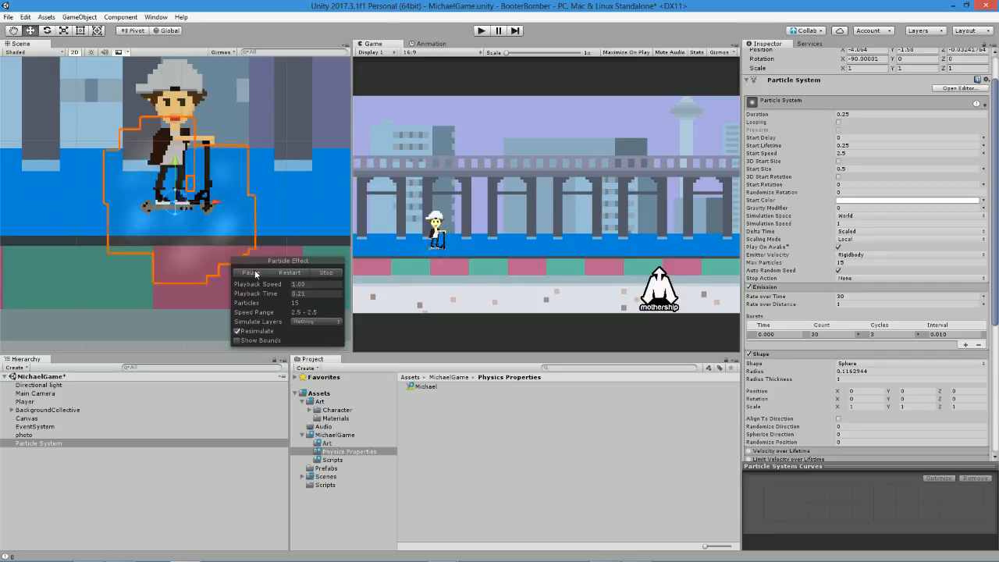
Reduce the Particle System's Start Speed to 2 and replay the burst preview.
{"action": "left_click", "coordinate": [858, 155]}
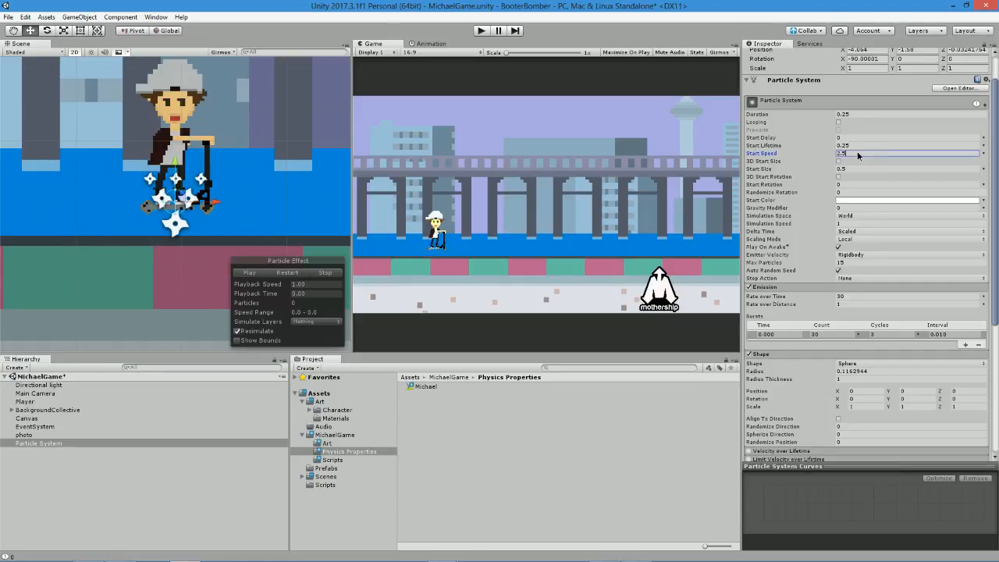
{"action": "left_click", "coordinate": [244, 273]}
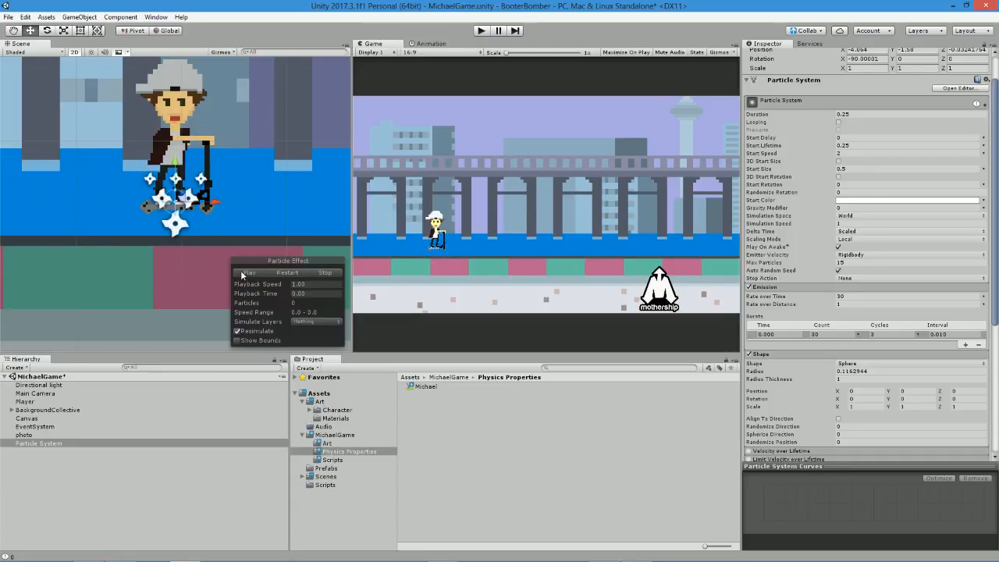
Change the emitter Shape to Hemisphere and lower the Particle System slightly to Y -1.62, previewing the burst.
{"action": "left_click", "coordinate": [881, 364]}
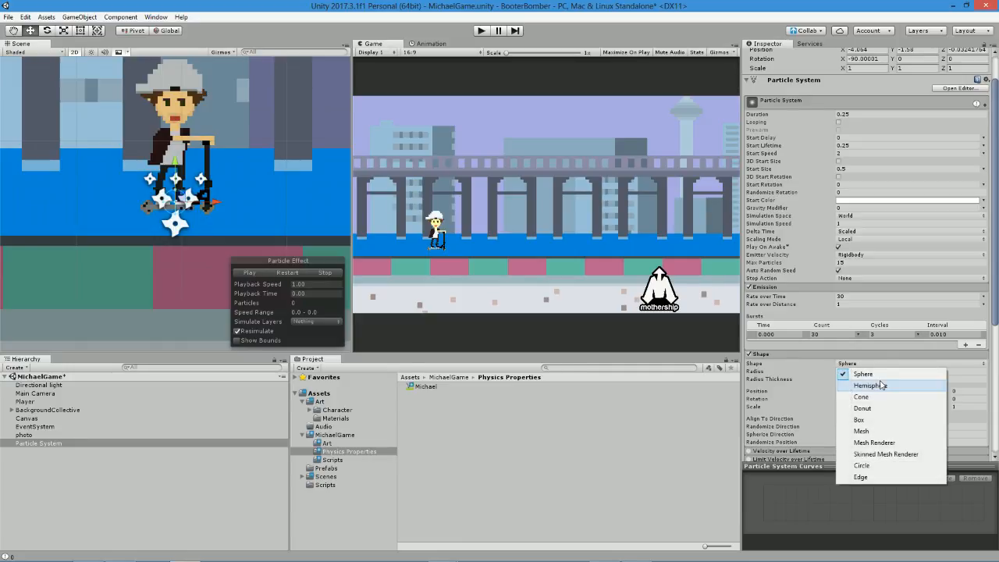
{"action": "left_click", "coordinate": [882, 385]}
{"action": "left_click", "coordinate": [261, 276]}
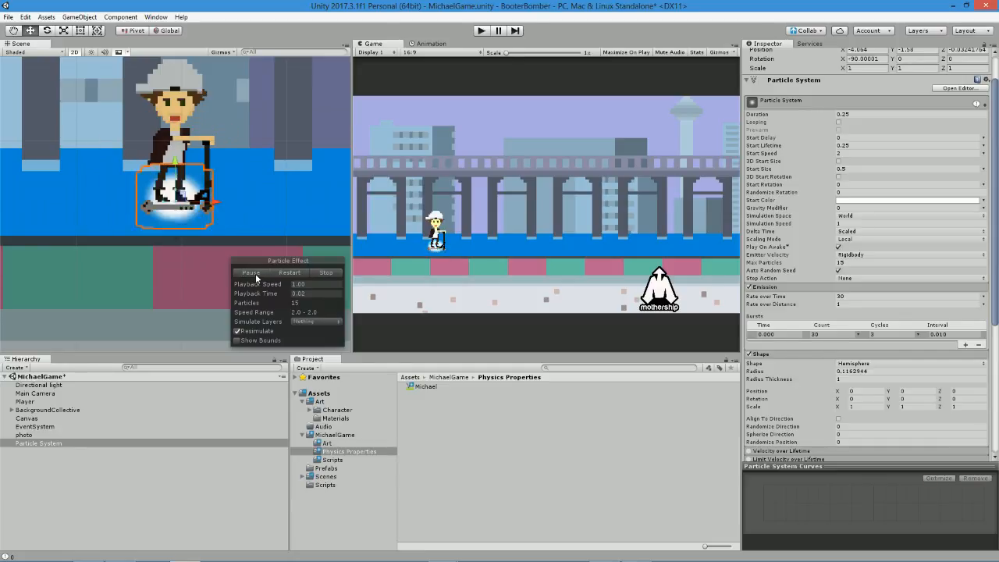
{"action": "left_click_drag", "start_coordinate": [175, 161], "coordinate": [177, 164]}
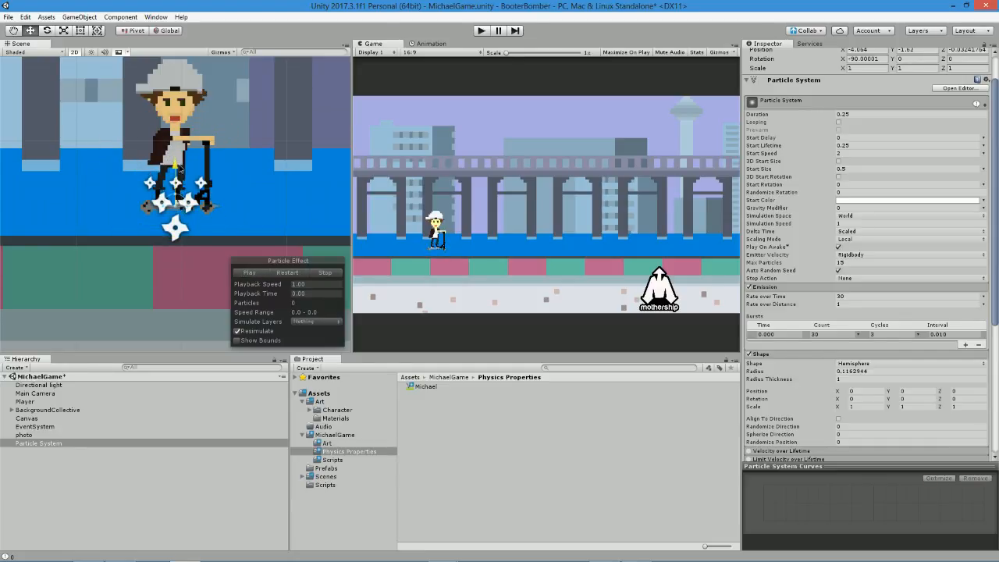
{"action": "left_click", "coordinate": [256, 273]}
Rename the Particle System object in the scene to BumpParticle.
{"action": "left_click", "coordinate": [49, 444]}
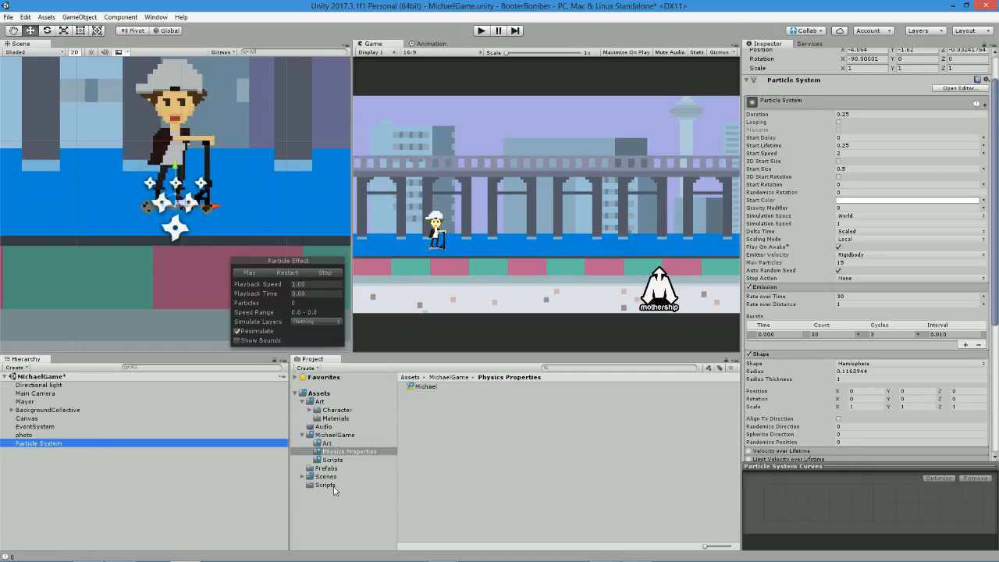
{"action": "left_click", "coordinate": [333, 487]}
{"action": "left_click", "coordinate": [35, 444]}
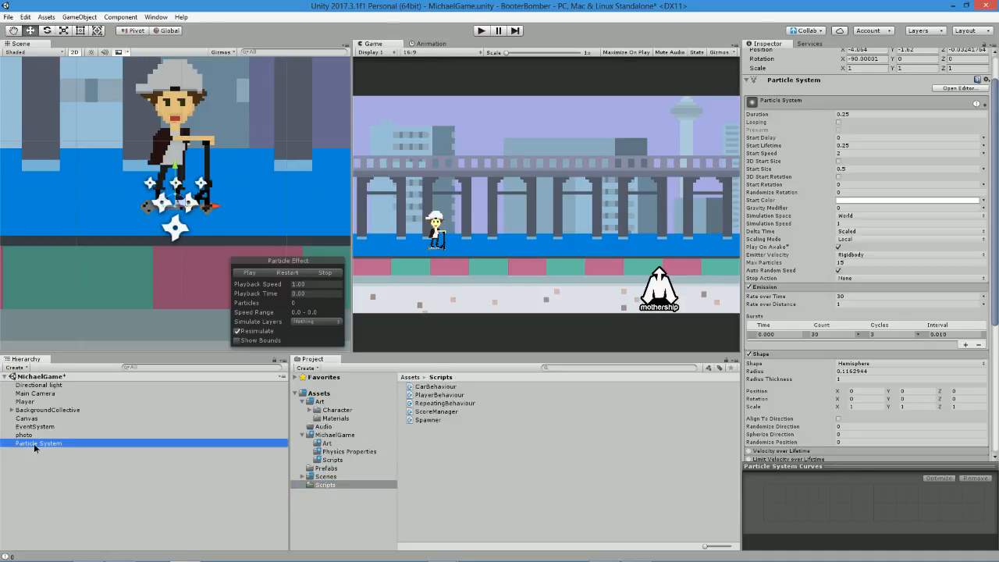
{"action": "left_click", "coordinate": [34, 444]}
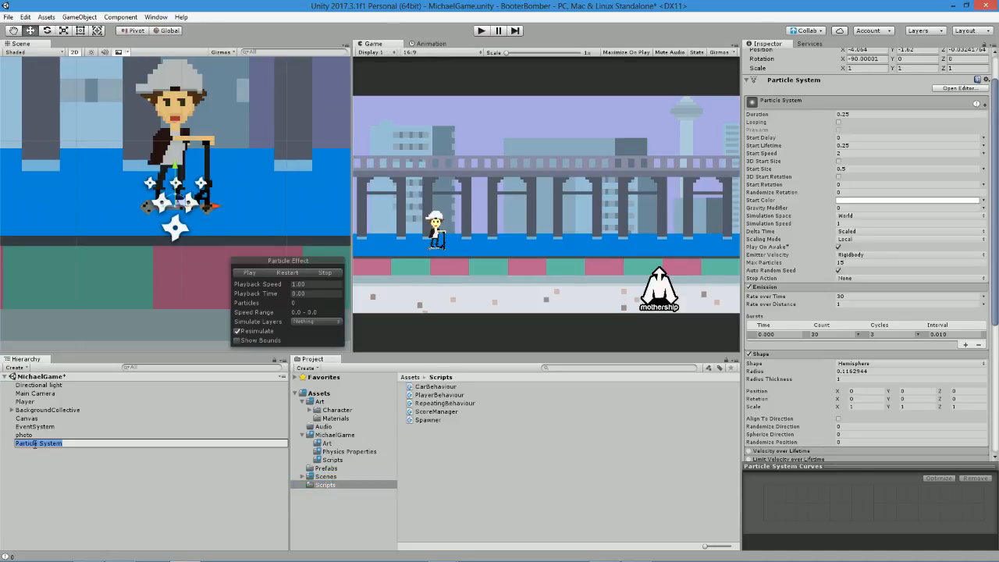
{"action": "type", "text": "P"}
{"action": "type", "text": "umper"}
{"action": "type", "text": "ticle"}
{"action": "key", "text": "Return"}
Create a folder named Prefabs inside the MichaelGame asset folder and open it.
{"action": "left_click", "coordinate": [326, 426]}
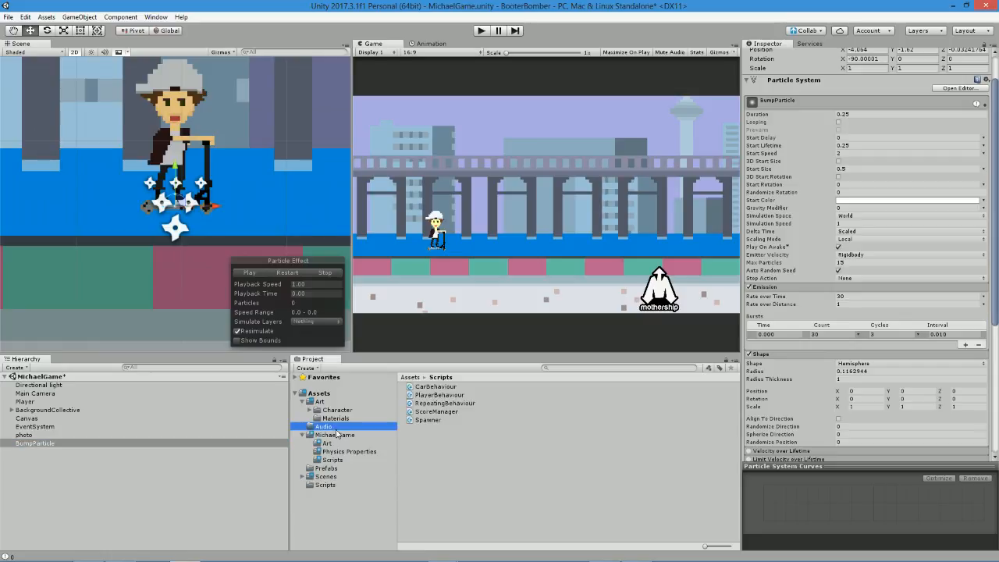
{"action": "left_click", "coordinate": [336, 435]}
{"action": "right_click", "coordinate": [495, 456]}
{"action": "mouse_move", "coordinate": [529, 231]}
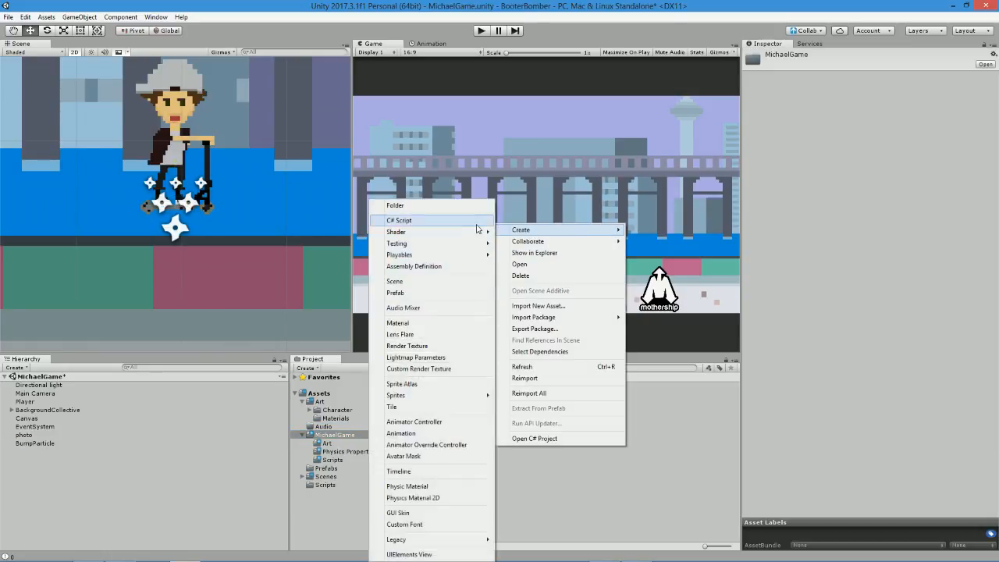
{"action": "left_click", "coordinate": [413, 205]}
{"action": "type", "text": "Prefabs"}
{"action": "key", "text": "Return"}
{"action": "key", "text": "Return"}
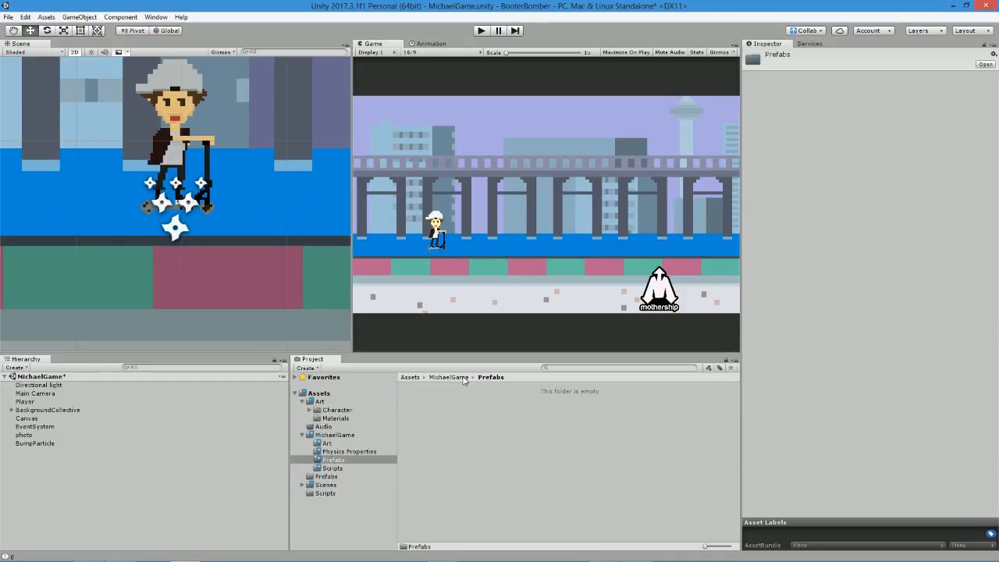
Make a prefab from the BumpParticle scene object in MichaelGame's Prefabs folder and review its Particle System component.
{"action": "left_click", "coordinate": [28, 444]}
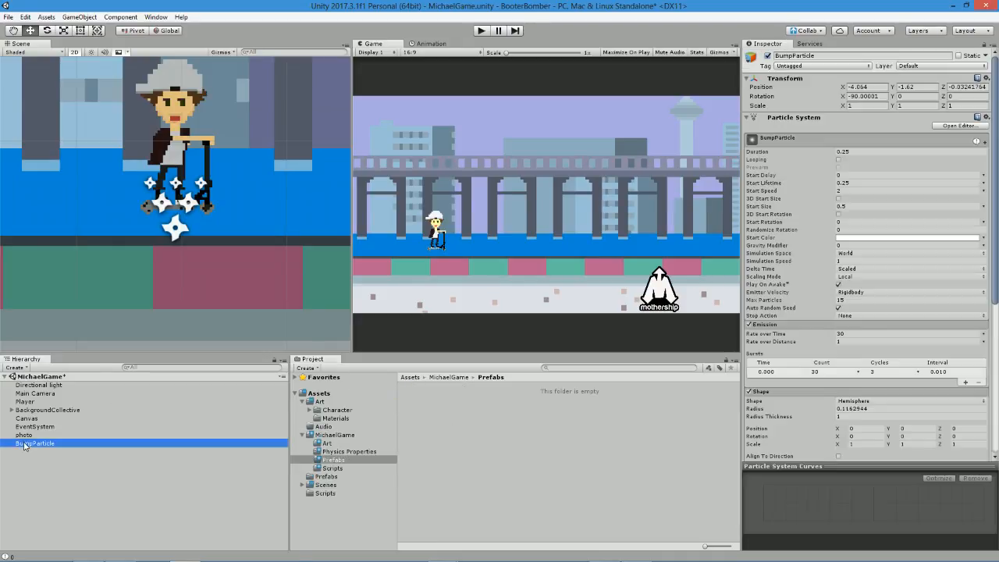
{"action": "left_click_drag", "start_coordinate": [174, 462], "coordinate": [437, 435]}
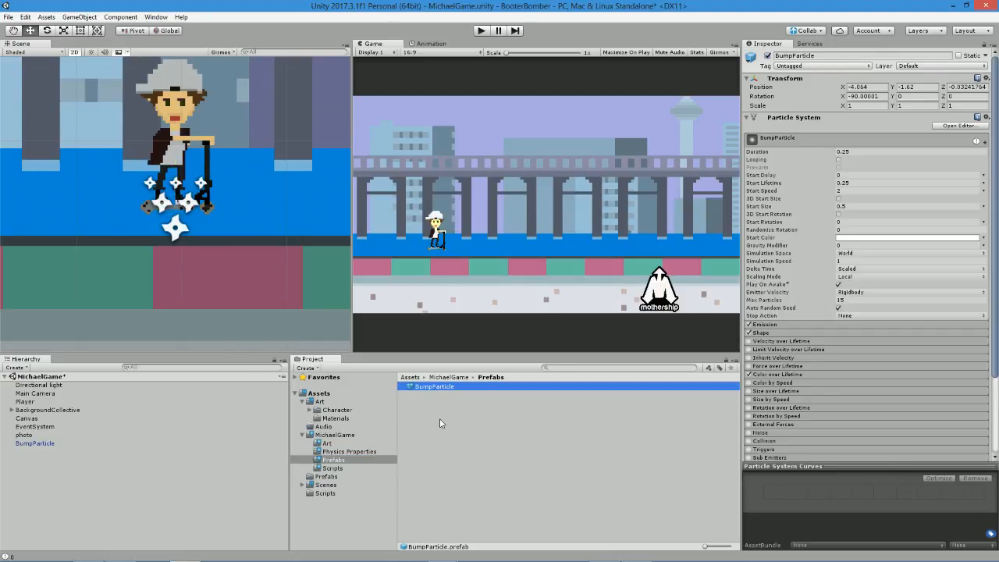
{"action": "scroll", "coordinate": [827, 234], "scroll_direction": "down", "scroll_amount": 5}
{"action": "scroll", "coordinate": [812, 195], "scroll_direction": "up", "scroll_amount": 5}
{"action": "left_click", "coordinate": [790, 120]}
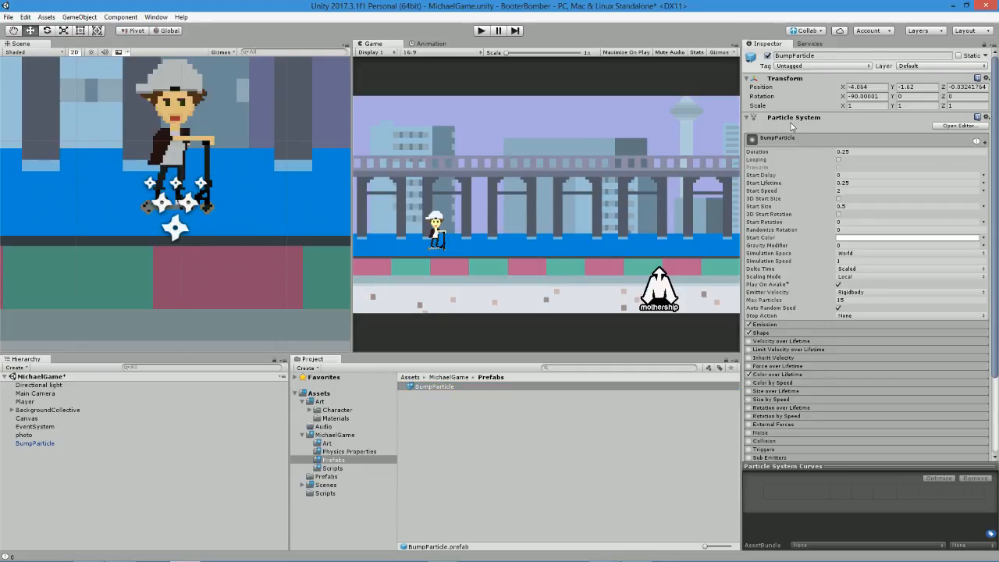
{"action": "left_click", "coordinate": [461, 424]}
{"action": "left_click", "coordinate": [345, 469]}
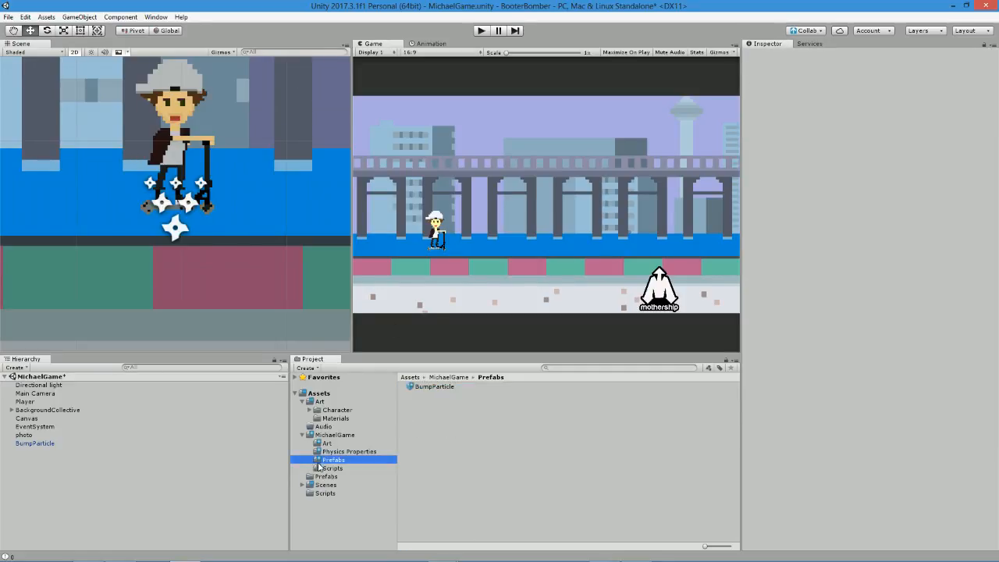
{"action": "right_click", "coordinate": [522, 416]}
{"action": "mouse_move", "coordinate": [574, 205]}
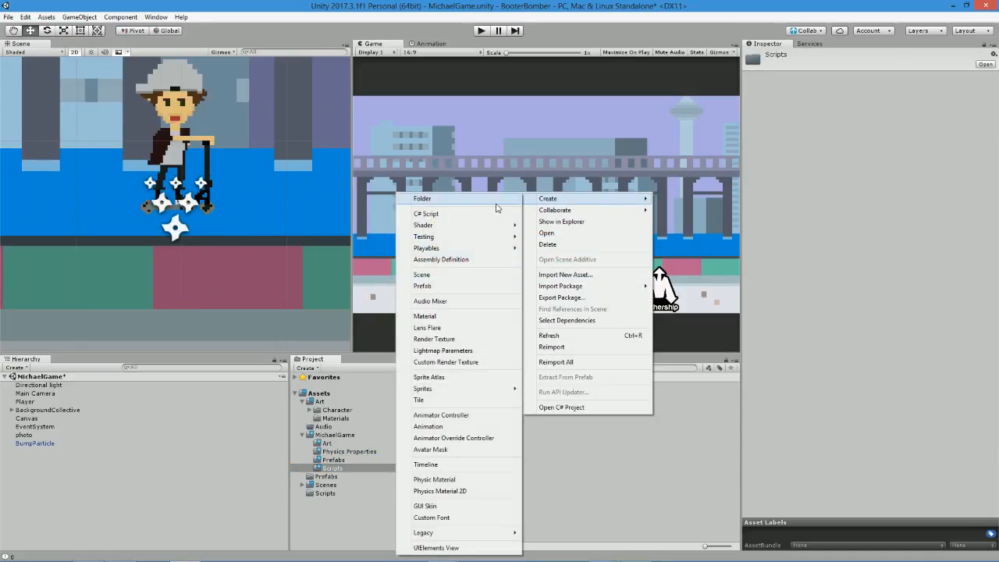
{"action": "left_click", "coordinate": [328, 497]}
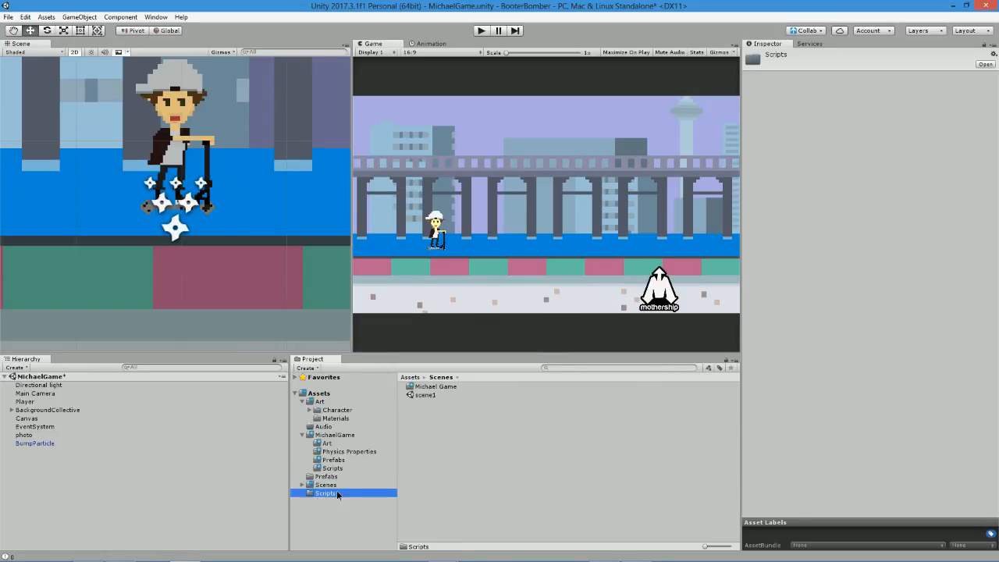
Create a C# script named DestroyAfterXSeconds in MichaelGame's Scripts folder and open it in MonoDevelop.
{"action": "left_click", "coordinate": [332, 468]}
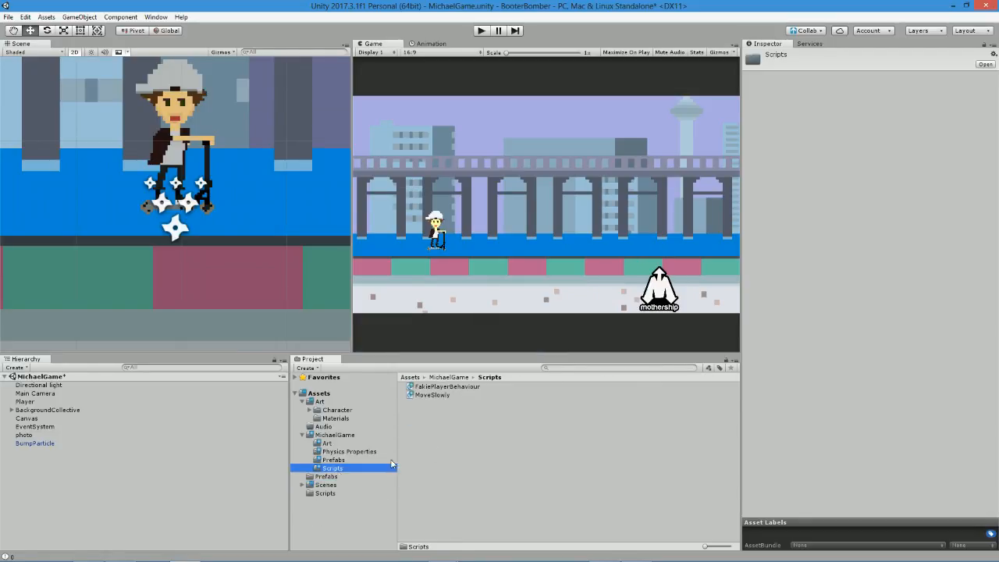
{"action": "right_click", "coordinate": [444, 447]}
{"action": "mouse_move", "coordinate": [475, 232]}
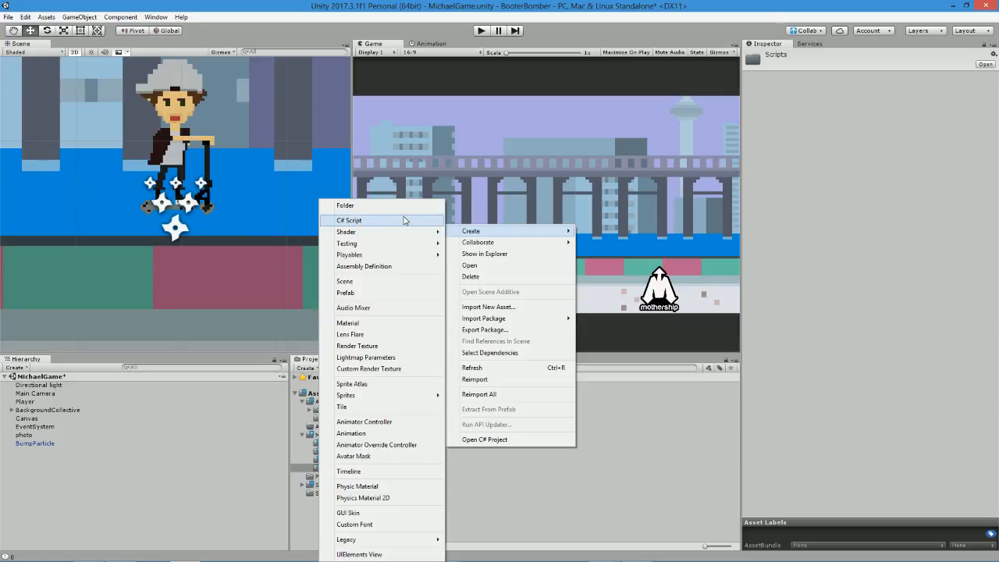
{"action": "left_click", "coordinate": [382, 220]}
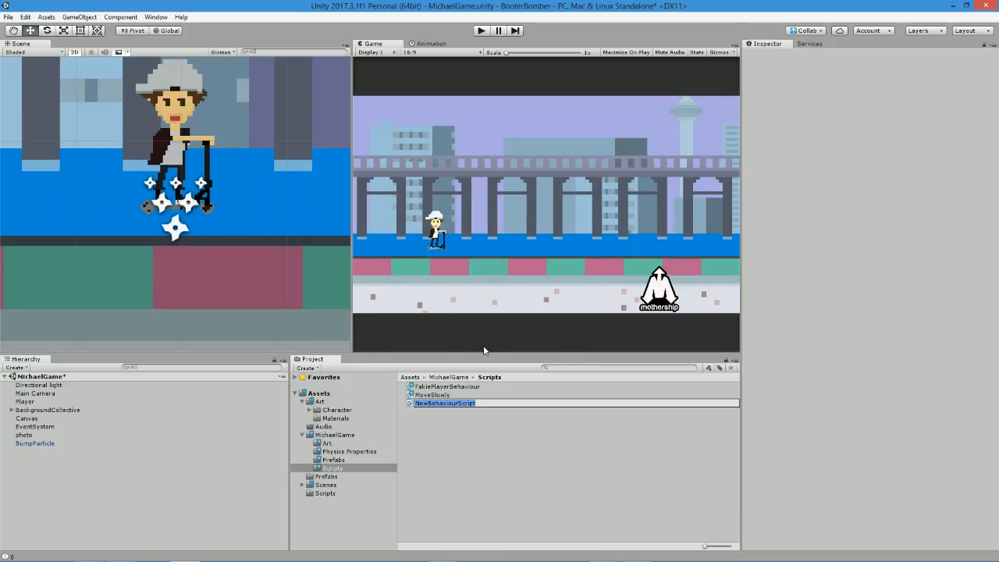
{"action": "type", "text": "Destr"}
{"action": "type", "text": "oyt"}
{"action": "type", "text": "AfterXSe"}
{"action": "type", "text": "conds"}
{"action": "key", "text": "Return"}
{"action": "key", "text": "Return"}
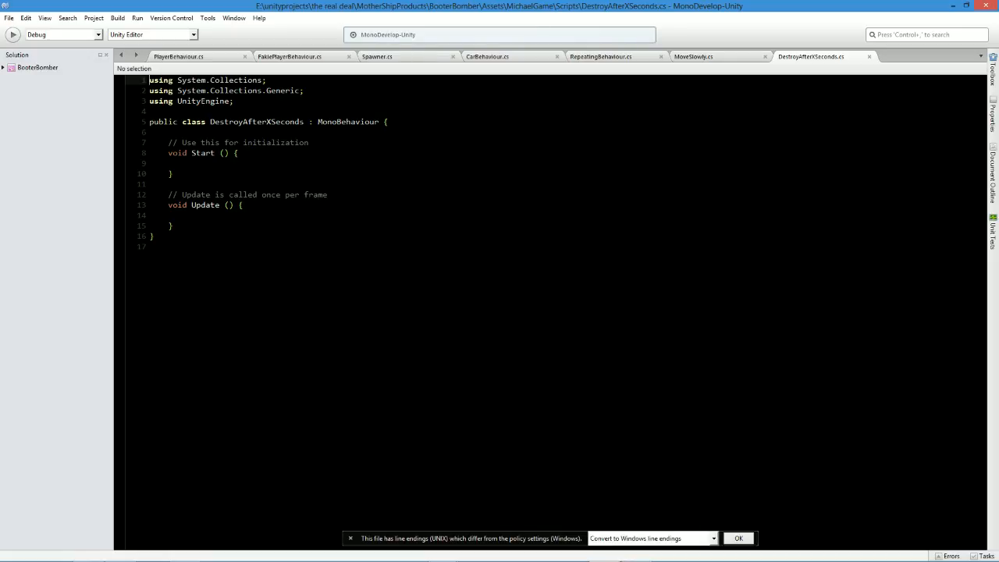
Declare a public float lifeTime variable above the Start method of DestroyAfterXSeconds and save the script.
{"action": "left_click_drag", "start_coordinate": [173, 226], "coordinate": [167, 143]}
{"action": "left_click", "coordinate": [169, 132]}
{"action": "key", "text": "Return"}
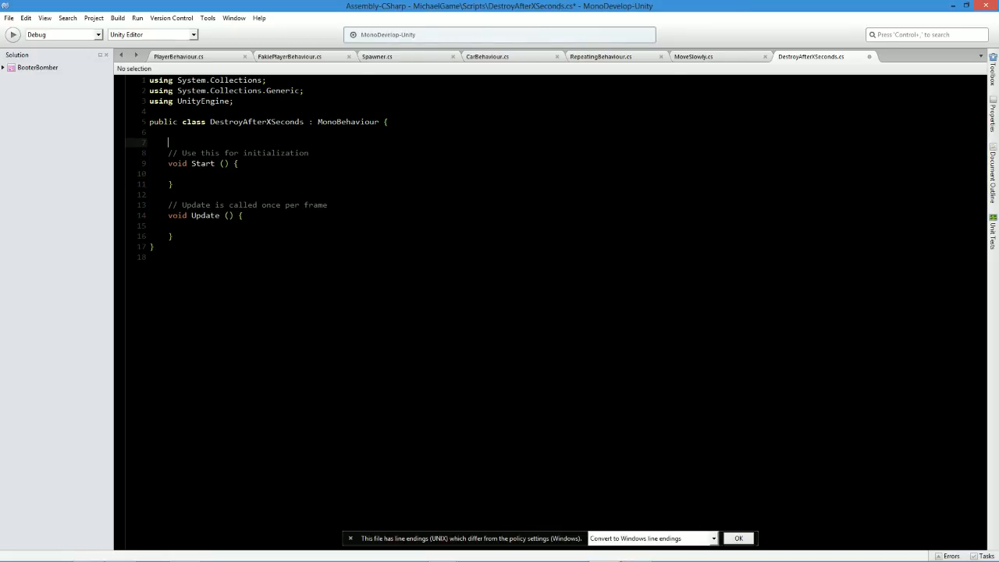
{"action": "key", "text": "Return"}
{"action": "type", "text": "public float lifeTime;"}
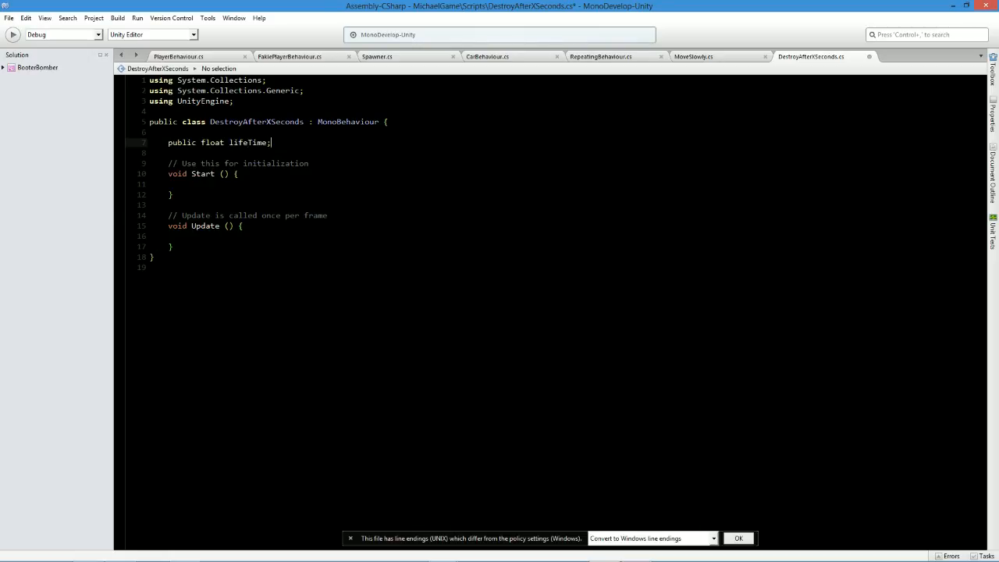
{"action": "key", "text": "ctrl+s"}
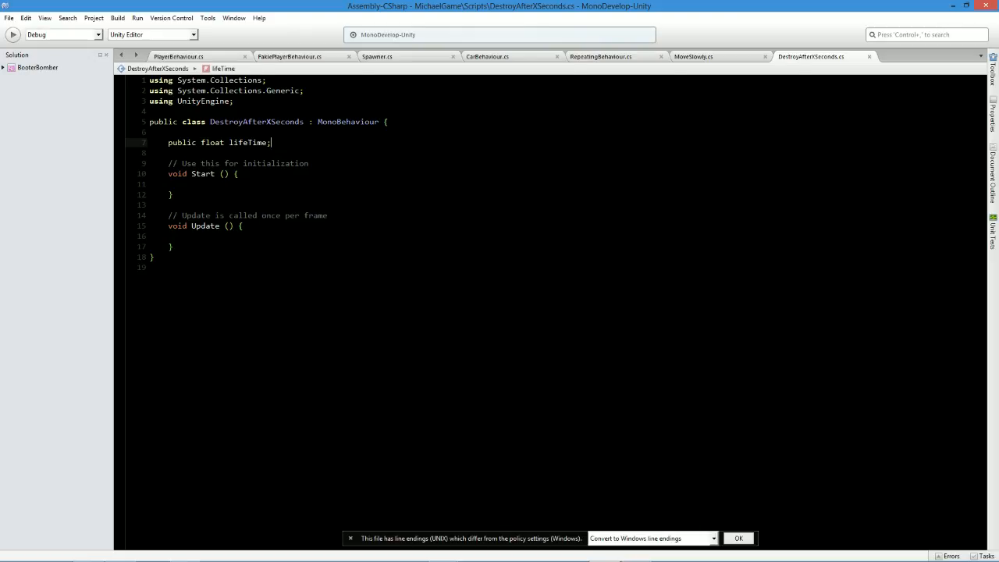
Replace the Update method and its comment with the start of a private IEnumerator declaration.
{"action": "left_click", "coordinate": [188, 236]}
{"action": "left_click_drag", "start_coordinate": [173, 247], "coordinate": [168, 216]}
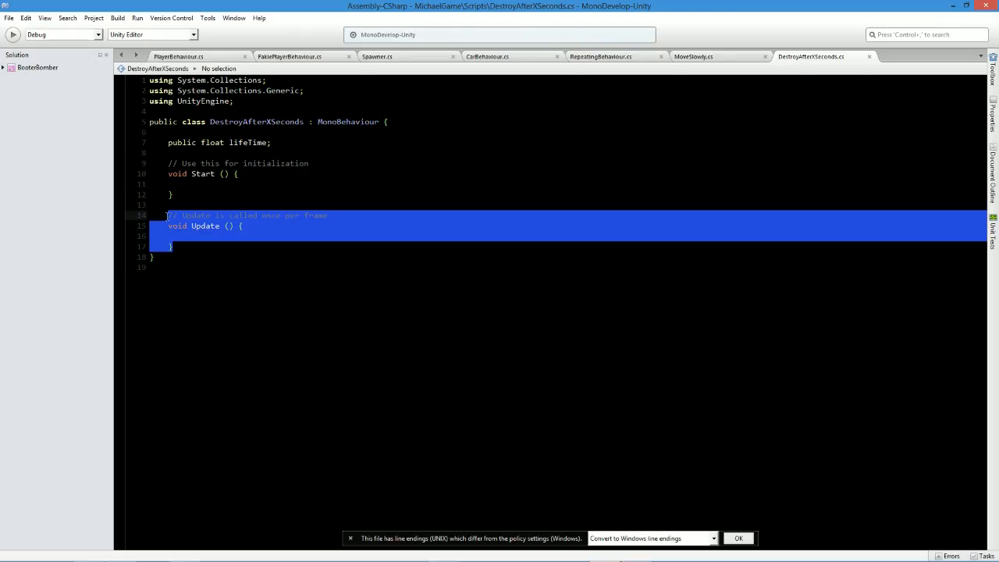
{"action": "key", "text": "BackSpace"}
{"action": "type", "text": "public ienum"}
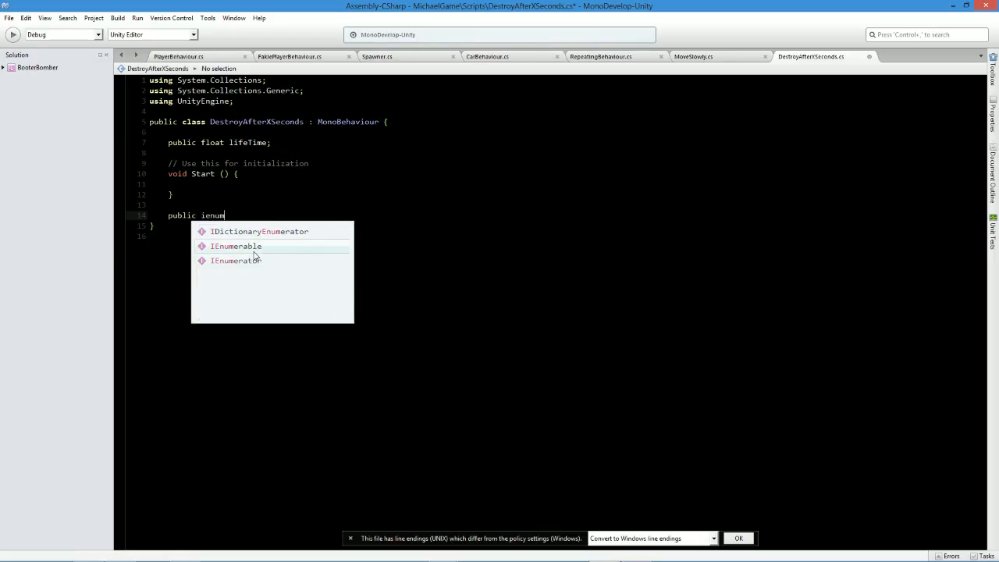
{"action": "left_click", "coordinate": [248, 260]}
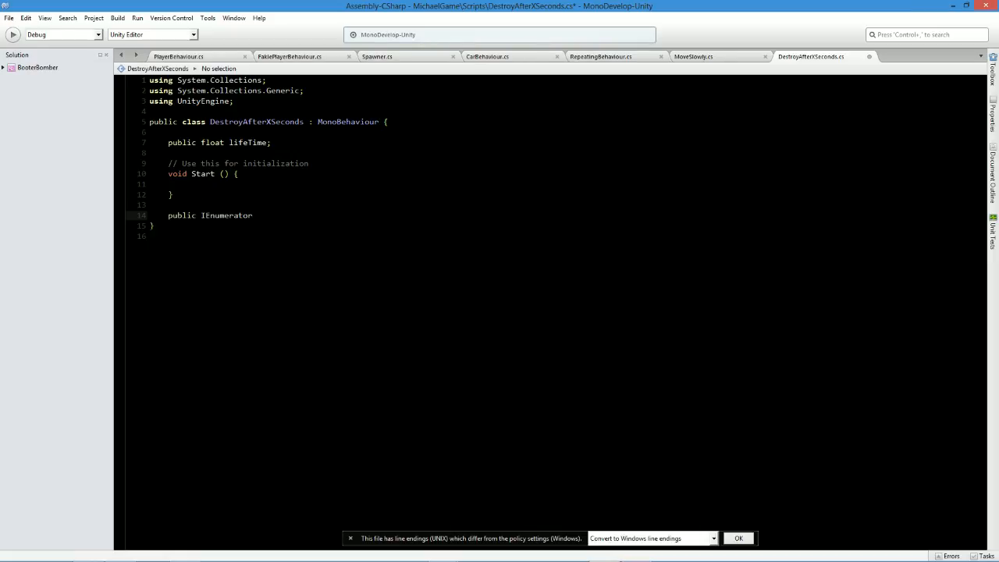
{"action": "double_click", "coordinate": [180, 215]}
{"action": "type", "text": "private"}
{"action": "key", "text": "ctrl+s"}
Name the IEnumerator method timeTillDeath(), open its body with a brace and save the script.
{"action": "type", "text": "timeTillDeath;"}
{"action": "key", "text": "ctrl+s"}
{"action": "key", "text": "Left"}
{"action": "type", "text": "()"}
{"action": "key", "text": "ctrl+s"}
{"action": "key", "text": "End"}
{"action": "key", "text": "BackSpace"}
{"action": "type", "text": "{"}
{"action": "key", "text": "Return"}
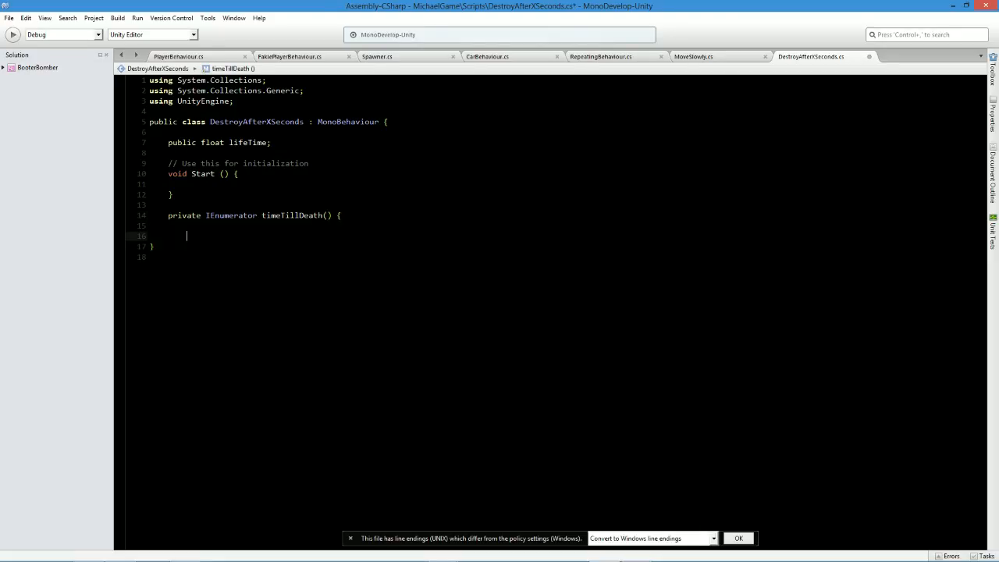
{"action": "key", "text": "ctrl+s"}
Fill timeTillDeath with "yield return new WaitForSeconds ();" followed by "Destroy (gameObject);".
{"action": "key", "text": "Return"}
{"action": "type", "text": "yield return new waitfors"}
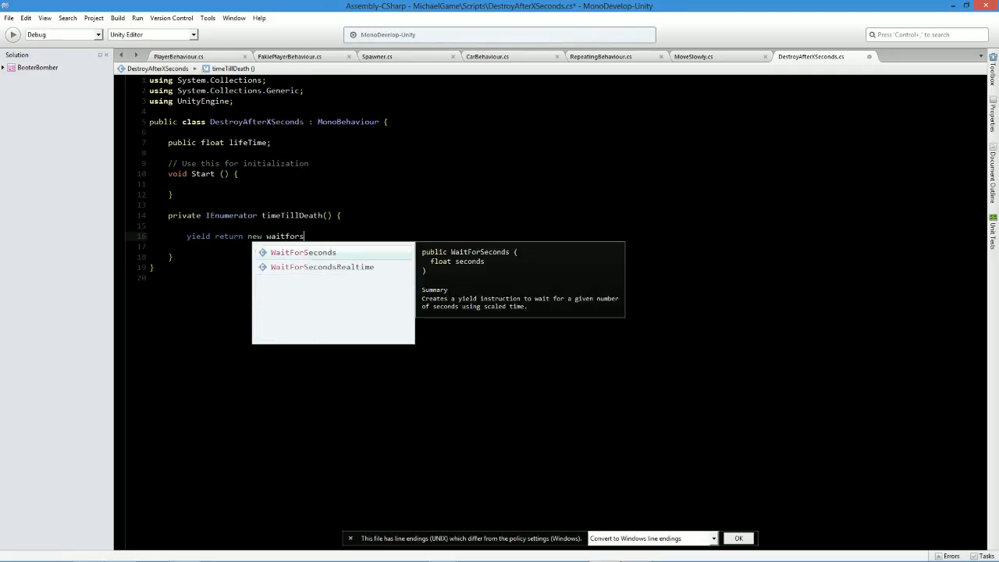
{"action": "key", "text": "Return"}
{"action": "type", "text": "();"}
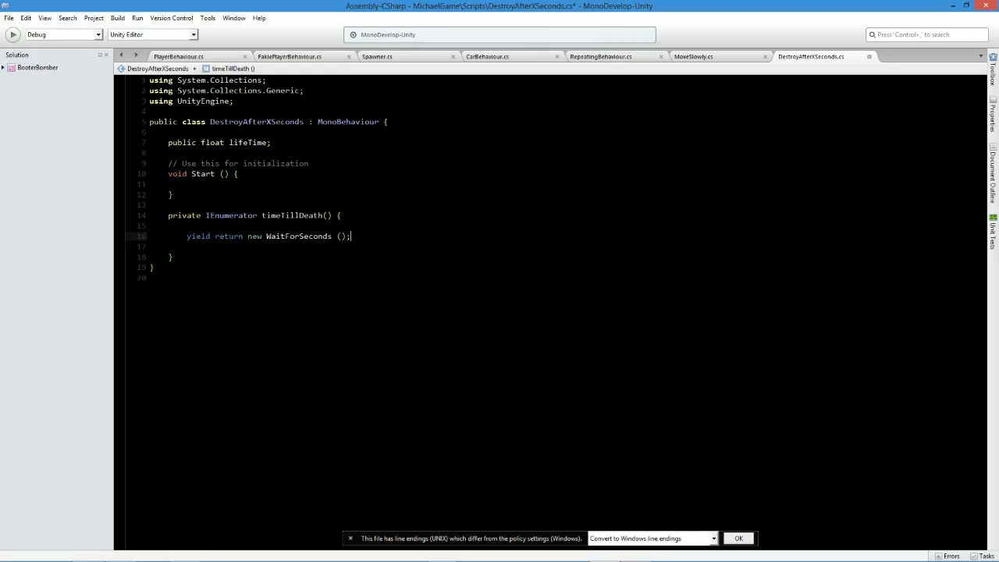
{"action": "key", "text": "Return"}
{"action": "type", "text": "Destroy ("}
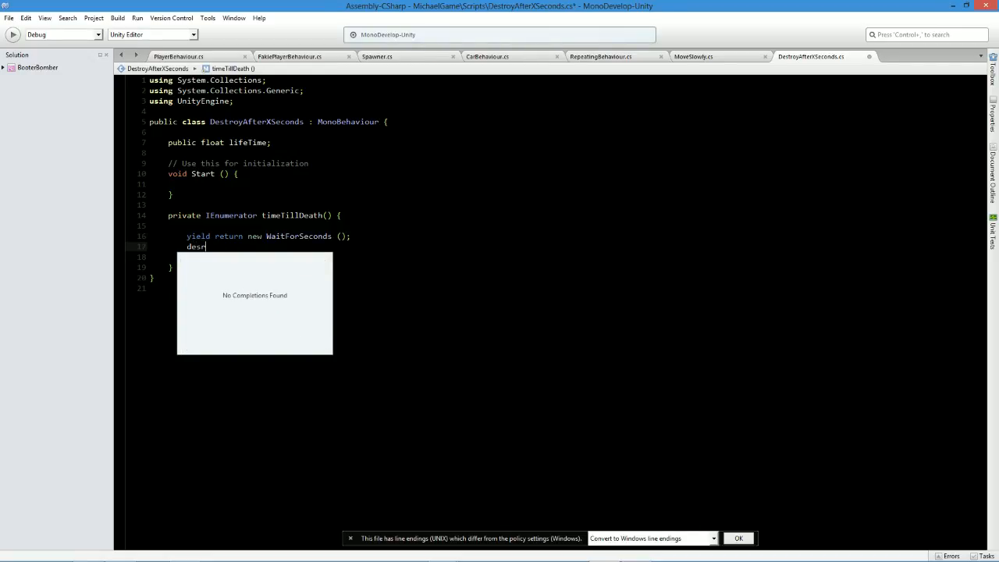
{"action": "type", "text": "gameObject);"}
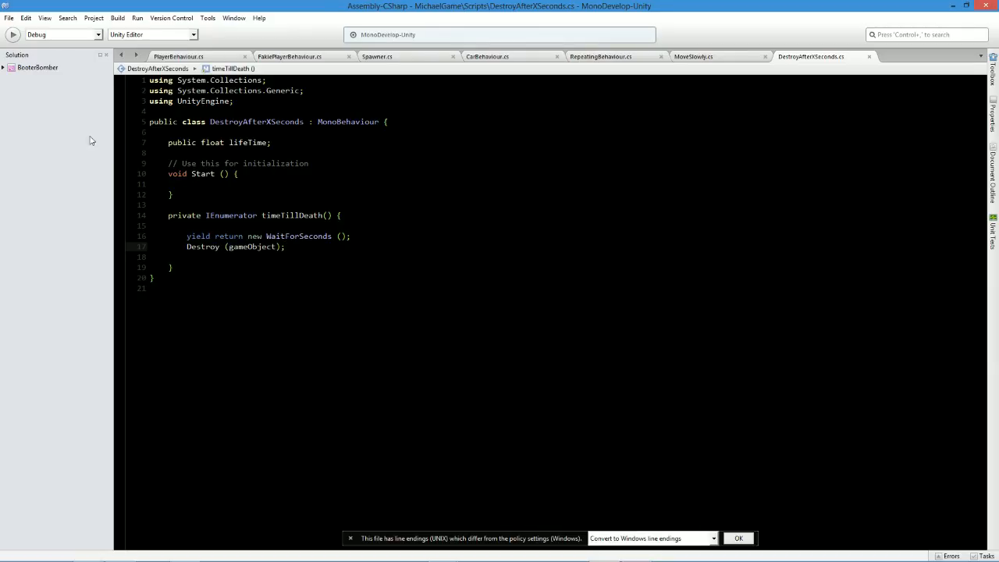
{"action": "left_click", "coordinate": [218, 235]}
{"action": "left_click", "coordinate": [220, 255]}
{"action": "double_click", "coordinate": [220, 250]}
{"action": "triple_click", "coordinate": [220, 250]}
{"action": "triple_click", "coordinate": [220, 248]}
{"action": "left_click", "coordinate": [221, 249]}
{"action": "double_click", "coordinate": [221, 248]}
{"action": "triple_click", "coordinate": [220, 249]}
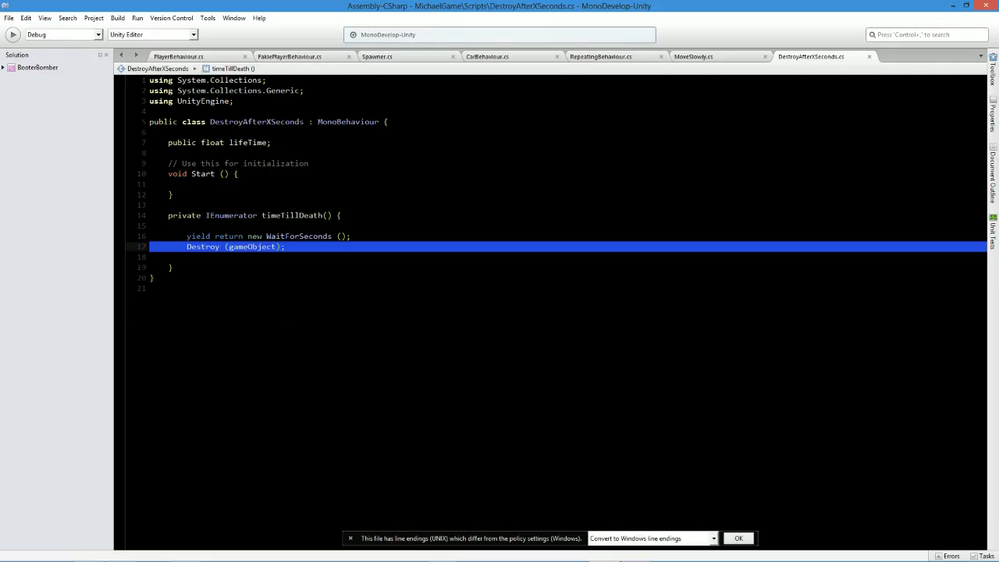
Add "StartCoroutine (timeTillDeath ());" to the Start method of DestroyAfterXSeconds and save the script.
{"action": "left_click", "coordinate": [187, 184]}
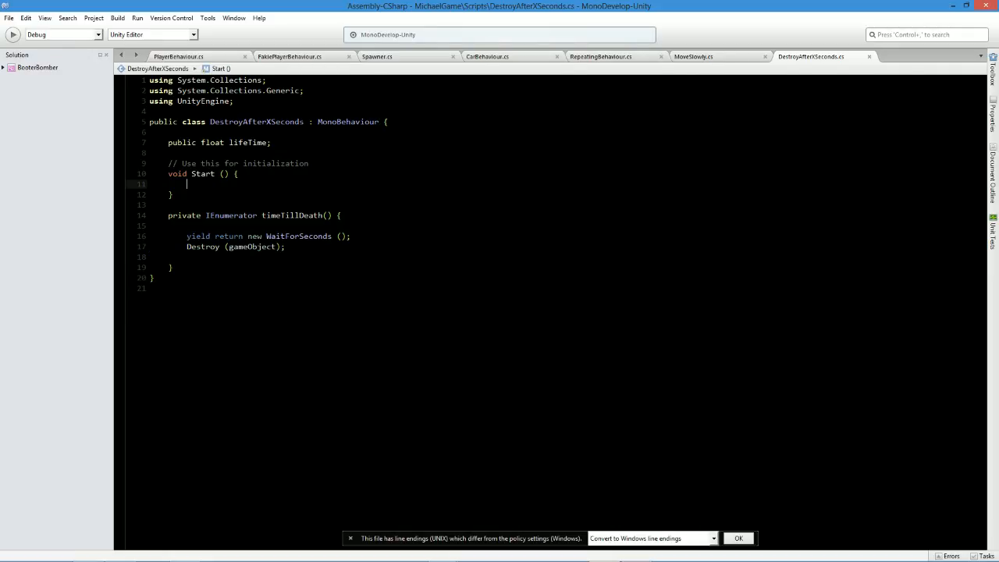
{"action": "type", "text": "startc"}
{"action": "key", "text": "Return"}
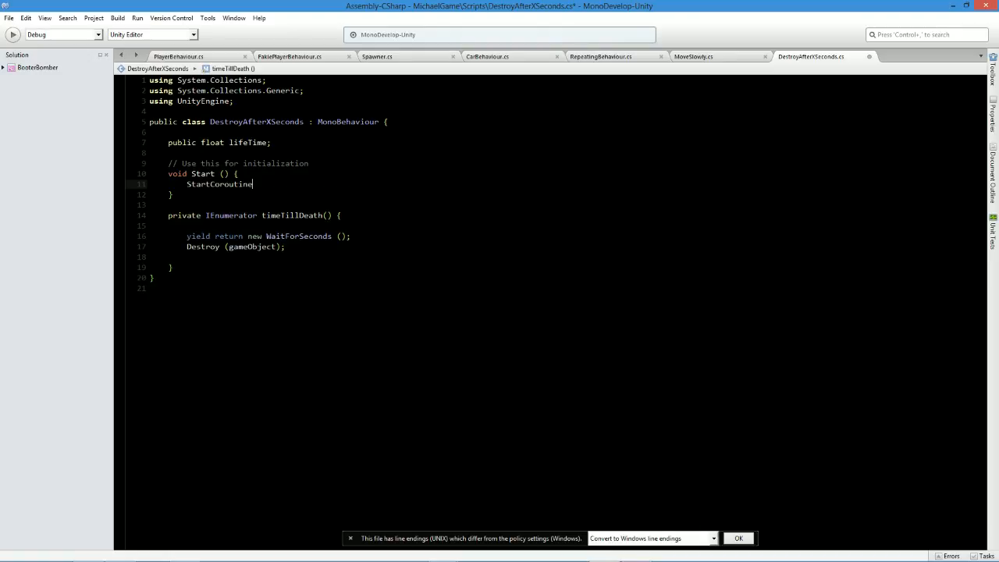
{"action": "type", "text": "("}
{"action": "key", "text": "BackSpace"}
{"action": "type", "text": "(timeTillDeath)"}
{"action": "key", "text": "Left"}
{"action": "type", "text": "();"}
{"action": "key", "text": "ctrl+s"}
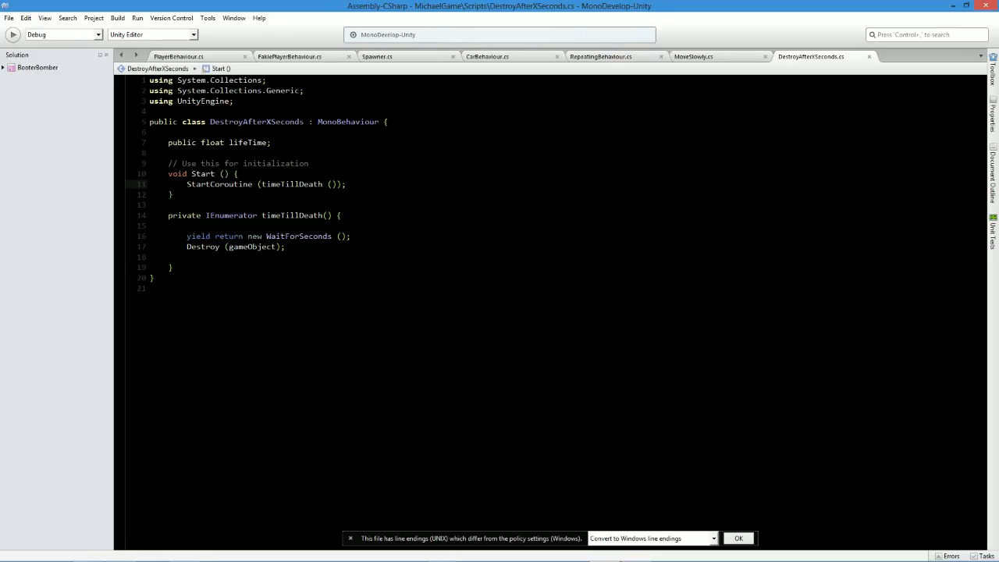
Delete the initialization comment above Start, pass lifeTime as the WaitForSeconds argument and save the script.
{"action": "triple_click", "coordinate": [243, 164]}
{"action": "key", "text": "BackSpace"}
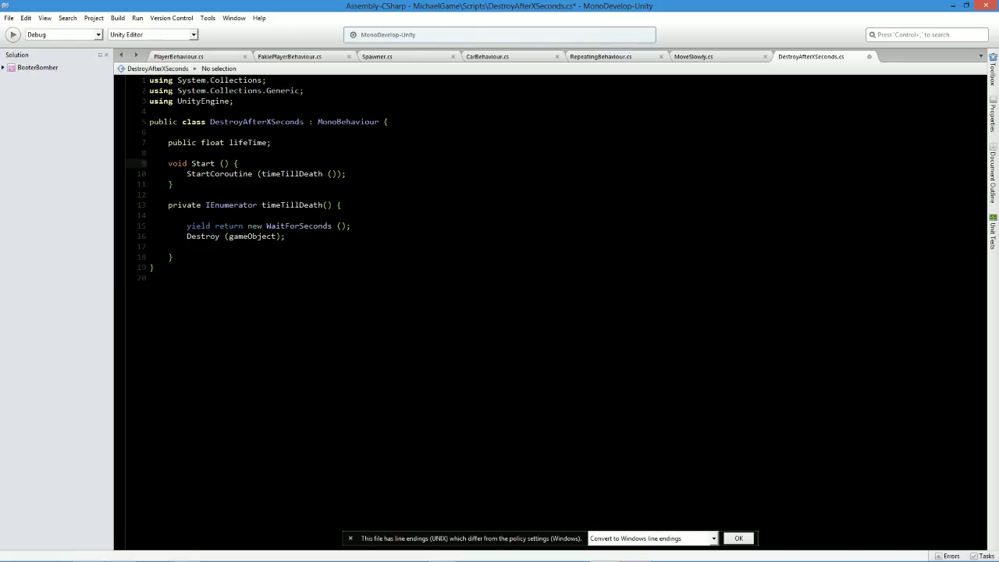
{"action": "triple_click", "coordinate": [249, 142]}
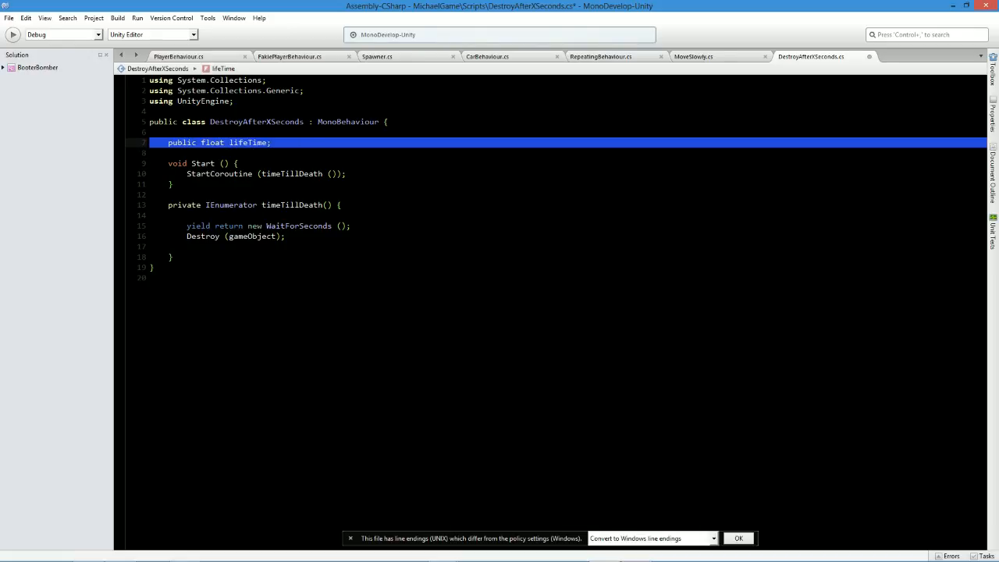
{"action": "left_click", "coordinate": [342, 226]}
{"action": "type", "text": "lifeTime"}
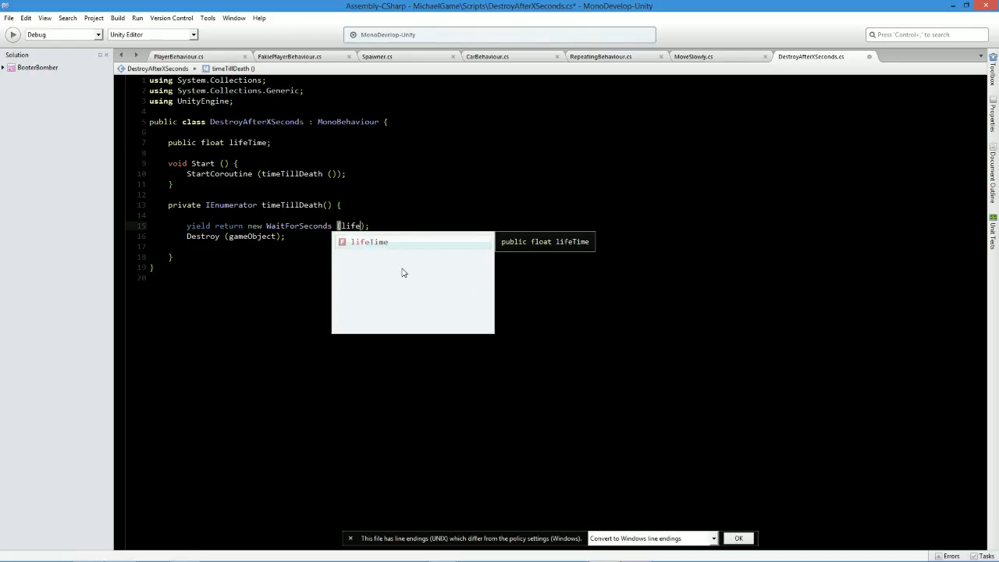
{"action": "key", "text": "ctrl+s"}
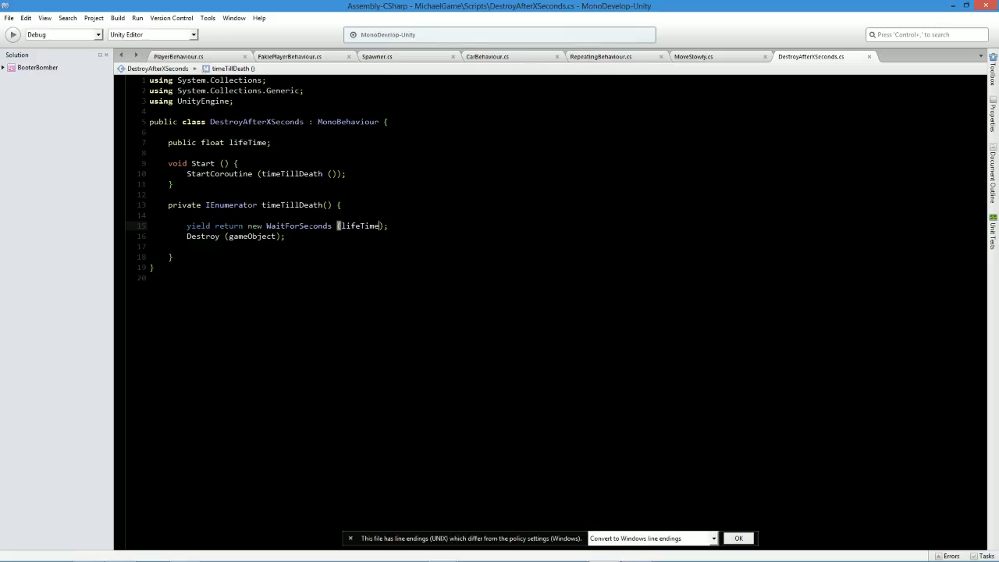
Switch to Unity and add the DestroyAfterXSeconds script to the BumpParticle prefab with a Life Time of 1.
{"action": "key", "text": "alt+Tab"}
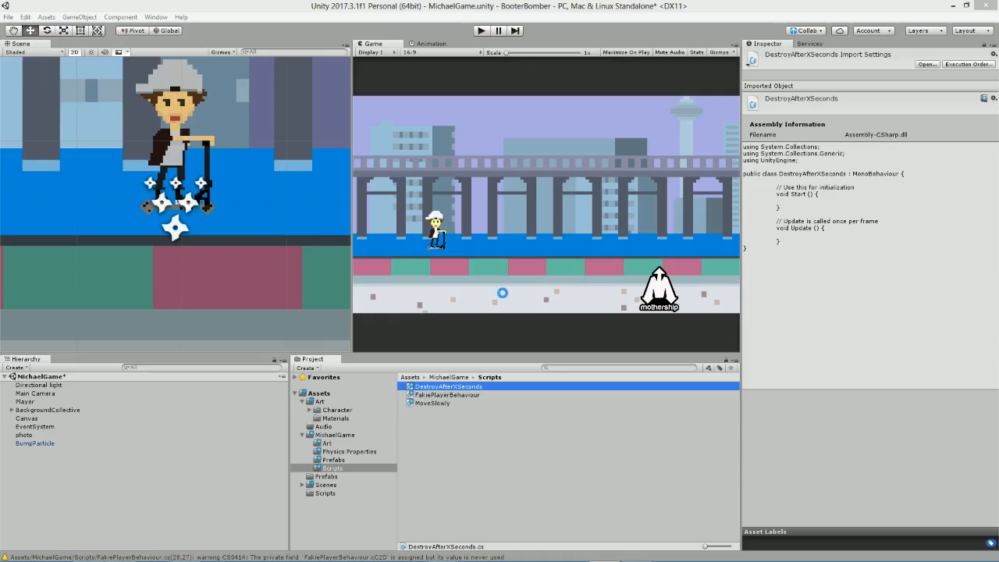
{"action": "left_click", "coordinate": [334, 461]}
{"action": "left_click", "coordinate": [431, 386]}
{"action": "left_click", "coordinate": [869, 160]}
{"action": "type", "text": "destroy"}
{"action": "left_click", "coordinate": [867, 198]}
{"action": "left_click", "coordinate": [850, 146]}
{"action": "type", "text": "2"}
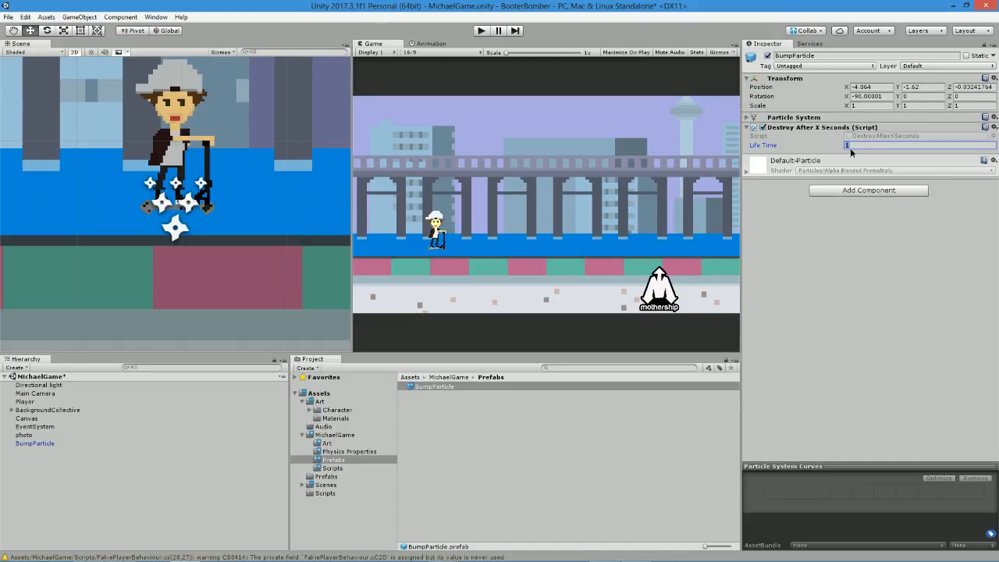
{"action": "key", "text": "Return"}
{"action": "type", "text": "1"}
Check BumpParticle's Particle System settings and delete the BumpParticle instance from the scene hierarchy.
{"action": "left_click", "coordinate": [840, 119]}
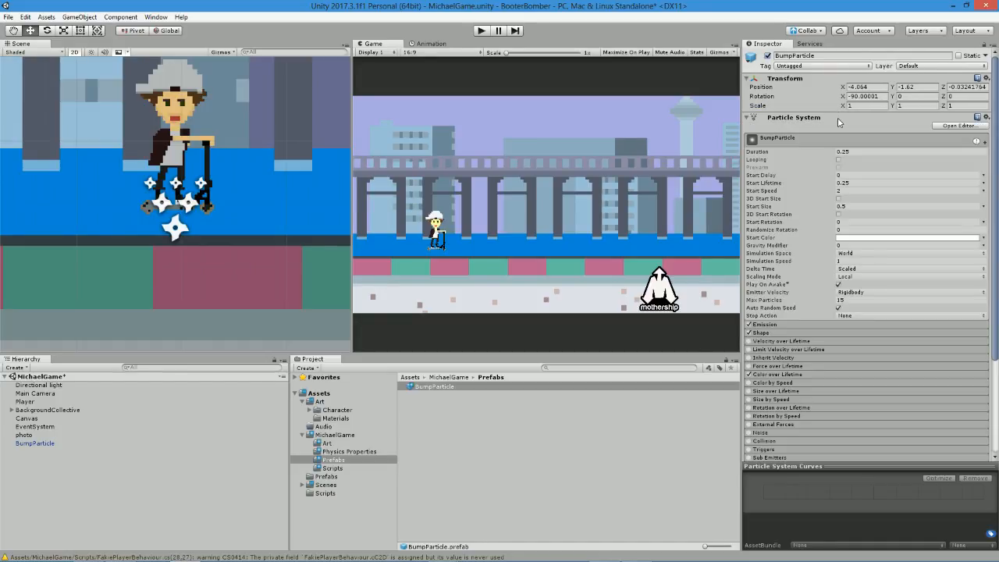
{"action": "left_click", "coordinate": [839, 119]}
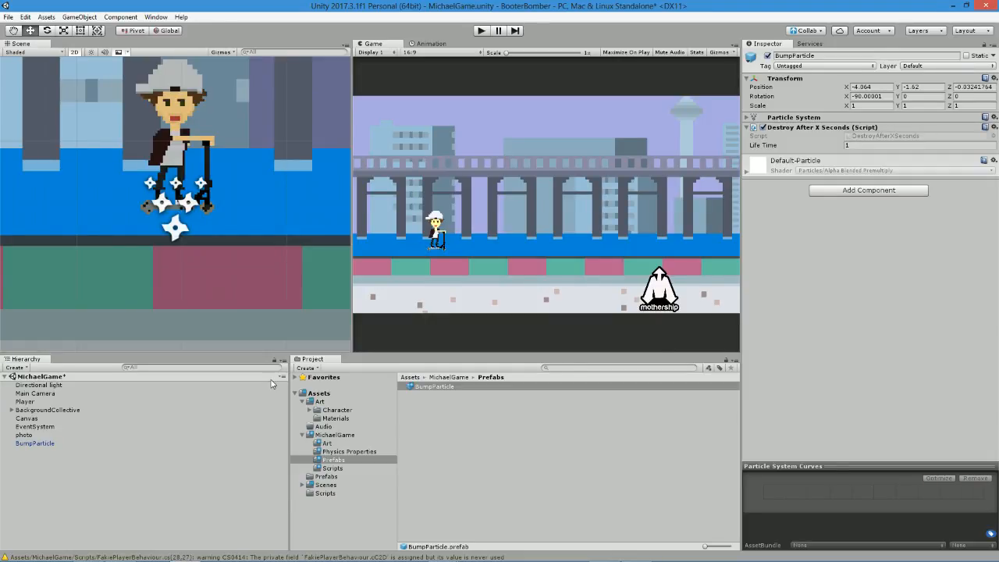
{"action": "left_click", "coordinate": [453, 474]}
{"action": "left_click", "coordinate": [57, 441]}
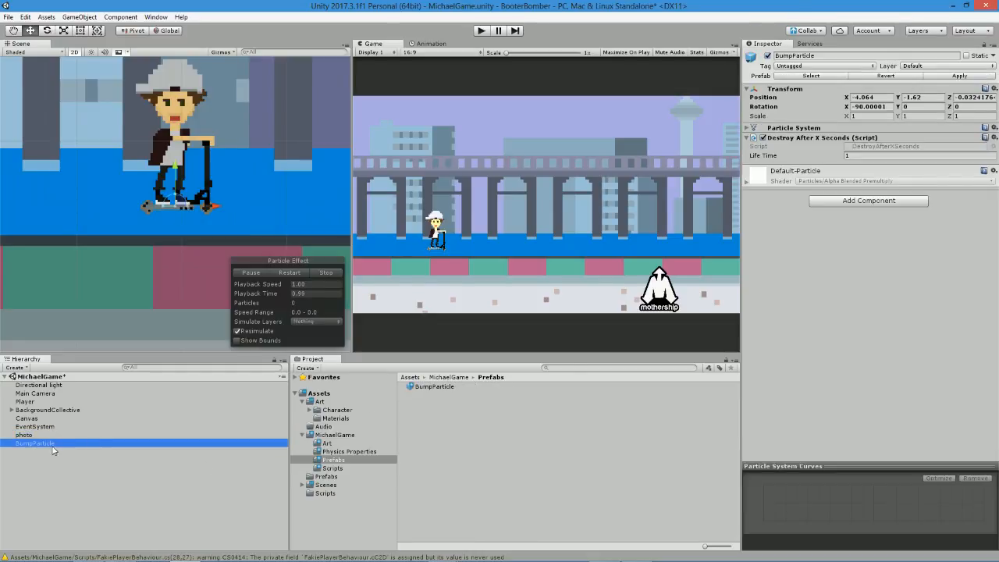
{"action": "left_click", "coordinate": [812, 128]}
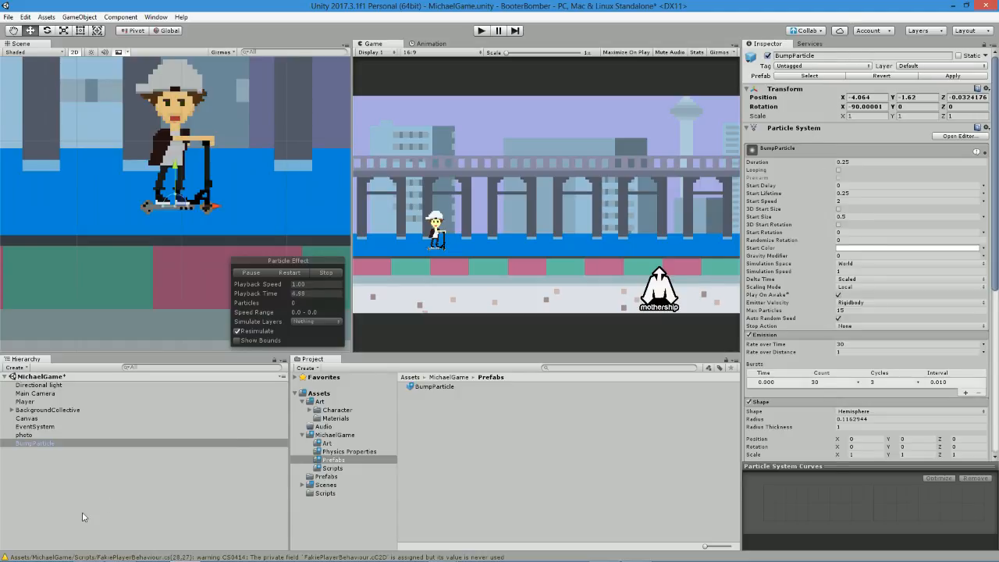
{"action": "left_click", "coordinate": [35, 443]}
{"action": "key", "text": "Delete"}
Select the Player object, switch to MonoDevelop, close PlayerBehaviour.cs and bring up FakiePlayerBehaviour.cs.
{"action": "left_click", "coordinate": [27, 404]}
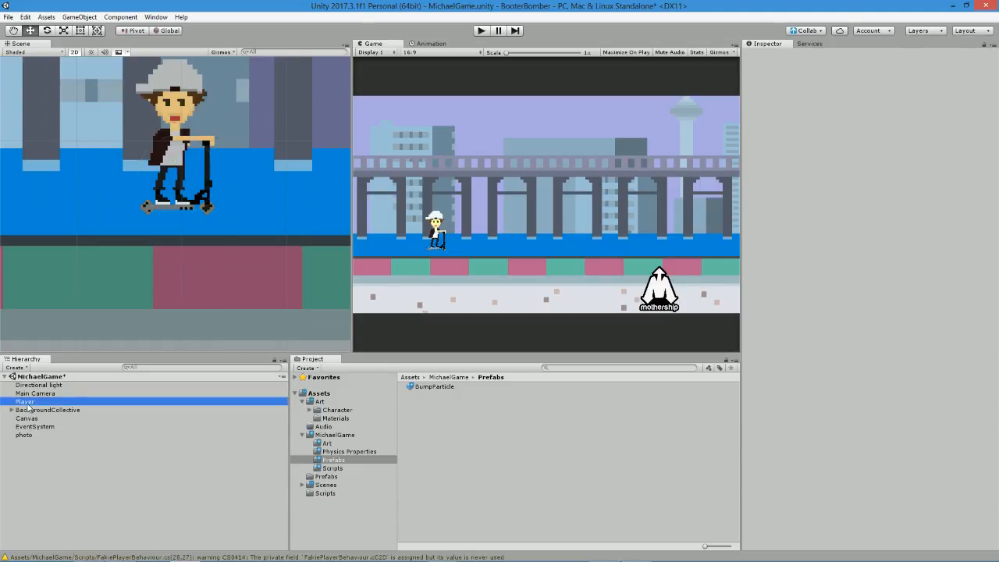
{"action": "key", "text": "alt+Tab"}
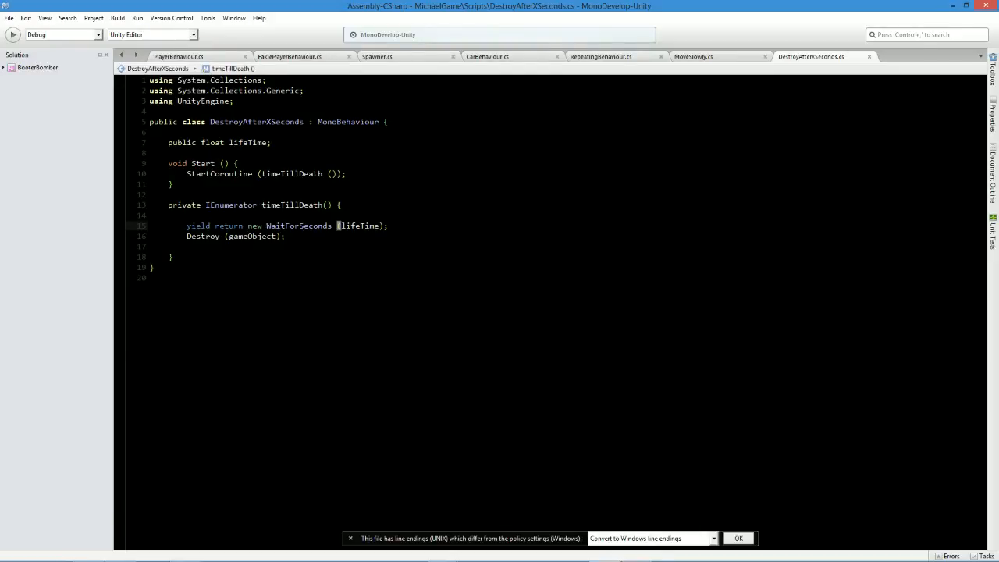
{"action": "left_click", "coordinate": [192, 54]}
{"action": "left_click", "coordinate": [283, 58]}
{"action": "left_click", "coordinate": [244, 56]}
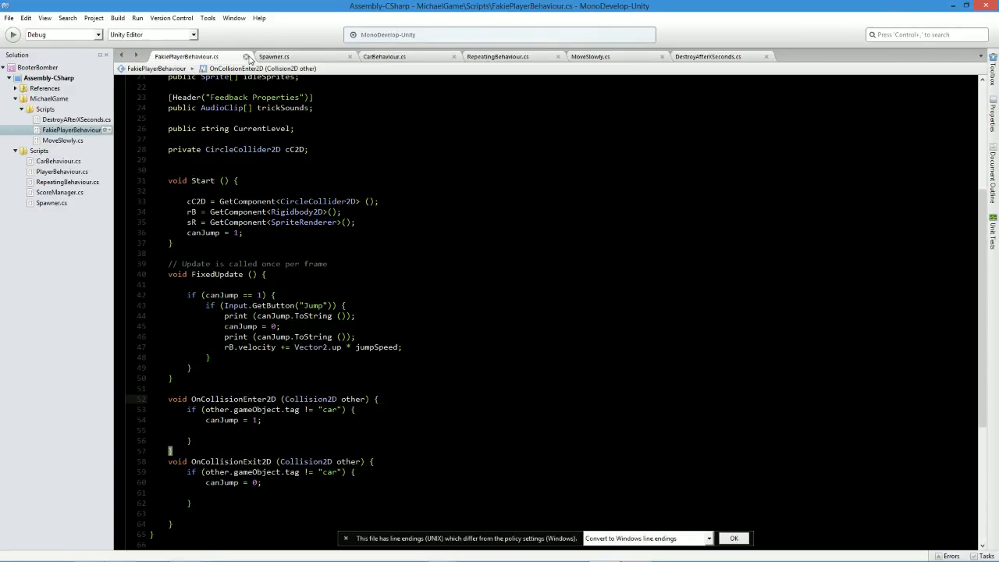
Declare "public GameObject bumpParticle;" below trickSounds in the Feedback Properties of FakiePlayerBehaviour and save the script.
{"action": "scroll", "coordinate": [500, 312], "scroll_direction": "up", "scroll_amount": 5}
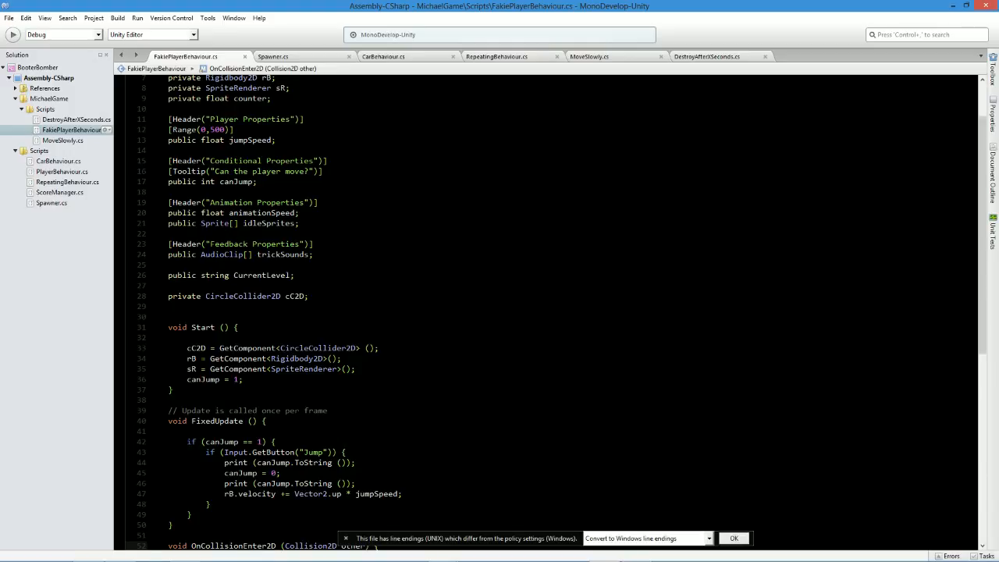
{"action": "scroll", "coordinate": [376, 546], "scroll_direction": "up", "scroll_amount": 2}
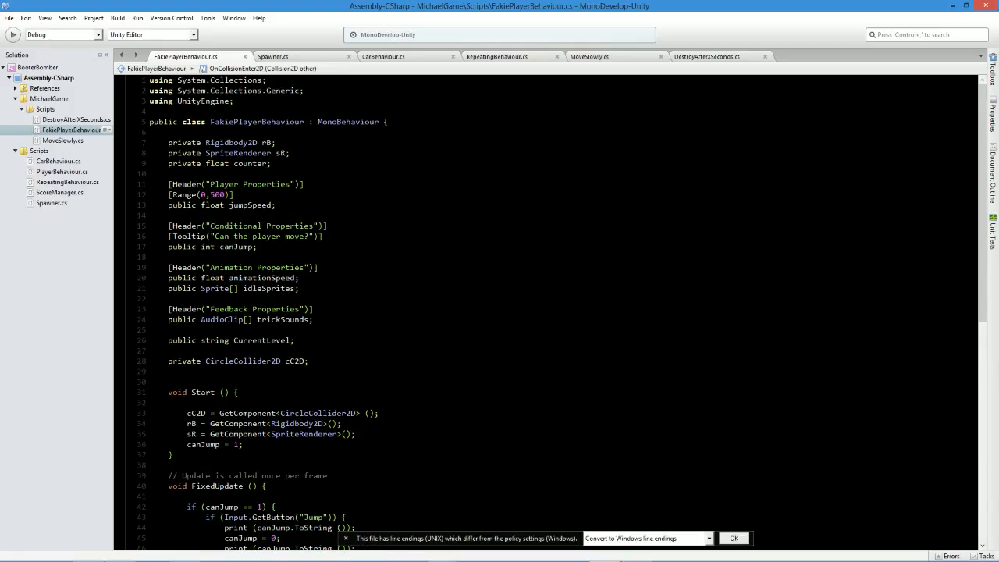
{"action": "left_click", "coordinate": [314, 319]}
{"action": "key", "text": "Return"}
{"action": "type", "text": "public gameObject"}
{"action": "key", "text": "BackSpace"}
{"action": "key", "text": "BackSpace"}
{"action": "key", "text": "BackSpace"}
{"action": "key", "text": "BackSpace"}
{"action": "key", "text": "BackSpace"}
{"action": "key", "text": "BackSpace"}
{"action": "key", "text": "BackSpace"}
{"action": "key", "text": "BackSpace"}
{"action": "key", "text": "BackSpace"}
{"action": "key", "text": "BackSpace"}
{"action": "type", "text": "GameObject"}
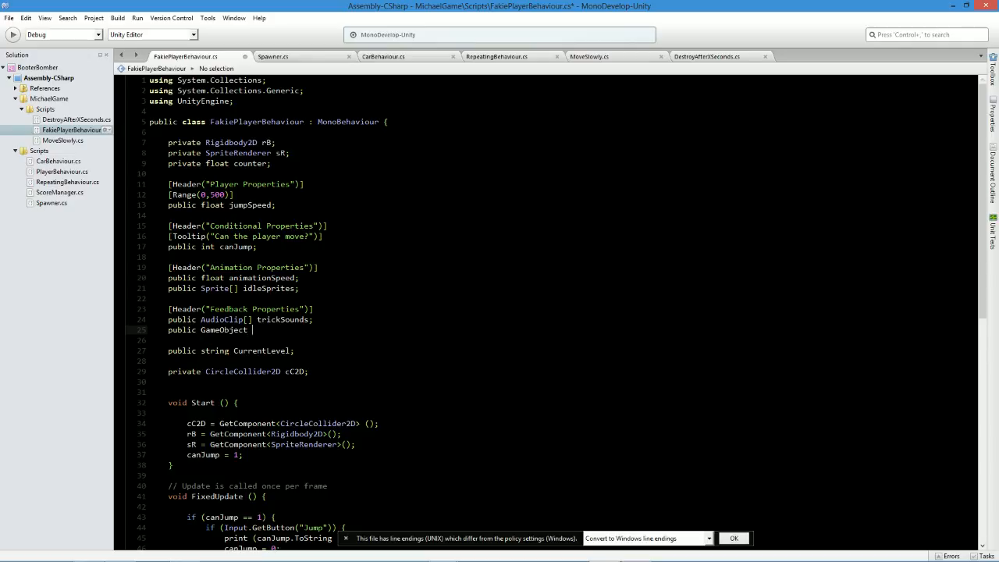
{"action": "type", "text": " bumpParticle;"}
{"action": "key", "text": "ctrl+s"}
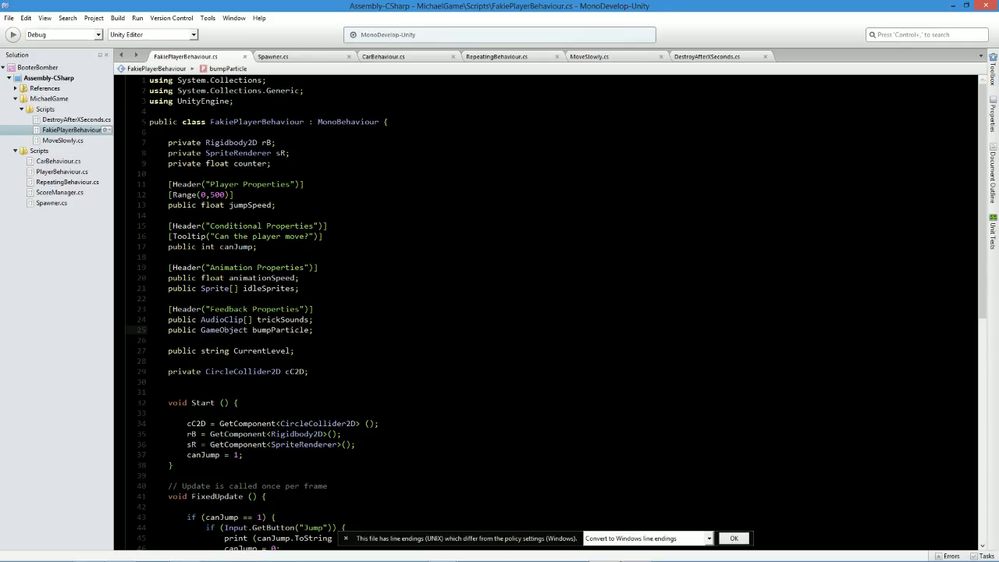
Tidy the blank lines around the if block in OnCollisionEnter2D and start a new line below "canJump = 1;".
{"action": "scroll", "coordinate": [546, 313], "scroll_direction": "down", "scroll_amount": 9}
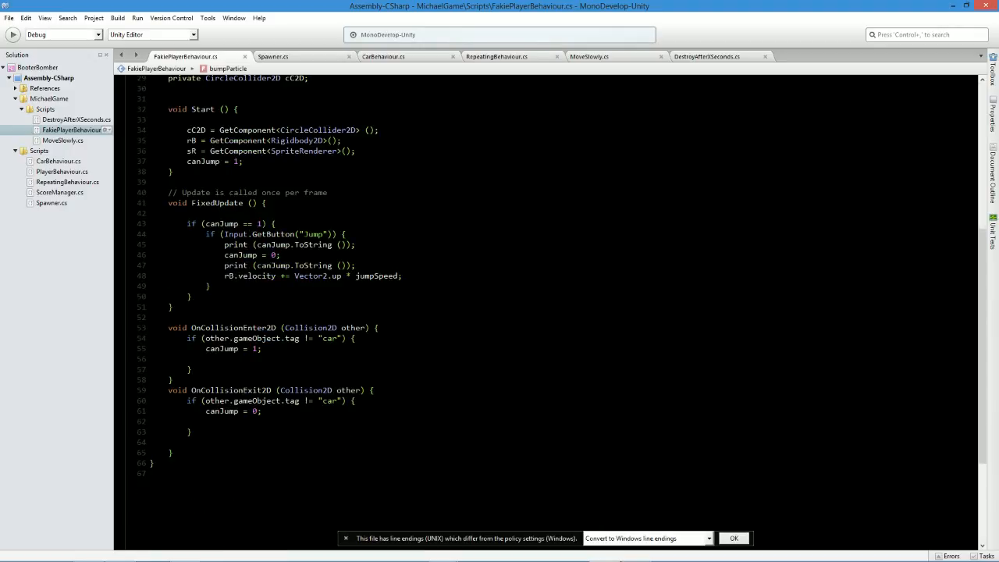
{"action": "left_click", "coordinate": [208, 359]}
{"action": "key", "text": "BackSpace"}
{"action": "key", "text": "BackSpace"}
{"action": "key", "text": "BackSpace"}
{"action": "key", "text": "BackSpace"}
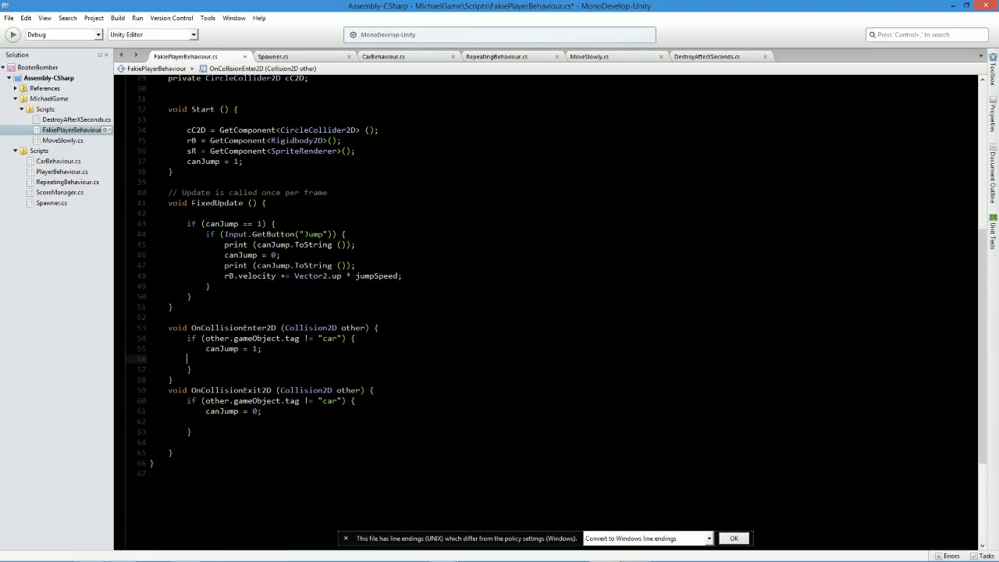
{"action": "key", "text": "Down"}
{"action": "key", "text": "Return"}
{"action": "left_click", "coordinate": [292, 348]}
{"action": "key", "text": "Return"}
{"action": "type", "text": "bumpParticle"}
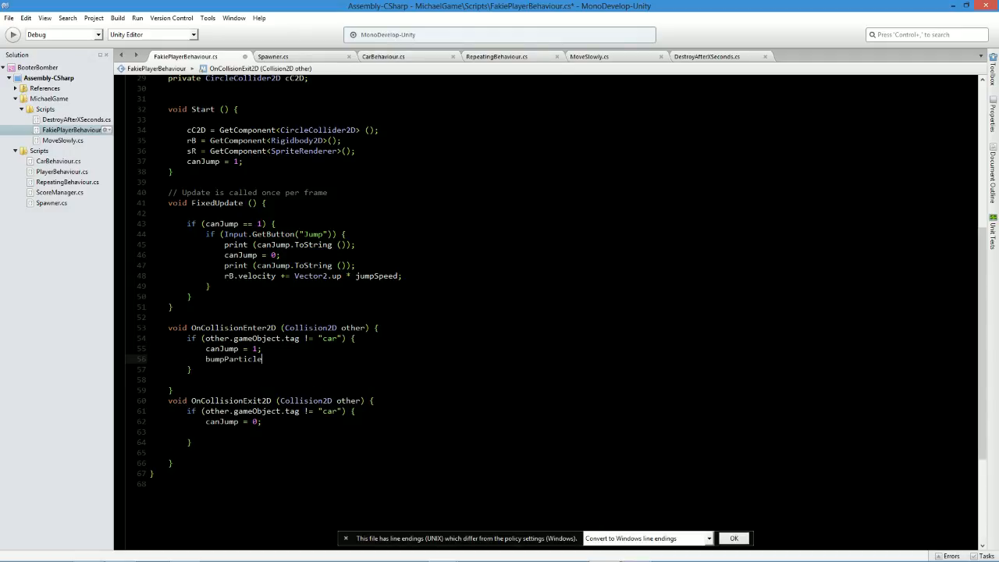
{"action": "key", "text": "BackSpace"}
{"action": "key", "text": "BackSpace"}
{"action": "key", "text": "BackSpace"}
{"action": "key", "text": "BackSpace"}
{"action": "key", "text": "BackSpace"}
{"action": "key", "text": "BackSpace"}
{"action": "key", "text": "BackSpace"}
{"action": "key", "text": "BackSpace"}
{"action": "key", "text": "BackSpace"}
{"action": "key", "text": "BackSpace"}
{"action": "key", "text": "BackSpace"}
{"action": "key", "text": "BackSpace"}
Write an "Instantiate(,,);" call with three empty arguments below "canJump = 1;" in OnCollisionEnter2D and save the script.
{"action": "type", "text": "Instantiate"}
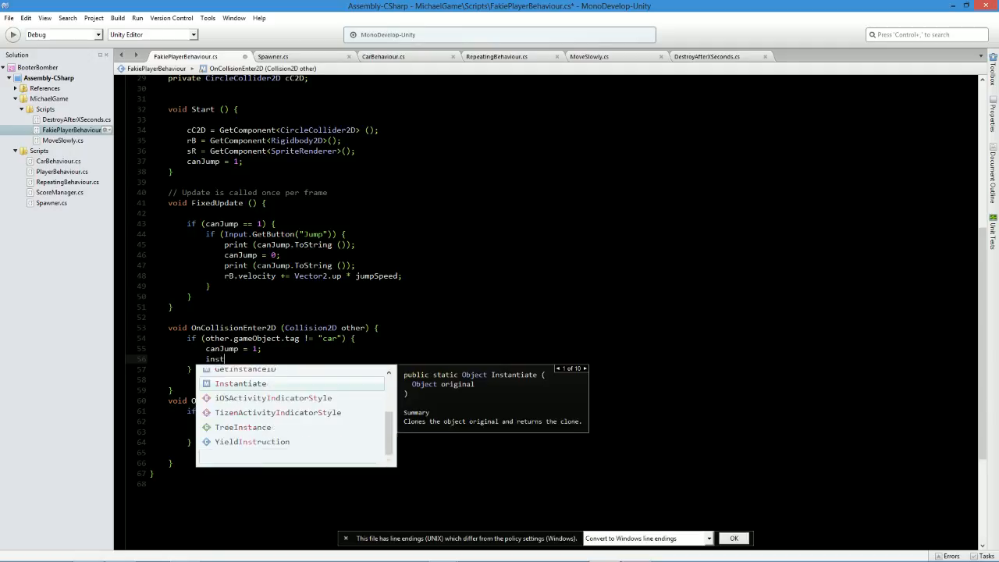
{"action": "type", "text": "("}
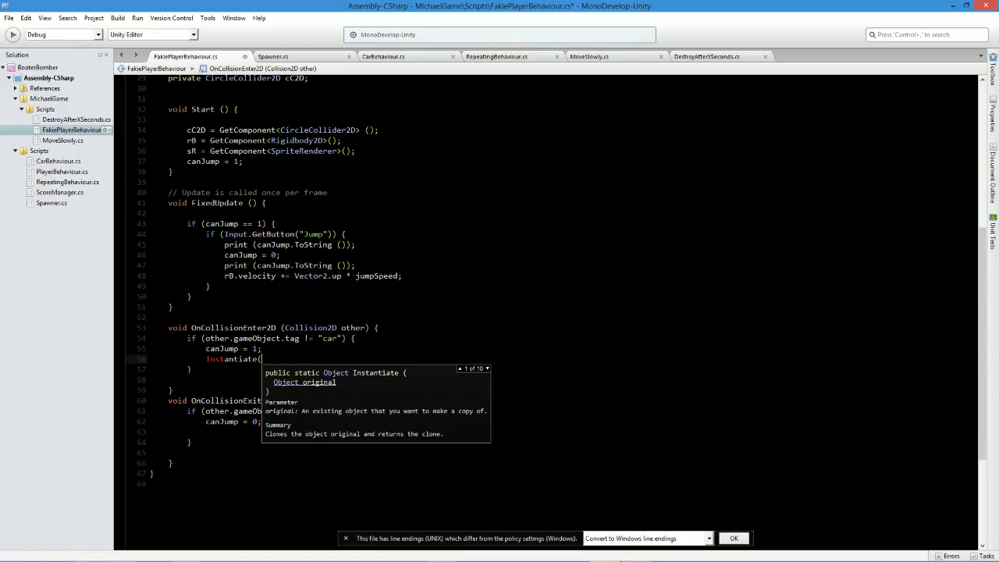
{"action": "type", "text": ","}
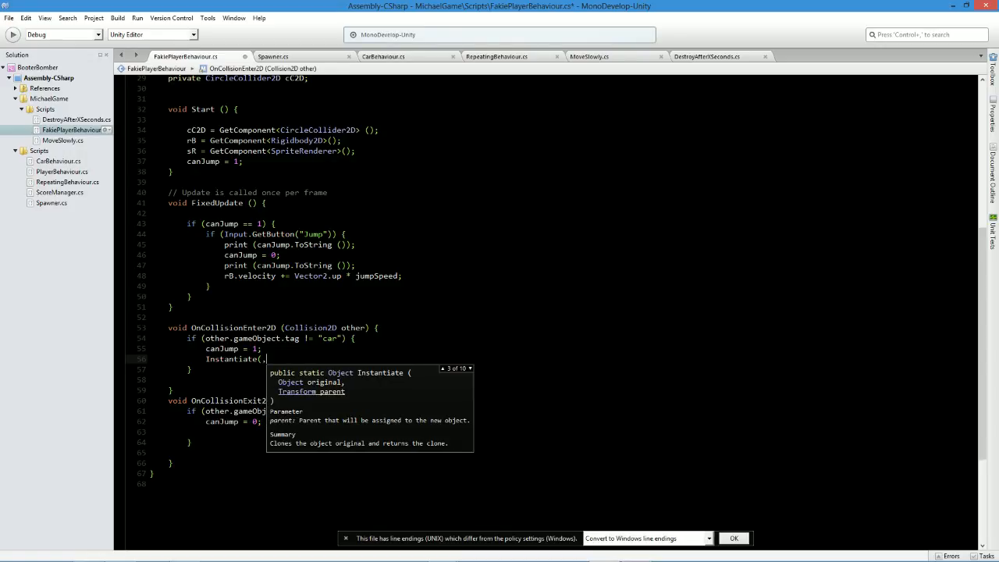
{"action": "type", "text": ","}
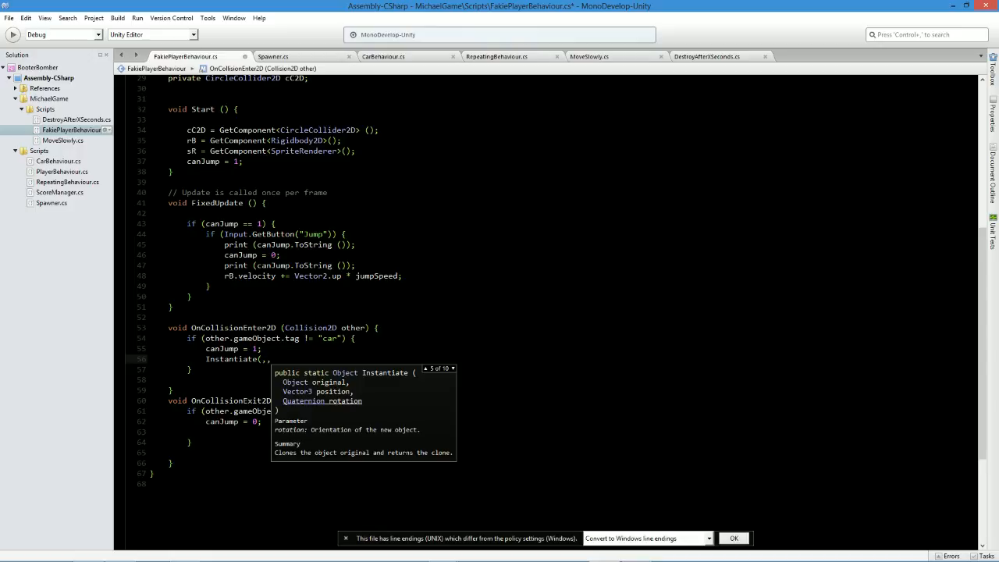
{"action": "type", "text": ");"}
{"action": "key", "text": "ctrl+s"}
Fill the first two Instantiate arguments with bumpParticle and transform.position, and save the script.
{"action": "key", "text": "Left"}
{"action": "key", "text": "Left"}
{"action": "key", "text": "Left"}
{"action": "key", "text": "Left"}
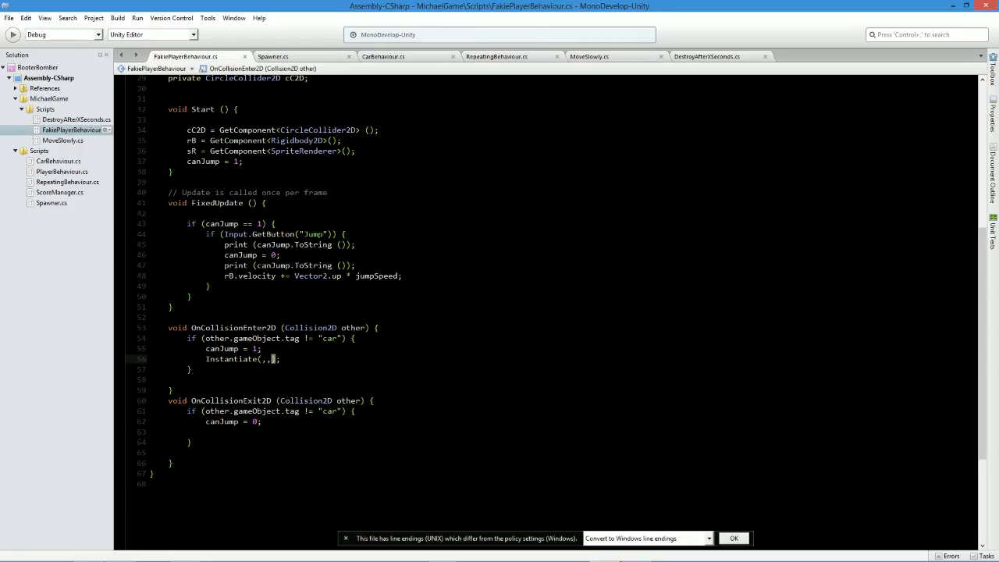
{"action": "type", "text": "bumpParticle"}
{"action": "type", "text": "tran"}
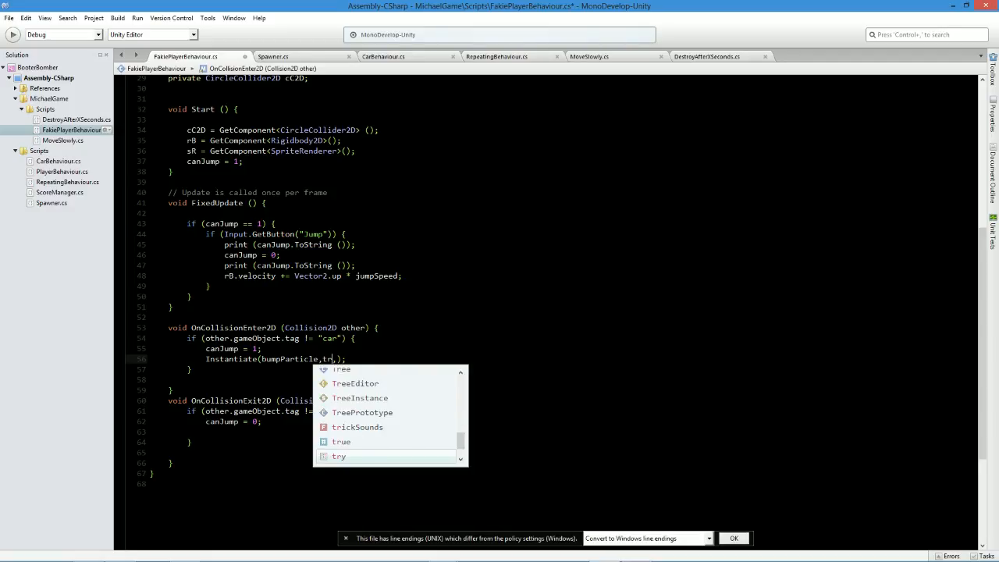
{"action": "key", "text": "BackSpace"}
{"action": "key", "text": "BackSpace"}
{"action": "key", "text": "BackSpace"}
{"action": "type", "text": "ransform.position"}
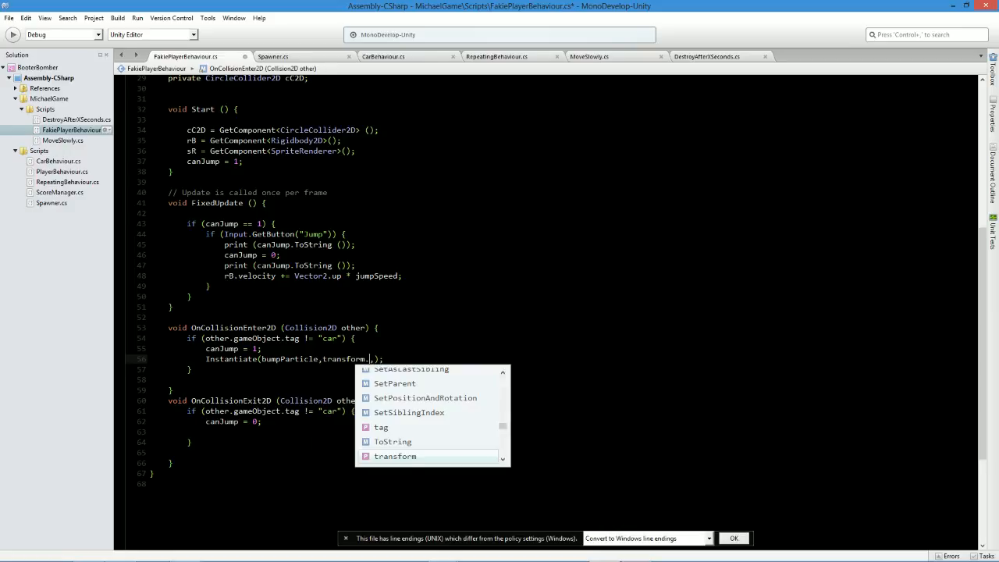
{"action": "key", "text": "ctrl+s"}
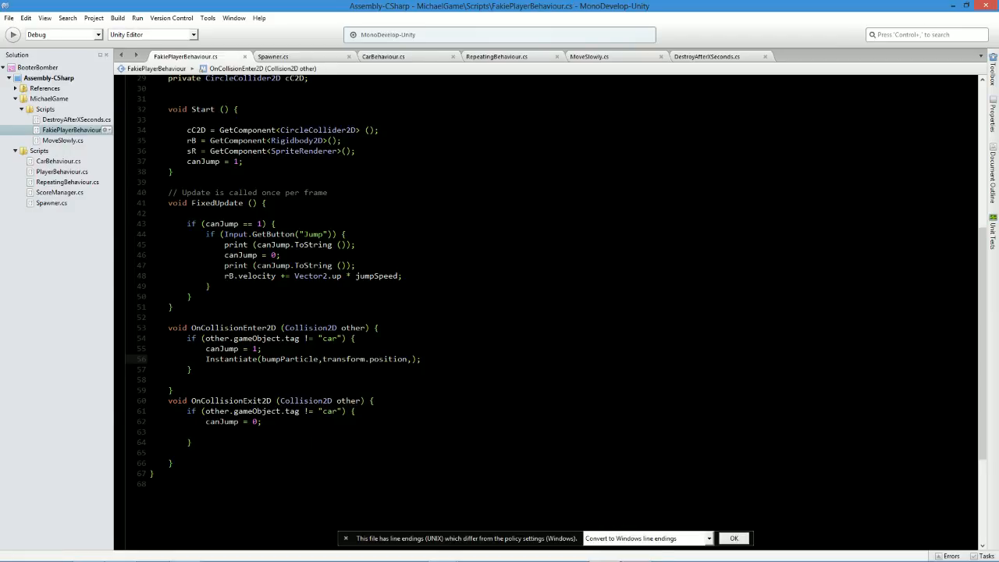
Set the third Instantiate argument to Quaternion.identity and save the script.
{"action": "left_click", "coordinate": [415, 359]}
{"action": "type", "text": "q"}
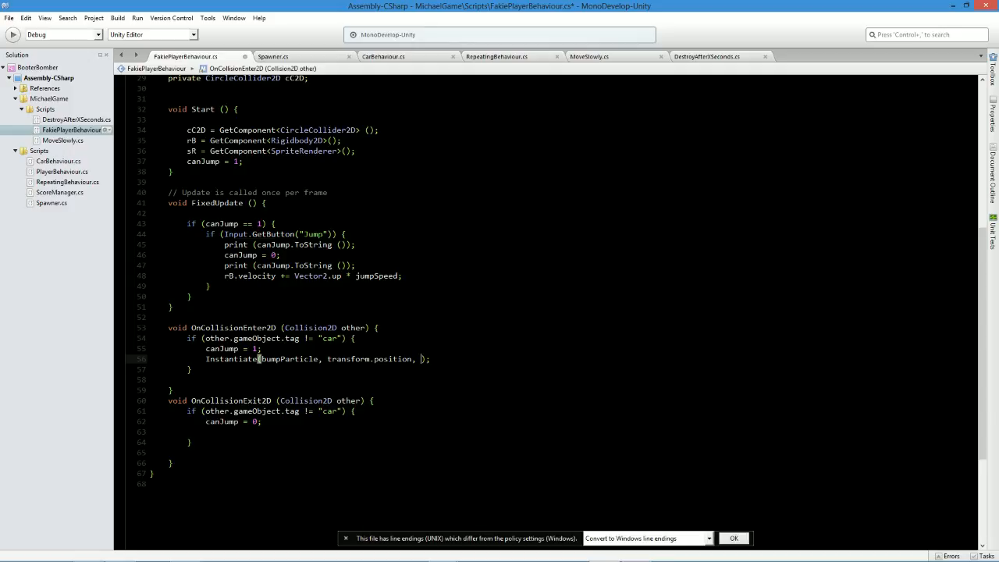
{"action": "type", "text": "uat"}
{"action": "key", "text": "Return"}
{"action": "type", "text": ".id"}
{"action": "key", "text": "Return"}
{"action": "key", "text": "ctrl+s"}
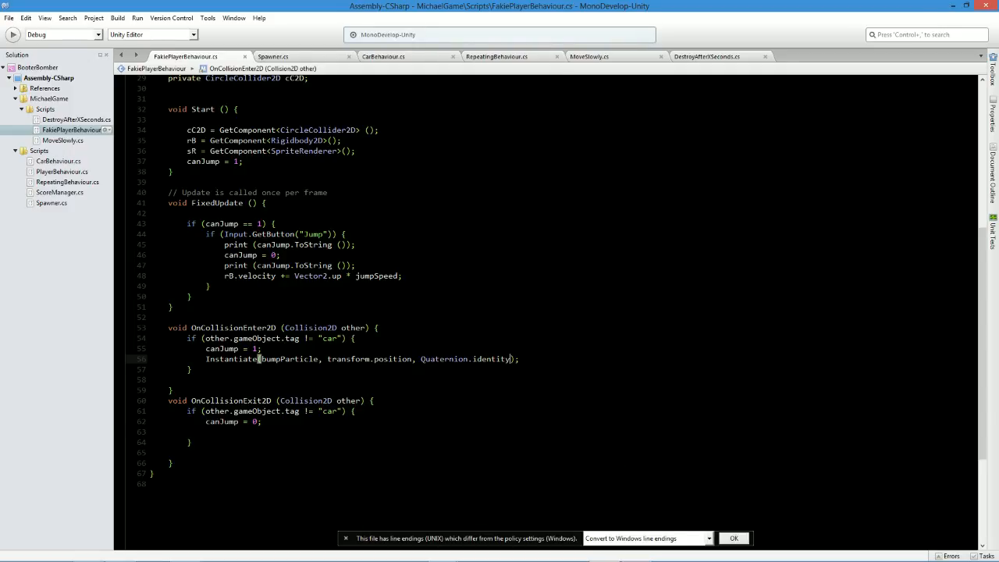
Switch to Unity, clear the logged console messages, and assign the BumpParticle prefab to the Player's Bump Particle property.
{"action": "left_click", "coordinate": [261, 349]}
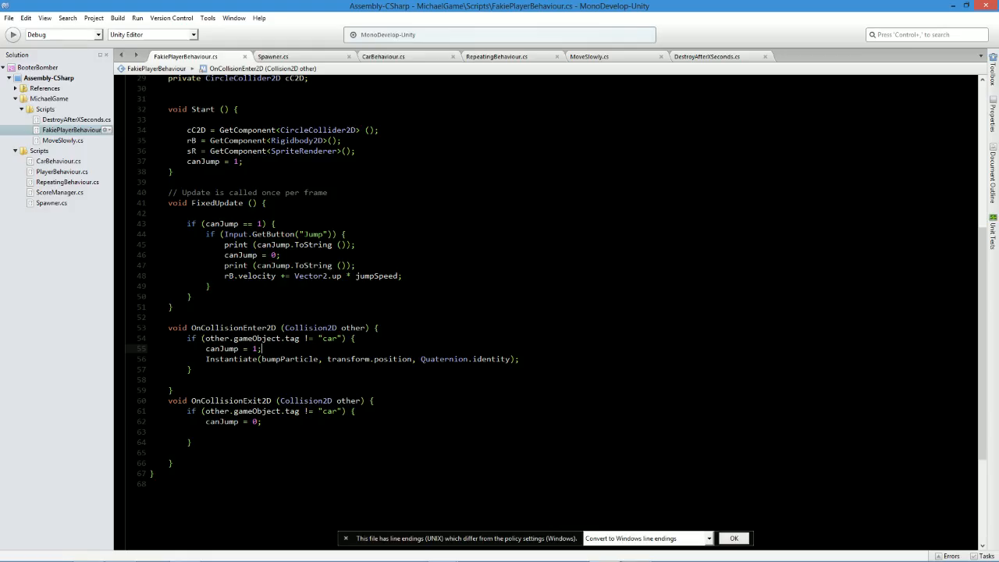
{"action": "scroll", "coordinate": [547, 312], "scroll_direction": "up", "scroll_amount": 9}
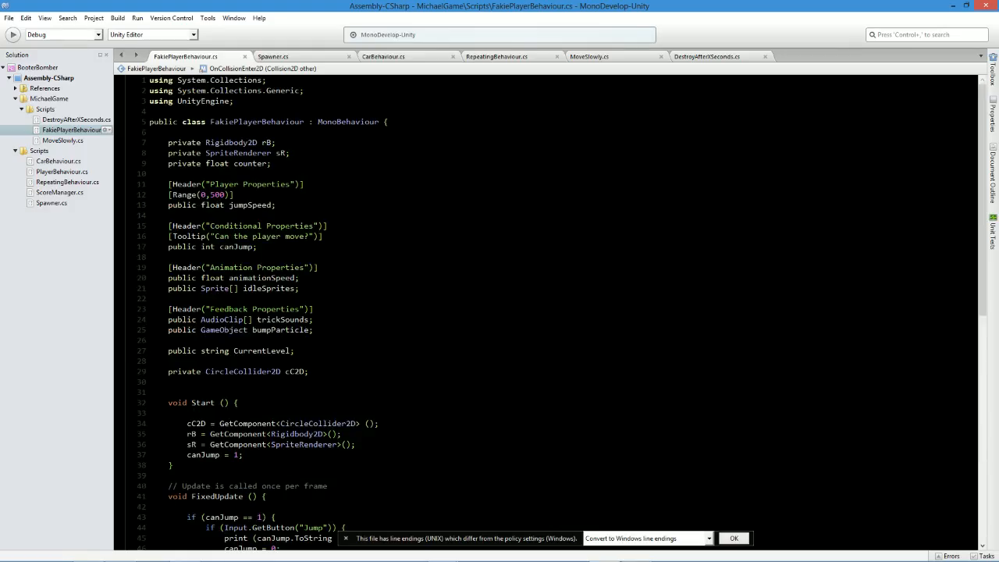
{"action": "key", "text": "alt+Tab"}
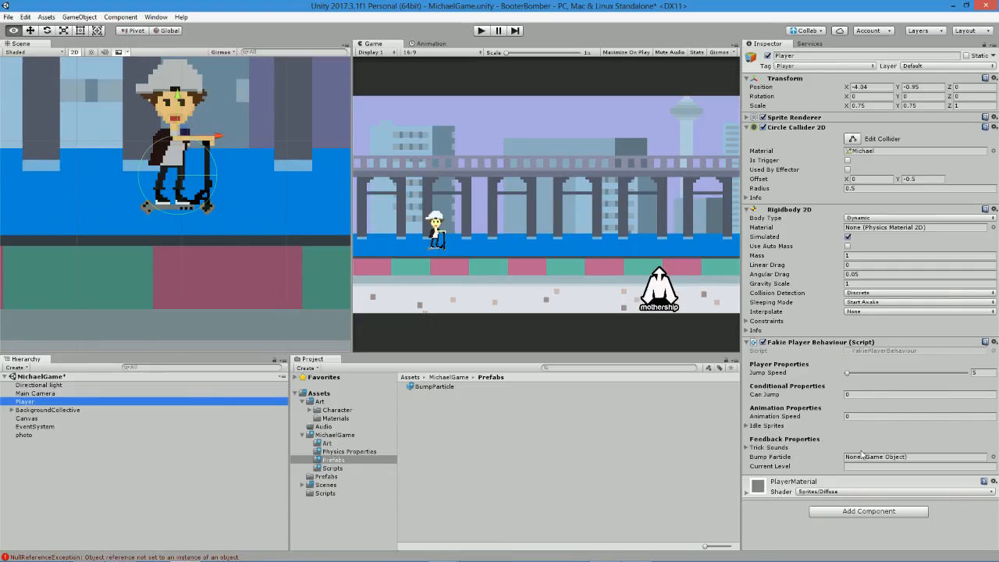
{"action": "left_click", "coordinate": [195, 556]}
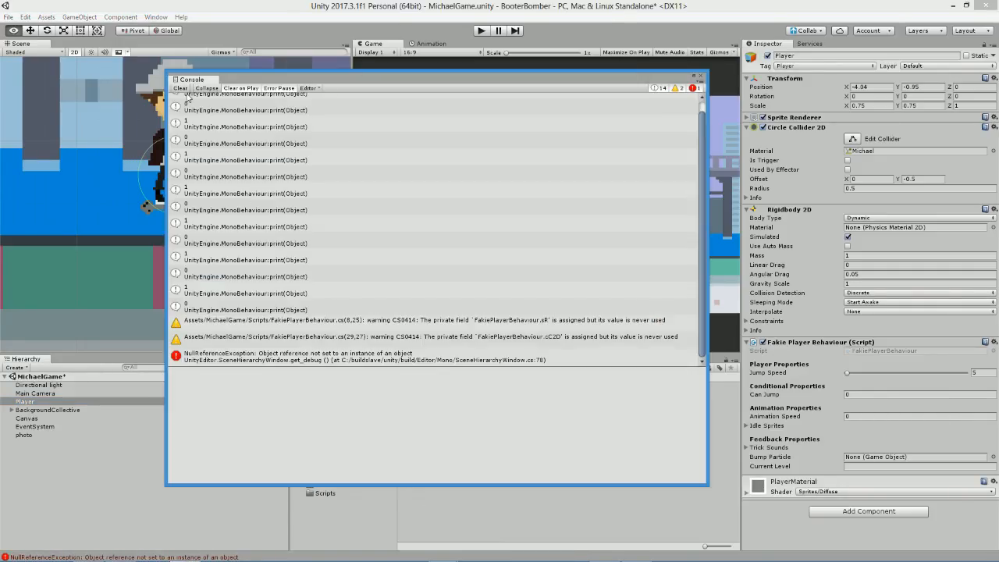
{"action": "left_click", "coordinate": [180, 87]}
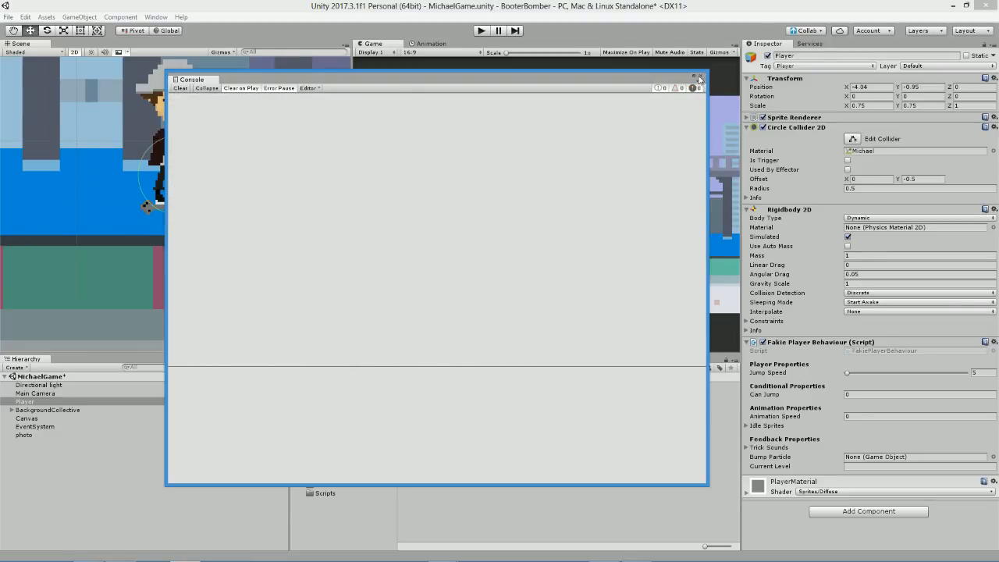
{"action": "left_click", "coordinate": [700, 78]}
{"action": "left_click_drag", "start_coordinate": [446, 388], "coordinate": [898, 463]}
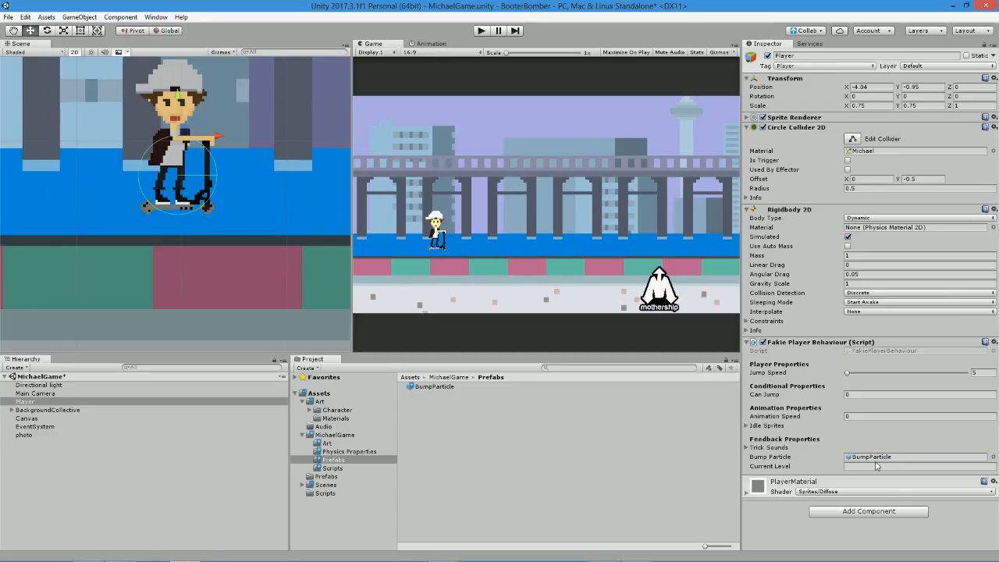
Switch to MonoDevelop, delete both print lines from the jump block in FixedUpdate, and save the script.
{"action": "key", "text": "alt+Tab"}
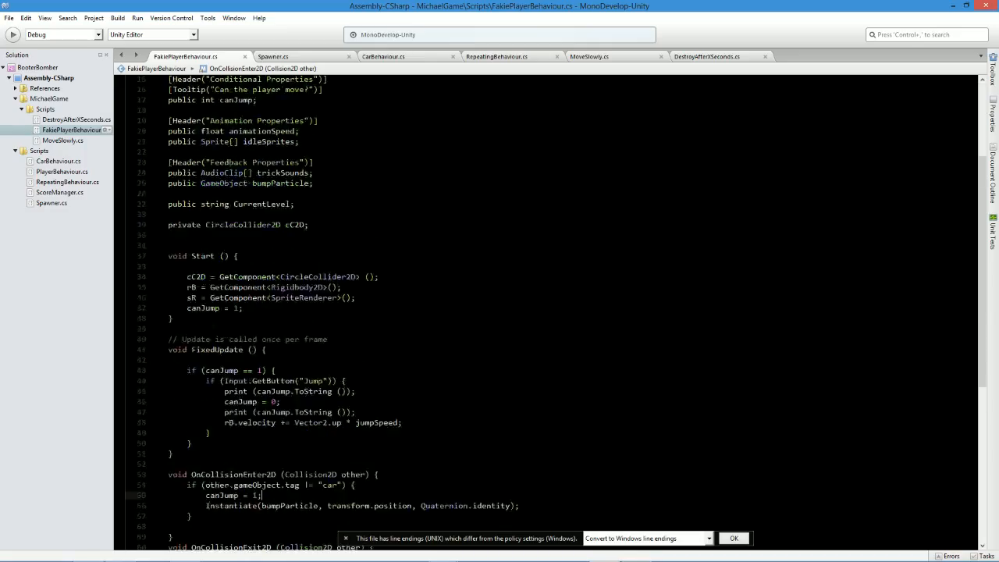
{"action": "scroll", "coordinate": [546, 313], "scroll_direction": "down", "scroll_amount": 3}
{"action": "triple_click", "coordinate": [244, 293]}
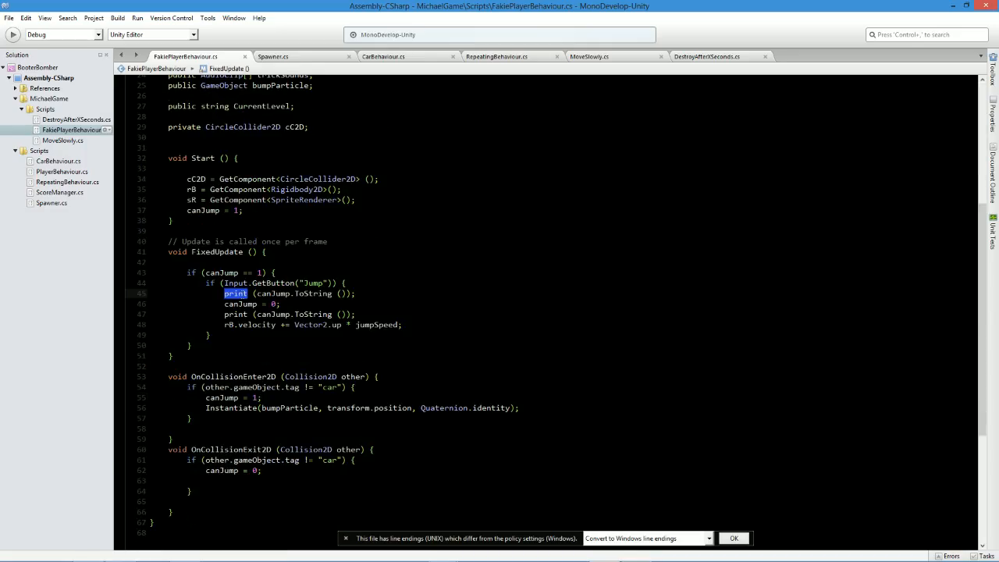
{"action": "key", "text": "Delete"}
{"action": "triple_click", "coordinate": [273, 304]}
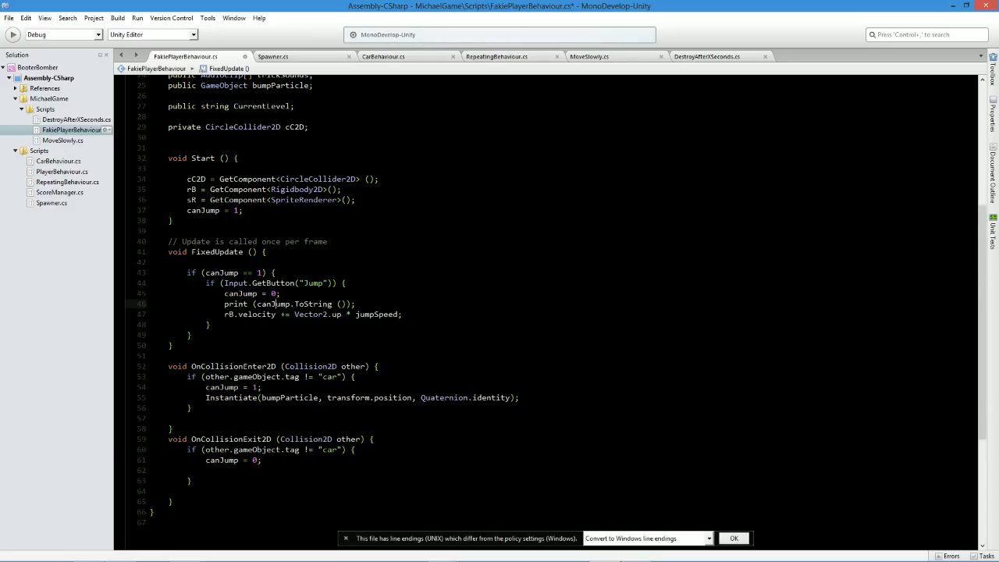
{"action": "key", "text": "Delete"}
{"action": "key", "text": "ctrl+s"}
Switch to Unity and run the scene to check where the landing particle burst spawns, then stop playback.
{"action": "key", "text": "alt+Tab"}
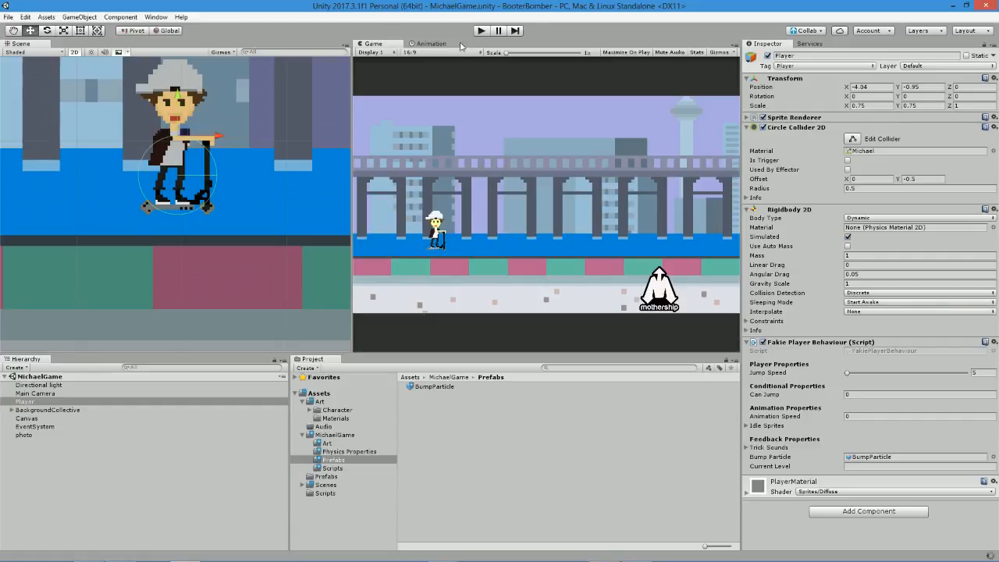
{"action": "left_click", "coordinate": [482, 31]}
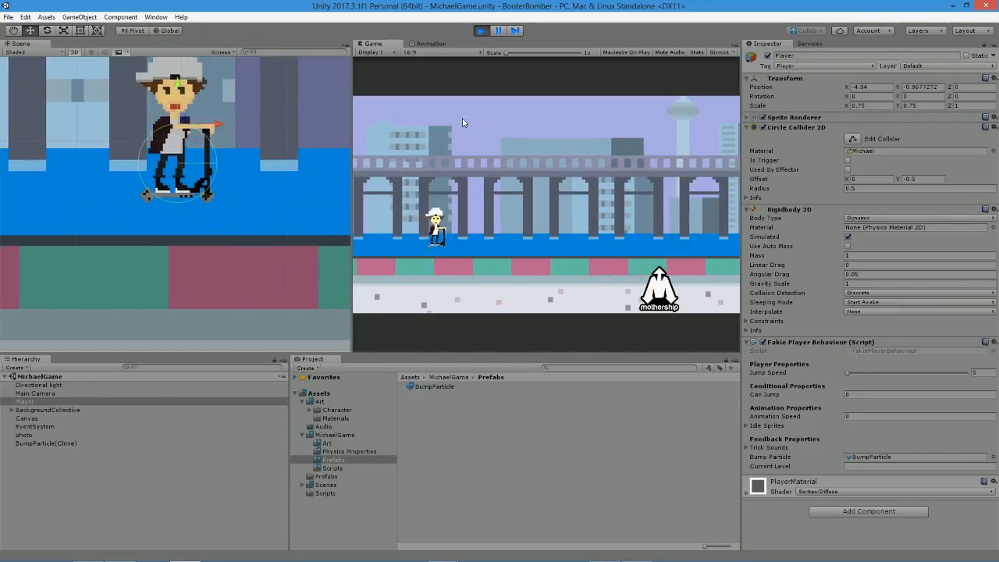
{"action": "key", "text": "ctrl+p"}
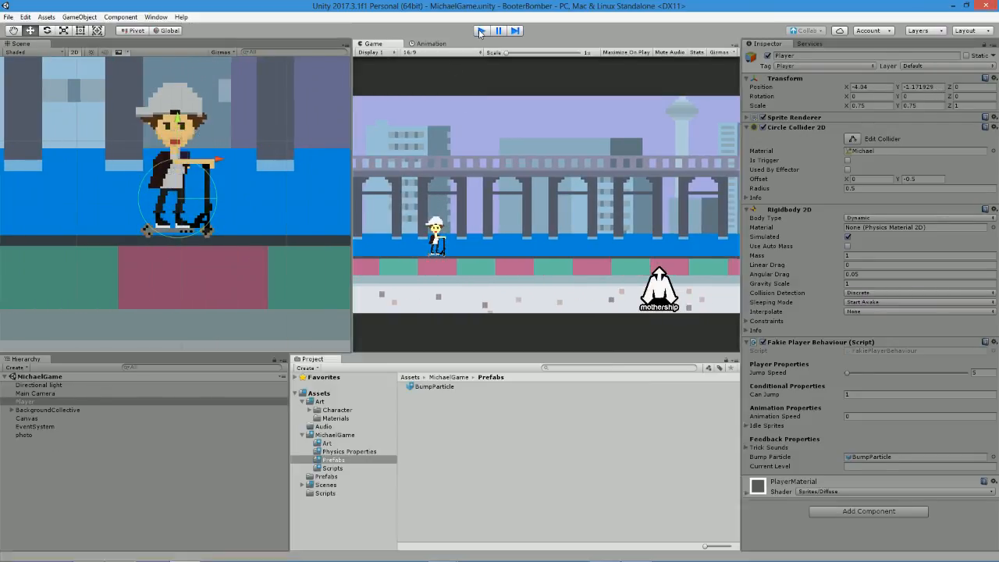
Back in MonoDevelop, replace transform.position in the Instantiate call with "new Vector3()" and save the script.
{"action": "key", "text": "alt+Tab"}
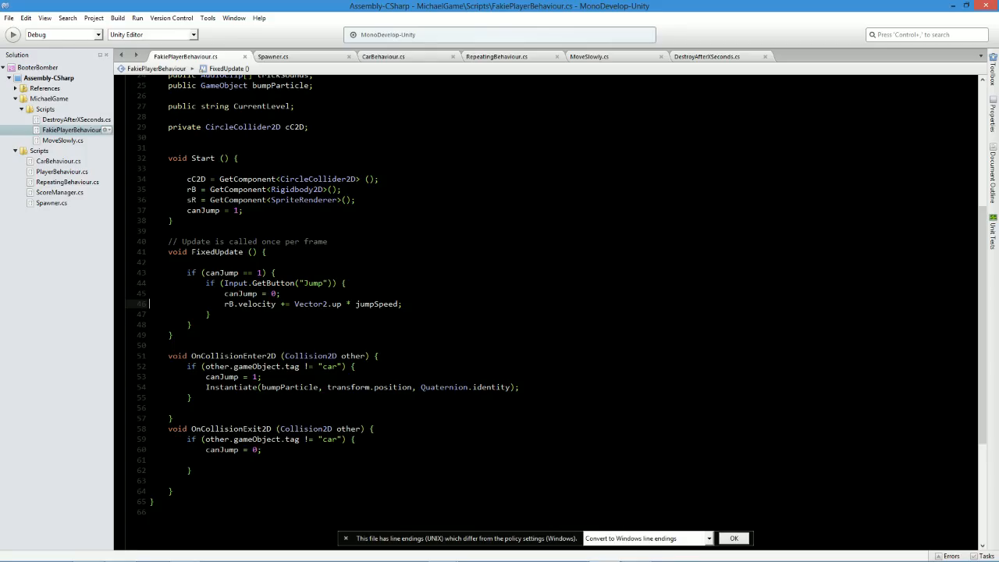
{"action": "left_click_drag", "start_coordinate": [328, 387], "coordinate": [413, 388]}
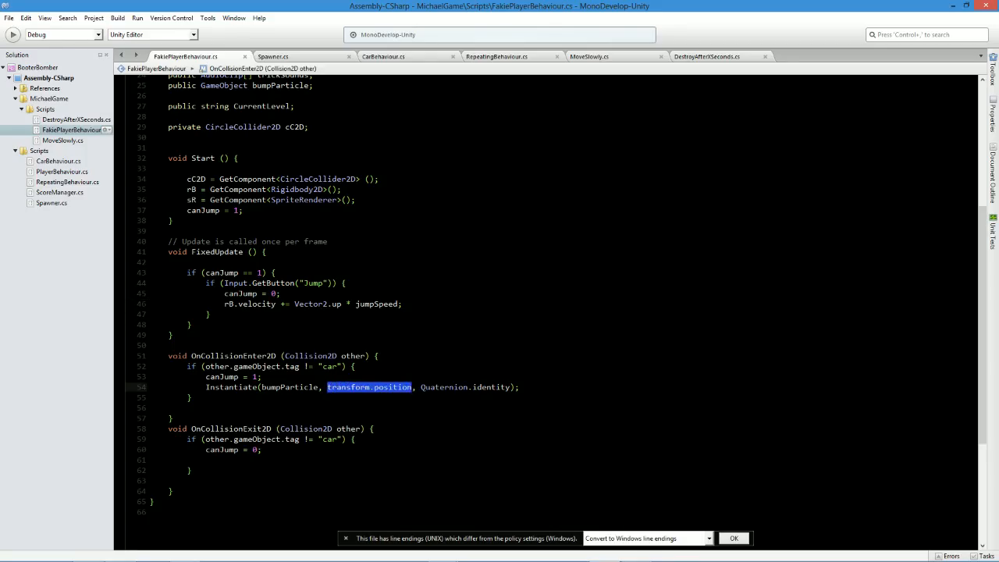
{"action": "type", "text": "new vect"}
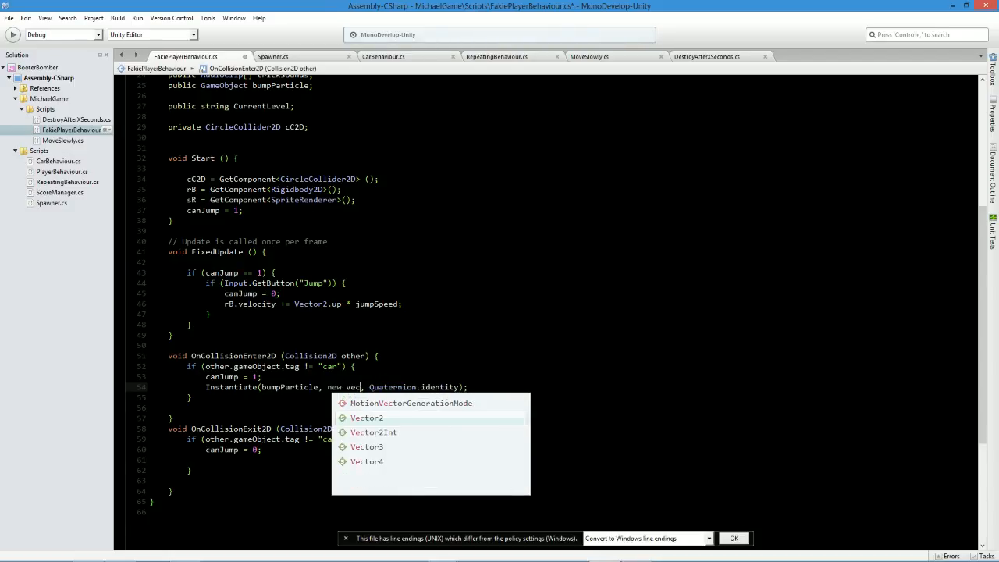
{"action": "key", "text": "Down"}
{"action": "key", "text": "Down"}
{"action": "key", "text": "Down"}
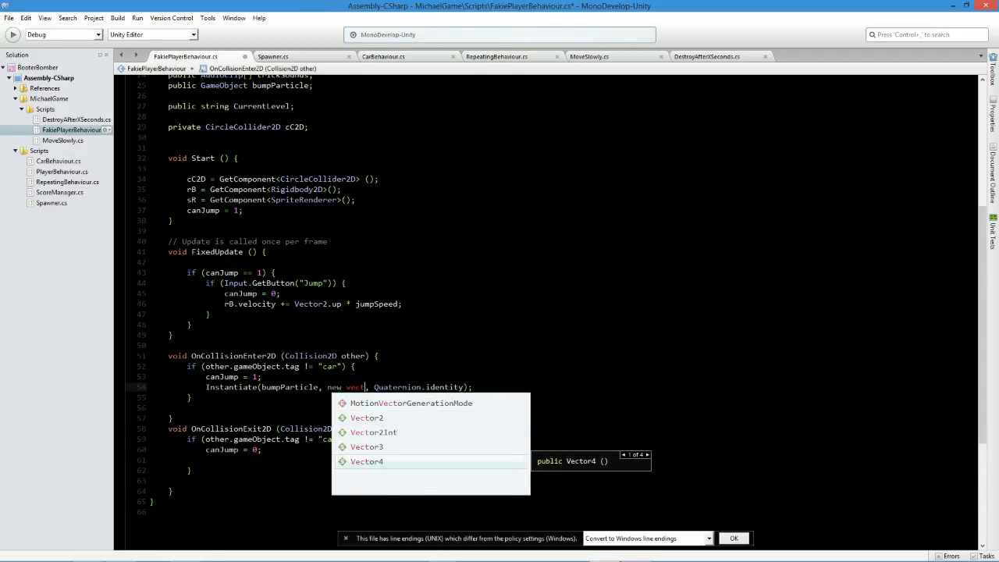
{"action": "key", "text": "Up"}
{"action": "key", "text": "Return"}
{"action": "type", "text": "("}
{"action": "key", "text": "ctrl+s"}
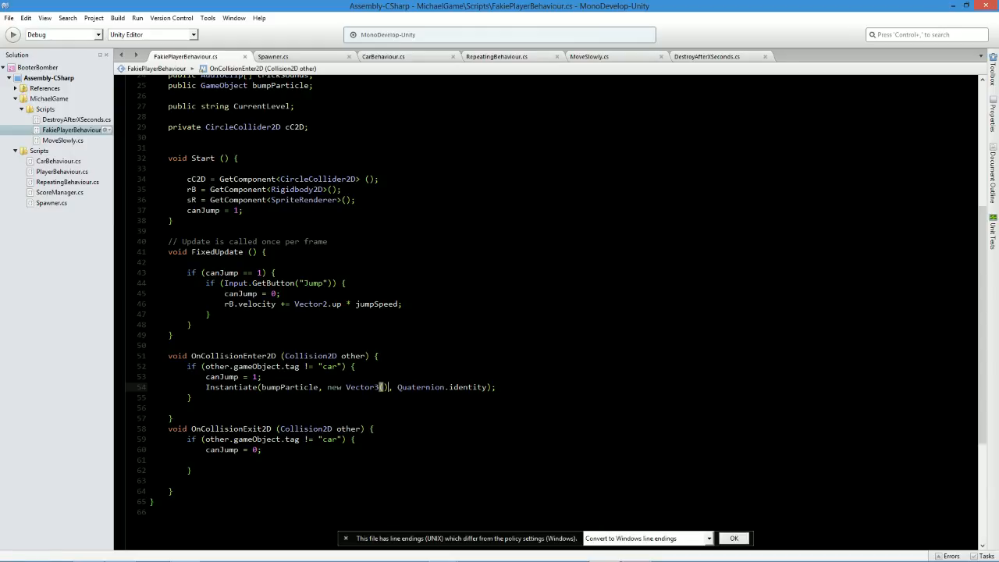
Set the first Vector3 argument to transform.position.x and continue the Instantiate call on a new line.
{"action": "type", "text": "transform.position"}
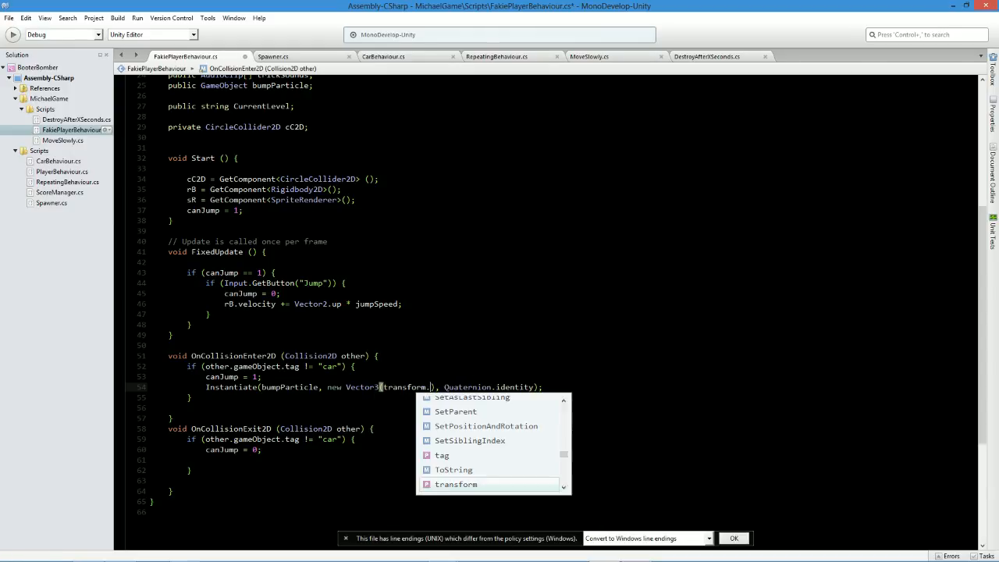
{"action": "type", "text": ".x"}
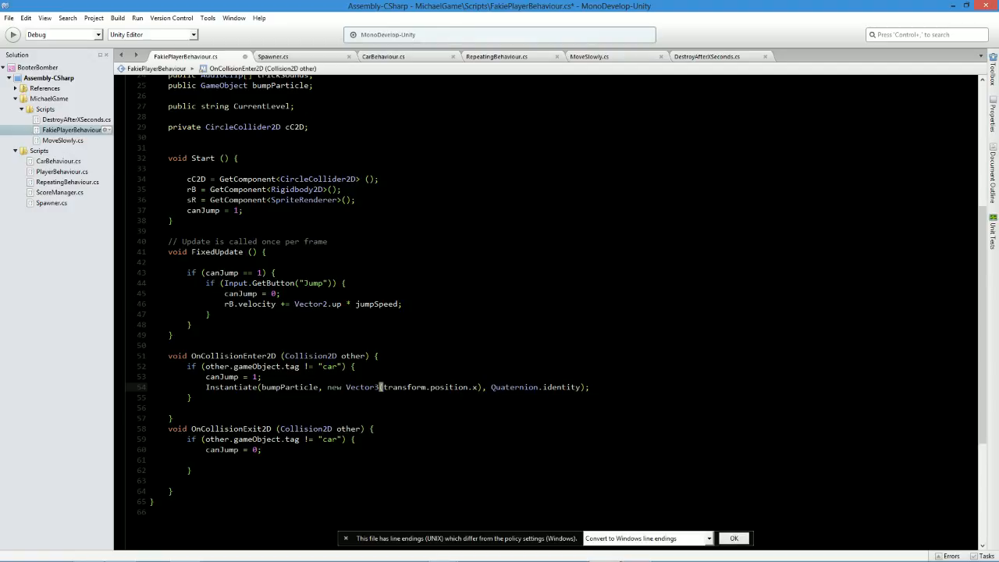
{"action": "type", "text": ","}
{"action": "key", "text": "Return"}
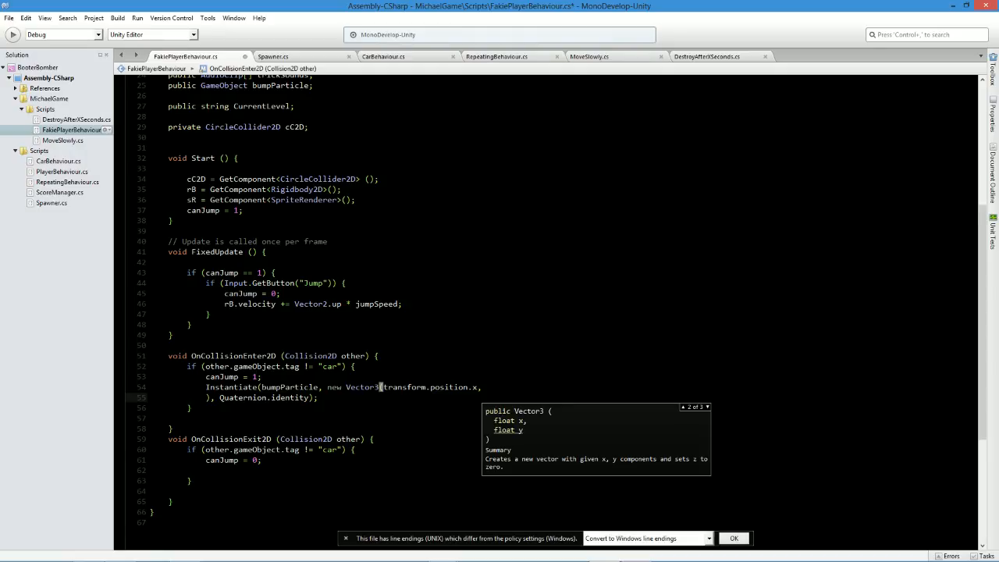
Set the second Vector3 argument to "transform.position.y - 2", add a comma for the third argument, and save the script.
{"action": "type", "text": "transform.p"}
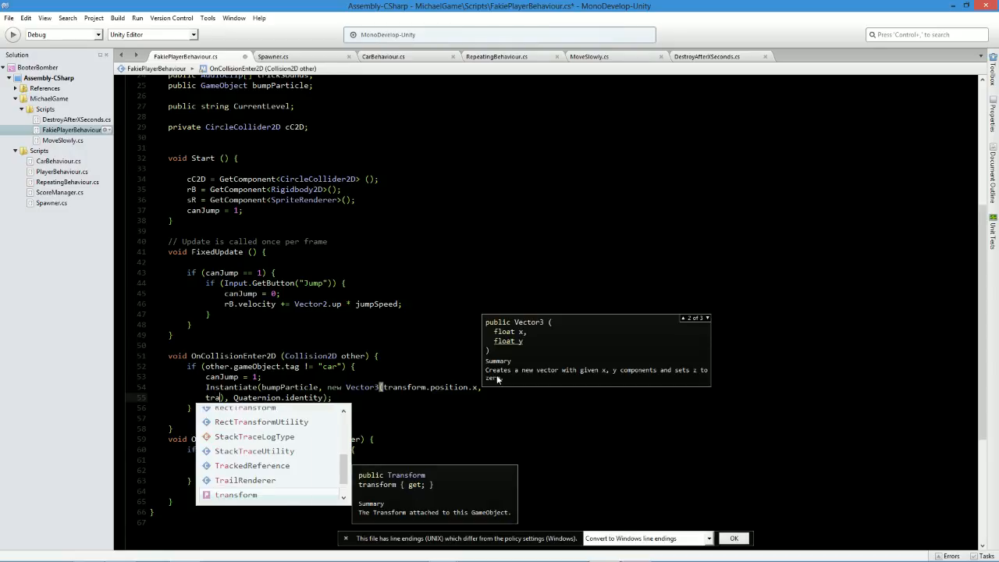
{"action": "type", "text": "osition.y"}
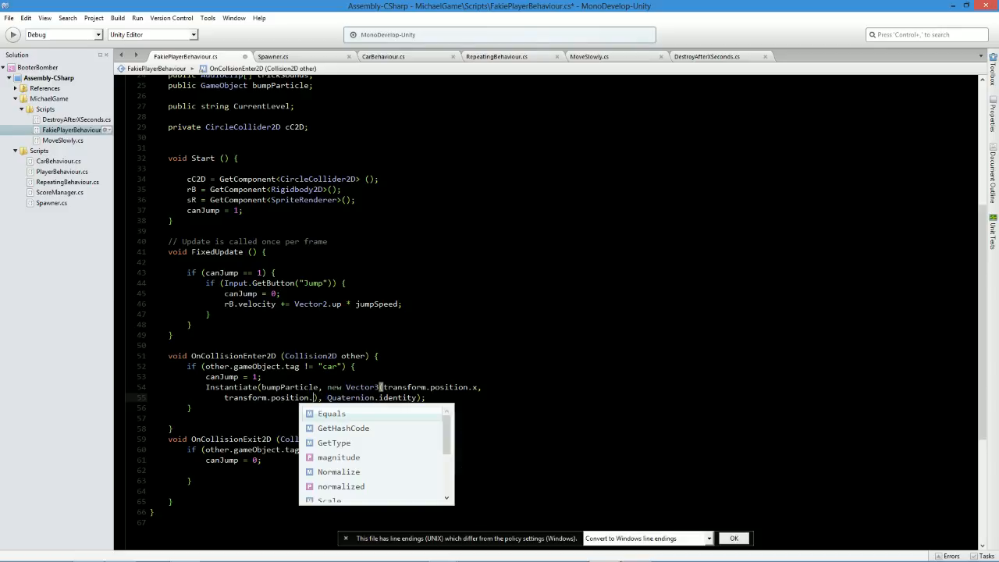
{"action": "key", "text": "Escape"}
{"action": "type", "text": "- "}
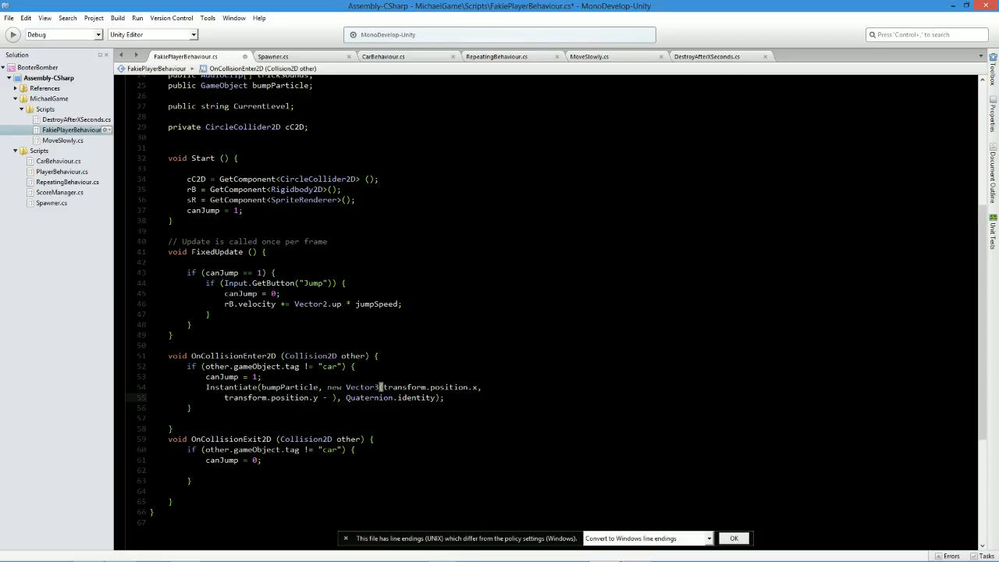
{"action": "type", "text": "2,"}
{"action": "key", "text": "ctrl+s"}
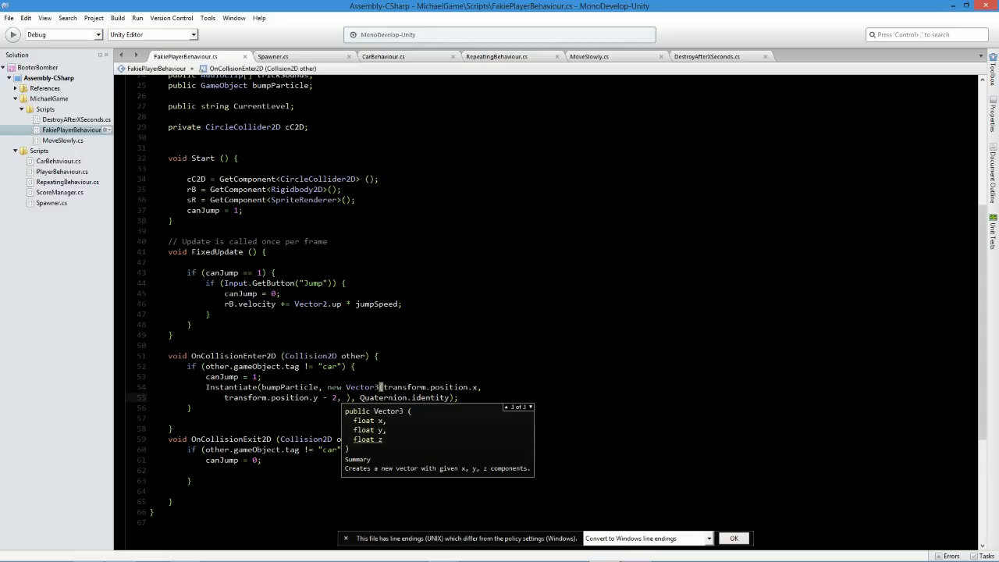
Set the third Vector3 argument to transform.position.z and save the script.
{"action": "type", "text": "tran"}
{"action": "key", "text": "Return"}
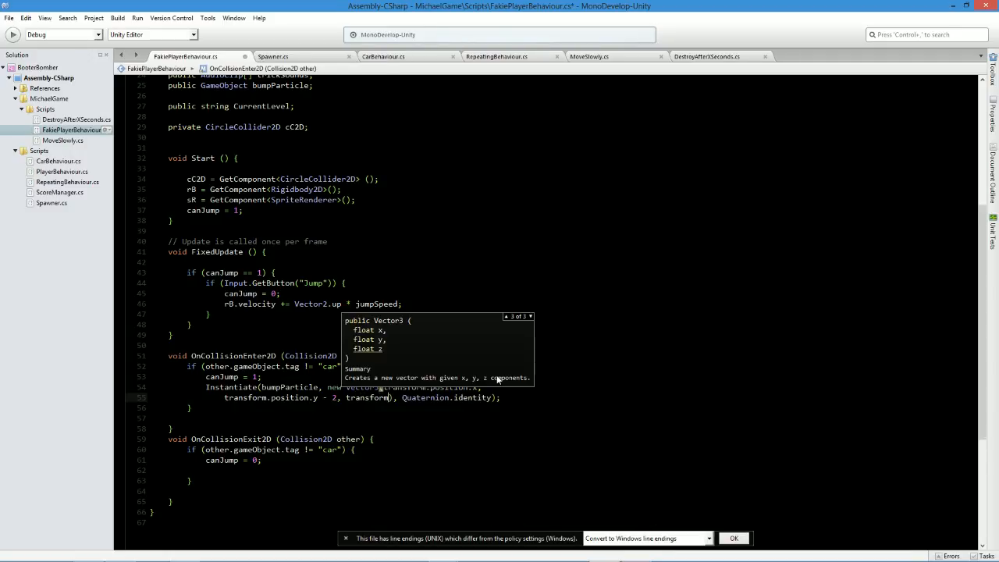
{"action": "type", "text": ".position"}
{"action": "key", "text": "Return"}
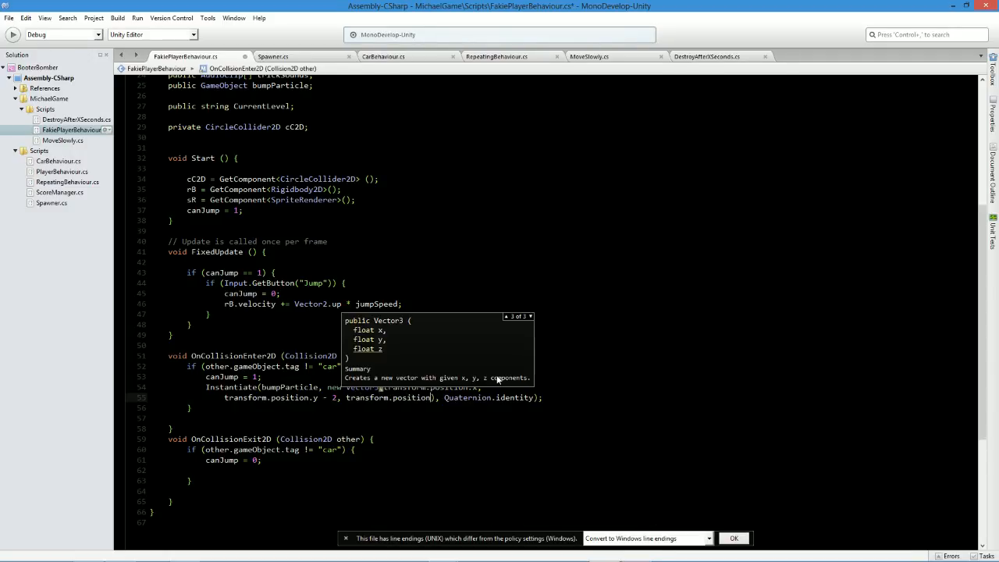
{"action": "type", "text": ".z"}
{"action": "key", "text": "Return"}
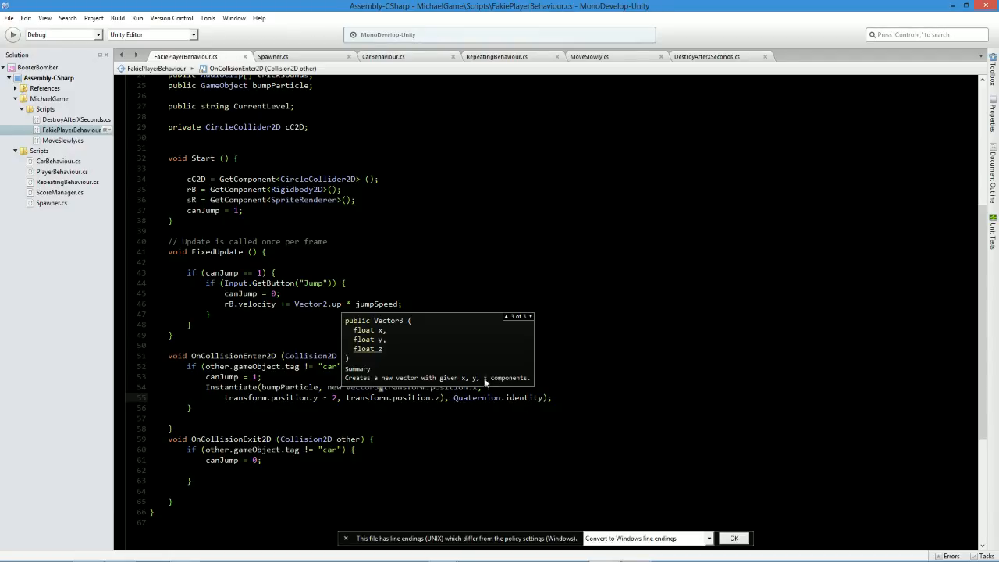
{"action": "left_click", "coordinate": [273, 377]}
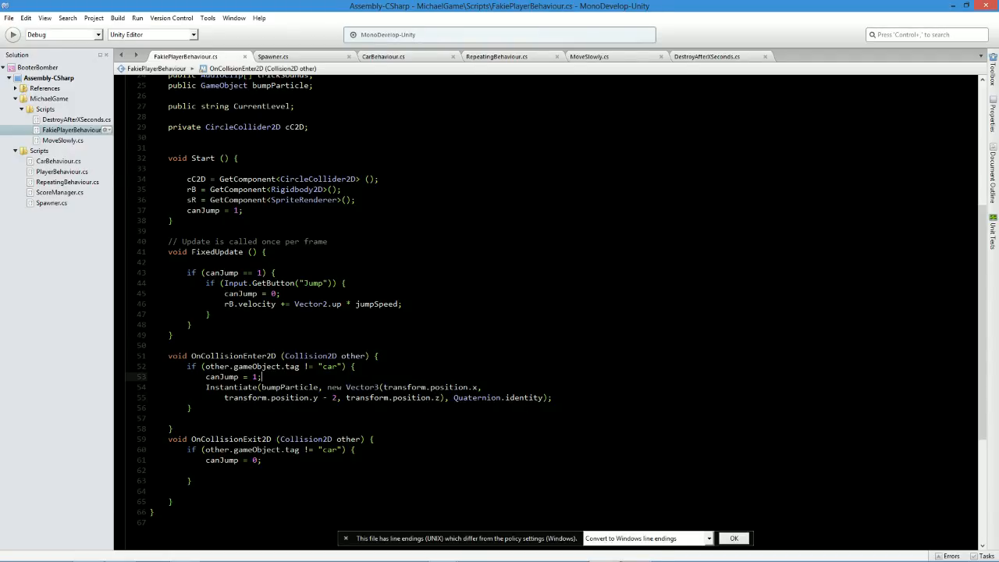
Switch to Unity and run the scene to check the lowered particle spawn position, then stop playback.
{"action": "key", "text": "alt+Tab"}
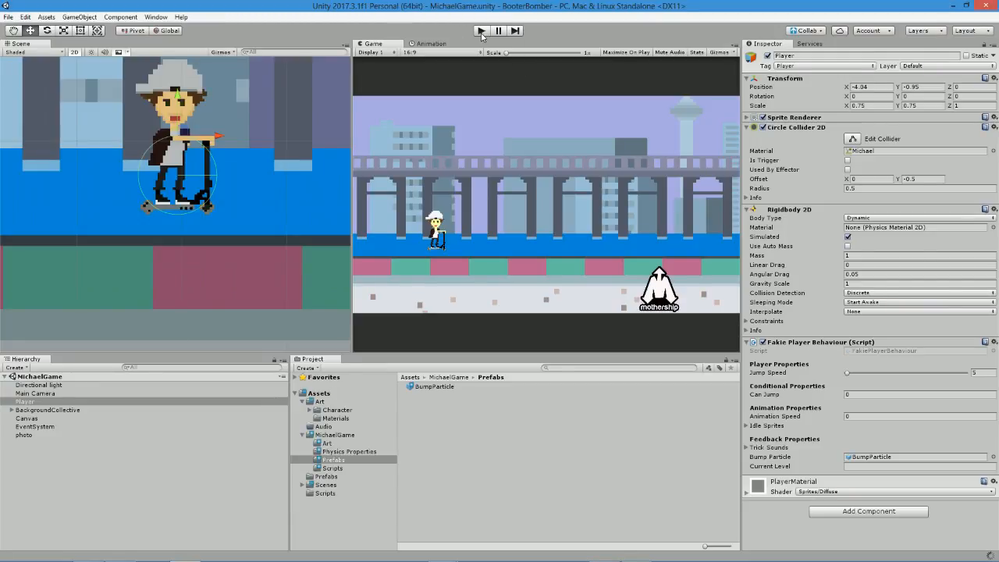
{"action": "left_click", "coordinate": [482, 31]}
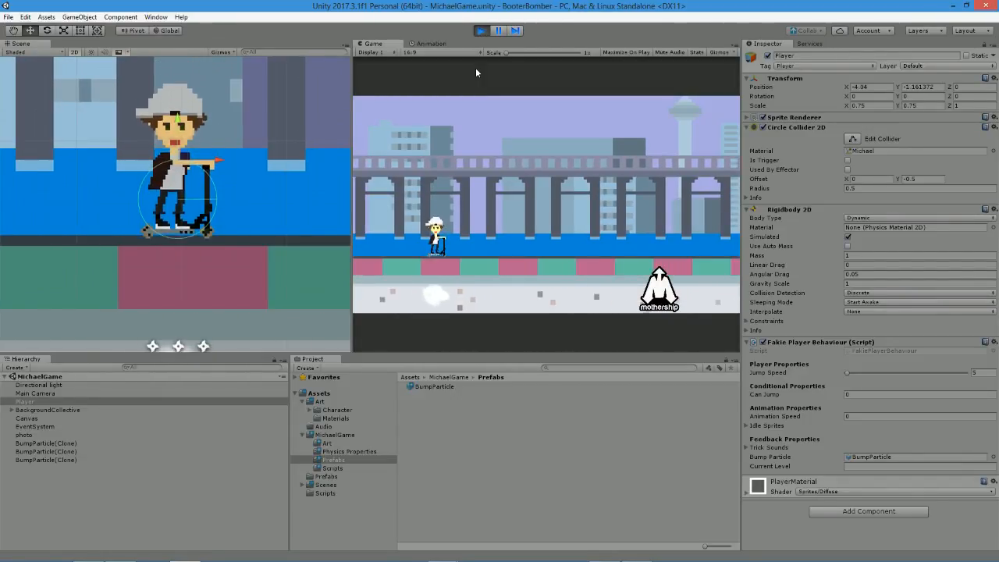
{"action": "left_click", "coordinate": [483, 32]}
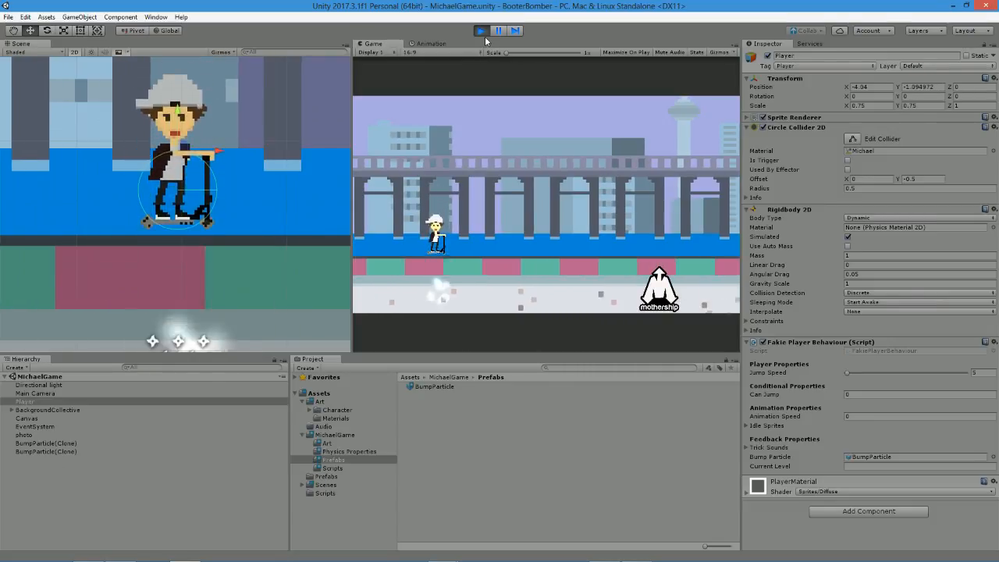
In MonoDevelop, declare "public int particleDisplacement;" below the bumpParticle variable in FakiePlayerBehaviour and save the script.
{"action": "key", "text": "alt+Tab"}
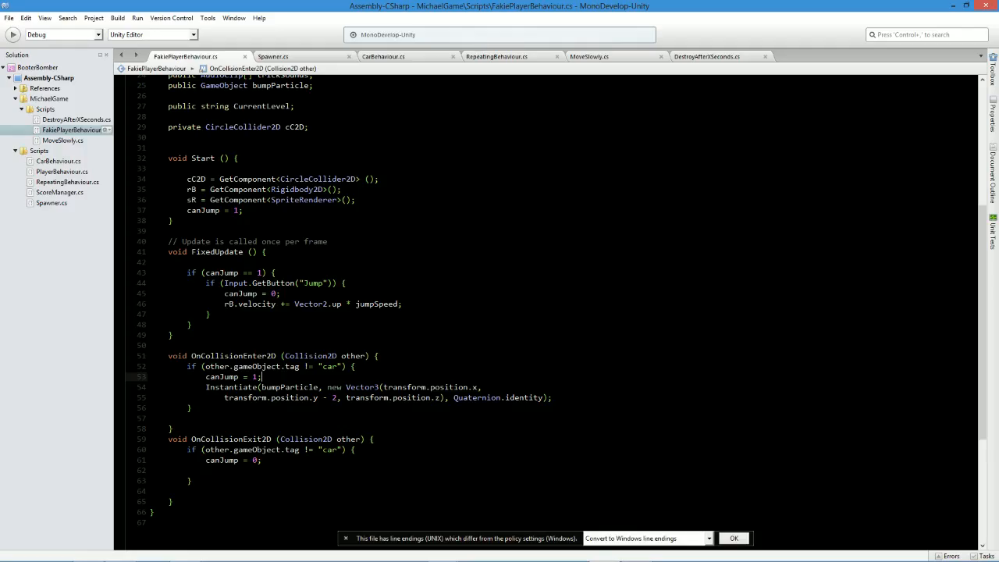
{"action": "scroll", "coordinate": [547, 304], "scroll_direction": "up", "scroll_amount": 8}
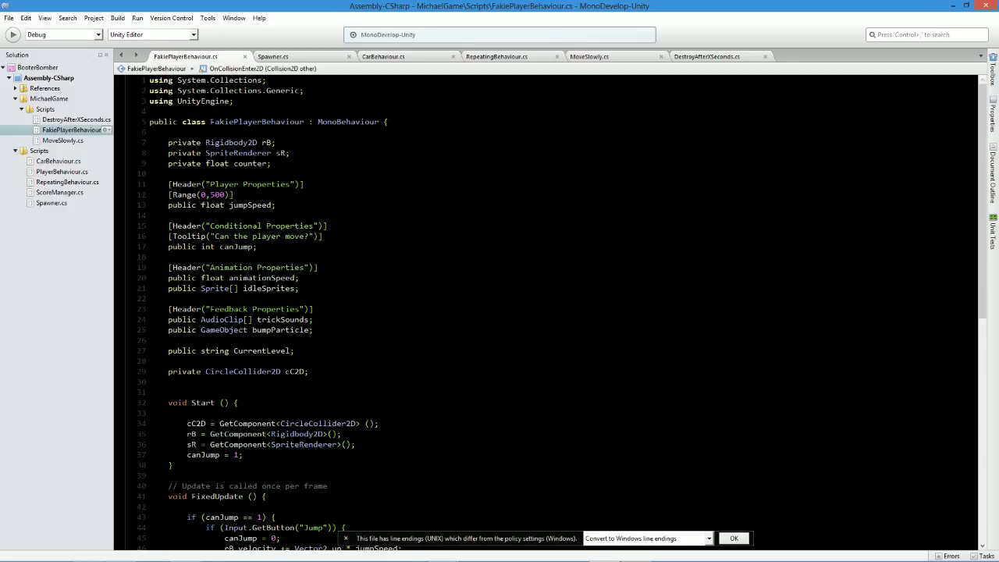
{"action": "left_click", "coordinate": [293, 211]}
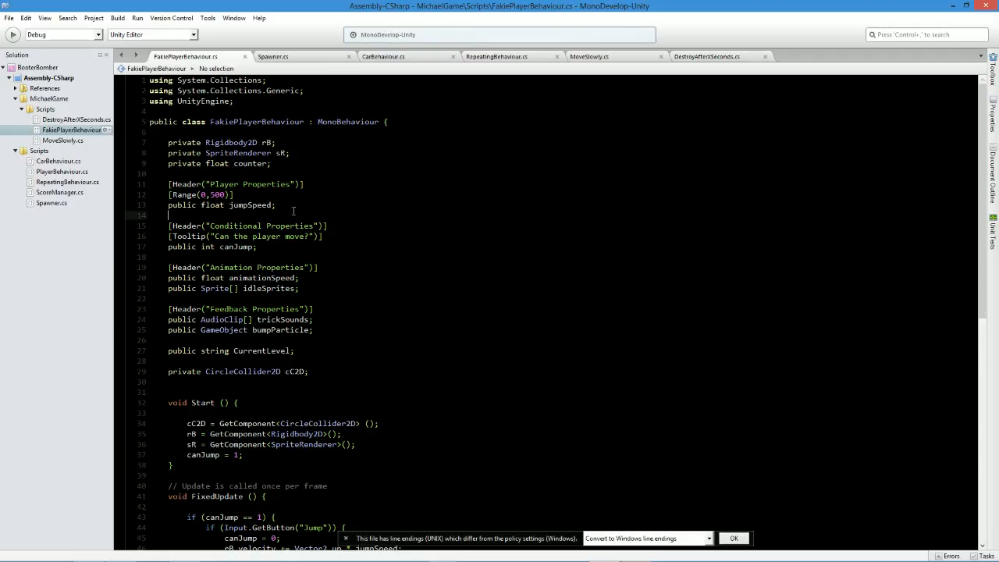
{"action": "left_click", "coordinate": [170, 341]}
{"action": "type", "text": "public int "}
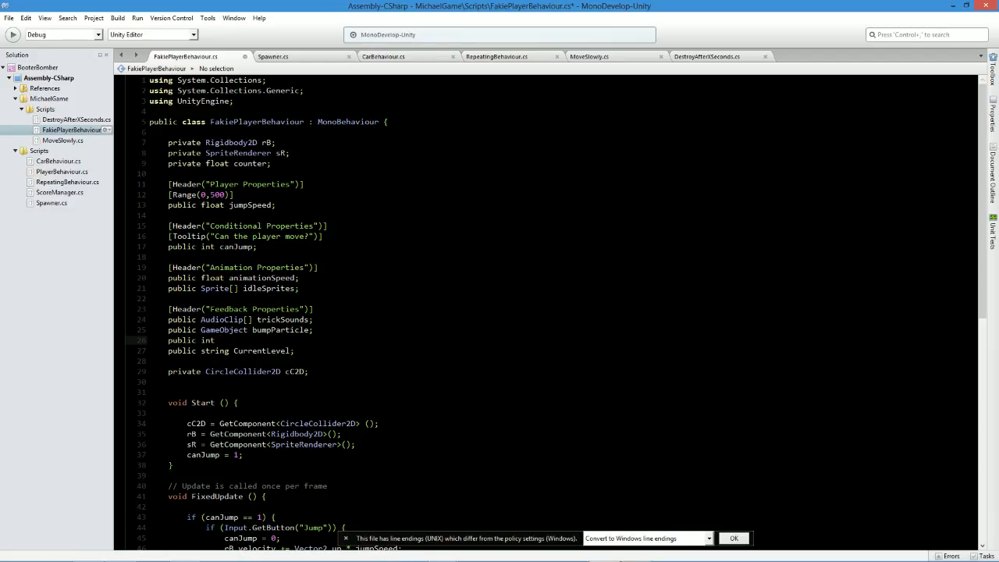
{"action": "type", "text": "particleDisplacement;"}
{"action": "key", "text": "ctrl+s"}
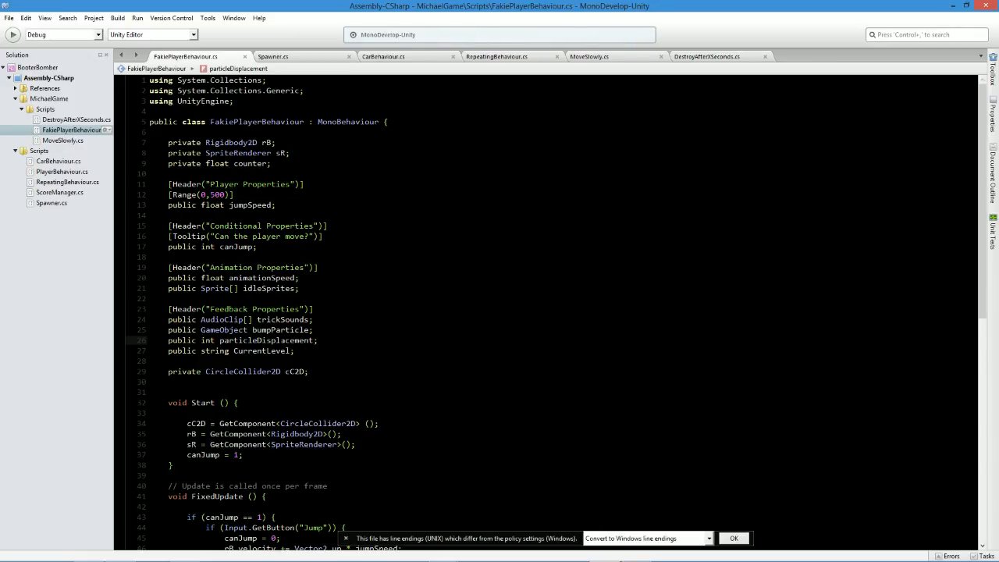
Replace the hard-coded 2 in the Instantiate call's Vector3 y argument with particleDisplacement and save the script.
{"action": "double_click", "coordinate": [284, 340]}
{"action": "key", "text": "ctrl+c"}
{"action": "double_click", "coordinate": [281, 330]}
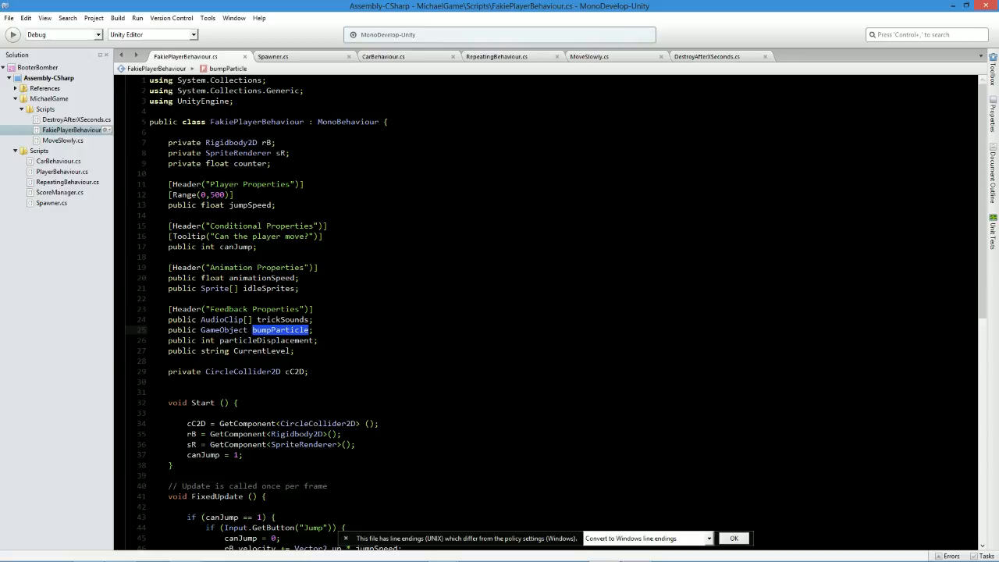
{"action": "scroll", "coordinate": [281, 343], "scroll_direction": "down", "scroll_amount": 14}
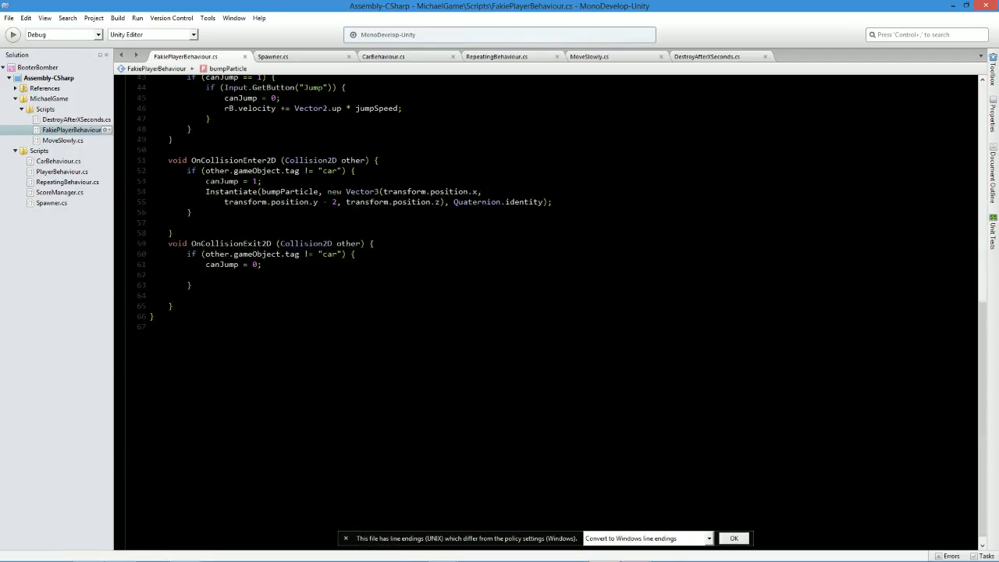
{"action": "double_click", "coordinate": [334, 202]}
{"action": "key", "text": "ctrl+v"}
{"action": "key", "text": "ctrl+s"}
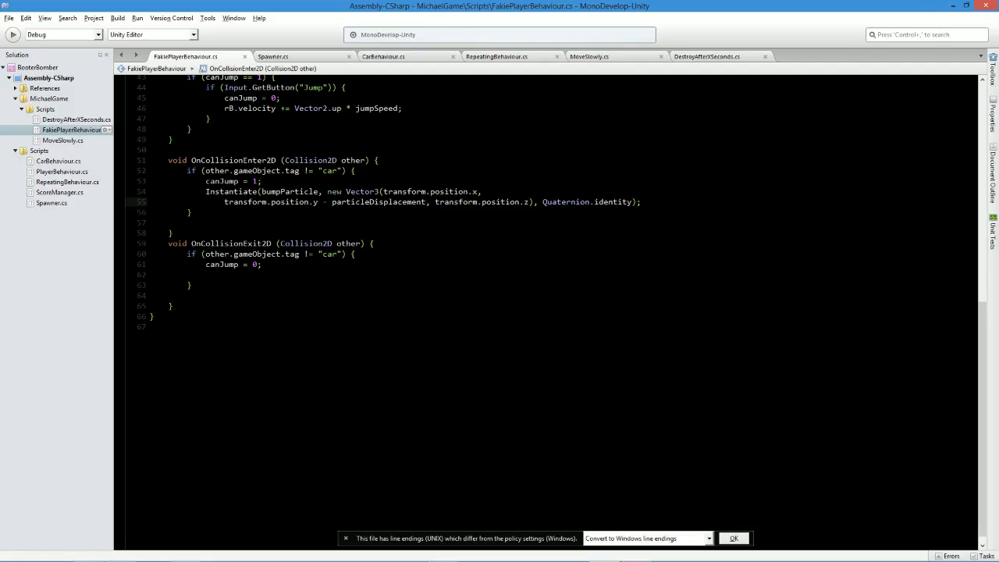
Check the Player's Particle Displacement field in Unity, and change particleDisplacement's type to float in MonoDevelop, saving the script.
{"action": "key", "text": "alt+Tab"}
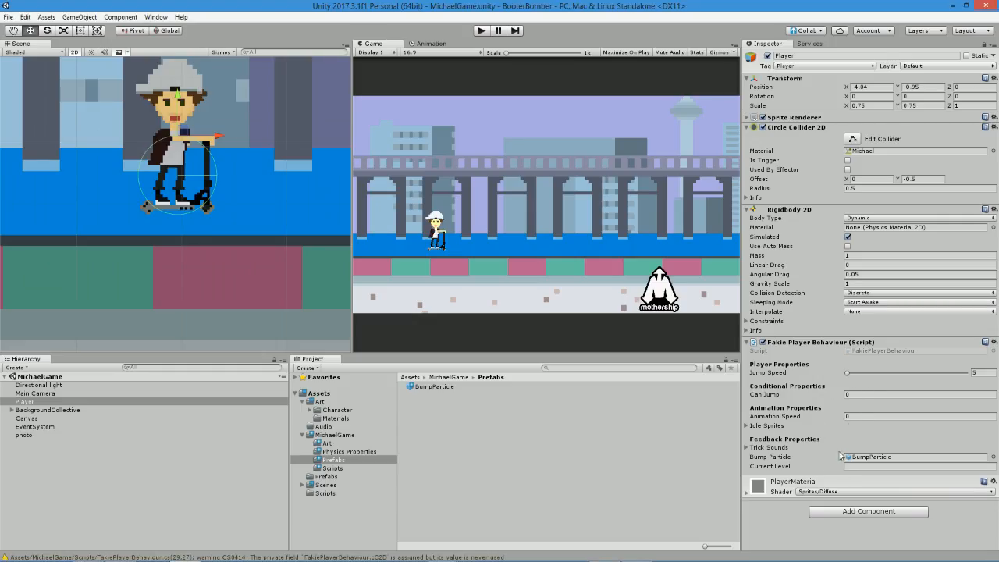
{"action": "left_click", "coordinate": [868, 466]}
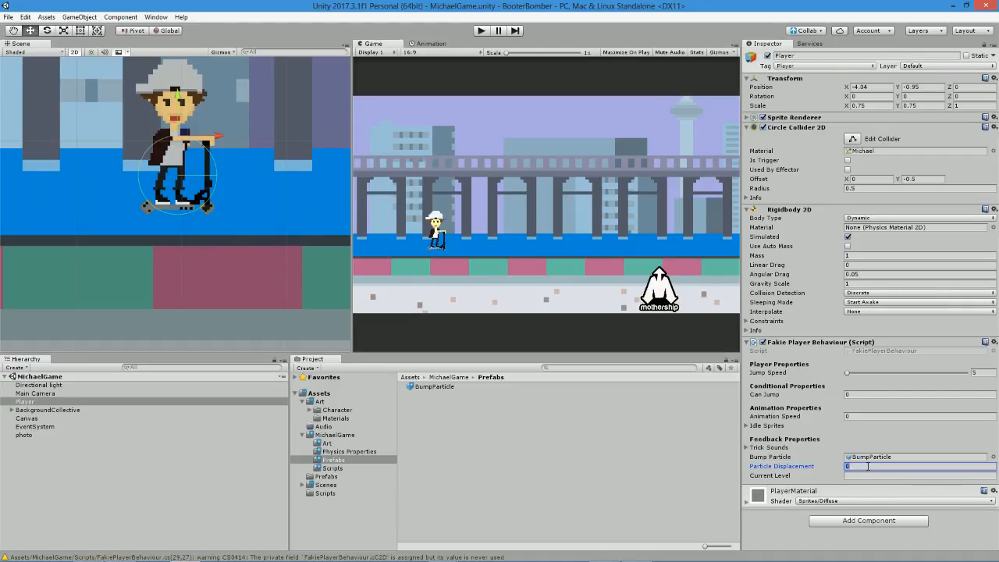
{"action": "key", "text": "alt+Tab"}
{"action": "scroll", "coordinate": [546, 312], "scroll_direction": "up", "scroll_amount": 10}
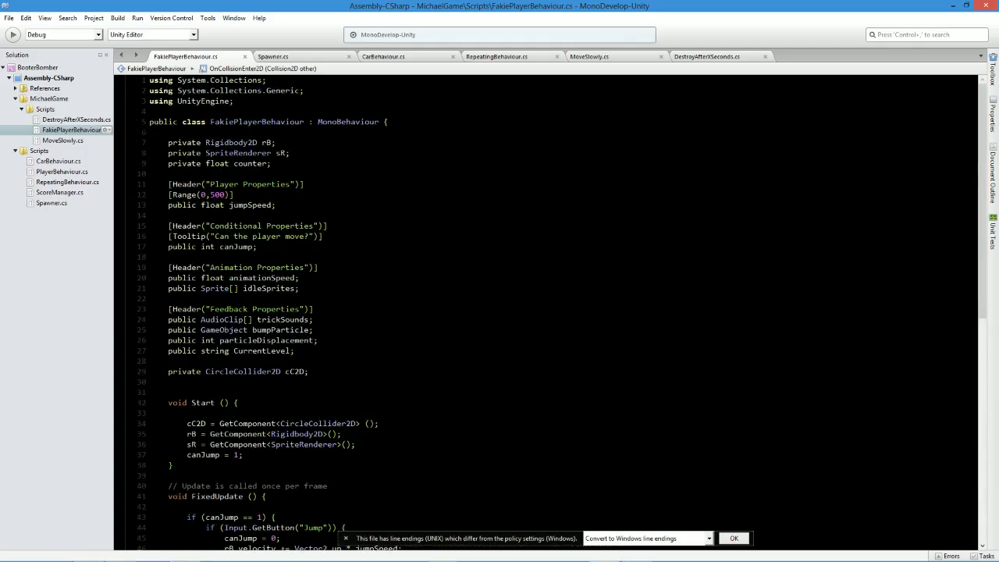
{"action": "left_click", "coordinate": [210, 247]}
{"action": "double_click", "coordinate": [206, 340]}
{"action": "type", "text": "float"}
{"action": "key", "text": "ctrl+s"}
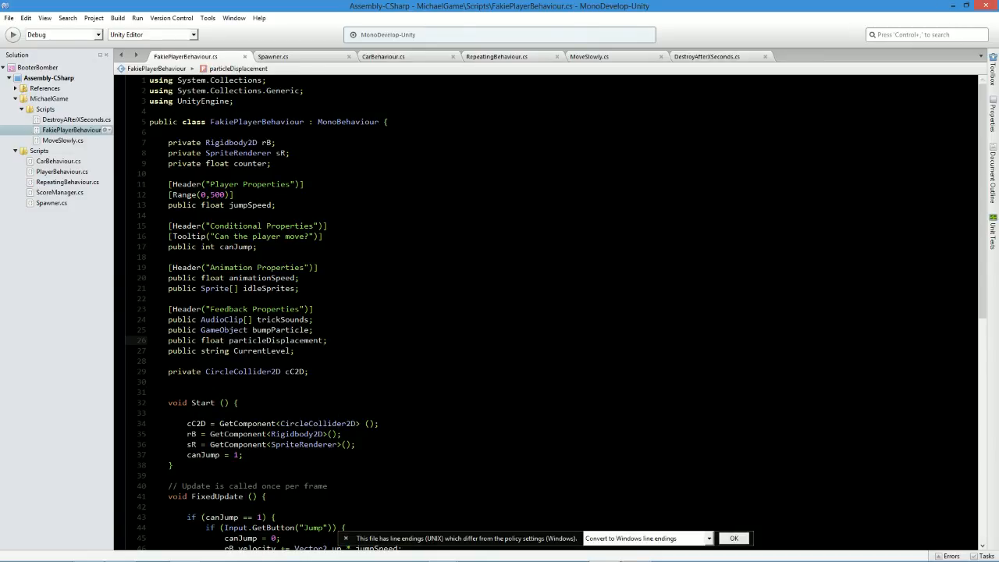
{"action": "scroll", "coordinate": [546, 312], "scroll_direction": "down", "scroll_amount": 14}
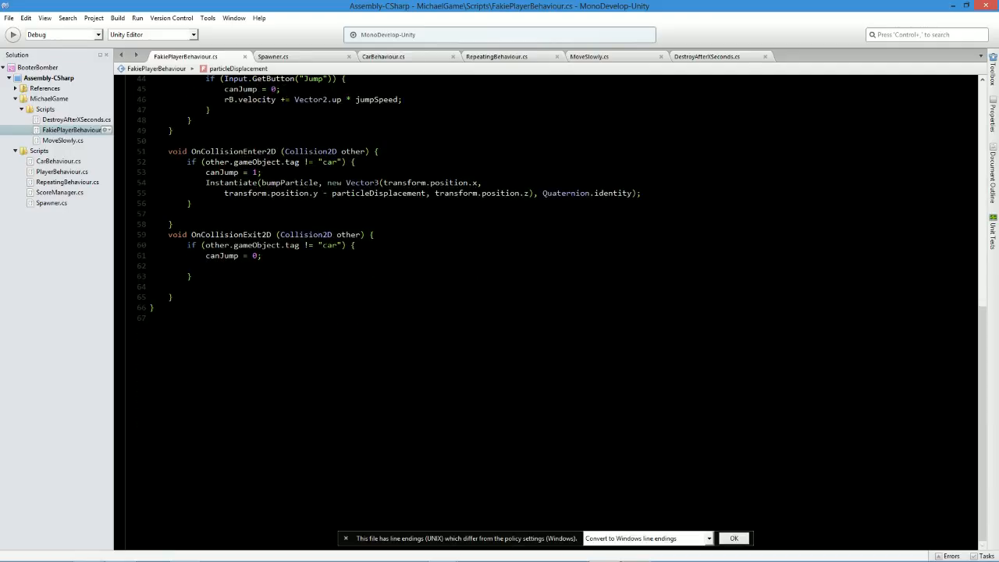
Switch to Unity, set the Player's Particle Displacement to 0.5, and play-test the landing burst with several jumps before stopping playback.
{"action": "key", "text": "alt+Tab"}
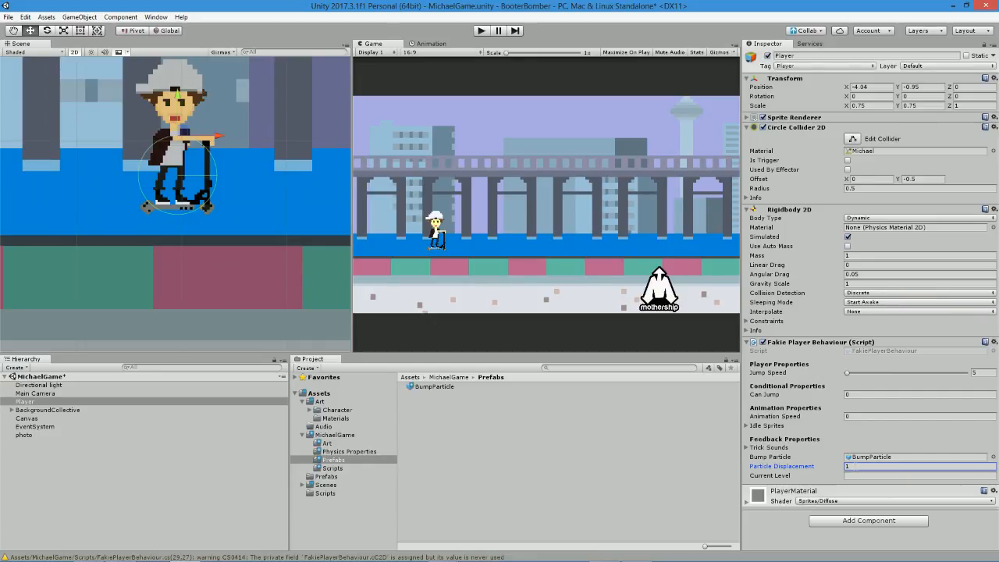
{"action": "double_click", "coordinate": [856, 466]}
{"action": "type", "text": "0.5"}
{"action": "left_click", "coordinate": [482, 32]}
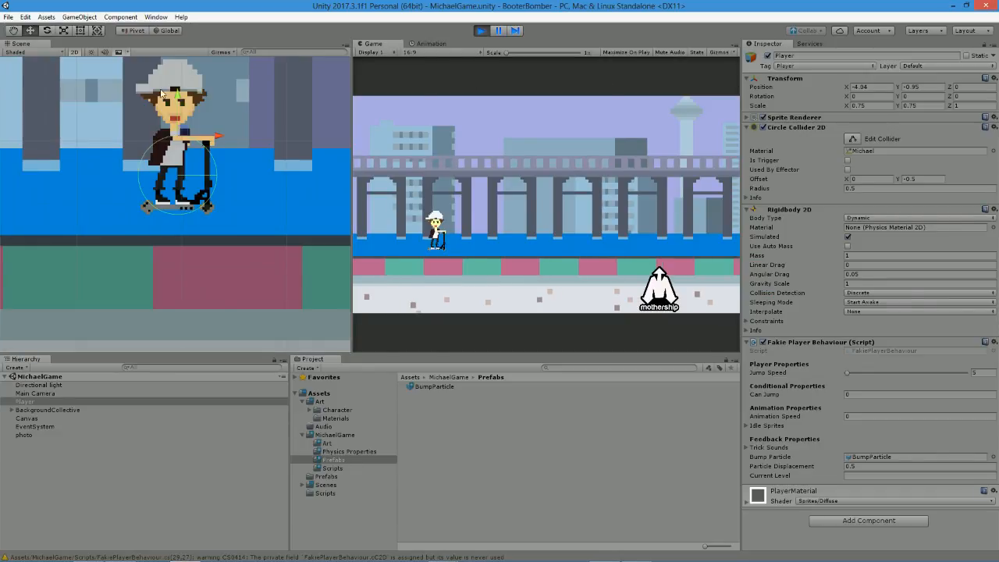
{"action": "key", "text": "space"}
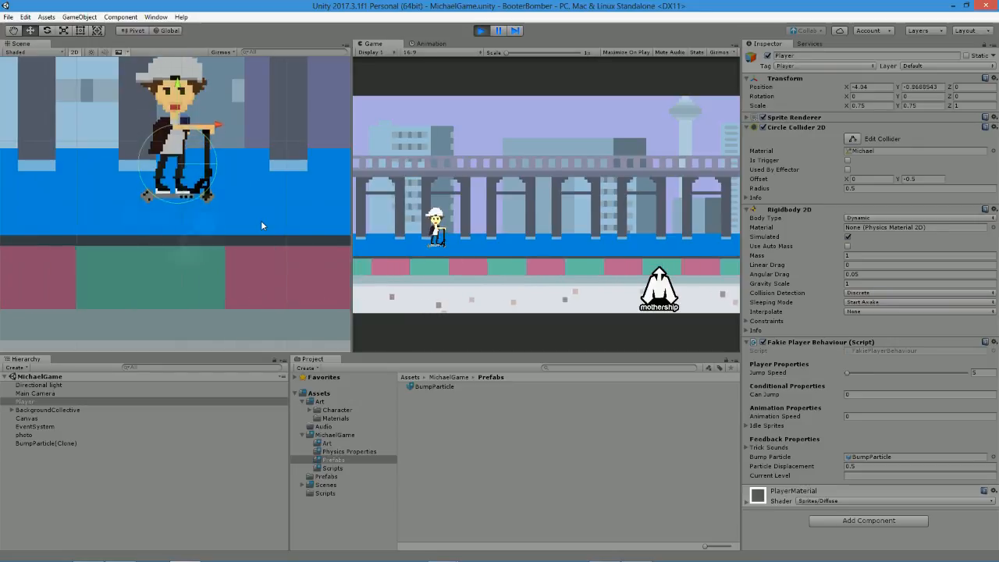
{"action": "key", "text": "space"}
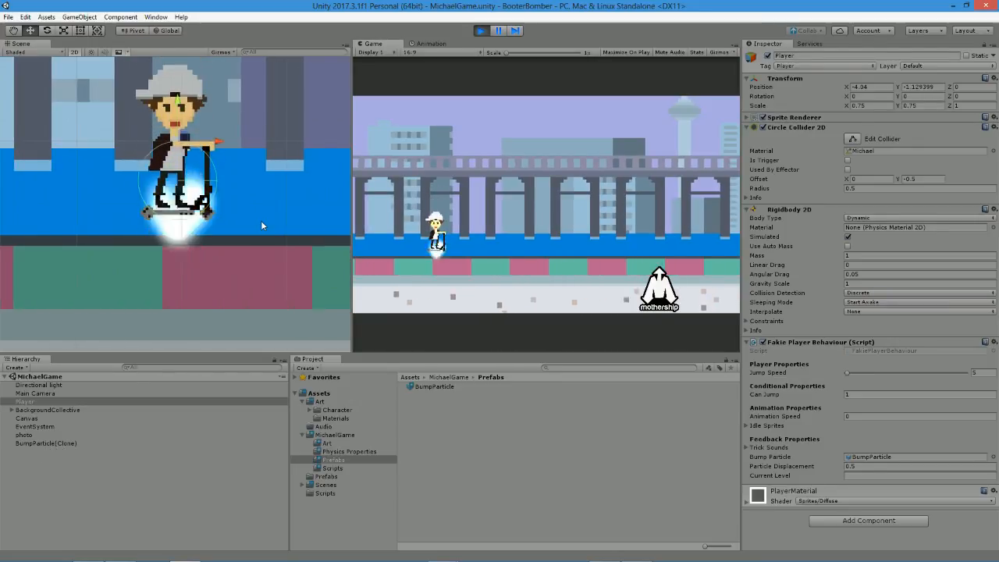
{"action": "key", "text": "space"}
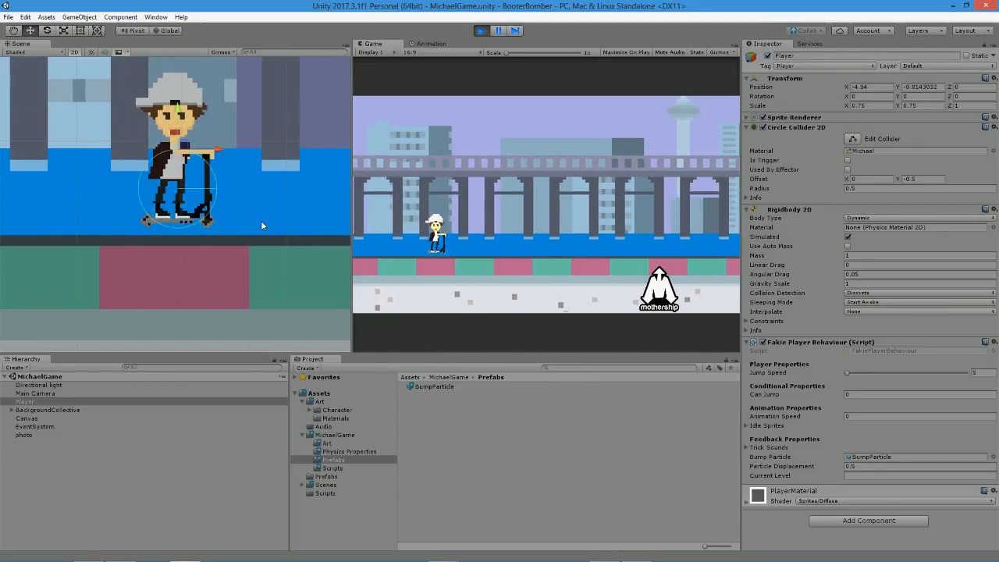
{"action": "key", "text": "space"}
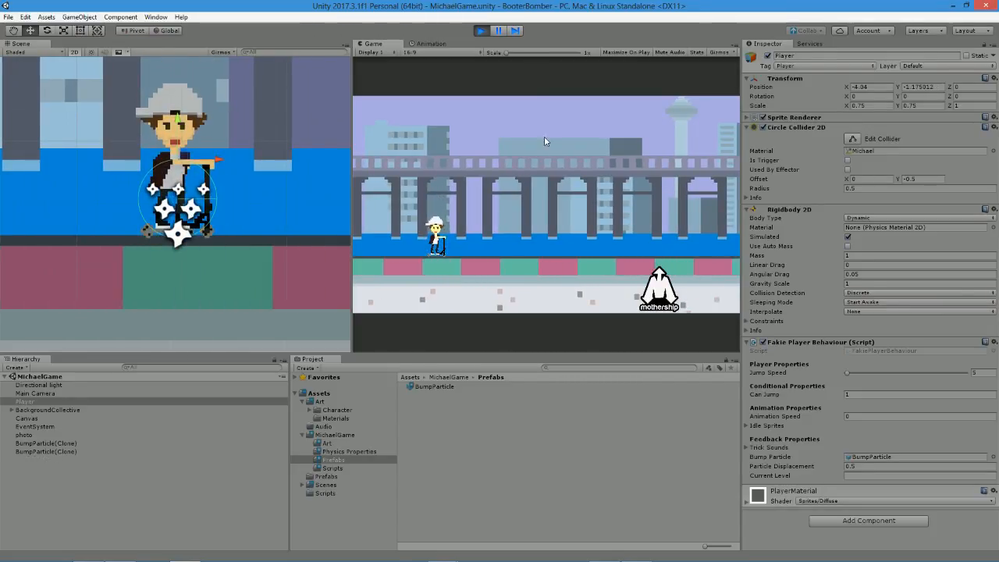
{"action": "left_click", "coordinate": [481, 31]}
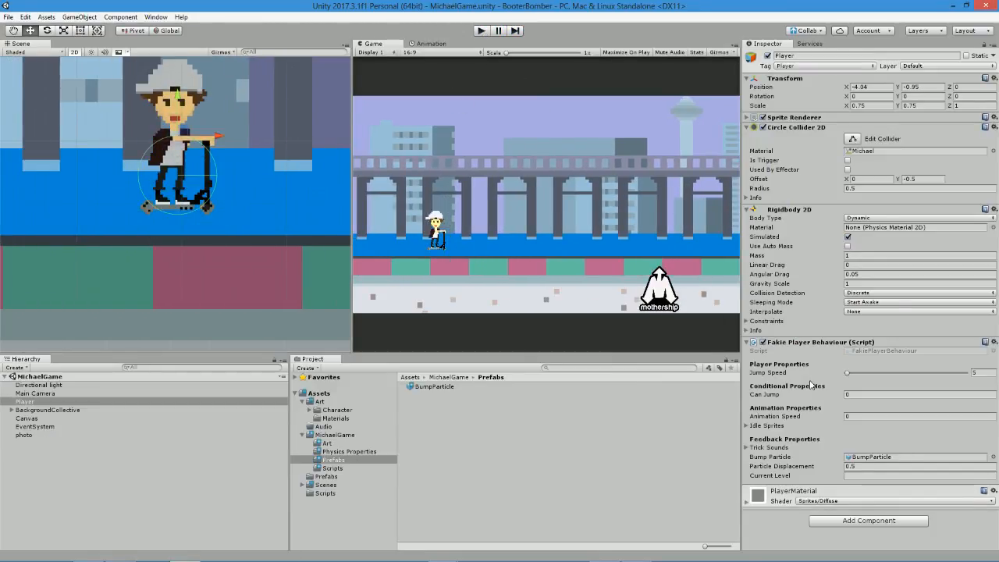
Set the Player's Particle Displacement to 0.35 and play-test the landing burst position, stopping playback at the end.
{"action": "left_click", "coordinate": [871, 467]}
{"action": "double_click", "coordinate": [871, 468]}
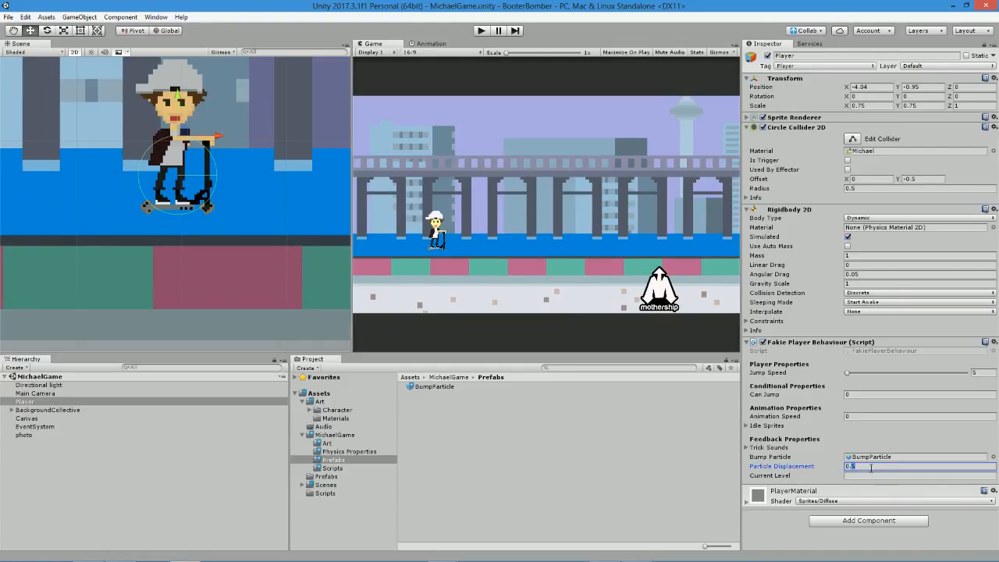
{"action": "type", "text": "35"}
{"action": "left_click", "coordinate": [482, 30]}
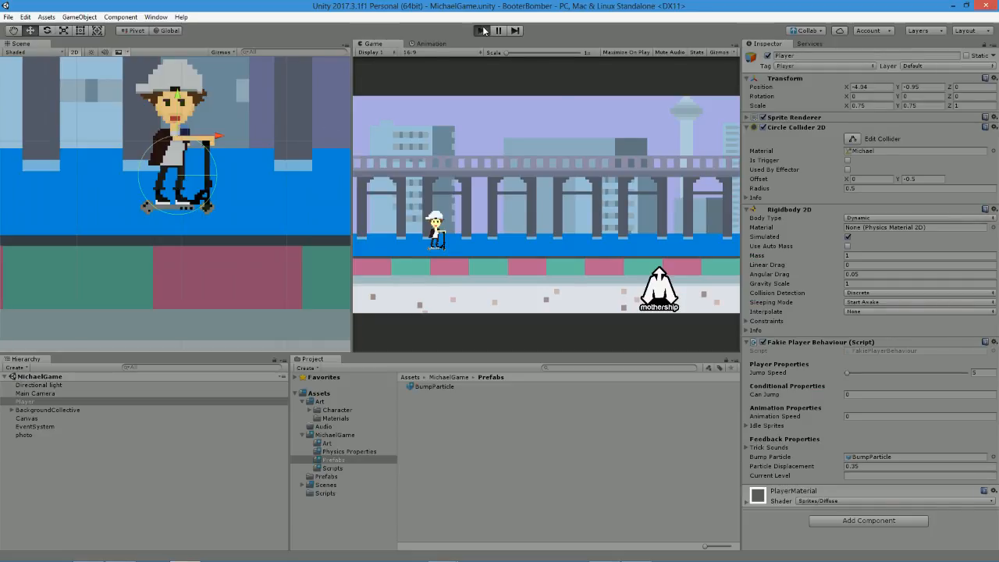
{"action": "left_click", "coordinate": [451, 221]}
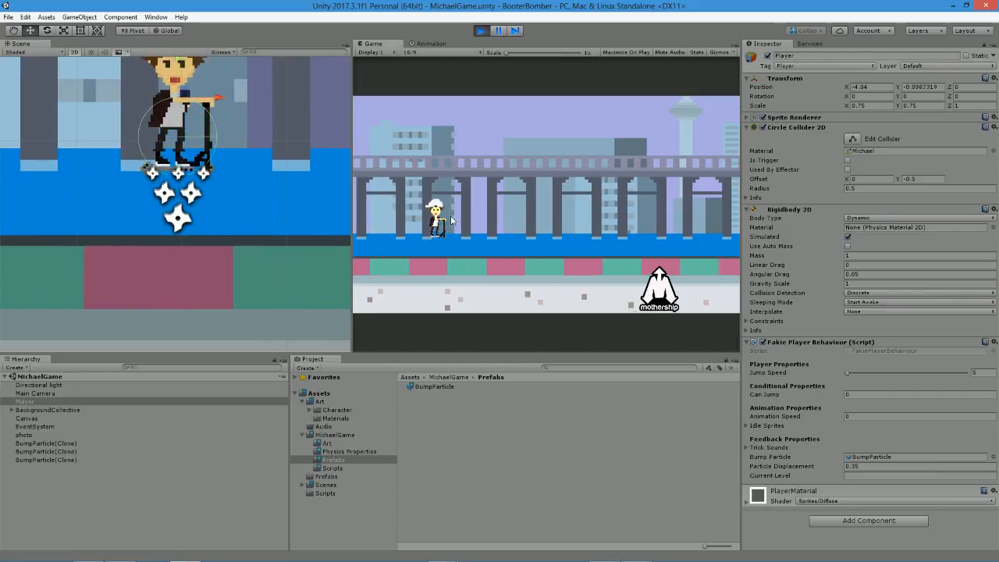
{"action": "left_click", "coordinate": [485, 31]}
Set the Player's Particle Displacement to 0.75, play-test repeated jumps to check the burst position, deselect the Player, and stop playback.
{"action": "left_click", "coordinate": [868, 464]}
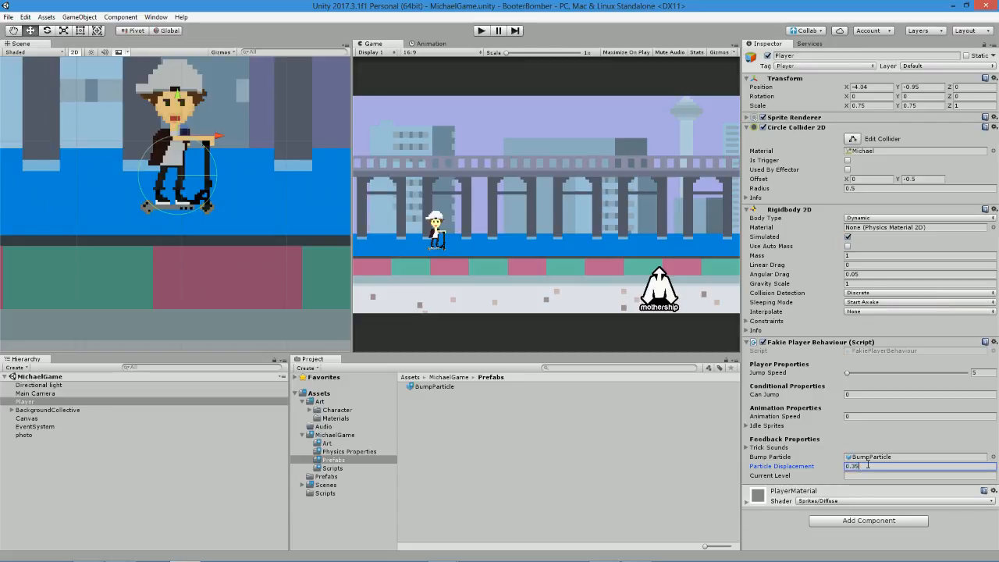
{"action": "type", "text": "0.75"}
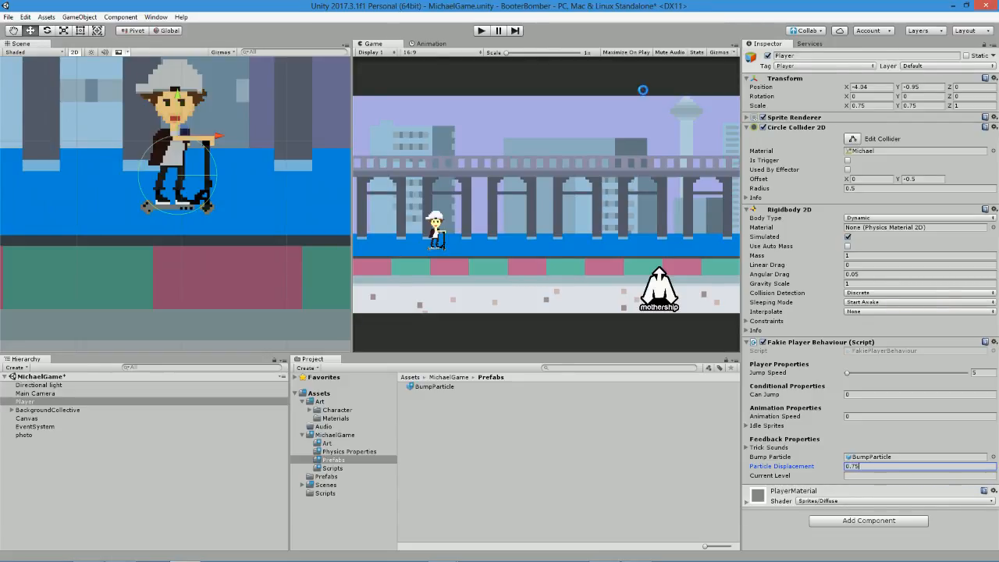
{"action": "left_click", "coordinate": [480, 31]}
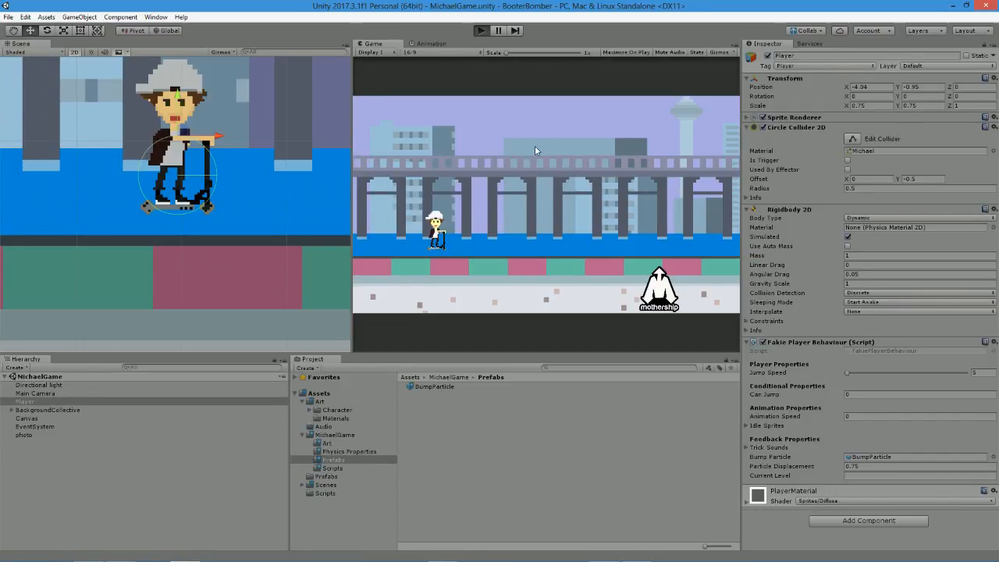
{"action": "key", "text": "space"}
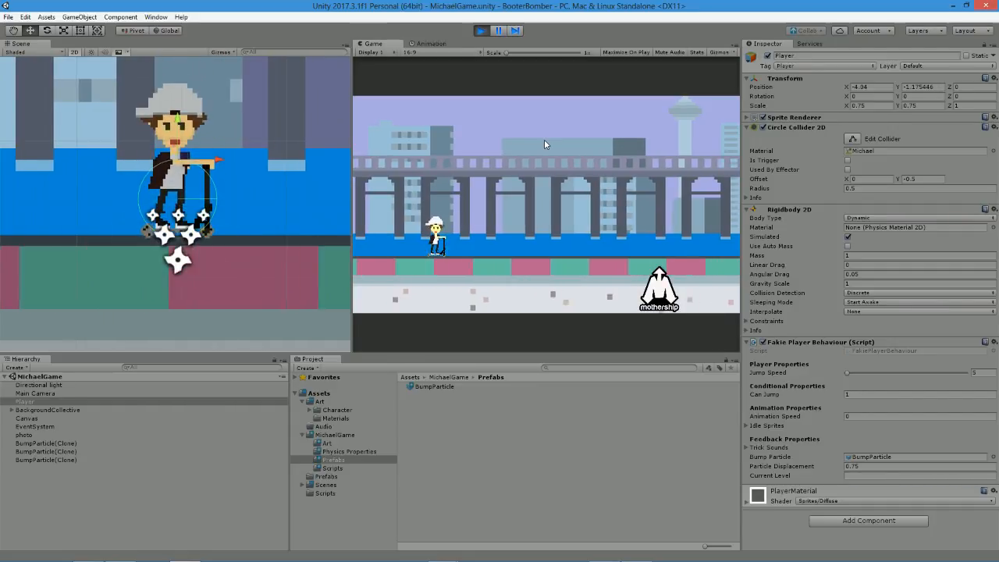
{"action": "key", "text": "space"}
{"action": "key", "text": "space"}
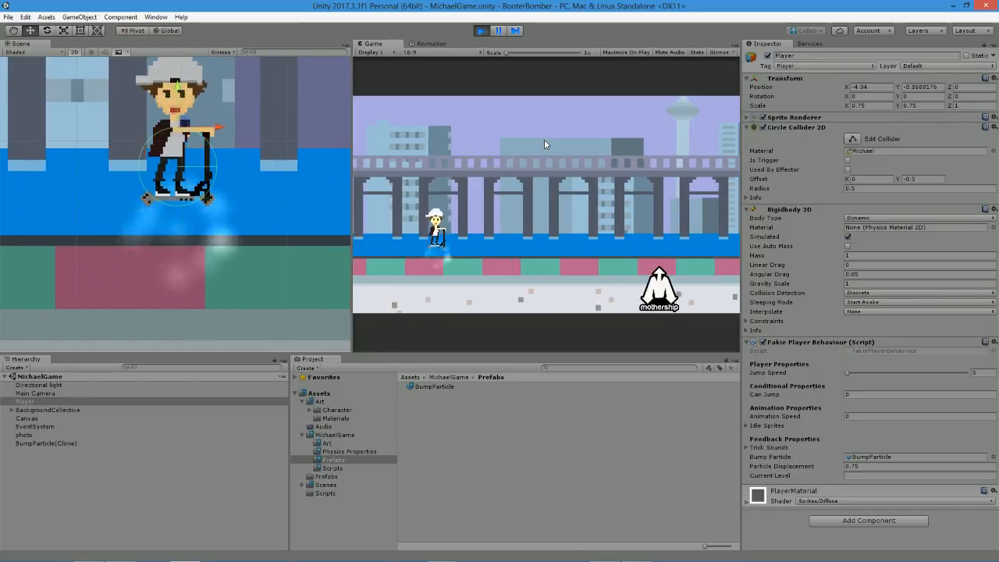
{"action": "key", "text": "space"}
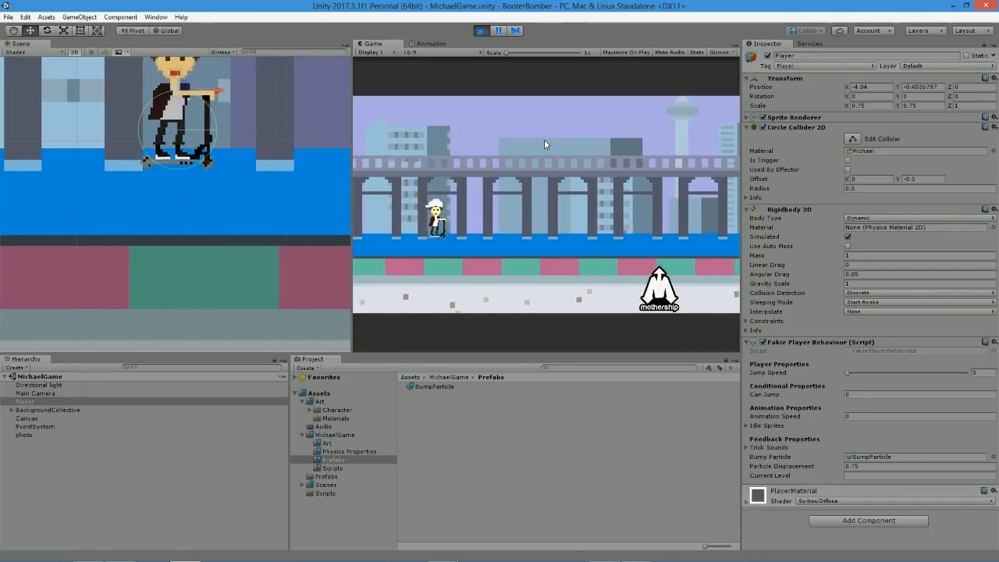
{"action": "key", "text": "space"}
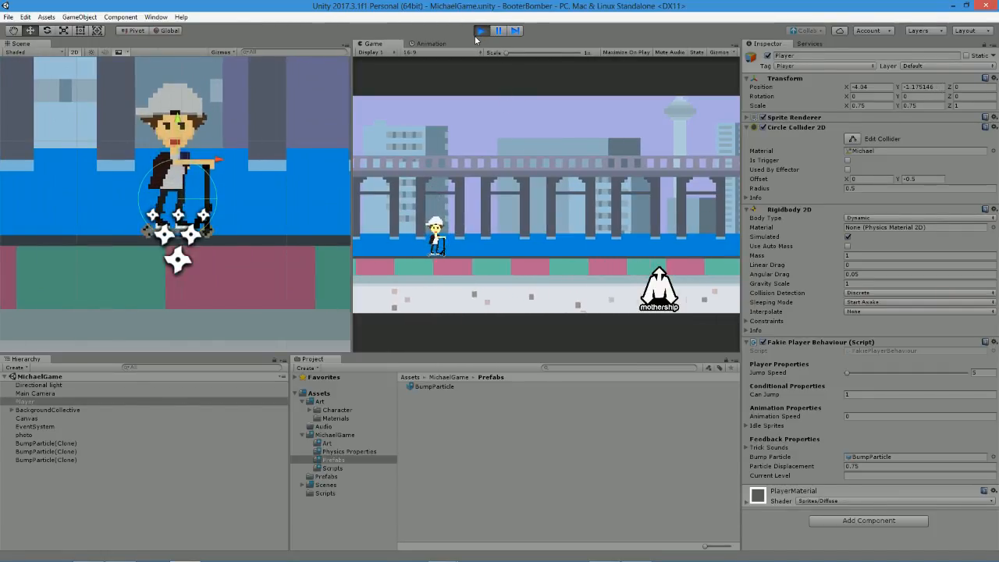
{"action": "left_click", "coordinate": [35, 445]}
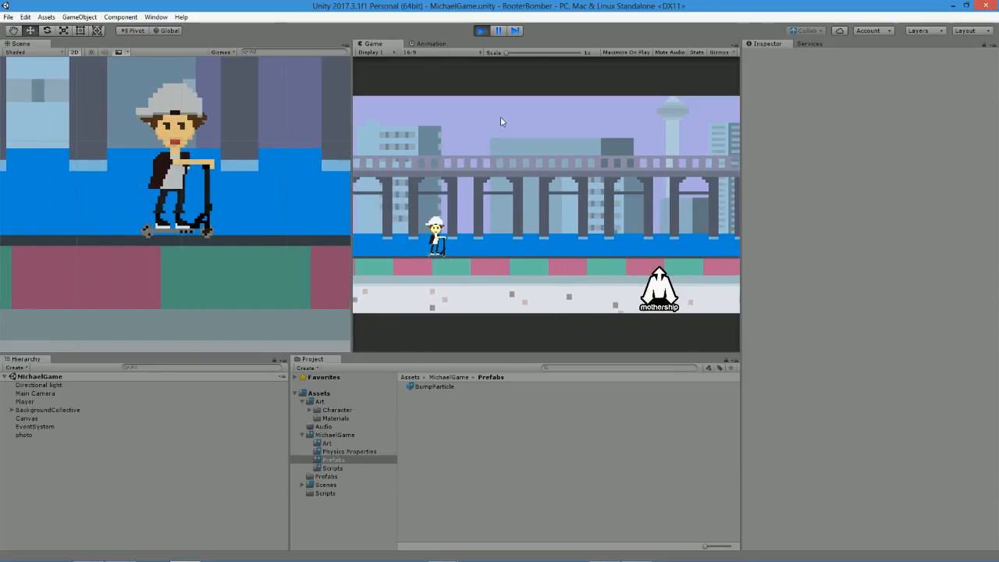
{"action": "left_click", "coordinate": [482, 31]}
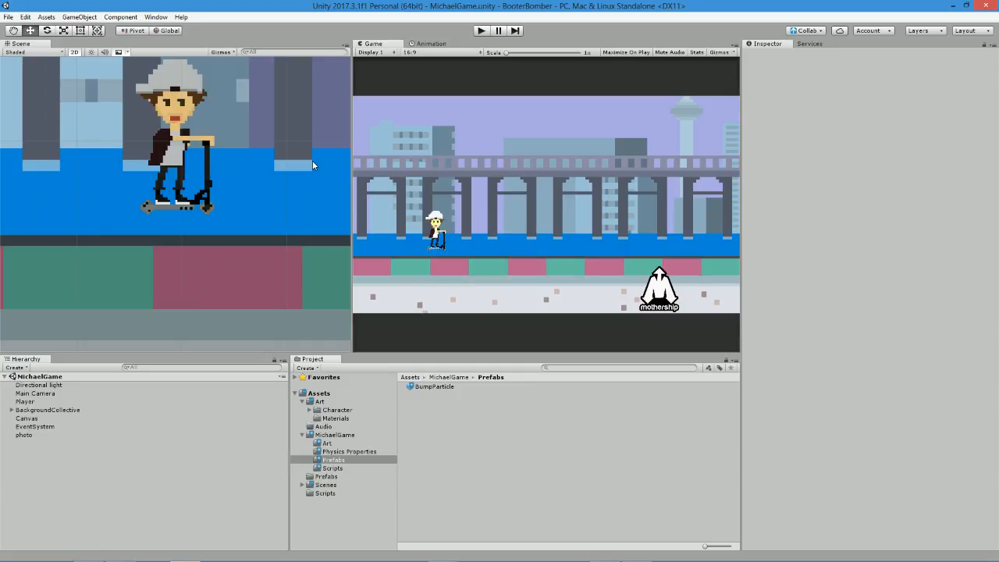
Run the scene again and inspect the Street and Background1 objects in the Scene view during playback.
{"action": "left_click", "coordinate": [481, 32]}
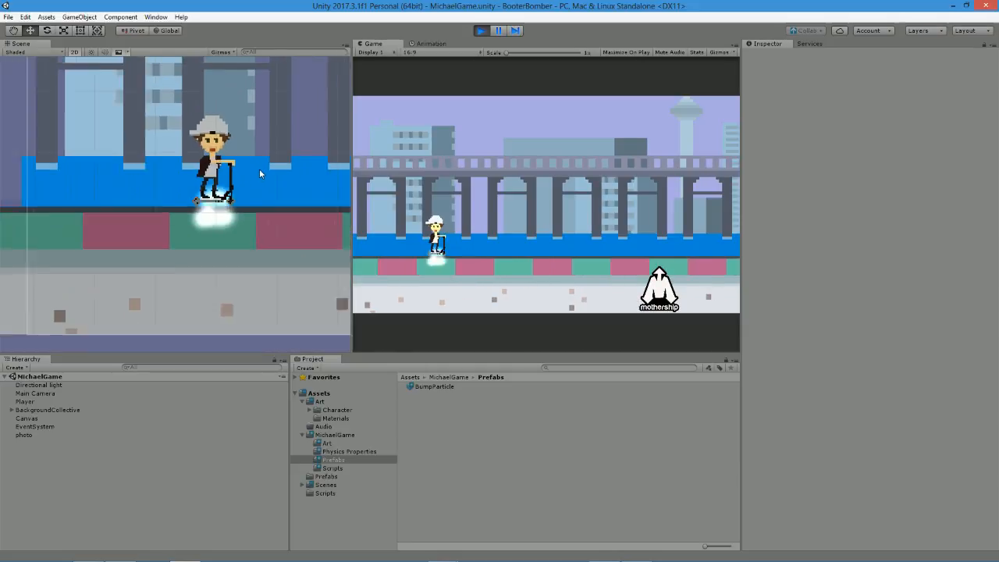
{"action": "scroll", "coordinate": [256, 136], "scroll_direction": "down", "scroll_amount": 10}
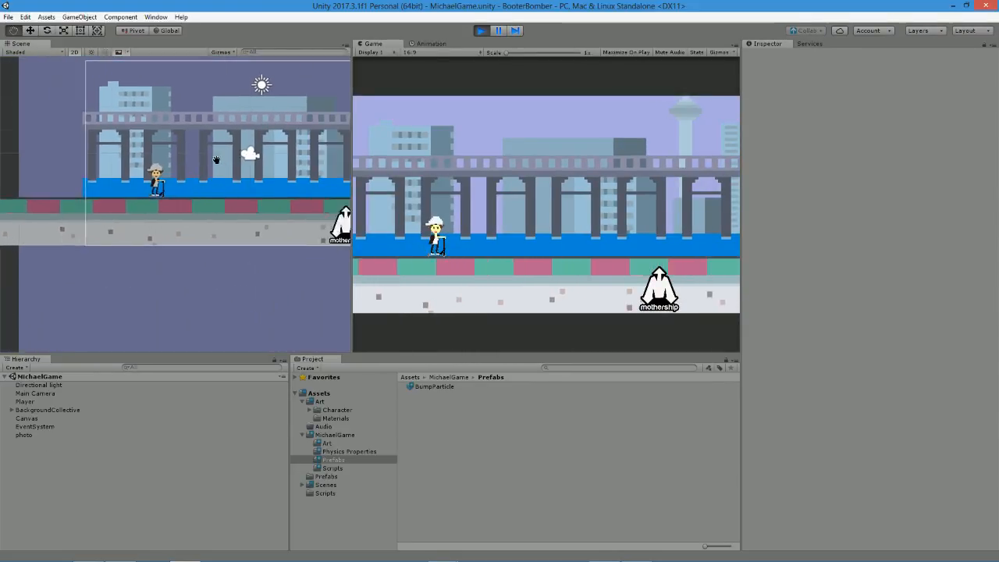
{"action": "scroll", "coordinate": [175, 171], "scroll_direction": "down", "scroll_amount": 3}
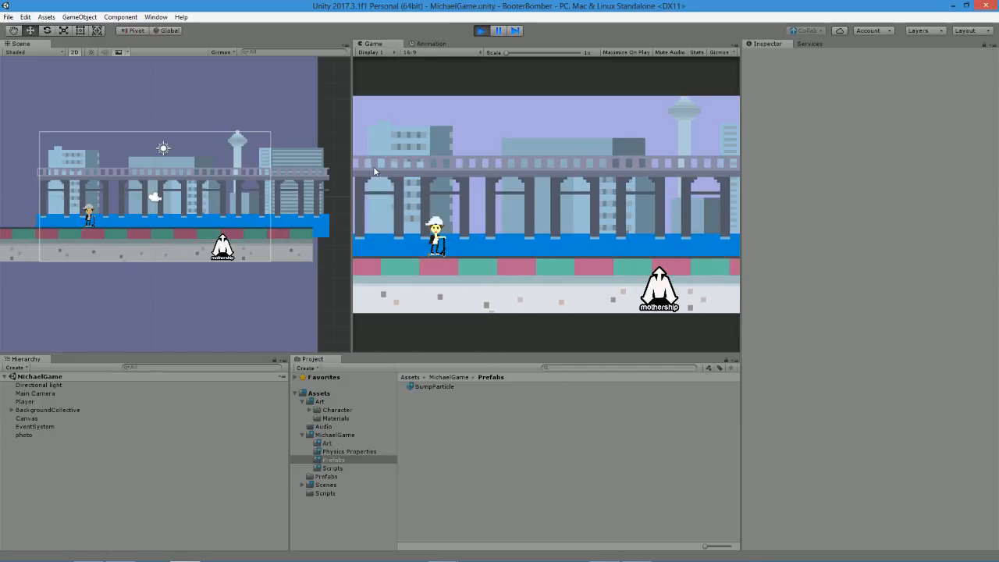
{"action": "left_click", "coordinate": [297, 172]}
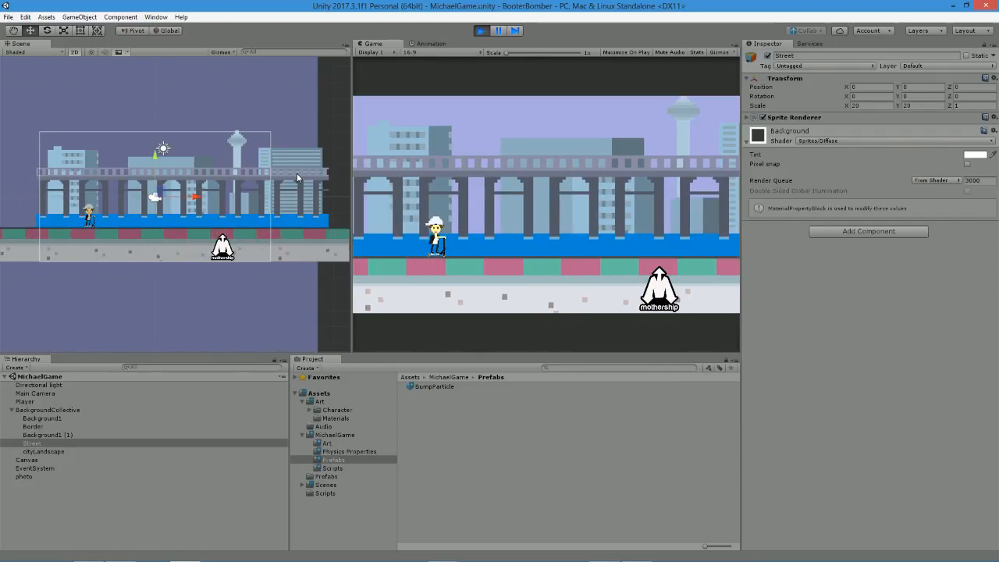
{"action": "left_click", "coordinate": [315, 258]}
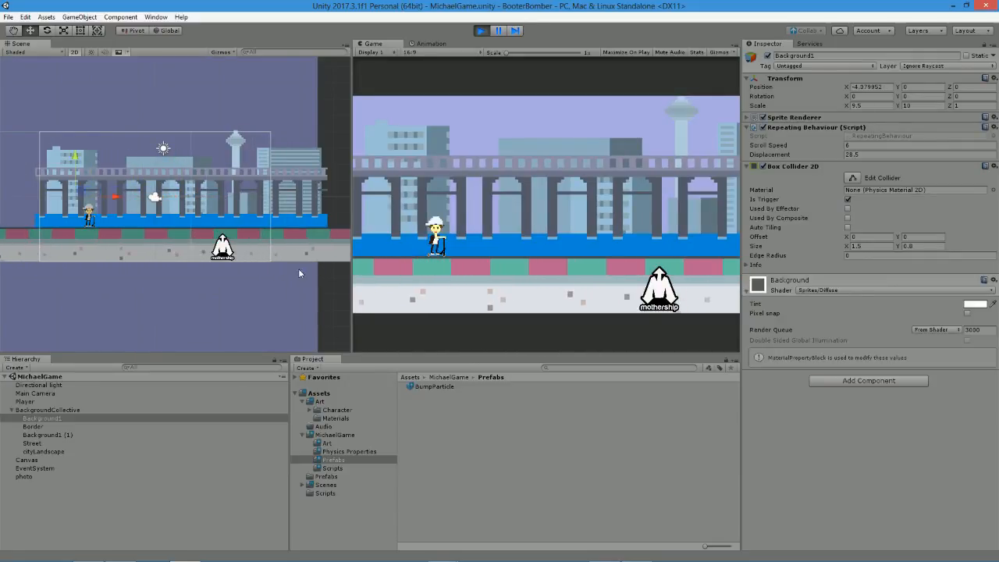
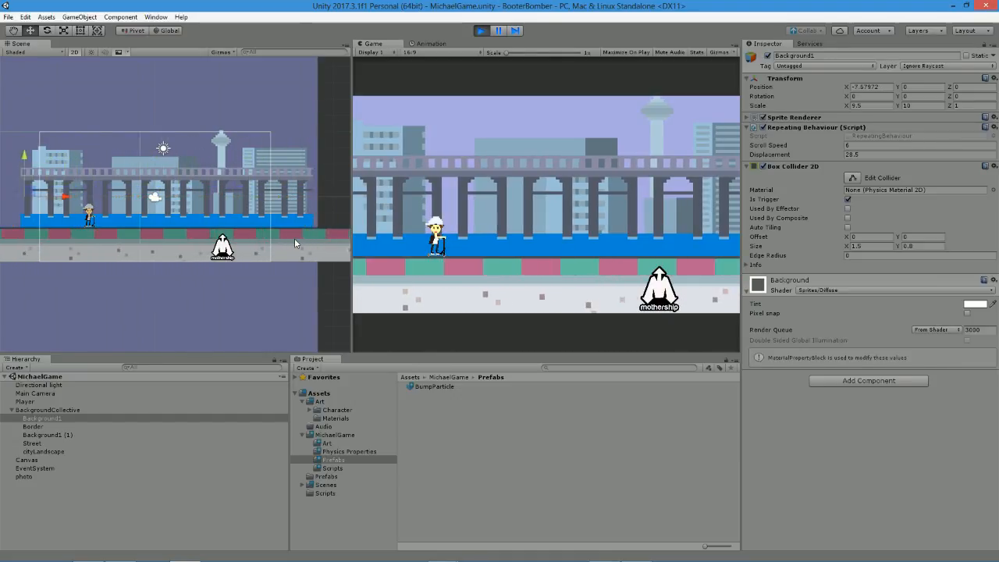
Make the player jump repeatedly in the running game to check the jump and landing burst, and stop playback.
{"action": "left_click", "coordinate": [463, 229]}
{"action": "left_click", "coordinate": [463, 230]}
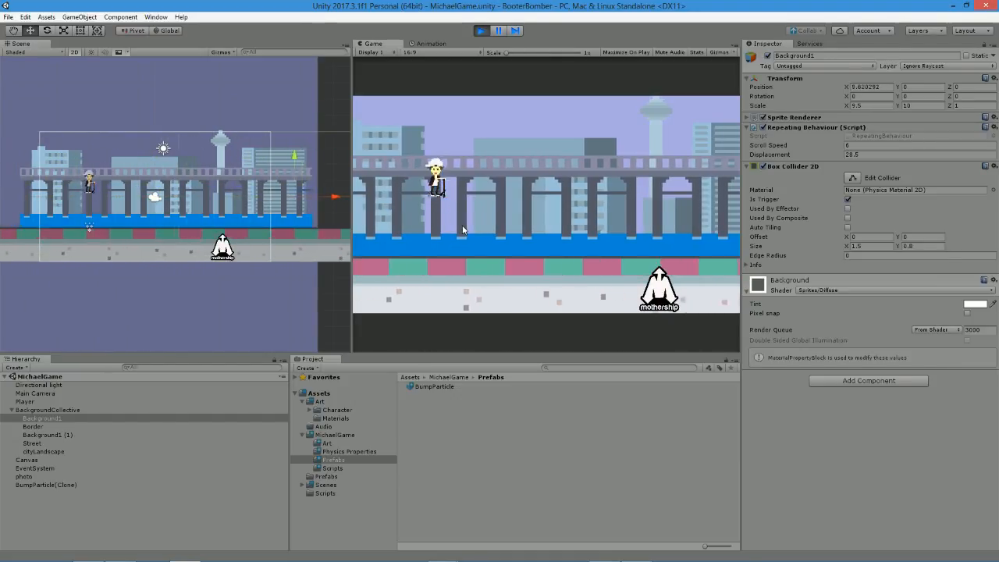
{"action": "left_click", "coordinate": [463, 229]}
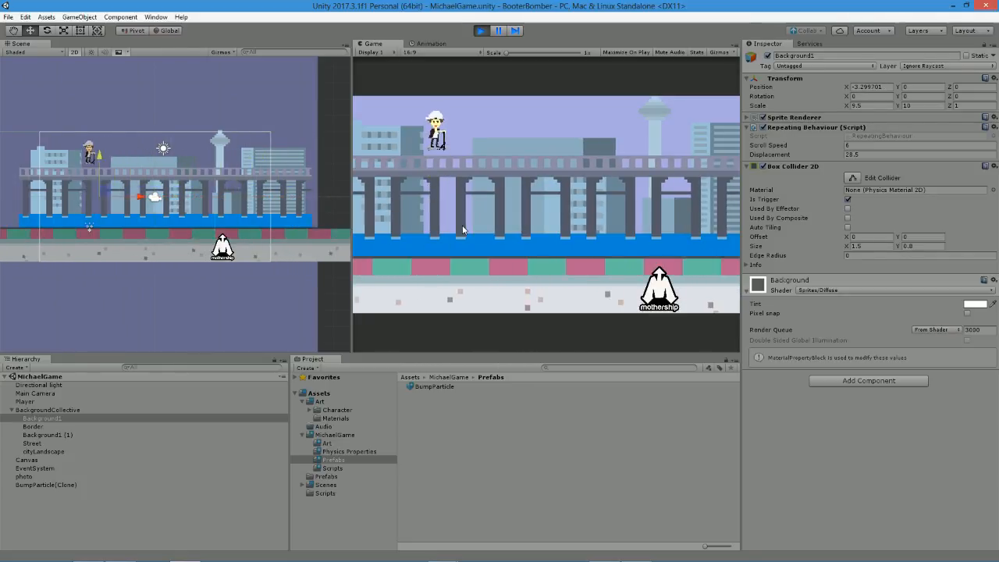
{"action": "left_click", "coordinate": [457, 227]}
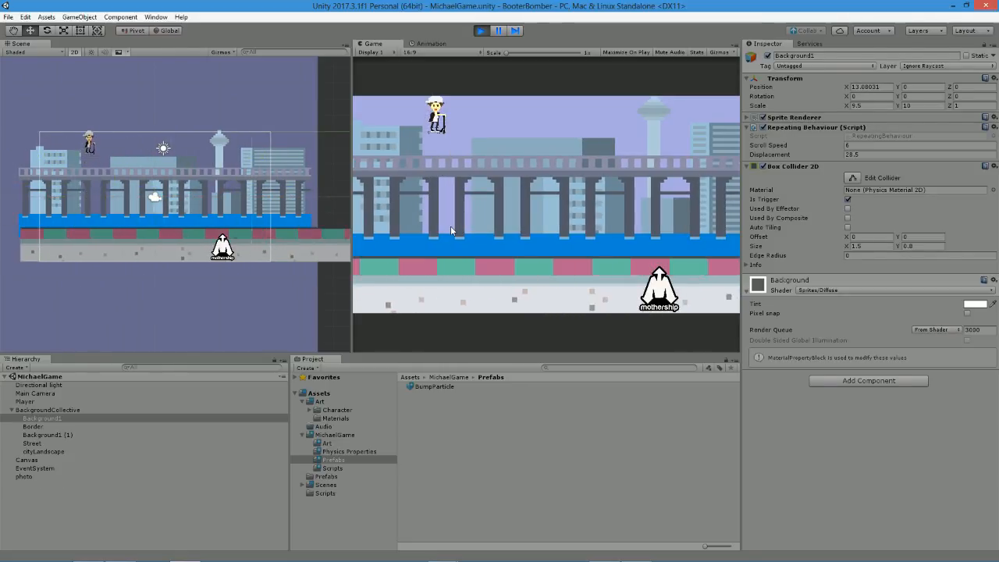
{"action": "left_click", "coordinate": [450, 226]}
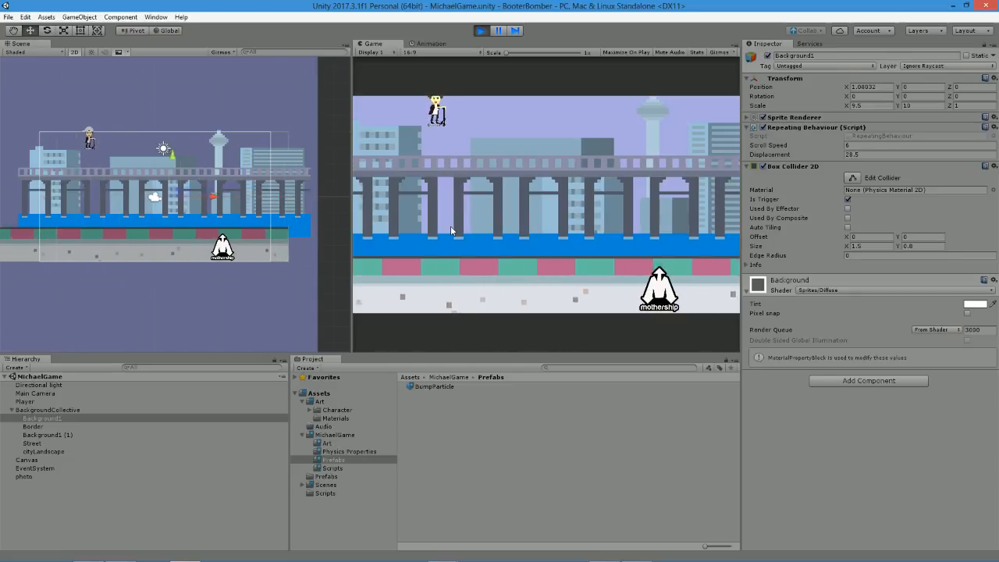
{"action": "left_click", "coordinate": [451, 225]}
{"action": "key", "text": "space"}
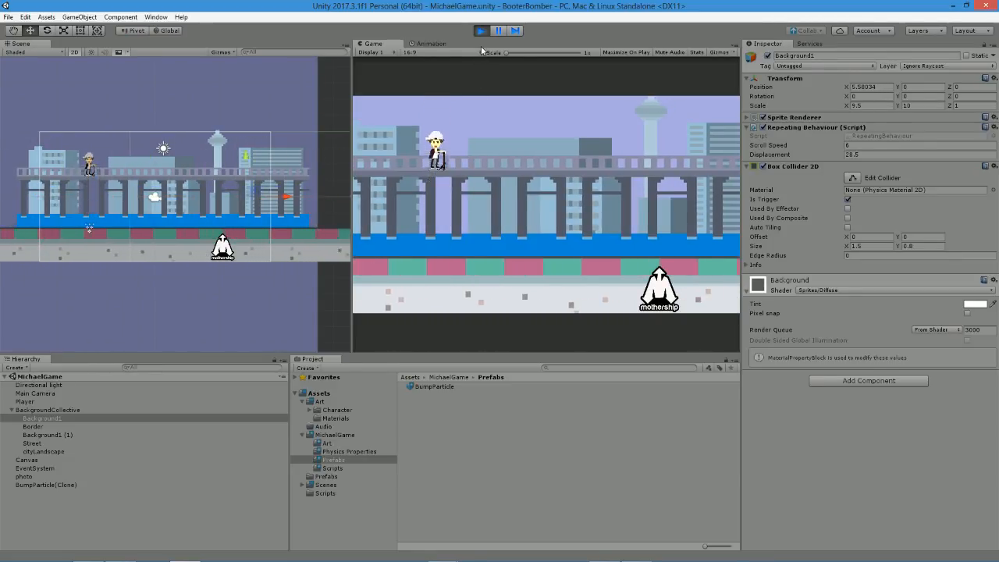
{"action": "key", "text": "space"}
{"action": "key", "text": "space"}
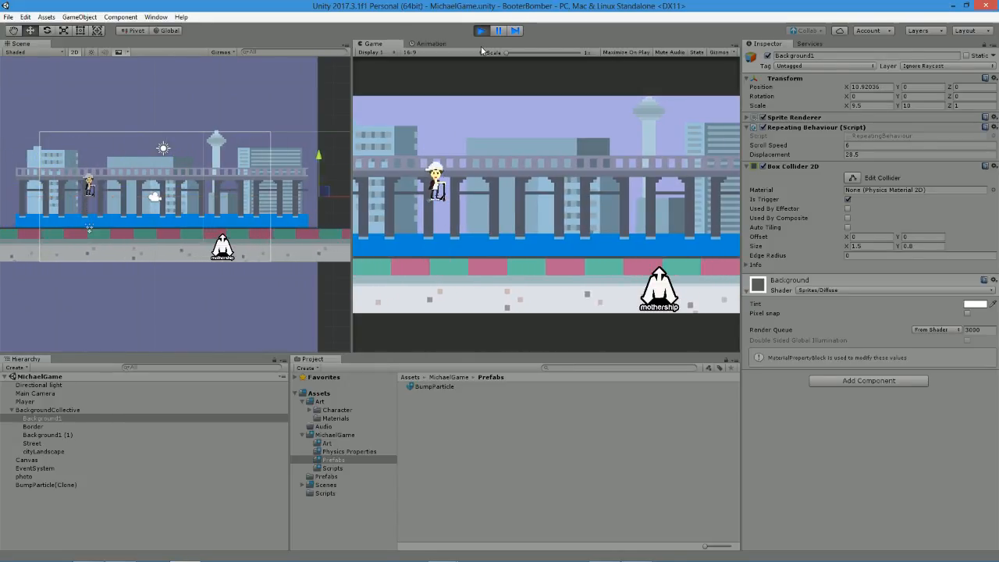
{"action": "key", "text": "space"}
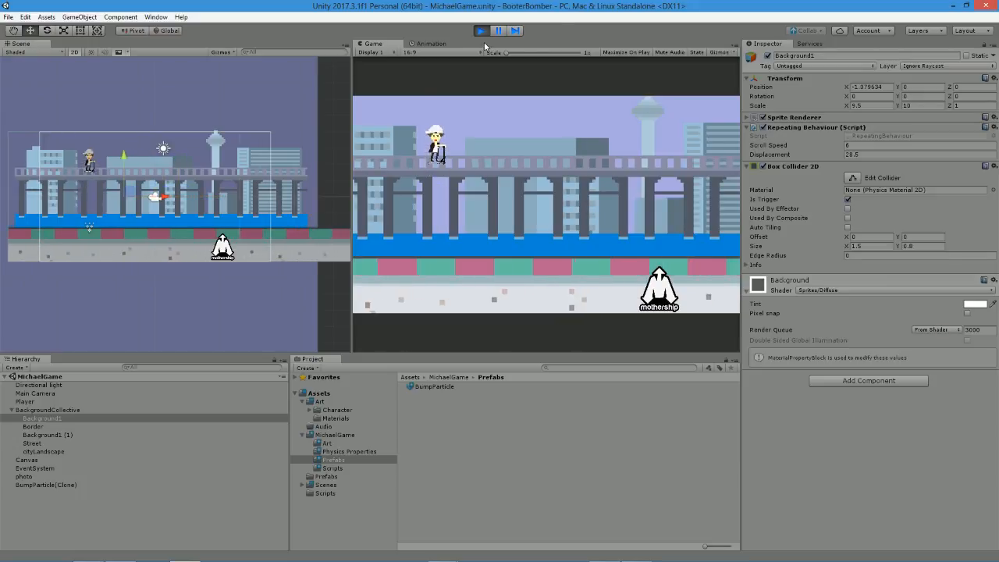
{"action": "left_click", "coordinate": [480, 31]}
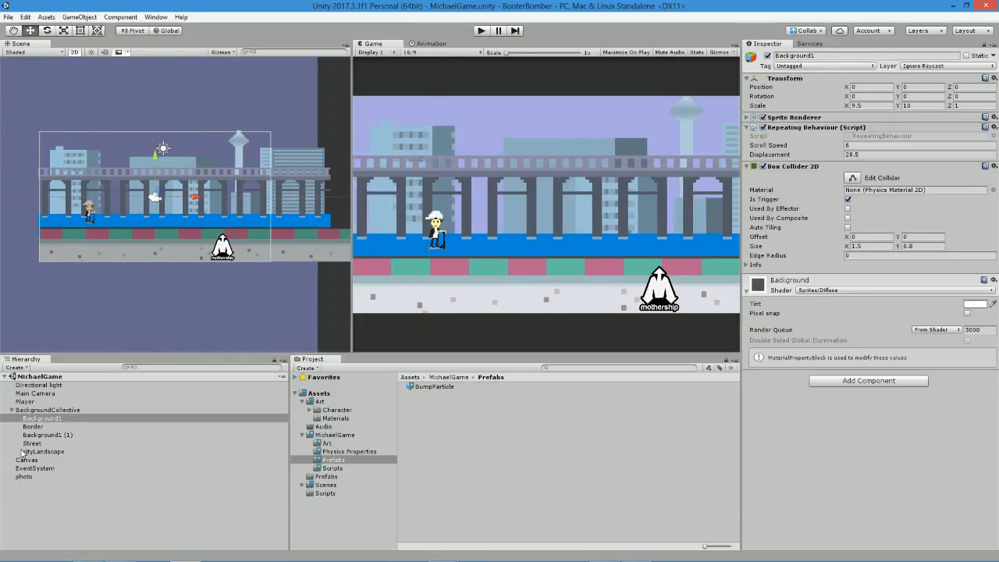
Lower the maximum of the jumpSpeed Range attribute in FakiePlayerBehaviour.cs to 5, save the script, and return to Unity.
{"action": "left_click", "coordinate": [35, 402]}
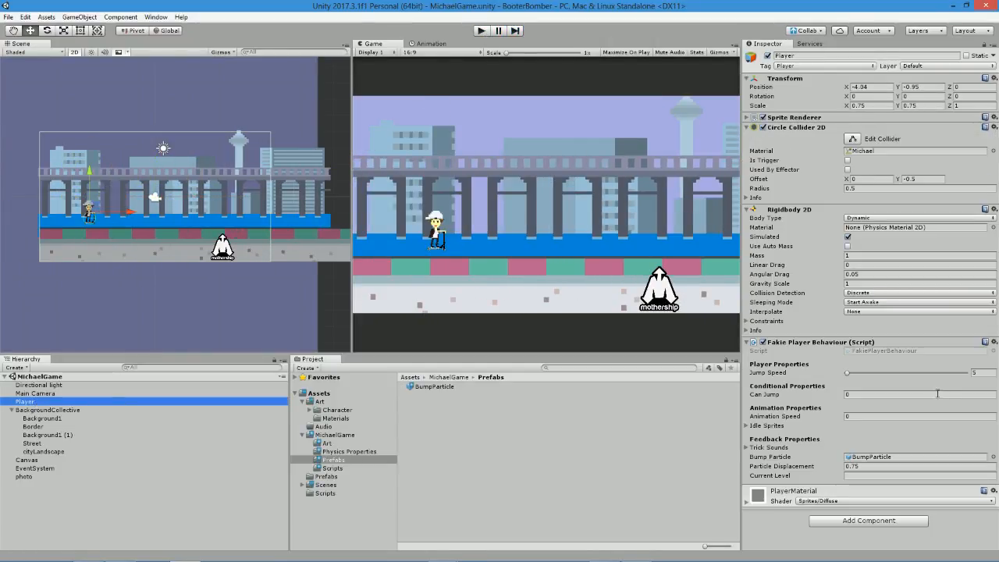
{"action": "left_click", "coordinate": [975, 372]}
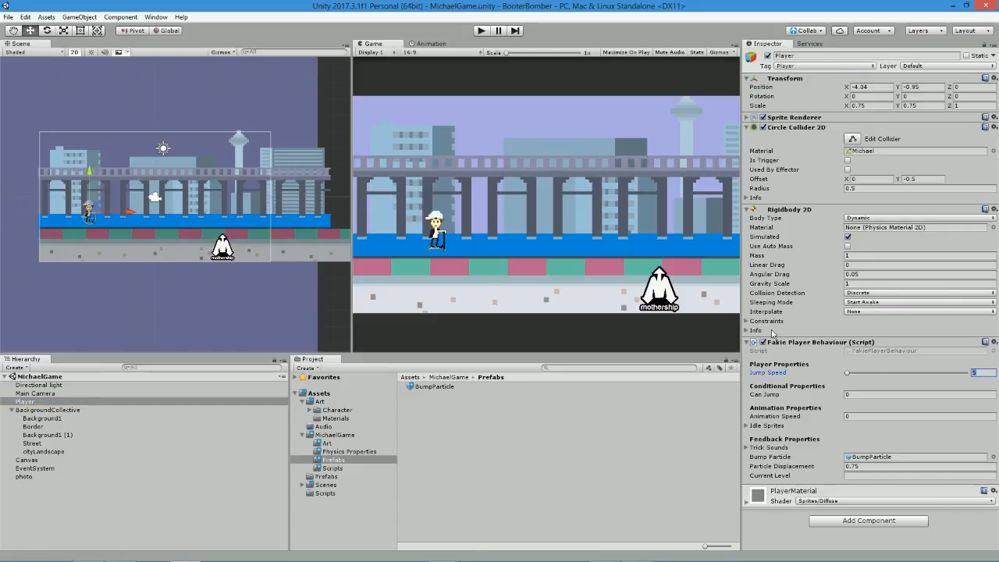
{"action": "key", "text": "alt+Tab"}
{"action": "scroll", "coordinate": [547, 312], "scroll_direction": "up", "scroll_amount": 15}
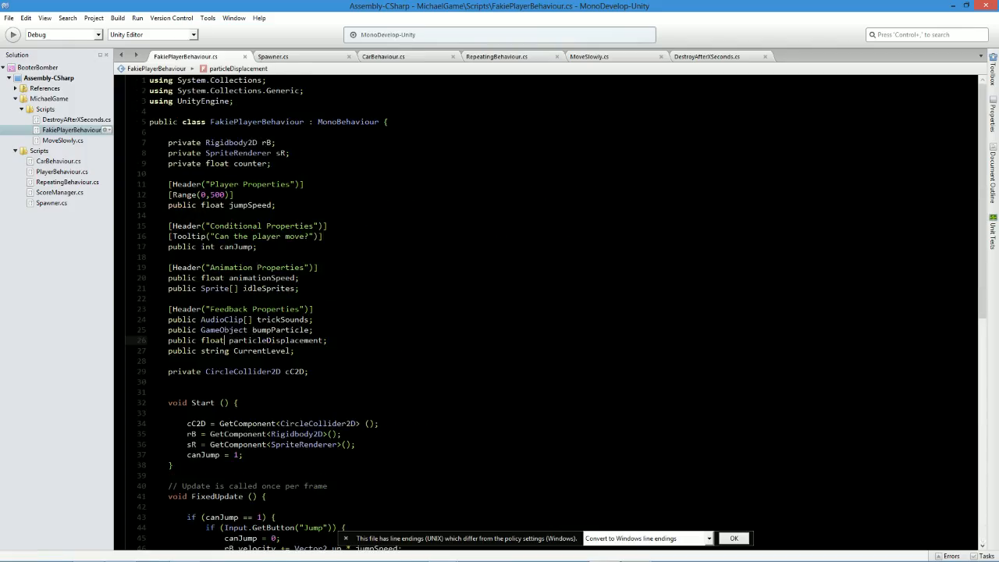
{"action": "type", "text": "10"}
{"action": "key", "text": "ctrl+s"}
{"action": "key", "text": "alt+Tab"}
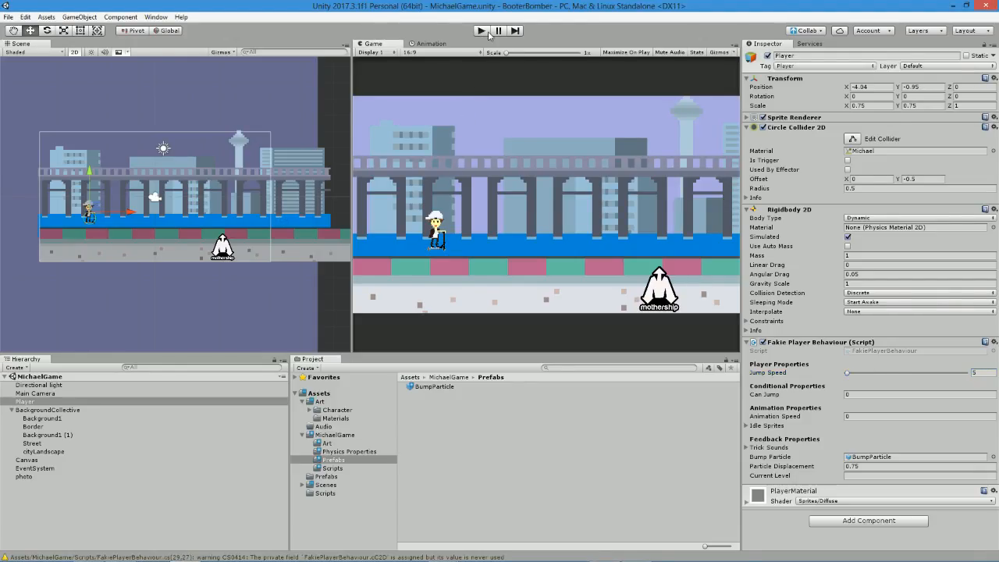
Set the Player's Jump Speed to 2.84, play-test the jump, try 3.64 during playback, and stop the game.
{"action": "left_click", "coordinate": [481, 31]}
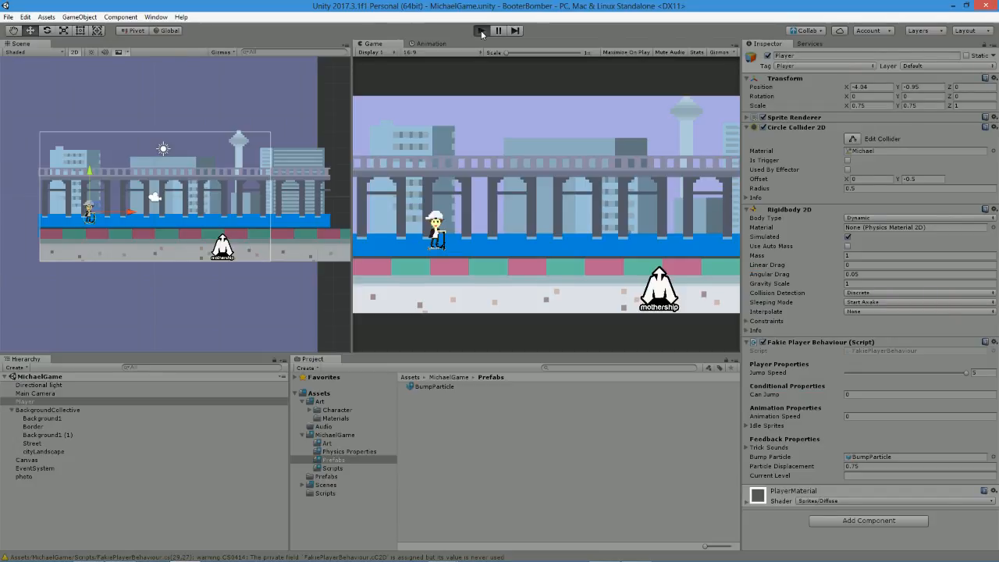
{"action": "left_click", "coordinate": [481, 32]}
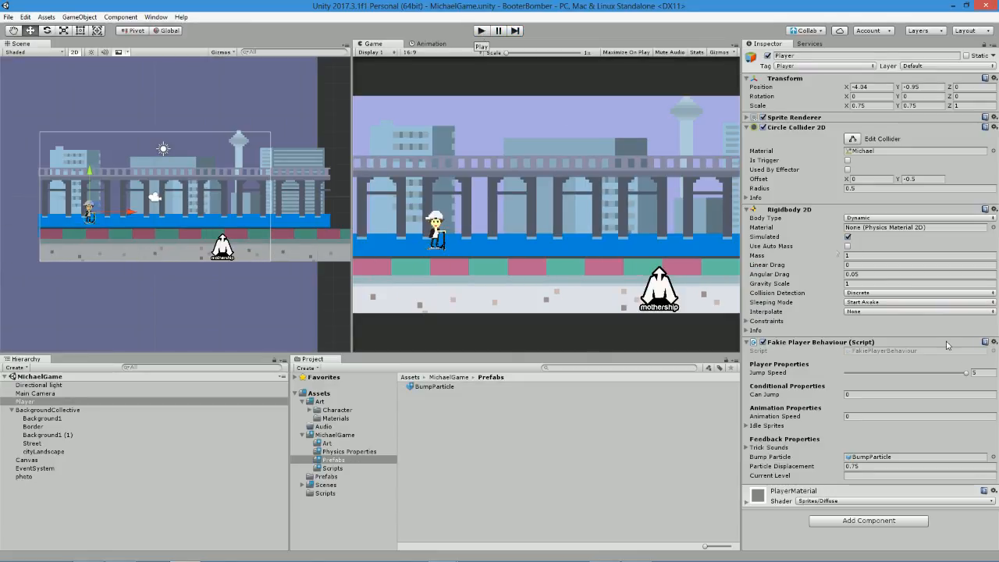
{"action": "left_click_drag", "start_coordinate": [964, 376], "coordinate": [944, 375]}
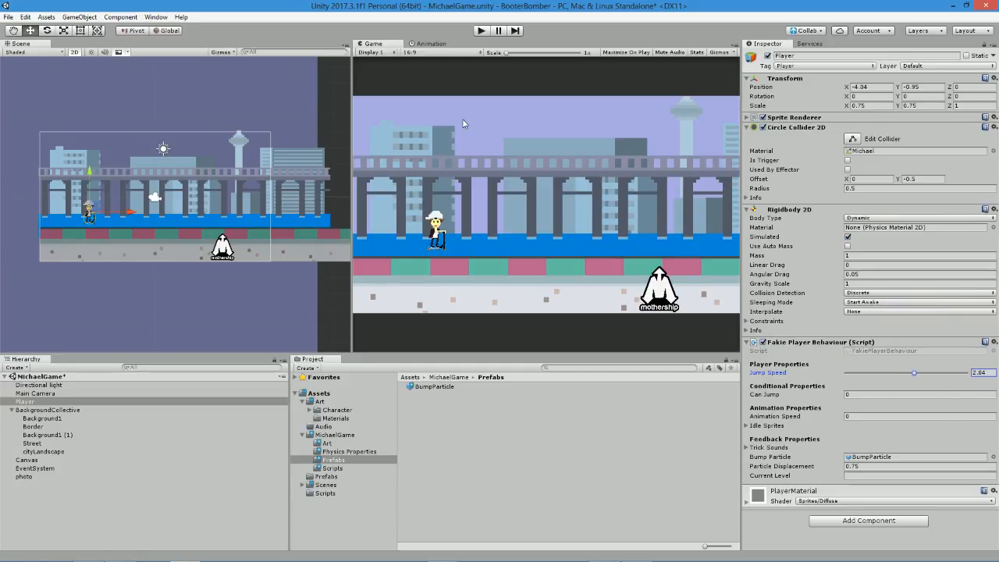
{"action": "left_click", "coordinate": [480, 32]}
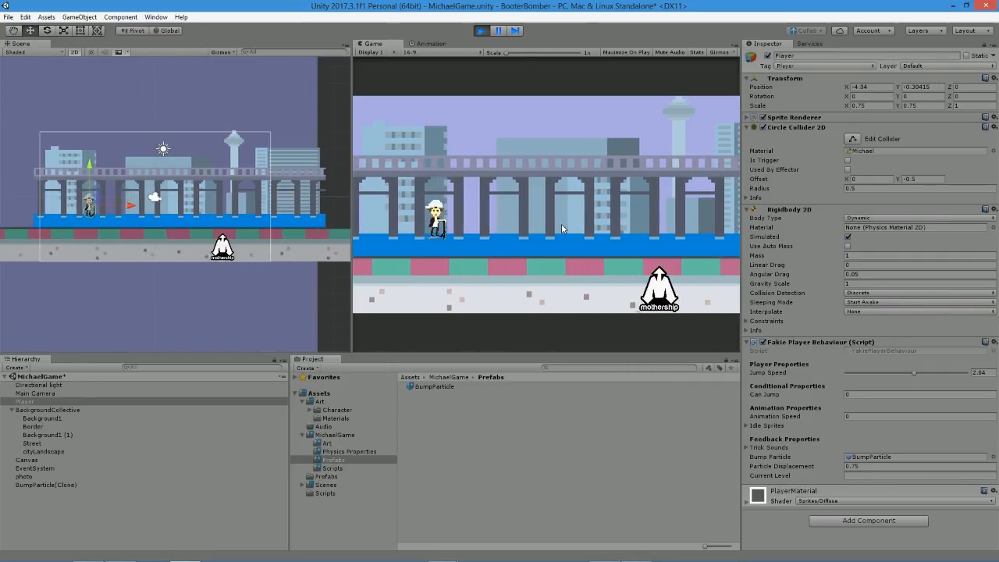
{"action": "left_click", "coordinate": [934, 373]}
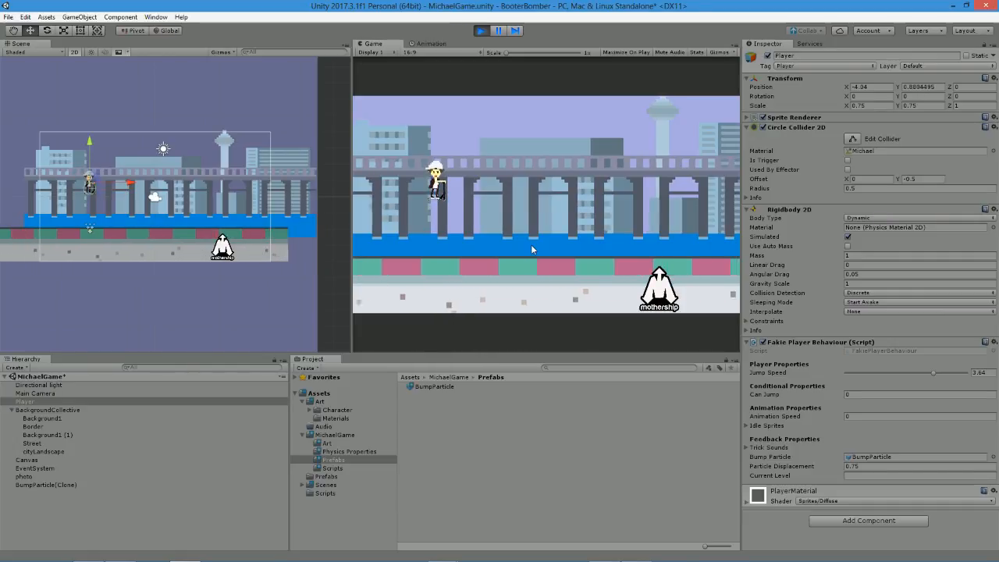
{"action": "left_click", "coordinate": [480, 31]}
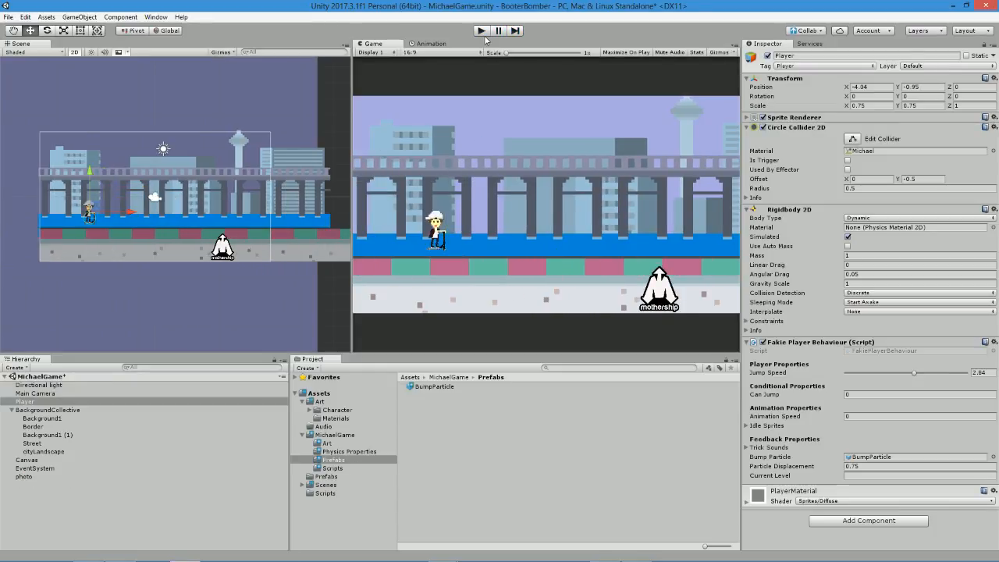
Switch to paint.net and create a new image 16 pixels wide and 16 pixels high.
{"action": "key", "text": "alt+Tab"}
{"action": "key", "text": "alt+Tab"}
{"action": "key", "text": "alt+Tab"}
{"action": "key", "text": "alt+Tab"}
{"action": "key", "text": "alt+Tab"}
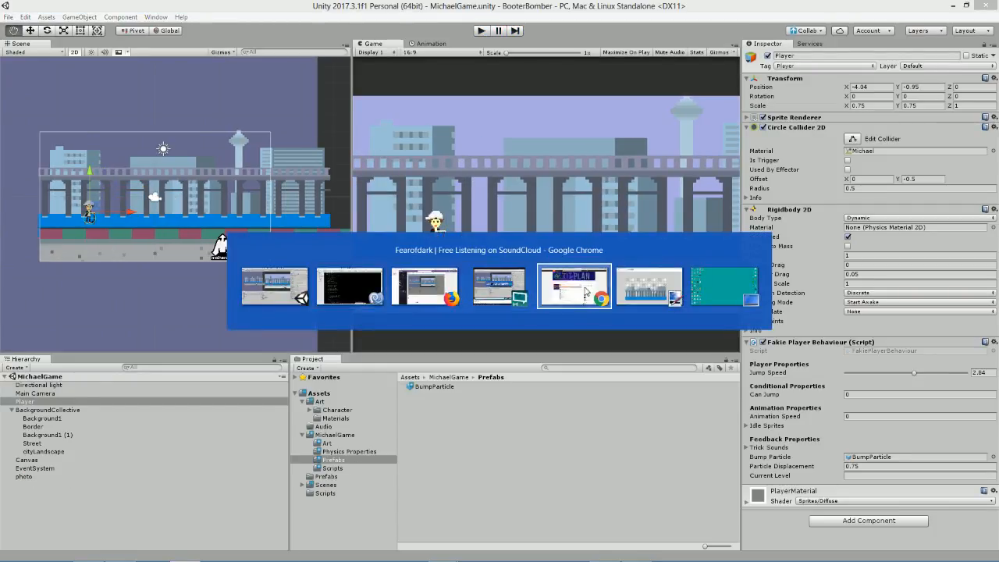
{"action": "left_click", "coordinate": [654, 288]}
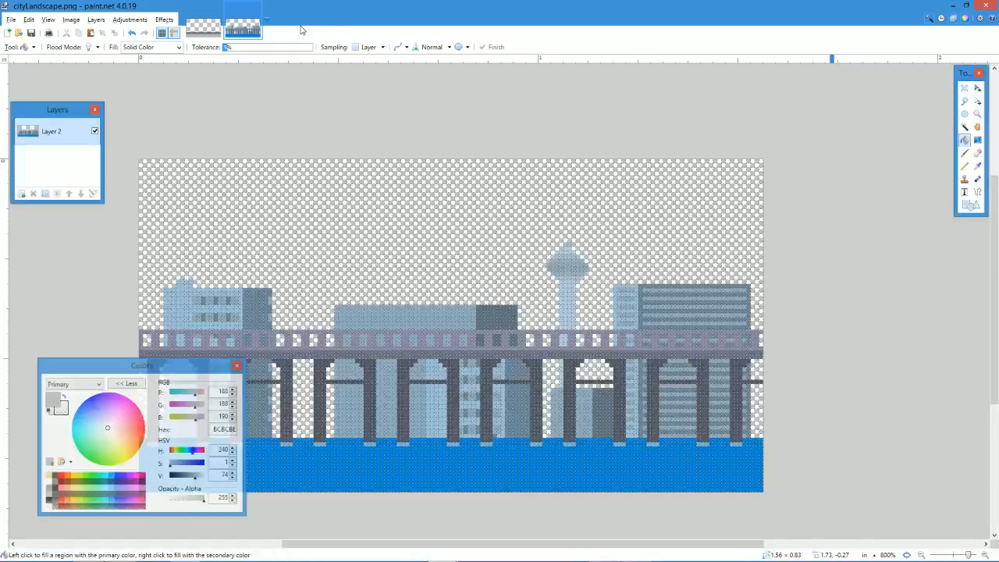
{"action": "scroll", "coordinate": [455, 283], "scroll_direction": "down", "scroll_amount": 2}
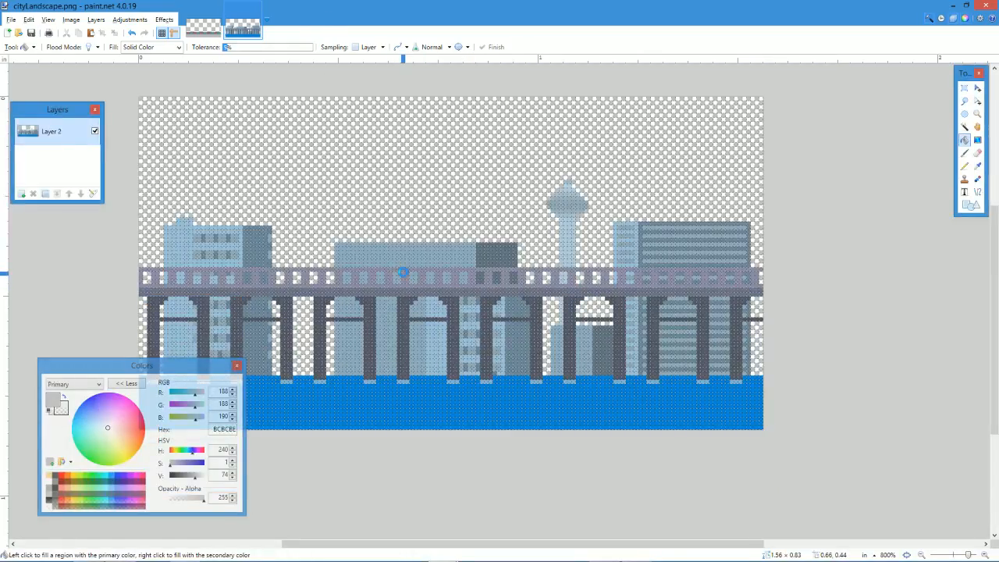
{"action": "key", "text": "ctrl+n"}
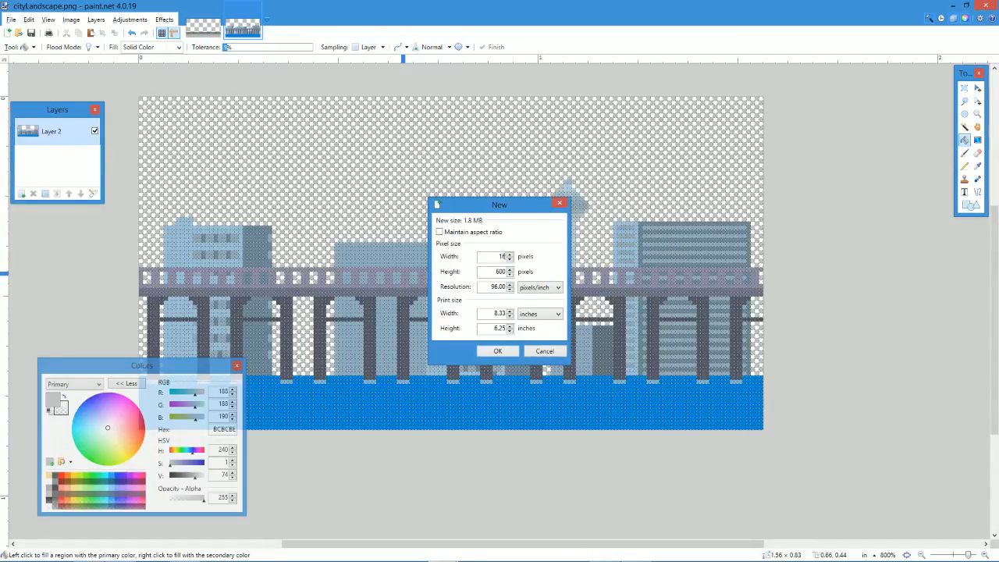
{"action": "left_click", "coordinate": [493, 275]}
{"action": "type", "text": "16"}
{"action": "key", "text": "Return"}
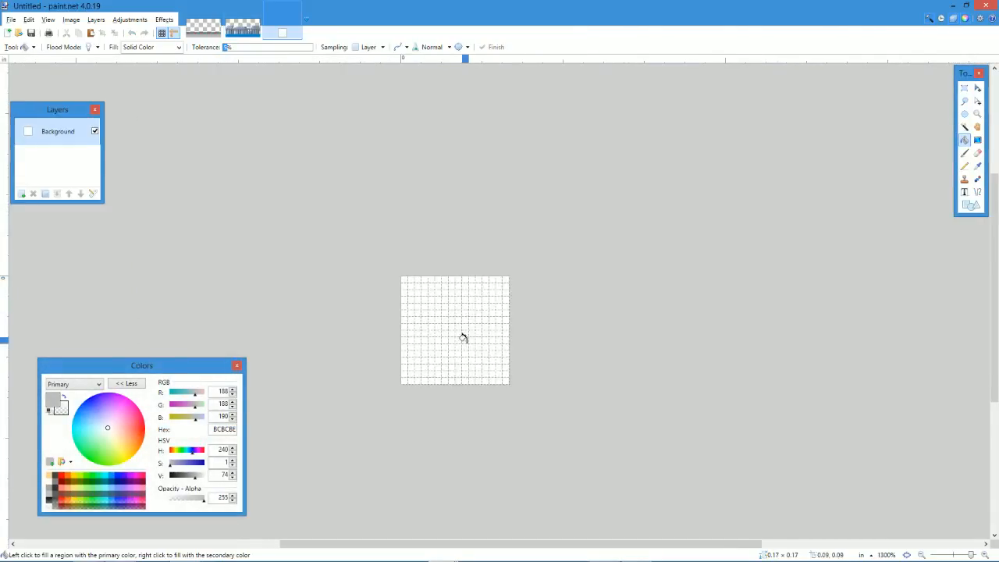
Clear the entire white canvas of the new image to transparency.
{"action": "scroll", "coordinate": [459, 338], "scroll_direction": "up", "scroll_amount": 3, "text": "ctrl"}
{"action": "key", "text": "ctrl+a"}
{"action": "key", "text": "Delete"}
{"action": "scroll", "coordinate": [457, 382], "scroll_direction": "down", "scroll_amount": 2, "text": "ctrl"}
{"action": "scroll", "coordinate": [437, 408], "scroll_direction": "up", "scroll_amount": 3, "text": "ctrl"}
{"action": "scroll", "coordinate": [430, 401], "scroll_direction": "down", "scroll_amount": 3}
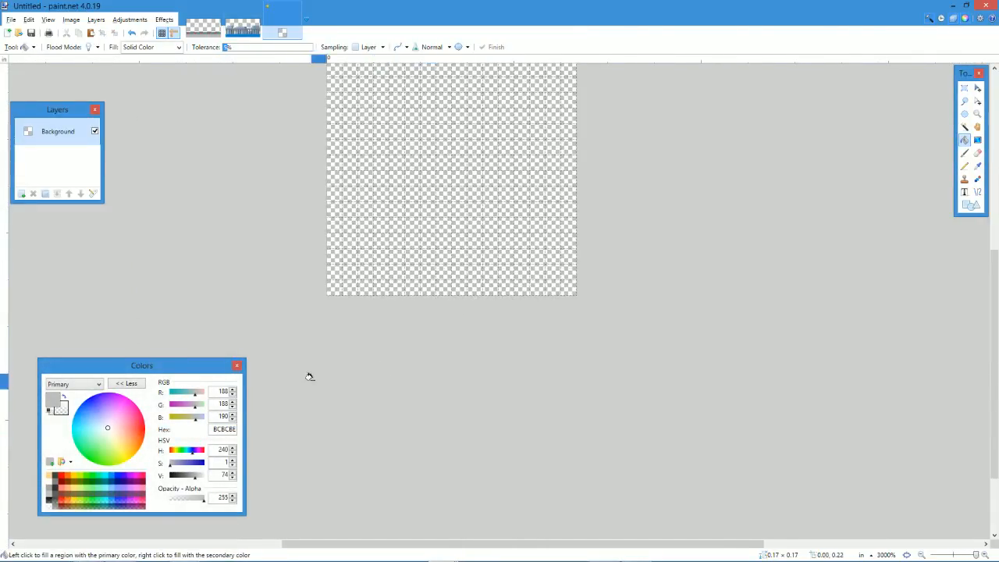
Draw the cone's base with the Pencil tool in orange FF6A00, starting with a 12-pixel-wide row along the canvas's lower edge.
{"action": "left_click", "coordinate": [66, 481]}
{"action": "left_click", "coordinate": [61, 482]}
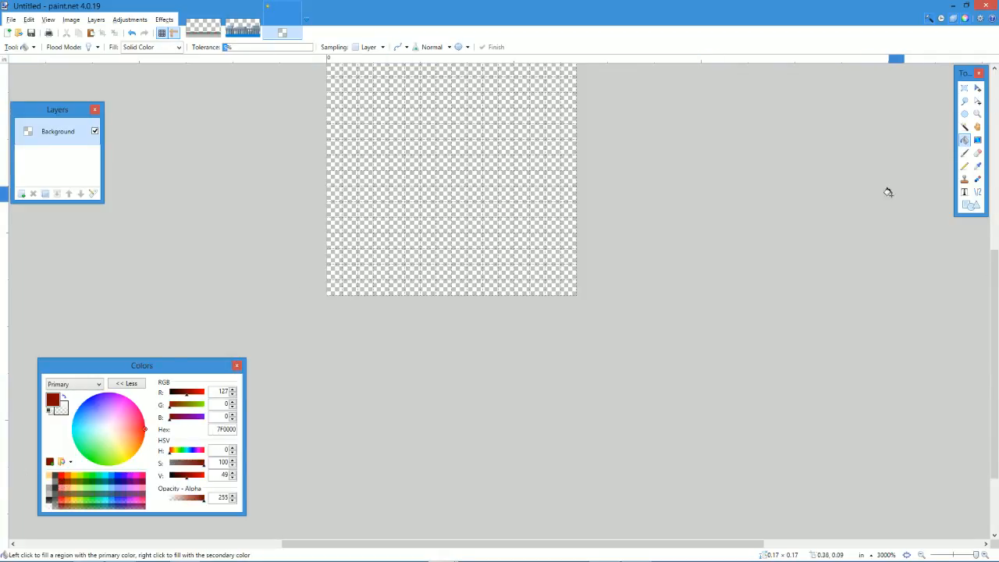
{"action": "left_click", "coordinate": [965, 166]}
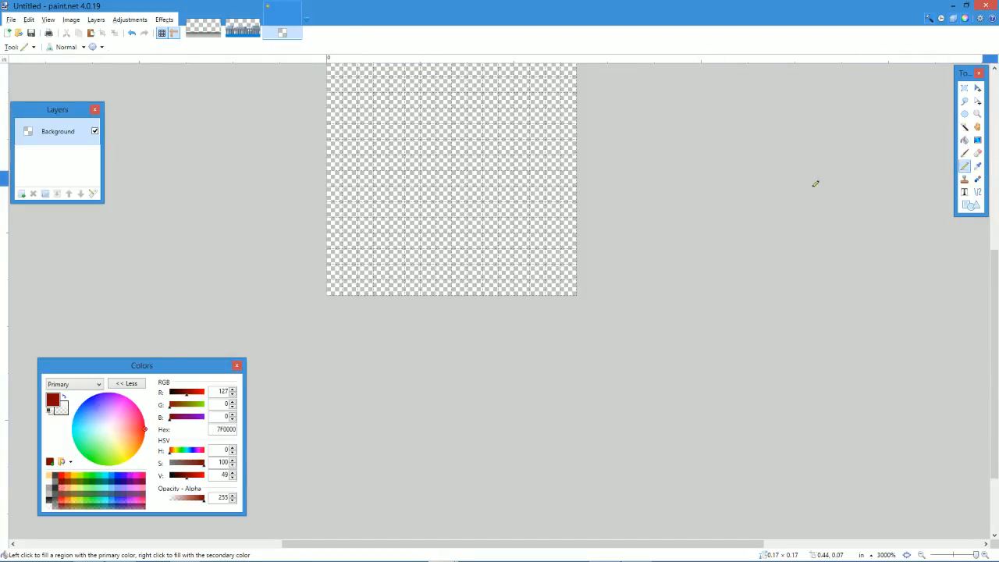
{"action": "left_click", "coordinate": [68, 482]}
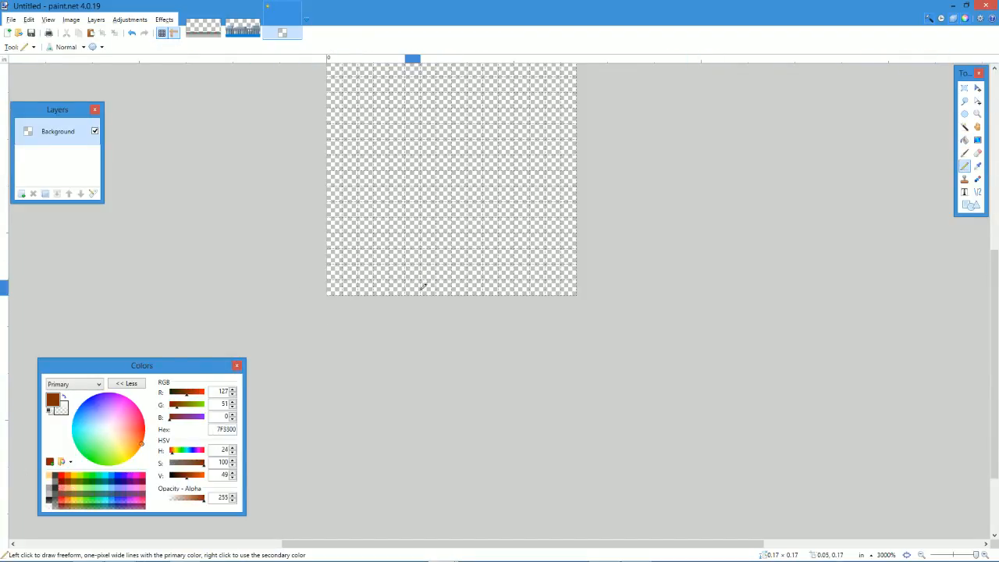
{"action": "left_click", "coordinate": [67, 476]}
{"action": "left_click_drag", "start_coordinate": [391, 288], "coordinate": [516, 288]}
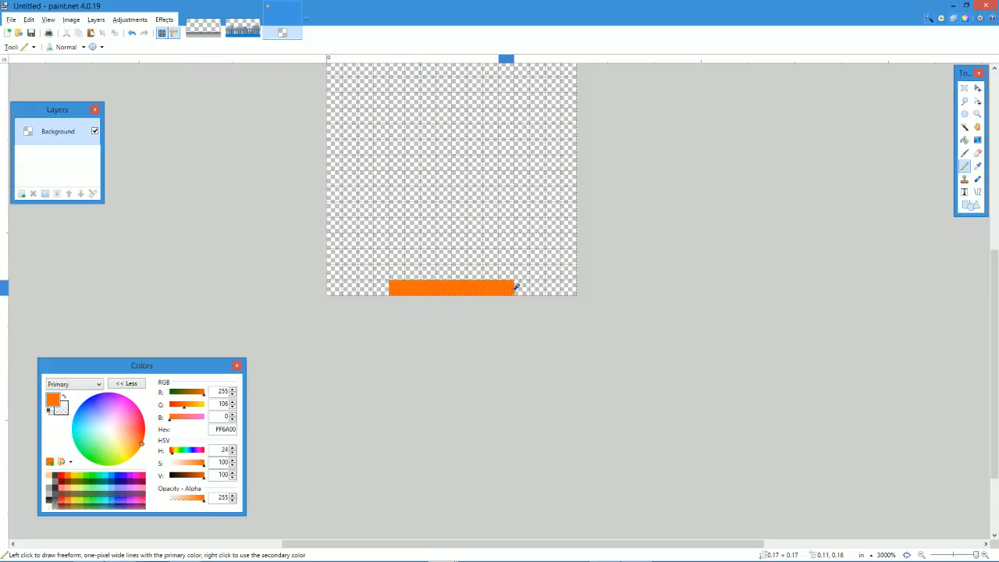
{"action": "left_click_drag", "start_coordinate": [410, 272], "coordinate": [498, 271]}
{"action": "mouse_move", "coordinate": [361, 285]}
{"action": "left_mouse_down"}
{"action": "mouse_move", "coordinate": [520, 287]}
{"action": "mouse_move", "coordinate": [501, 270]}
{"action": "left_mouse_up"}
{"action": "left_click", "coordinate": [396, 271]}
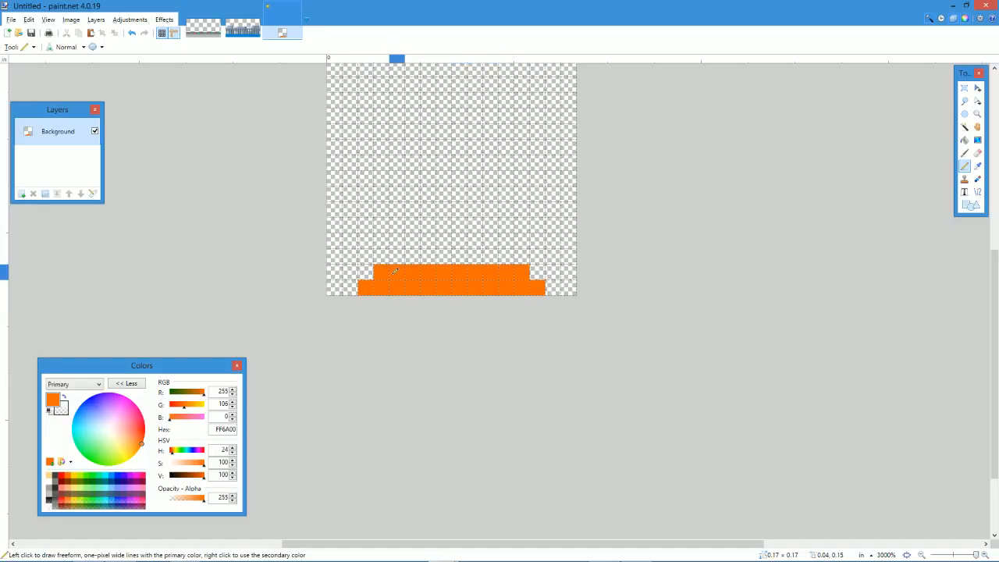
Try tapering the cone upward with one-pixel-high orange rows, and undo these strokes back to the base.
{"action": "left_click_drag", "start_coordinate": [394, 256], "coordinate": [507, 256]}
{"action": "left_click_drag", "start_coordinate": [408, 241], "coordinate": [498, 240]}
{"action": "mouse_move", "coordinate": [426, 223]}
{"action": "left_mouse_down"}
{"action": "mouse_move", "coordinate": [485, 231]}
{"action": "mouse_move", "coordinate": [457, 210]}
{"action": "left_mouse_up"}
{"action": "key", "text": "ctrl+z"}
{"action": "key", "text": "ctrl+z"}
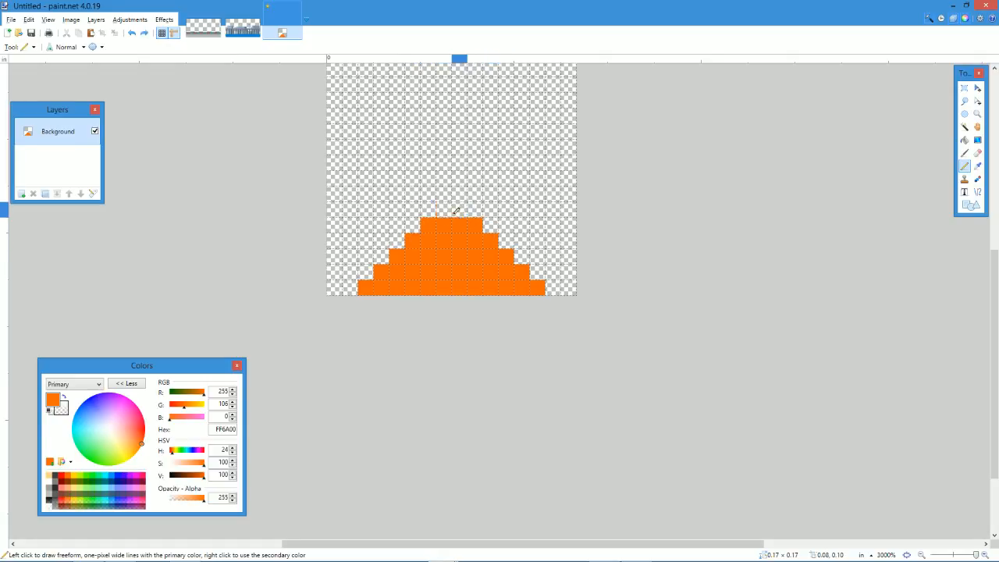
Build up the orange cone in two-pixel-high steps, narrowing from 12 pixels wide at the base to 2 at the tip.
{"action": "key", "text": "ctrl+z"}
{"action": "key", "text": "ctrl+z"}
{"action": "key", "text": "ctrl+z"}
{"action": "key", "text": "ctrl+z"}
{"action": "key", "text": "ctrl+z"}
{"action": "key", "text": "ctrl+z"}
{"action": "key", "text": "ctrl+z"}
{"action": "left_click_drag", "start_coordinate": [362, 268], "coordinate": [544, 269]}
{"action": "left_click", "coordinate": [381, 241]}
{"action": "mouse_move", "coordinate": [388, 239]}
{"action": "left_mouse_down"}
{"action": "mouse_move", "coordinate": [385, 252]}
{"action": "mouse_move", "coordinate": [520, 239]}
{"action": "mouse_move", "coordinate": [408, 254]}
{"action": "mouse_move", "coordinate": [534, 256]}
{"action": "mouse_move", "coordinate": [423, 239]}
{"action": "mouse_move", "coordinate": [502, 260]}
{"action": "left_mouse_up"}
{"action": "key", "text": "ctrl+z"}
{"action": "left_click", "coordinate": [503, 259]}
{"action": "scroll", "coordinate": [395, 346], "scroll_direction": "up", "scroll_amount": 3}
{"action": "left_click_drag", "start_coordinate": [404, 337], "coordinate": [515, 335]}
{"action": "key", "text": "ctrl+z"}
{"action": "mouse_move", "coordinate": [449, 339]}
{"action": "left_mouse_down"}
{"action": "mouse_move", "coordinate": [420, 335]}
{"action": "mouse_move", "coordinate": [394, 350]}
{"action": "mouse_move", "coordinate": [508, 344]}
{"action": "mouse_move", "coordinate": [469, 336]}
{"action": "left_mouse_up"}
{"action": "mouse_move", "coordinate": [413, 319]}
{"action": "left_mouse_down"}
{"action": "mouse_move", "coordinate": [468, 303]}
{"action": "mouse_move", "coordinate": [475, 320]}
{"action": "mouse_move", "coordinate": [429, 315]}
{"action": "mouse_move", "coordinate": [426, 284]}
{"action": "mouse_move", "coordinate": [480, 279]}
{"action": "mouse_move", "coordinate": [448, 283]}
{"action": "mouse_move", "coordinate": [442, 247]}
{"action": "mouse_move", "coordinate": [462, 248]}
{"action": "left_mouse_up"}
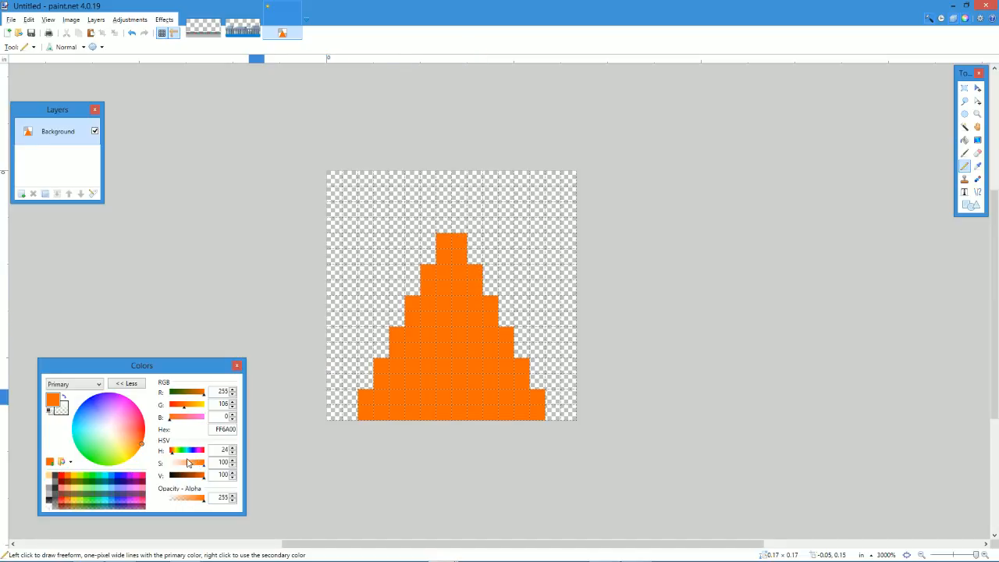
Try painting white FFFFFF stripes across the middle and upper part of the cone, and undo them.
{"action": "left_click", "coordinate": [54, 484]}
{"action": "left_click_drag", "start_coordinate": [397, 334], "coordinate": [508, 341]}
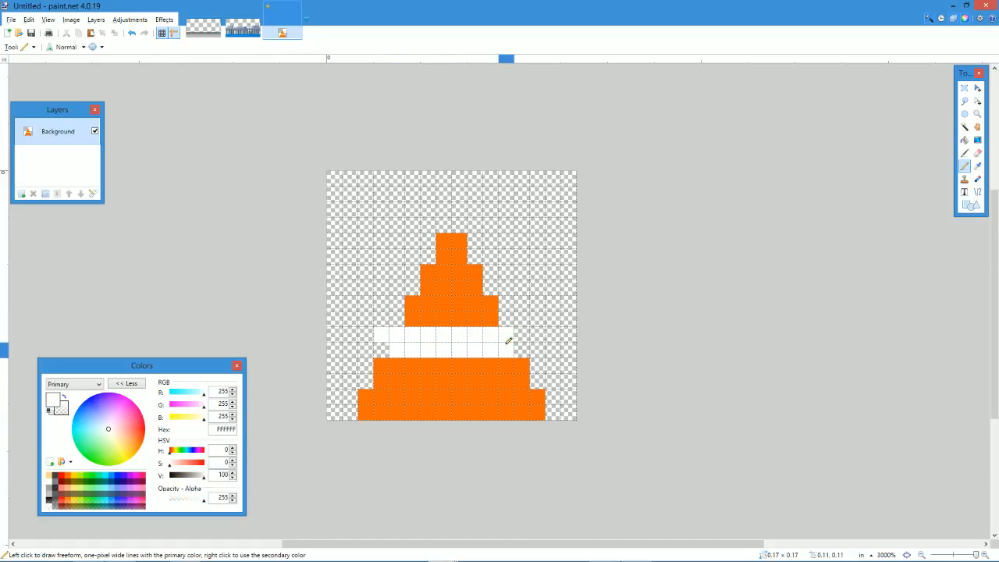
{"action": "key", "text": "ctrl+z"}
{"action": "left_click_drag", "start_coordinate": [441, 278], "coordinate": [484, 270]}
{"action": "key", "text": "ctrl+z"}
{"action": "key", "text": "ctrl+z"}
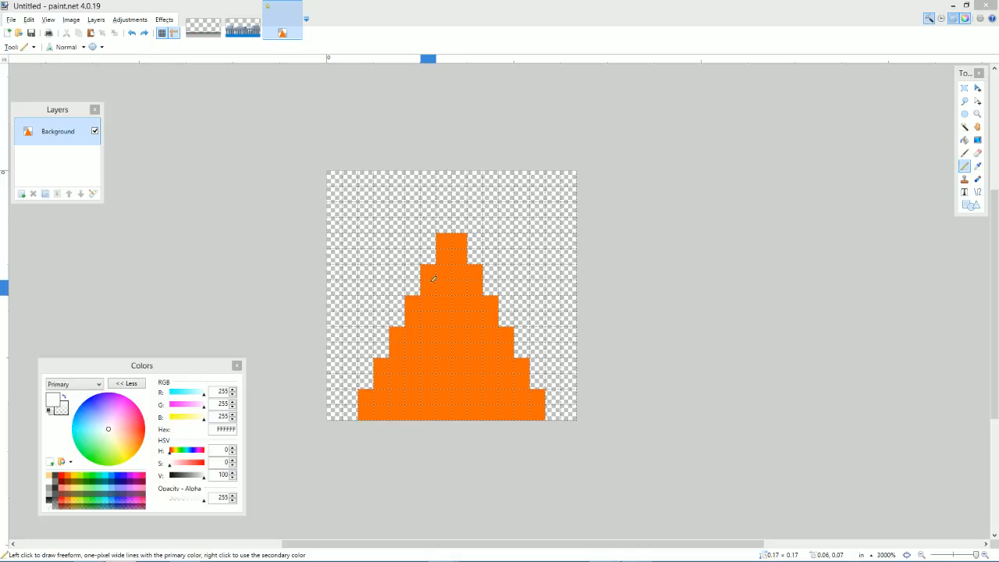
{"action": "mouse_move", "coordinate": [432, 278]}
{"action": "left_mouse_down"}
{"action": "mouse_move", "coordinate": [475, 270]}
{"action": "mouse_move", "coordinate": [472, 286]}
{"action": "left_mouse_up"}
{"action": "key", "text": "ctrl+z"}
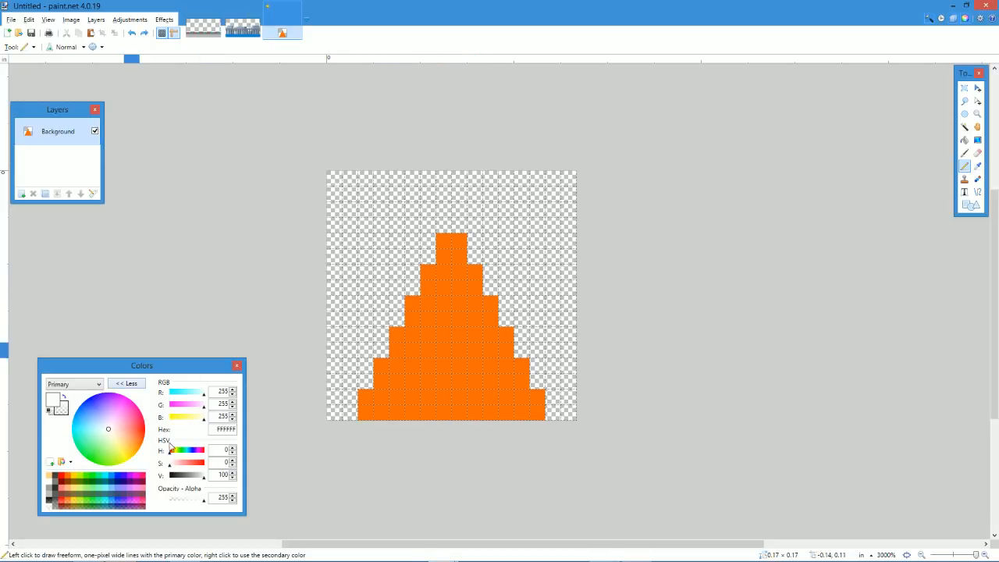
Paint two one-pixel-high stripes in light grey C4C4C4 across the cone, one near the middle and one nearer the tip.
{"action": "left_click_drag", "start_coordinate": [202, 477], "coordinate": [196, 478]}
{"action": "mouse_move", "coordinate": [428, 272]}
{"action": "left_mouse_down"}
{"action": "mouse_move", "coordinate": [453, 285]}
{"action": "mouse_move", "coordinate": [477, 275]}
{"action": "mouse_move", "coordinate": [478, 289]}
{"action": "left_mouse_up"}
{"action": "key", "text": "ctrl+z"}
{"action": "left_click_drag", "start_coordinate": [398, 335], "coordinate": [510, 329]}
{"action": "scroll", "coordinate": [447, 366], "scroll_direction": "down", "scroll_amount": 2, "text": "ctrl"}
{"action": "scroll", "coordinate": [469, 378], "scroll_direction": "up", "scroll_amount": 3, "text": "ctrl"}
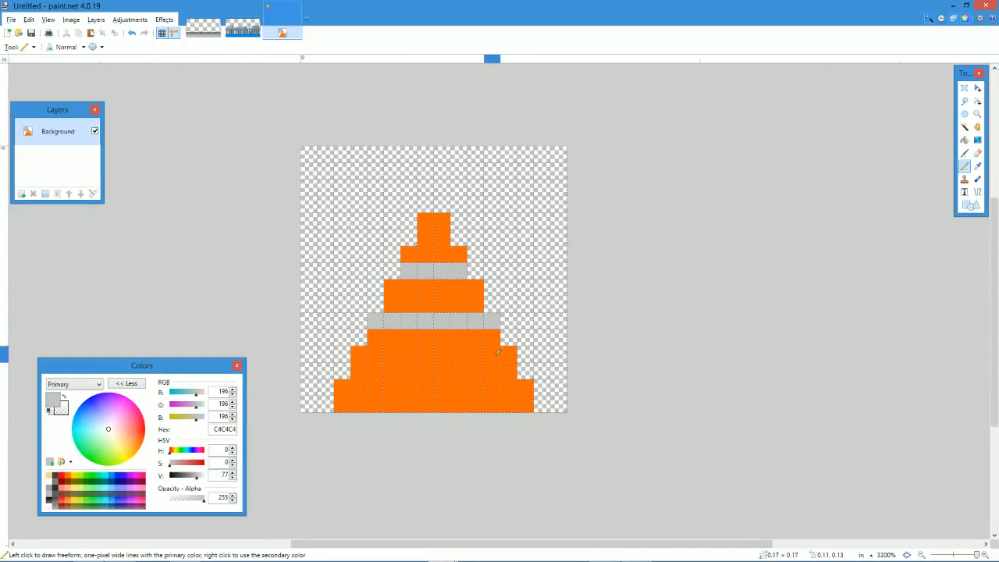
Outline the cone in dark grey 333333 along both stepped sides, above the tip and across its bottom row.
{"action": "left_click_drag", "start_coordinate": [184, 475], "coordinate": [177, 475]}
{"action": "mouse_move", "coordinate": [327, 387]}
{"action": "left_mouse_down"}
{"action": "mouse_move", "coordinate": [329, 409]}
{"action": "mouse_move", "coordinate": [413, 222]}
{"action": "mouse_move", "coordinate": [444, 205]}
{"action": "mouse_move", "coordinate": [470, 240]}
{"action": "mouse_move", "coordinate": [540, 403]}
{"action": "left_mouse_up"}
{"action": "left_click", "coordinate": [508, 322]}
{"action": "key", "text": "ctrl+z"}
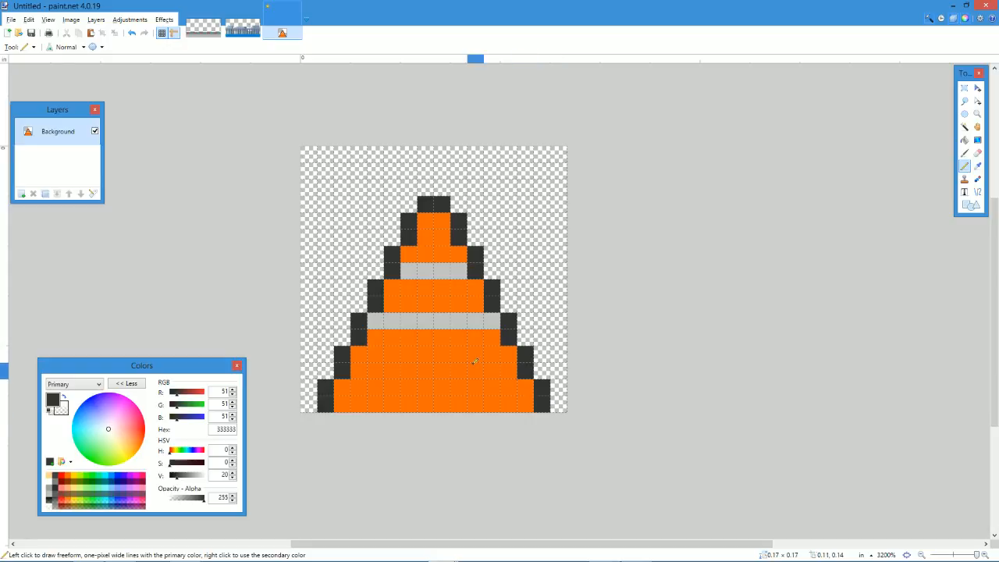
{"action": "left_click_drag", "start_coordinate": [344, 404], "coordinate": [414, 403]}
{"action": "left_click_drag", "start_coordinate": [508, 404], "coordinate": [421, 404]}
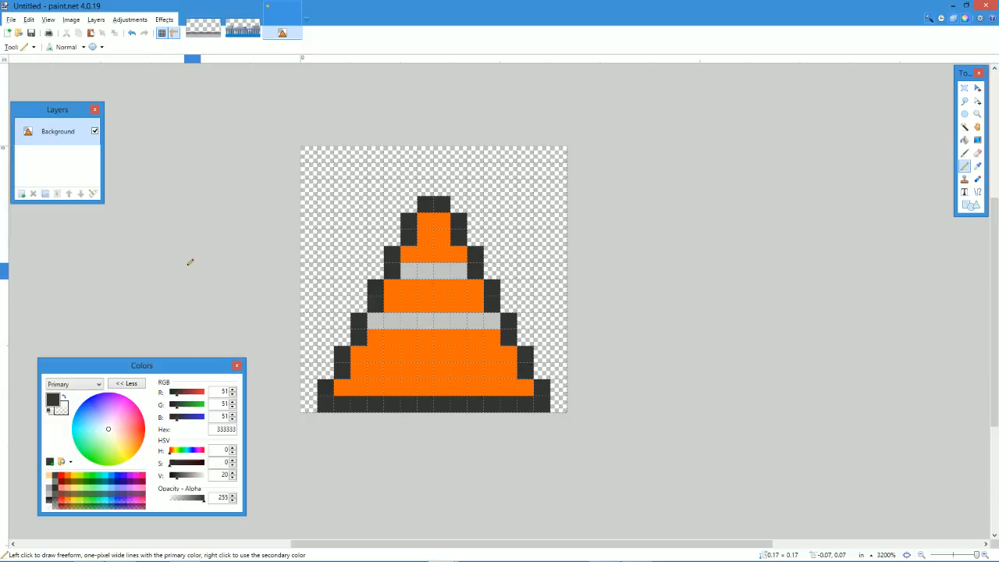
Save the sprite as trafficcone.png in the MichaelGame Art folder and switch to the Unity editor.
{"action": "key", "text": "ctrl+s"}
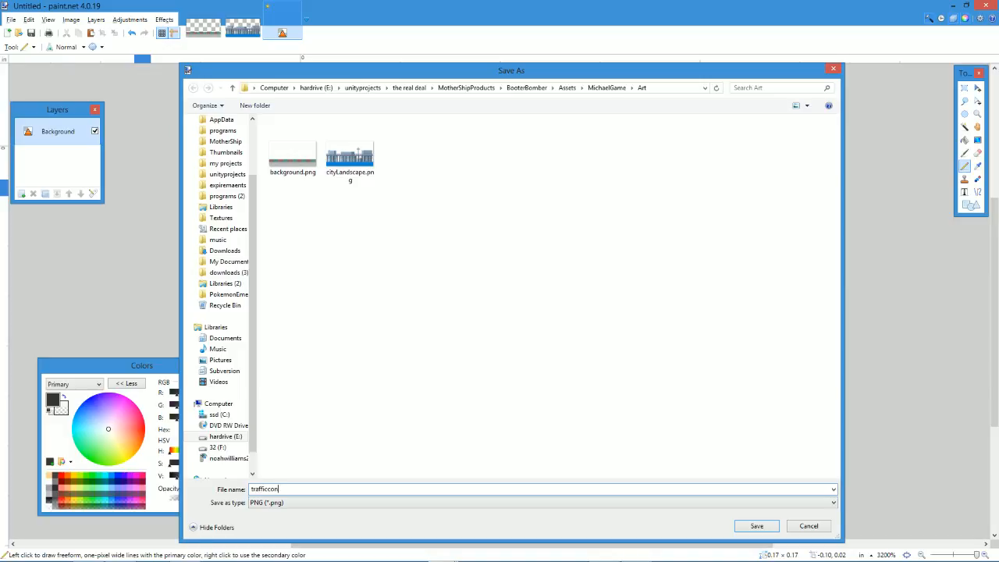
{"action": "key", "text": "Return"}
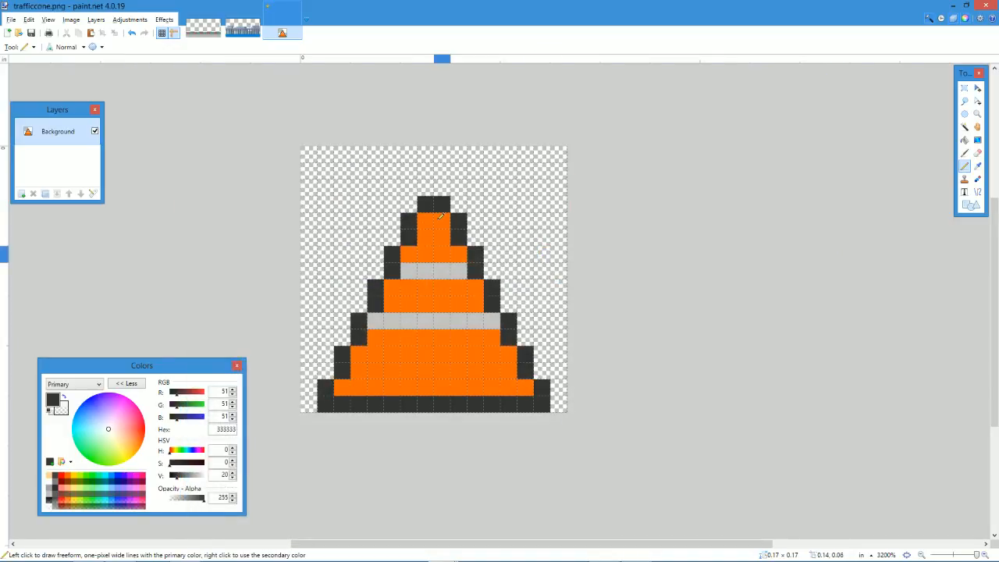
{"action": "key", "text": "alt+Tab"}
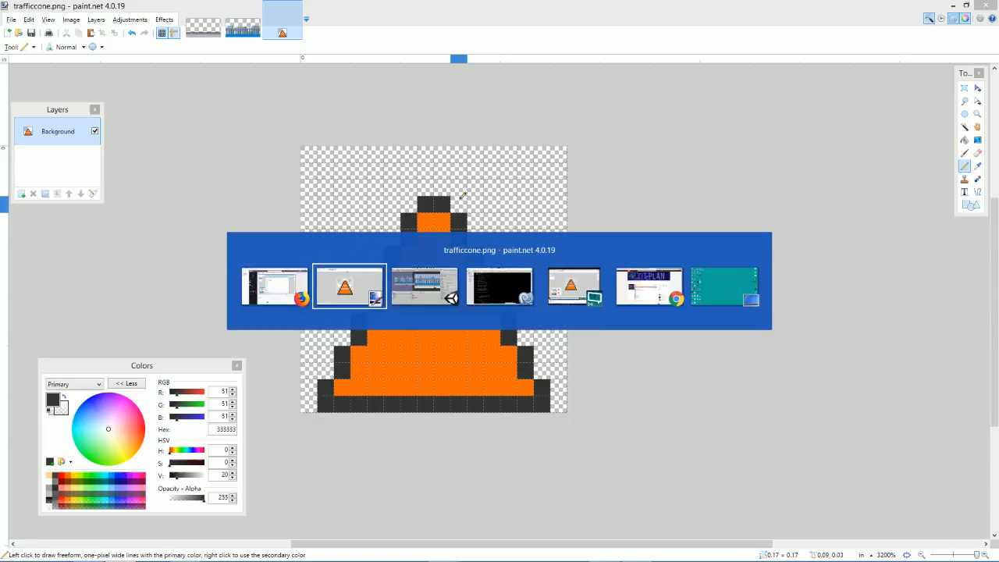
{"action": "left_click", "coordinate": [426, 285]}
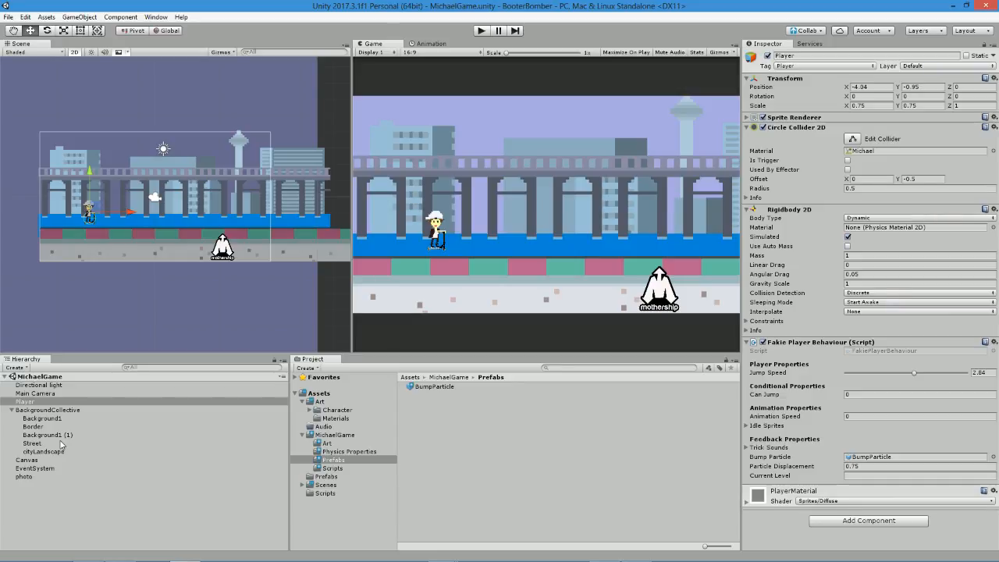
Place the trafficcone sprite from the MichaelGame Art folder into the scene, between the player and the mothership logo.
{"action": "left_click", "coordinate": [328, 443]}
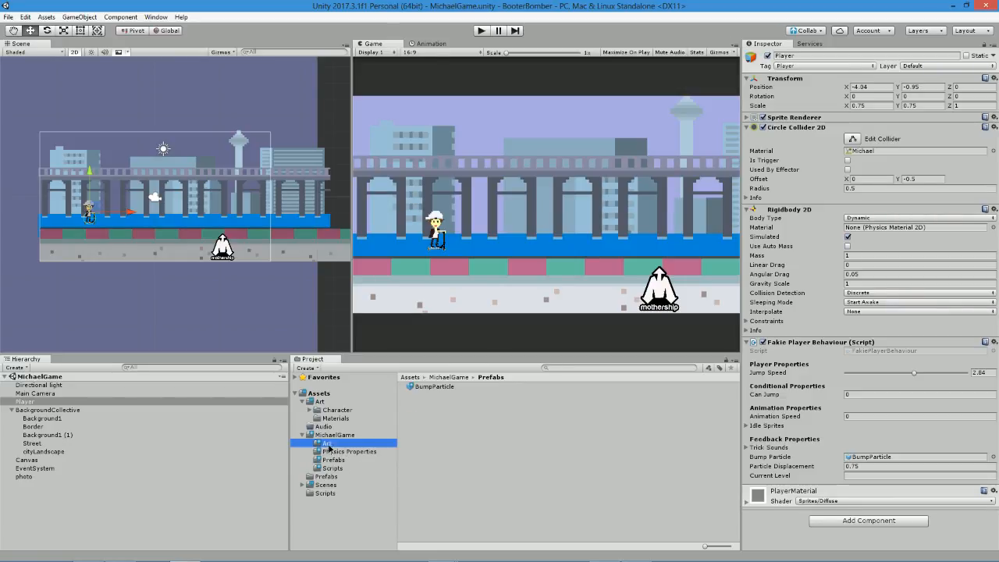
{"action": "left_click", "coordinate": [439, 404]}
{"action": "left_click_drag", "start_coordinate": [438, 405], "coordinate": [541, 267]}
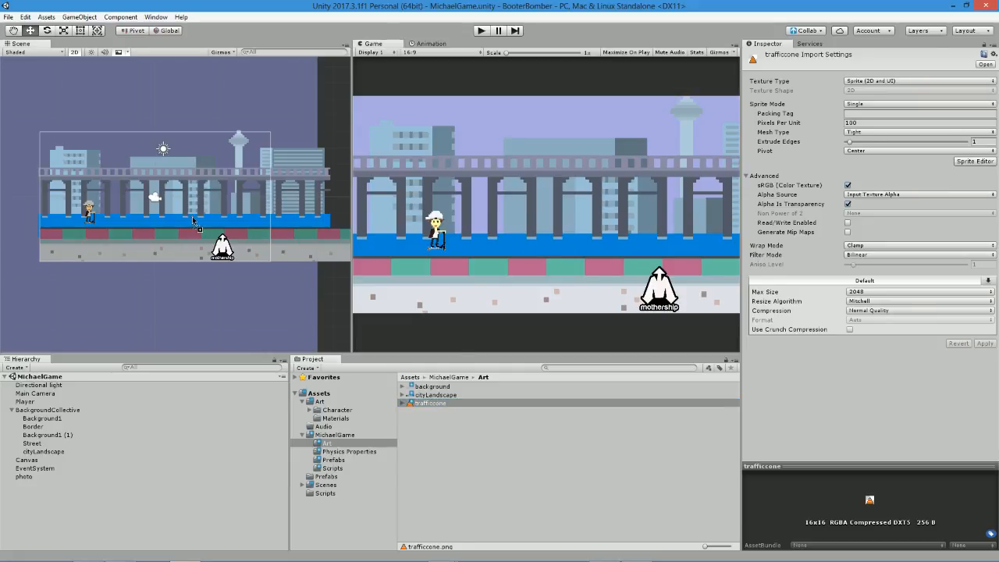
{"action": "left_click_drag", "start_coordinate": [185, 225], "coordinate": [182, 223]}
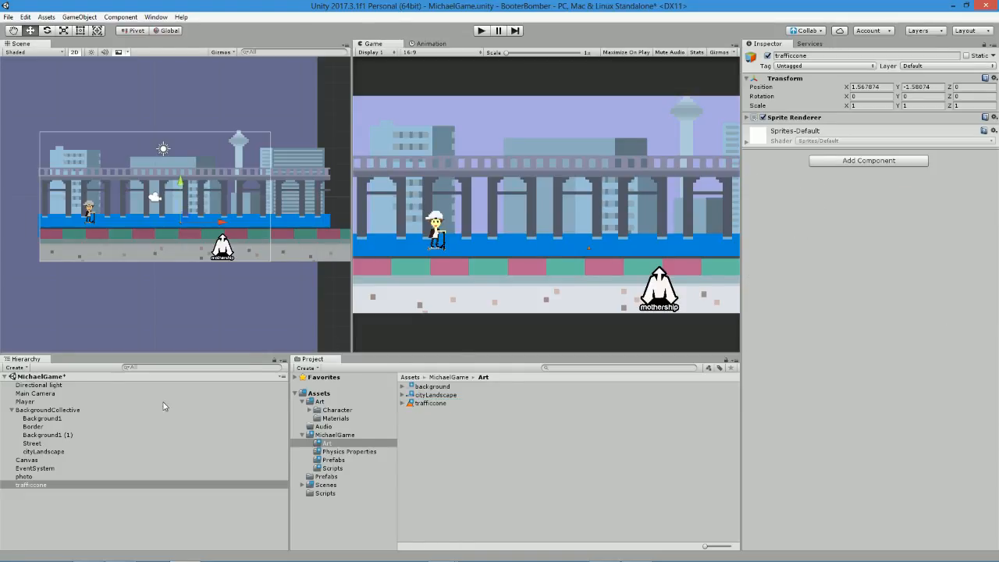
Set the trafficcone texture's Pixels Per Unit to 16 and apply the import settings.
{"action": "left_click", "coordinate": [432, 403]}
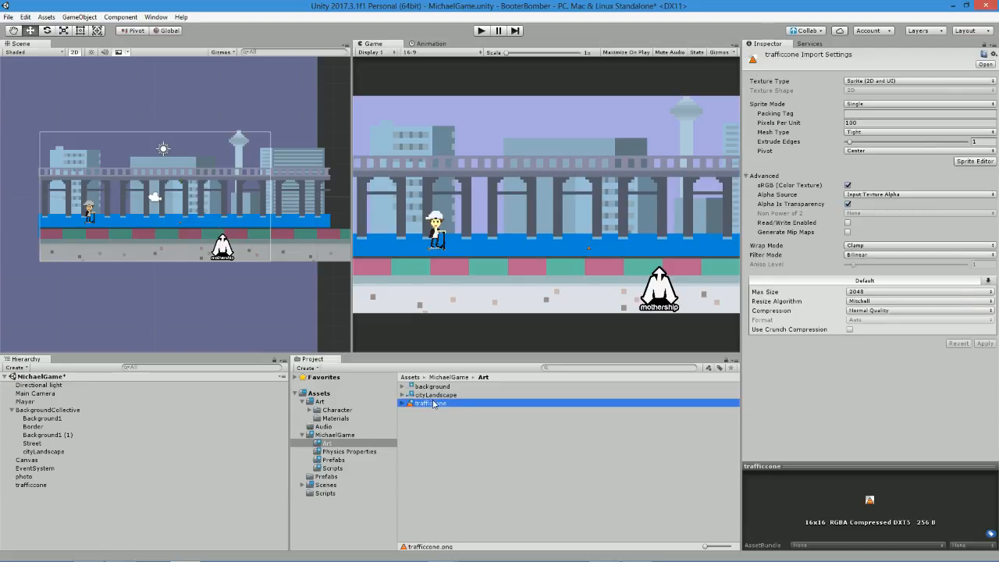
{"action": "left_click", "coordinate": [860, 122]}
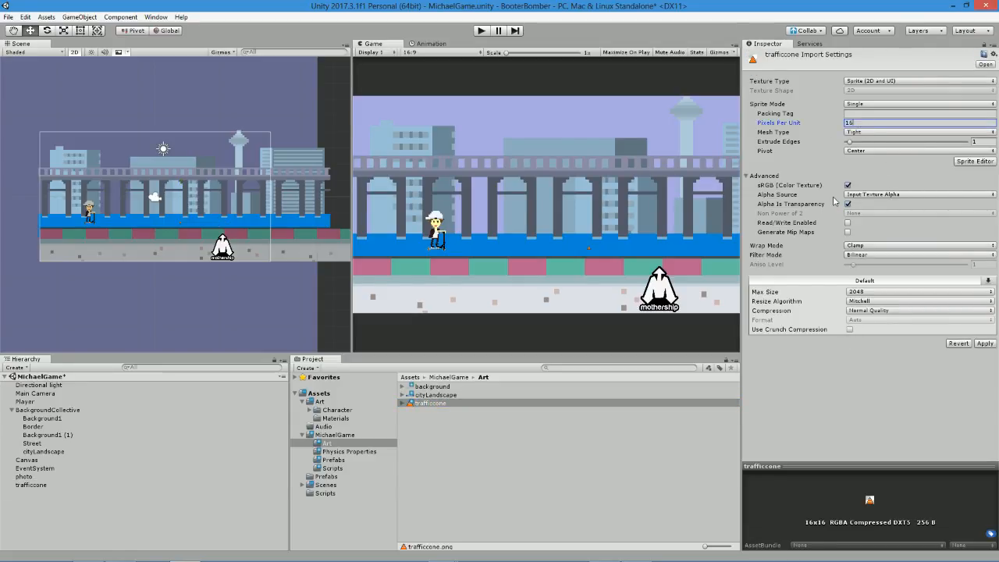
{"action": "left_click", "coordinate": [987, 343]}
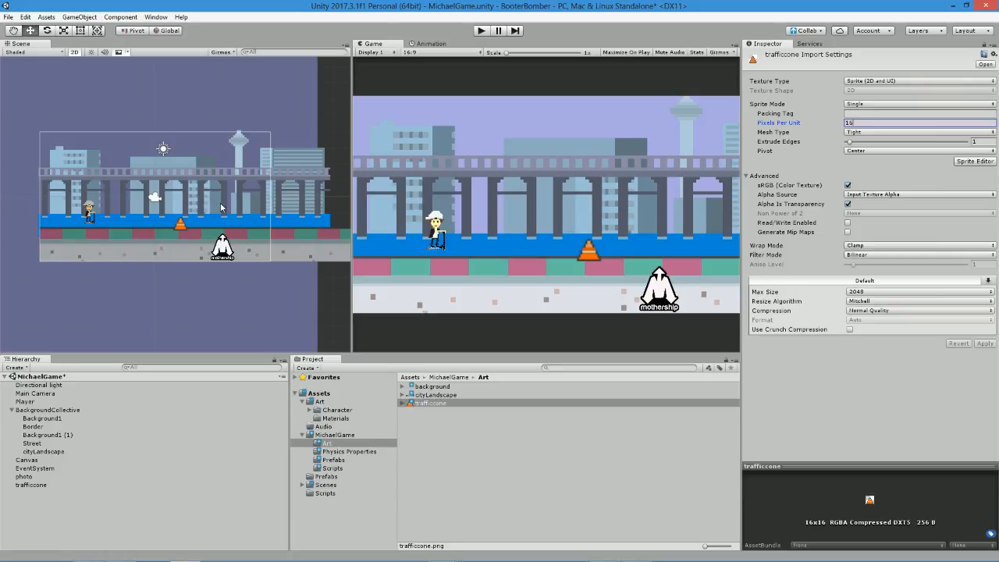
Set the trafficcone texture's Filter Mode to Point (no filter) and apply the import settings.
{"action": "scroll", "coordinate": [175, 223], "scroll_direction": "up", "scroll_amount": 10}
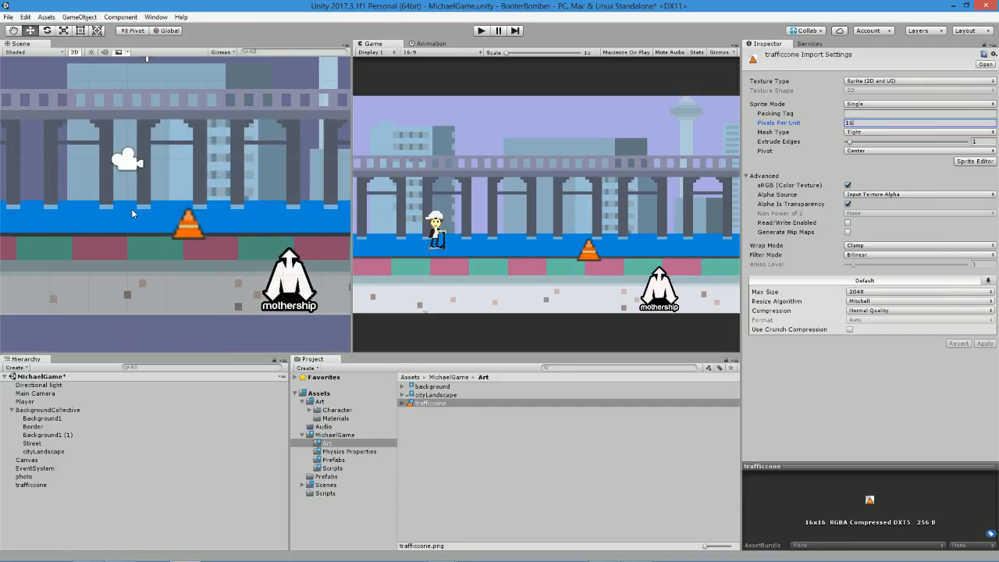
{"action": "scroll", "coordinate": [177, 209], "scroll_direction": "up", "scroll_amount": 2}
{"action": "left_click", "coordinate": [190, 221]}
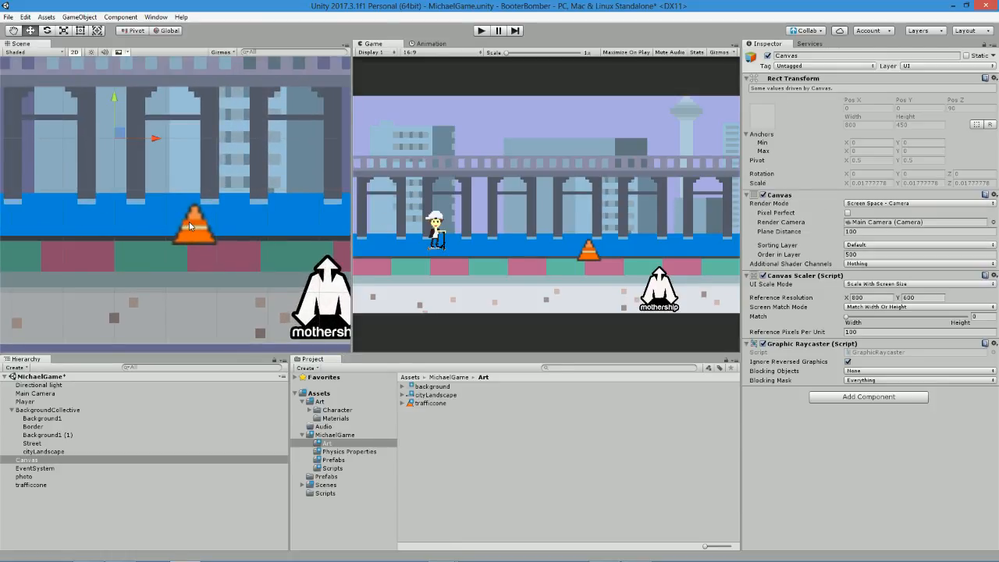
{"action": "left_click", "coordinate": [191, 230]}
{"action": "left_click", "coordinate": [434, 404]}
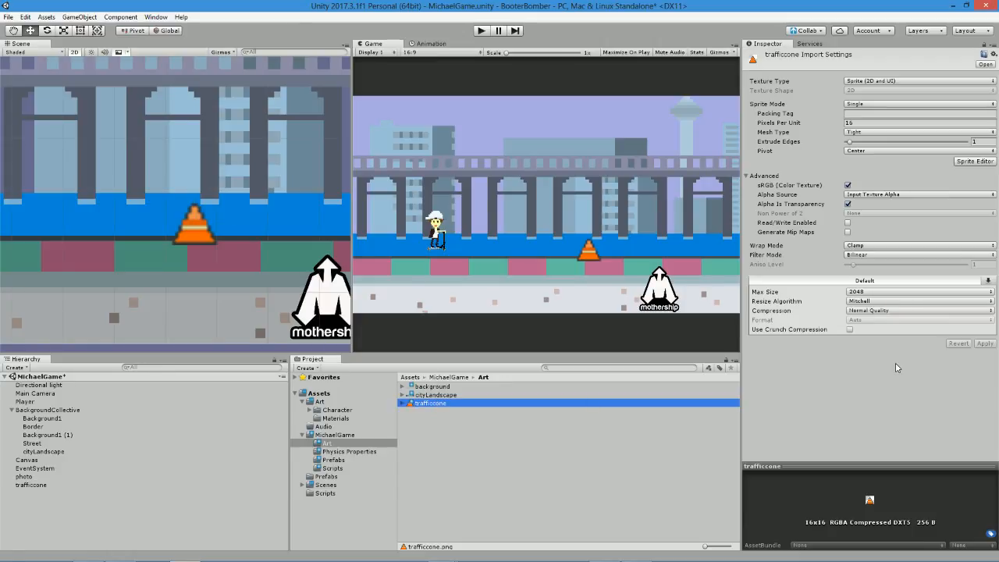
{"action": "left_click", "coordinate": [870, 258]}
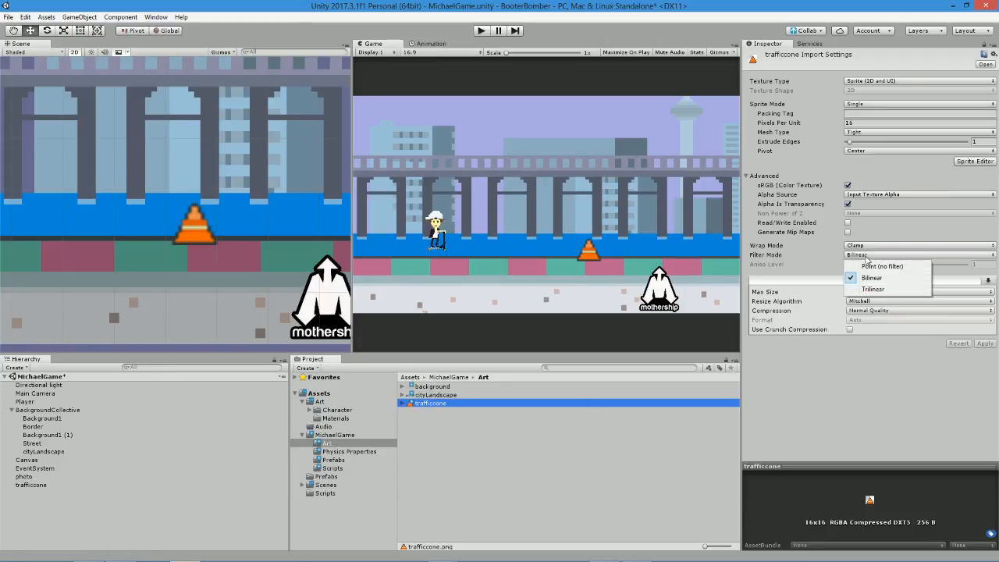
{"action": "left_click", "coordinate": [880, 264]}
{"action": "left_click", "coordinate": [983, 343]}
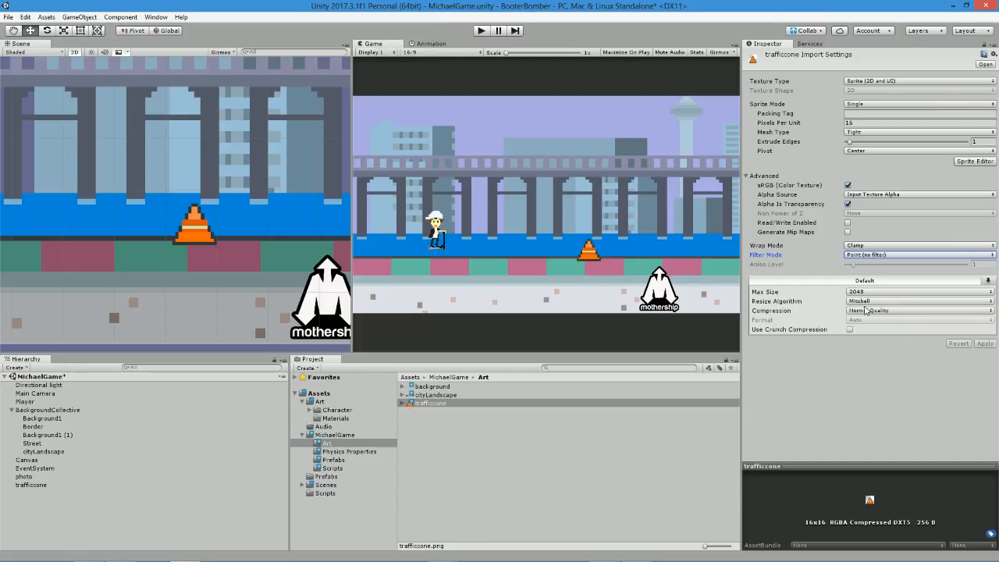
Switch to paint.net, resize the cone image to 160 × 160 pixels with Nearest Neighbor resampling, and save it.
{"action": "scroll", "coordinate": [191, 227], "scroll_direction": "up", "scroll_amount": 6}
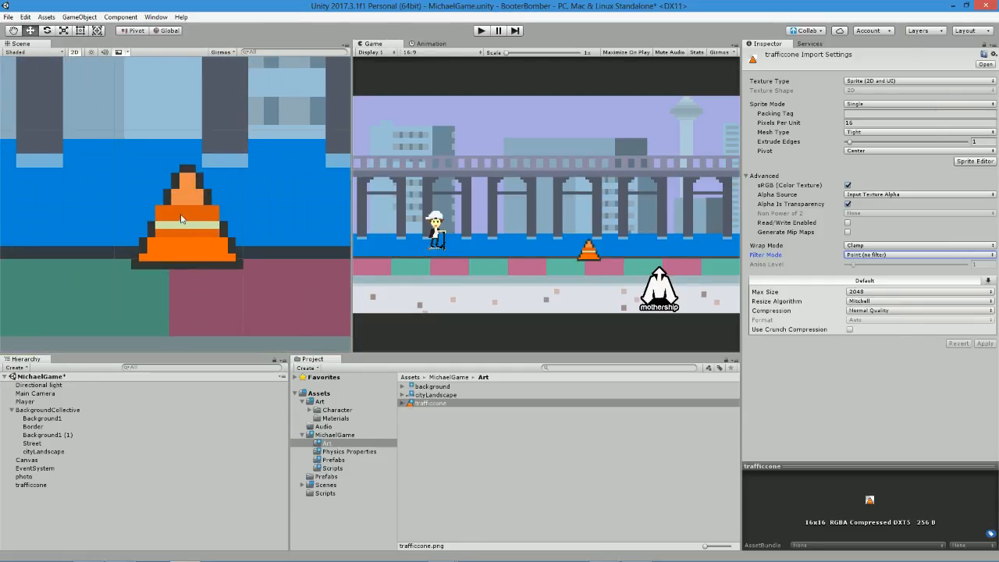
{"action": "scroll", "coordinate": [180, 222], "scroll_direction": "up", "scroll_amount": 2}
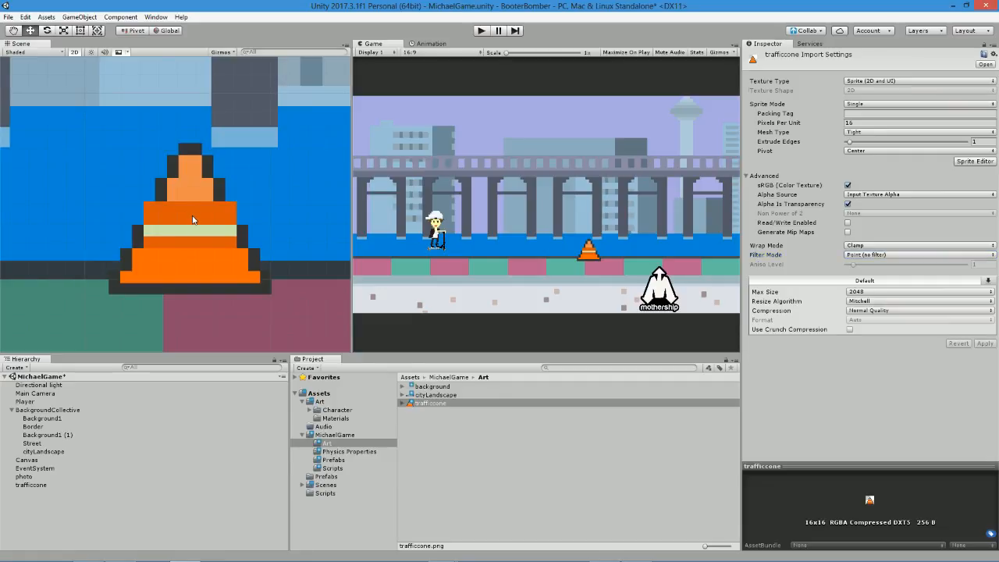
{"action": "left_click", "coordinate": [194, 220]}
{"action": "left_click", "coordinate": [193, 220]}
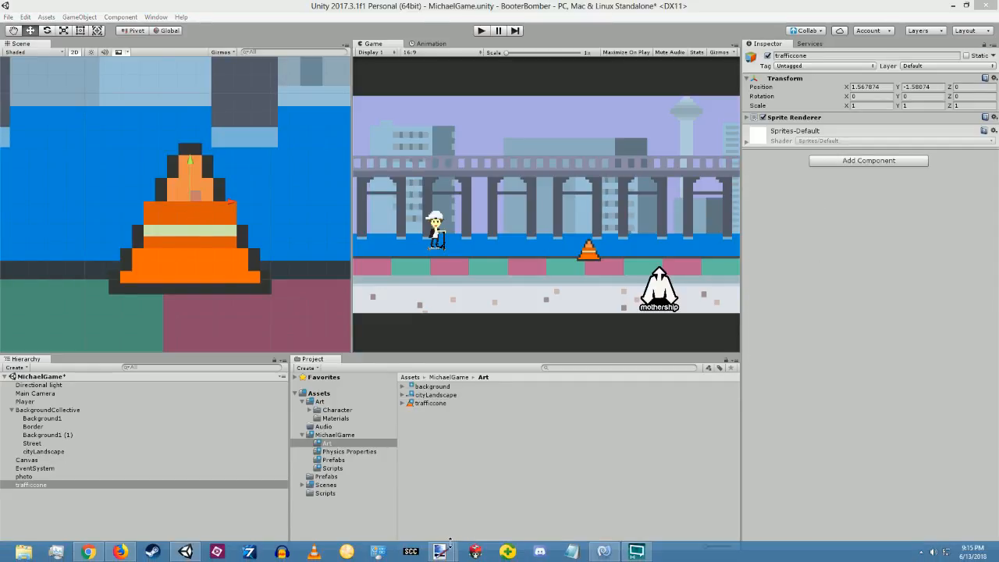
{"action": "mouse_move", "coordinate": [440, 552]}
{"action": "left_click", "coordinate": [555, 504]}
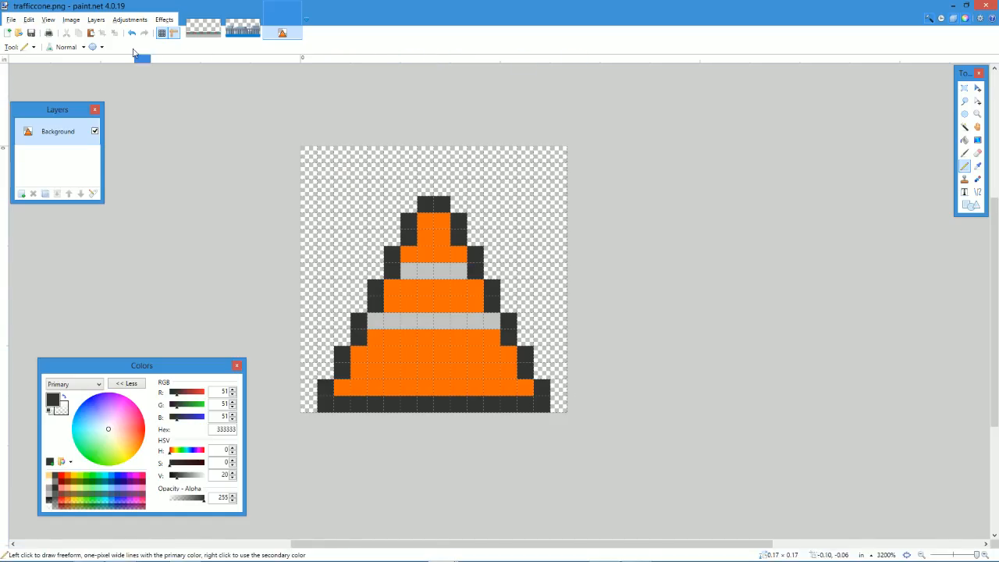
{"action": "left_click", "coordinate": [71, 18]}
{"action": "left_click", "coordinate": [86, 40]}
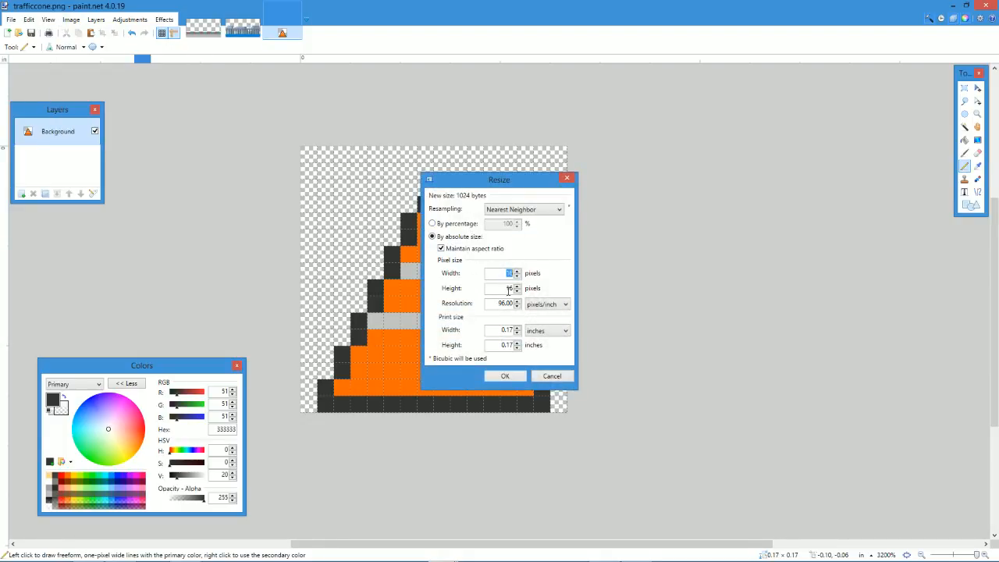
{"action": "type", "text": "0"}
{"action": "key", "text": "Return"}
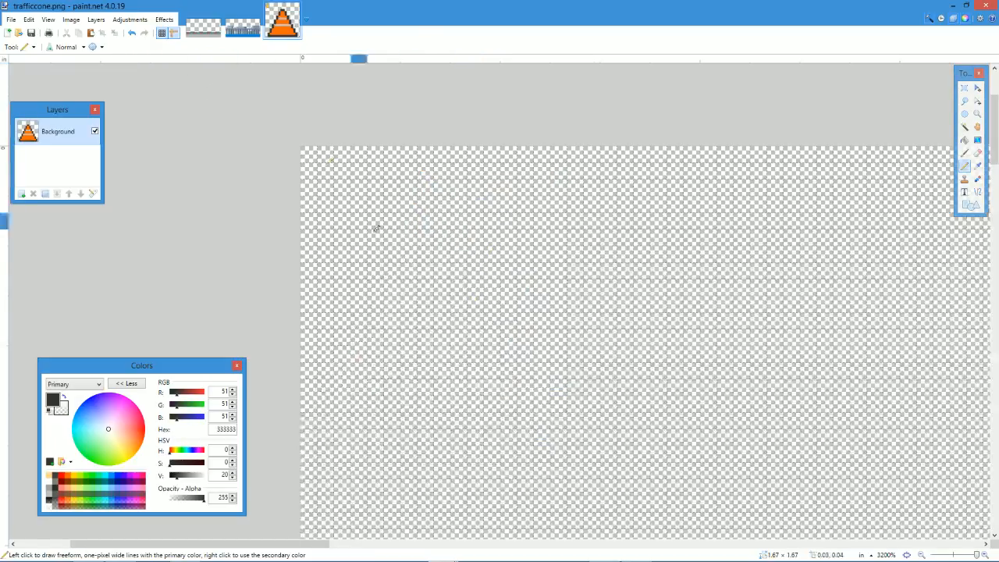
{"action": "key", "text": "ctrl+b"}
{"action": "key", "text": "ctrl+s"}
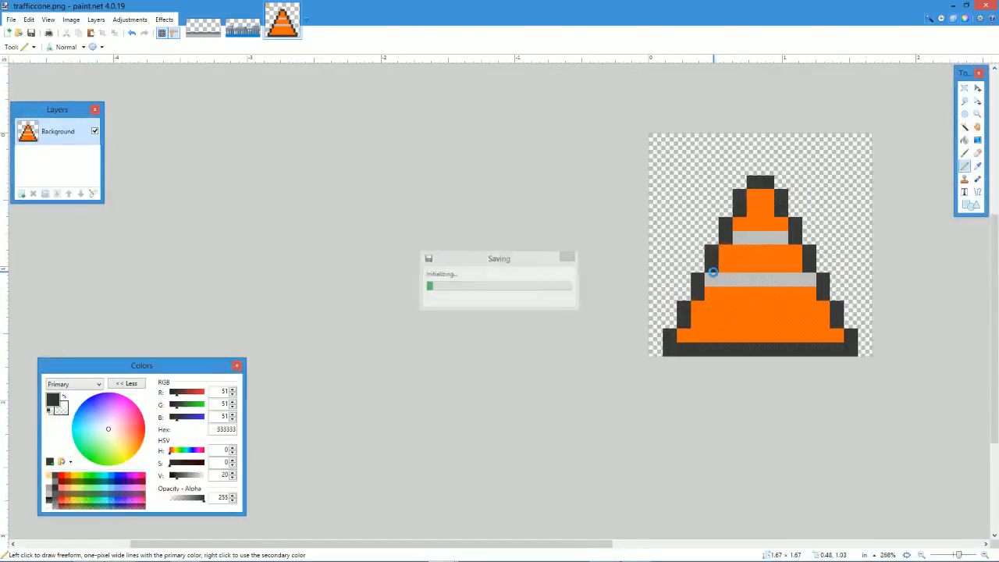
Return to Unity and apply a Pixels Per Unit of 160 to the resized trafficcone texture.
{"action": "key", "text": "alt+Tab"}
{"action": "scroll", "coordinate": [339, 201], "scroll_direction": "down", "scroll_amount": 6}
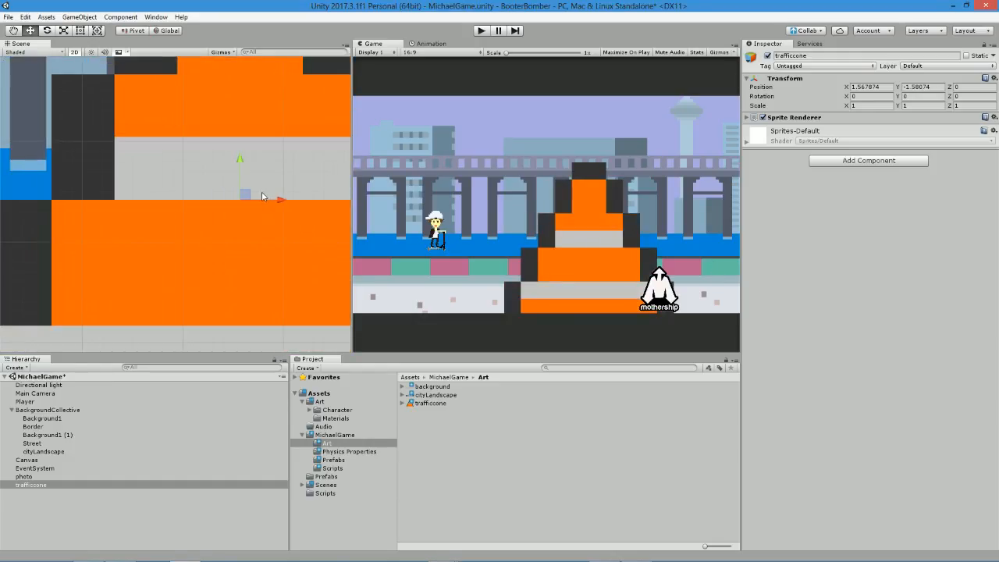
{"action": "scroll", "coordinate": [262, 191], "scroll_direction": "down", "scroll_amount": 3}
{"action": "left_click", "coordinate": [441, 404]}
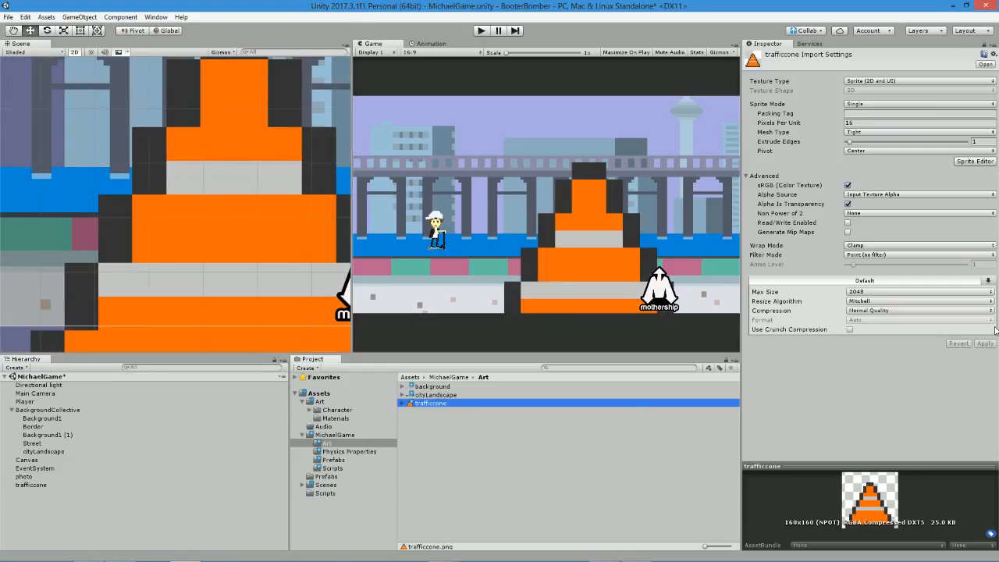
{"action": "left_click", "coordinate": [866, 121]}
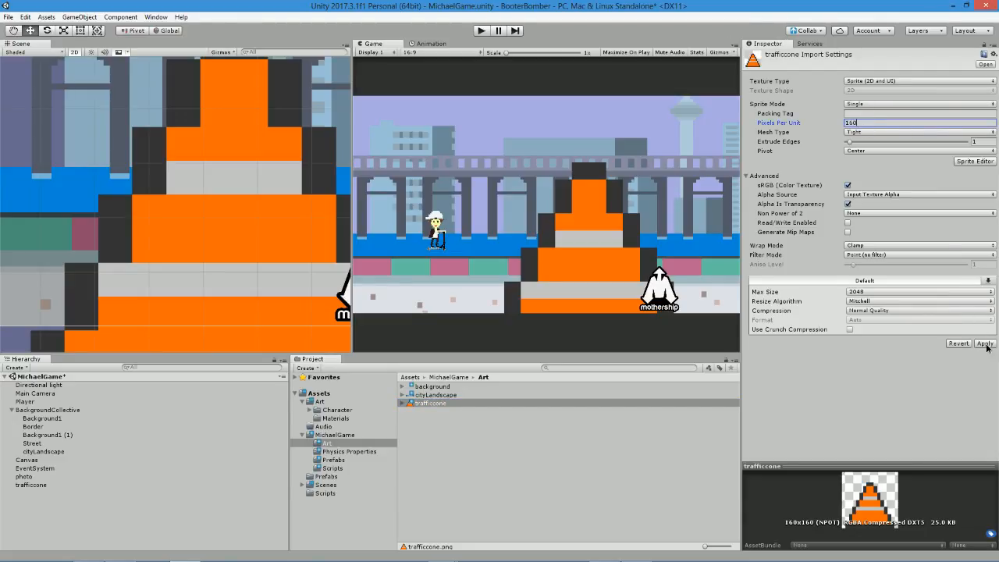
{"action": "left_click", "coordinate": [985, 343]}
Move the traffic cone to X 1.683, Y -1.417 so its base rests on the street's upper edge.
{"action": "scroll", "coordinate": [226, 205], "scroll_direction": "up", "scroll_amount": 3}
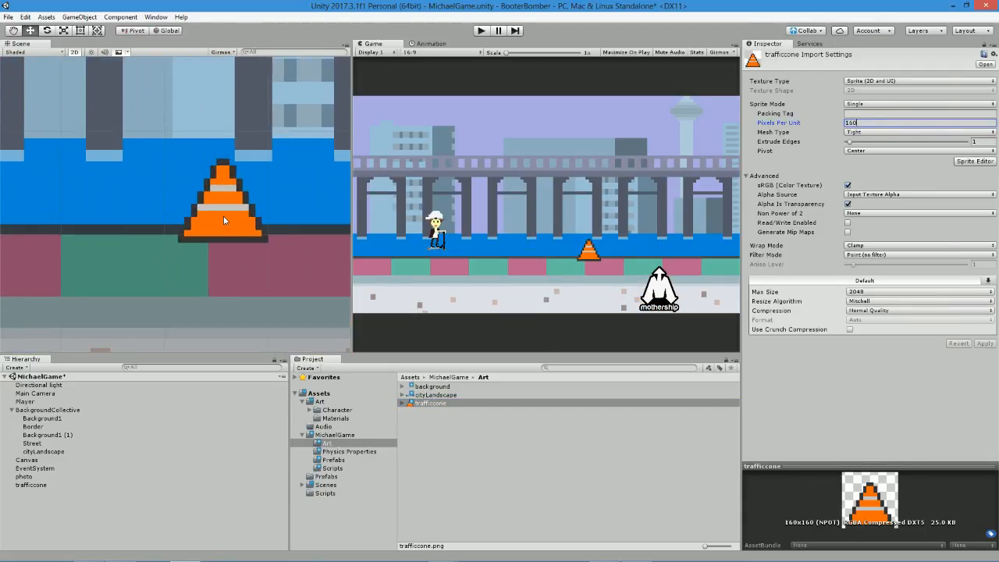
{"action": "left_click", "coordinate": [225, 218]}
{"action": "left_click_drag", "start_coordinate": [223, 150], "coordinate": [249, 135]}
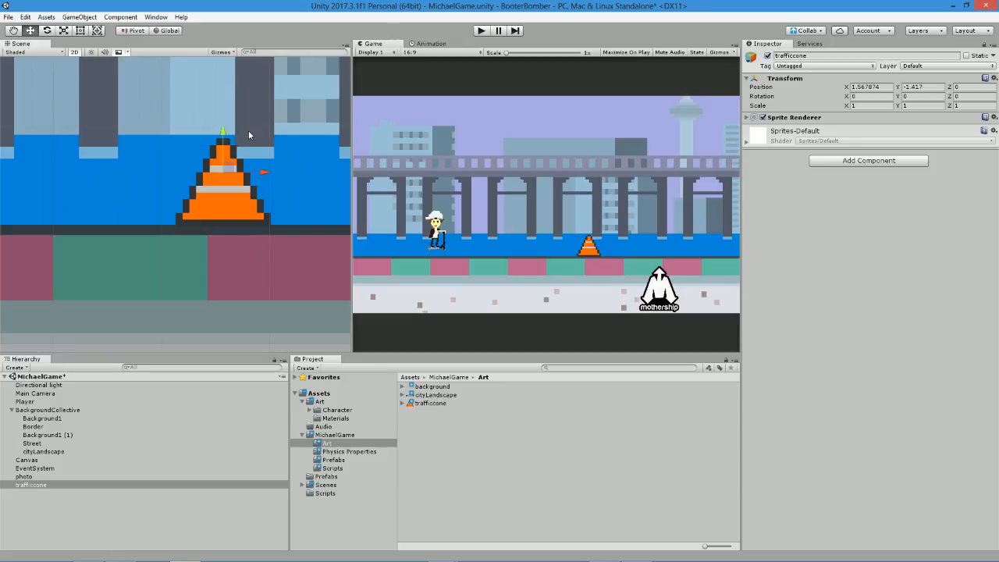
{"action": "left_click_drag", "start_coordinate": [261, 173], "coordinate": [680, 160]}
{"action": "left_click_drag", "start_coordinate": [23, 152], "coordinate": [276, 160]}
{"action": "left_click_drag", "start_coordinate": [235, 104], "coordinate": [243, 132]}
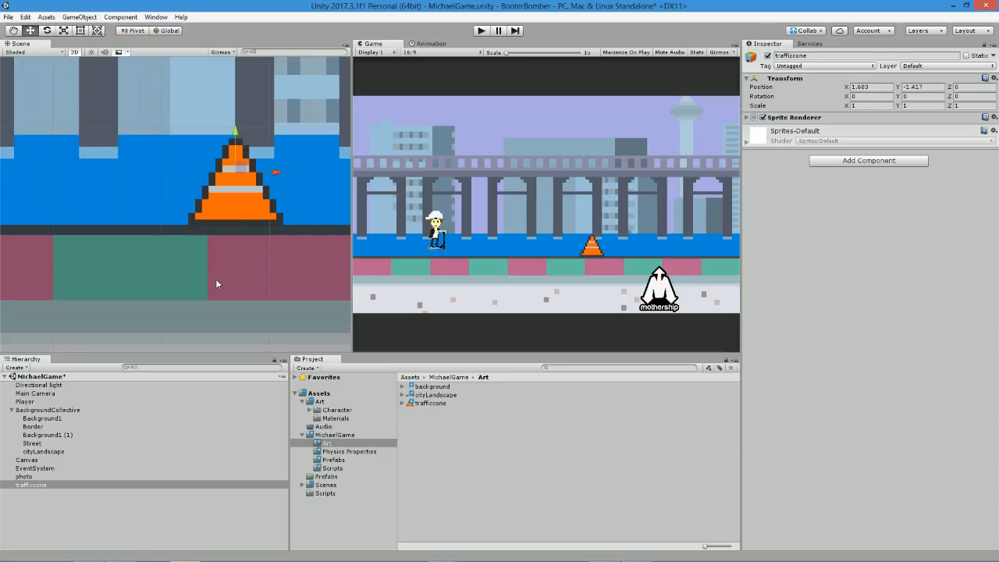
Add a Polygon Collider 2D component to the traffic cone and save the scene.
{"action": "left_click", "coordinate": [10, 410]}
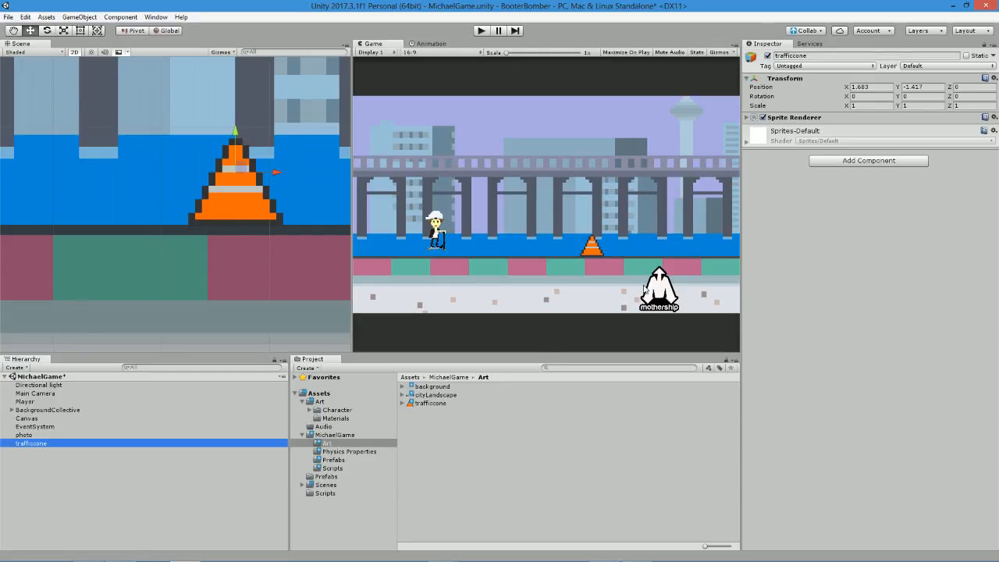
{"action": "left_click", "coordinate": [816, 119]}
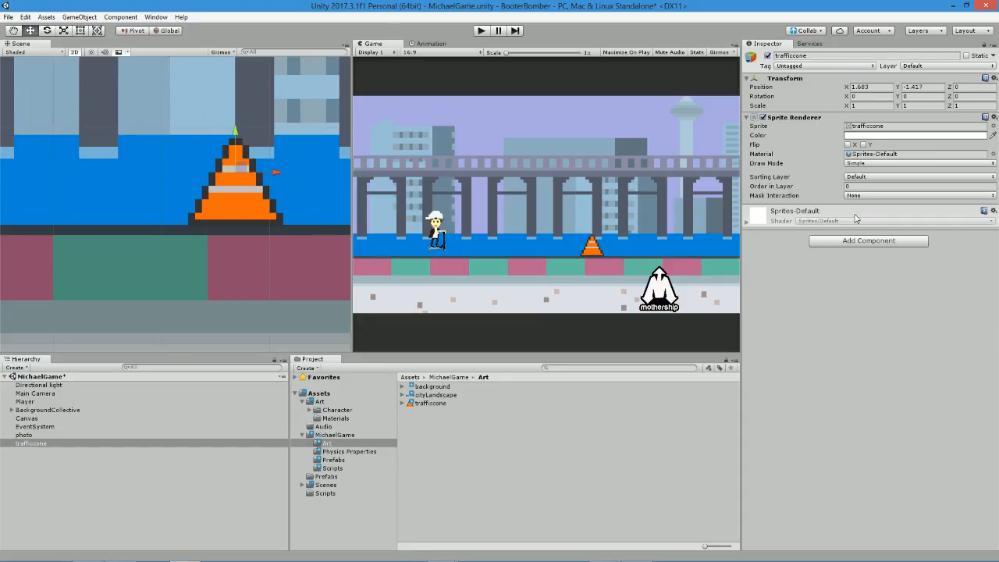
{"action": "left_click", "coordinate": [860, 241]}
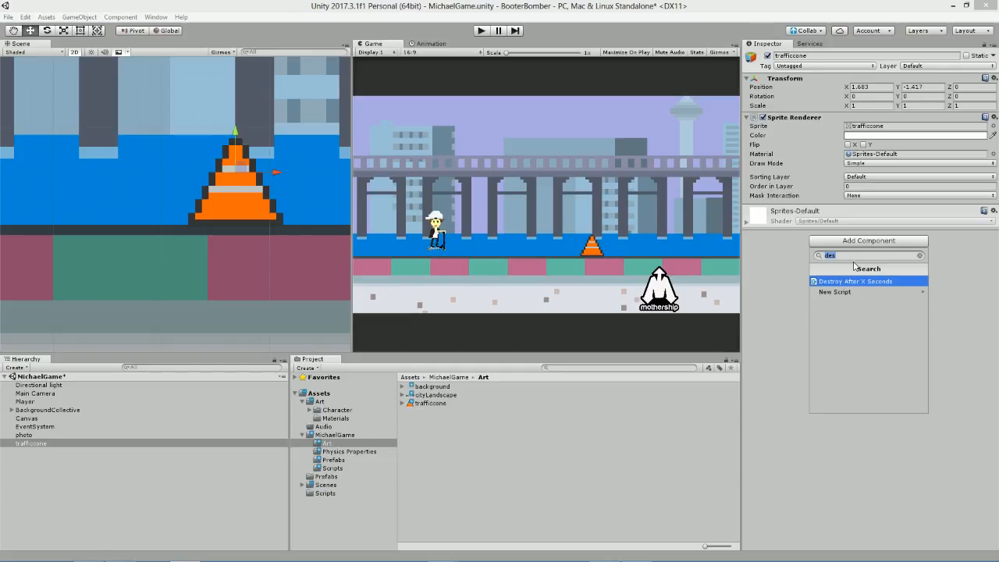
{"action": "type", "text": "polygon"}
{"action": "key", "text": "Return"}
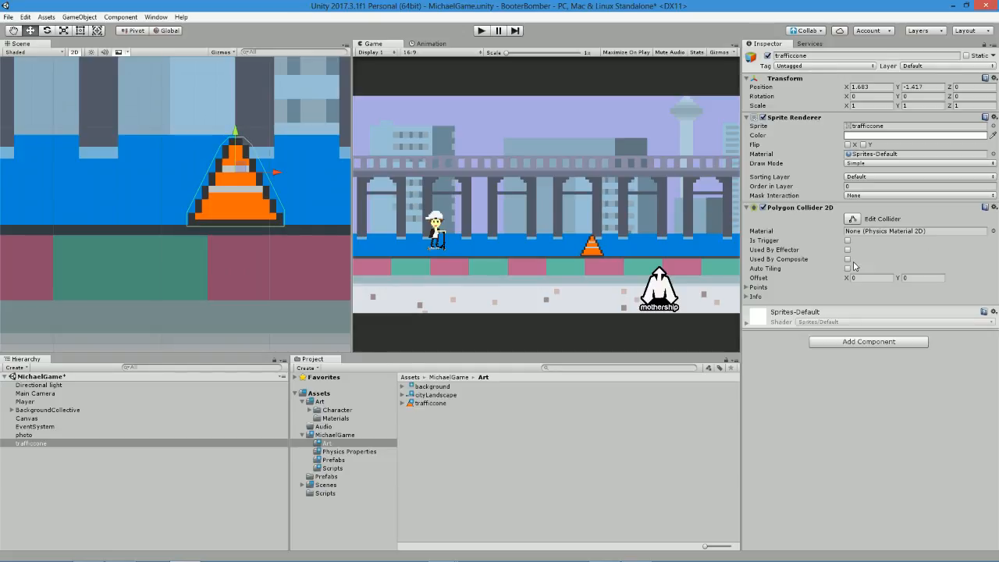
{"action": "key", "text": "ctrl+s"}
{"action": "scroll", "coordinate": [192, 163], "scroll_direction": "up", "scroll_amount": 10}
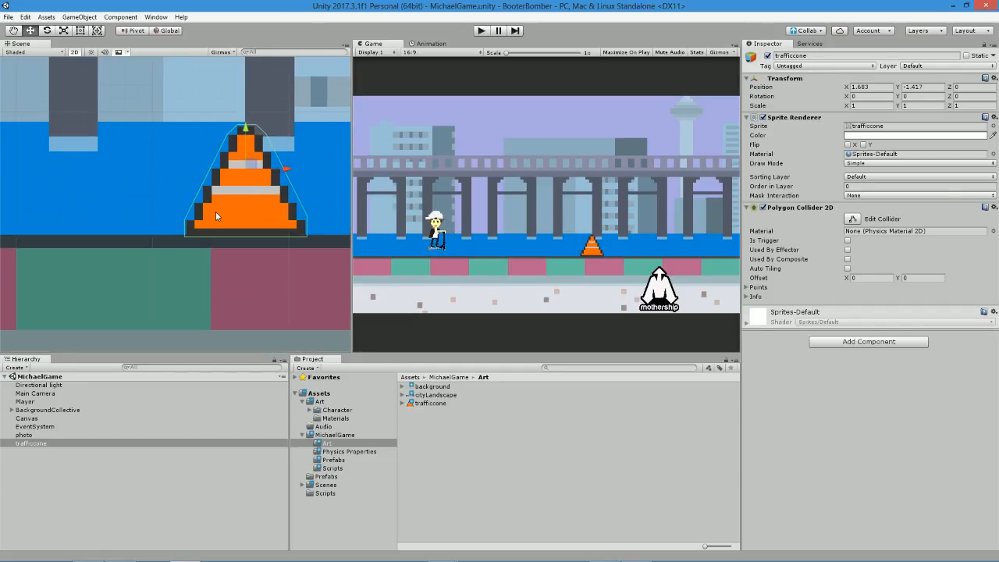
Enable vertex editing on the traffic cone's Polygon Collider 2D.
{"action": "scroll", "coordinate": [227, 168], "scroll_direction": "down", "scroll_amount": 2}
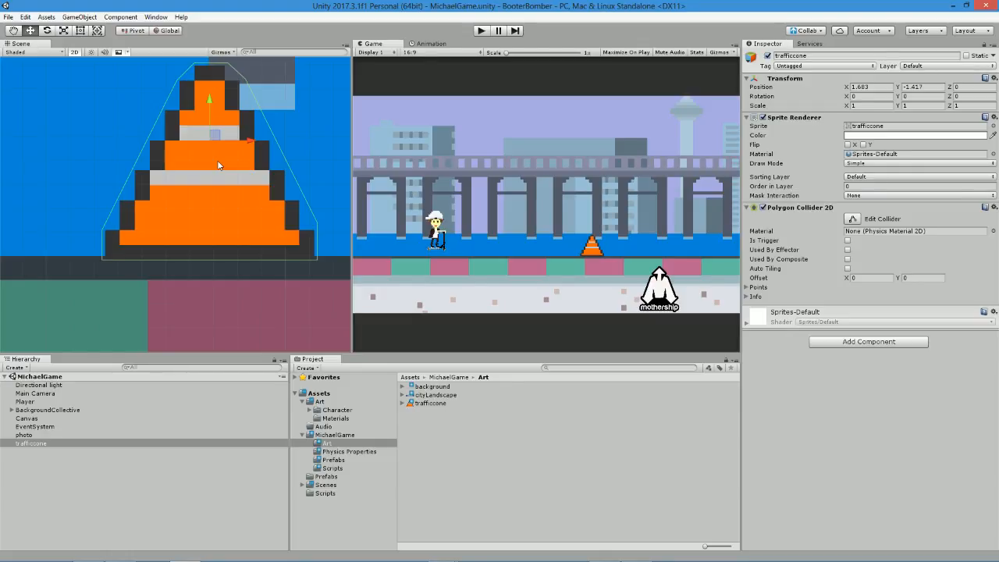
{"action": "scroll", "coordinate": [213, 150], "scroll_direction": "up", "scroll_amount": 3}
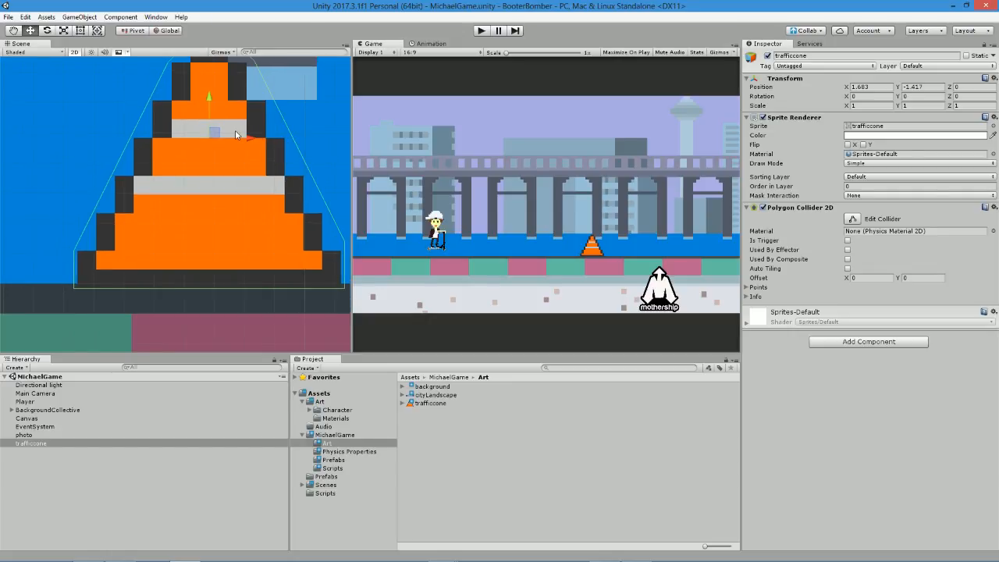
{"action": "left_click", "coordinate": [853, 219]}
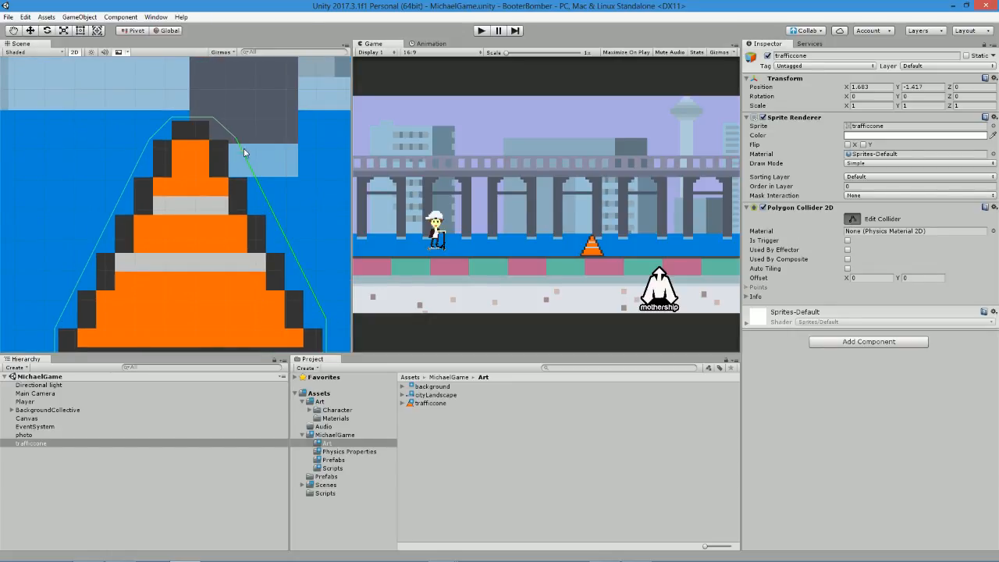
{"action": "left_click_drag", "start_coordinate": [243, 152], "coordinate": [216, 159]}
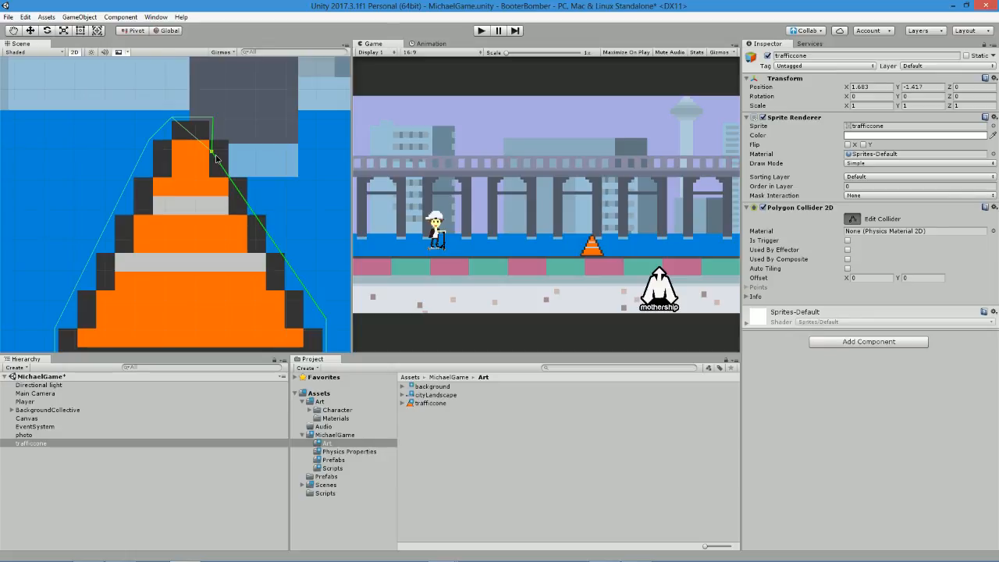
{"action": "left_click_drag", "start_coordinate": [213, 123], "coordinate": [198, 125]}
{"action": "key", "text": "ctrl+z"}
{"action": "key", "text": "ctrl+z"}
{"action": "key", "text": "ctrl+z"}
{"action": "key", "text": "ctrl+z"}
{"action": "key", "text": "ctrl+z"}
Pull the polygon collider's right-side vertices and top vertices inward to follow the cone's right slope and tip.
{"action": "left_click_drag", "start_coordinate": [213, 118], "coordinate": [244, 185]}
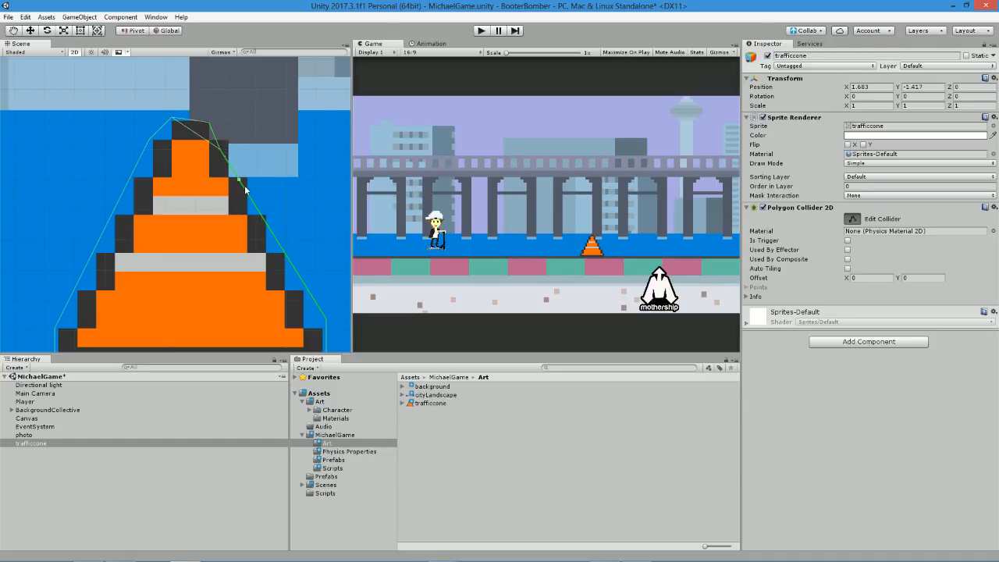
{"action": "left_click_drag", "start_coordinate": [328, 319], "coordinate": [312, 340]}
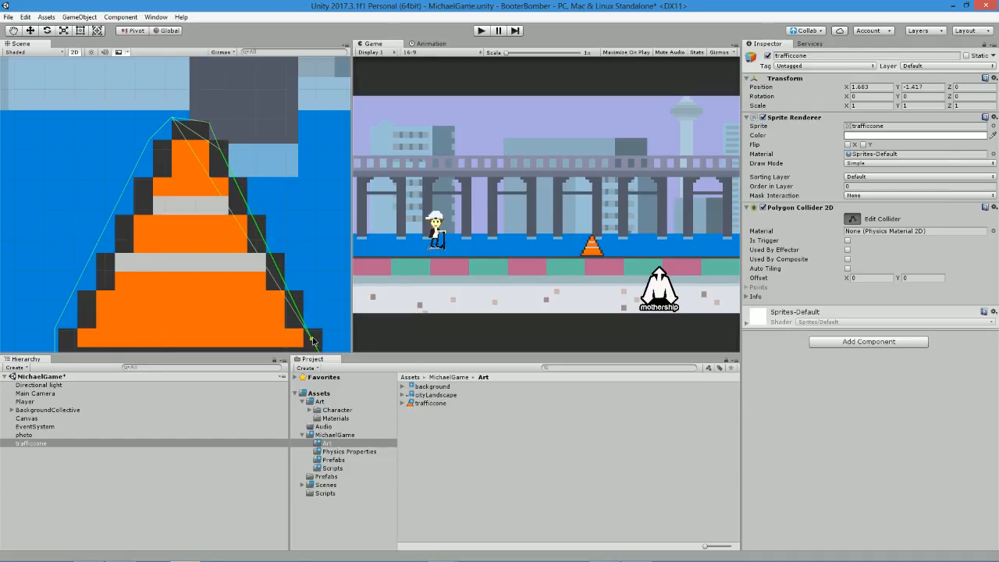
{"action": "left_click_drag", "start_coordinate": [211, 126], "coordinate": [159, 146]}
{"action": "scroll", "coordinate": [161, 149], "scroll_direction": "up", "scroll_amount": 6}
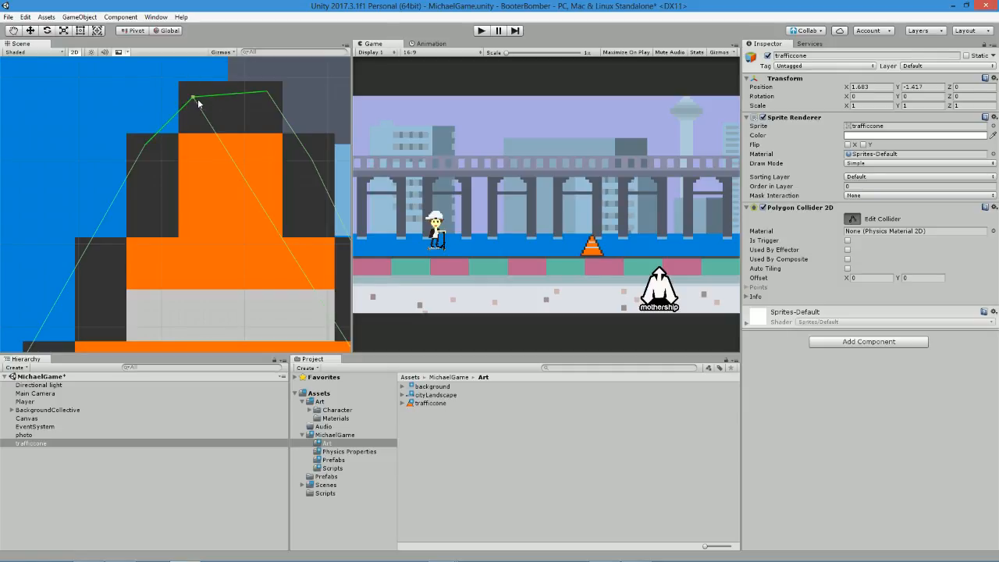
{"action": "scroll", "coordinate": [192, 119], "scroll_direction": "down", "scroll_amount": 2}
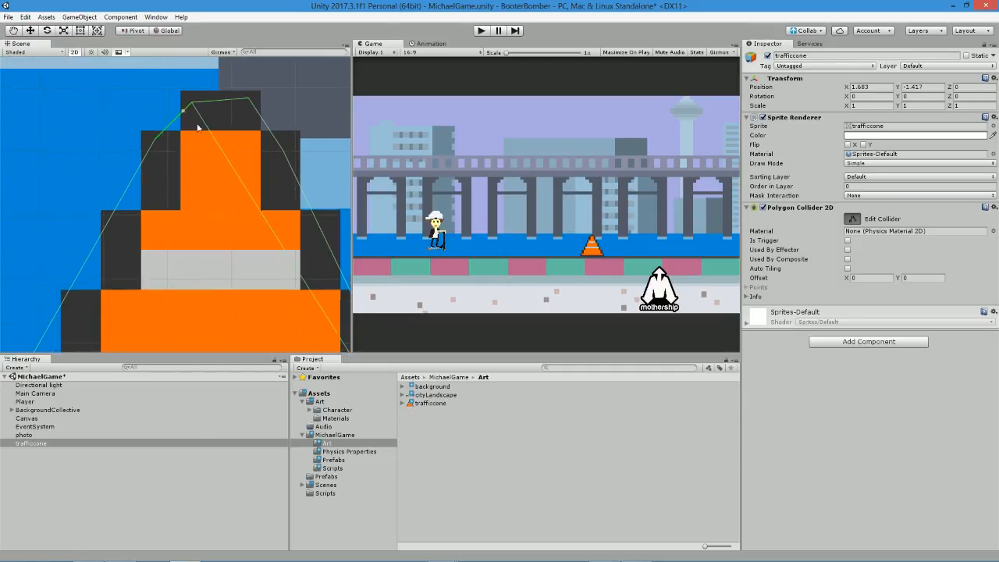
{"action": "scroll", "coordinate": [198, 127], "scroll_direction": "down", "scroll_amount": 1}
{"action": "scroll", "coordinate": [200, 139], "scroll_direction": "down", "scroll_amount": 2}
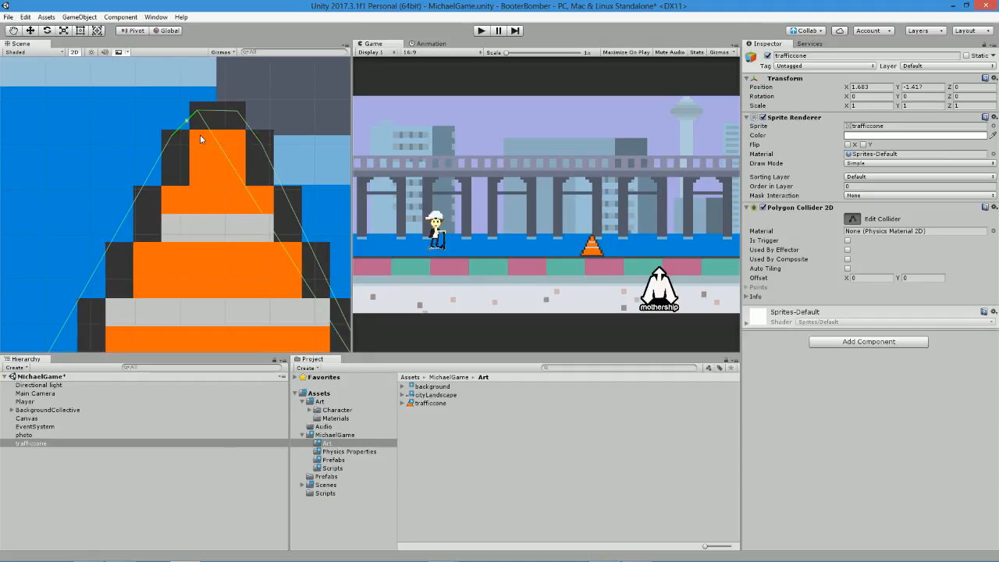
{"action": "scroll", "coordinate": [151, 225], "scroll_direction": "down", "scroll_amount": 4}
{"action": "scroll", "coordinate": [99, 146], "scroll_direction": "up", "scroll_amount": 3}
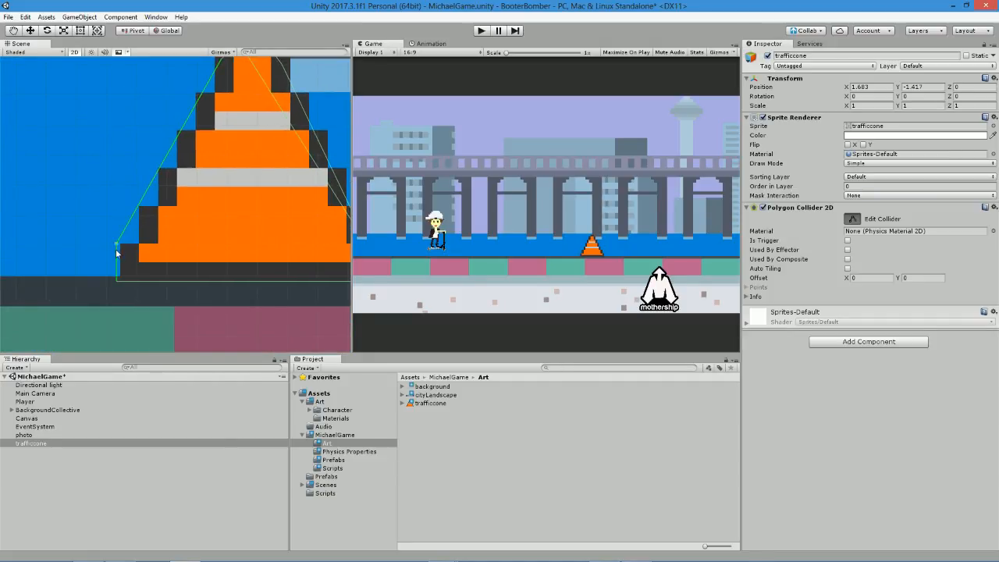
Tighten the collider's left slope against the cone and move both bottom corners inward to the base's edges.
{"action": "middle_click_drag", "start_coordinate": [215, 165], "coordinate": [151, 185]}
{"action": "middle_click_drag", "start_coordinate": [233, 245], "coordinate": [220, 235]}
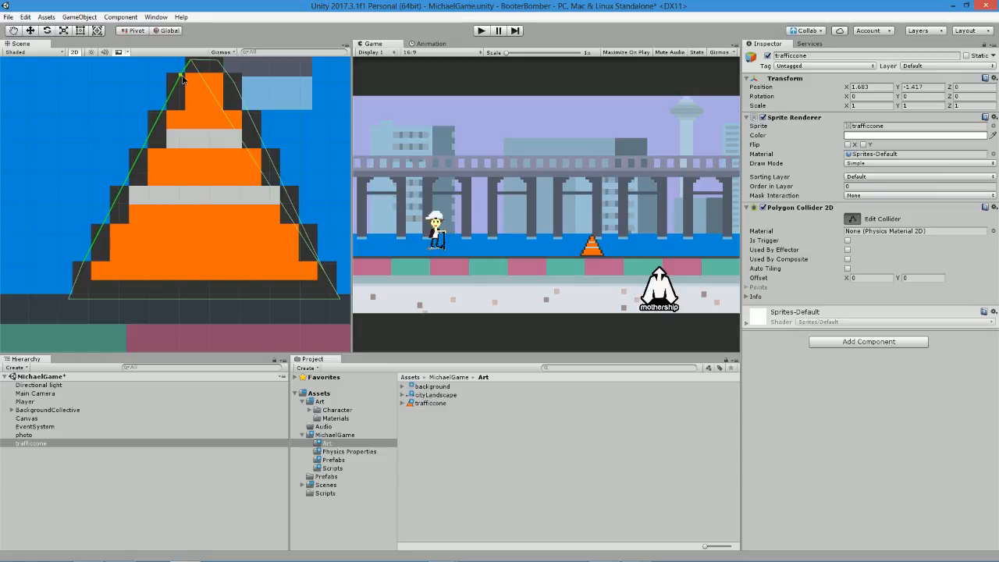
{"action": "left_click_drag", "start_coordinate": [69, 299], "coordinate": [76, 297]}
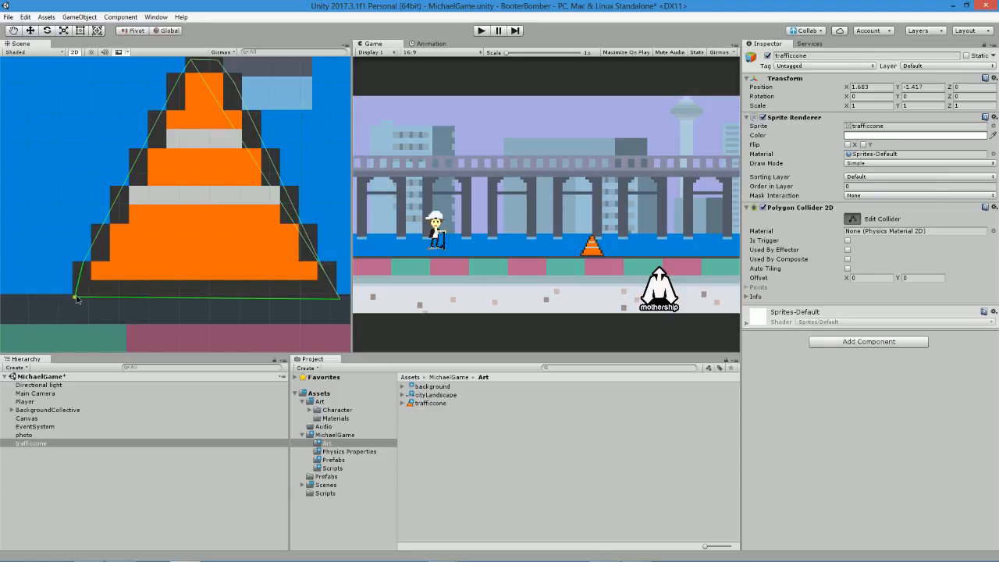
{"action": "left_click_drag", "start_coordinate": [343, 303], "coordinate": [337, 300]}
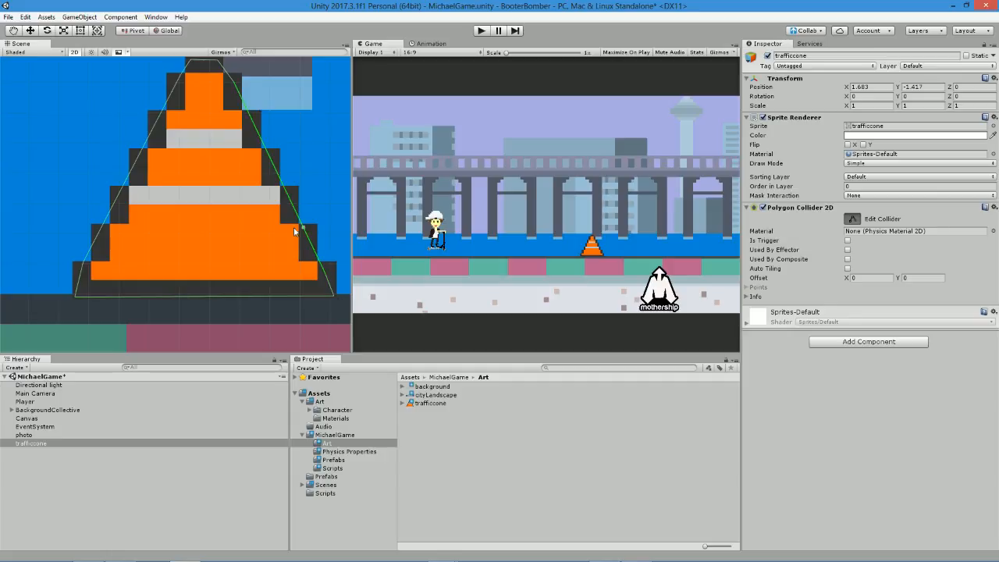
Level the collider's top edge within the cone's tip, check the outline, and finish editing the collider.
{"action": "middle_click_drag", "start_coordinate": [204, 112], "coordinate": [196, 160]}
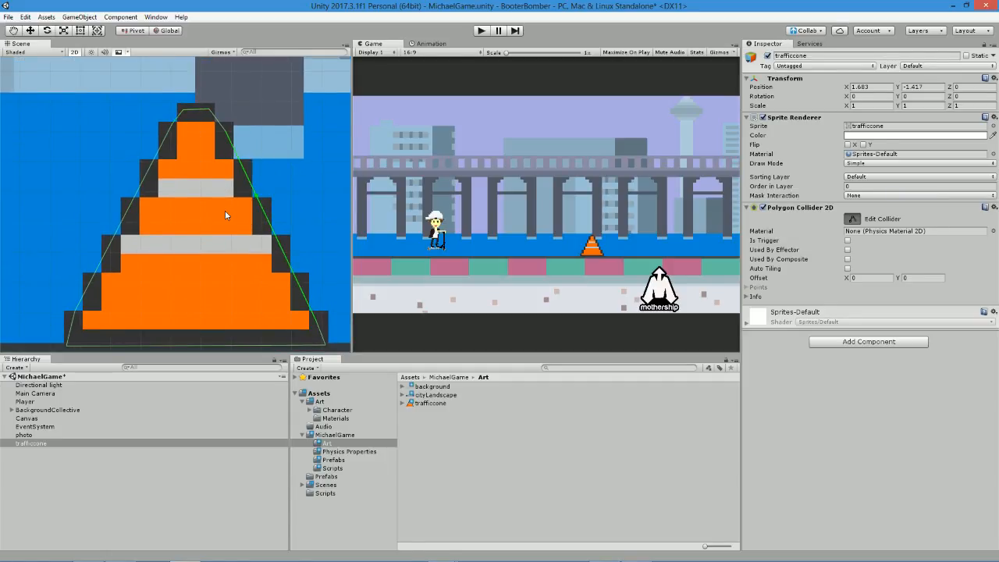
{"action": "scroll", "coordinate": [189, 101], "scroll_direction": "up", "scroll_amount": 5}
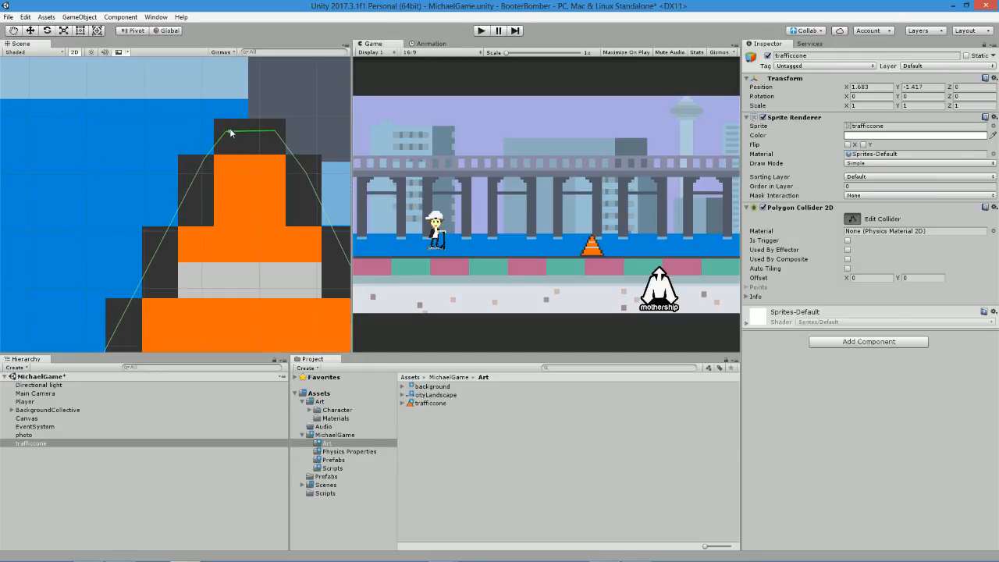
{"action": "scroll", "coordinate": [266, 176], "scroll_direction": "down", "scroll_amount": 3}
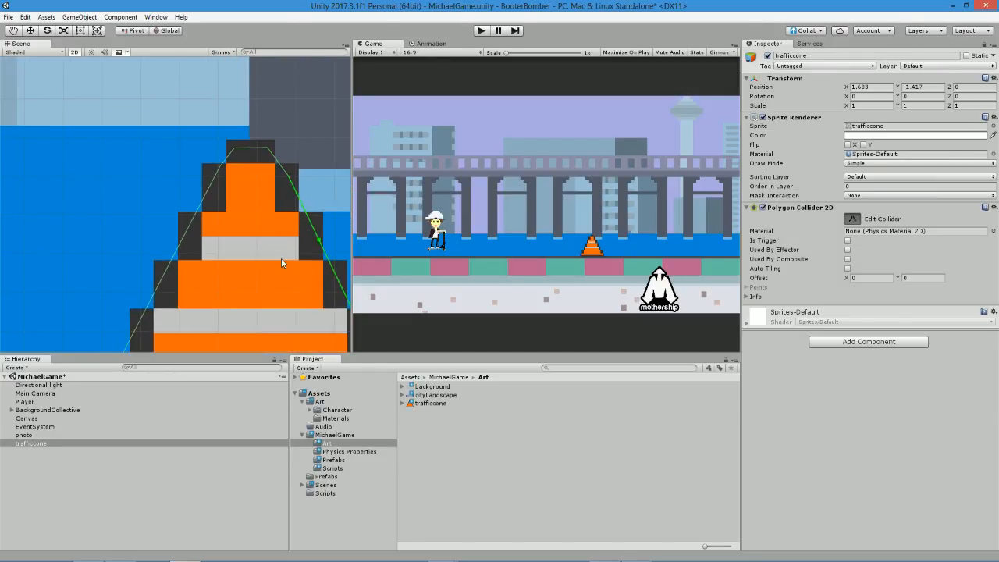
{"action": "middle_click_drag", "start_coordinate": [312, 194], "coordinate": [225, 123]}
{"action": "scroll", "coordinate": [227, 144], "scroll_direction": "down", "scroll_amount": 2}
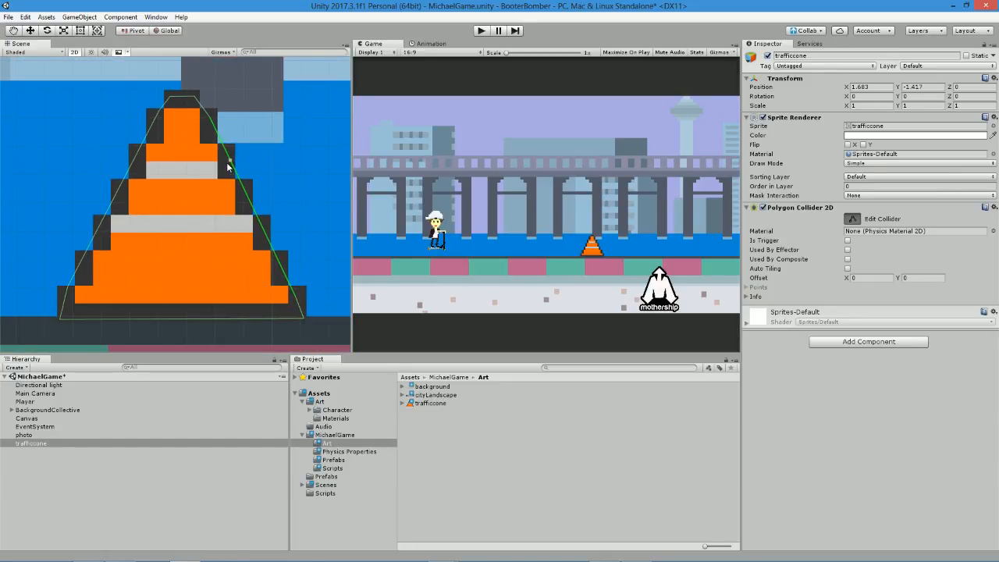
{"action": "scroll", "coordinate": [98, 200], "scroll_direction": "down", "scroll_amount": 8}
{"action": "middle_click_drag", "start_coordinate": [107, 175], "coordinate": [212, 186]}
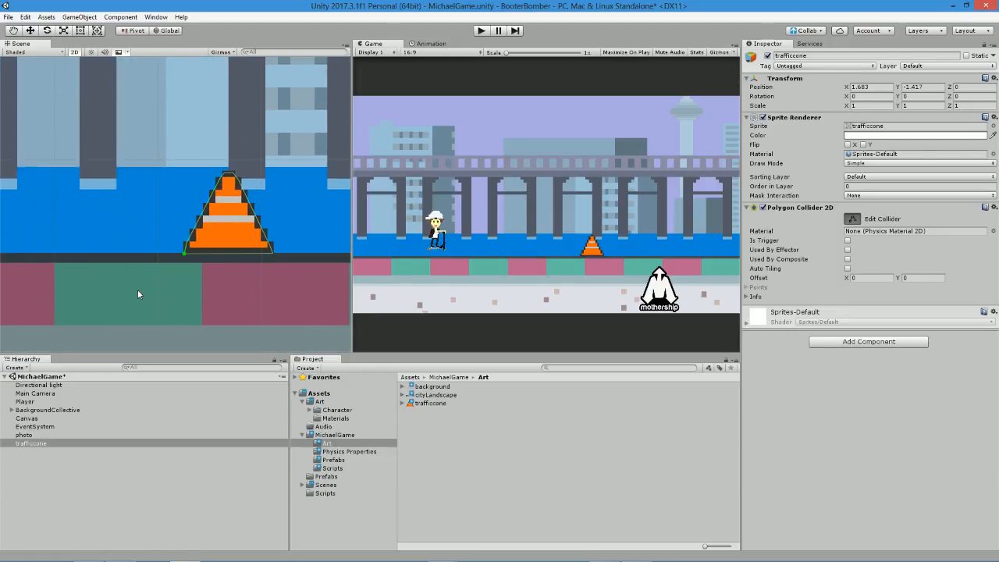
{"action": "left_click", "coordinate": [39, 443]}
{"action": "left_click", "coordinate": [853, 219]}
Add a Rigidbody 2D component to the traffic cone, save the scene, and set the Gravity Scale to 0.
{"action": "left_click", "coordinate": [835, 342]}
{"action": "type", "text": "rigidbody 2d"}
{"action": "key", "text": "Return"}
{"action": "key", "text": "ctrl+s"}
{"action": "left_click", "coordinate": [870, 382]}
{"action": "type", "text": "0"}
Make the cone's collider a trigger, move the cone out of camera view to X 7.635, Y -1.407, and save the scene.
{"action": "mouse_move", "coordinate": [229, 161]}
{"action": "left_mouse_down"}
{"action": "mouse_move", "coordinate": [232, 178]}
{"action": "mouse_move", "coordinate": [232, 164]}
{"action": "left_mouse_up"}
{"action": "left_click", "coordinate": [846, 241]}
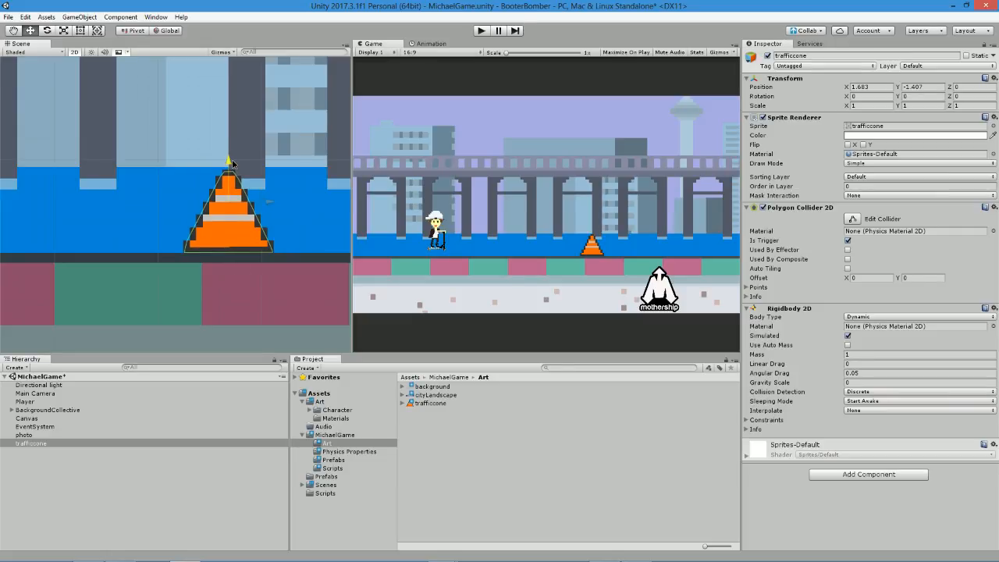
{"action": "left_click_drag", "start_coordinate": [271, 203], "coordinate": [894, 243]}
{"action": "scroll", "coordinate": [271, 223], "scroll_direction": "down", "scroll_amount": 2}
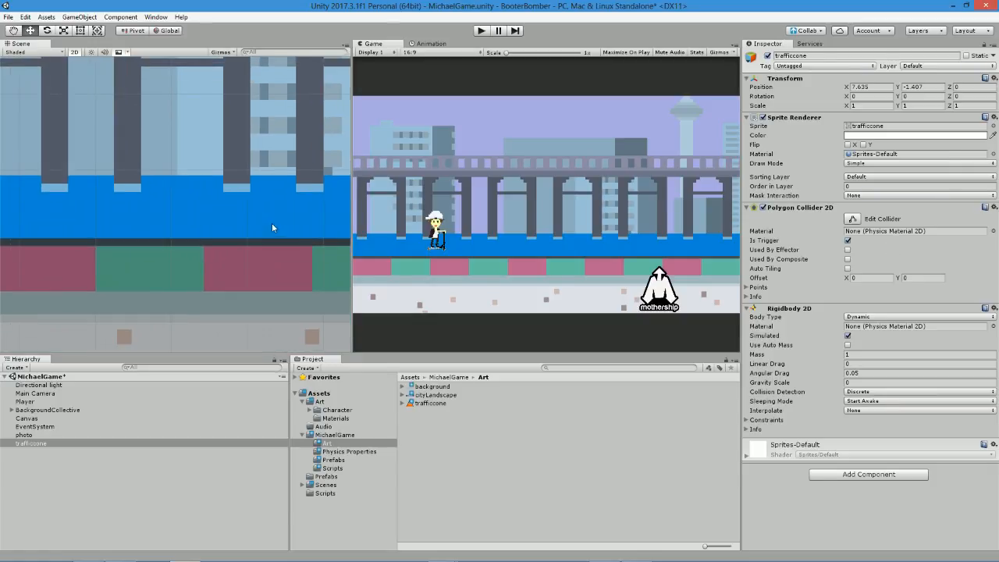
{"action": "scroll", "coordinate": [281, 208], "scroll_direction": "down", "scroll_amount": 3}
{"action": "middle_click_drag", "start_coordinate": [205, 161], "coordinate": [134, 173]}
{"action": "scroll", "coordinate": [168, 172], "scroll_direction": "down", "scroll_amount": 2}
{"action": "key", "text": "ctrl+s"}
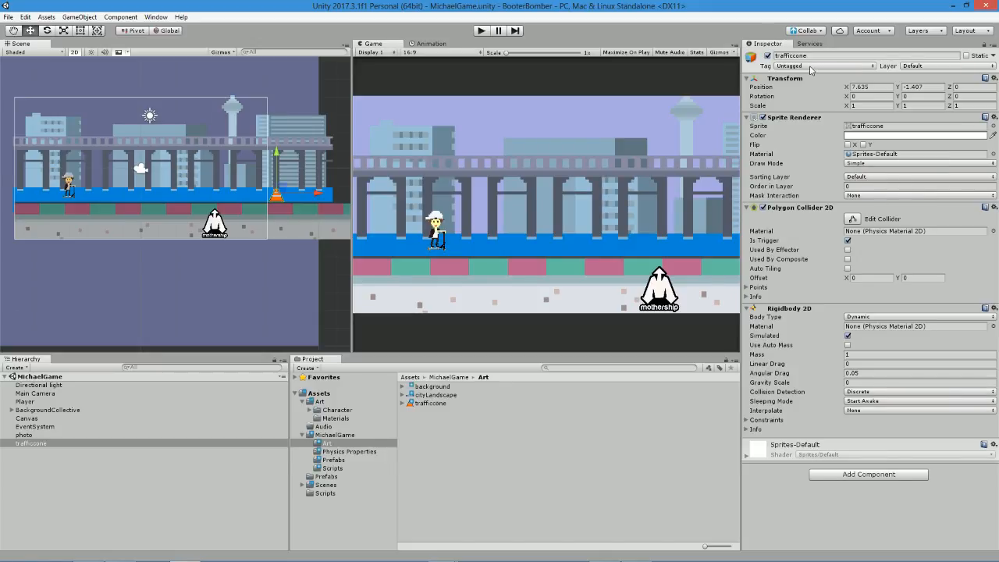
Add the Destroy After X Seconds script component to the traffic cone.
{"action": "left_click", "coordinate": [851, 474]}
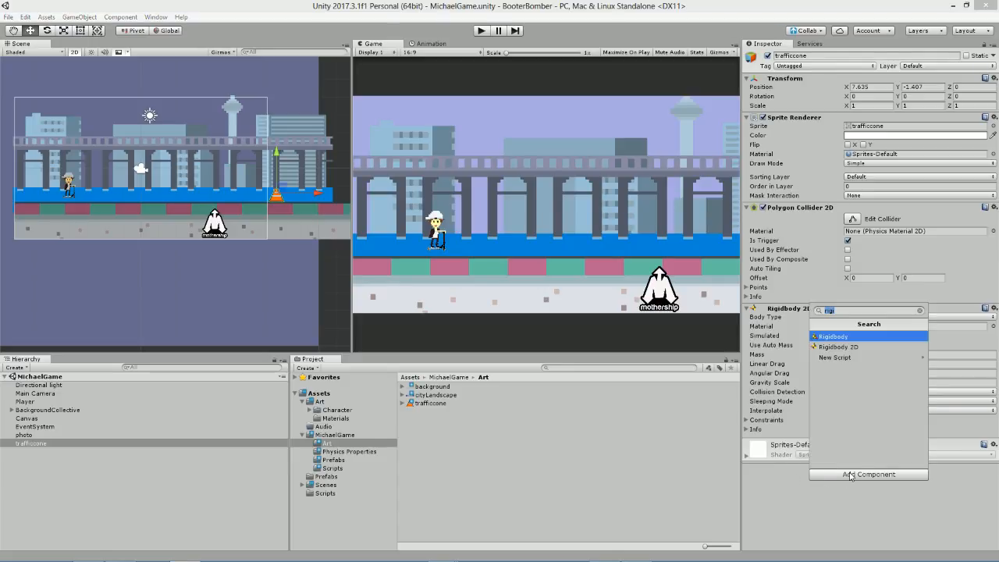
{"action": "key", "text": "BackSpace"}
{"action": "key", "text": "Down"}
{"action": "key", "text": "Down"}
{"action": "key", "text": "Down"}
{"action": "key", "text": "Down"}
{"action": "key", "text": "Down"}
{"action": "key", "text": "Down"}
{"action": "key", "text": "Down"}
{"action": "key", "text": "Down"}
{"action": "key", "text": "Down"}
{"action": "key", "text": "Down"}
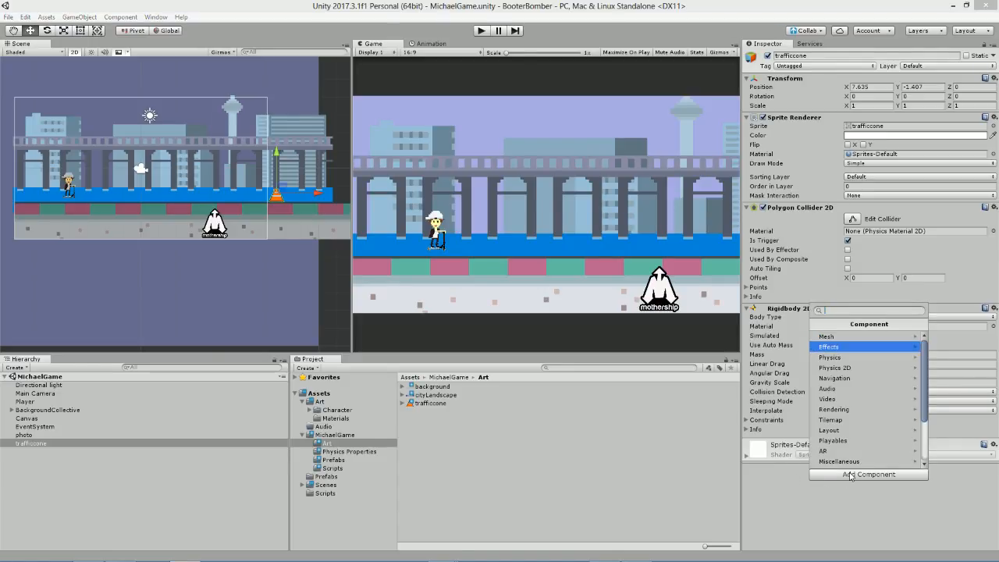
{"action": "key", "text": "Down"}
{"action": "key", "text": "Down"}
{"action": "key", "text": "Down"}
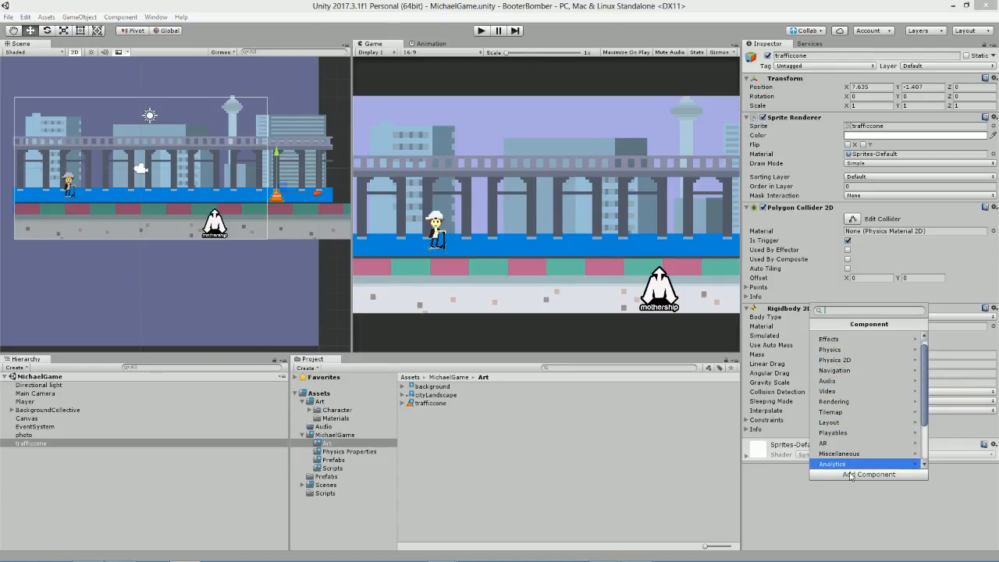
{"action": "key", "text": "Return"}
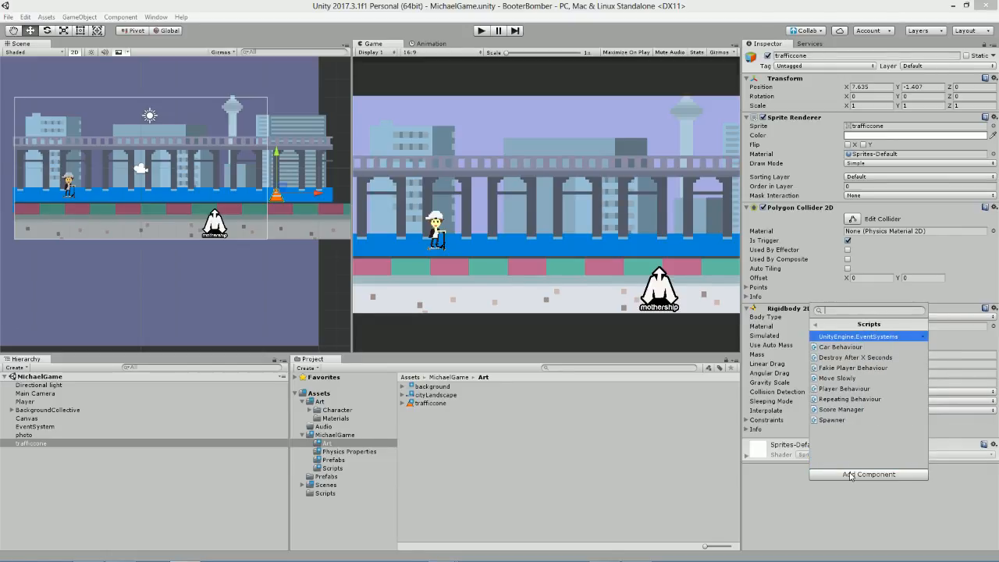
{"action": "key", "text": "Down"}
{"action": "key", "text": "Down"}
{"action": "key", "text": "Return"}
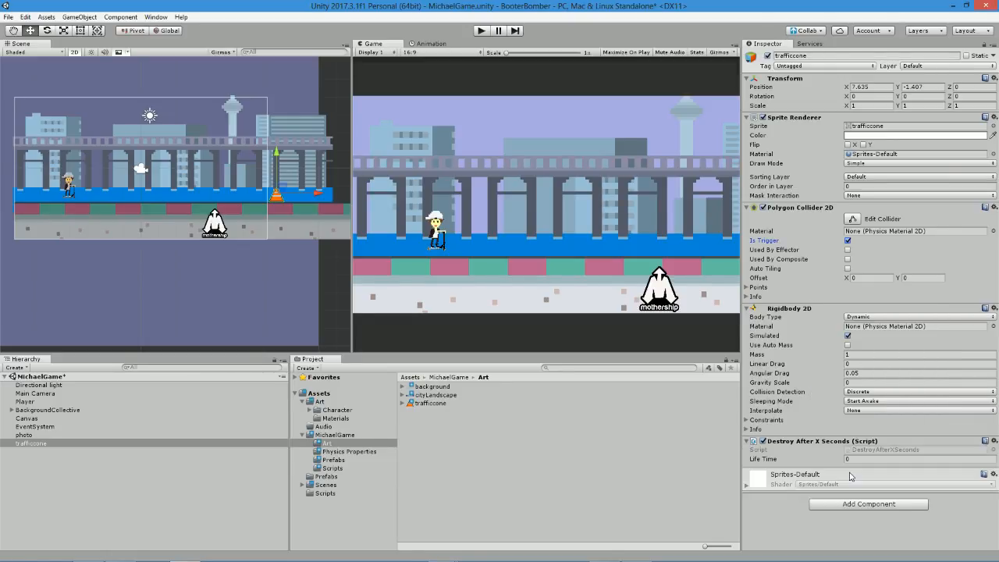
Set the Destroy After X Seconds script's Life Time to 10 and save the scene.
{"action": "left_click", "coordinate": [872, 459]}
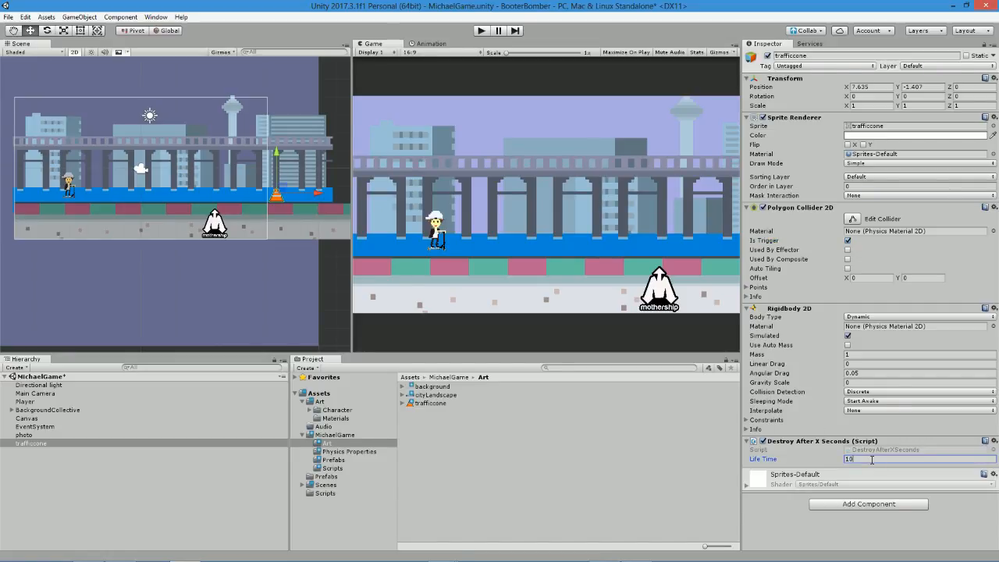
{"action": "middle_click_drag", "start_coordinate": [269, 165], "coordinate": [272, 163]}
{"action": "key", "text": "ctrl+s"}
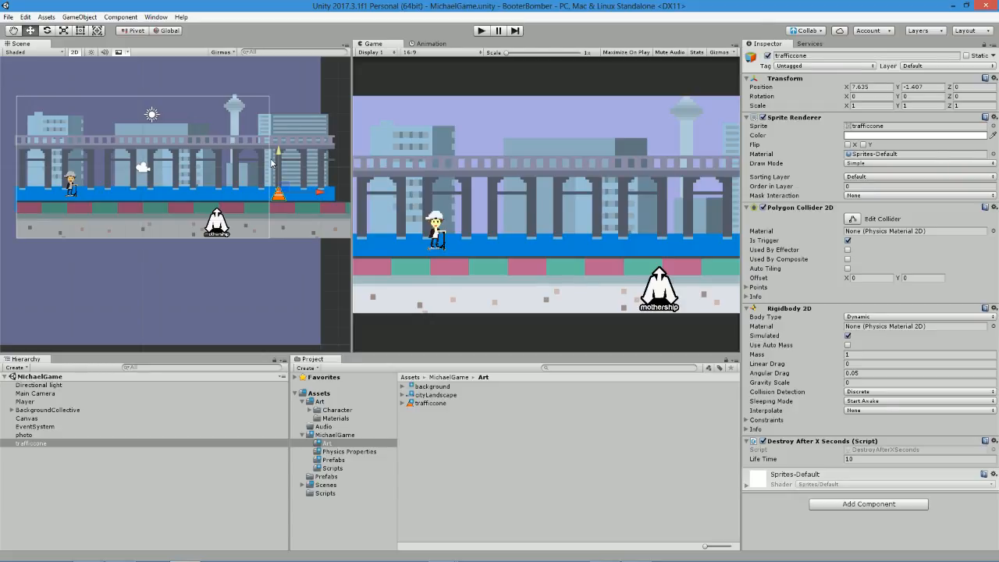
Attach the MoveSlowly script from MichaelGame's Scripts folder to the traffic cone and set its Move Speed to -0.05.
{"action": "left_click", "coordinate": [335, 476]}
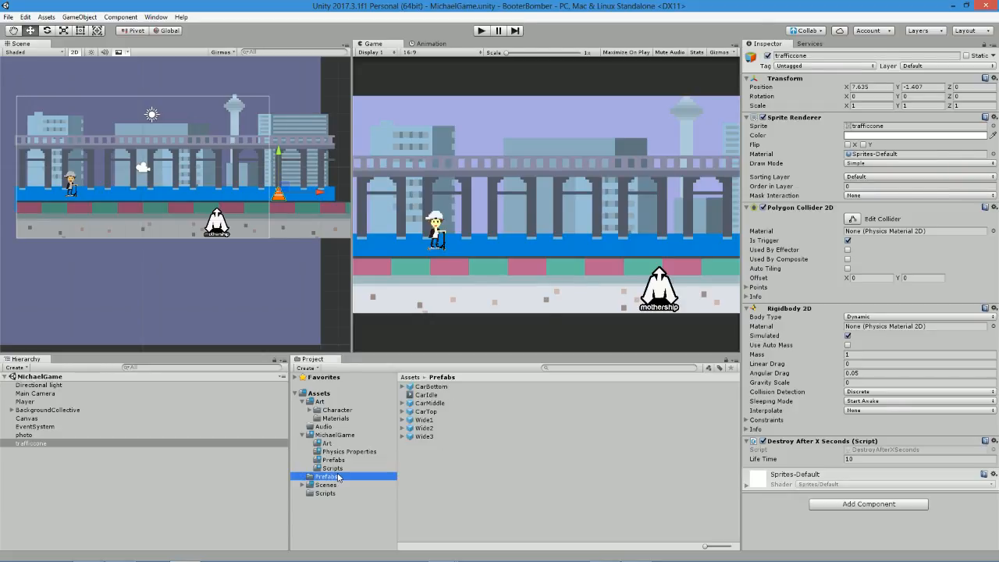
{"action": "left_click", "coordinate": [336, 468]}
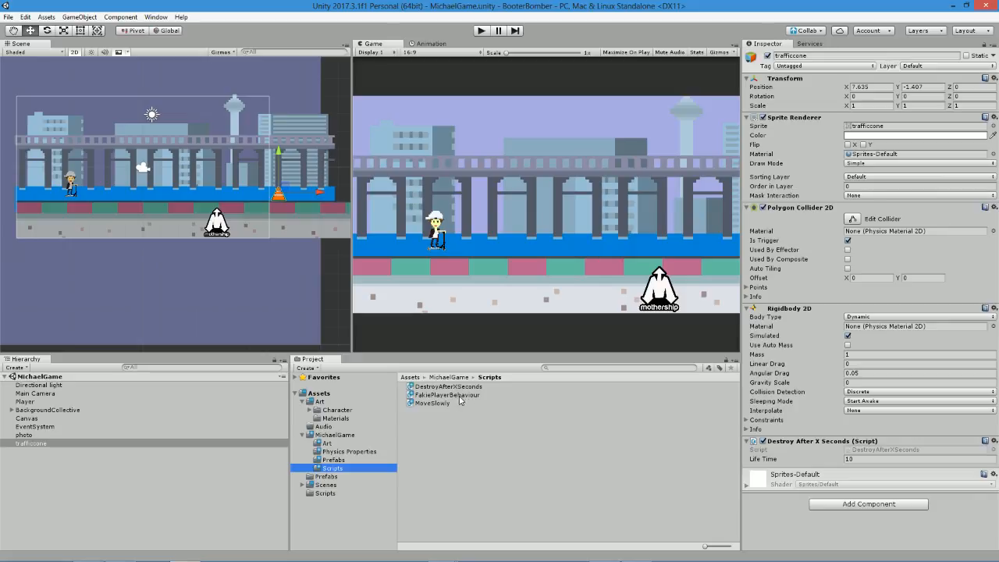
{"action": "left_click_drag", "start_coordinate": [442, 403], "coordinate": [810, 532]}
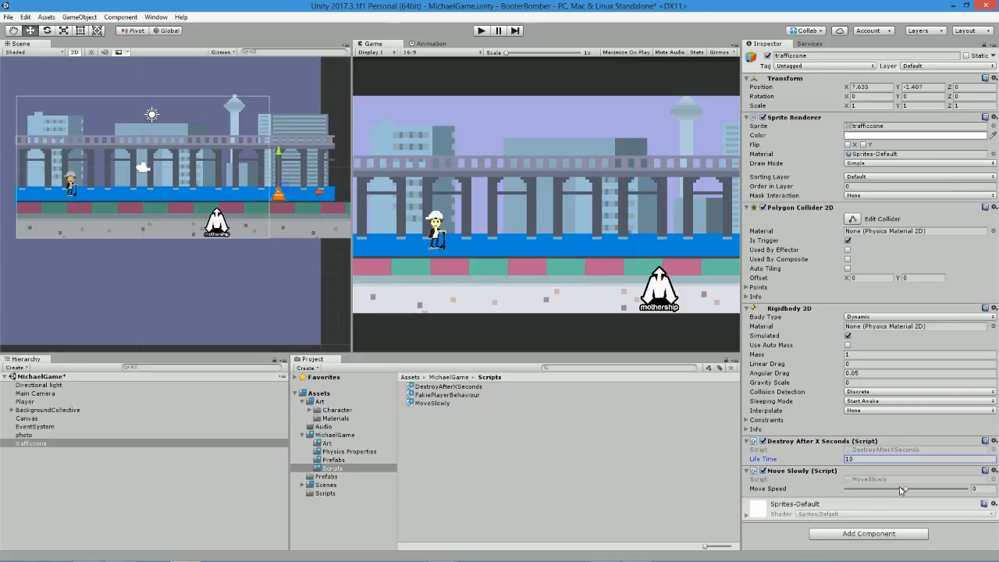
{"action": "left_click_drag", "start_coordinate": [905, 490], "coordinate": [833, 493]}
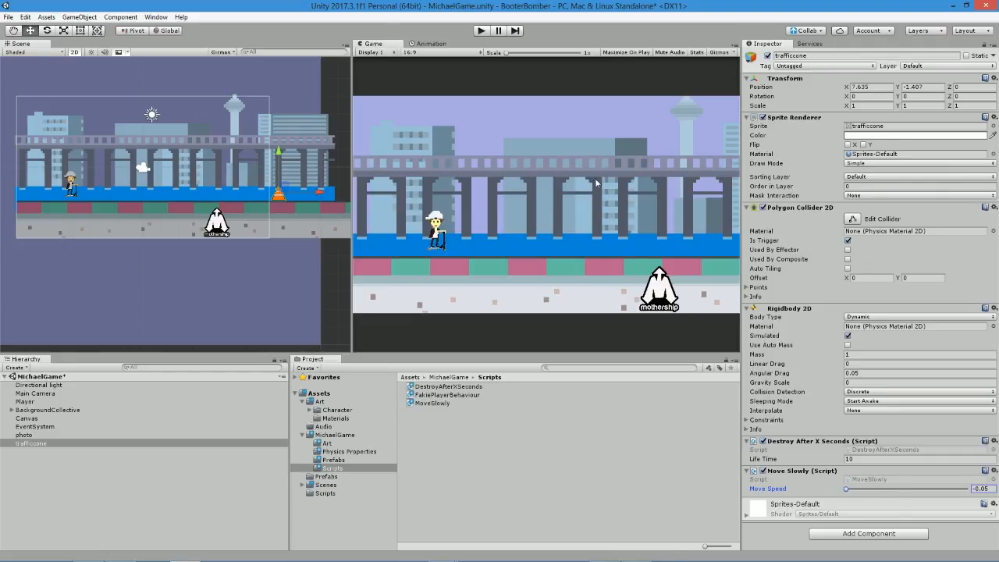
Play-test the cone's movement, stop the game, and open the MoveSlowly script in MonoDevelop.
{"action": "left_click", "coordinate": [475, 32]}
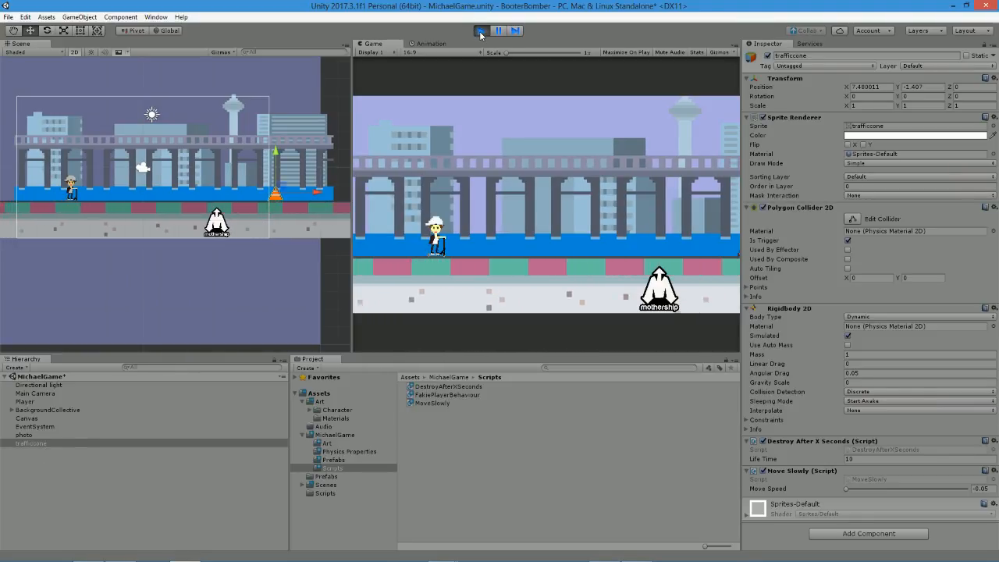
{"action": "left_click", "coordinate": [480, 32]}
{"action": "left_click", "coordinate": [898, 479]}
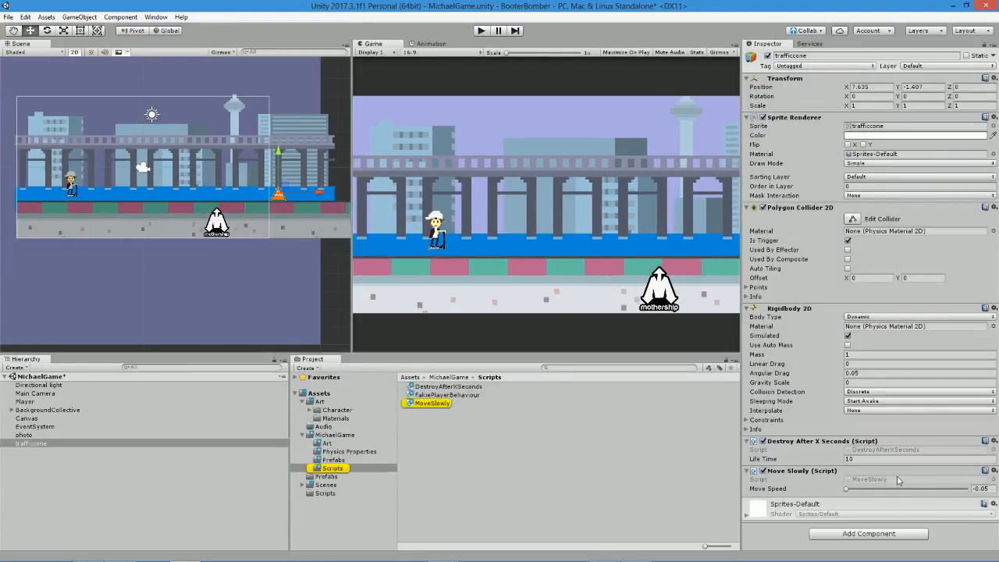
{"action": "double_click", "coordinate": [436, 404]}
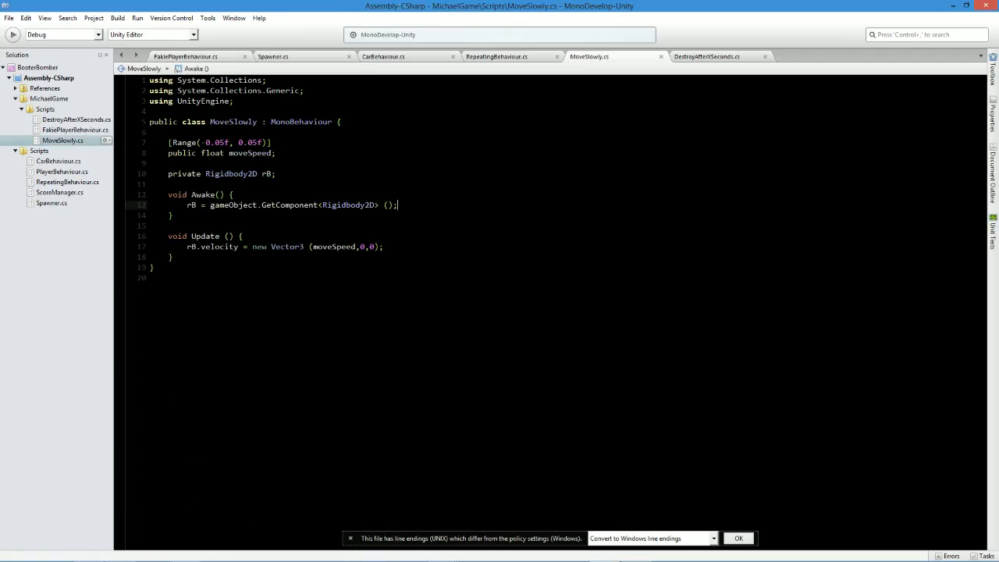
Change the moveSpeed Range attribute in the MoveSlowly script to -5, 5 and return to Unity.
{"action": "left_click_drag", "start_coordinate": [206, 143], "coordinate": [245, 142]}
{"action": "type", "text": "5, 5"}
{"action": "key", "text": "alt+Tab"}
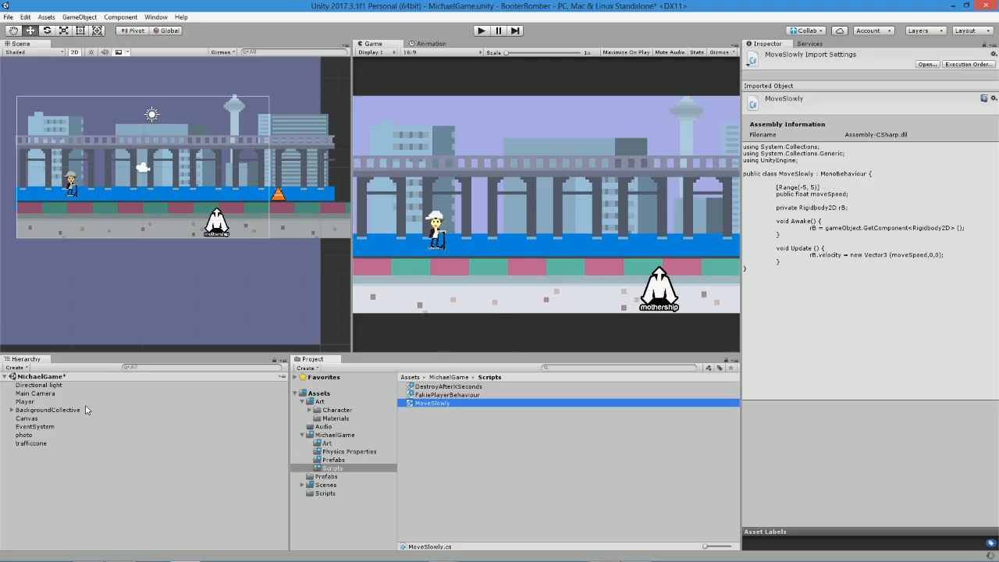
Assign the car tag to the trafficcone object and save the scene.
{"action": "left_click", "coordinate": [24, 435]}
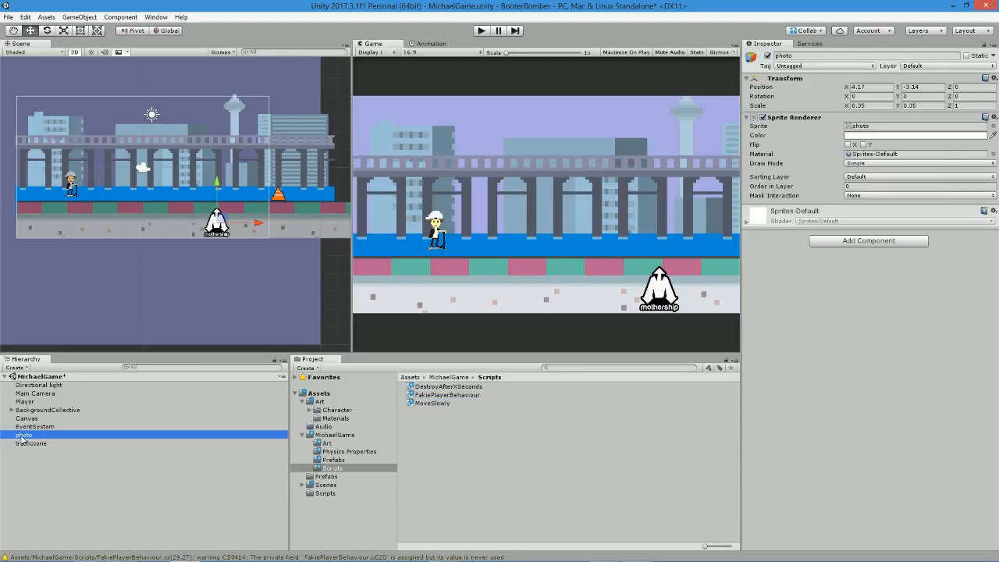
{"action": "left_click", "coordinate": [32, 444]}
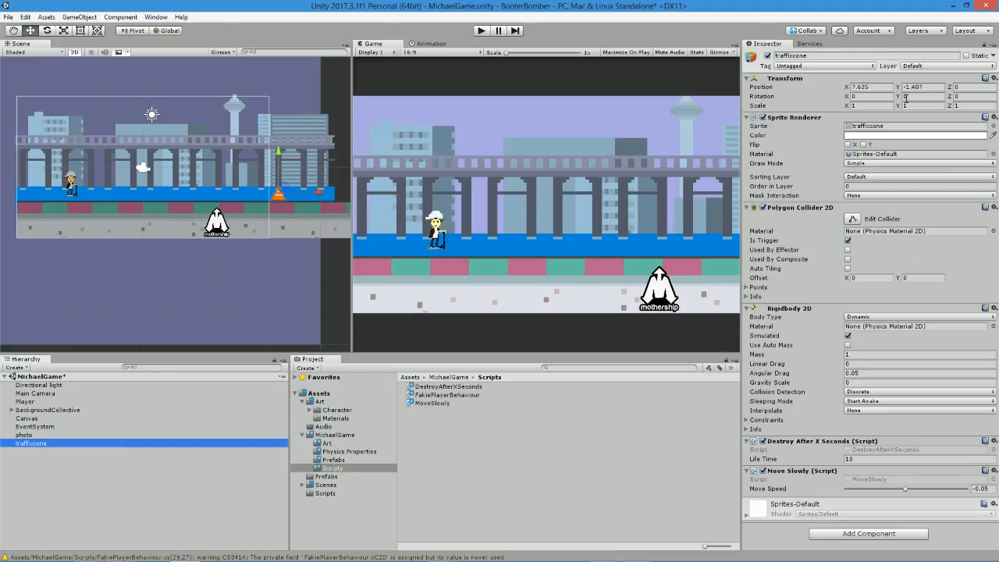
{"action": "left_click", "coordinate": [778, 67]}
{"action": "left_click", "coordinate": [804, 157]}
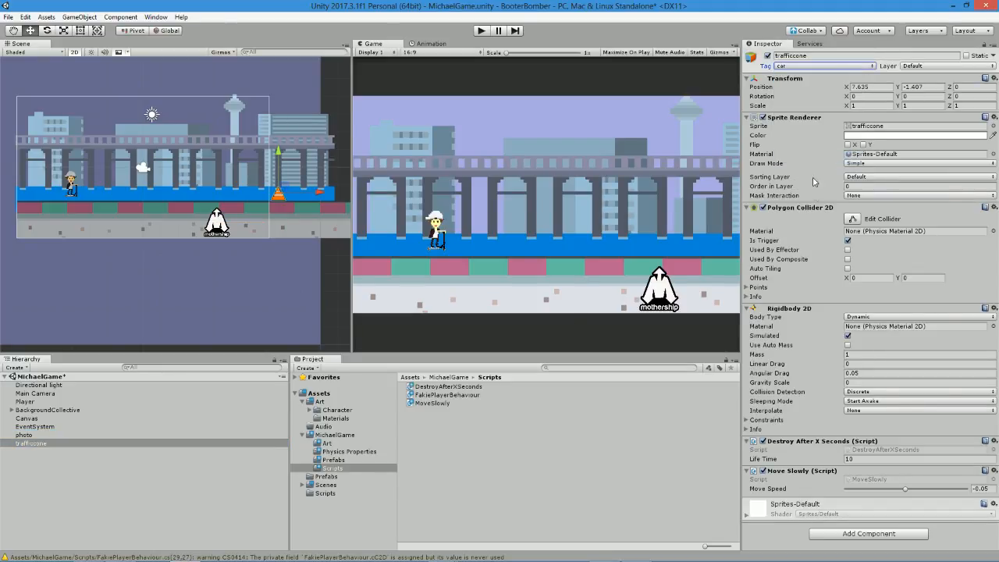
{"action": "key", "text": "ctrl+s"}
Set the traffic cone's Move Speed to -3.25, play-test it against the Player, and stop the game.
{"action": "left_click_drag", "start_coordinate": [905, 489], "coordinate": [866, 491]}
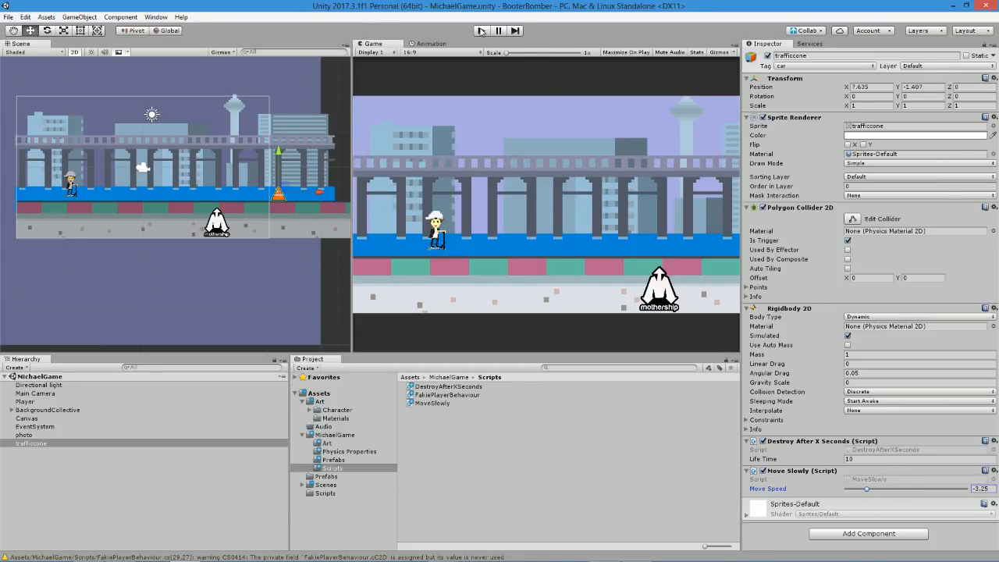
{"action": "left_click", "coordinate": [481, 31]}
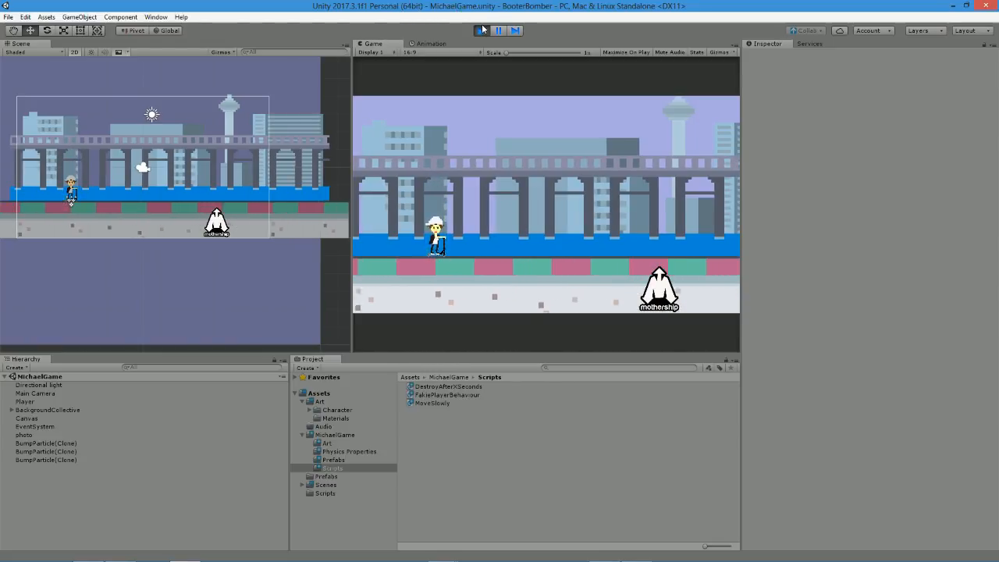
{"action": "left_click", "coordinate": [482, 31]}
Add the Spawner script to the Main Camera and set its Enemy Types size to 1.
{"action": "middle_click_drag", "start_coordinate": [131, 171], "coordinate": [222, 168]}
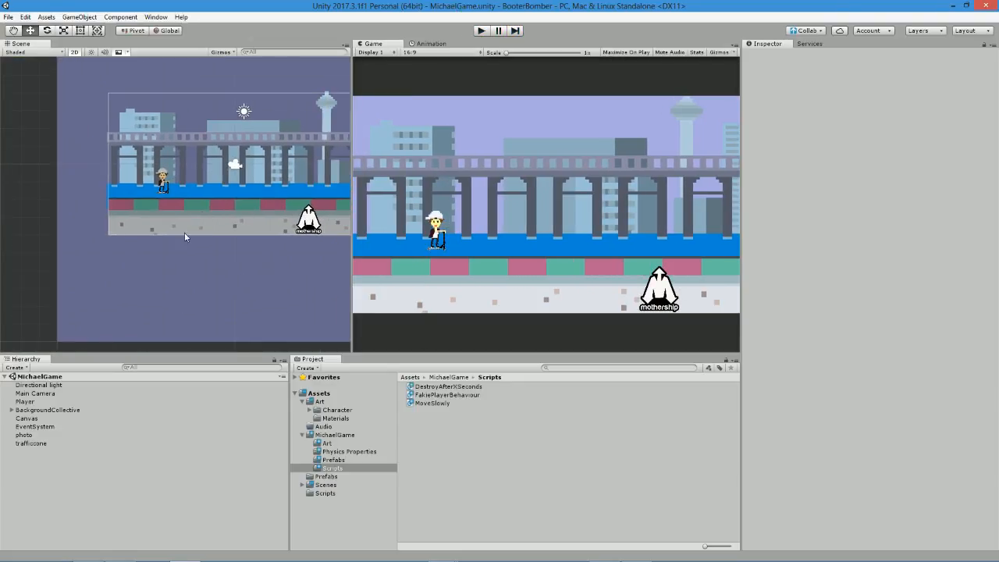
{"action": "left_click", "coordinate": [36, 393]}
{"action": "left_click", "coordinate": [856, 322]}
{"action": "type", "text": "spawner"}
{"action": "key", "text": "Return"}
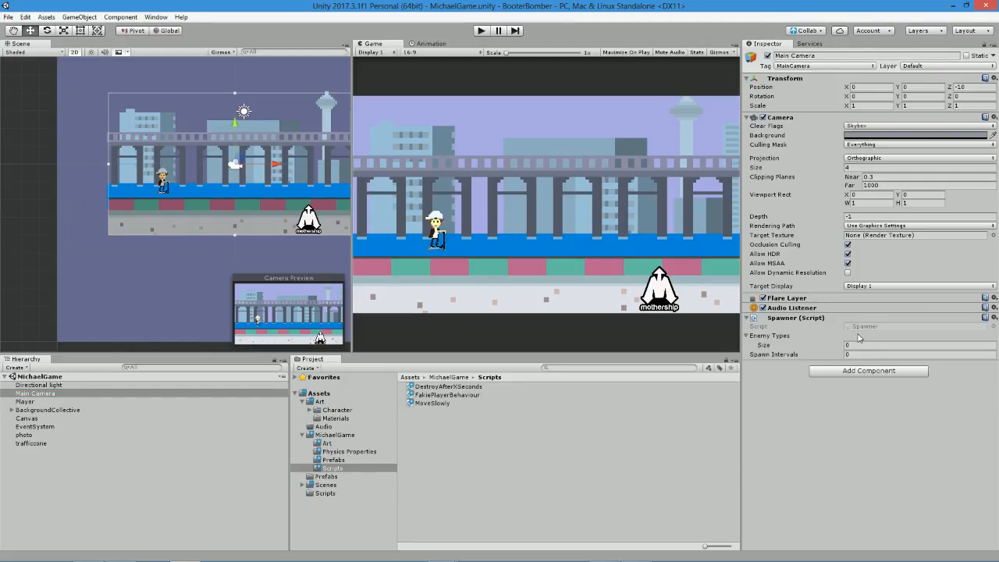
{"action": "left_click", "coordinate": [867, 343]}
{"action": "type", "text": "1"}
{"action": "key", "text": "Return"}
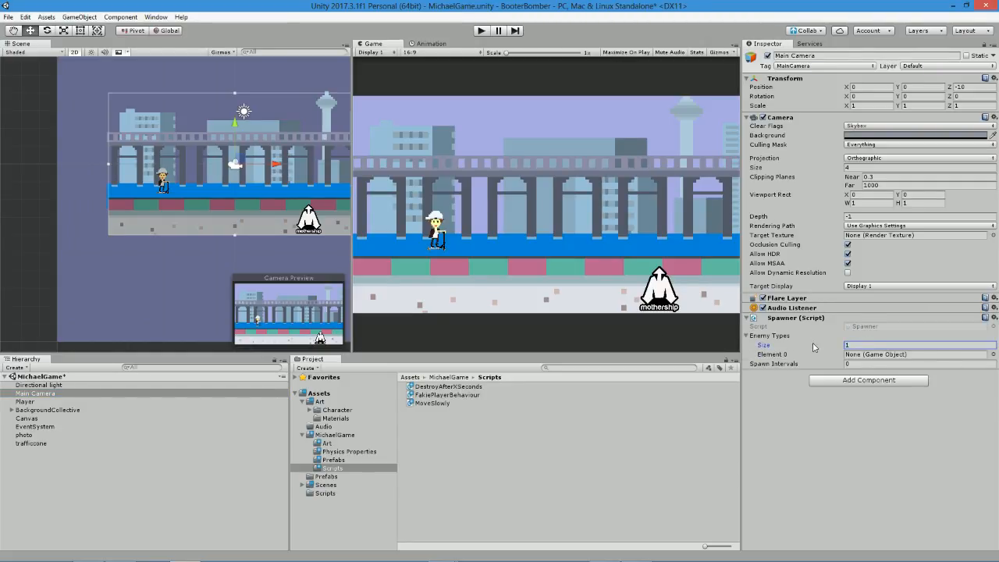
Save trafficcone as a prefab in MichaelGame's Prefabs folder and delete the original from the scene.
{"action": "left_click", "coordinate": [24, 444]}
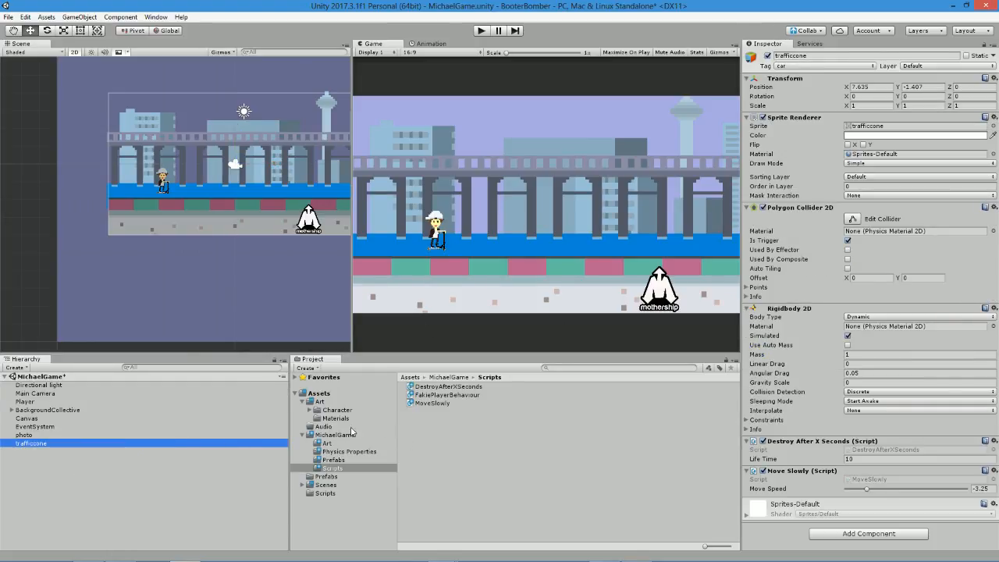
{"action": "left_click", "coordinate": [334, 459]}
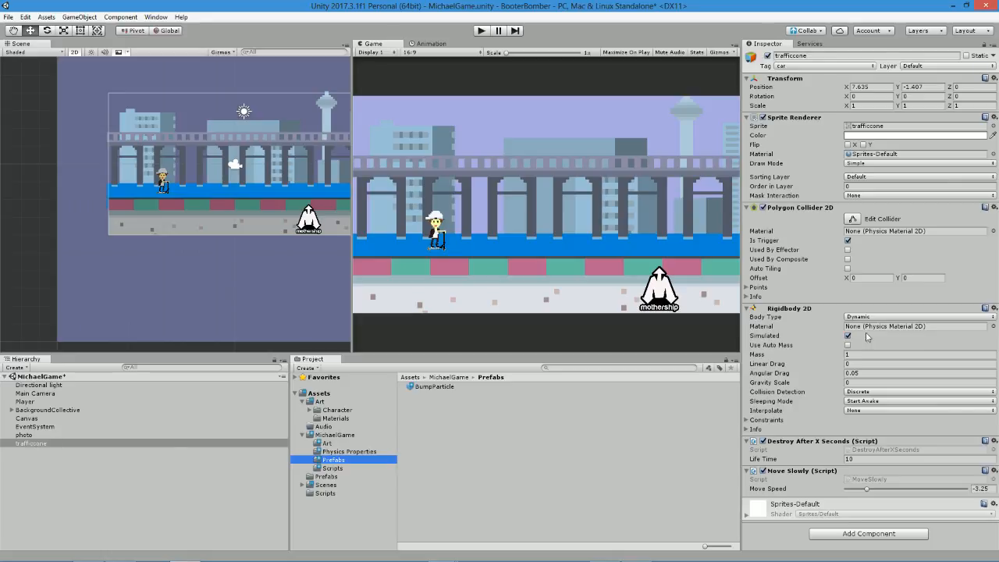
{"action": "left_click_drag", "start_coordinate": [7, 444], "coordinate": [379, 449]}
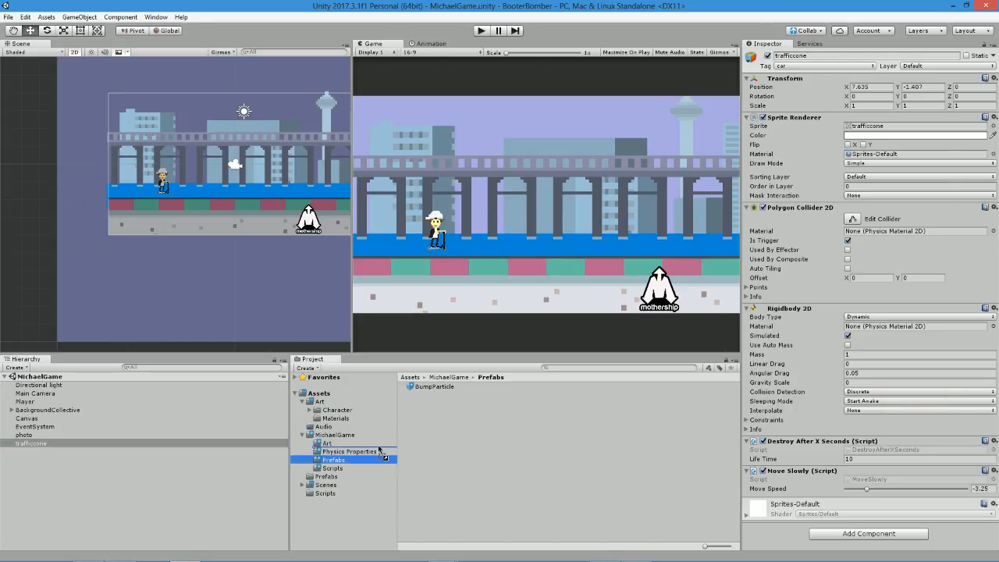
{"action": "left_click_drag", "start_coordinate": [514, 435], "coordinate": [515, 440]}
{"action": "left_click", "coordinate": [37, 448]}
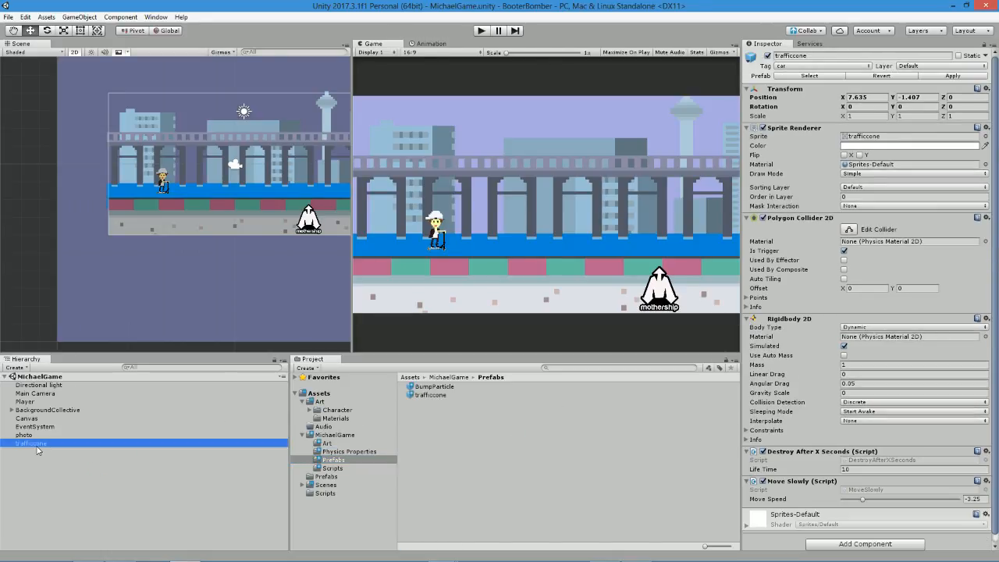
{"action": "key", "text": "Delete"}
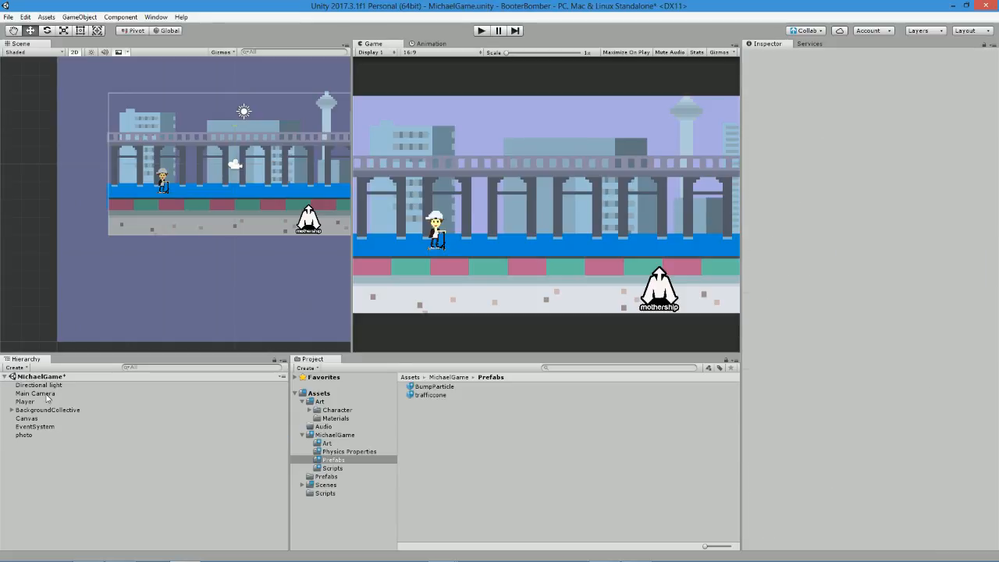
Assign the trafficcone prefab to Element 0 of the Main Camera's Spawner and set Spawn Intervals to 1.
{"action": "left_click", "coordinate": [47, 395]}
{"action": "left_click", "coordinate": [993, 355]}
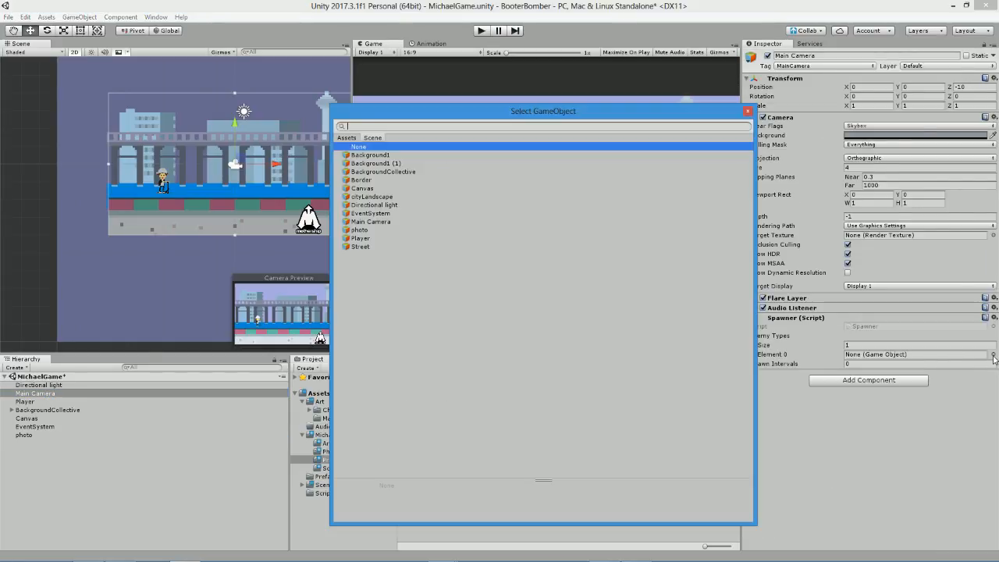
{"action": "left_click", "coordinate": [346, 139]}
{"action": "double_click", "coordinate": [583, 176]}
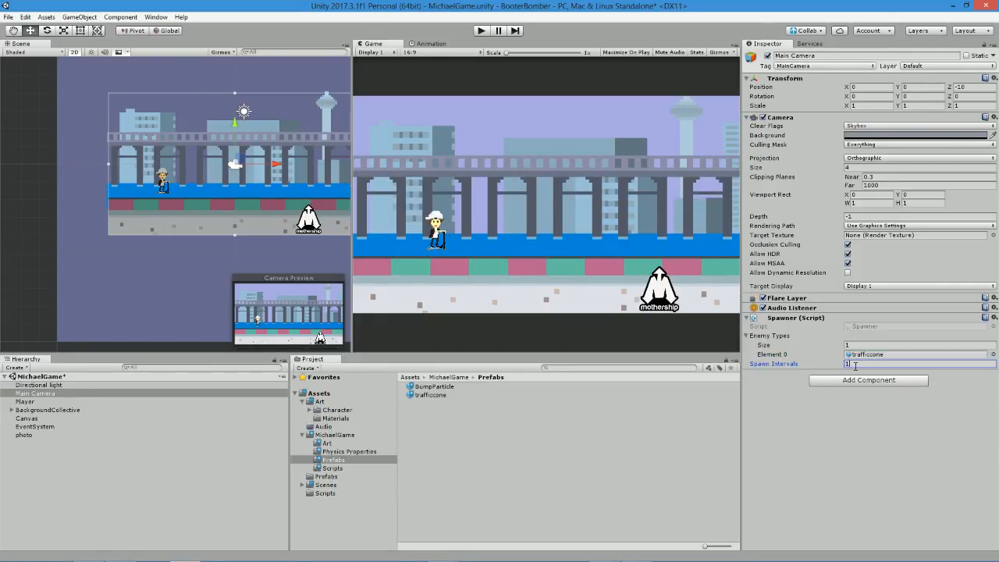
Play-test the cone spawner by making the Player jump repeatedly over the oncoming cones, and stop the game.
{"action": "left_click", "coordinate": [481, 30]}
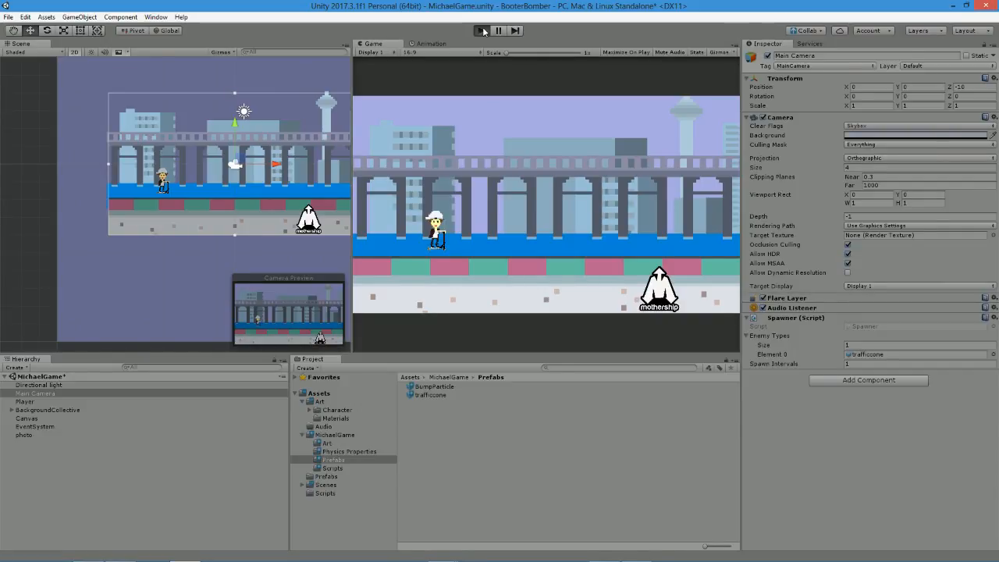
{"action": "scroll", "coordinate": [203, 143], "scroll_direction": "down", "scroll_amount": 4}
{"action": "middle_click_drag", "start_coordinate": [136, 162], "coordinate": [64, 178]}
{"action": "scroll", "coordinate": [69, 179], "scroll_direction": "down", "scroll_amount": 1}
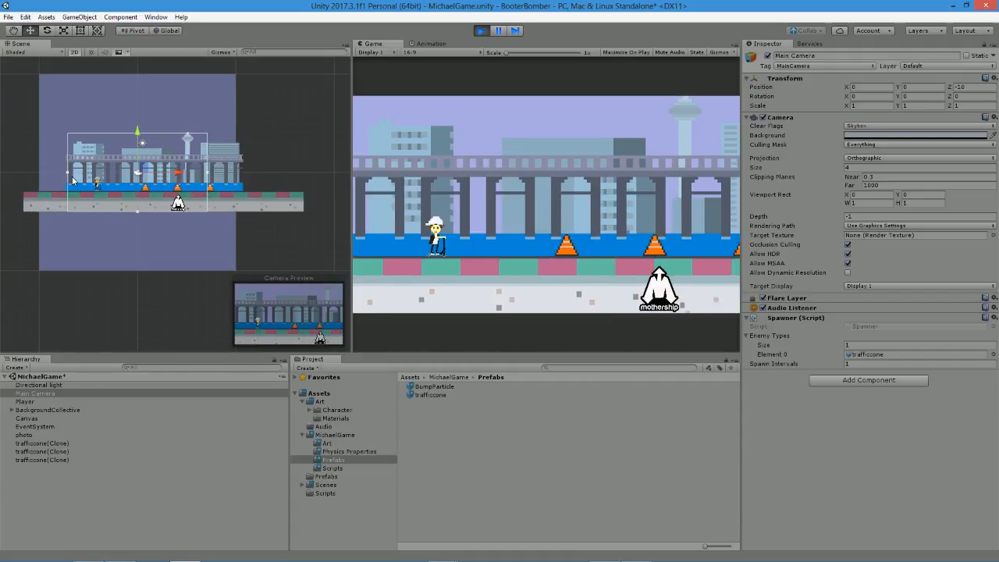
{"action": "key", "text": "space"}
{"action": "key", "text": "space"}
{"action": "key", "text": "space"}
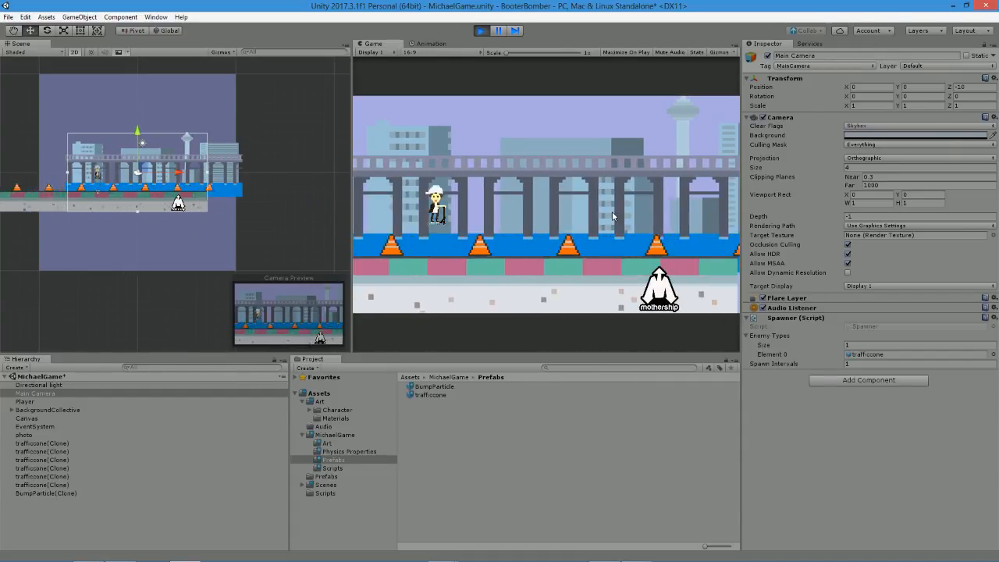
{"action": "key", "text": "space"}
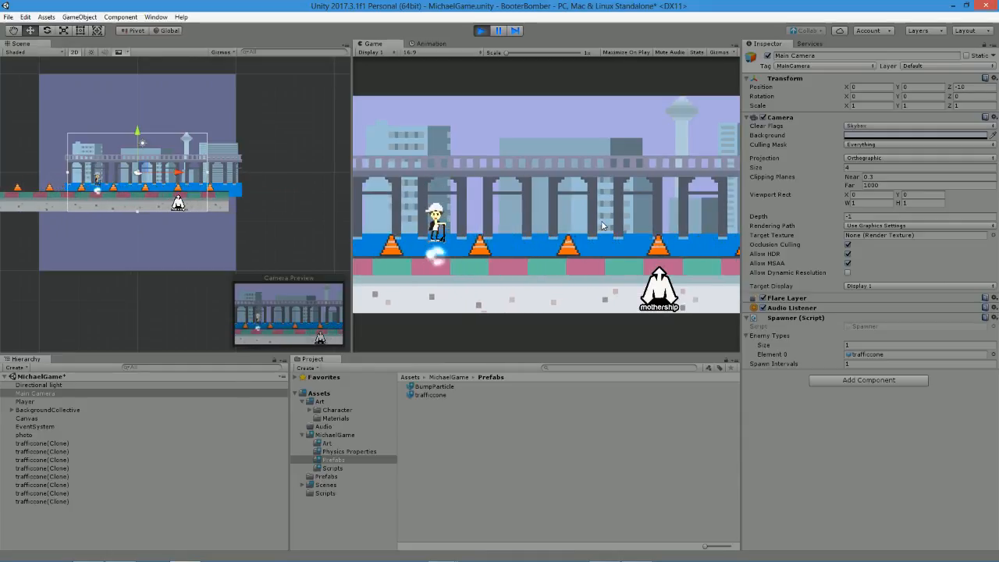
{"action": "key", "text": "space"}
{"action": "key", "text": "space"}
{"action": "key", "text": "space"}
{"action": "key", "text": "space"}
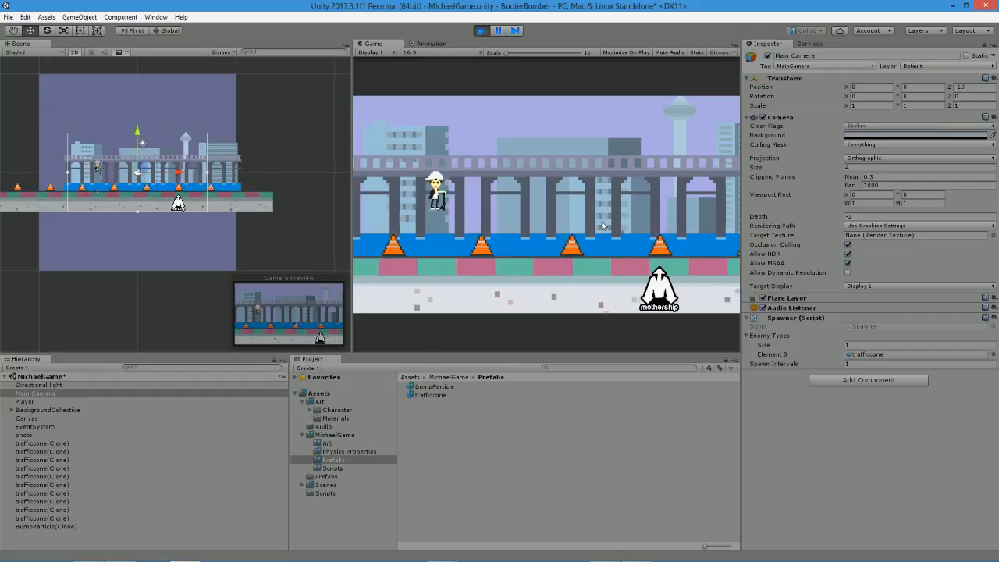
{"action": "key", "text": "space"}
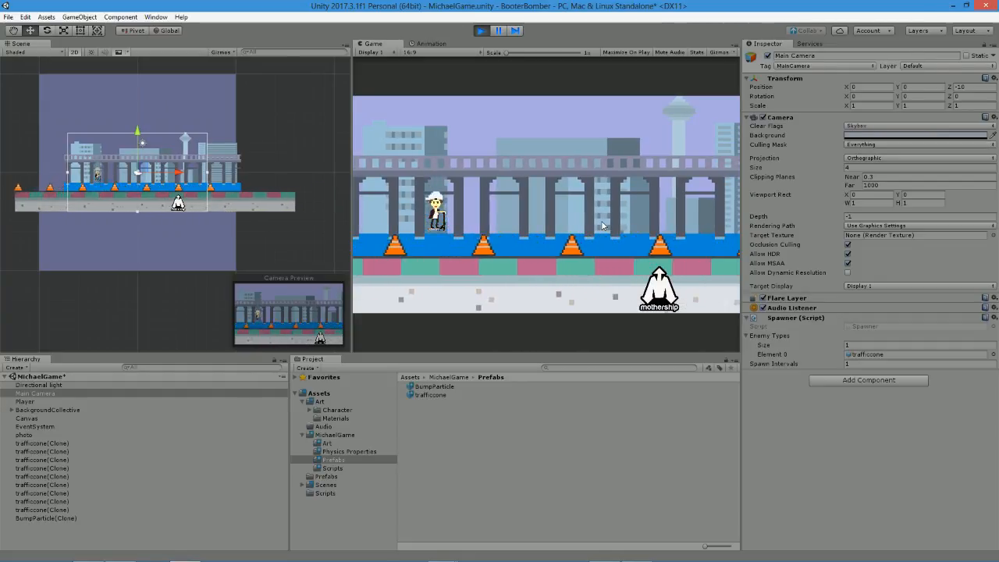
{"action": "key", "text": "space"}
{"action": "key", "text": "space"}
{"action": "key", "text": "space"}
{"action": "key", "text": "space"}
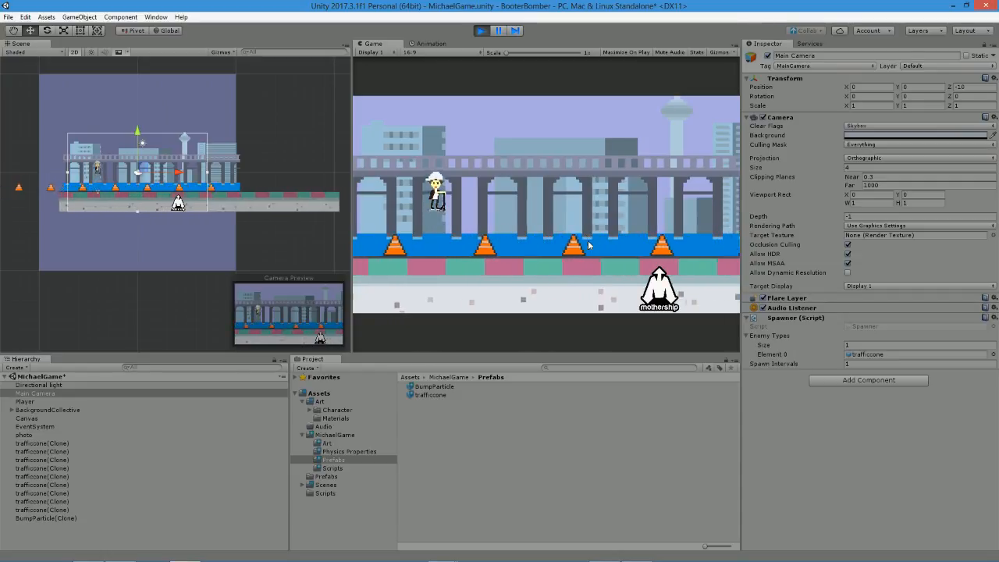
{"action": "key", "text": "space"}
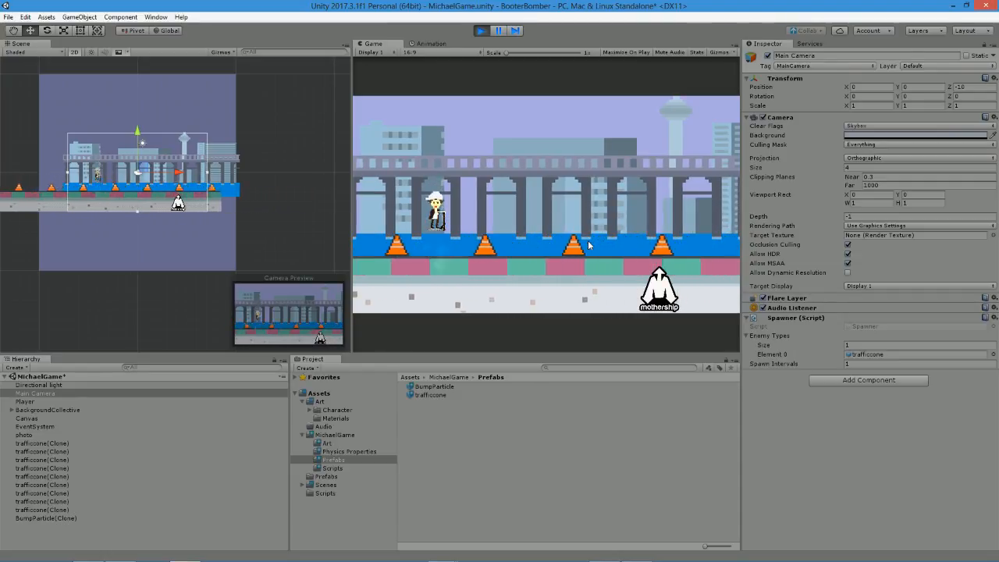
{"action": "key", "text": "space"}
{"action": "key", "text": "space"}
{"action": "key", "text": "space"}
{"action": "key", "text": "space"}
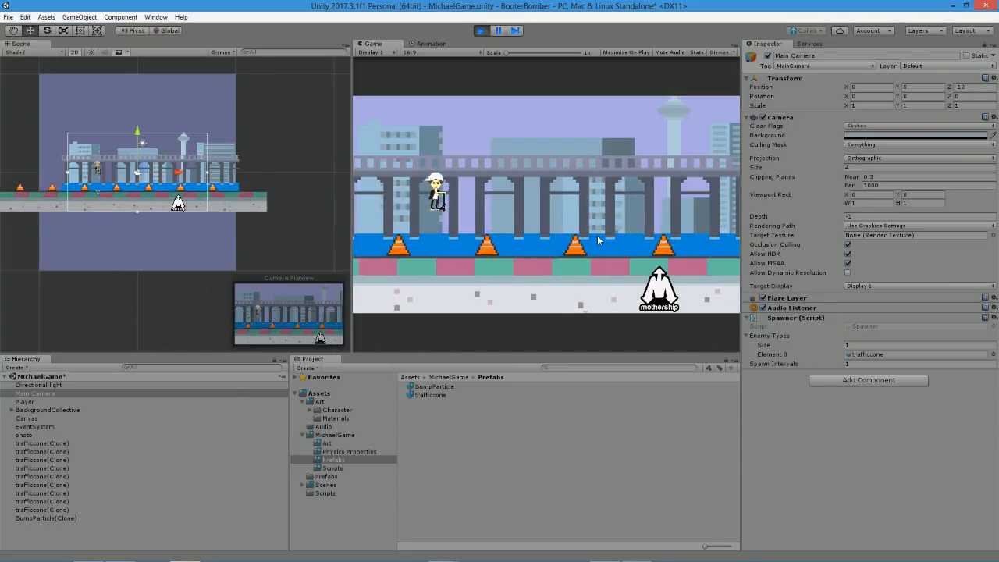
{"action": "key", "text": "space"}
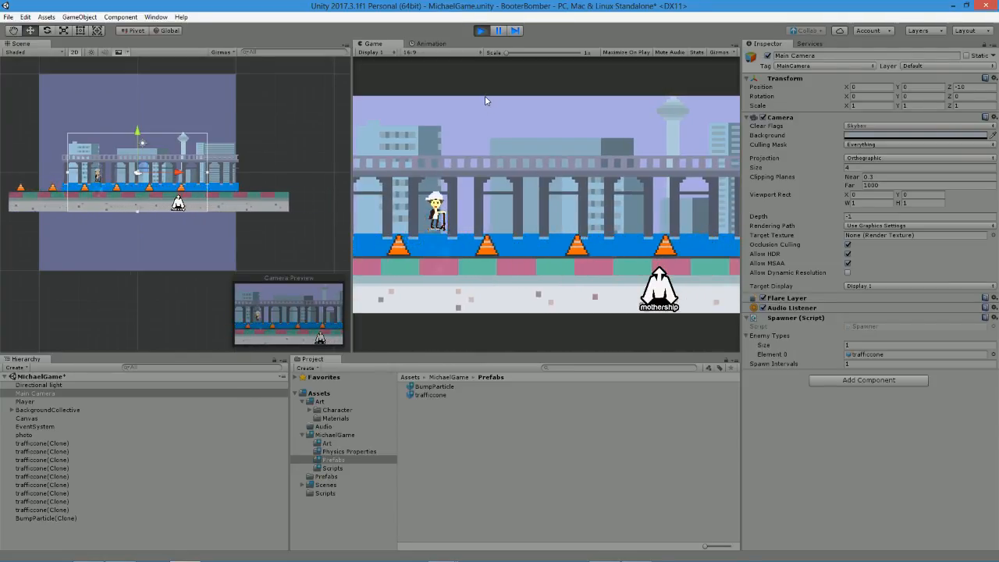
{"action": "key", "text": "space"}
{"action": "key", "text": "space"}
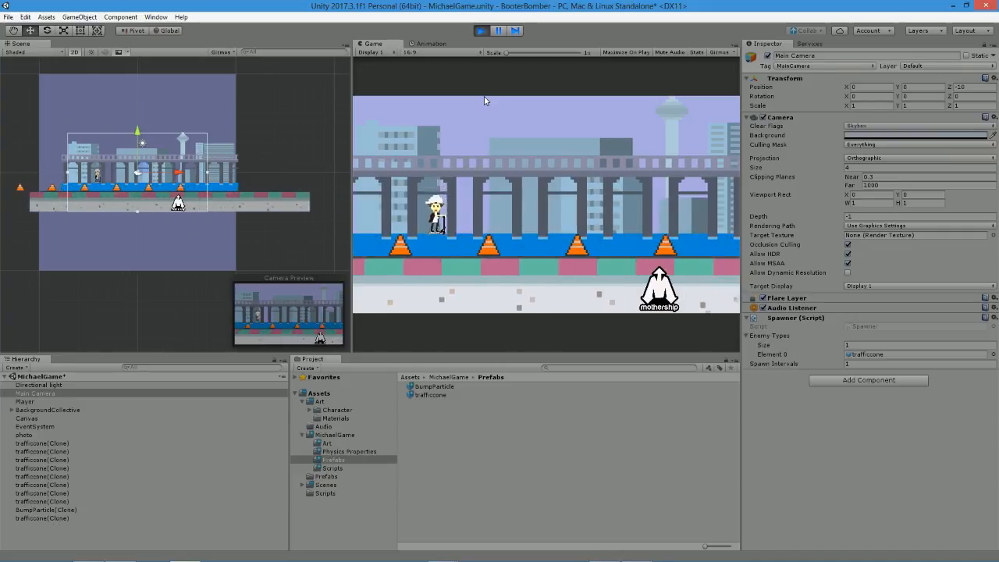
{"action": "key", "text": "space"}
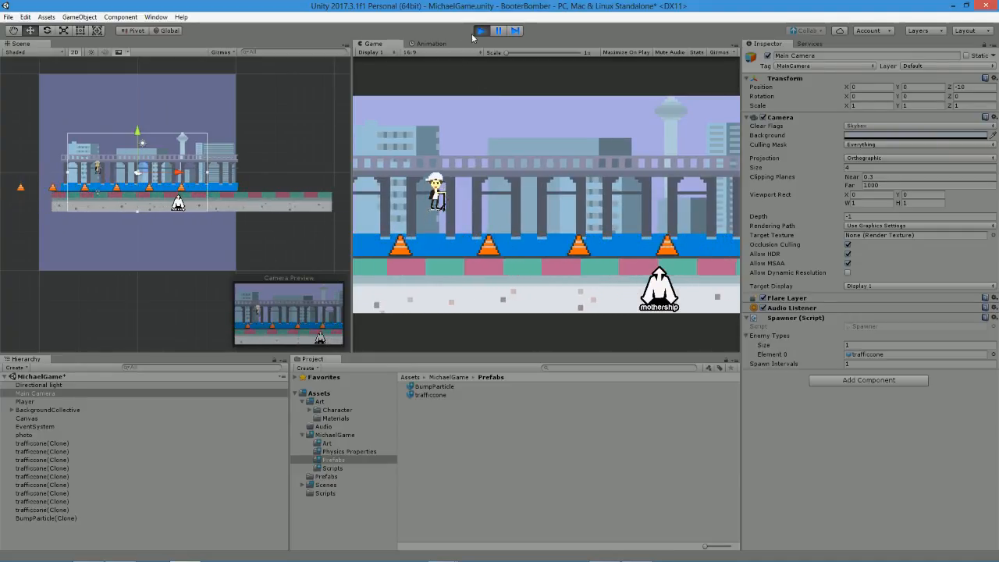
{"action": "left_click", "coordinate": [481, 32]}
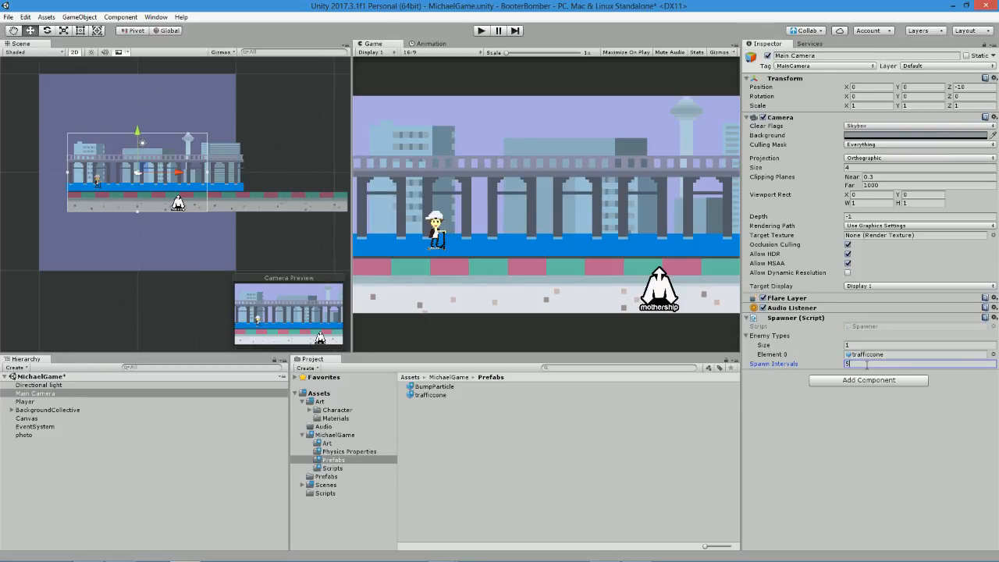
Set the Spawner's Spawn Intervals to 5, save the scene, and play-test the wider cone spacing.
{"action": "key", "text": "ctrl+s"}
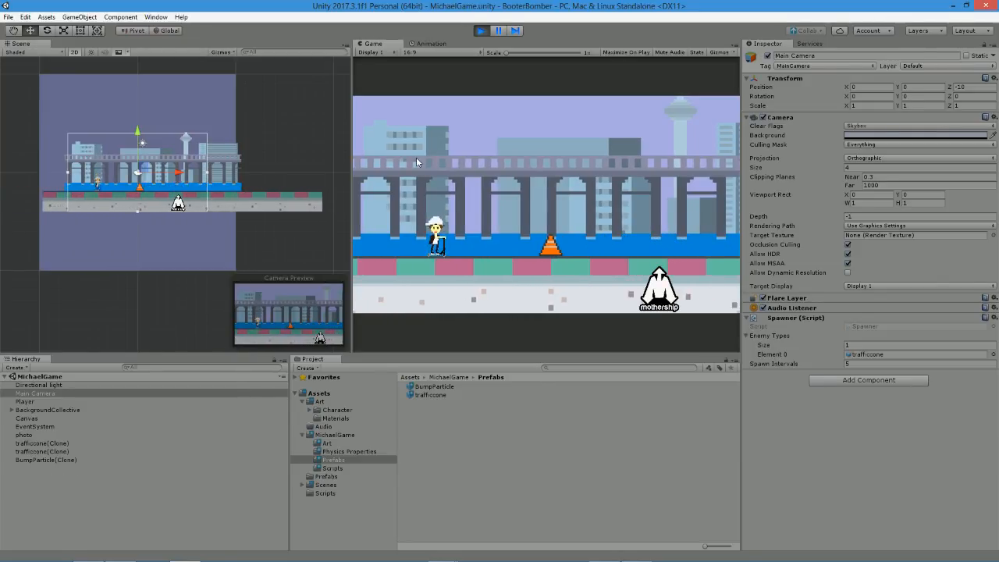
{"action": "left_click", "coordinate": [481, 31]}
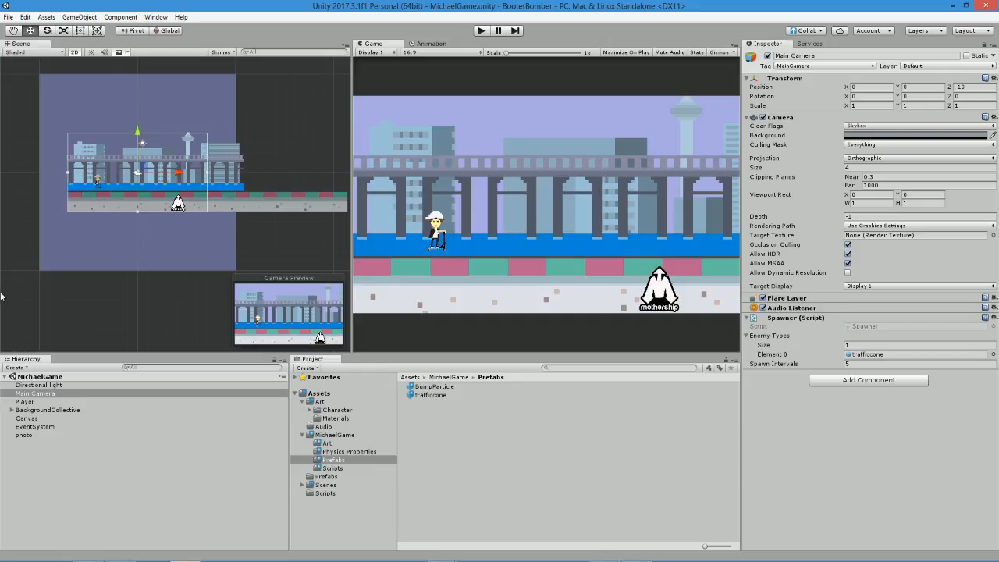
{"action": "left_click", "coordinate": [25, 434]}
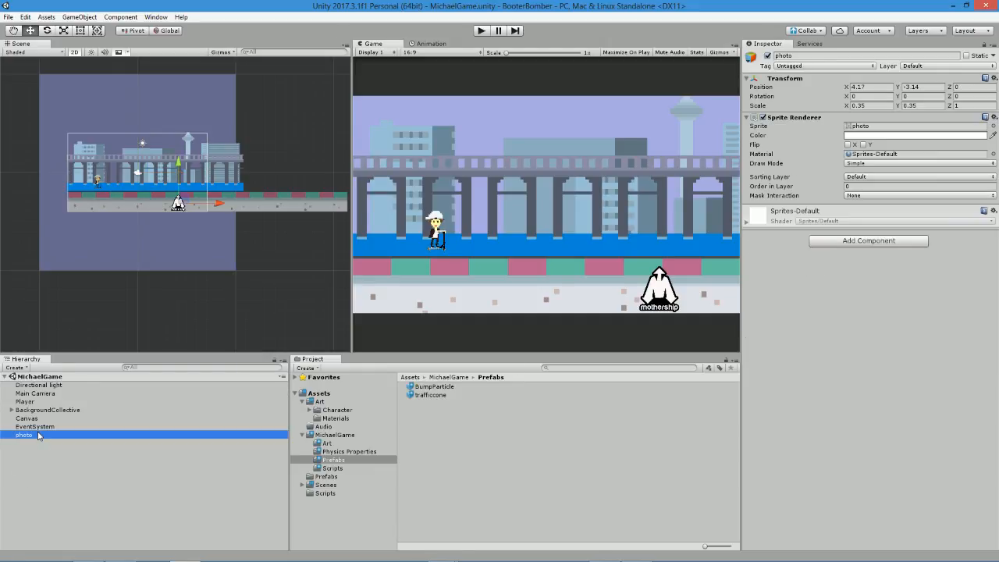
{"action": "left_click", "coordinate": [39, 426]}
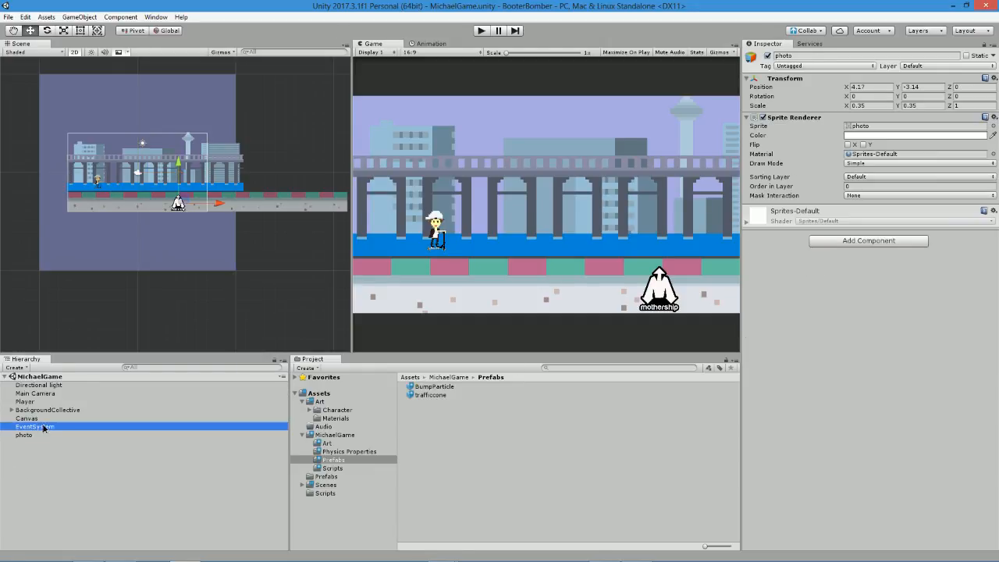
{"action": "left_click", "coordinate": [41, 411]}
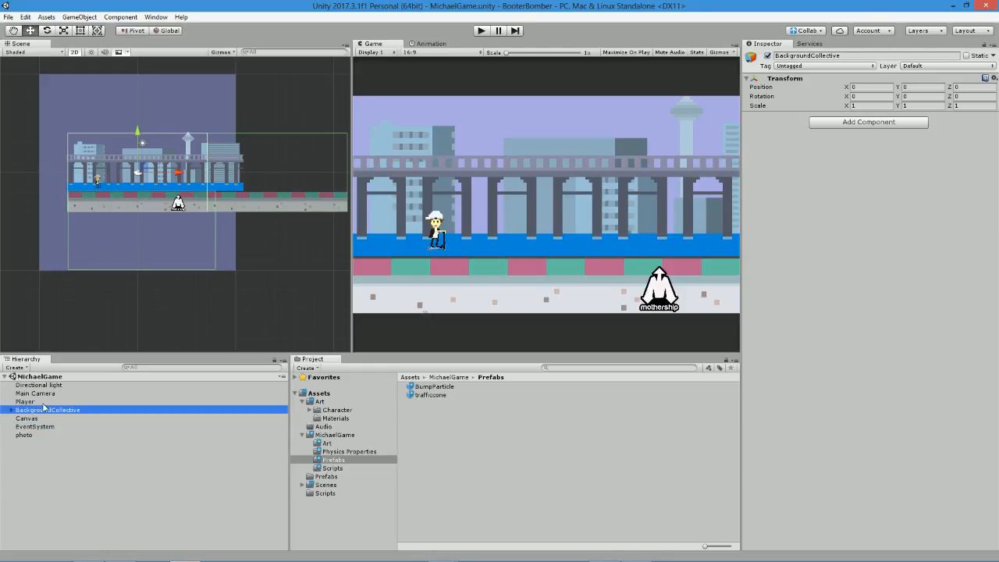
{"action": "double_click", "coordinate": [47, 419]}
{"action": "left_click", "coordinate": [47, 411]}
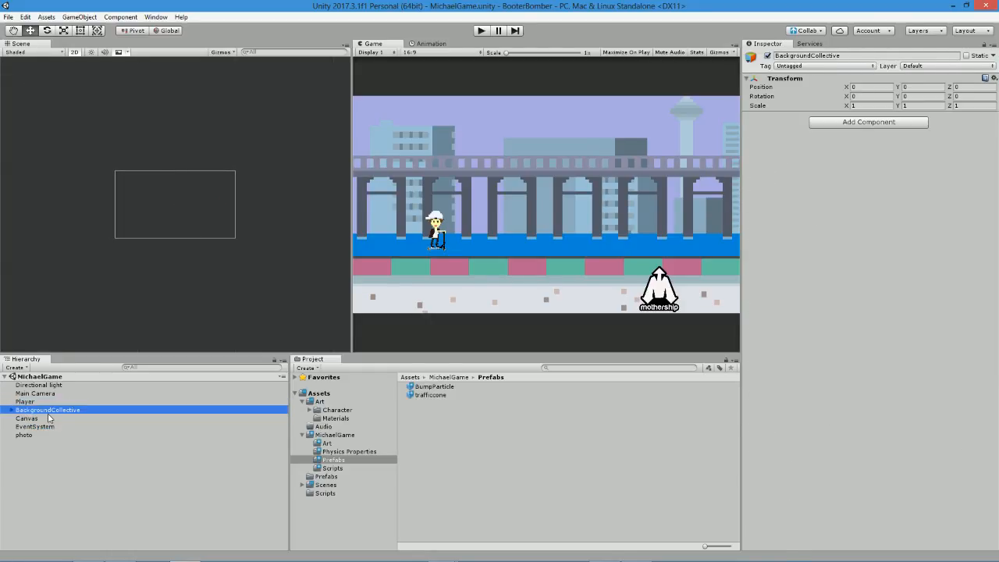
Try setting the trafficcone prefab's Move Speed to -6, play-test the cone movement, and stop the game.
{"action": "left_click", "coordinate": [49, 419]}
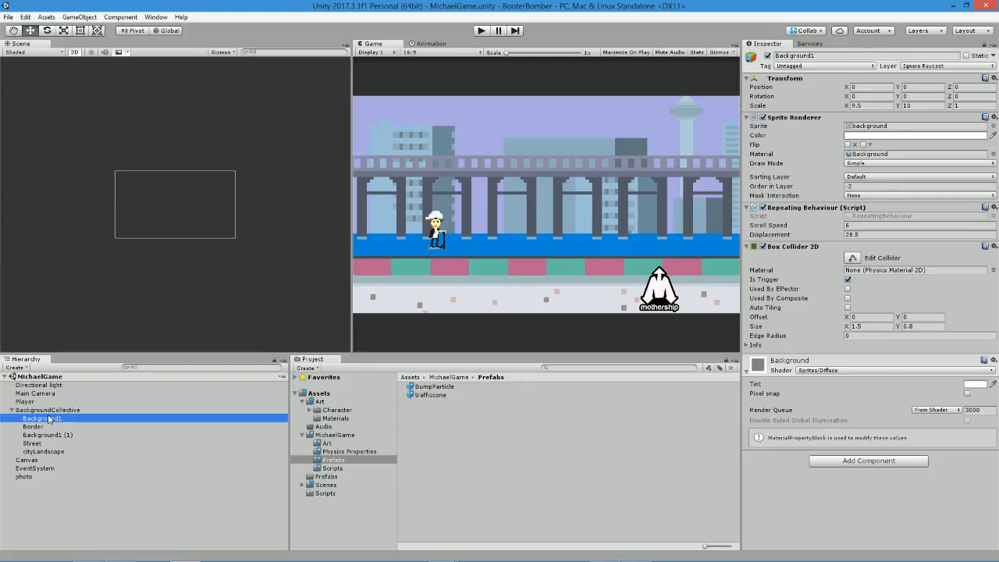
{"action": "double_click", "coordinate": [38, 468]}
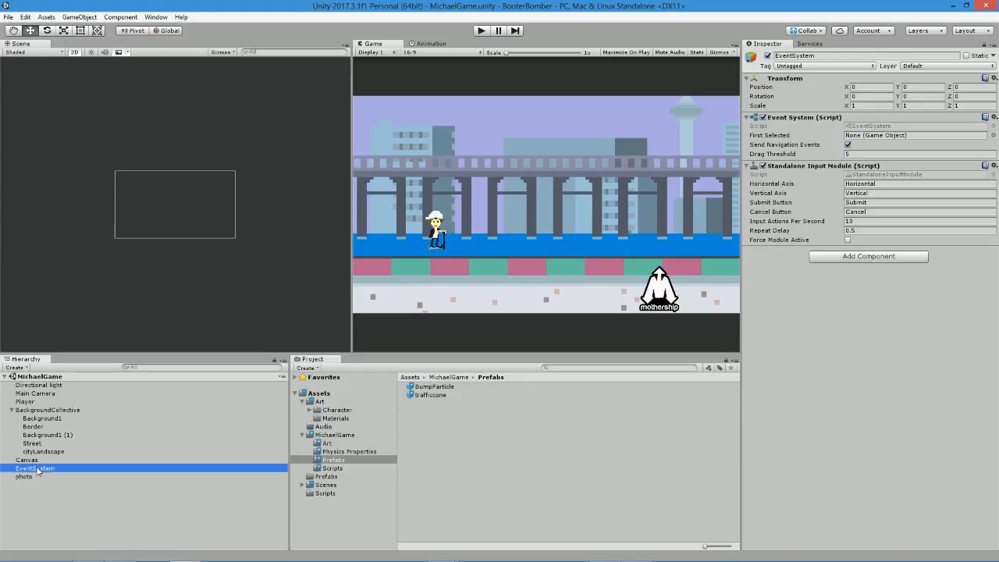
{"action": "left_click", "coordinate": [429, 396]}
{"action": "scroll", "coordinate": [866, 409], "scroll_direction": "down", "scroll_amount": 3}
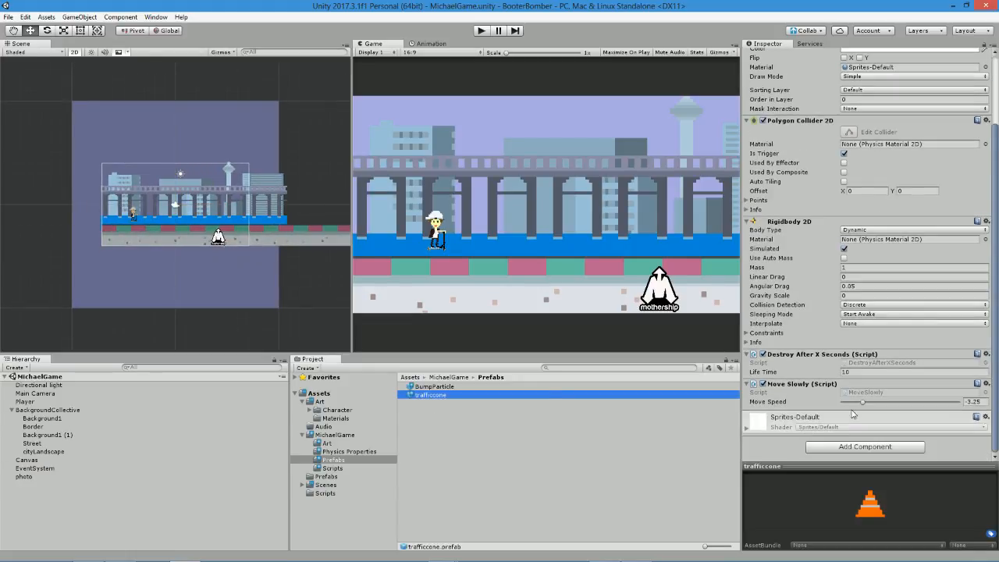
{"action": "left_click", "coordinate": [982, 401]}
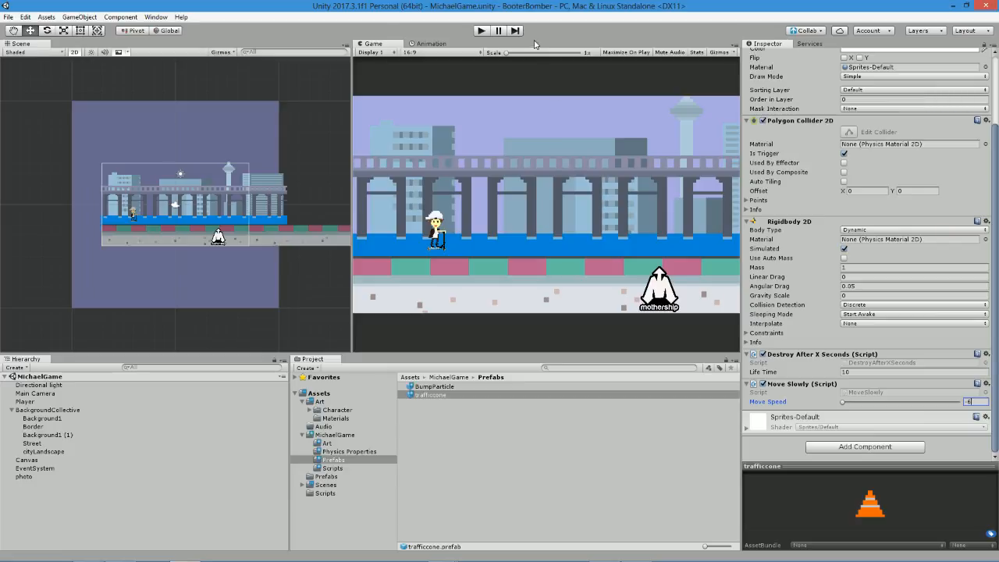
{"action": "left_click", "coordinate": [485, 30]}
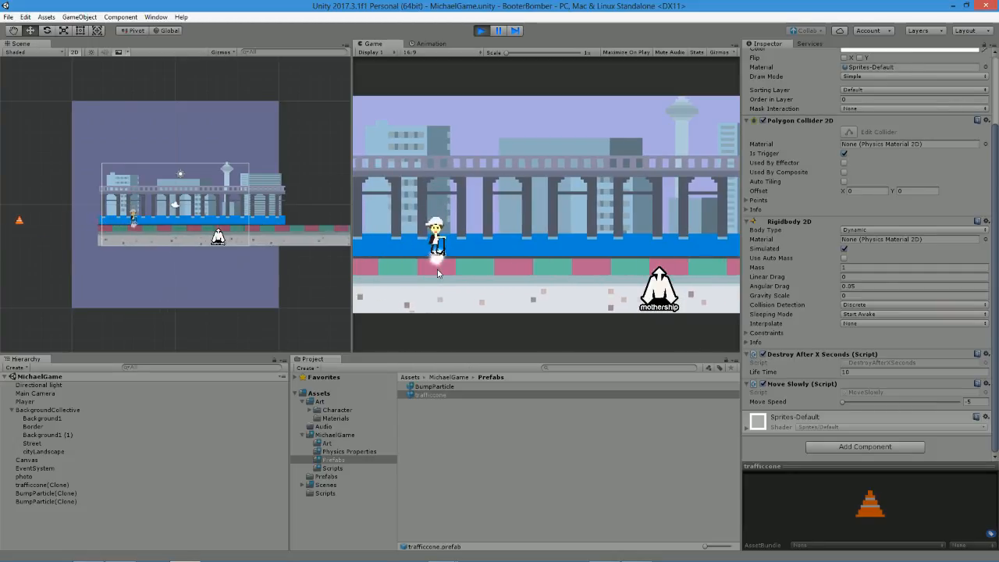
{"action": "left_click", "coordinate": [482, 30]}
Check the movement settings of cityLandscape and trafficcone, and set the Main Camera Spawner's Spawn Intervals to 1.
{"action": "left_click", "coordinate": [47, 452]}
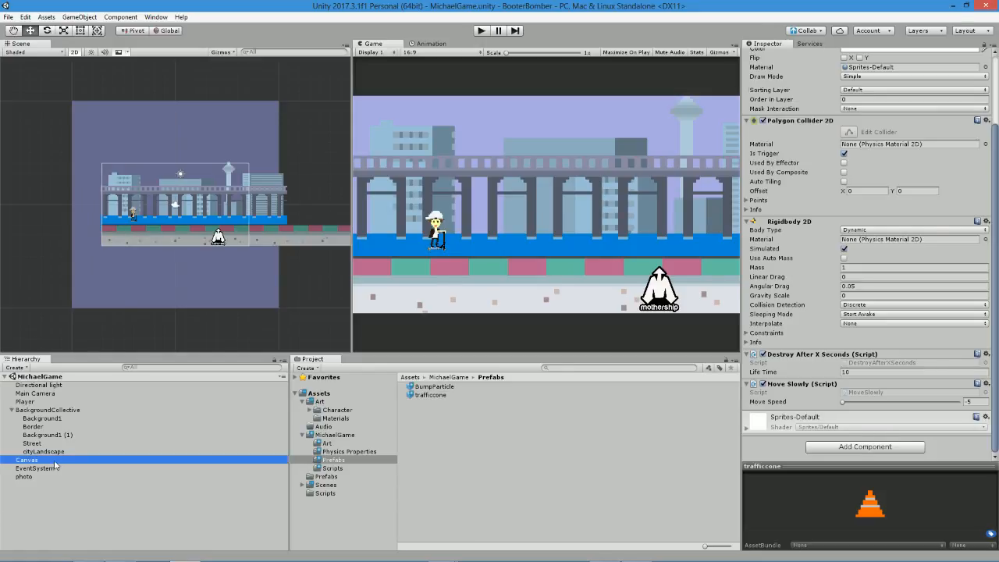
{"action": "left_click", "coordinate": [49, 444]}
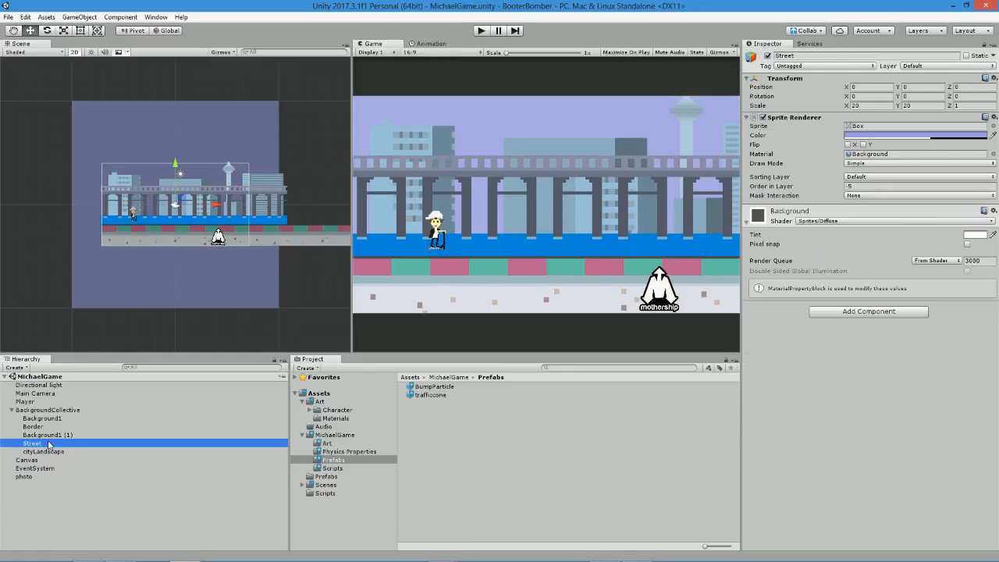
{"action": "left_click", "coordinate": [56, 468]}
{"action": "left_click", "coordinate": [52, 452]}
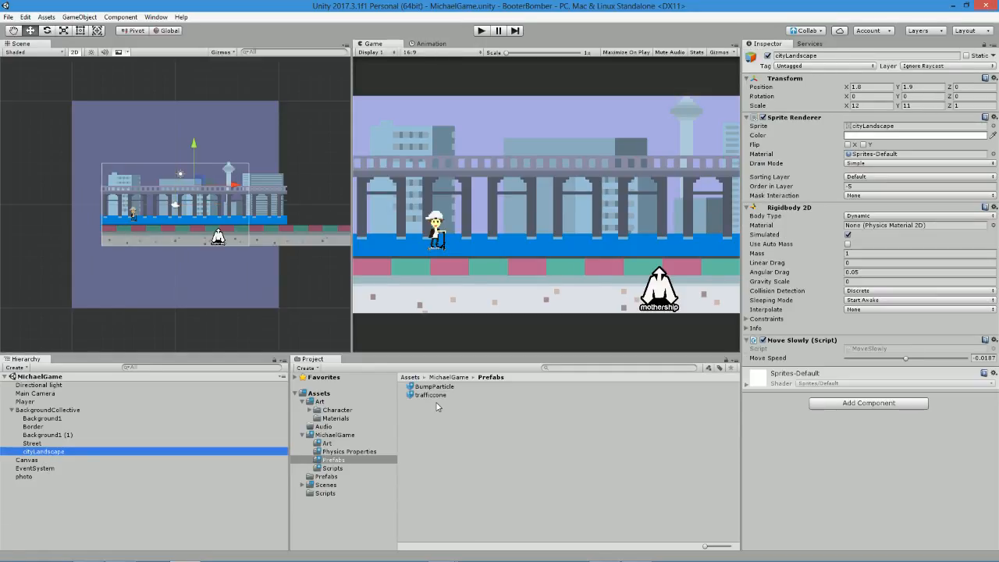
{"action": "left_click", "coordinate": [432, 396]}
{"action": "scroll", "coordinate": [921, 285], "scroll_direction": "down", "scroll_amount": 3}
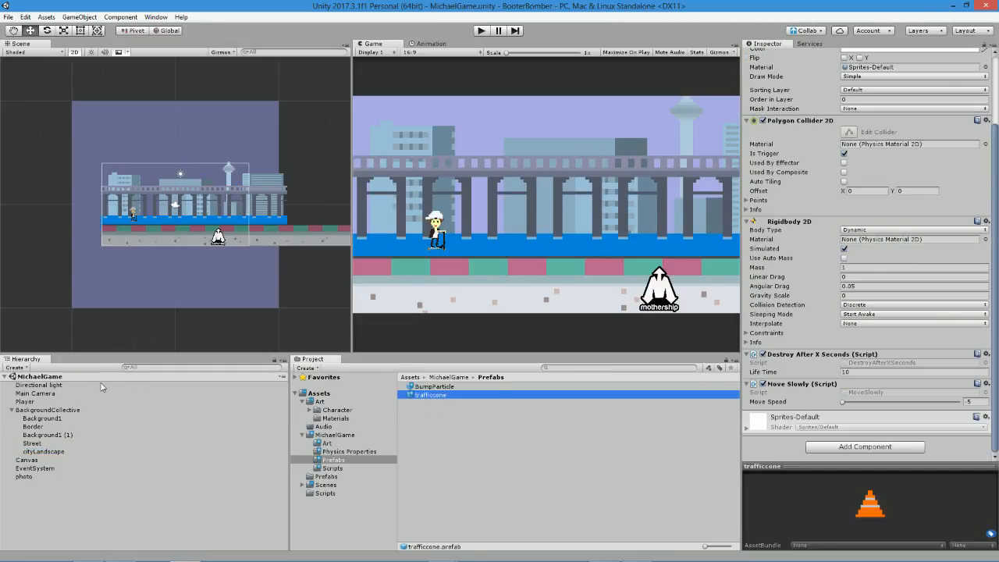
{"action": "left_click", "coordinate": [81, 394]}
{"action": "left_click", "coordinate": [857, 364]}
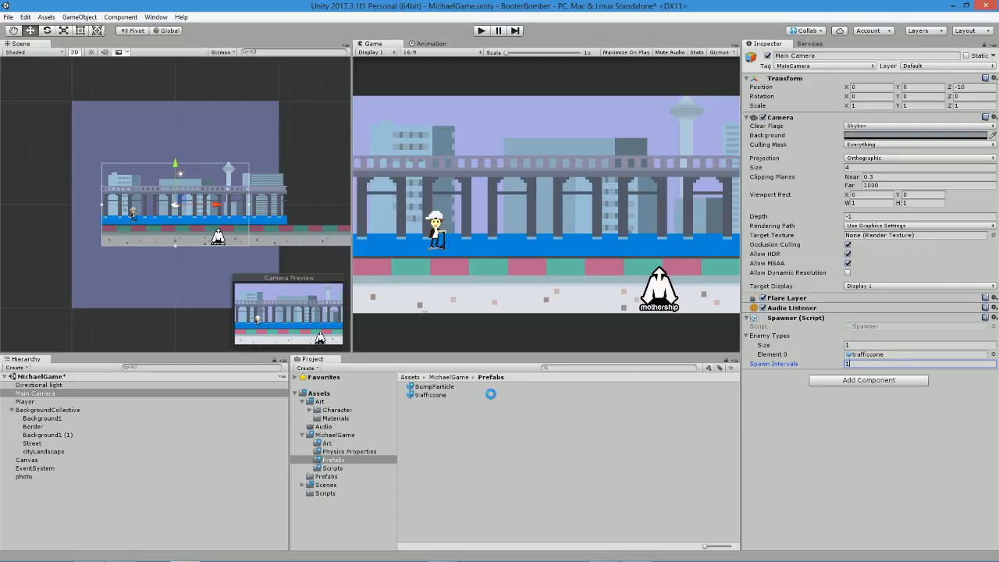
Open the MoveSlowly script used by trafficcone, change the moveSpeed Range to (-15, 15), and return to Unity.
{"action": "left_click", "coordinate": [430, 396]}
{"action": "scroll", "coordinate": [948, 426], "scroll_direction": "down", "scroll_amount": 3}
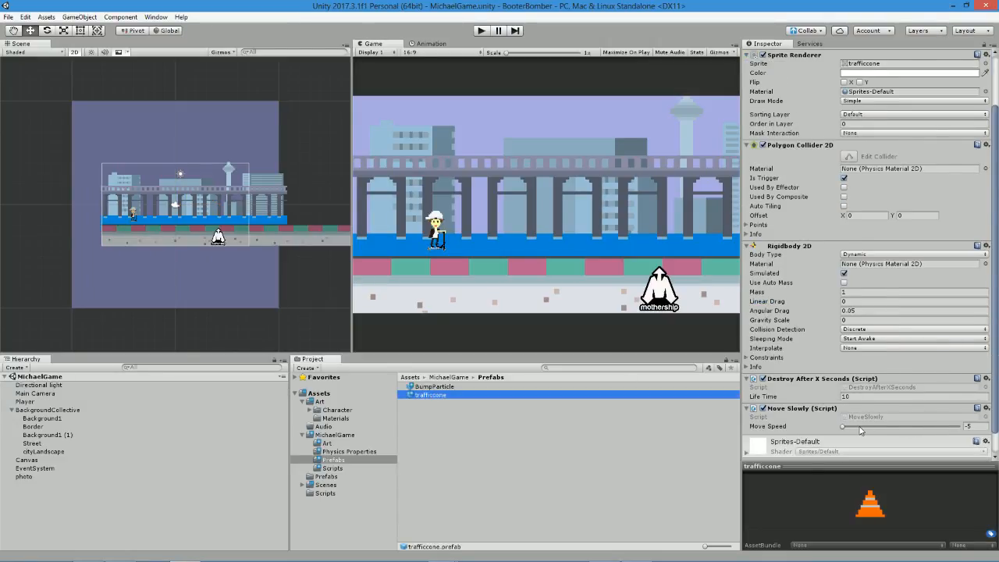
{"action": "left_click", "coordinate": [842, 427]}
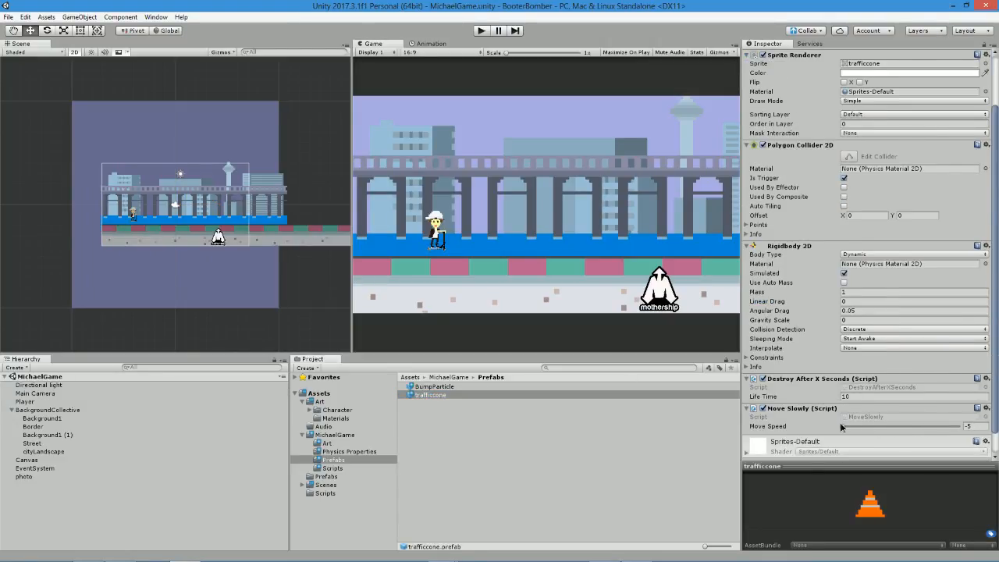
{"action": "left_click", "coordinate": [871, 417]}
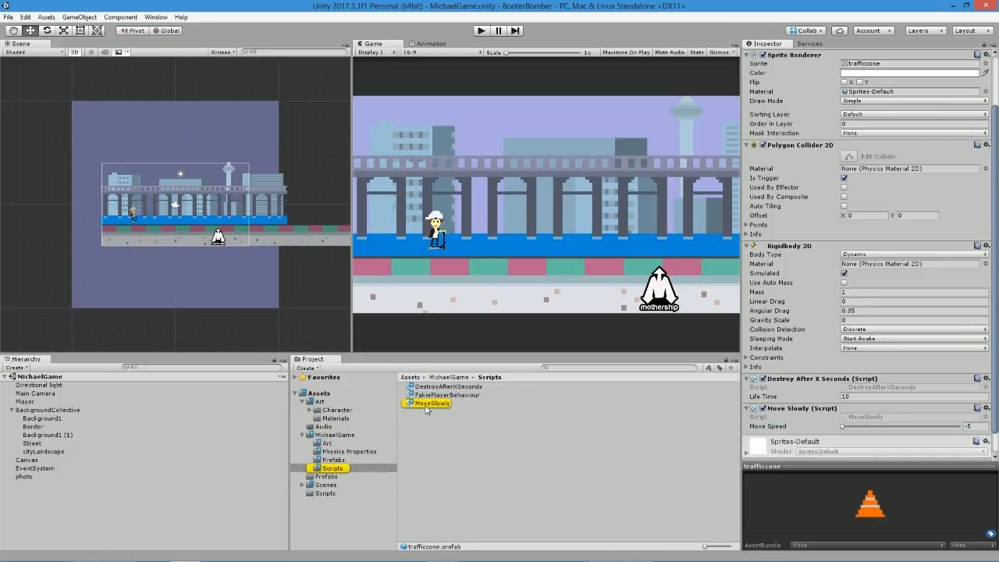
{"action": "left_click", "coordinate": [426, 405]}
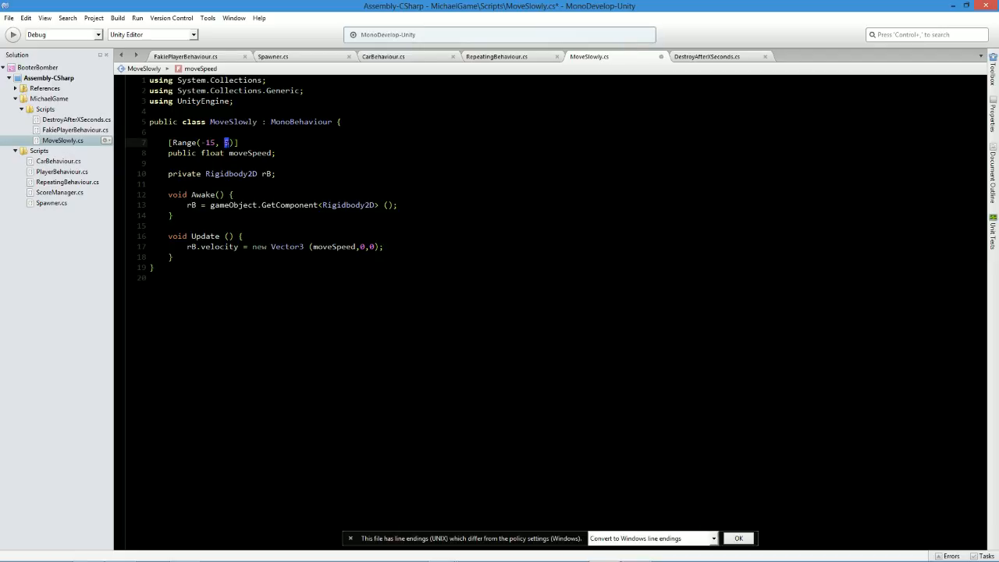
{"action": "key", "text": "alt+Tab"}
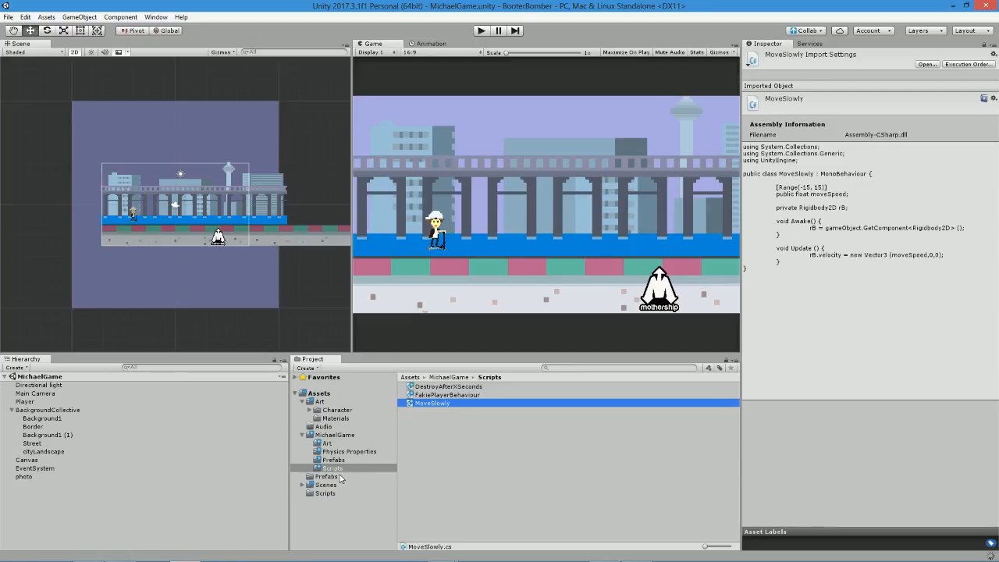
Set the Move Speed of the trafficcone prefab in MichaelGame's Prefabs folder to -6, play-test it, and stop the game.
{"action": "left_click", "coordinate": [341, 461]}
{"action": "left_click", "coordinate": [430, 395]}
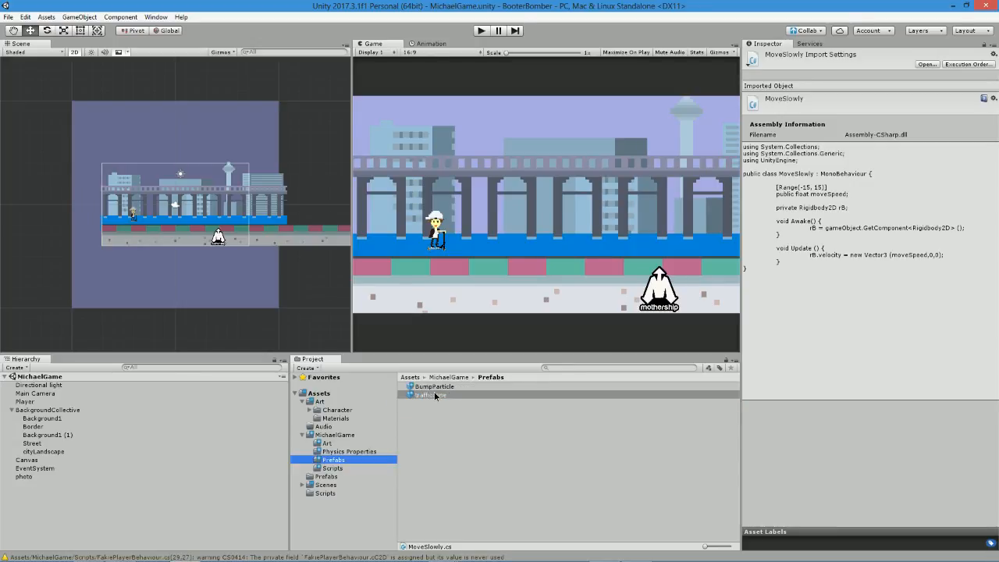
{"action": "scroll", "coordinate": [879, 406], "scroll_direction": "down", "scroll_amount": 3}
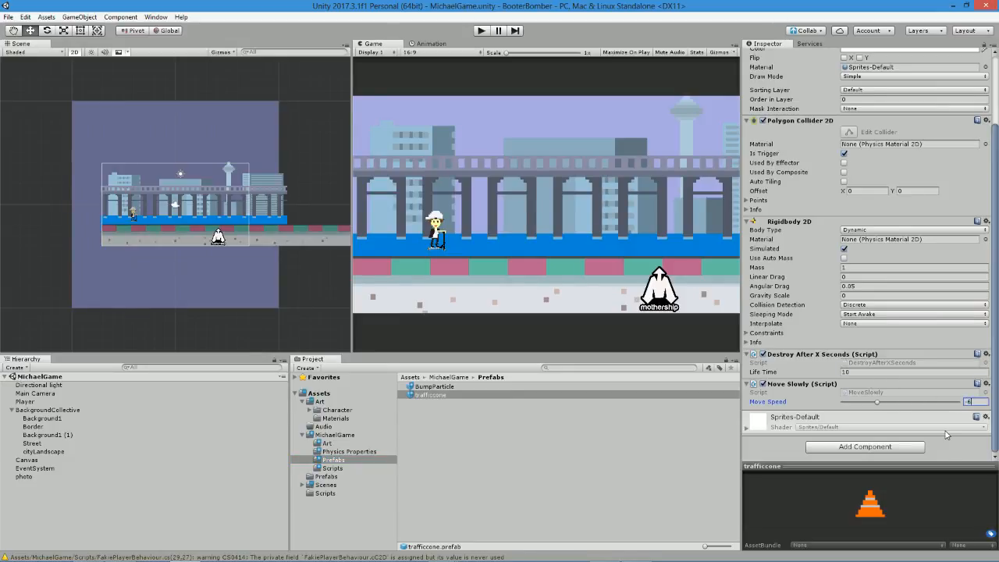
{"action": "left_click", "coordinate": [482, 31]}
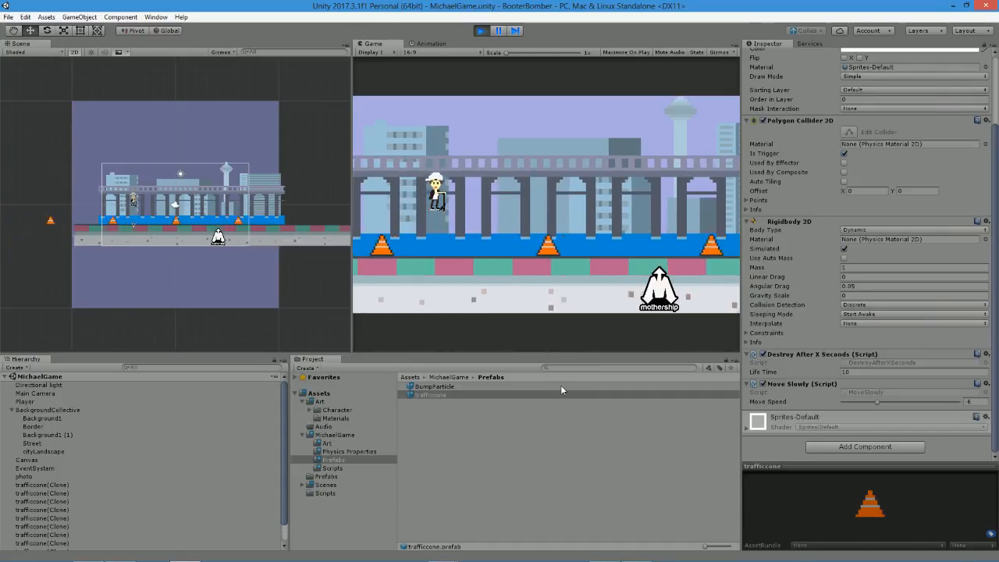
{"action": "left_click", "coordinate": [481, 30]}
Set Spawn Intervals on the Main Camera's Spawner to 3, refine it to 2.5, and save the scene.
{"action": "left_click", "coordinate": [11, 410]}
{"action": "left_click", "coordinate": [25, 402]}
{"action": "left_click", "coordinate": [35, 394]}
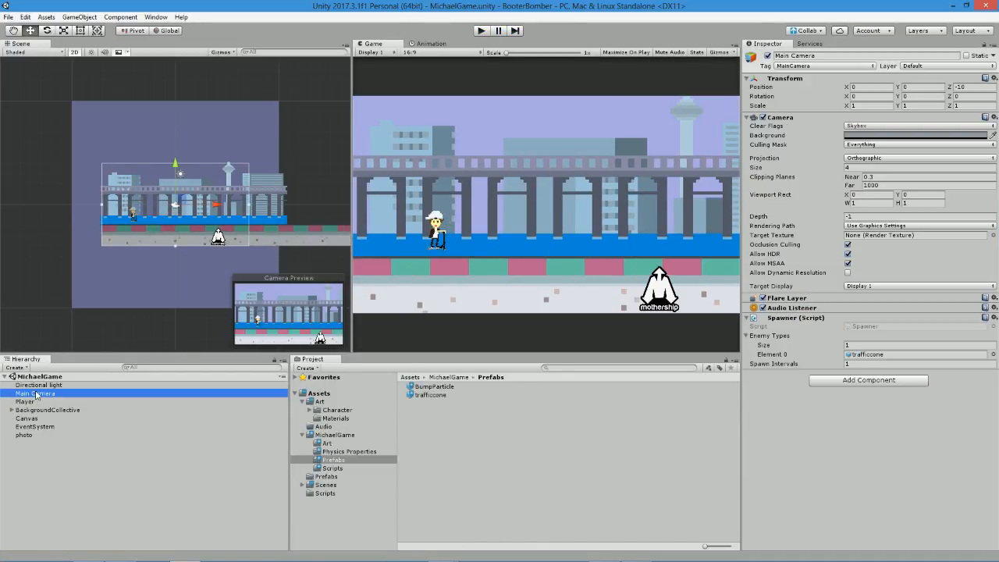
{"action": "left_click", "coordinate": [857, 364]}
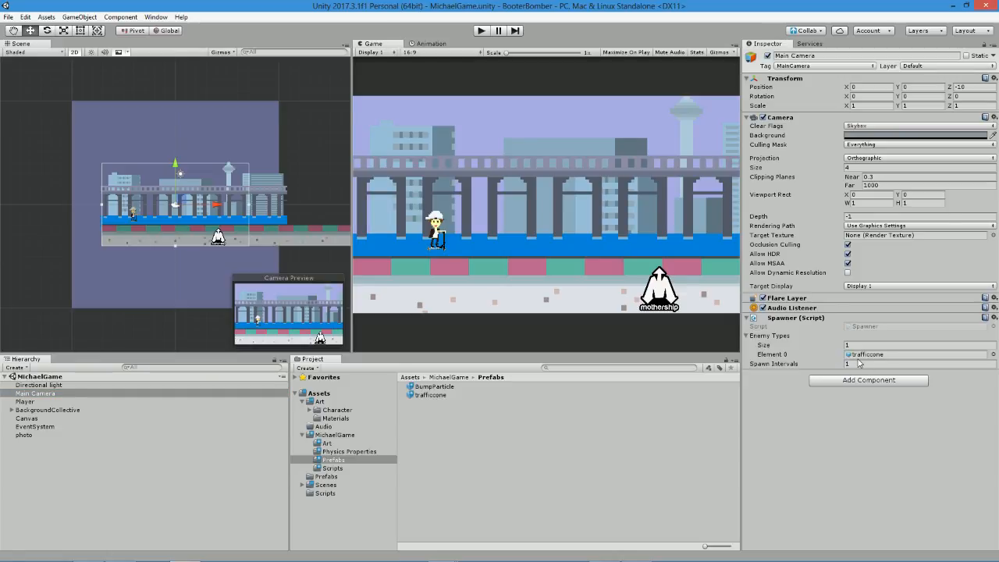
{"action": "type", "text": "3"}
{"action": "key", "text": "Return"}
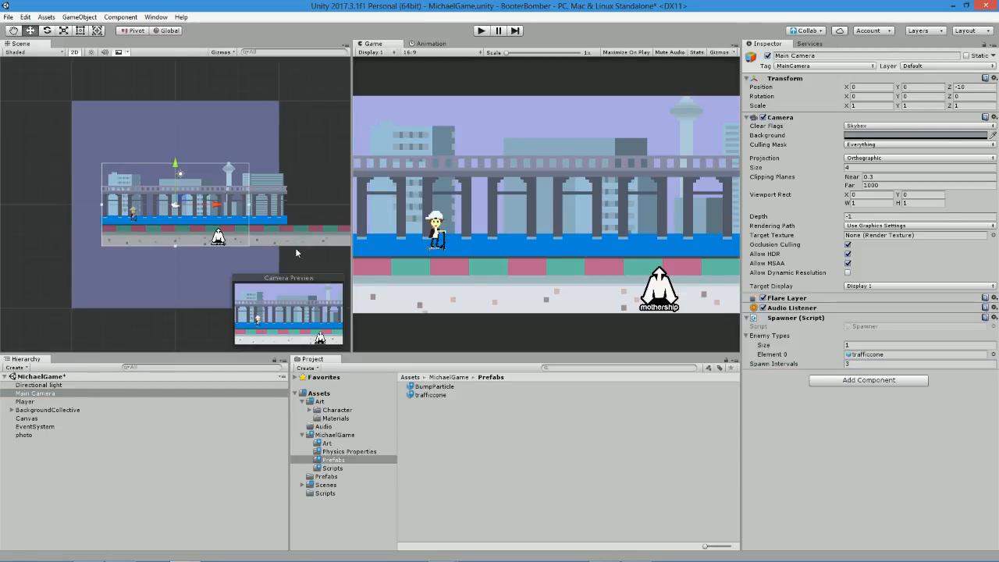
{"action": "left_click", "coordinate": [863, 364]}
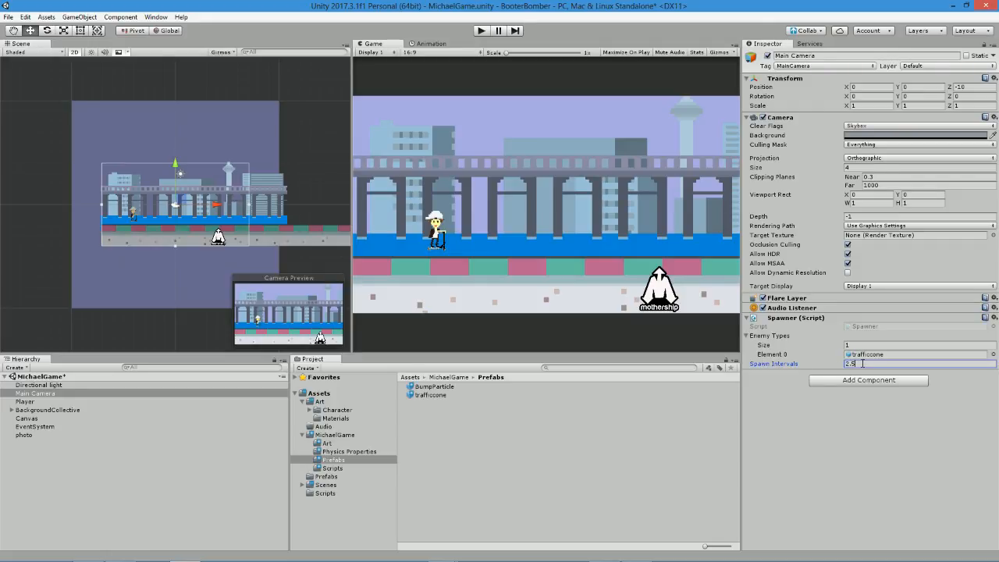
{"action": "type", "text": "2.5"}
{"action": "key", "text": "ctrl+s"}
Open the Player's FakiePlayerBehaviour script in MonoDevelop and review its jump and collision code.
{"action": "left_click", "coordinate": [27, 401]}
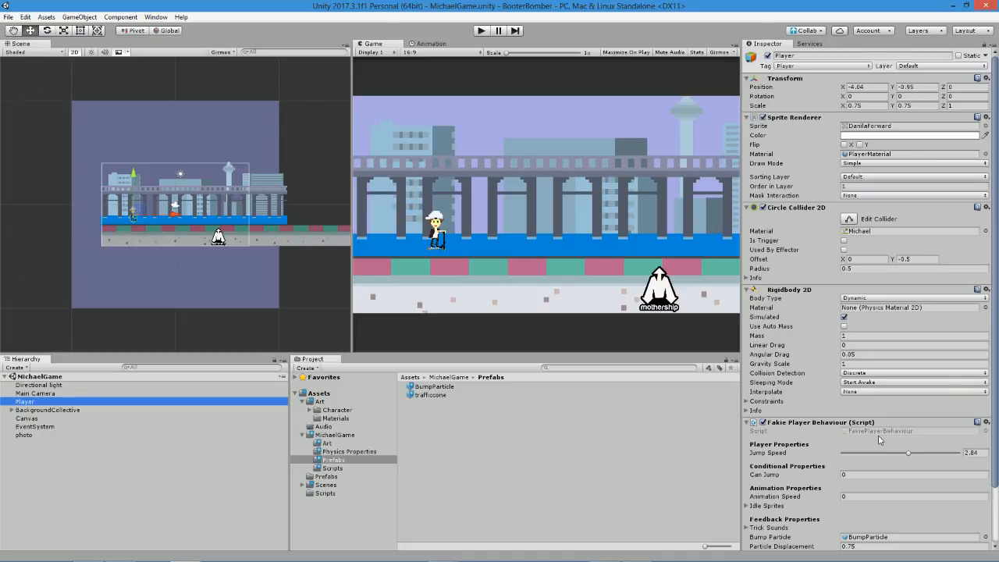
{"action": "left_click", "coordinate": [878, 433]}
{"action": "left_click", "coordinate": [448, 396]}
{"action": "double_click", "coordinate": [448, 398]}
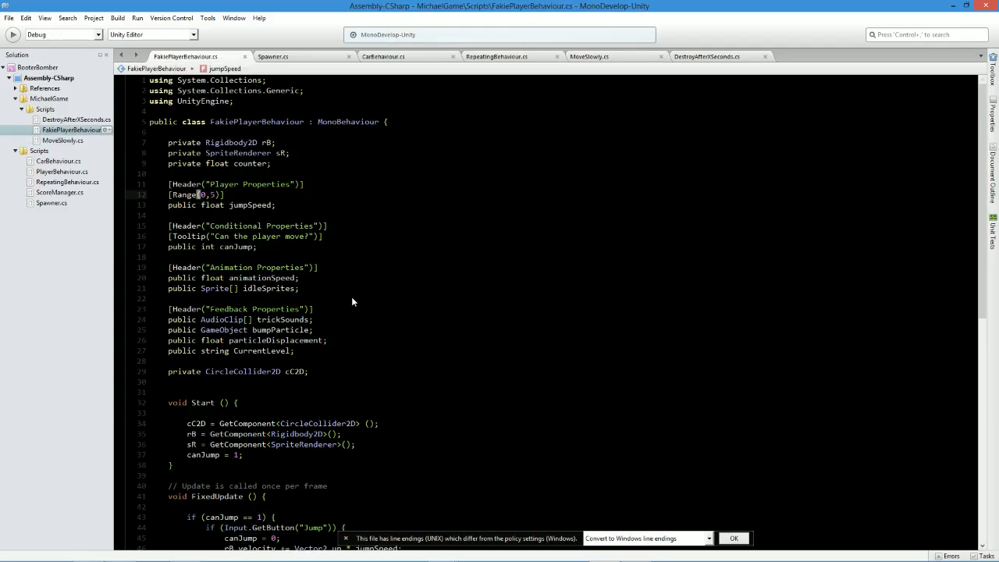
{"action": "scroll", "coordinate": [369, 297], "scroll_direction": "down", "scroll_amount": 8}
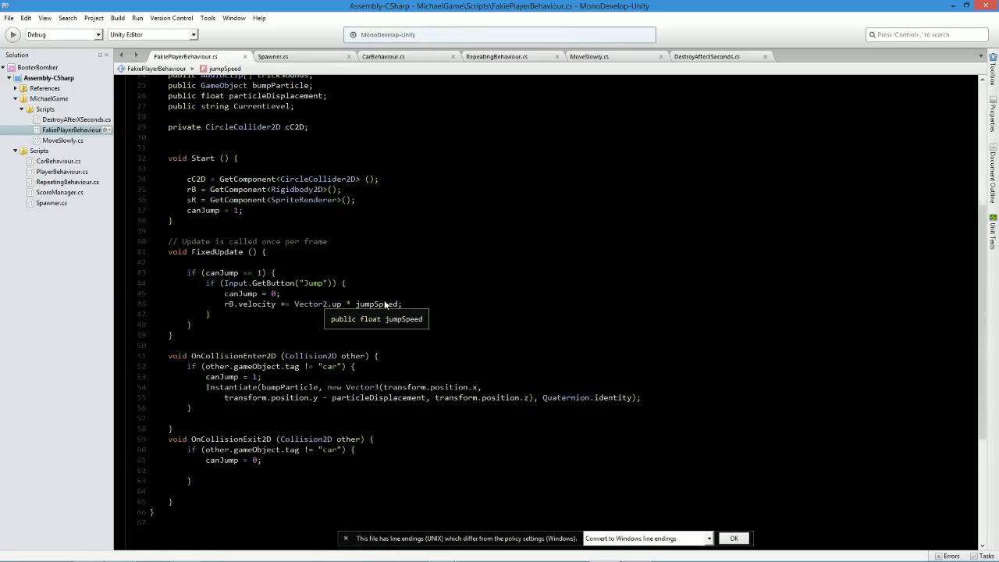
{"action": "left_click", "coordinate": [380, 303], "text": "ctrl"}
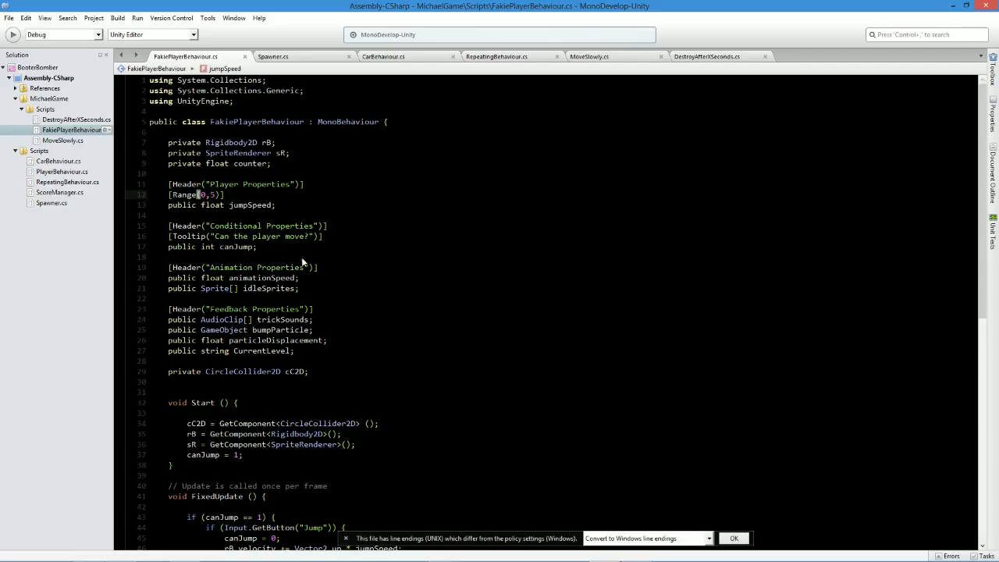
Declare a public bool isDead under the Conditional Properties header, above canJump, and save the script.
{"action": "left_click", "coordinate": [353, 227]}
{"action": "left_click", "coordinate": [354, 238]}
{"action": "key", "text": "Return"}
{"action": "type", "text": "public bool isDead;"}
{"action": "key", "text": "ctrl+s"}
Initialise isDead to false after canJump = 1 in the Start method and save the script.
{"action": "double_click", "coordinate": [231, 247]}
{"action": "key", "text": "ctrl+c"}
{"action": "left_click", "coordinate": [265, 465]}
{"action": "key", "text": "Return"}
{"action": "key", "text": "ctrl+v"}
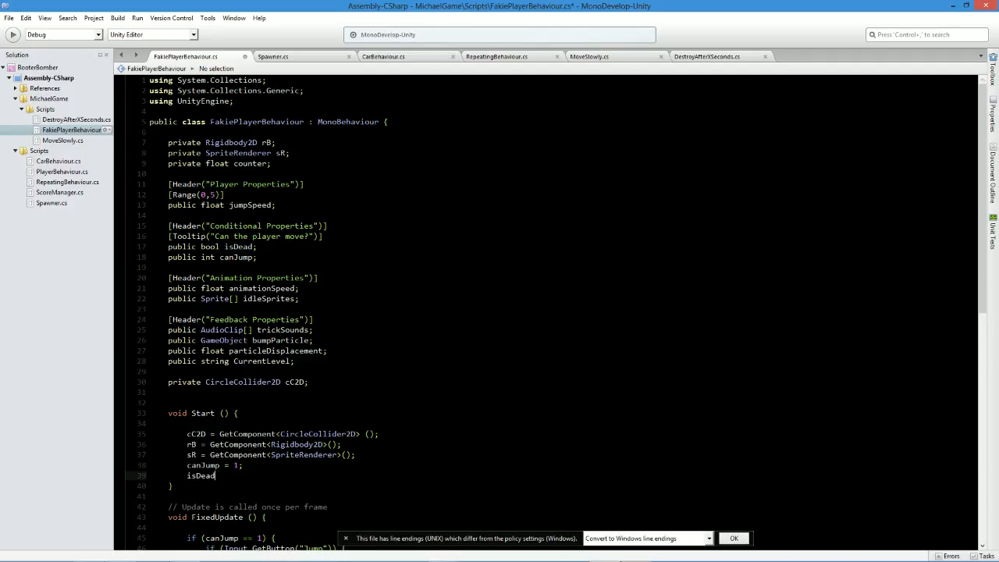
{"action": "type", "text": "= false;"}
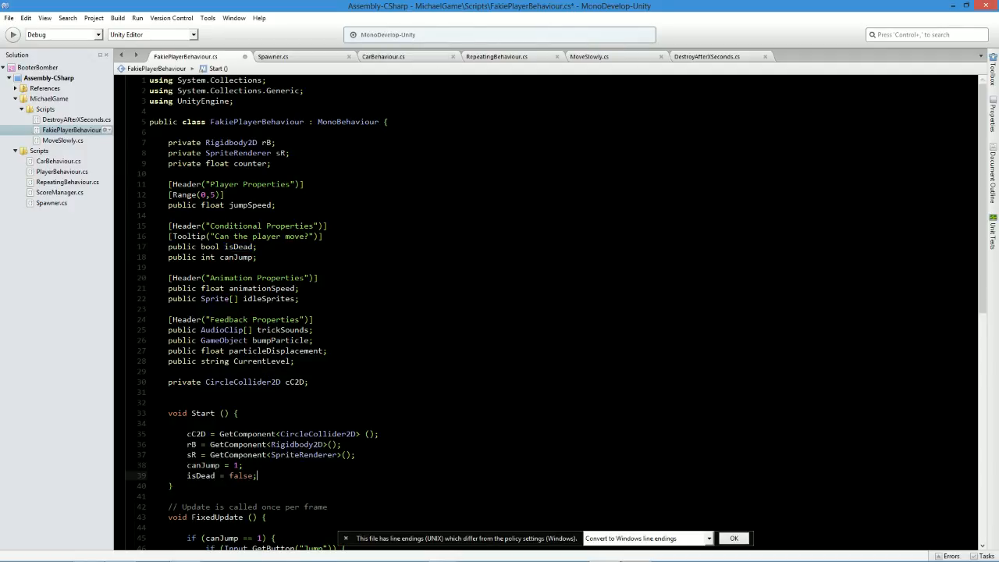
{"action": "key", "text": "ctrl+s"}
Wrap the canJump check in FixedUpdate inside an if (!isDead) block and save the script.
{"action": "scroll", "coordinate": [547, 313], "scroll_direction": "down", "scroll_amount": 6}
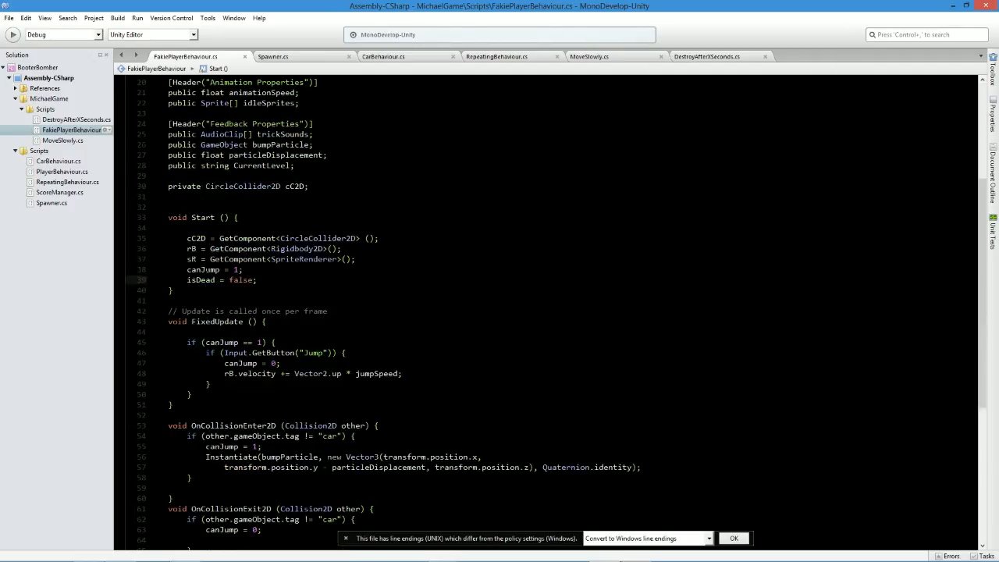
{"action": "double_click", "coordinate": [200, 280]}
{"action": "left_click", "coordinate": [187, 332]}
{"action": "type", "text": "if"}
{"action": "key", "text": "Escape"}
{"action": "type", "text": "(isDead"}
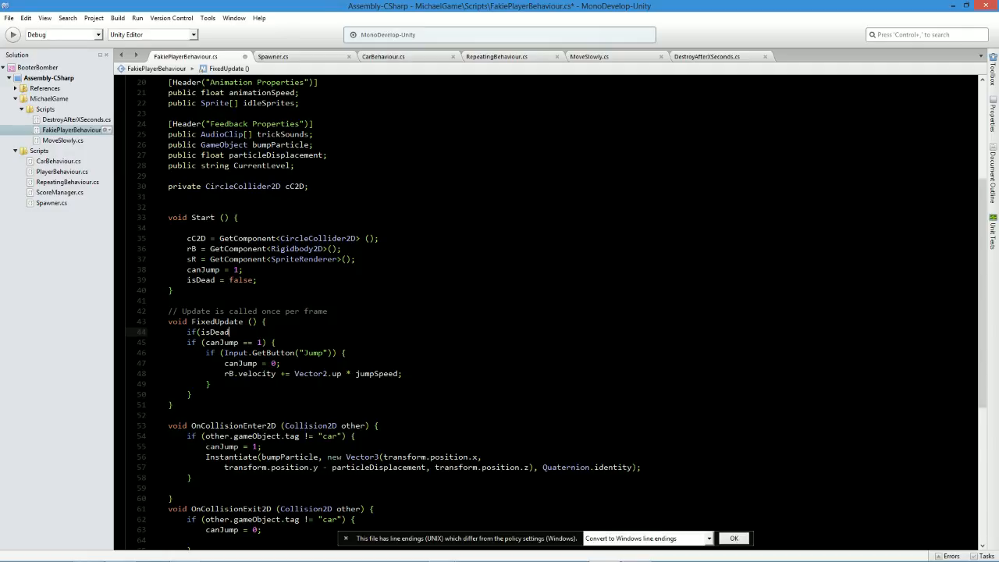
{"action": "left_click", "coordinate": [198, 332]}
{"action": "type", "text": "!"}
{"action": "type", "text": ") {"}
{"action": "left_click", "coordinate": [192, 395]}
{"action": "key", "text": "Return"}
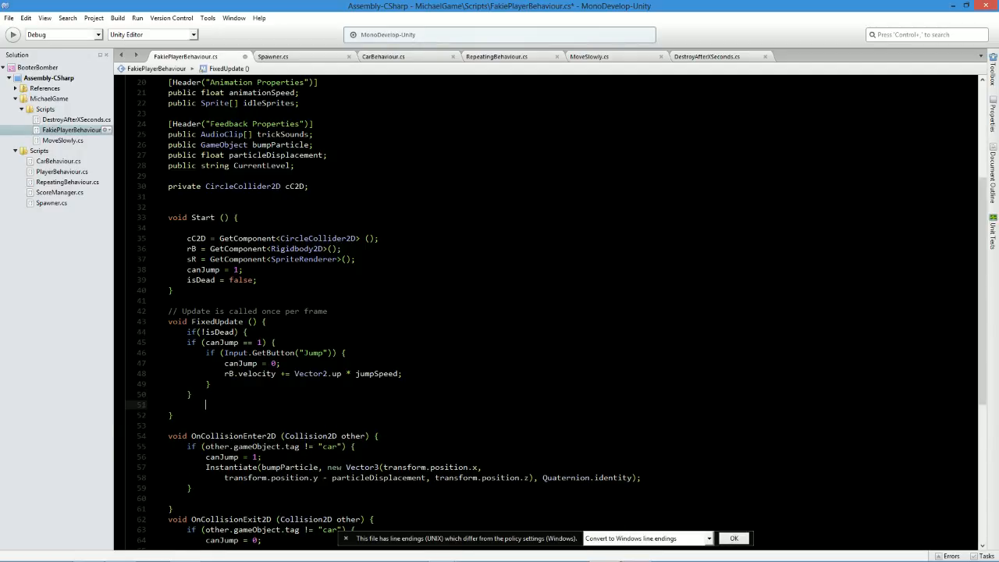
{"action": "type", "text": "}"}
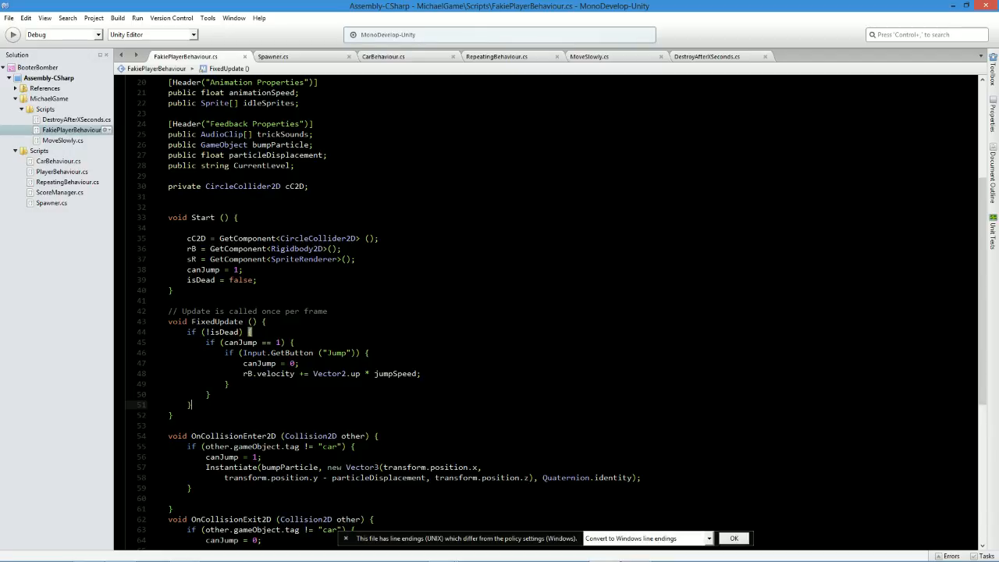
Add an empty void OnTriggerEnter2D (Collider2D other) method between FixedUpdate and OnCollisionEnter2D.
{"action": "scroll", "coordinate": [547, 312], "scroll_direction": "down", "scroll_amount": 2}
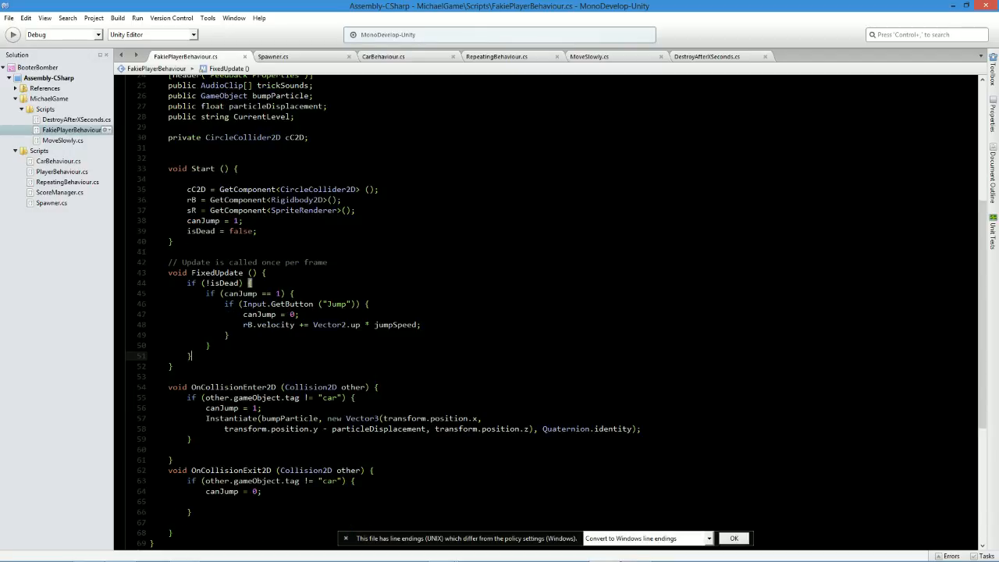
{"action": "left_click", "coordinate": [169, 376]}
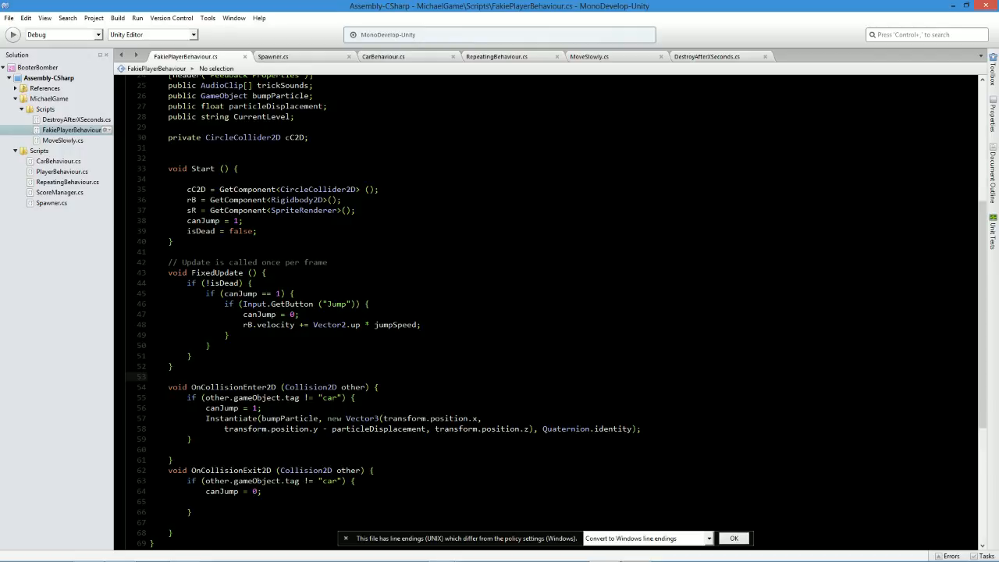
{"action": "key", "text": "Return"}
{"action": "key", "text": "Up"}
{"action": "type", "text": "void OnTriggerEnter2"}
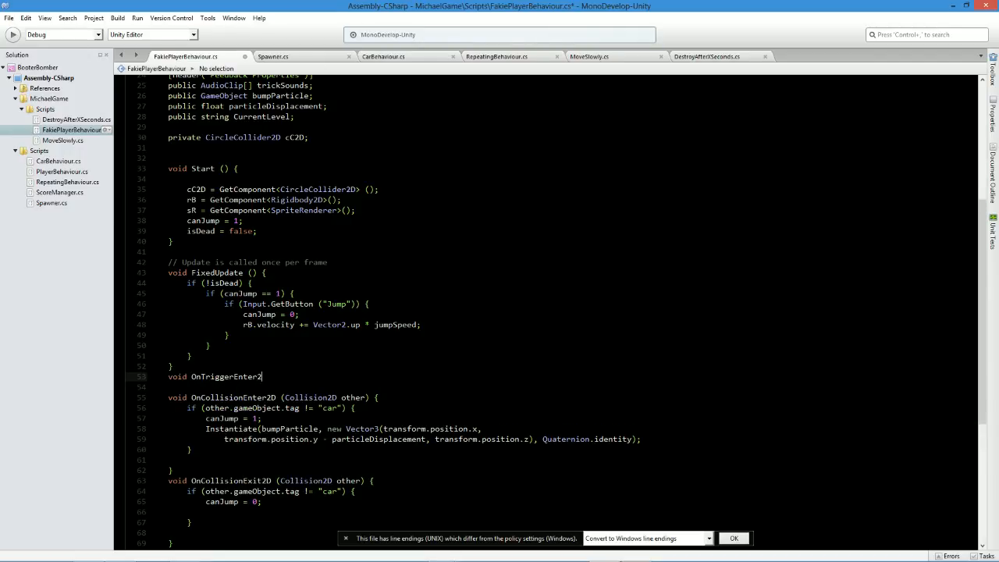
{"action": "type", "text": "d"}
{"action": "key", "text": "BackSpace"}
{"action": "type", "text": "D (Collider2d"}
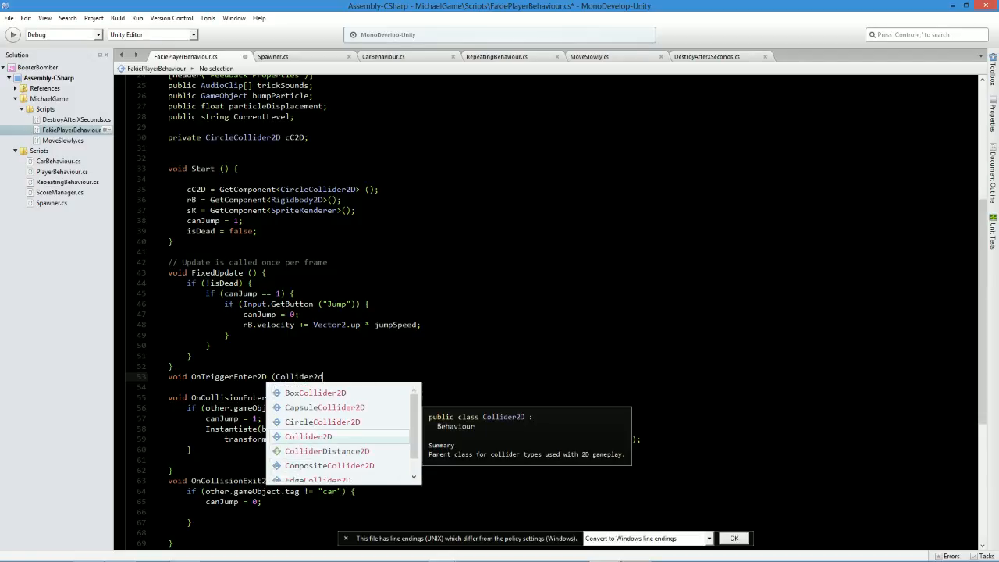
{"action": "type", "text": " other) {"}
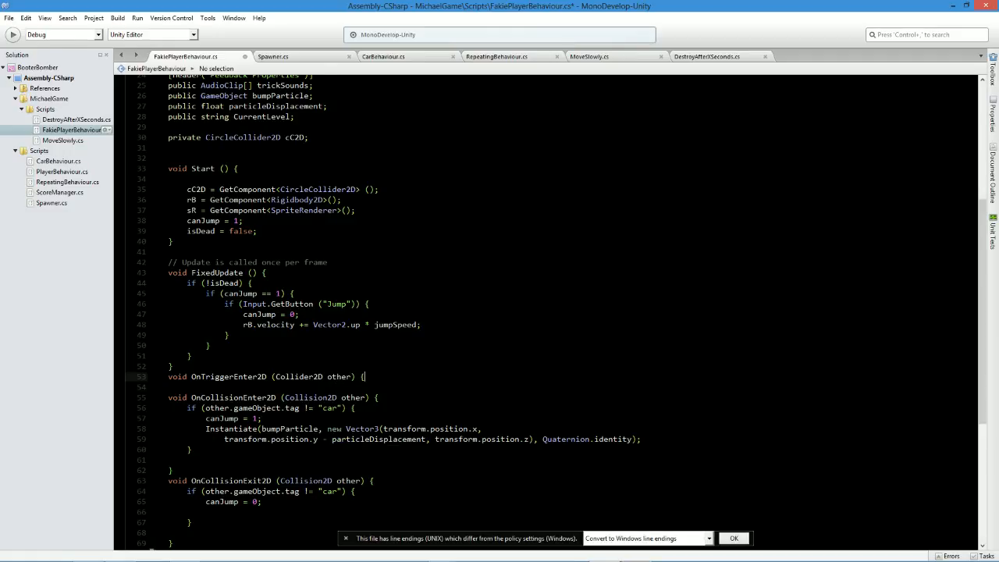
{"action": "key", "text": "Return"}
{"action": "key", "text": "Return"}
{"action": "key", "text": "Return"}
{"action": "type", "text": "}"}
Add an if block inside OnTriggerEnter2D that checks other.gameObject.tag == "car" and save the script.
{"action": "key", "text": "Up"}
{"action": "key", "text": "Up"}
{"action": "type", "text": "if(other.ga"}
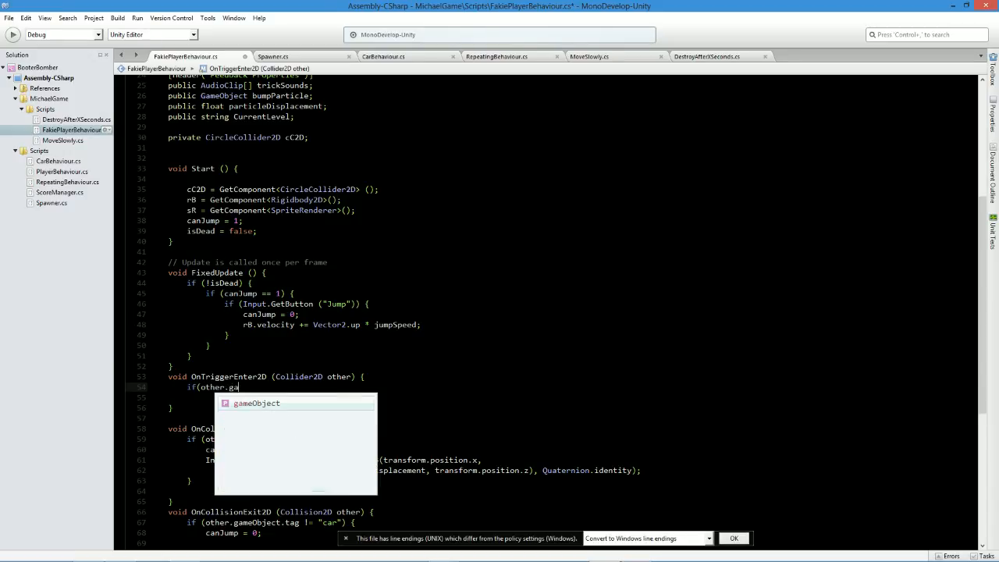
{"action": "type", "text": "meObject.tag =="}
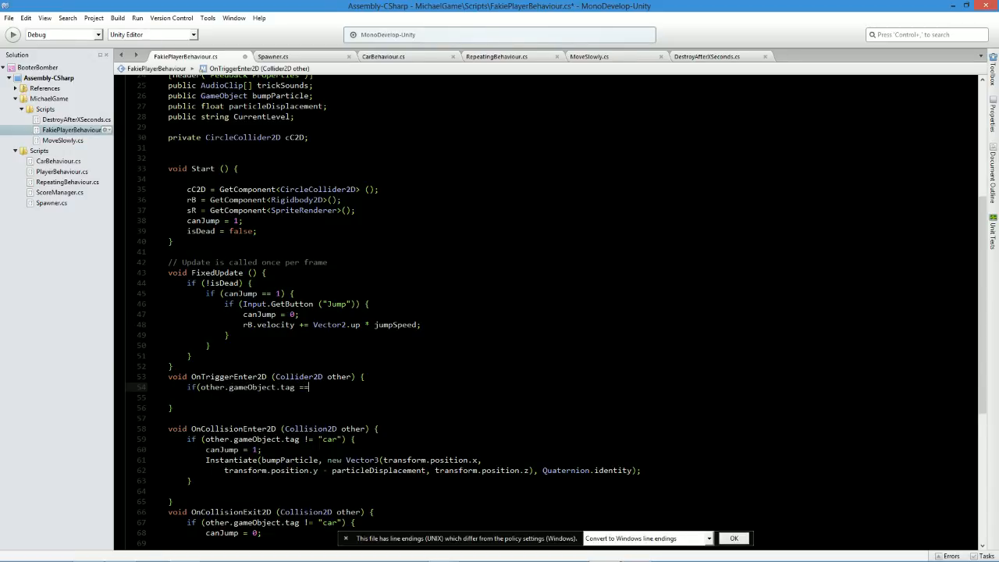
{"action": "key", "text": "Escape"}
{"action": "type", "text": "\"car\")"}
{"action": "key", "text": "BackSpace"}
{"action": "key", "text": "Insert"}
{"action": "type", "text": "{"}
{"action": "key", "text": "Return"}
{"action": "key", "text": "Return"}
{"action": "type", "text": "}"}
{"action": "key", "text": "ctrl+s"}
{"action": "key", "text": "Up"}
{"action": "key", "text": "Return"}
{"action": "key", "text": "ctrl+s"}
{"action": "key", "text": "Up"}
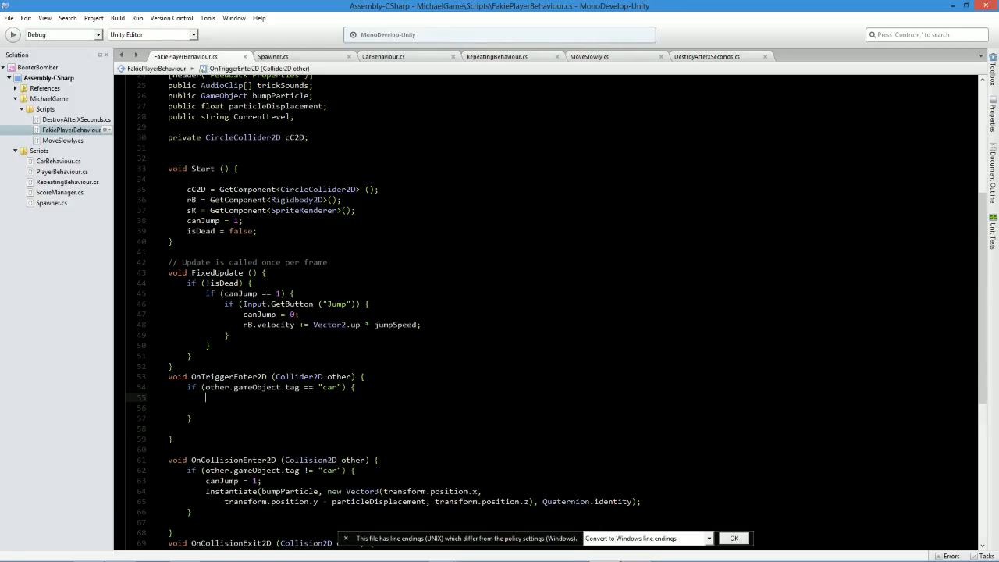
Set isDead = true inside the "car" tag check, save the script, and remove the spare blank line.
{"action": "type", "text": "isDead"}
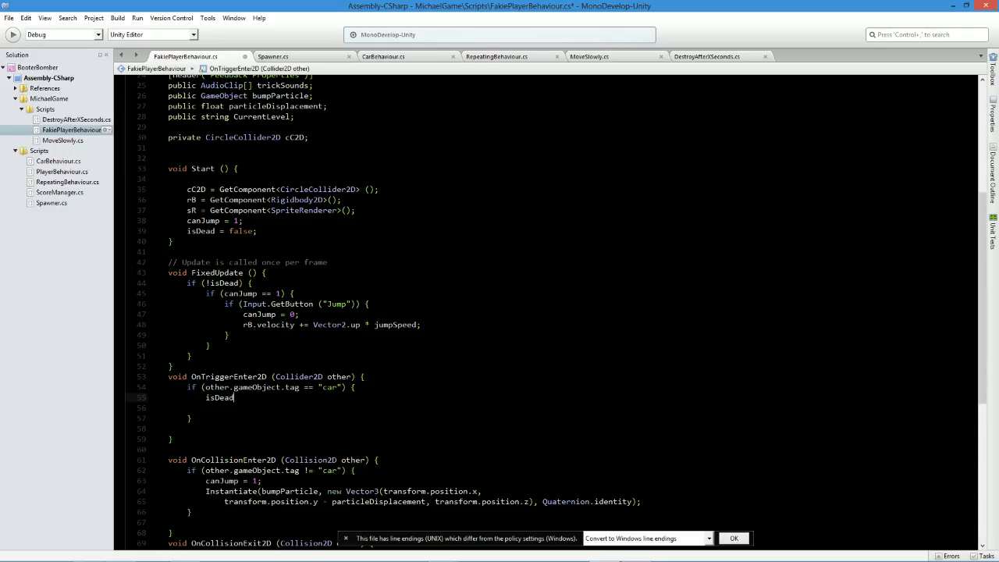
{"action": "key", "text": "ctrl+s"}
{"action": "type", "text": "= true;"}
{"action": "key", "text": "ctrl+s"}
{"action": "key", "text": "Return"}
{"action": "key", "text": "BackSpace"}
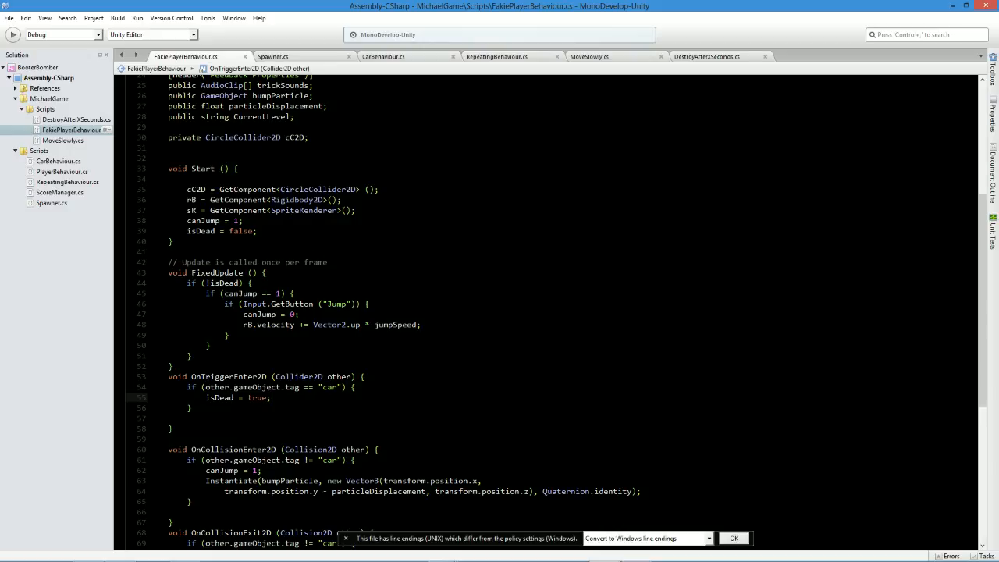
Switch to Unity and check the trafficcone prefab's tag against the "car" tag used in the script.
{"action": "double_click", "coordinate": [336, 387]}
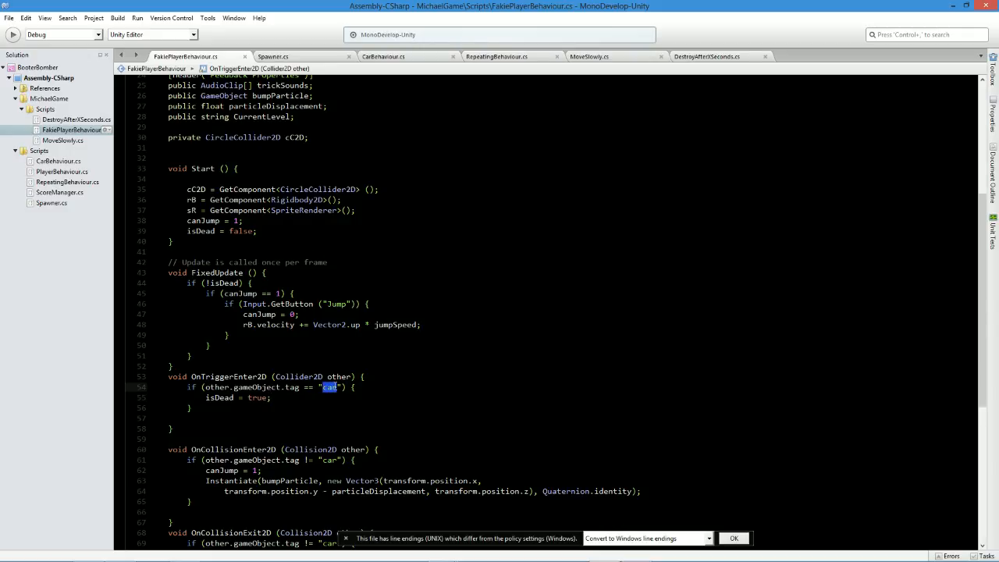
{"action": "triple_click", "coordinate": [329, 387]}
{"action": "left_click", "coordinate": [328, 387]}
{"action": "key", "text": "alt+Tab"}
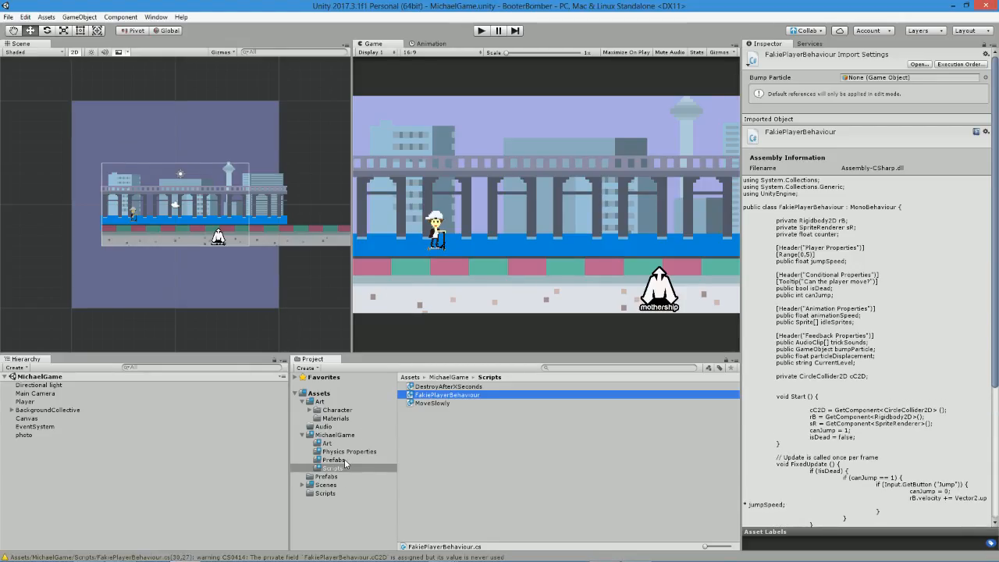
{"action": "left_click", "coordinate": [335, 461]}
{"action": "left_click", "coordinate": [448, 396]}
{"action": "left_click", "coordinate": [816, 66]}
{"action": "key", "text": "Escape"}
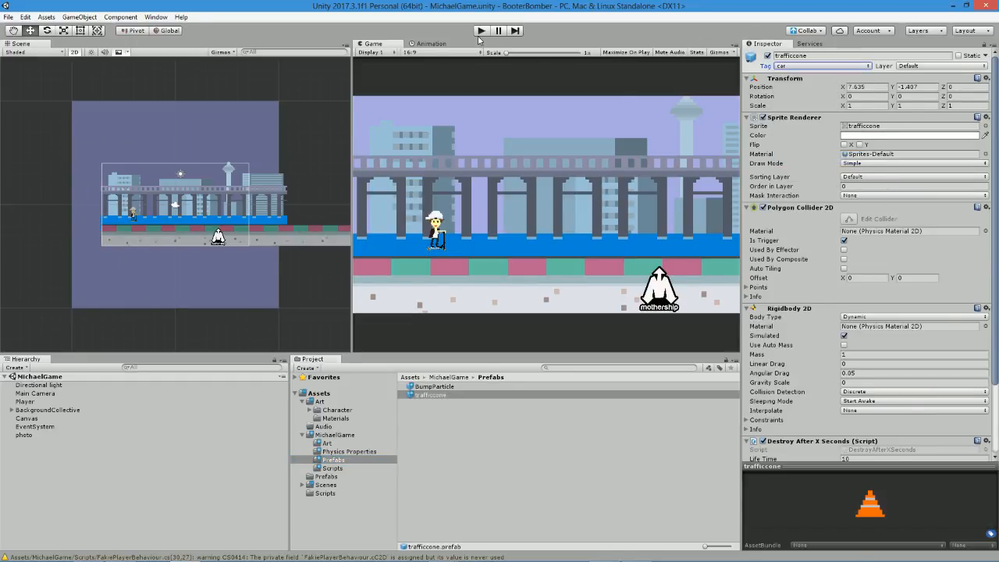
Run the game and inspect the Player's Is Dead property after a cone reaches the character.
{"action": "left_click", "coordinate": [481, 31]}
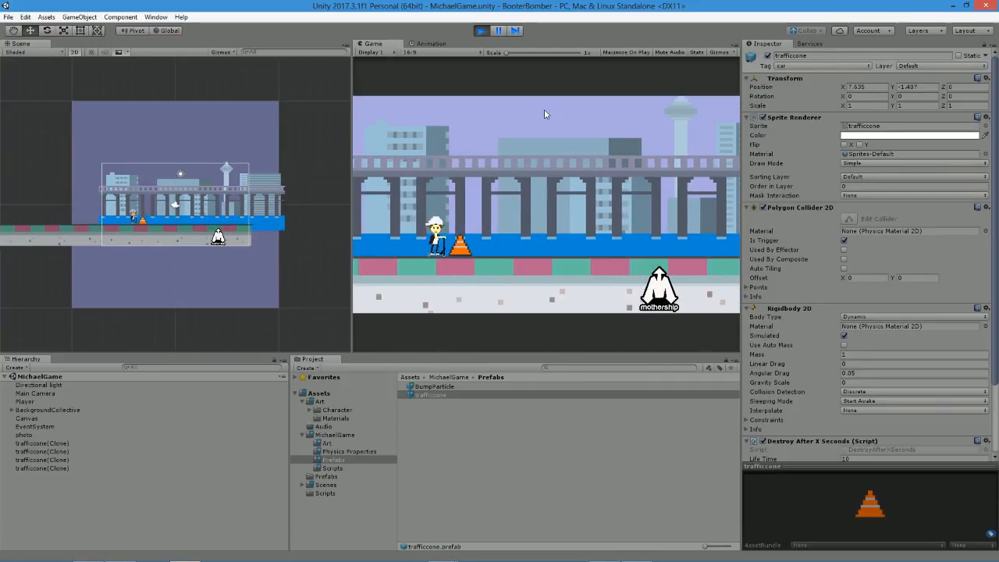
{"action": "left_click", "coordinate": [25, 401]}
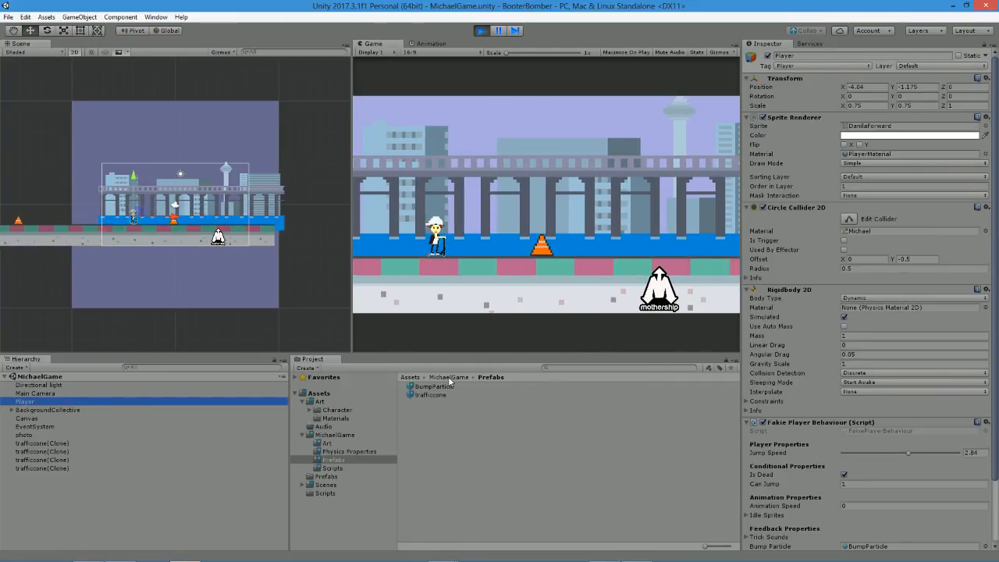
{"action": "scroll", "coordinate": [888, 336], "scroll_direction": "down", "scroll_amount": 4}
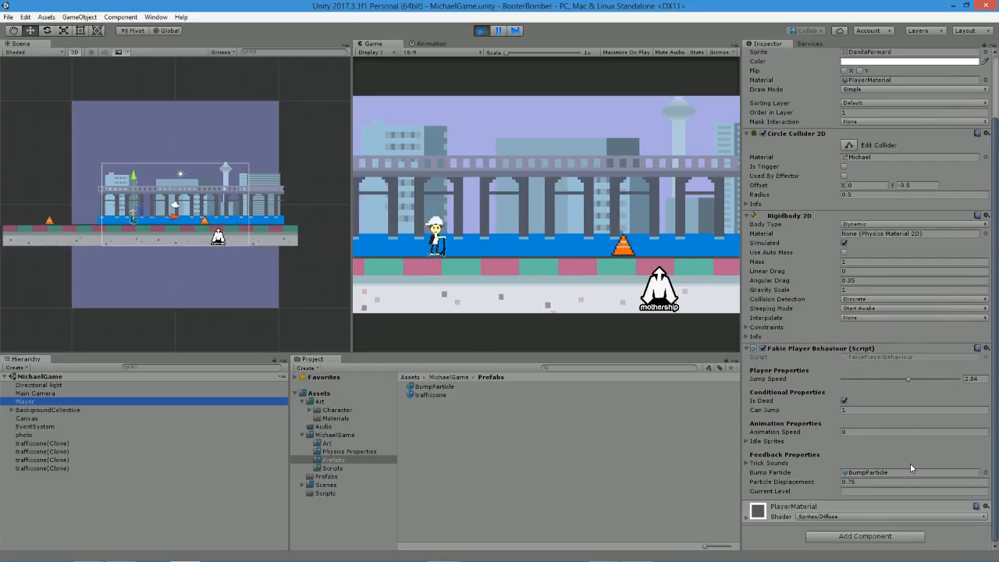
Clear the Player's Is Dead property during play, test jumping against the cones again, and stop the game.
{"action": "left_click", "coordinate": [843, 400]}
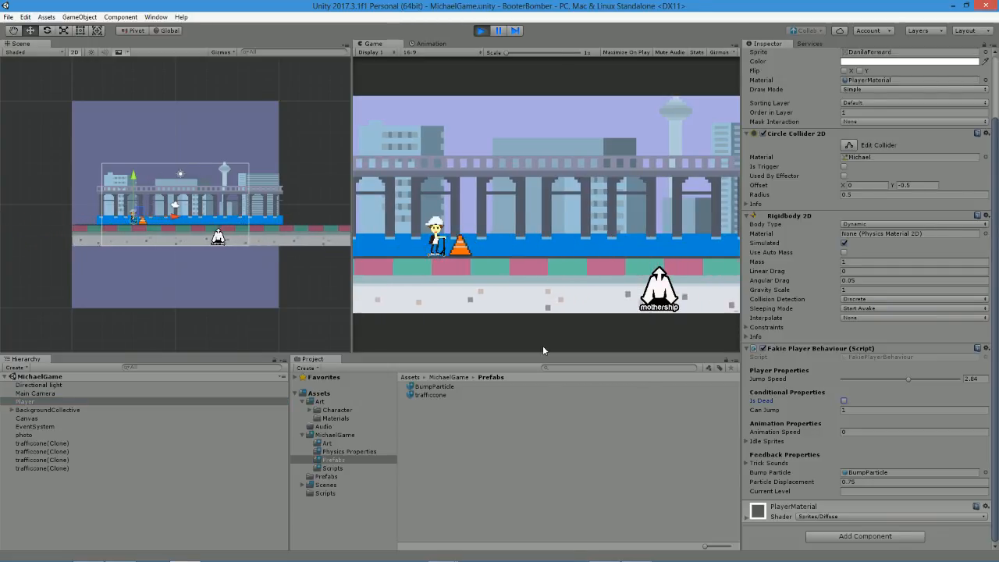
{"action": "left_click", "coordinate": [844, 400]}
{"action": "left_click", "coordinate": [580, 255]}
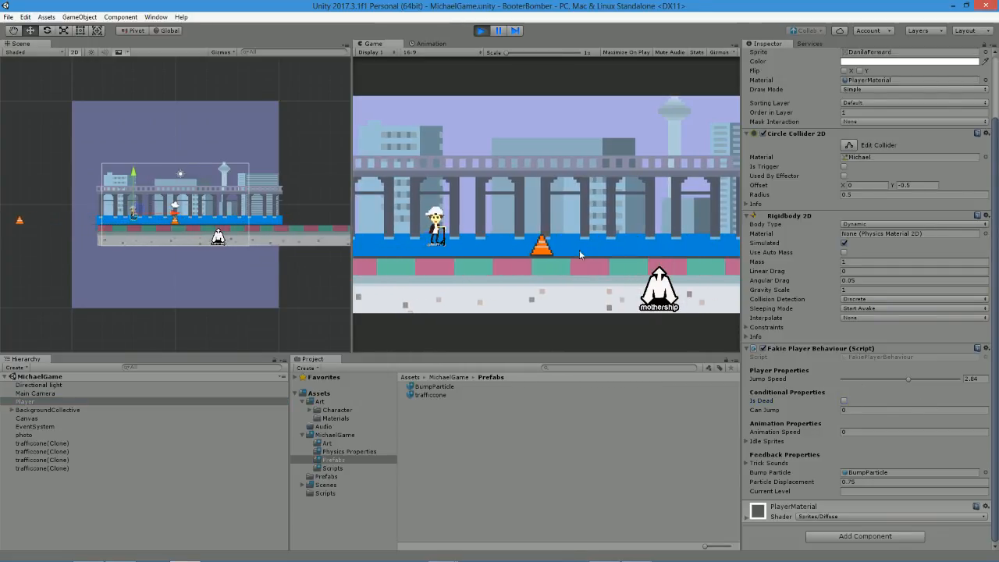
{"action": "left_click", "coordinate": [581, 252]}
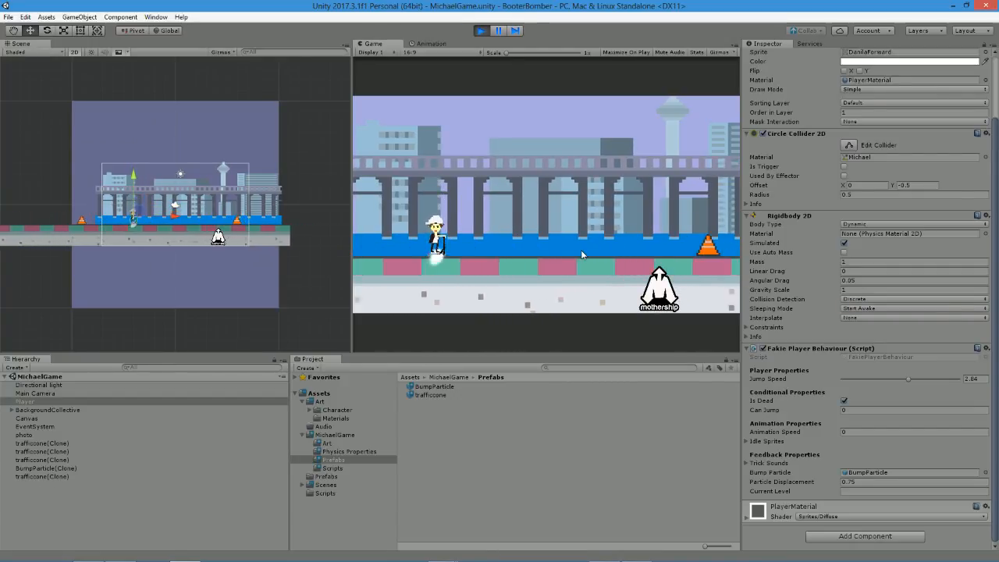
{"action": "left_click", "coordinate": [481, 30]}
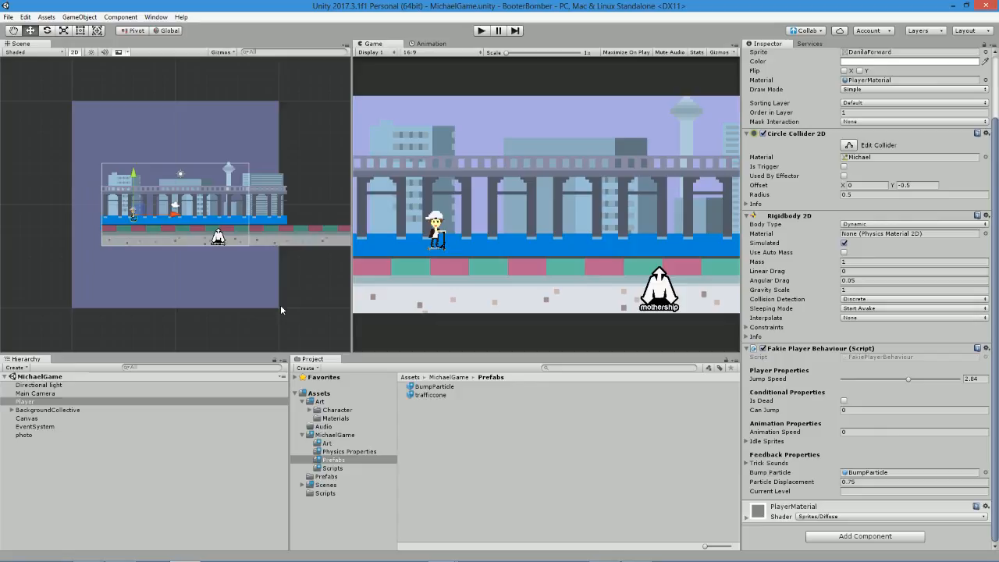
{"action": "left_click", "coordinate": [218, 560]}
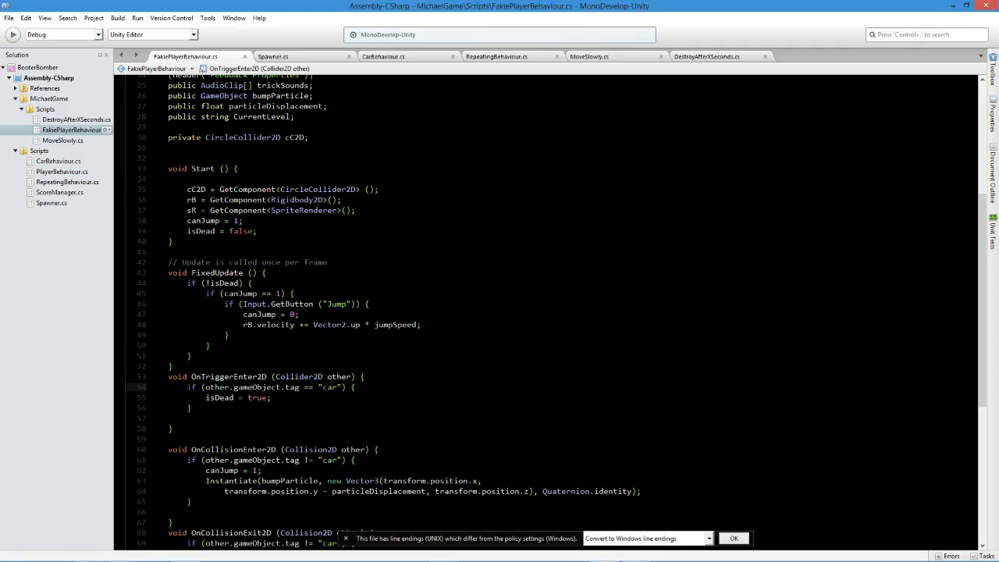
{"action": "key", "text": "alt+Tab"}
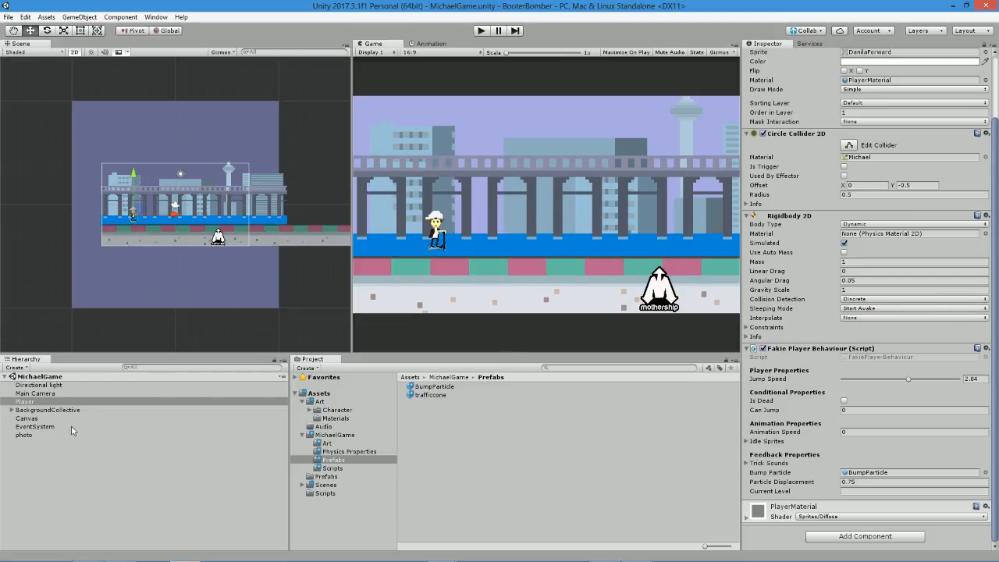
{"action": "left_click", "coordinate": [80, 469]}
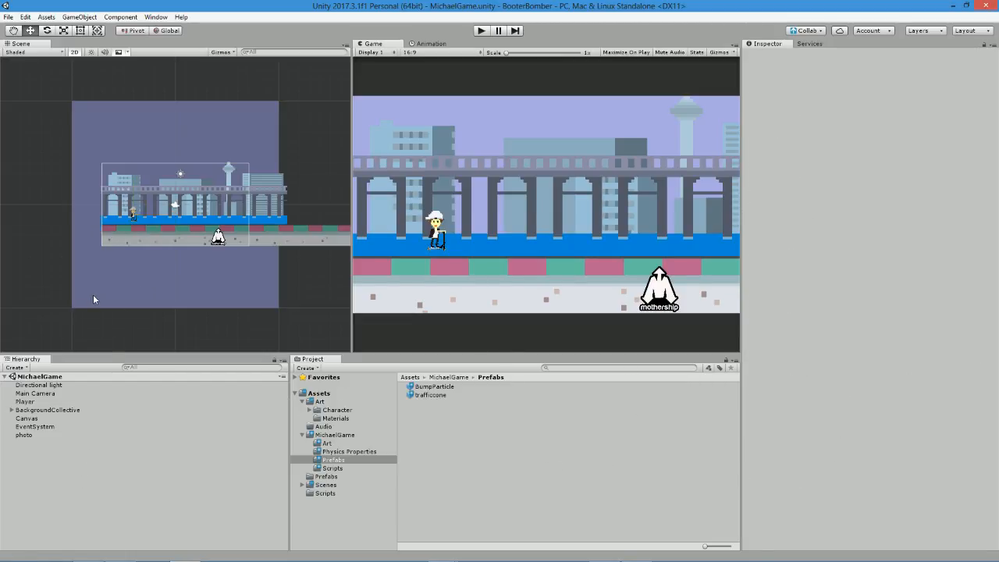
Create a new Particle System effect object in the scene.
{"action": "left_click", "coordinate": [51, 402]}
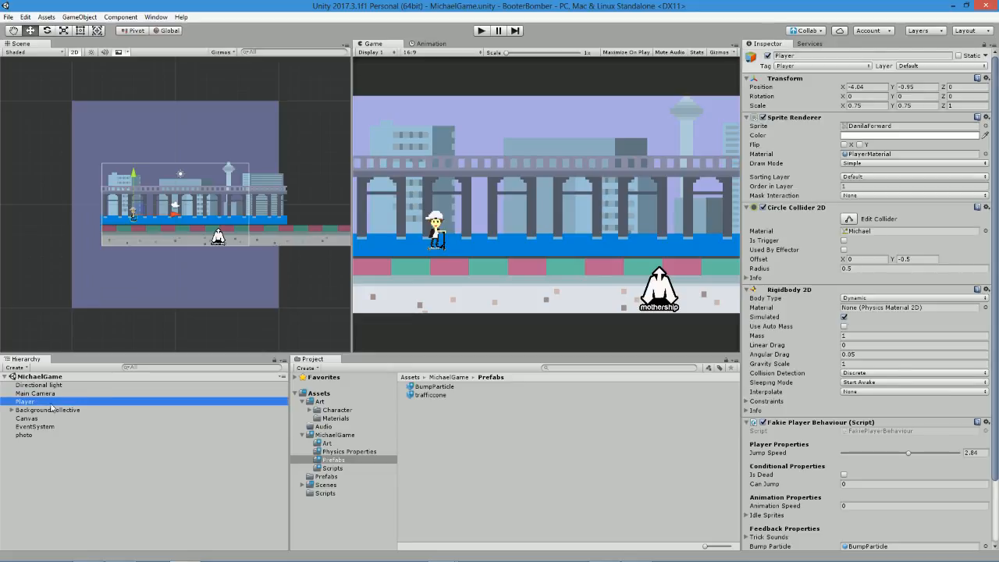
{"action": "left_click", "coordinate": [79, 16]}
{"action": "mouse_move", "coordinate": [46, 16]}
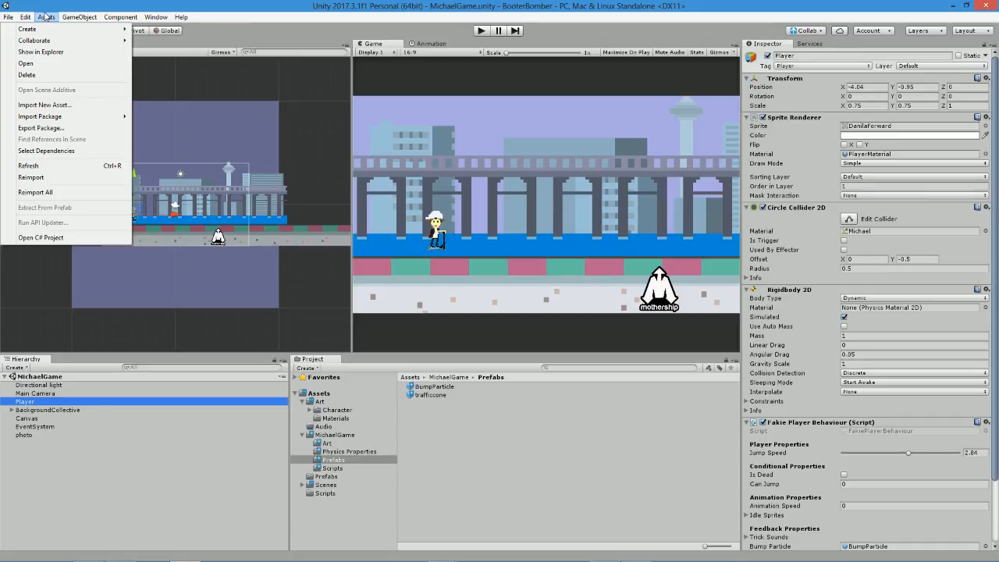
{"action": "mouse_move", "coordinate": [79, 16]}
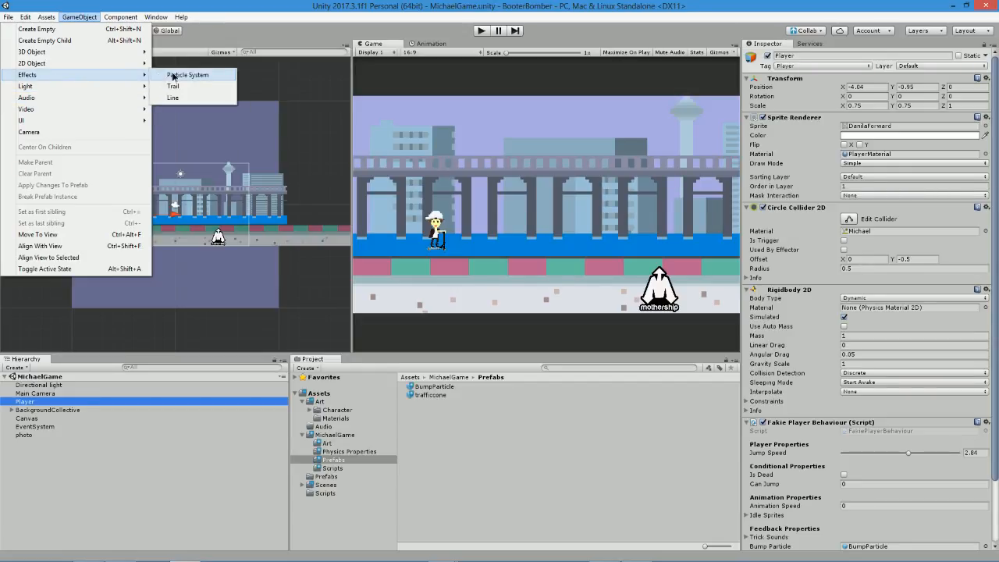
{"action": "left_click", "coordinate": [159, 76]}
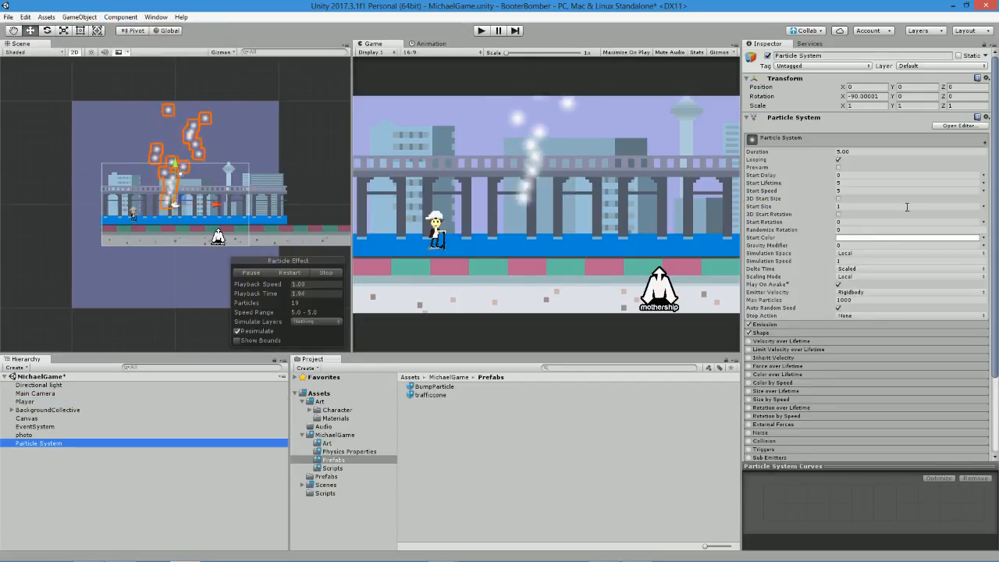
Set the particle system's start color to red (FF0000) and move it onto the Player at about X -3.94, Y -1.21.
{"action": "left_click", "coordinate": [910, 237]}
{"action": "left_click", "coordinate": [99, 54]}
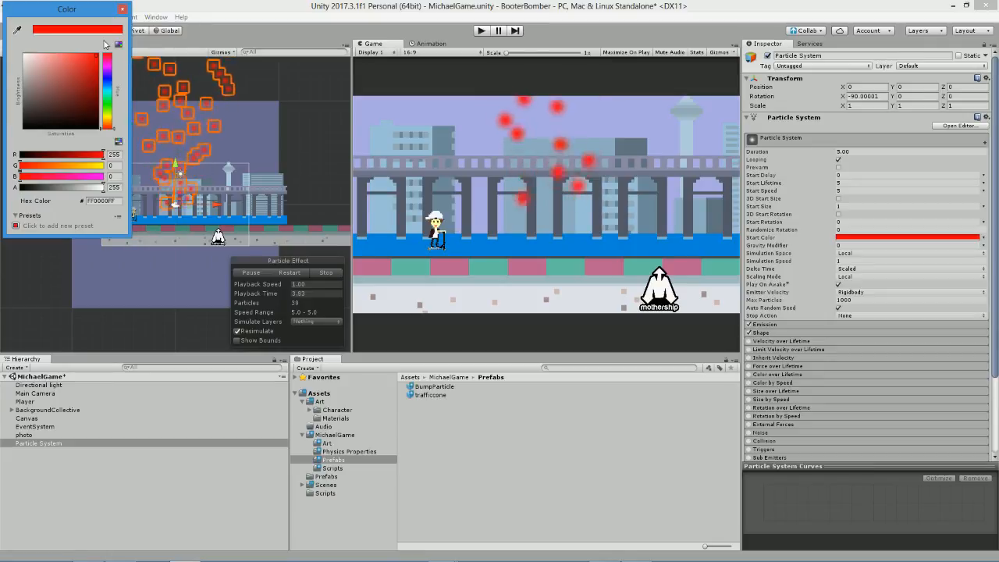
{"action": "left_click", "coordinate": [122, 9]}
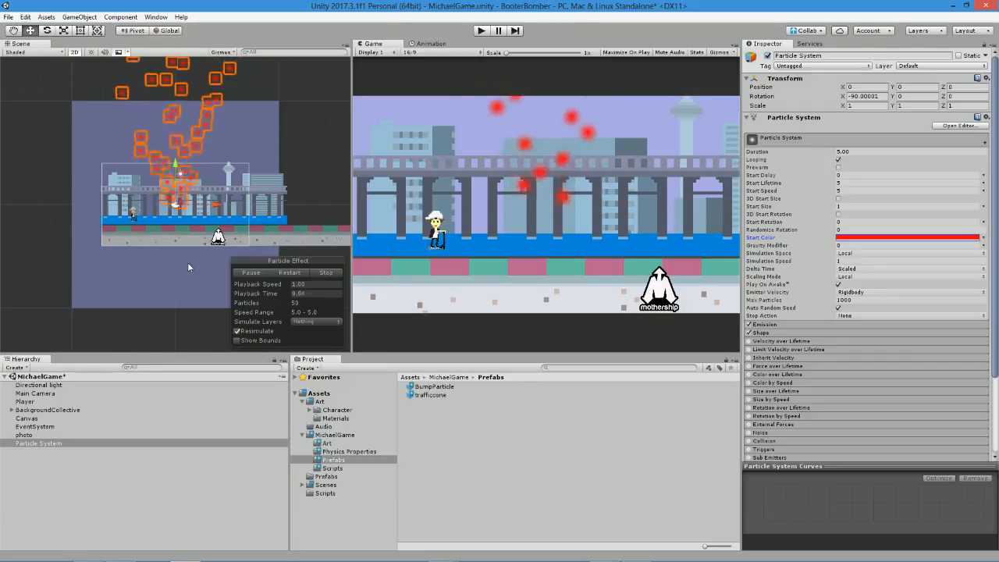
{"action": "left_click_drag", "start_coordinate": [219, 208], "coordinate": [124, 182]}
{"action": "left_click_drag", "start_coordinate": [121, 180], "coordinate": [121, 177]}
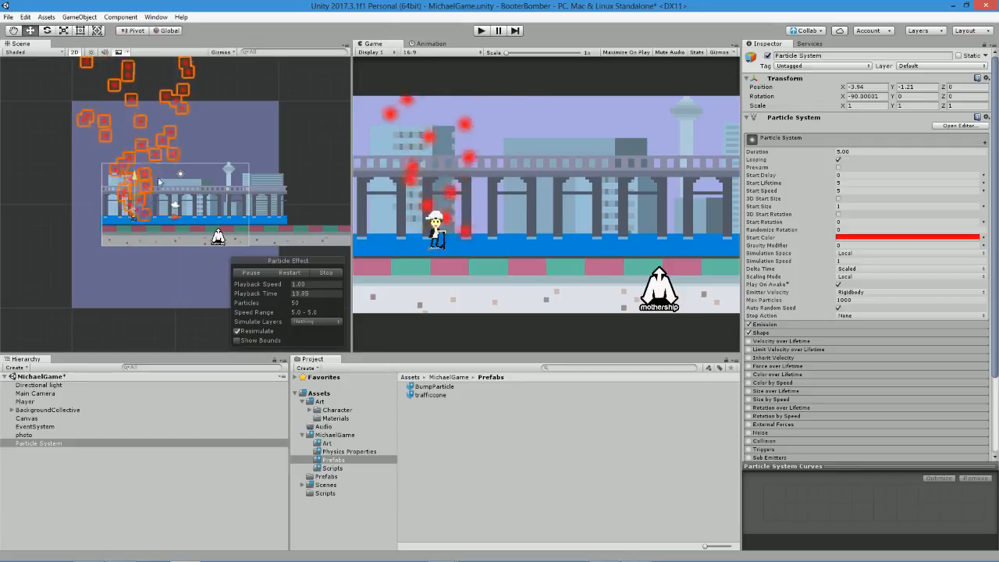
Set the particle system's Start Speed to 2.
{"action": "left_click", "coordinate": [858, 190]}
{"action": "type", "text": "6"}
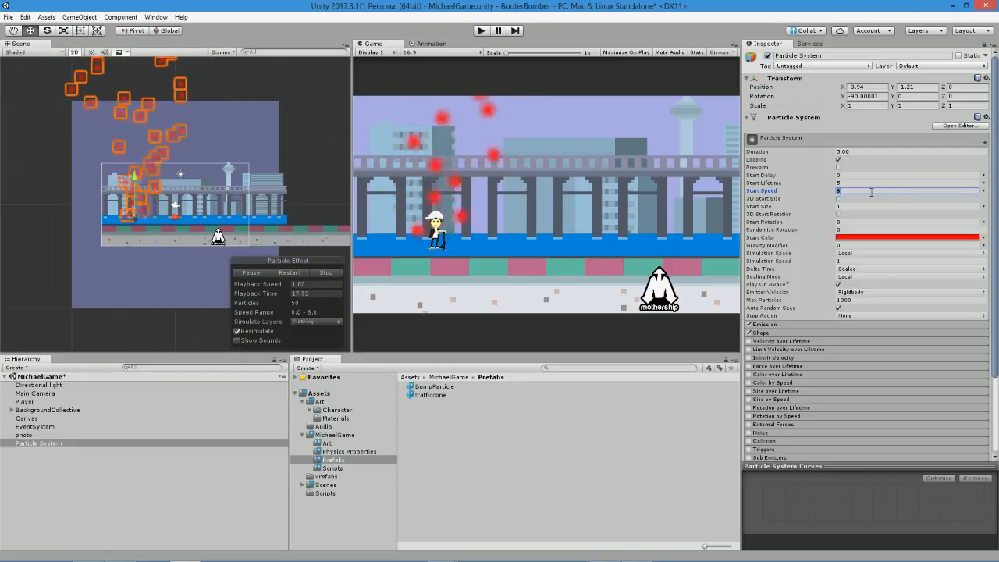
{"action": "key", "text": "BackSpace"}
{"action": "type", "text": "2"}
{"action": "left_click", "coordinate": [850, 184]}
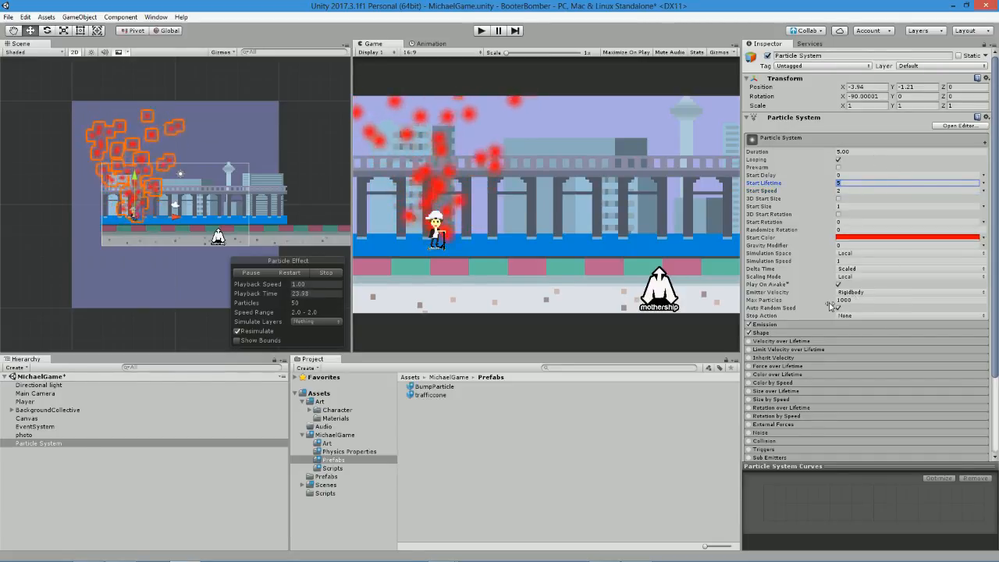
Try the Sphere emission shape on the particle system, and settle on the Box shape.
{"action": "left_click", "coordinate": [778, 325]}
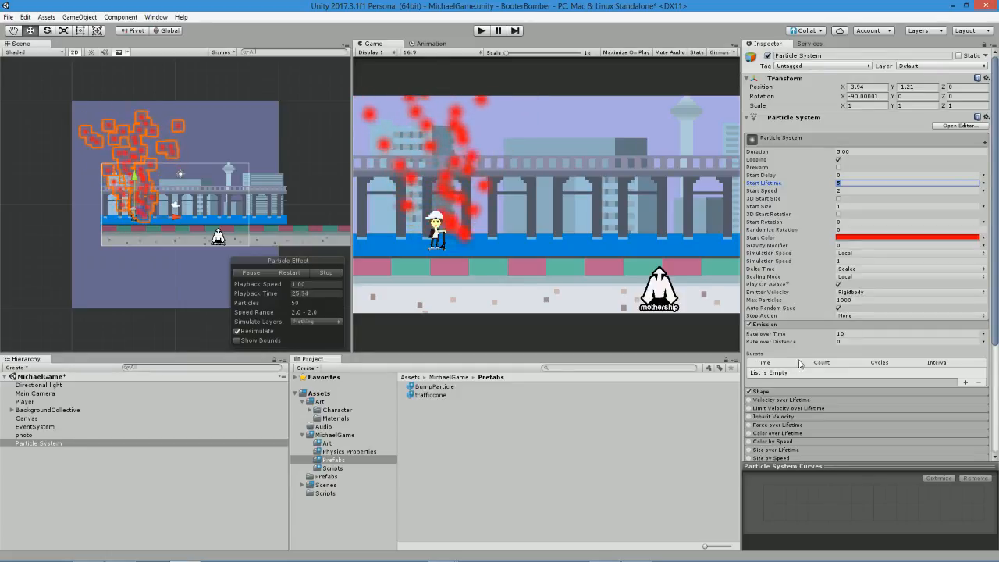
{"action": "left_click", "coordinate": [772, 392]}
{"action": "left_click", "coordinate": [859, 404]}
{"action": "left_click", "coordinate": [854, 408]}
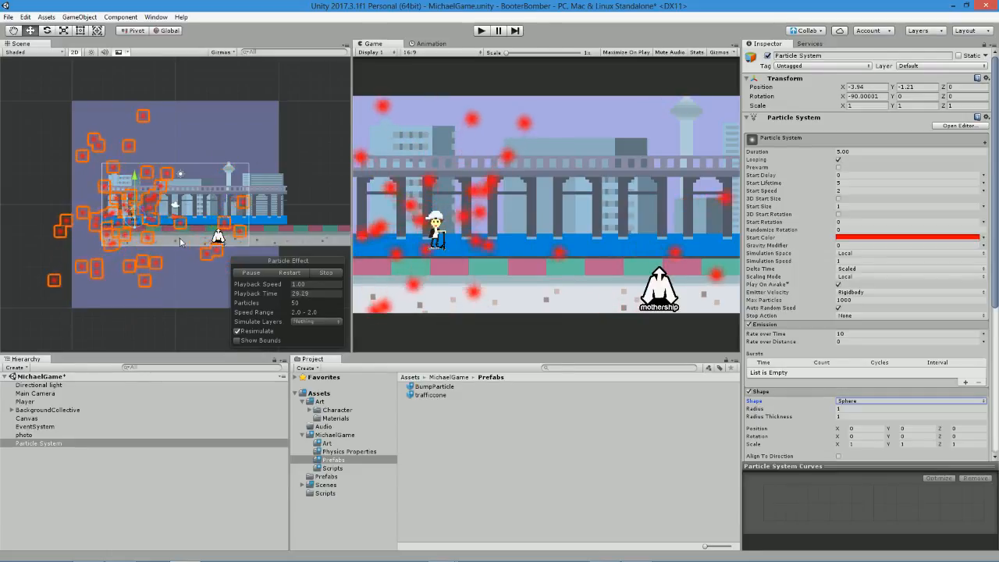
{"action": "left_click", "coordinate": [850, 401]}
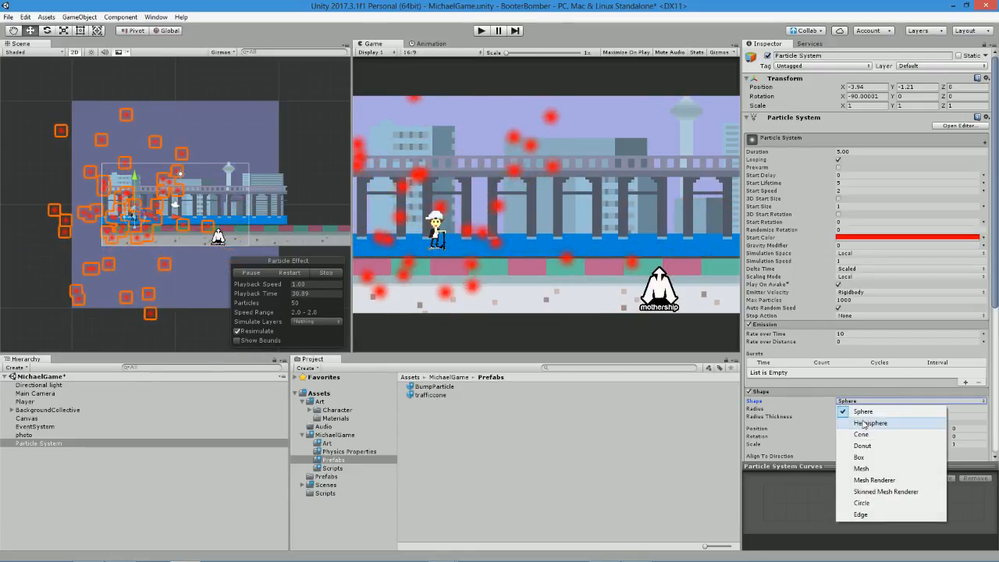
{"action": "left_click", "coordinate": [875, 459]}
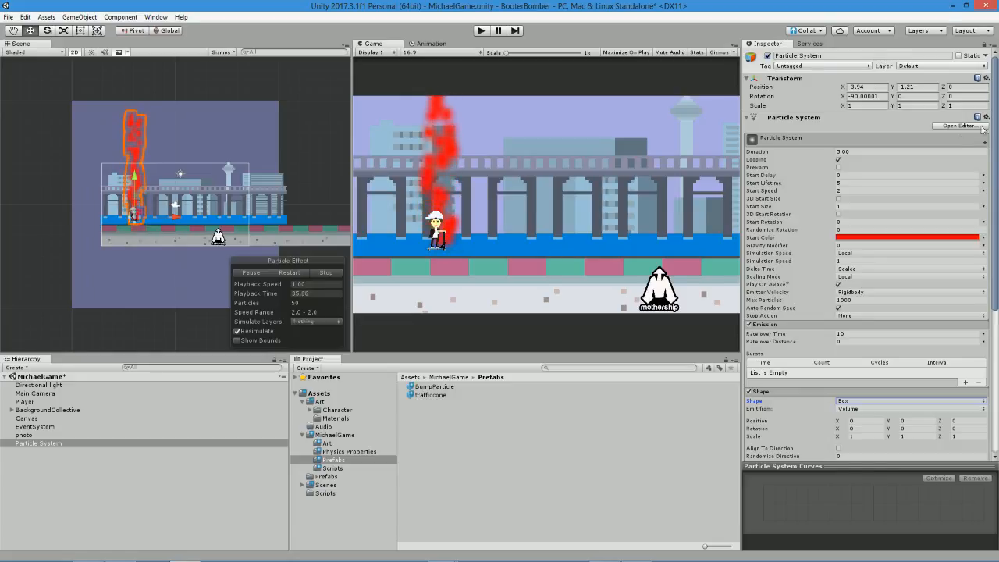
Set the particle system's X rotation to 90 and shift it slightly along X to about -4.04.
{"action": "left_click", "coordinate": [867, 97]}
{"action": "key", "text": "BackSpace"}
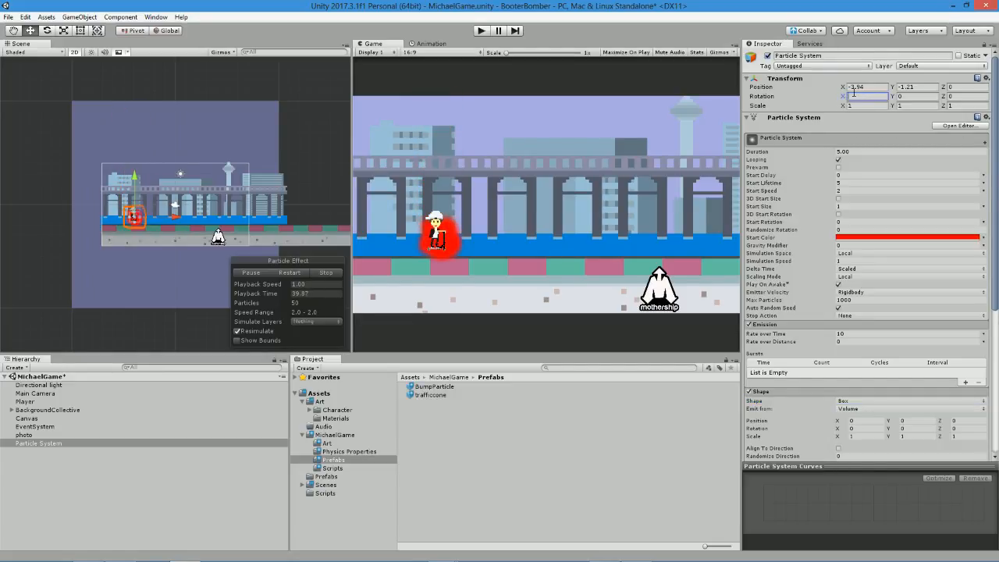
{"action": "type", "text": "90"}
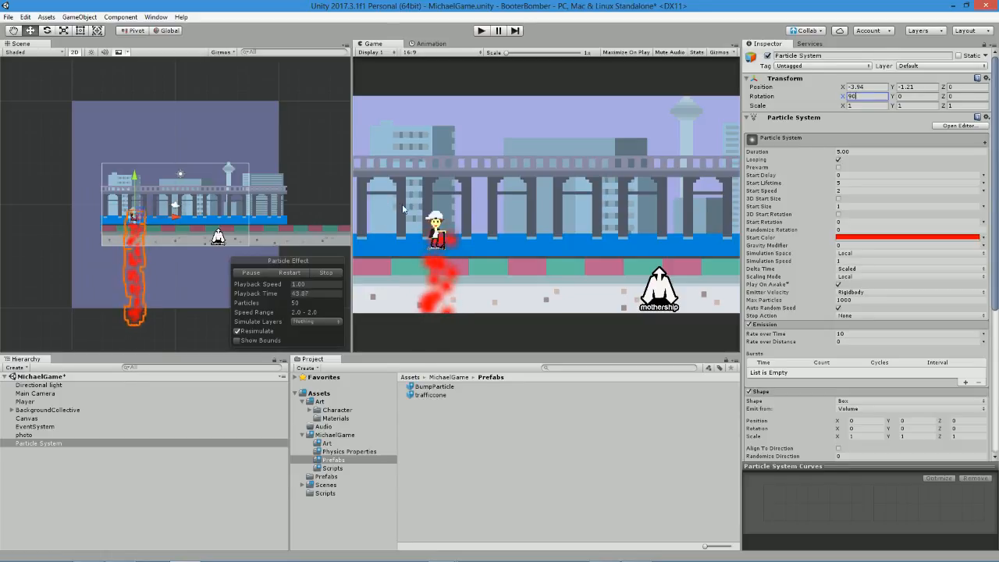
{"action": "left_click_drag", "start_coordinate": [175, 217], "coordinate": [175, 217]}
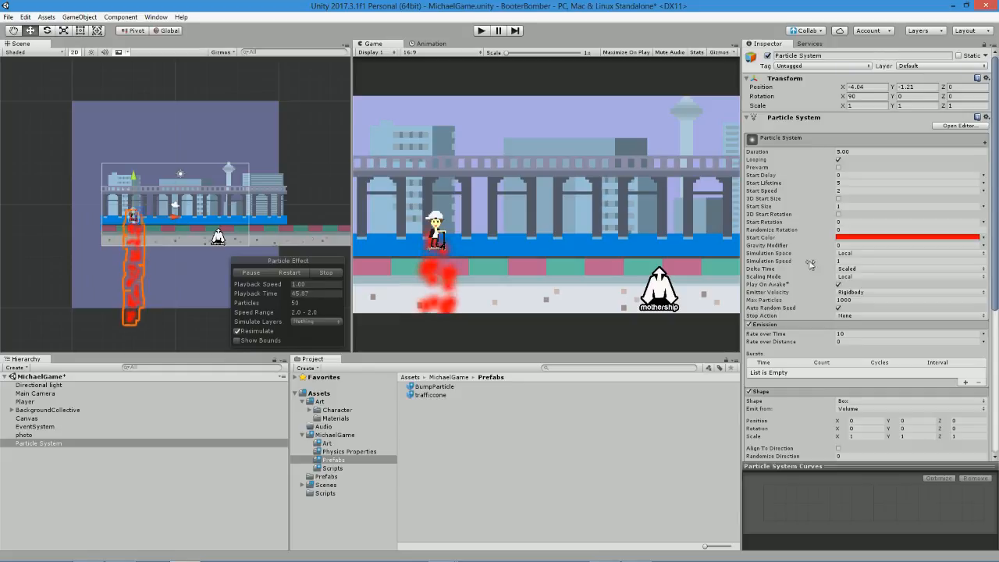
Set the Order in Layer to 2 in the particle system's Renderer settings.
{"action": "scroll", "coordinate": [812, 269], "scroll_direction": "down", "scroll_amount": 3}
{"action": "scroll", "coordinate": [879, 312], "scroll_direction": "down", "scroll_amount": 3}
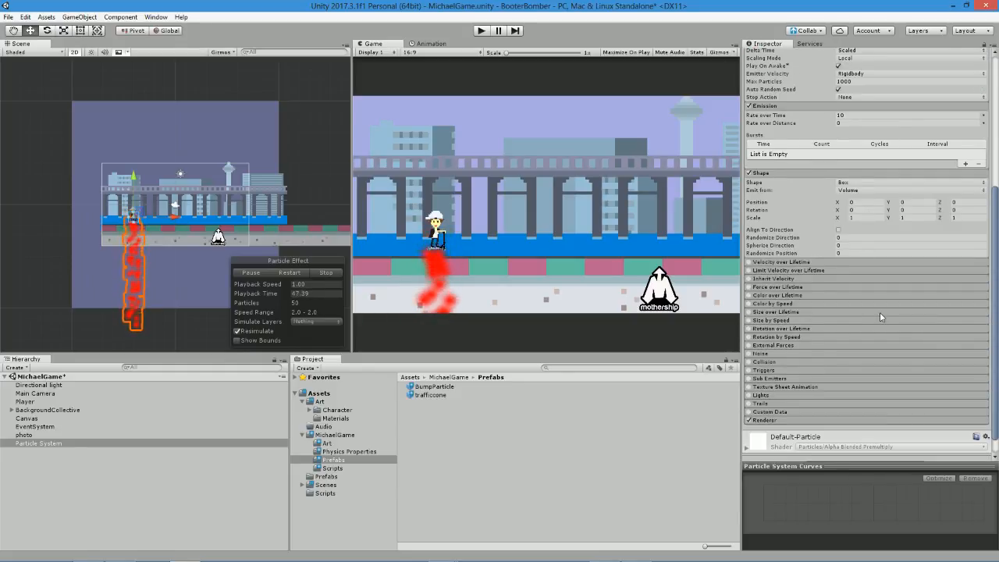
{"action": "left_click", "coordinate": [765, 420]}
{"action": "scroll", "coordinate": [812, 413], "scroll_direction": "down", "scroll_amount": 2}
{"action": "scroll", "coordinate": [858, 402], "scroll_direction": "down", "scroll_amount": 2}
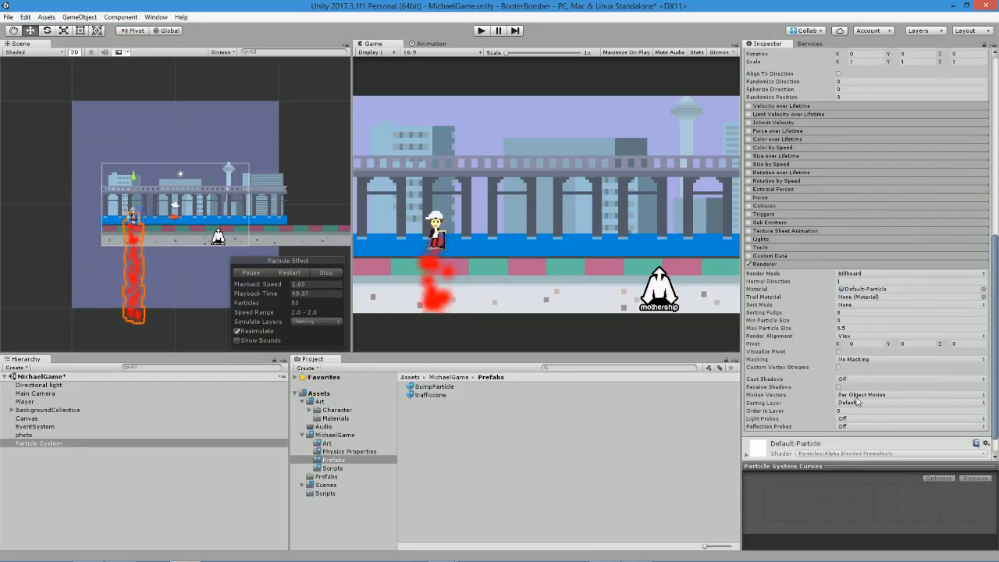
{"action": "scroll", "coordinate": [476, 294], "scroll_direction": "up", "scroll_amount": 3}
{"action": "scroll", "coordinate": [404, 293], "scroll_direction": "up", "scroll_amount": 2}
{"action": "scroll", "coordinate": [596, 296], "scroll_direction": "up", "scroll_amount": 1}
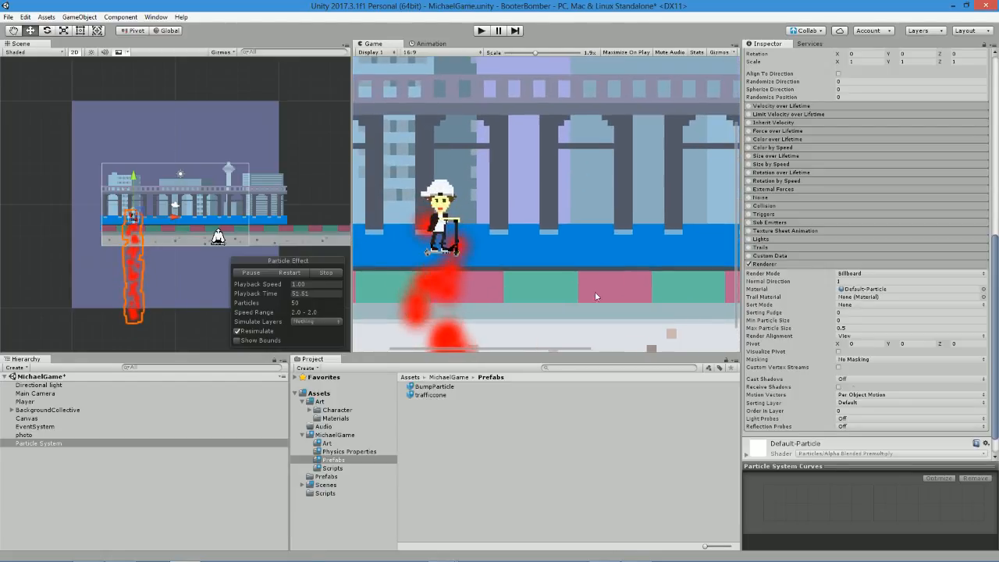
{"action": "left_click", "coordinate": [843, 411]}
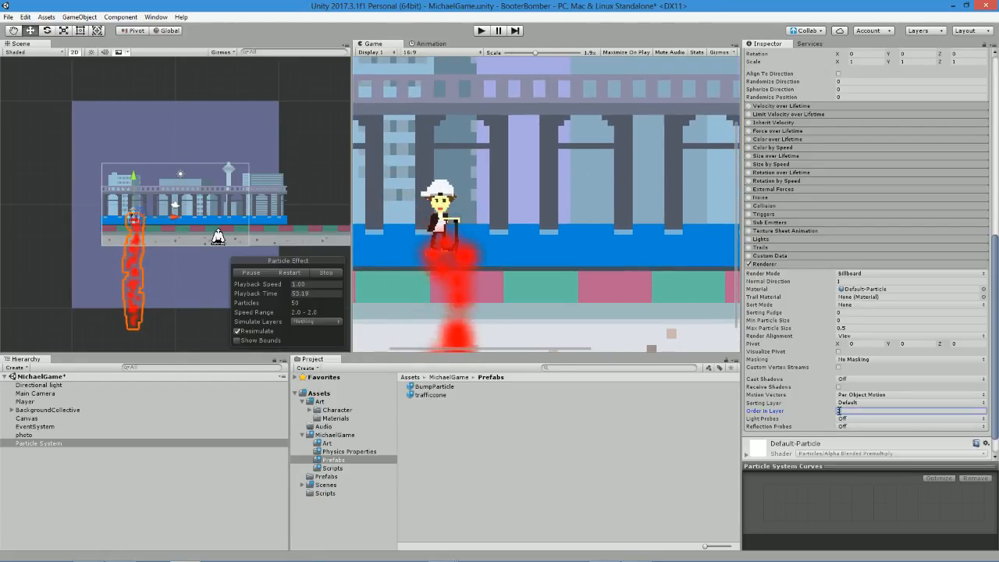
{"action": "type", "text": "2"}
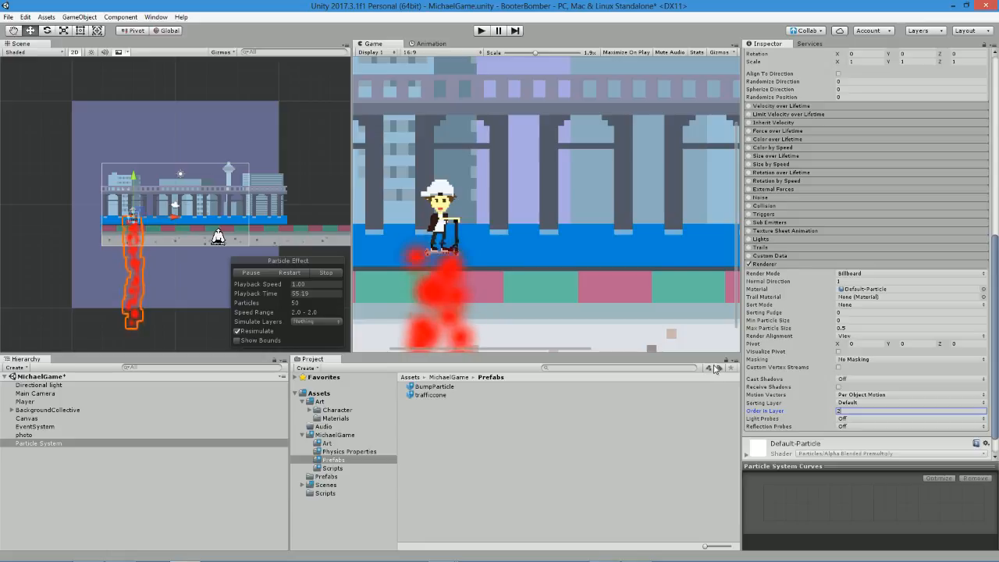
{"action": "scroll", "coordinate": [542, 231], "scroll_direction": "down", "scroll_amount": 3}
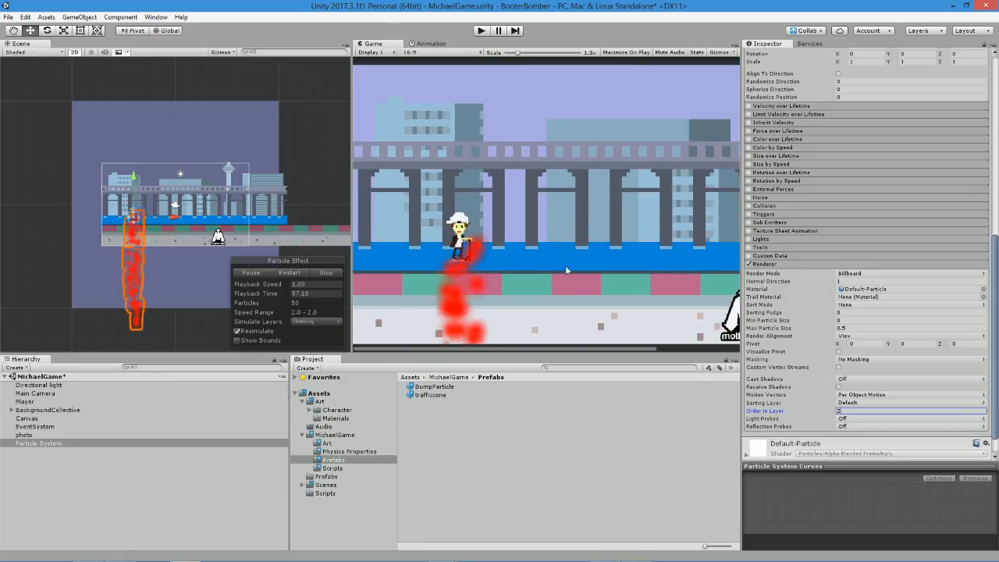
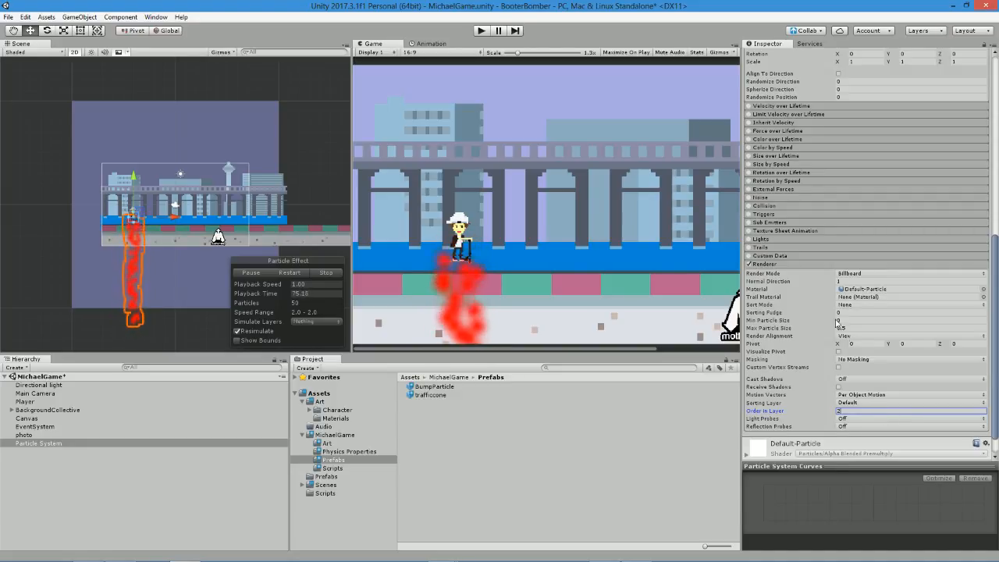
Try Start Speeds of -2, -1 and 1 on the particle system, settle on 0.25, and set Start Size to 0.25.
{"action": "scroll", "coordinate": [890, 375], "scroll_direction": "up", "scroll_amount": 4}
{"action": "scroll", "coordinate": [889, 375], "scroll_direction": "up", "scroll_amount": 5}
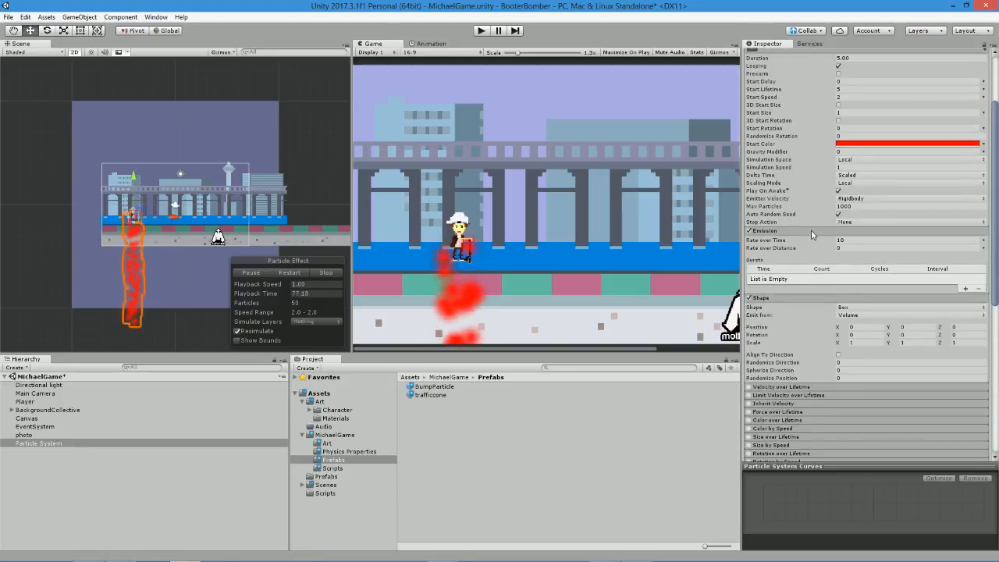
{"action": "scroll", "coordinate": [812, 234], "scroll_direction": "up", "scroll_amount": 3}
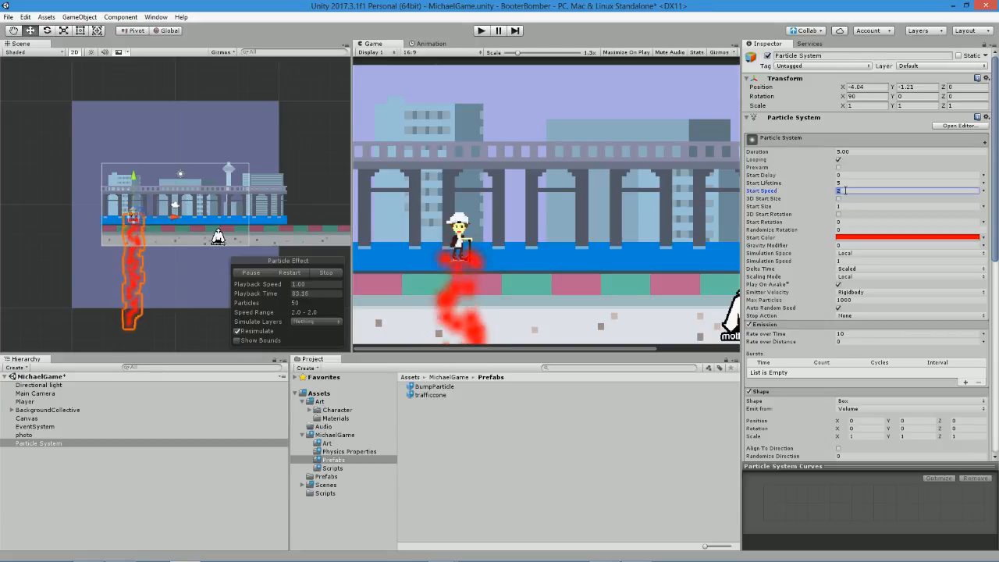
{"action": "type", "text": "-2"}
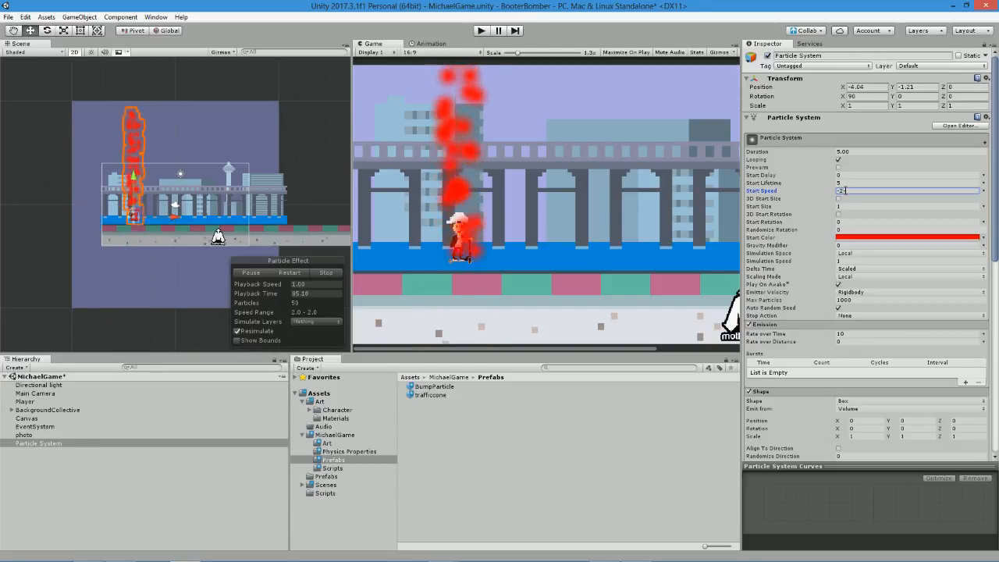
{"action": "key", "text": "BackSpace"}
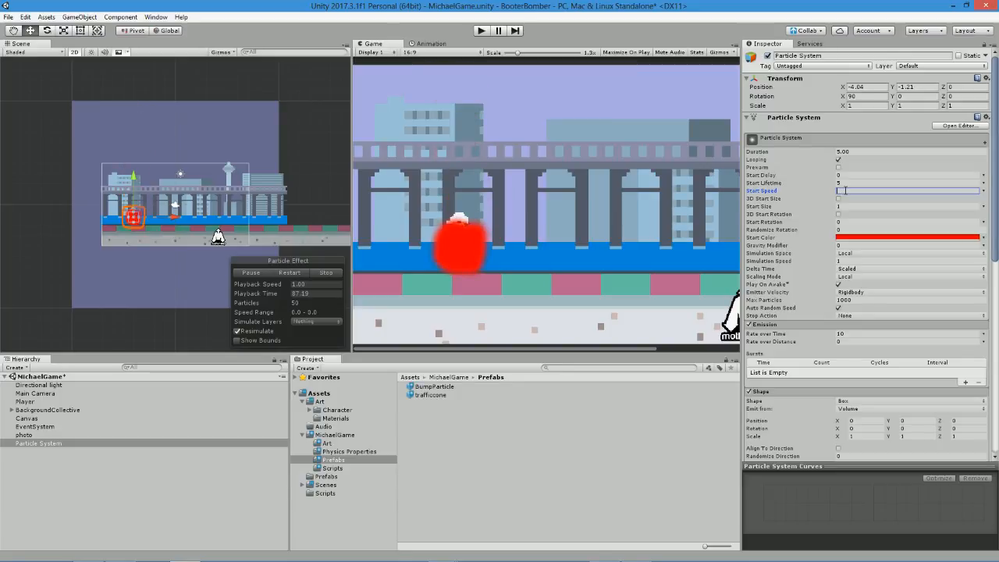
{"action": "type", "text": "1"}
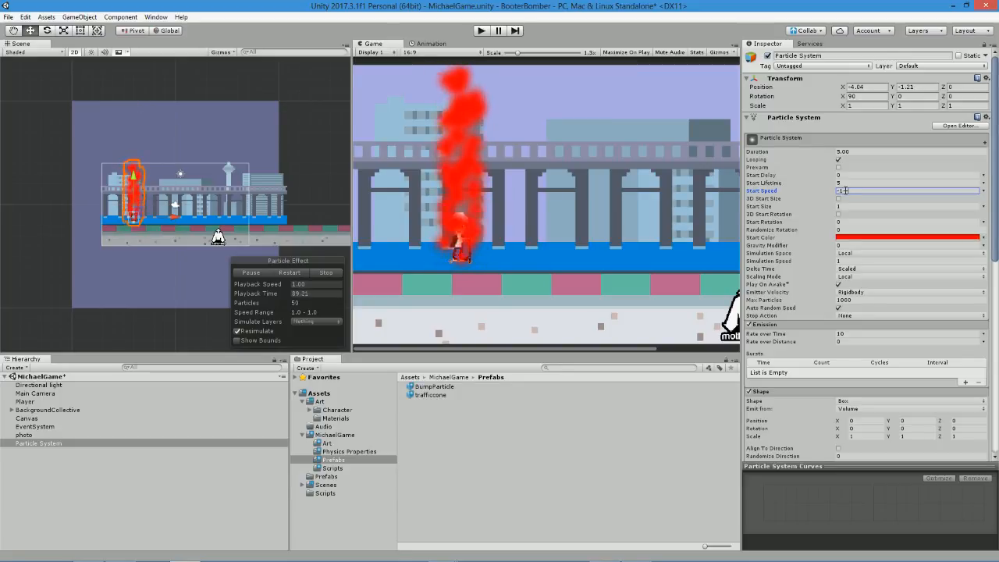
{"action": "key", "text": "BackSpace"}
{"action": "key", "text": "BackSpace"}
{"action": "type", "text": "1"}
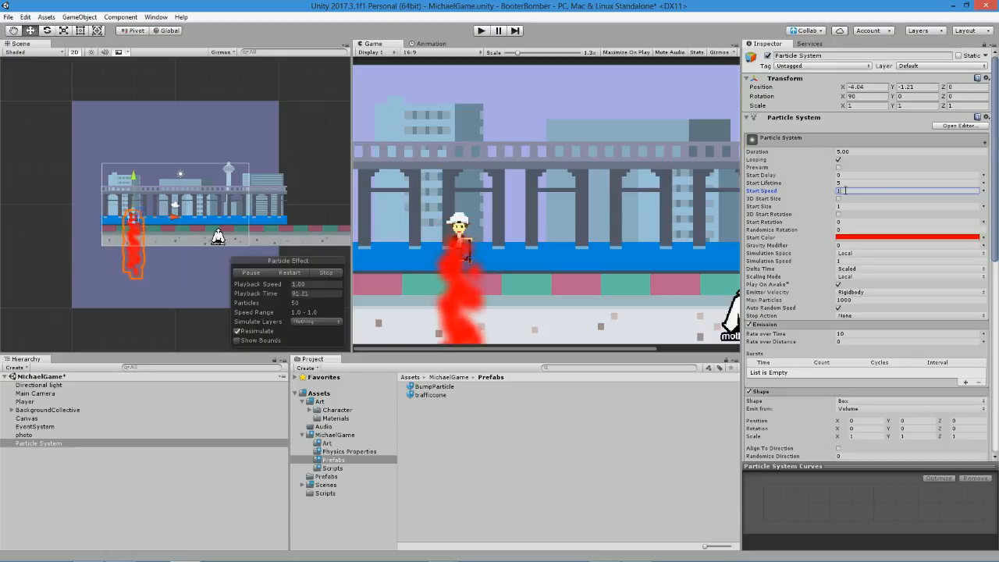
{"action": "key", "text": "BackSpace"}
{"action": "type", "text": ".2"}
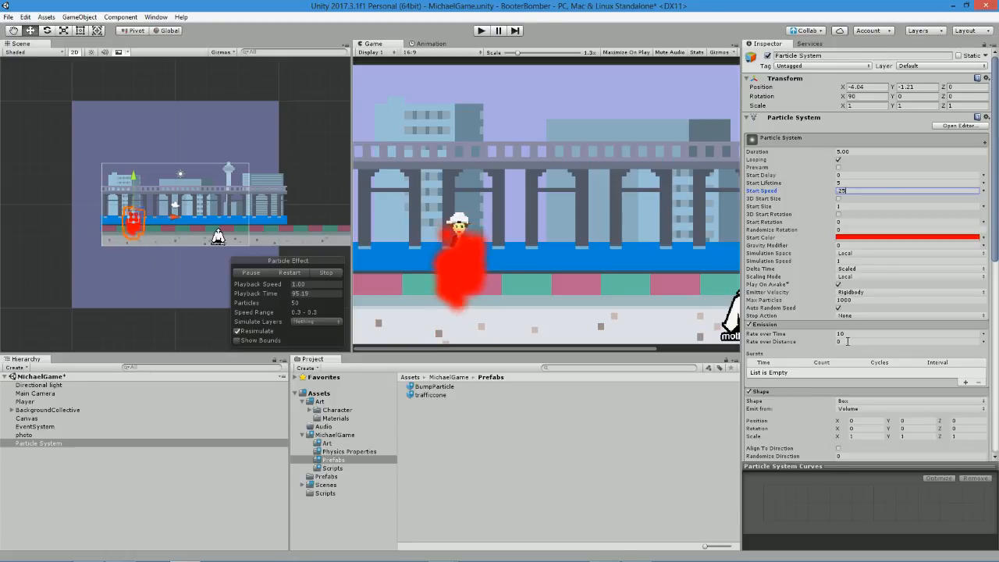
{"action": "type", "text": "5"}
{"action": "left_click", "coordinate": [844, 206]}
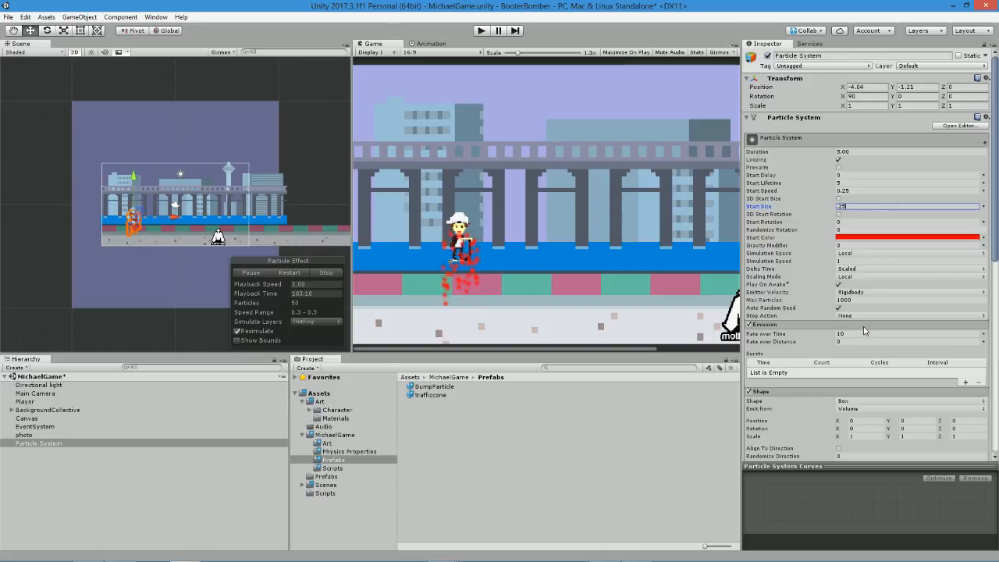
{"action": "left_click", "coordinate": [858, 300]}
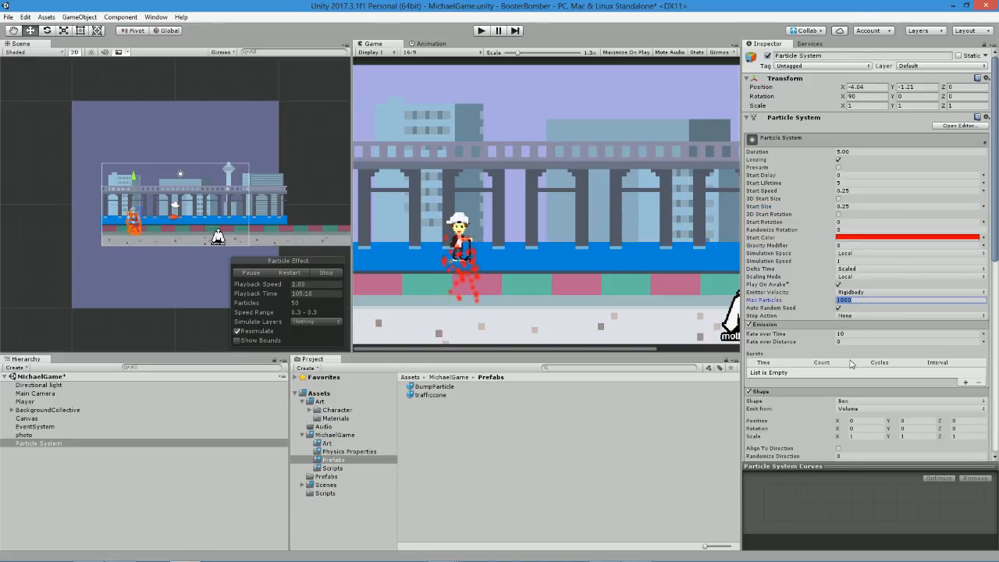
Enable Color over Lifetime with a gradient fading to alpha 0 at the end, adding a 255 alpha key at about 9.1%.
{"action": "left_click", "coordinate": [833, 391]}
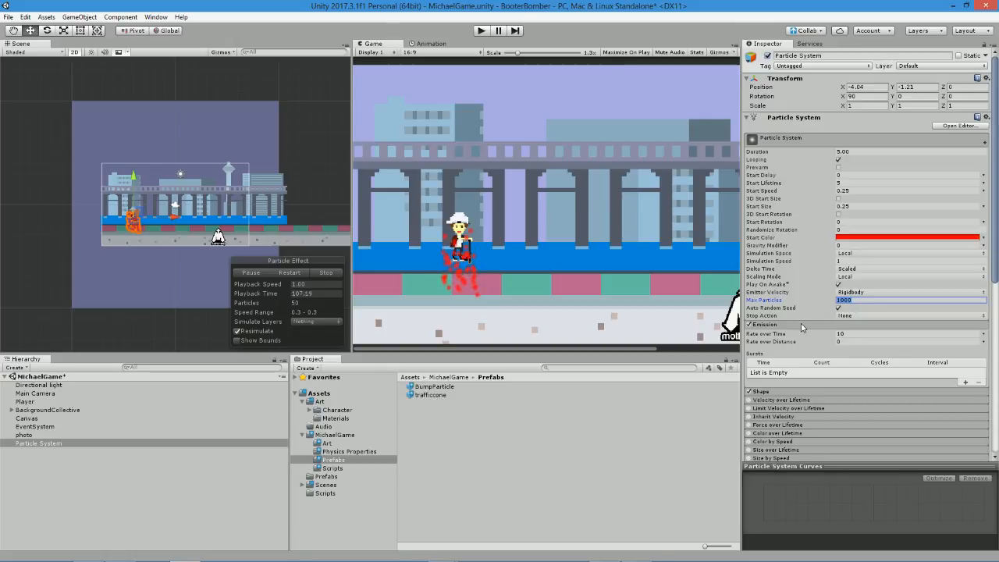
{"action": "left_click", "coordinate": [801, 323]}
{"action": "left_click", "coordinate": [764, 376]}
{"action": "left_click", "coordinate": [750, 375]}
{"action": "left_click", "coordinate": [850, 383]}
{"action": "left_click", "coordinate": [206, 72]}
{"action": "left_click_drag", "start_coordinate": [98, 117], "coordinate": [24, 123]}
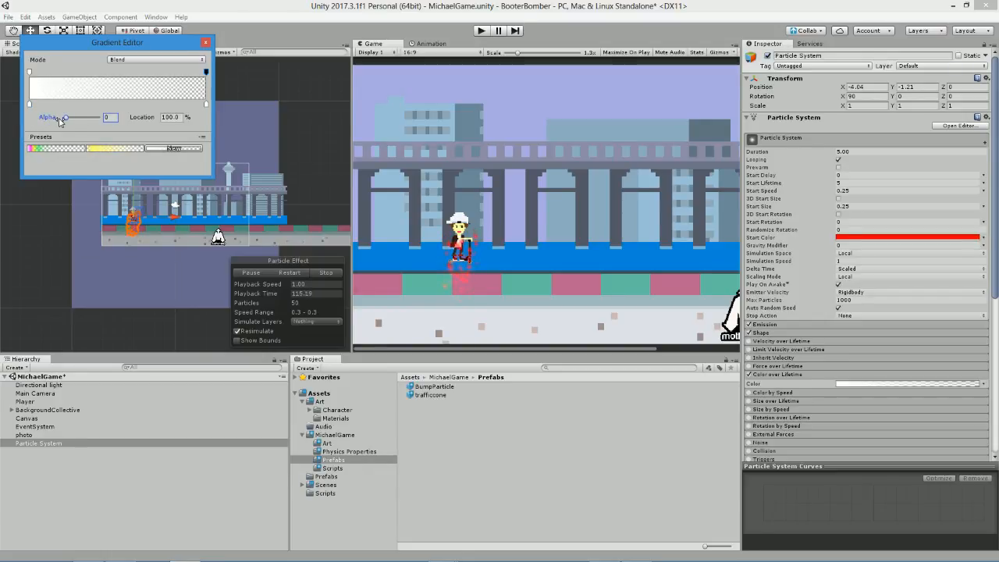
{"action": "left_click_drag", "start_coordinate": [30, 71], "coordinate": [35, 73]}
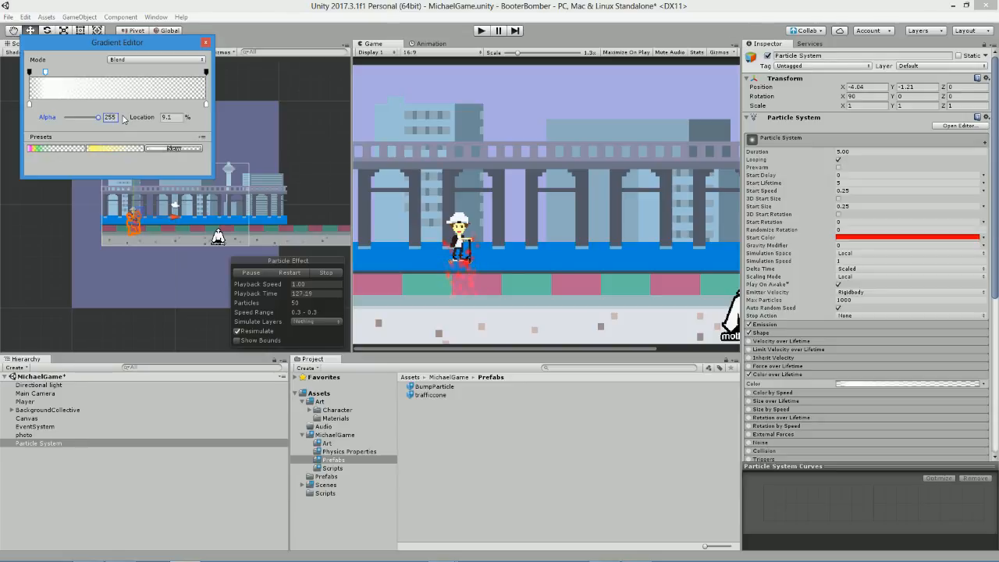
{"action": "left_click", "coordinate": [205, 43]}
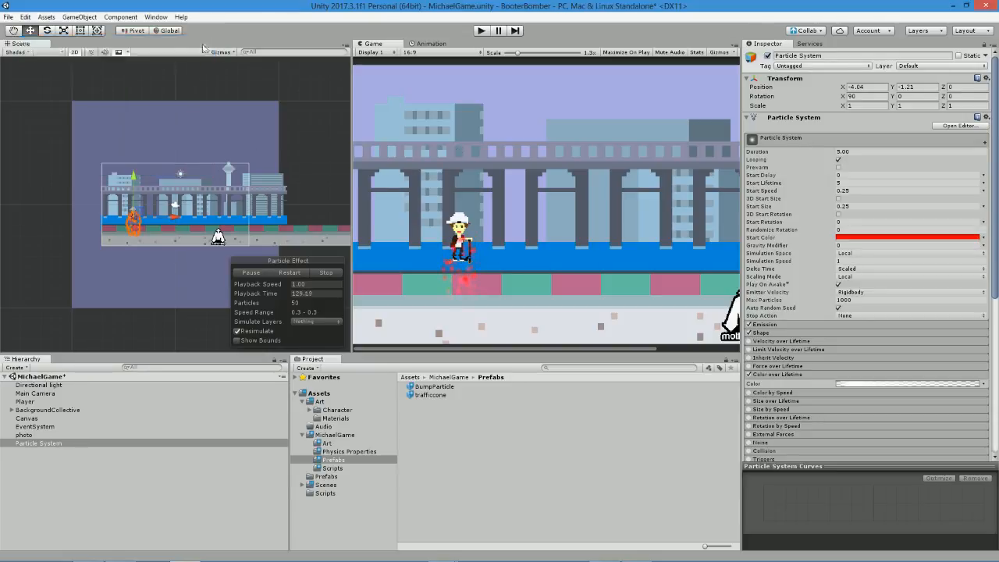
Narrow the particle system's Box emission shape to the Player's width, with an X scale of about 0.35.
{"action": "scroll", "coordinate": [440, 236], "scroll_direction": "up", "scroll_amount": 5}
{"action": "scroll", "coordinate": [468, 234], "scroll_direction": "up", "scroll_amount": 1}
{"action": "scroll", "coordinate": [108, 287], "scroll_direction": "up", "scroll_amount": 4}
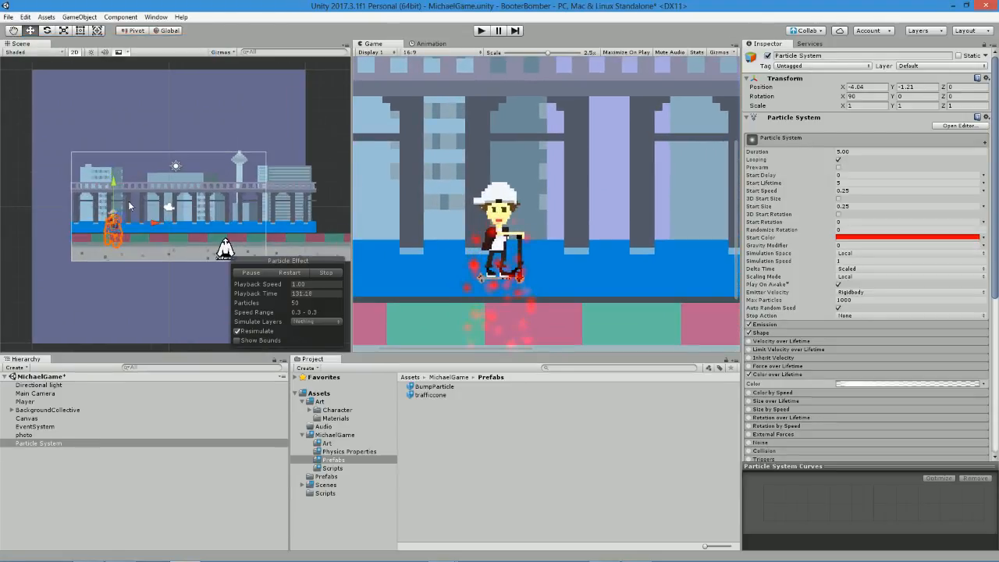
{"action": "double_click", "coordinate": [39, 443]}
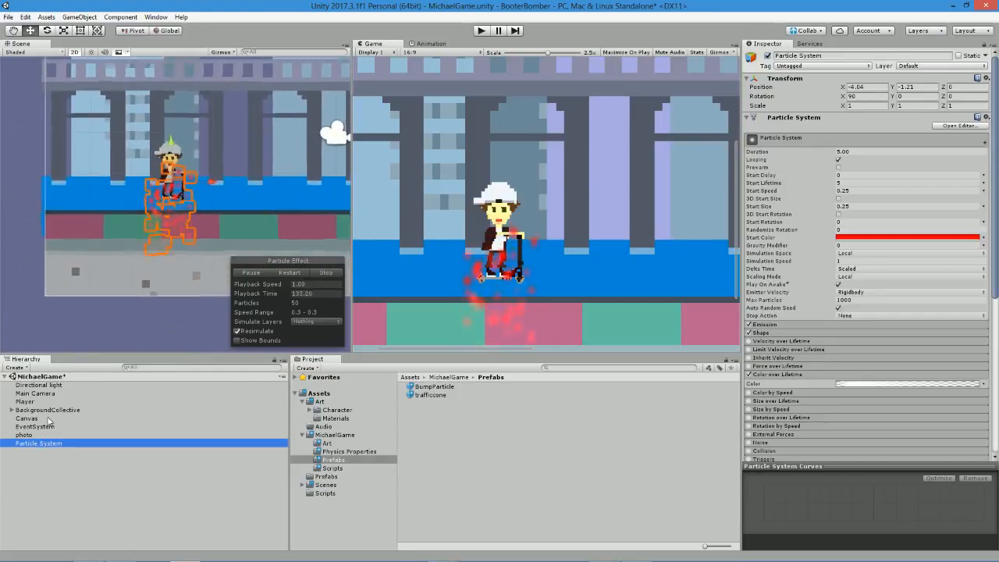
{"action": "scroll", "coordinate": [155, 169], "scroll_direction": "up", "scroll_amount": 3}
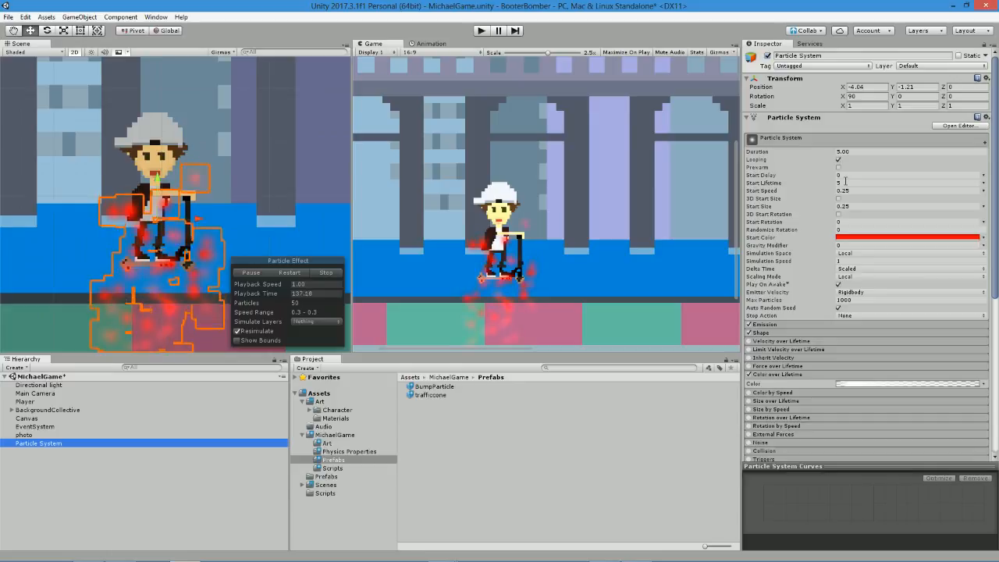
{"action": "left_click", "coordinate": [780, 333]}
{"action": "left_click_drag", "start_coordinate": [211, 219], "coordinate": [141, 224]}
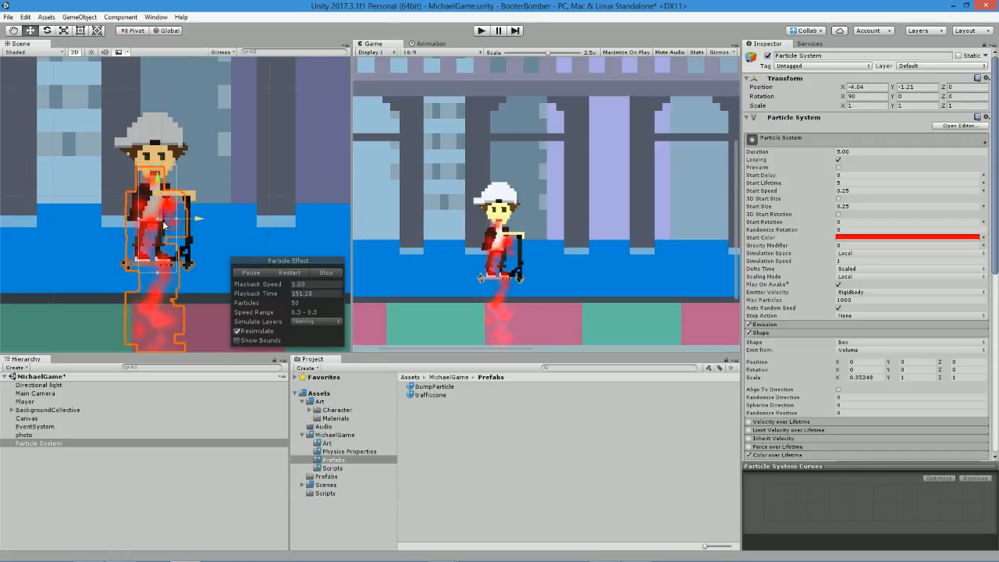
Make the particle system a child of the Player object.
{"action": "scroll", "coordinate": [340, 209], "scroll_direction": "down", "scroll_amount": 10}
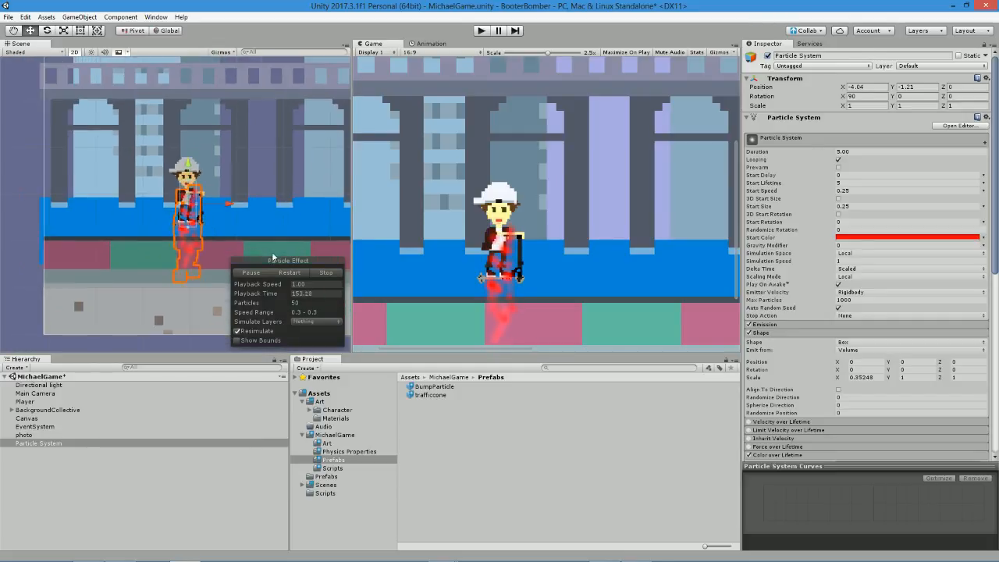
{"action": "middle_click_drag", "start_coordinate": [237, 130], "coordinate": [233, 168]}
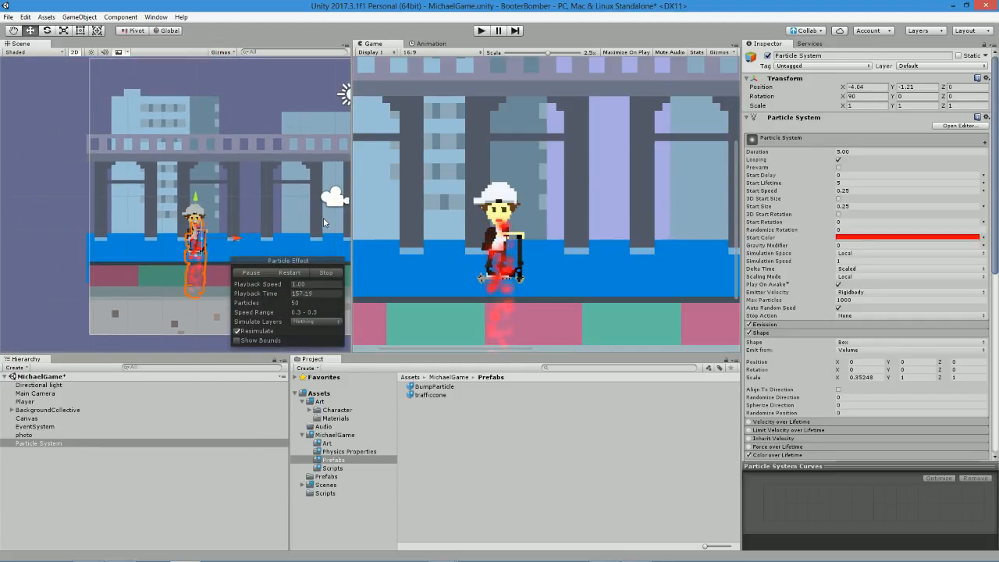
{"action": "double_click", "coordinate": [39, 444]}
{"action": "left_click_drag", "start_coordinate": [44, 443], "coordinate": [37, 402]}
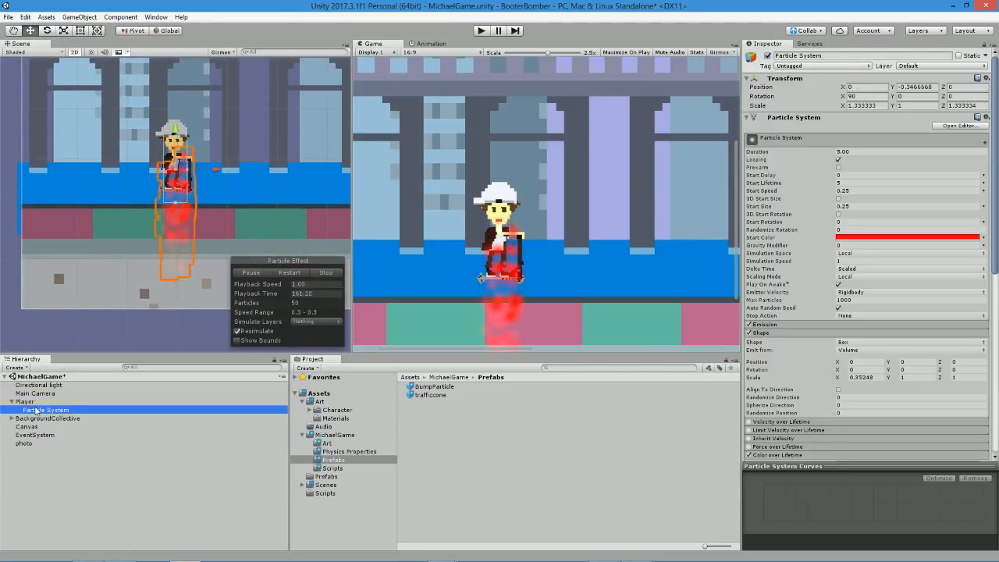
Rename the Player's particle system as Blood, then deactivate it and save the scene.
{"action": "left_click", "coordinate": [36, 410]}
{"action": "type", "text": "B"}
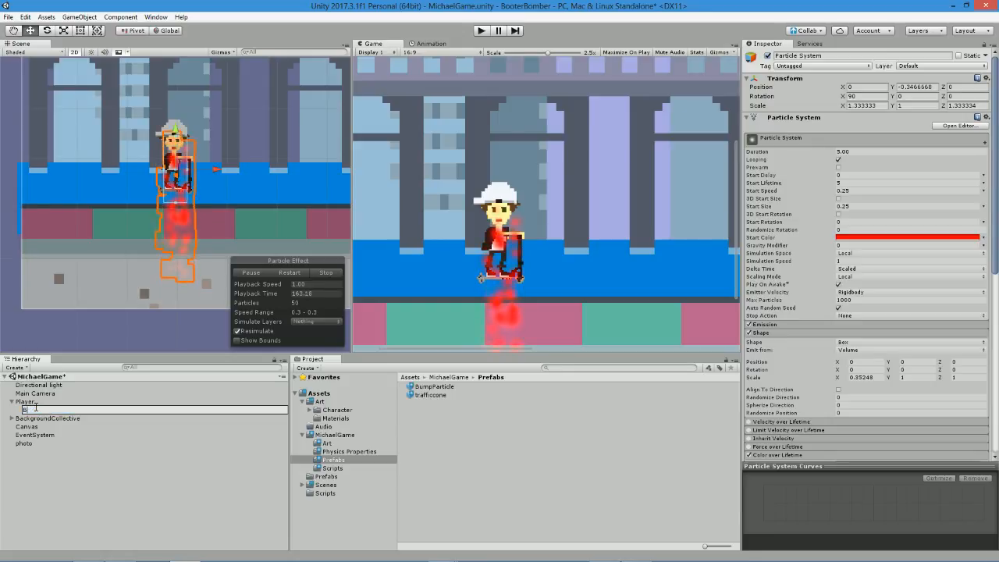
{"action": "type", "text": "lood"}
{"action": "key", "text": "Return"}
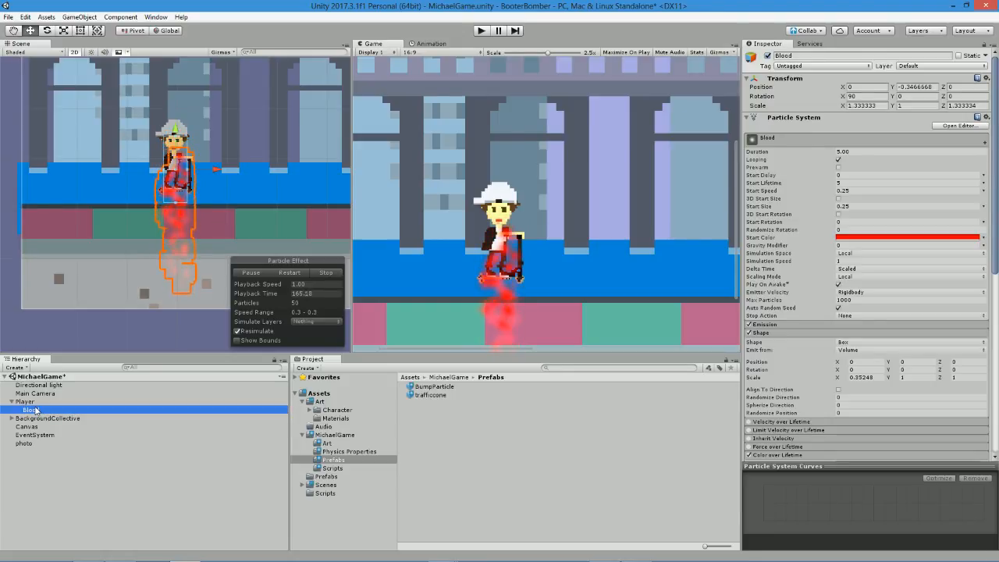
{"action": "left_click", "coordinate": [768, 56]}
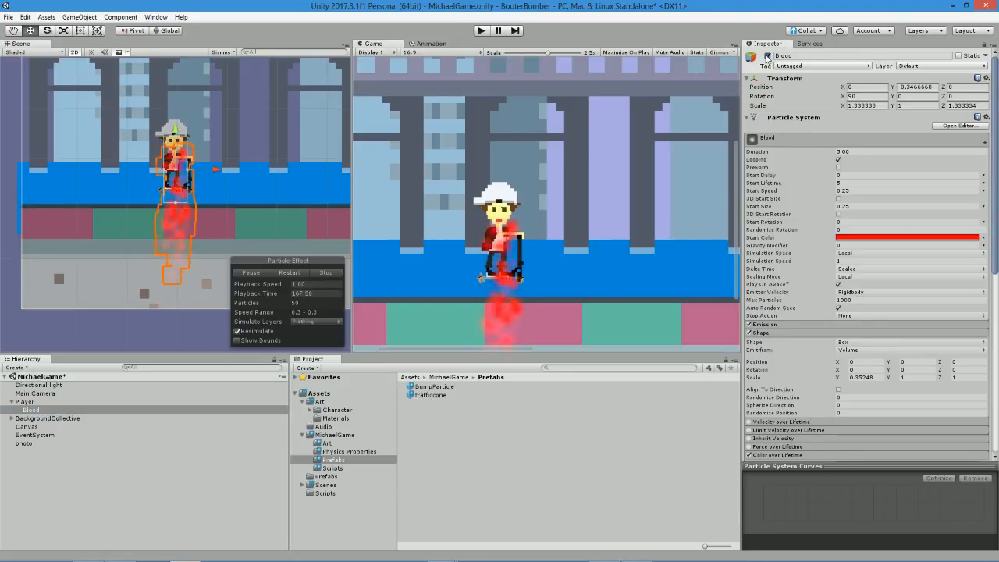
{"action": "key", "text": "ctrl+s"}
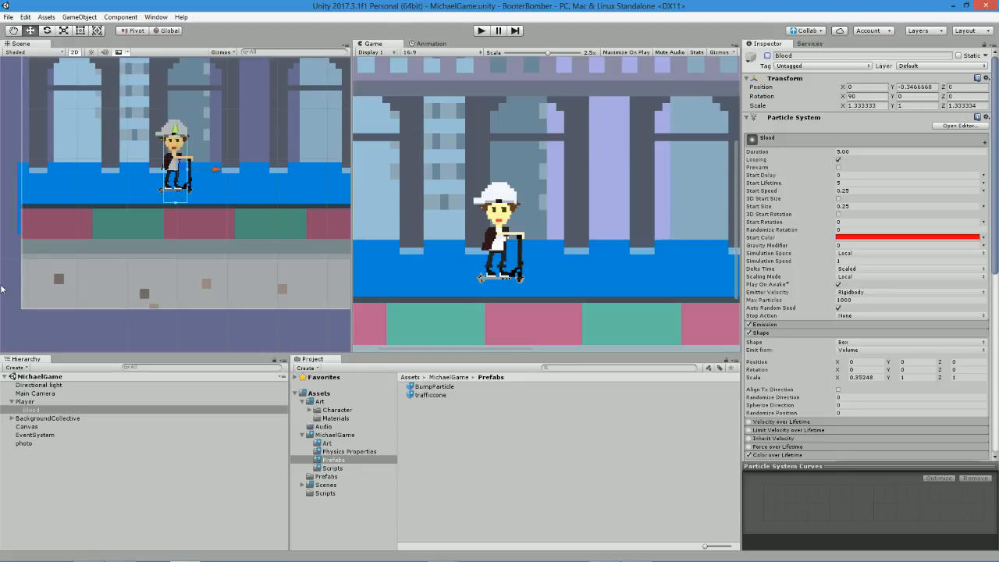
Switch to MonoDevelop and add a public gameObject variable bloodParticle above bumpParticle in FakiePlayerBehaviour.cs, and save the script.
{"action": "left_click", "coordinate": [25, 402]}
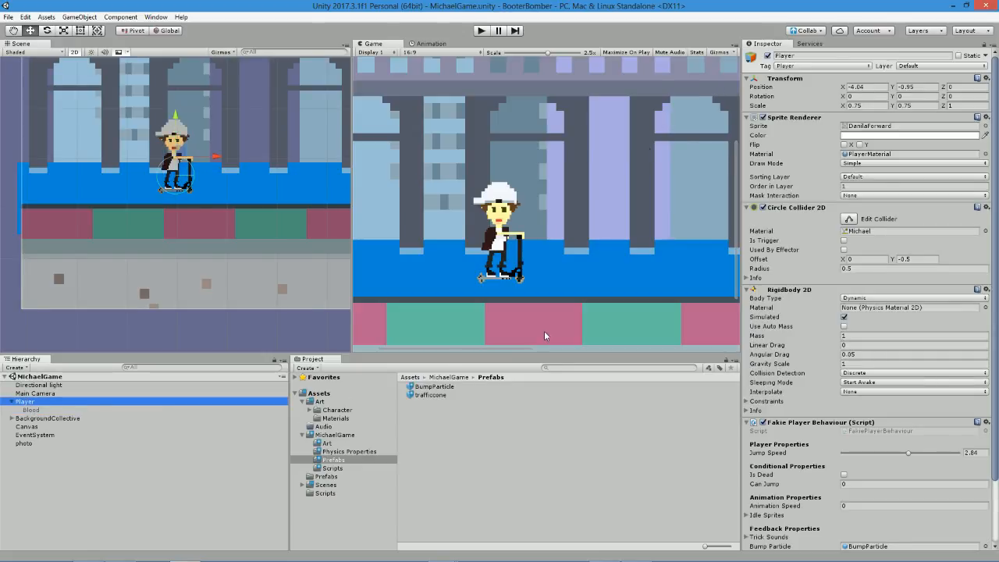
{"action": "key", "text": "alt+Tab"}
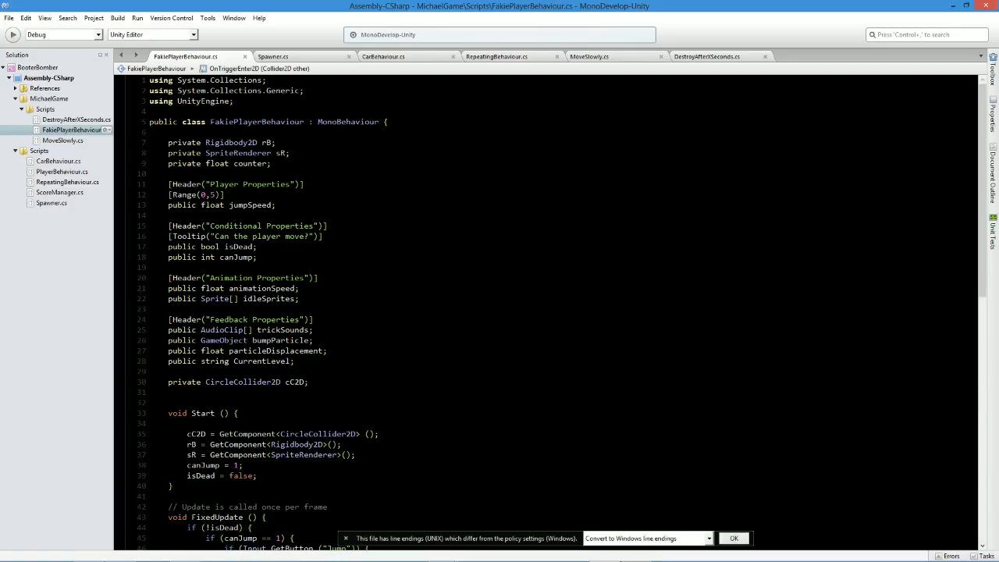
{"action": "key", "text": "Return"}
{"action": "key", "text": "ctrl+z"}
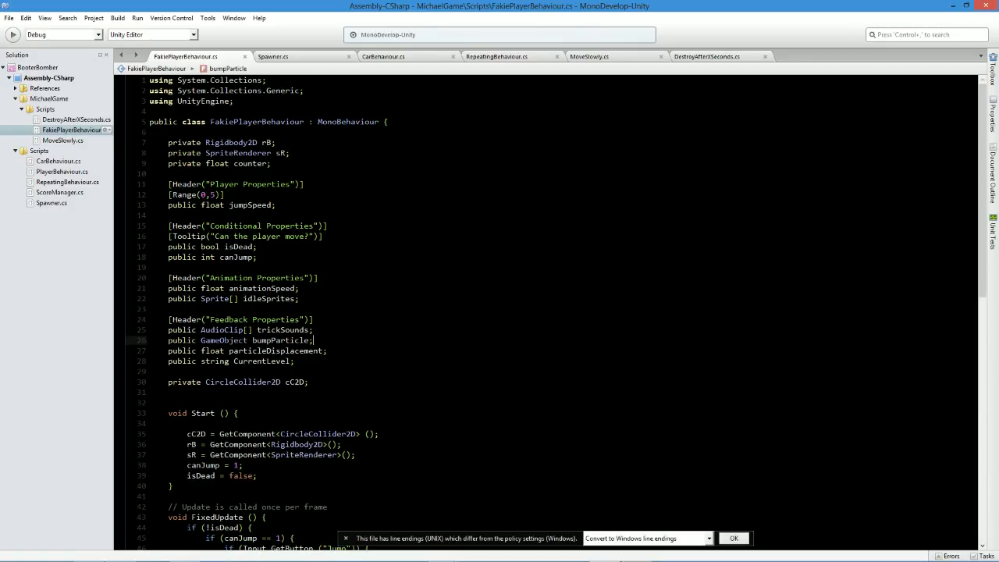
{"action": "key", "text": "Return"}
{"action": "type", "text": "public gameObject"}
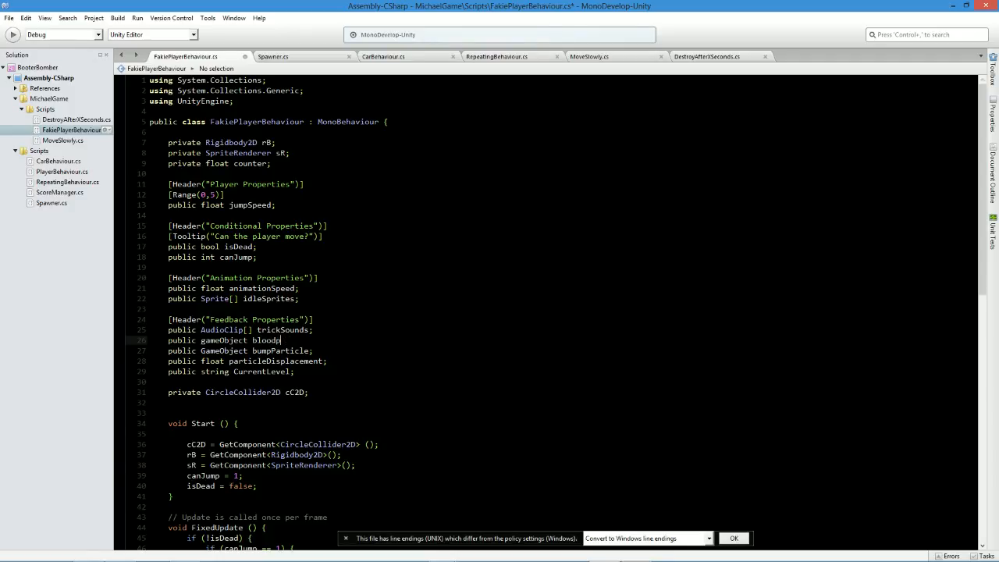
{"action": "type", "text": "bloodParticle;"}
{"action": "key", "text": "ctrl+s"}
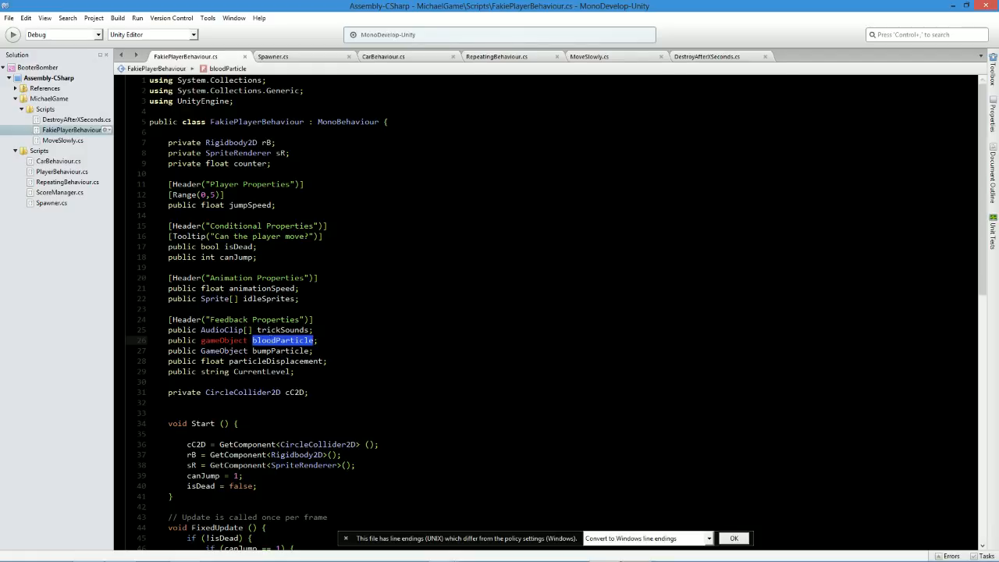
Correct the type of the bloodParticle variable to GameObject, copied from the bumpParticle declaration.
{"action": "double_click", "coordinate": [225, 351]}
{"action": "key", "text": "ctrl+c"}
{"action": "double_click", "coordinate": [225, 341]}
{"action": "key", "text": "ctrl+v"}
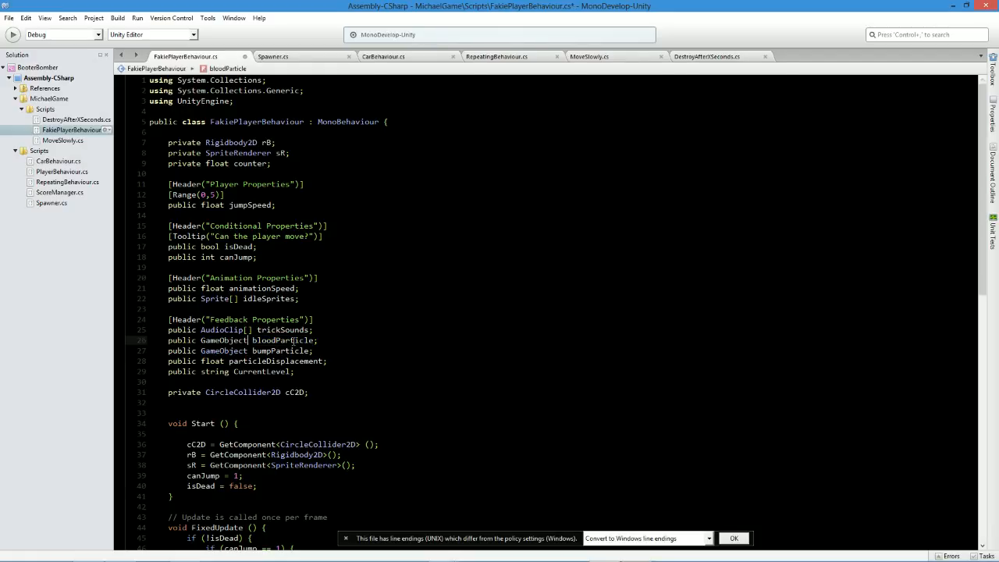
Add bloodParticle.SetActive (true); after isDead = true in OnTriggerEnter2D's "car" condition, and save the script.
{"action": "scroll", "coordinate": [546, 313], "scroll_direction": "down", "scroll_amount": 17}
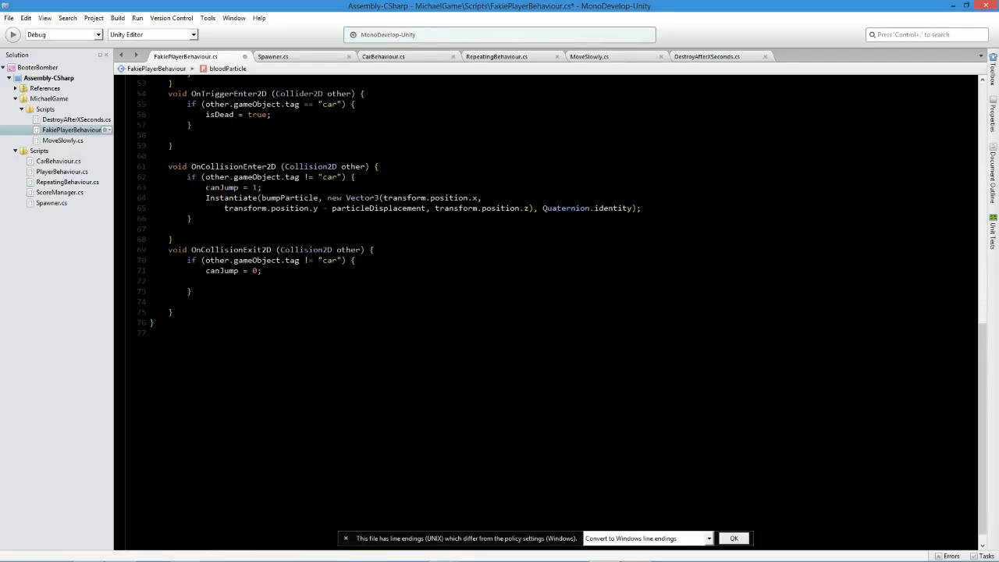
{"action": "scroll", "coordinate": [547, 312], "scroll_direction": "up", "scroll_amount": 8}
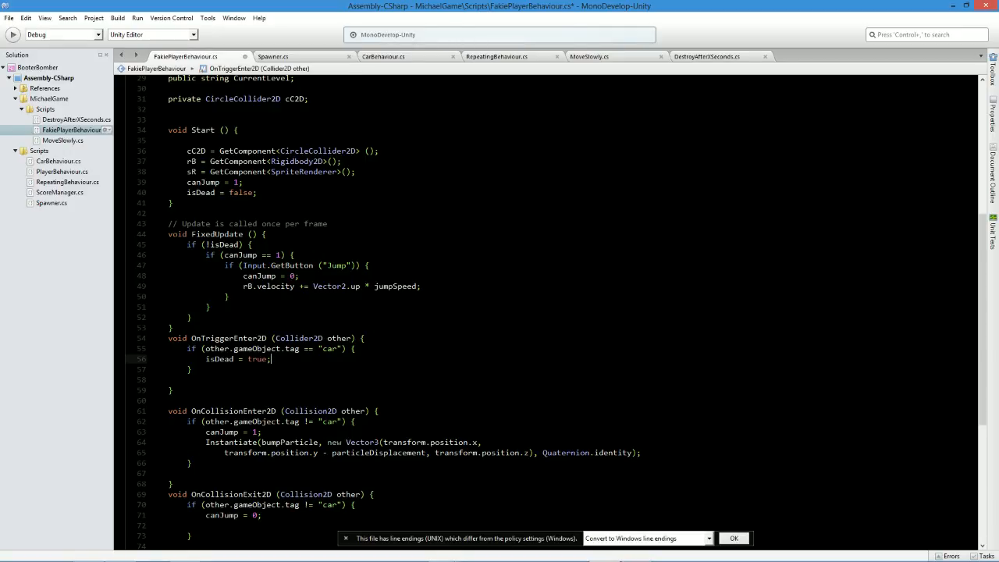
{"action": "key", "text": "Return"}
{"action": "type", "text": "bloodParticle"}
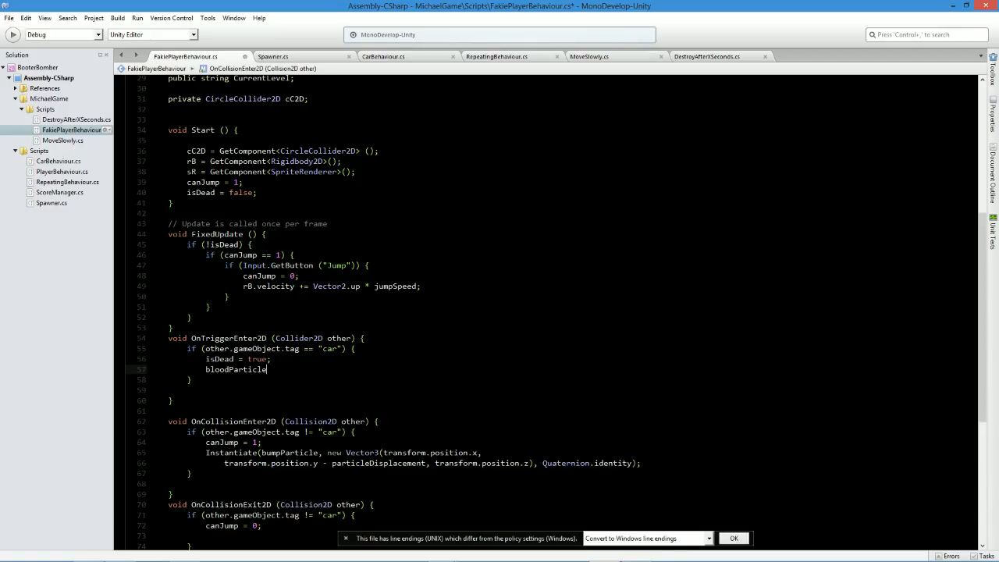
{"action": "type", "text": ".SetActive(true);"}
{"action": "key", "text": "ctrl+s"}
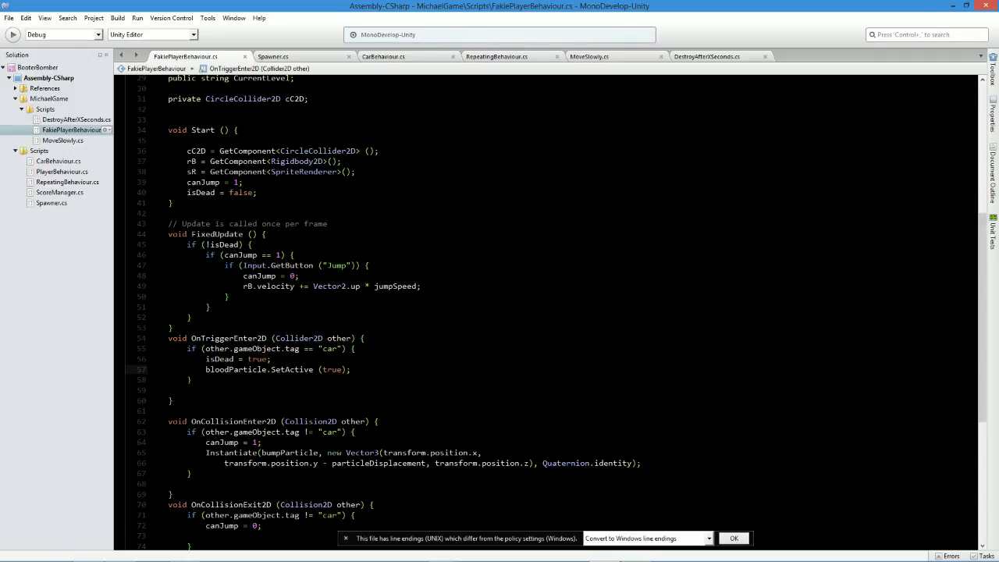
Switch back to the Unity editor so it loads the updated Player script.
{"action": "key", "text": "alt+Tab"}
{"action": "key", "text": "alt+Tab"}
{"action": "key", "text": "alt+Tab"}
{"action": "key", "text": "alt+Tab"}
{"action": "key", "text": "alt+Tab"}
{"action": "key", "text": "alt+Tab"}
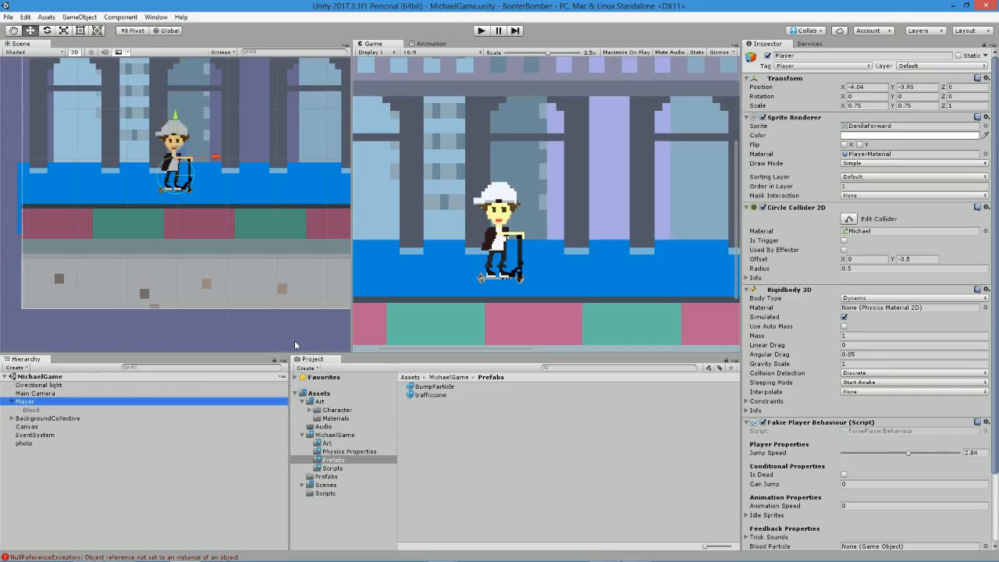
Assign the Blood child object to the Blood Particle property of the Player's Fakie Player Behaviour script.
{"action": "scroll", "coordinate": [805, 468], "scroll_direction": "down", "scroll_amount": 3}
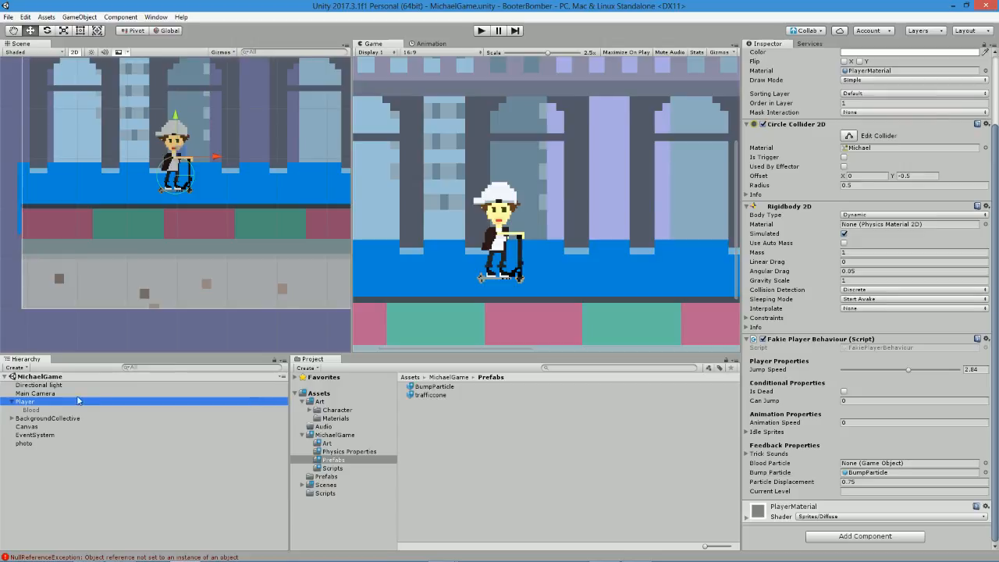
{"action": "left_click_drag", "start_coordinate": [30, 410], "coordinate": [906, 463]}
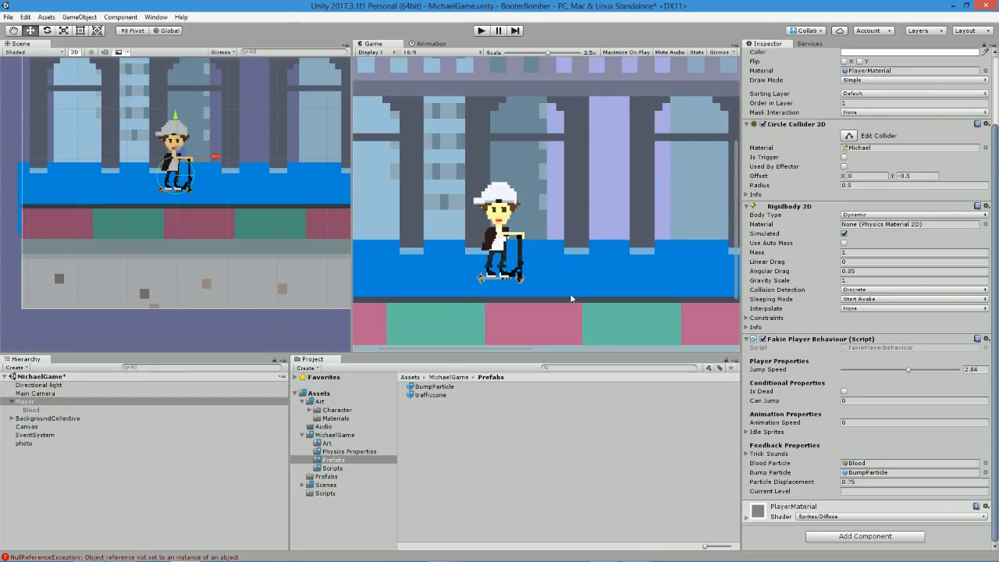
Play-test the Player's death on a cone hit with the Game view scaled to 1x, and stop the game.
{"action": "left_click", "coordinate": [481, 31]}
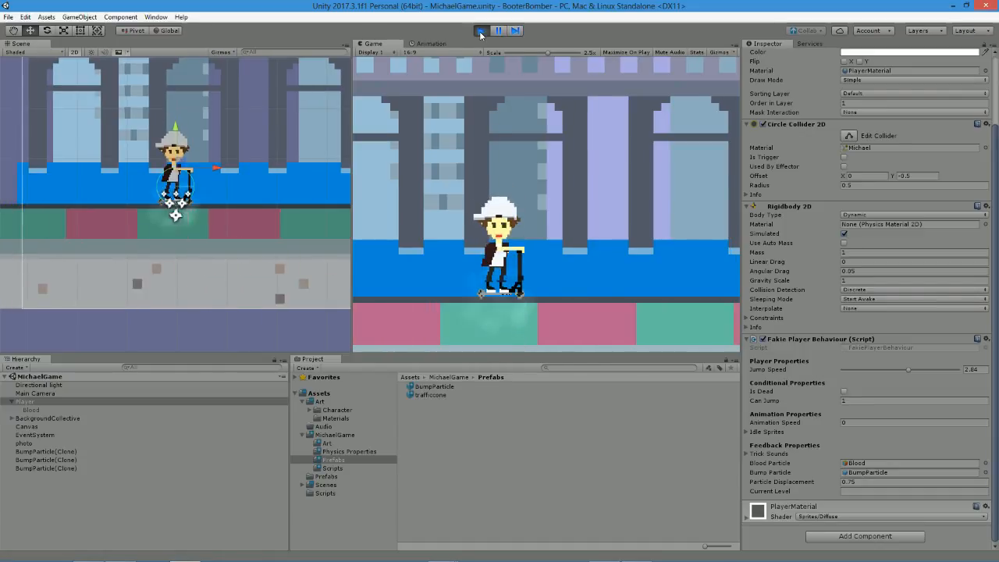
{"action": "left_click_drag", "start_coordinate": [548, 52], "coordinate": [504, 67]}
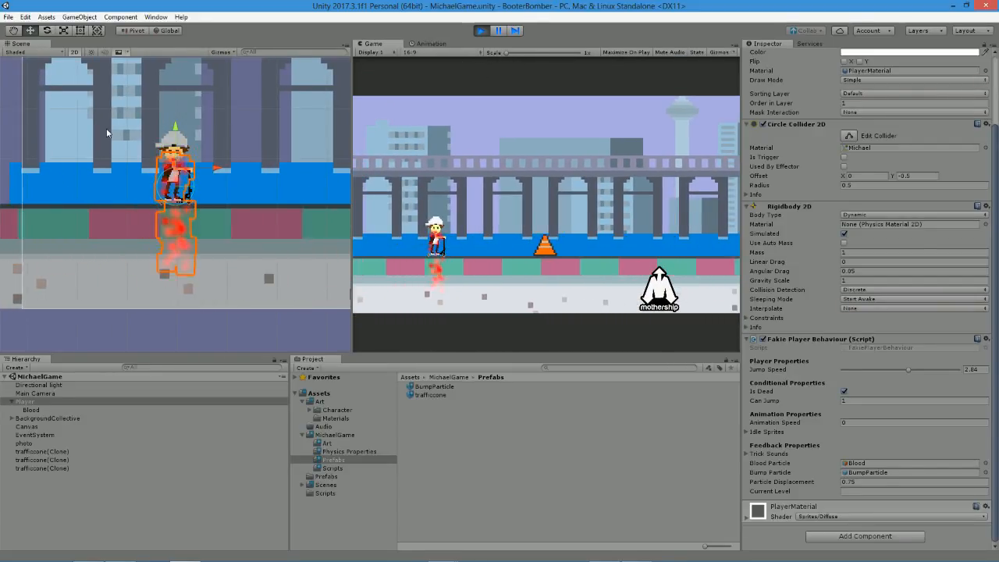
{"action": "left_click", "coordinate": [207, 132]}
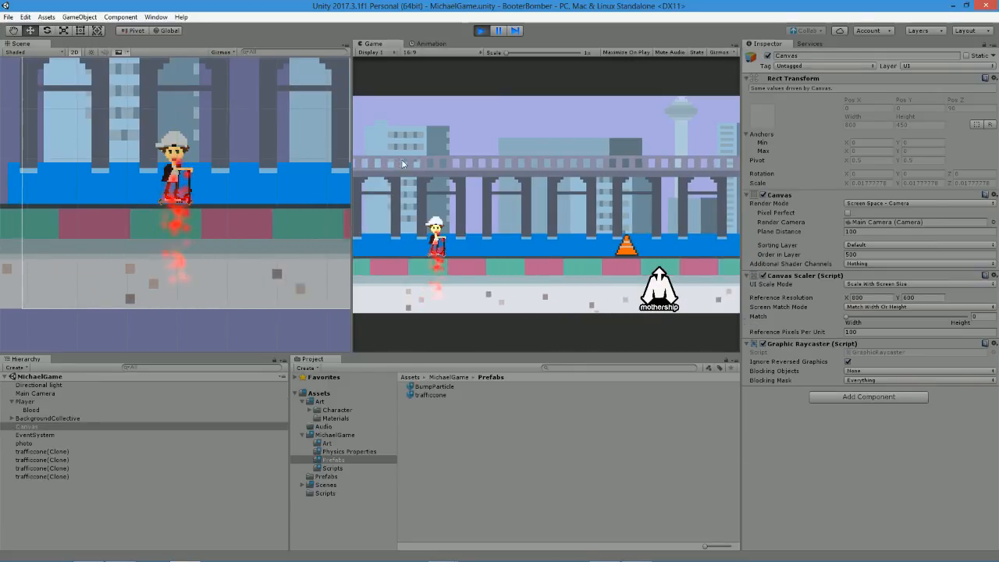
{"action": "left_click", "coordinate": [482, 31]}
{"action": "middle_click_drag", "start_coordinate": [104, 133], "coordinate": [95, 133]}
Select the Blood object under Player and collapse its Particle System component.
{"action": "left_click", "coordinate": [11, 401]}
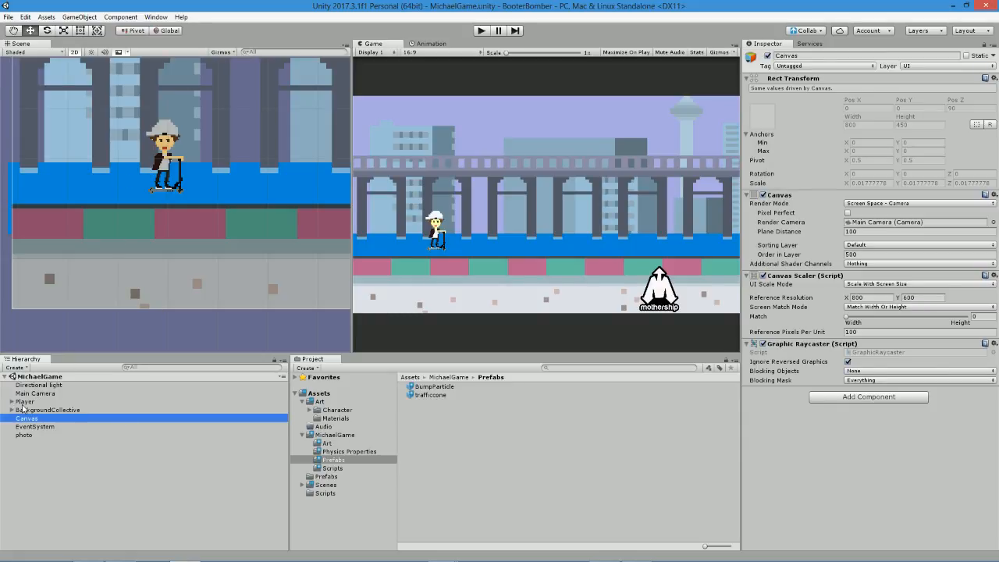
{"action": "left_click", "coordinate": [24, 402]}
{"action": "left_click", "coordinate": [11, 401]}
{"action": "left_click", "coordinate": [31, 409]}
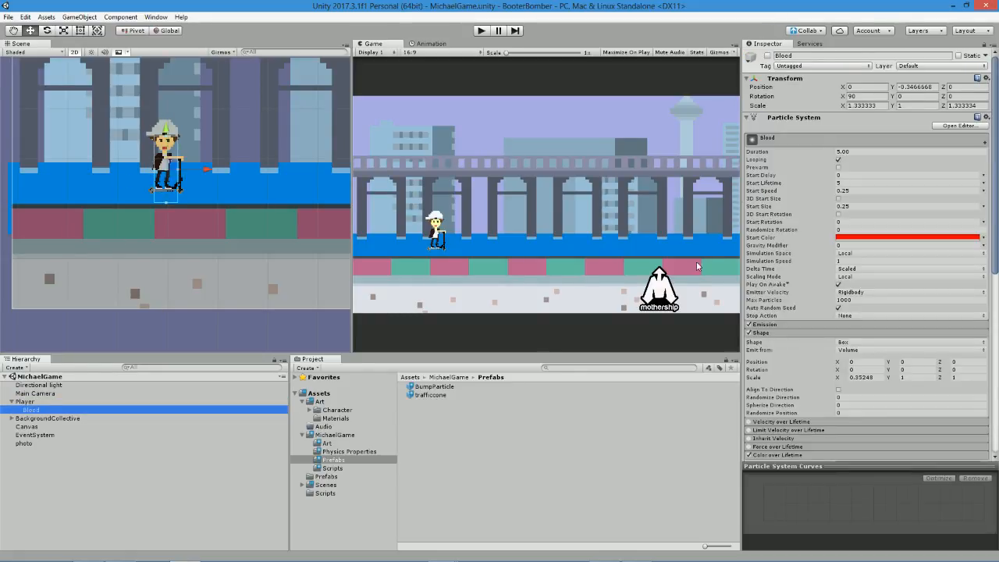
{"action": "scroll", "coordinate": [882, 166], "scroll_direction": "down", "scroll_amount": 5}
{"action": "scroll", "coordinate": [834, 145], "scroll_direction": "up", "scroll_amount": 5}
{"action": "left_click", "coordinate": [783, 89]}
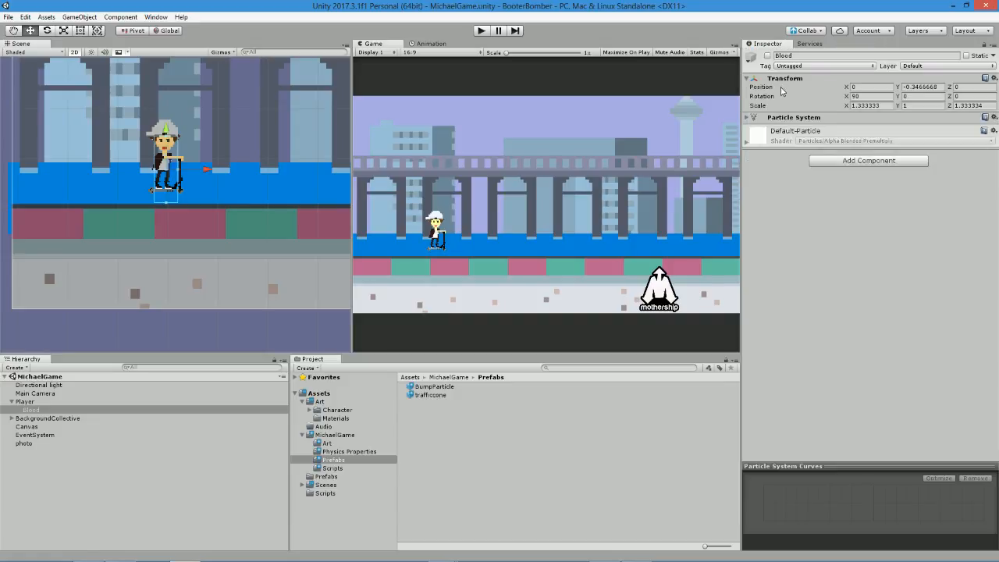
Add an Audio Source component to the Blood object.
{"action": "left_click", "coordinate": [844, 161]}
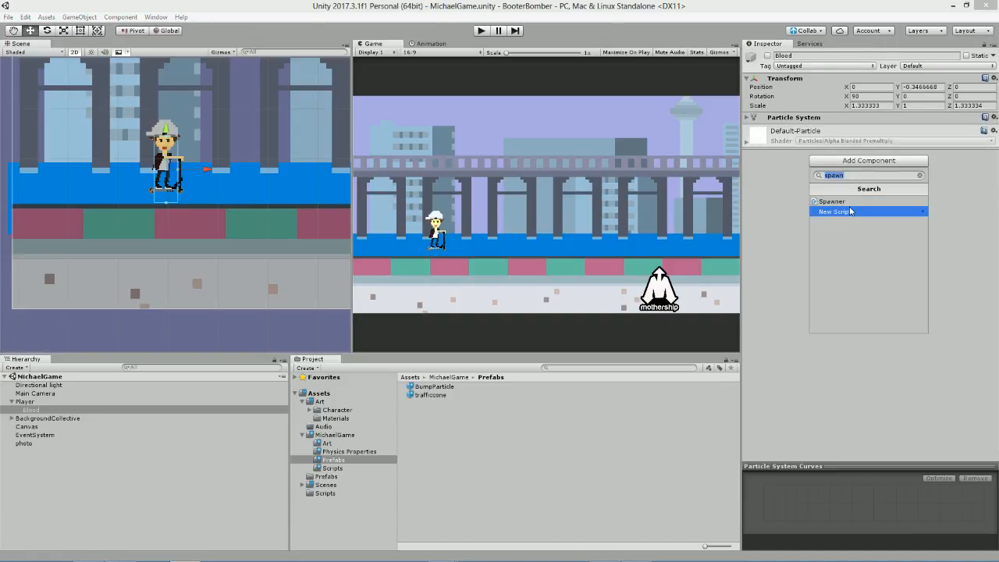
{"action": "type", "text": "audi"}
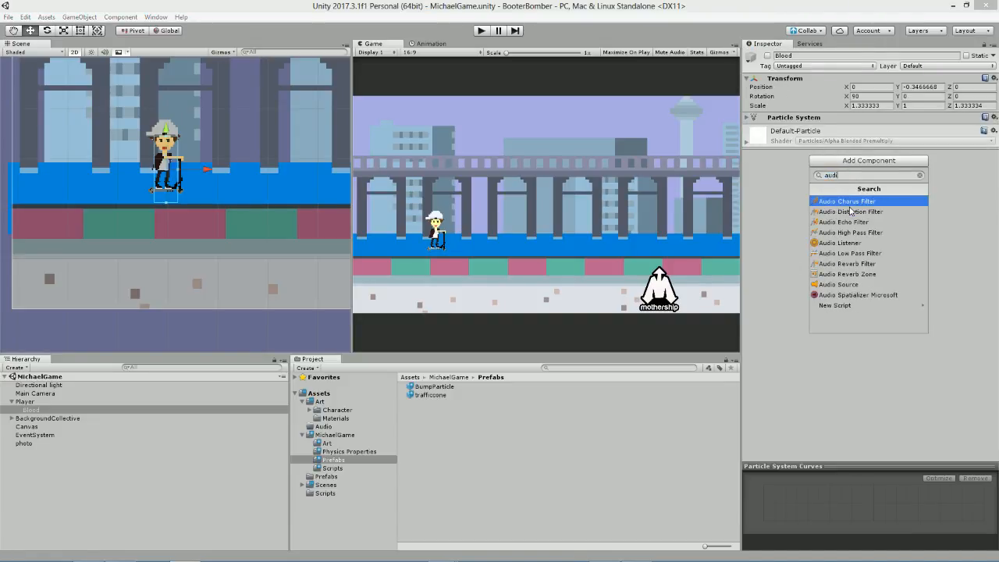
{"action": "type", "text": "sou"}
{"action": "key", "text": "BackSpace"}
{"action": "key", "text": "Down"}
{"action": "key", "text": "Down"}
{"action": "key", "text": "Down"}
{"action": "key", "text": "Down"}
{"action": "key", "text": "Down"}
{"action": "key", "text": "Down"}
{"action": "key", "text": "Down"}
{"action": "key", "text": "Down"}
{"action": "key", "text": "Return"}
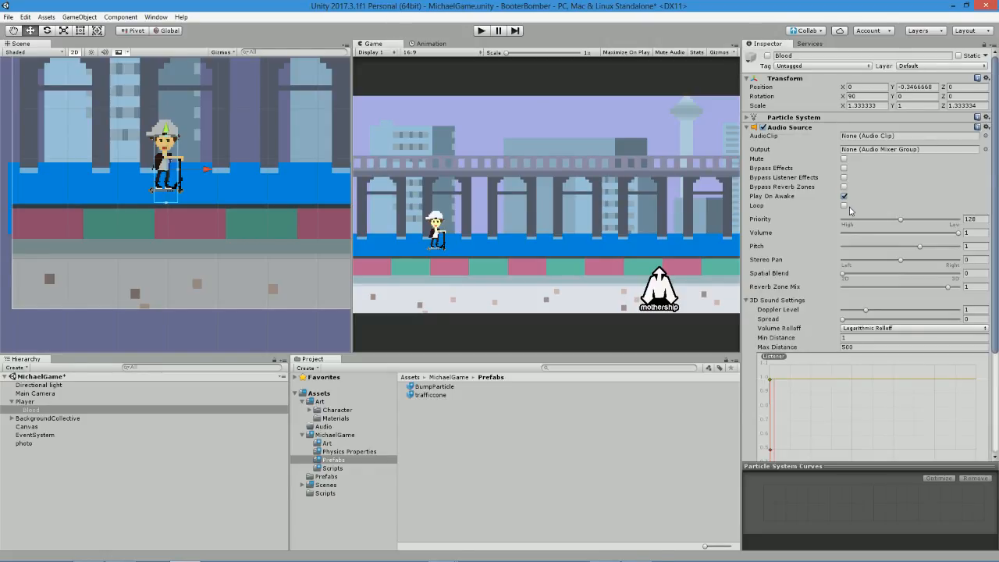
Check the clips available for Blood's Audio Source, leave its AudioClip at None, and save the scene.
{"action": "left_click", "coordinate": [986, 136]}
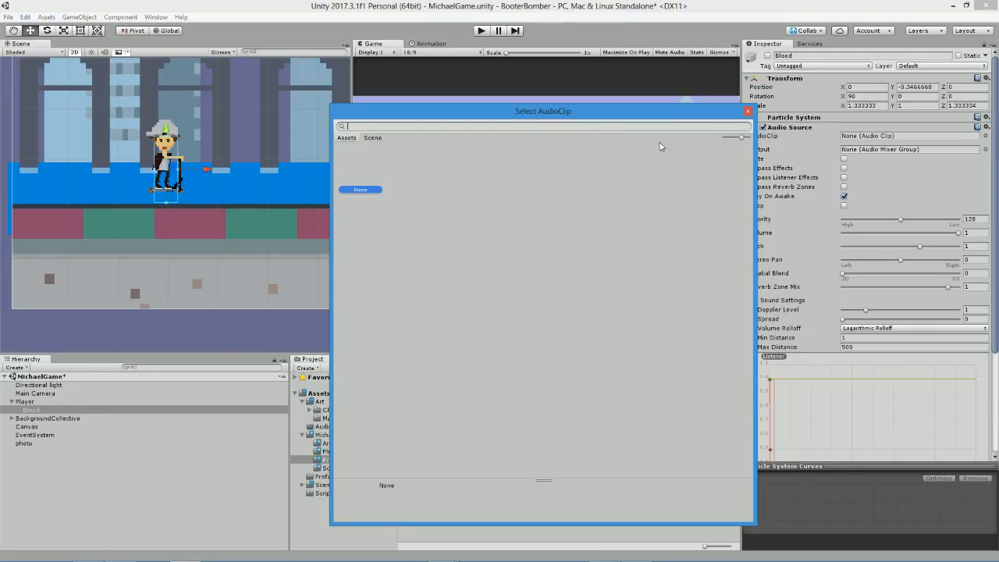
{"action": "left_click", "coordinate": [748, 111]}
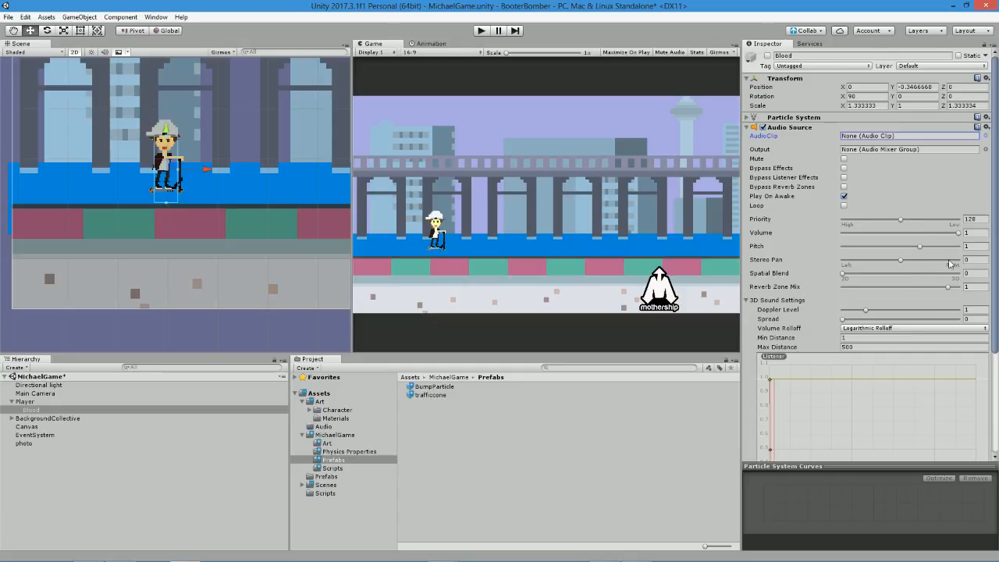
{"action": "mouse_move", "coordinate": [172, 531]}
{"action": "left_click", "coordinate": [315, 515]}
{"action": "left_click", "coordinate": [31, 459]}
{"action": "key", "text": "ctrl+s"}
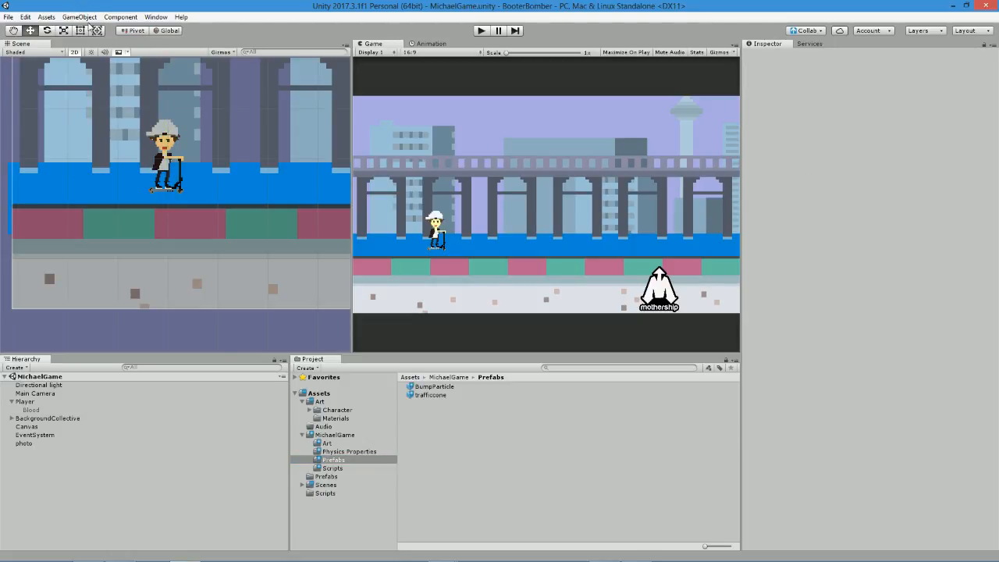
Switch to MonoDevelop to review FakiePlayerBehaviour.cs, and return to the Unity editor.
{"action": "scroll", "coordinate": [119, 186], "scroll_direction": "down", "scroll_amount": 1}
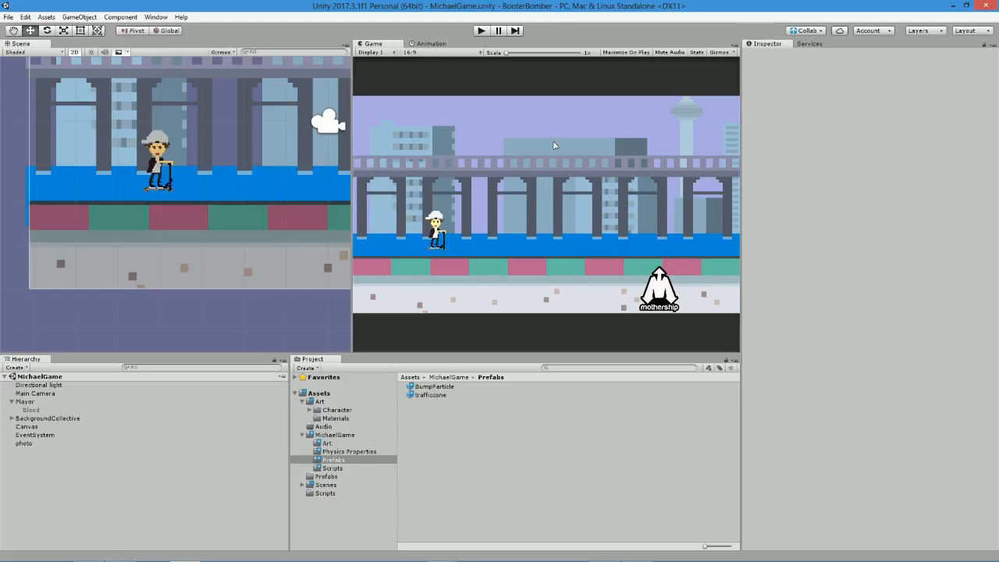
{"action": "mouse_move", "coordinate": [39, 550]}
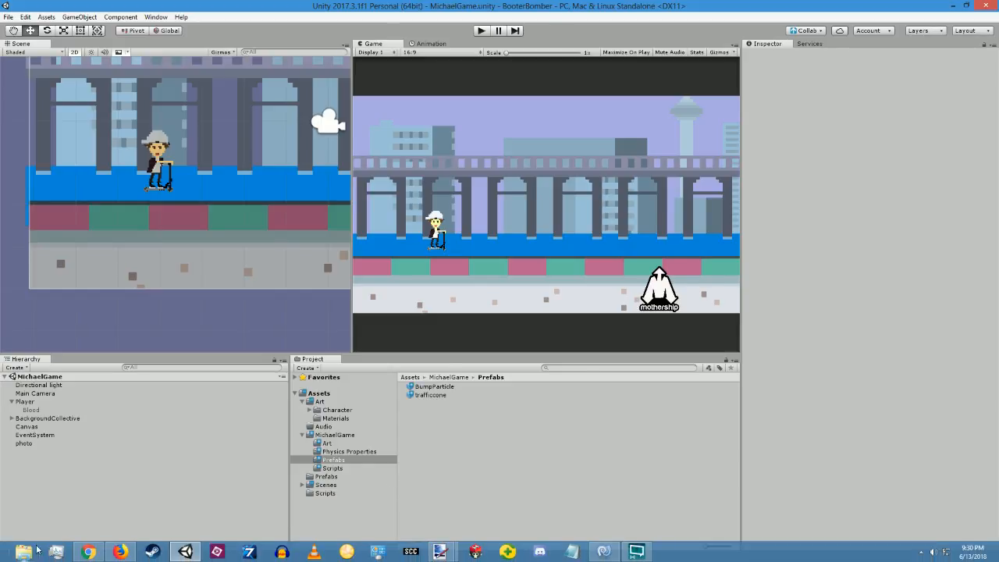
{"action": "left_click", "coordinate": [600, 552]}
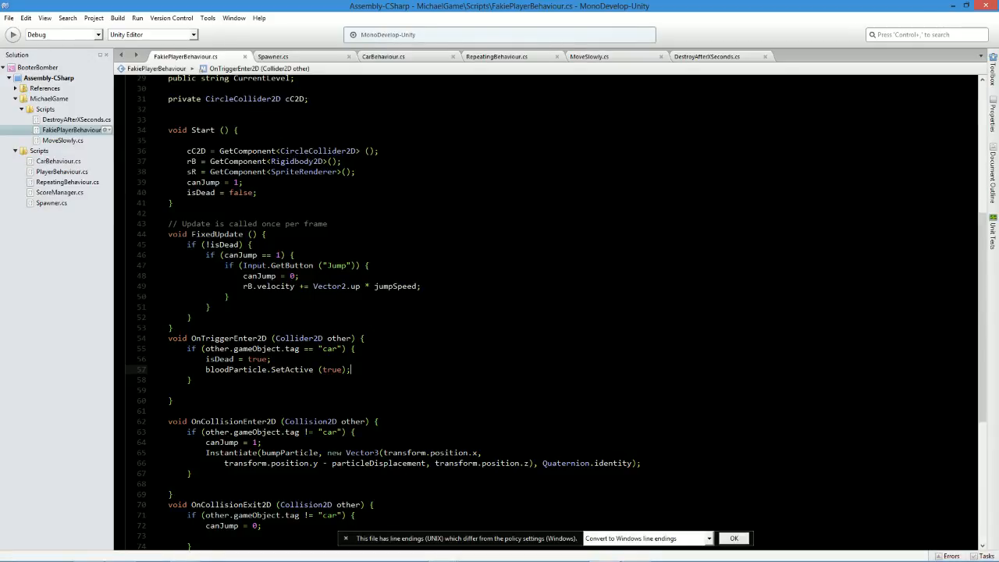
{"action": "left_click", "coordinate": [350, 360]}
{"action": "scroll", "coordinate": [351, 359], "scroll_direction": "up", "scroll_amount": 6}
{"action": "key", "text": "alt+Tab"}
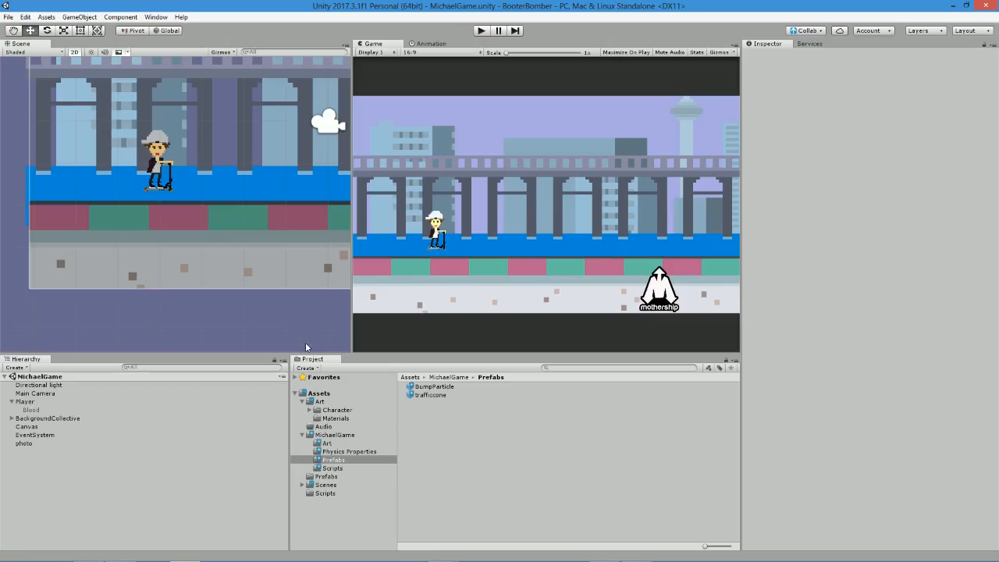
Select Background1 inside BackgroundCollective and open its RepeatingBehaviour script in MonoDevelop.
{"action": "left_click", "coordinate": [166, 286]}
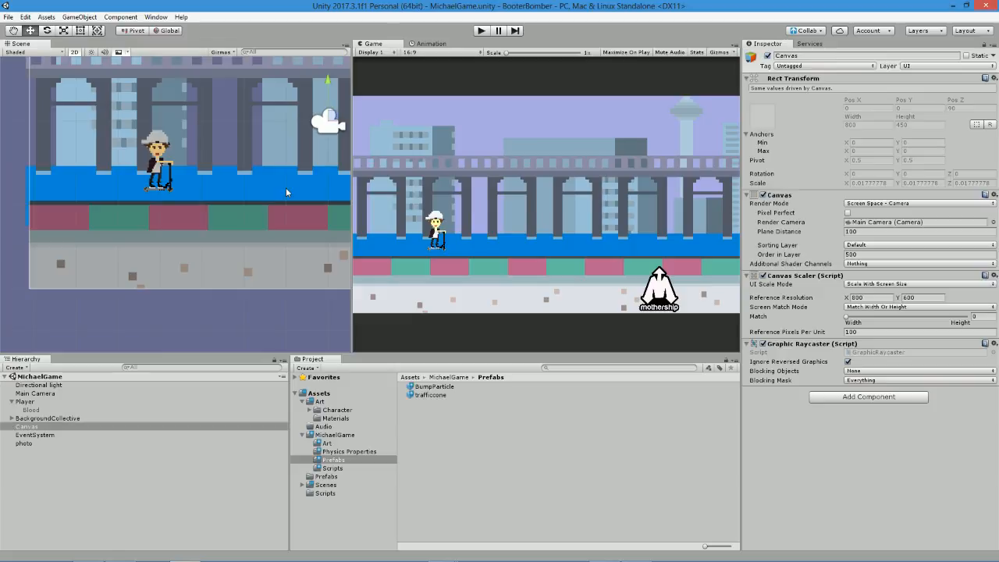
{"action": "left_click", "coordinate": [35, 419]}
{"action": "key", "text": "Up"}
{"action": "key", "text": "Up"}
{"action": "key", "text": "Down"}
{"action": "key", "text": "Down"}
{"action": "key", "text": "Up"}
{"action": "key", "text": "Up"}
{"action": "key", "text": "Left"}
{"action": "key", "text": "Down"}
{"action": "key", "text": "Right"}
{"action": "key", "text": "Down"}
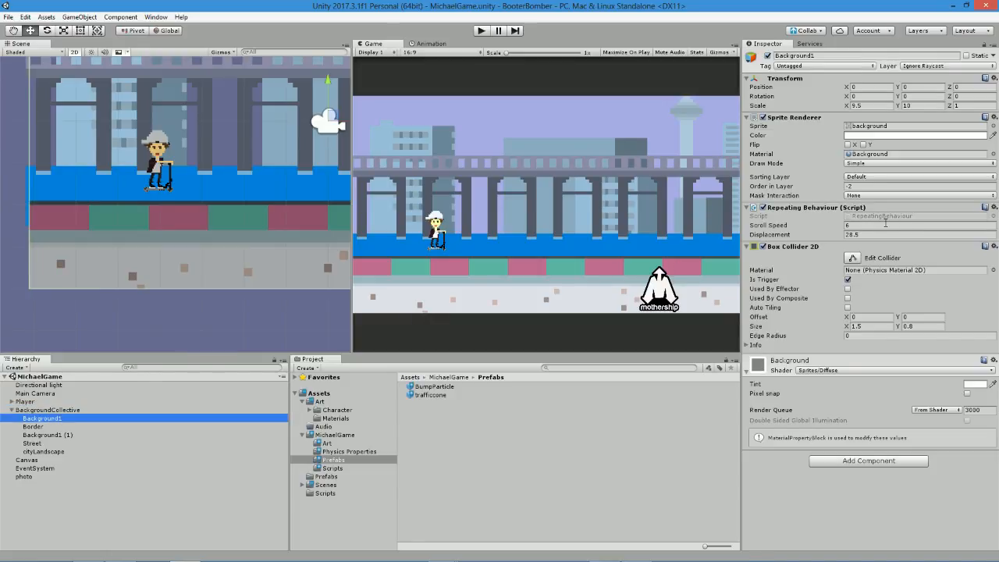
{"action": "left_click", "coordinate": [871, 217]}
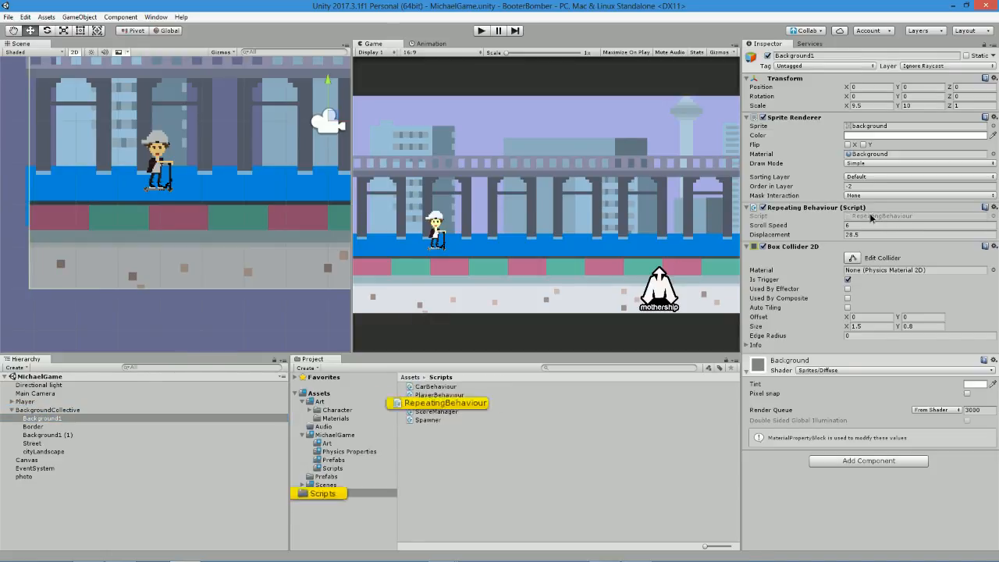
{"action": "double_click", "coordinate": [453, 405]}
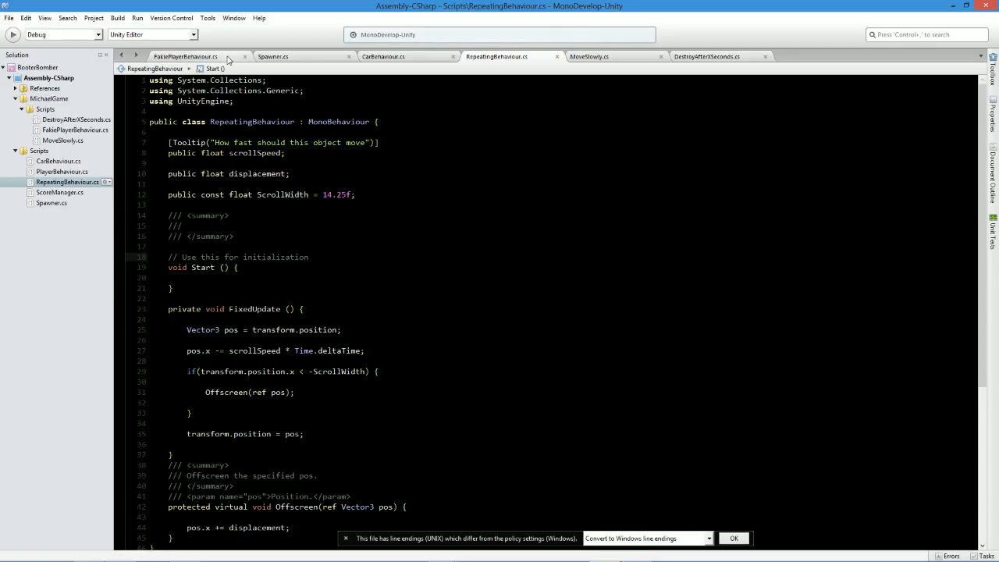
Declare public RepeatingBehaviour repBeh; below CurrentLevel in FakiePlayerBehaviour.cs, and save the script.
{"action": "left_click", "coordinate": [186, 58]}
{"action": "left_click", "coordinate": [311, 375]}
{"action": "key", "text": "Return"}
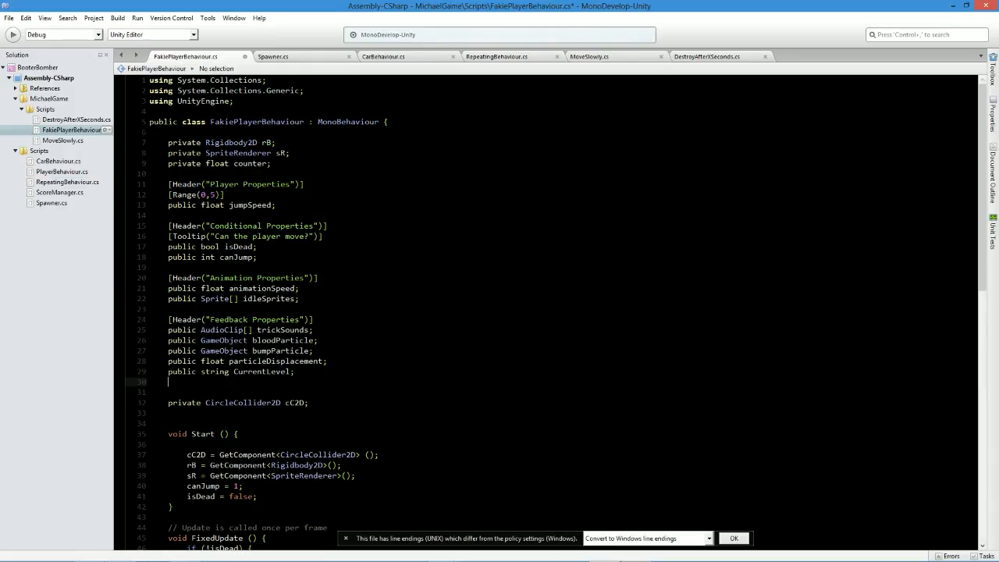
{"action": "type", "text": "public RepeatingBehaviour "}
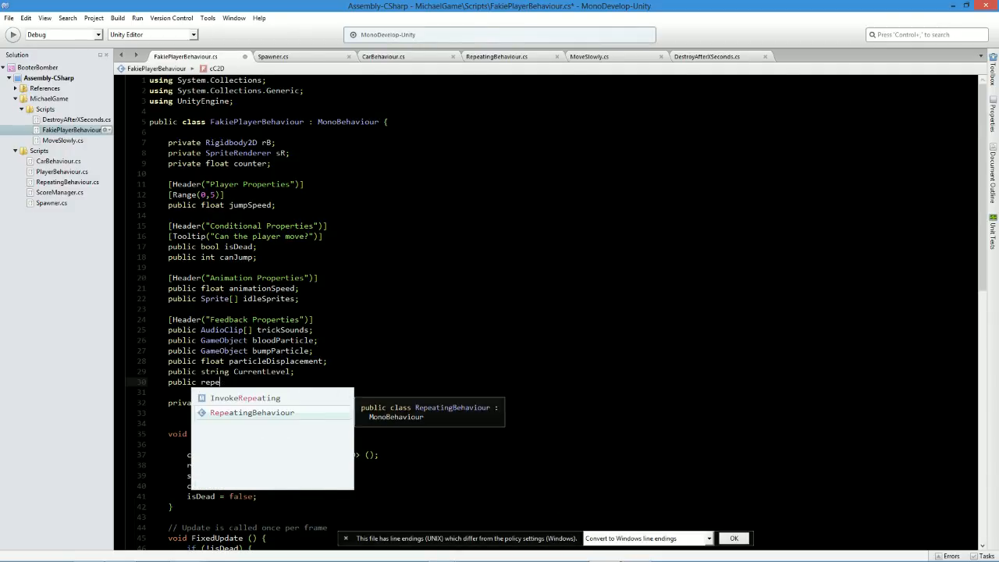
{"action": "type", "text": "rB"}
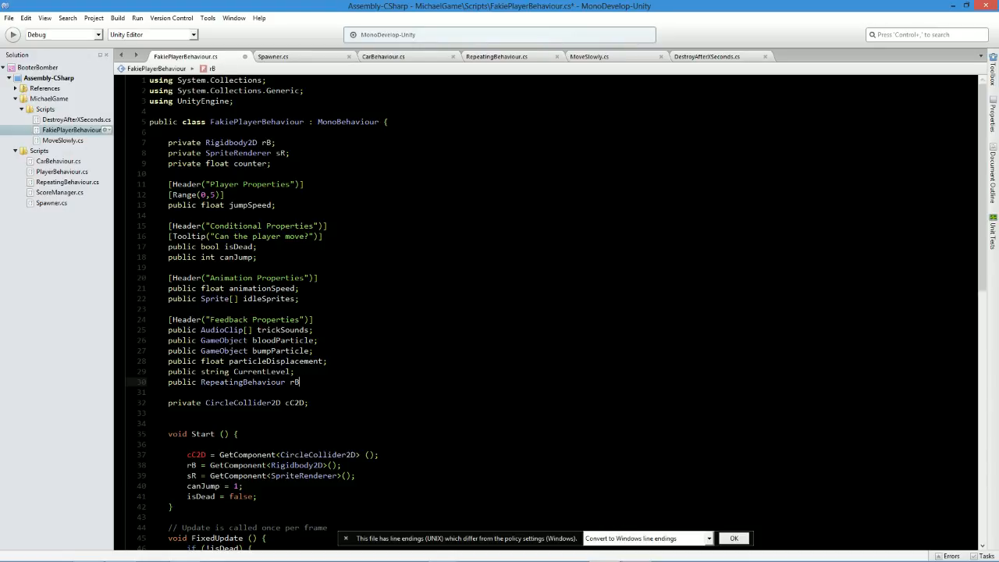
{"action": "key", "text": "BackSpace"}
{"action": "type", "text": "ep"}
{"action": "type", "text": "Beh;"}
{"action": "key", "text": "ctrl+s"}
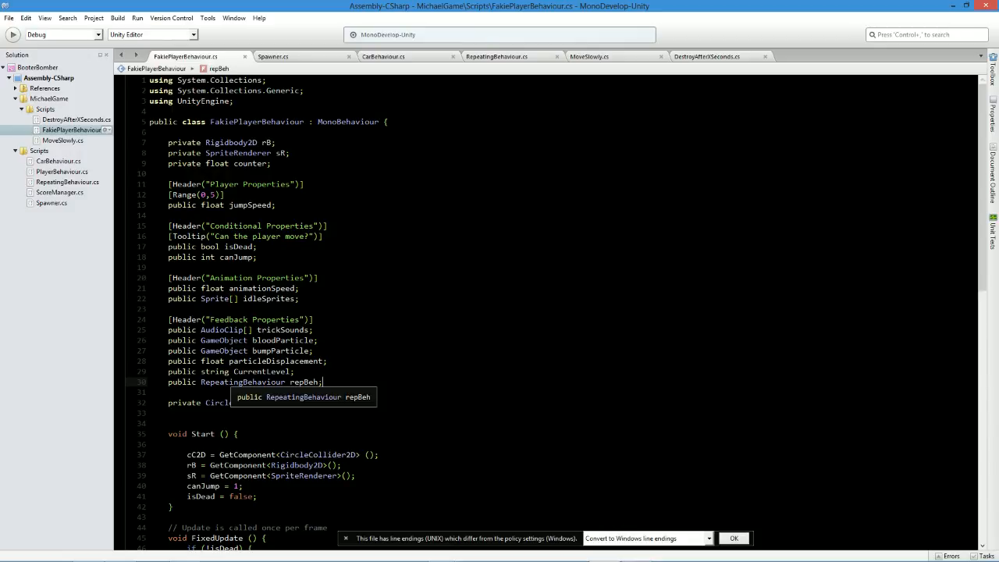
Rename the RepeatingBehaviour variable to repBehaviour and make its type an array, RepeatingBehaviour[].
{"action": "left_click_drag", "start_coordinate": [243, 381], "coordinate": [318, 382]}
{"action": "key", "text": "ctrl+c"}
{"action": "key", "text": "ctrl+v"}
{"action": "double_click", "coordinate": [313, 382]}
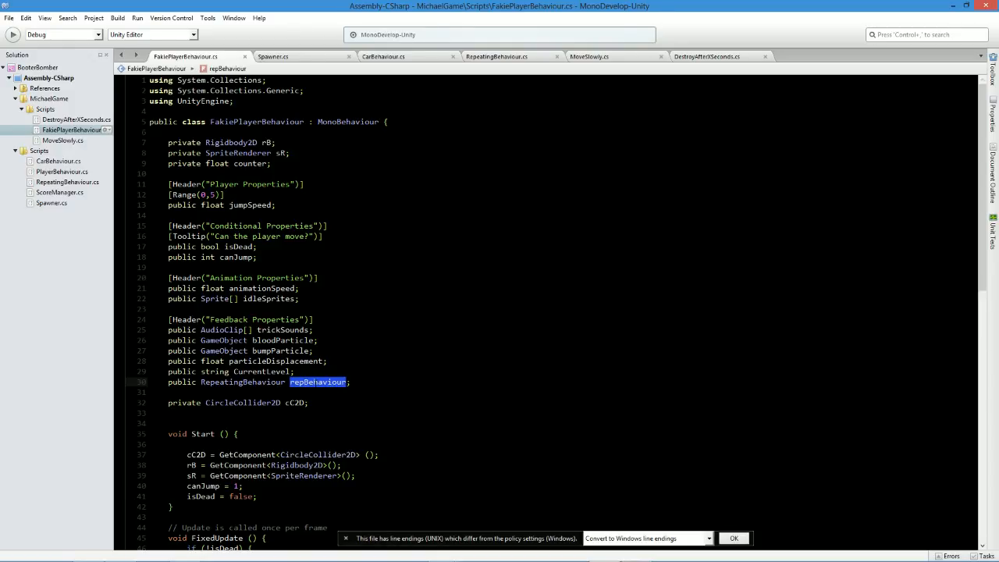
{"action": "left_click", "coordinate": [286, 381]}
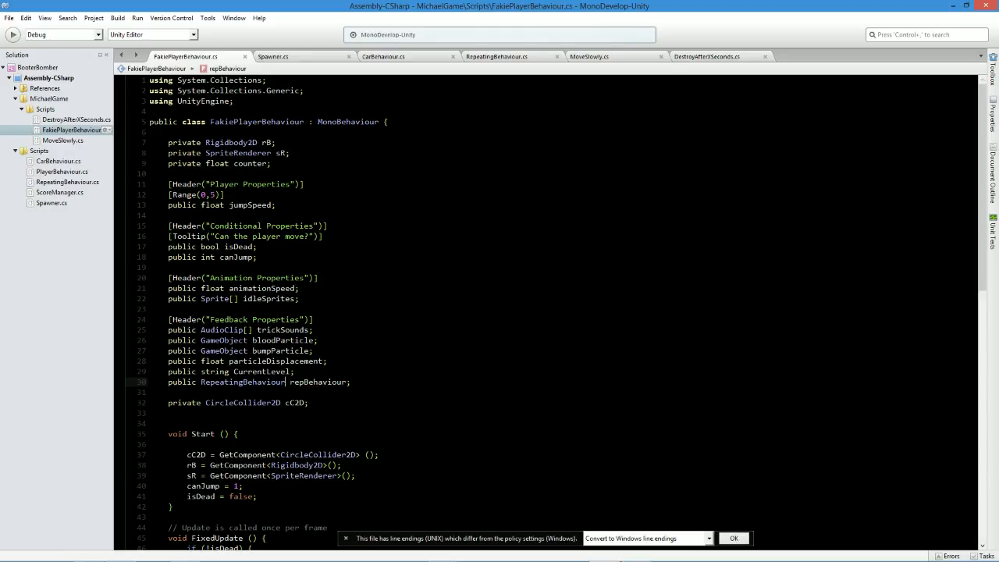
{"action": "type", "text": "[]"}
Add an empty if (isDead) block below the if (!isDead) block in FixedUpdate, and save the script.
{"action": "scroll", "coordinate": [547, 312], "scroll_direction": "down", "scroll_amount": 9}
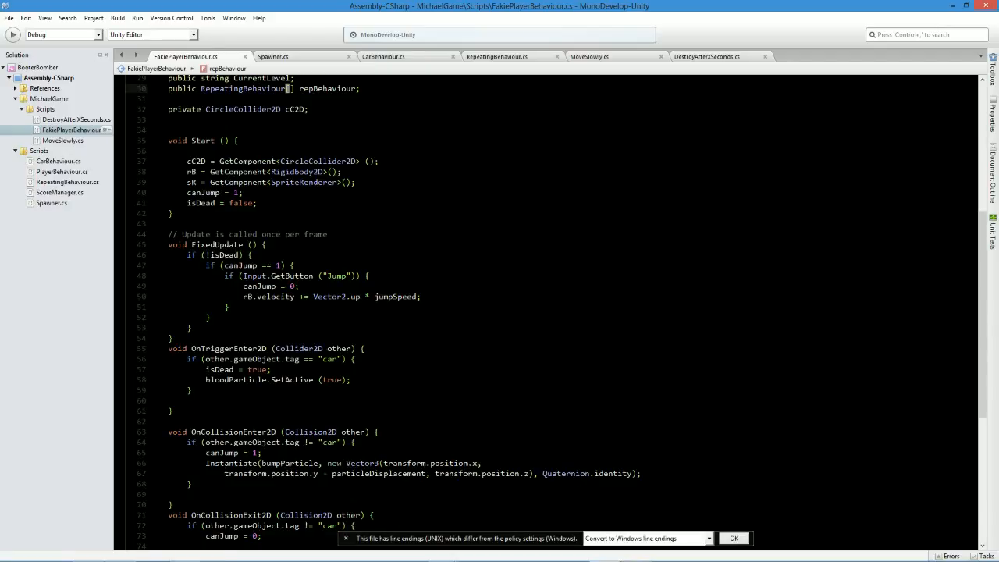
{"action": "scroll", "coordinate": [546, 313], "scroll_direction": "down", "scroll_amount": 3}
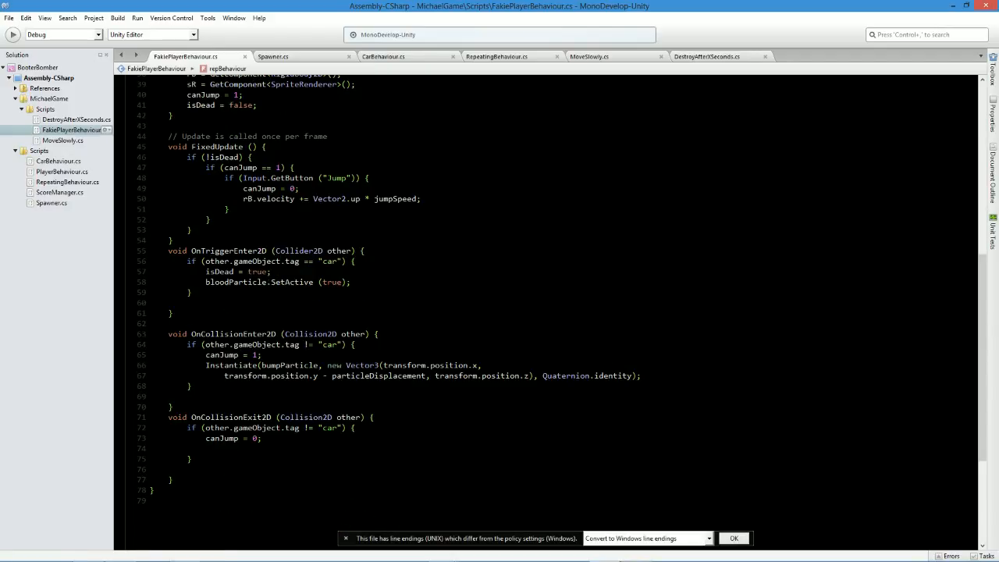
{"action": "scroll", "coordinate": [546, 312], "scroll_direction": "up", "scroll_amount": 5}
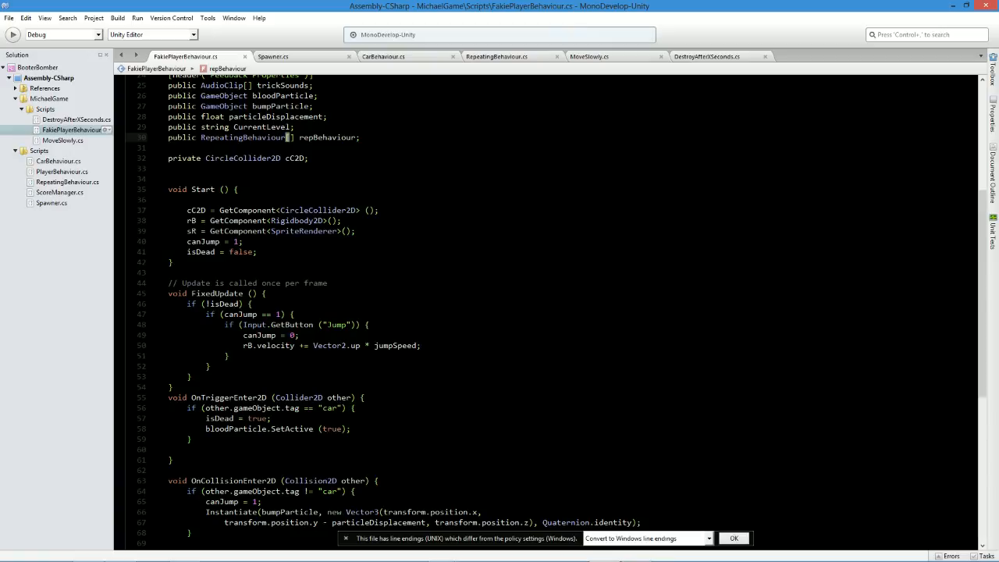
{"action": "left_click", "coordinate": [192, 377]}
{"action": "key", "text": "Return"}
{"action": "type", "text": "if(isDead"}
{"action": "type", "text": "0 "}
{"action": "type", "text": ") {"}
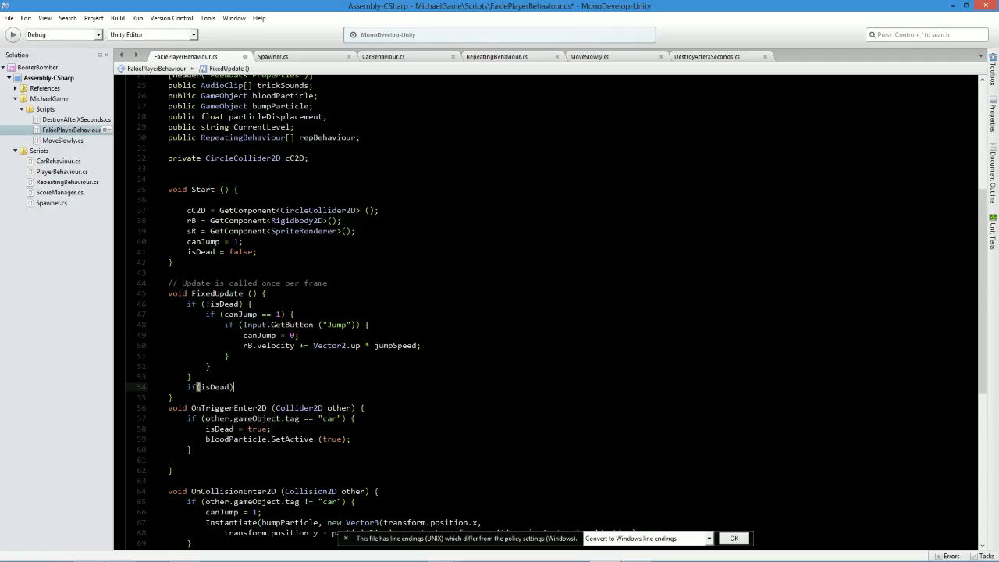
{"action": "key", "text": "Return"}
{"action": "key", "text": "Return"}
{"action": "key", "text": "Return"}
{"action": "type", "text": "}"}
{"action": "key", "text": "ctrl+s"}
{"action": "key", "text": "Up"}
{"action": "key", "text": "Up"}
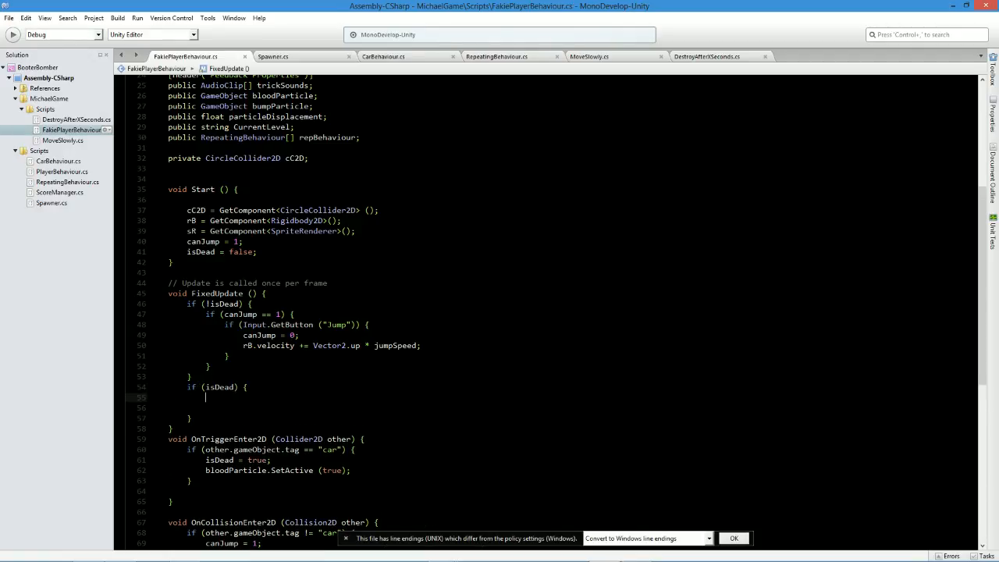
{"action": "double_click", "coordinate": [322, 137]}
{"action": "left_click", "coordinate": [208, 397]}
{"action": "type", "text": "for("}
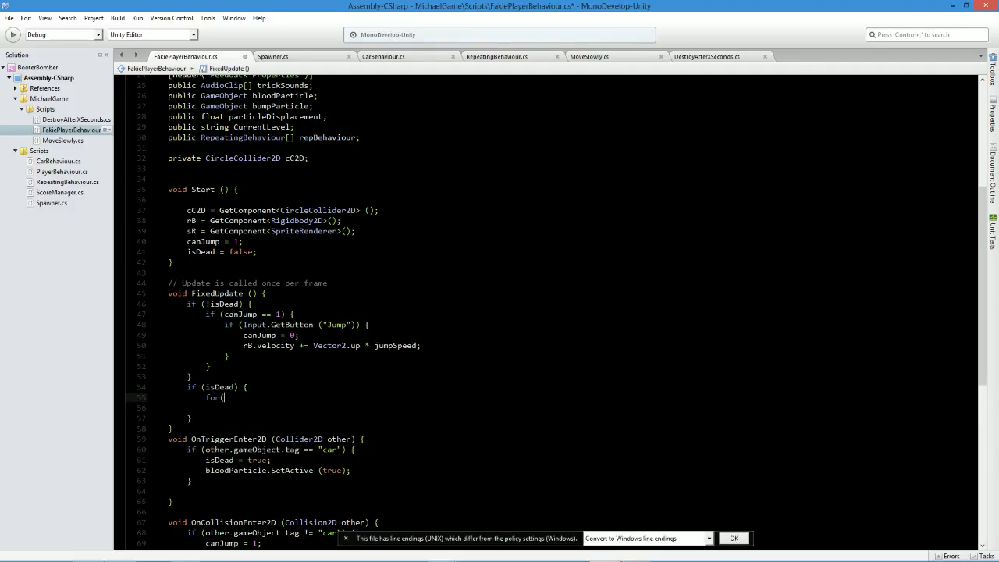
{"action": "type", "text": "repBehaviour"}
Delete the whole if (isDead) block from FixedUpdate, including its leftover blank line.
{"action": "left_click_drag", "start_coordinate": [206, 397], "coordinate": [297, 400]}
{"action": "left_click_drag", "start_coordinate": [196, 419], "coordinate": [148, 387]}
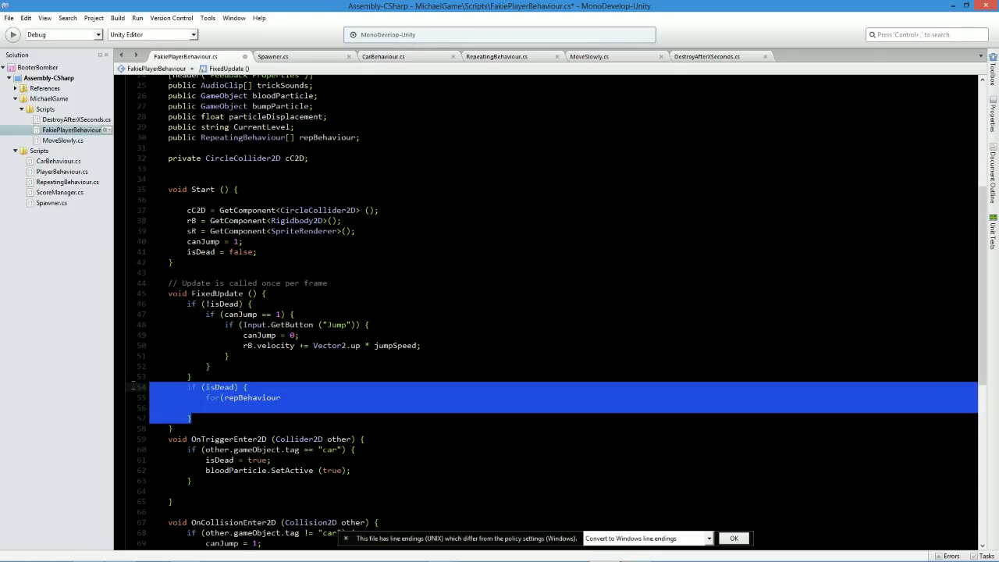
{"action": "key", "text": "BackSpace"}
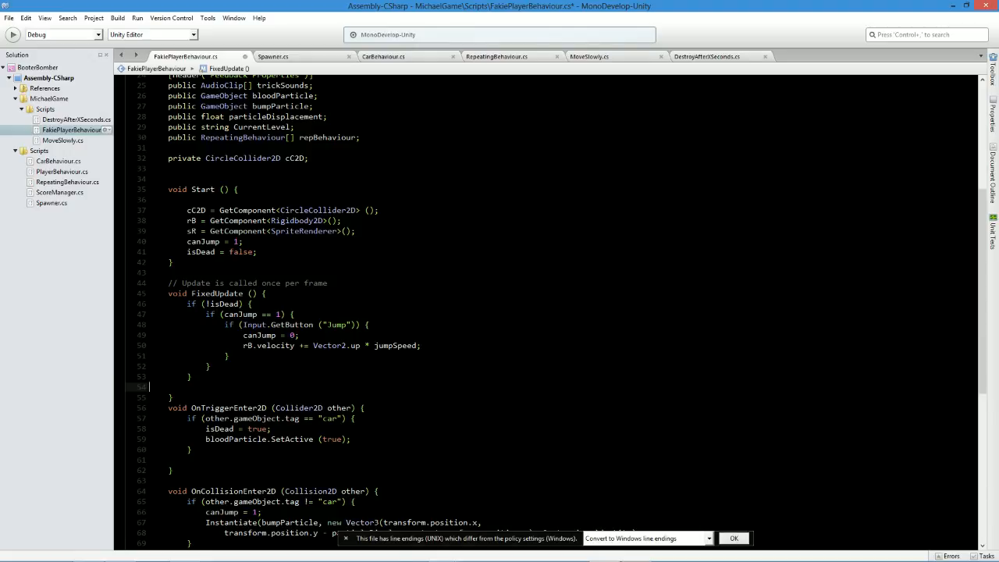
{"action": "key", "text": "BackSpace"}
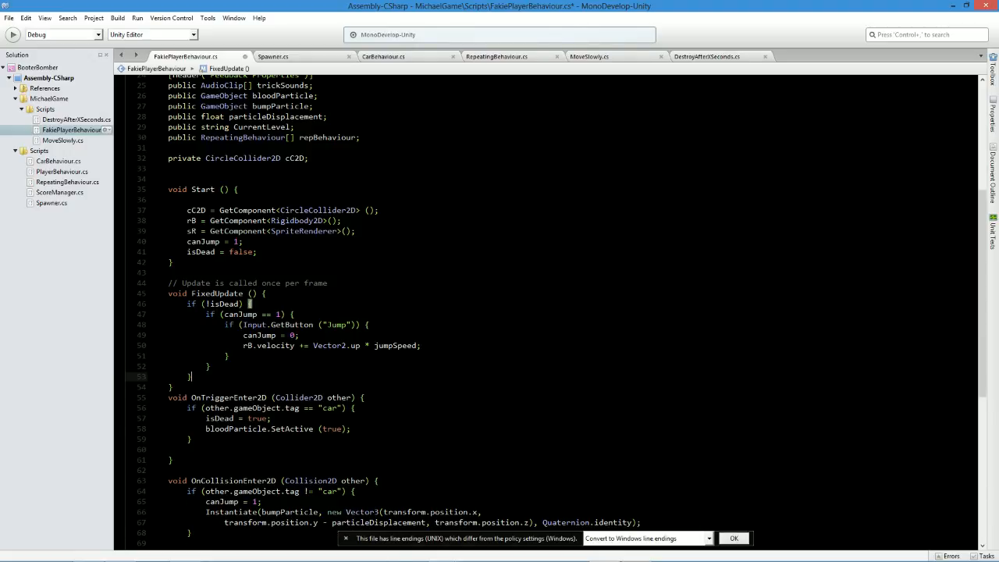
Start a for loop below bloodParticle.SetActive (true); in OnTriggerEnter2D, with the initializer int i = 0;.
{"action": "key", "text": "Down"}
{"action": "key", "text": "Down"}
{"action": "key", "text": "Down"}
{"action": "key", "text": "Down"}
{"action": "key", "text": "Down"}
{"action": "key", "text": "End"}
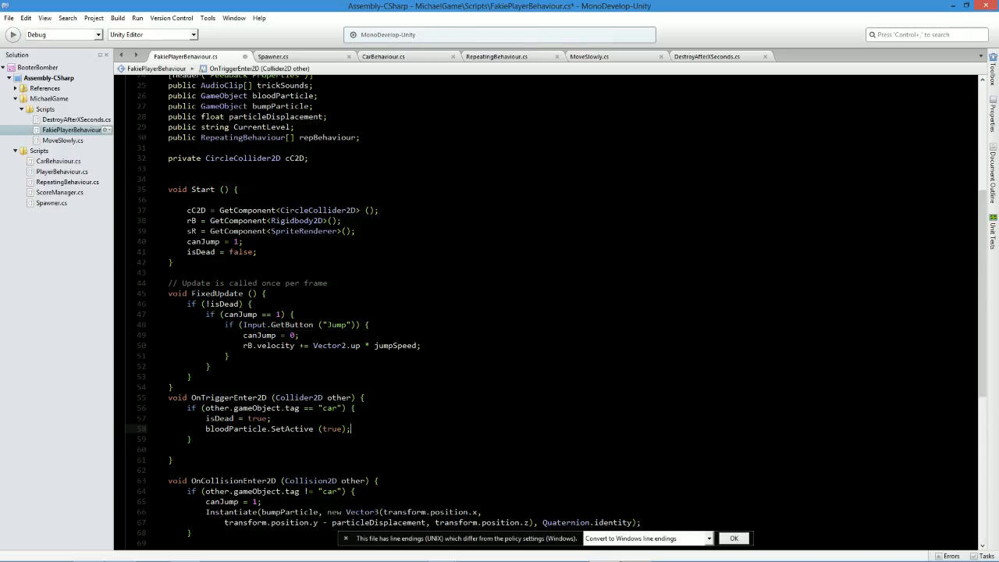
{"action": "key", "text": "Return"}
{"action": "type", "text": "for"}
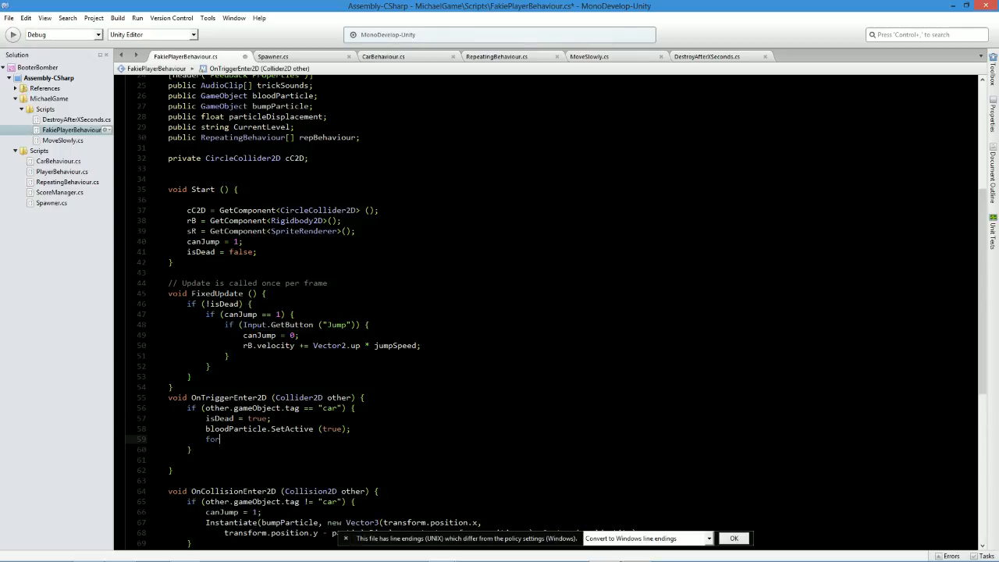
{"action": "type", "text": "(int i = 0;"}
{"action": "triple_click", "coordinate": [235, 439]}
{"action": "left_click", "coordinate": [252, 439]}
Complete the for loop header with i < repBehaviour.Length; i++ and give it an empty body in braces.
{"action": "type", "text": "i < repBehaviour."}
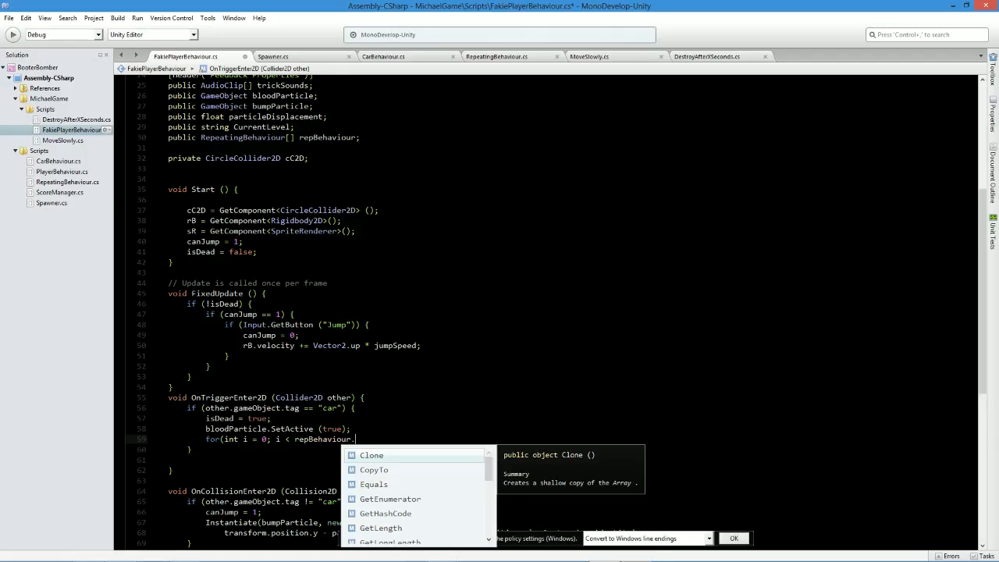
{"action": "type", "text": "len"}
{"action": "key", "text": "Return"}
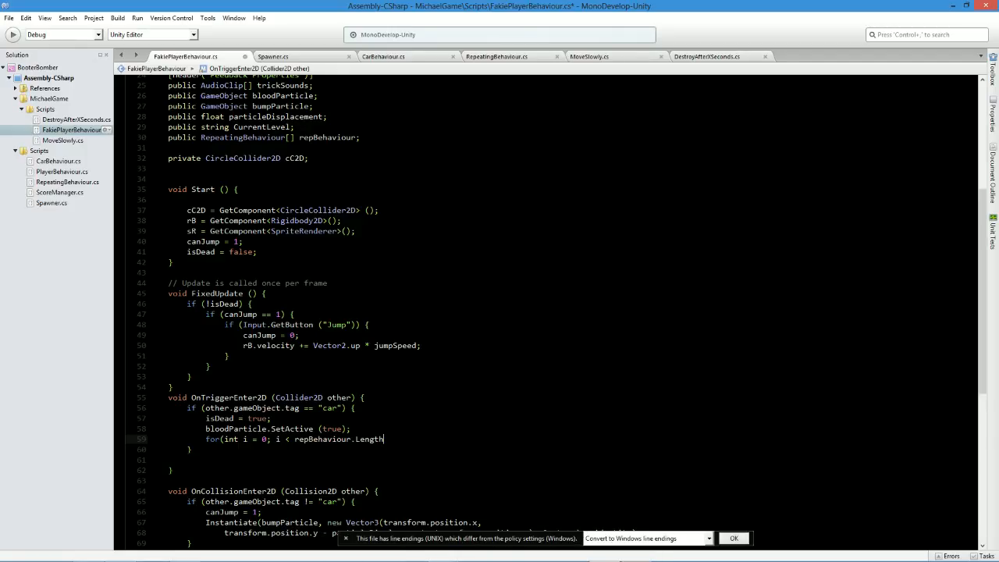
{"action": "type", "text": ";"}
{"action": "type", "text": "i"}
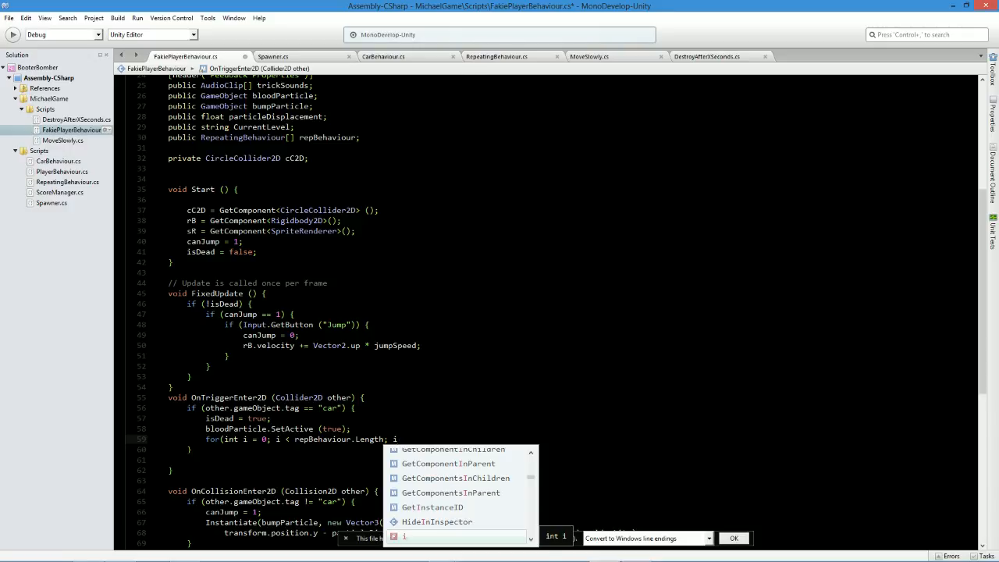
{"action": "type", "text": "++) "}
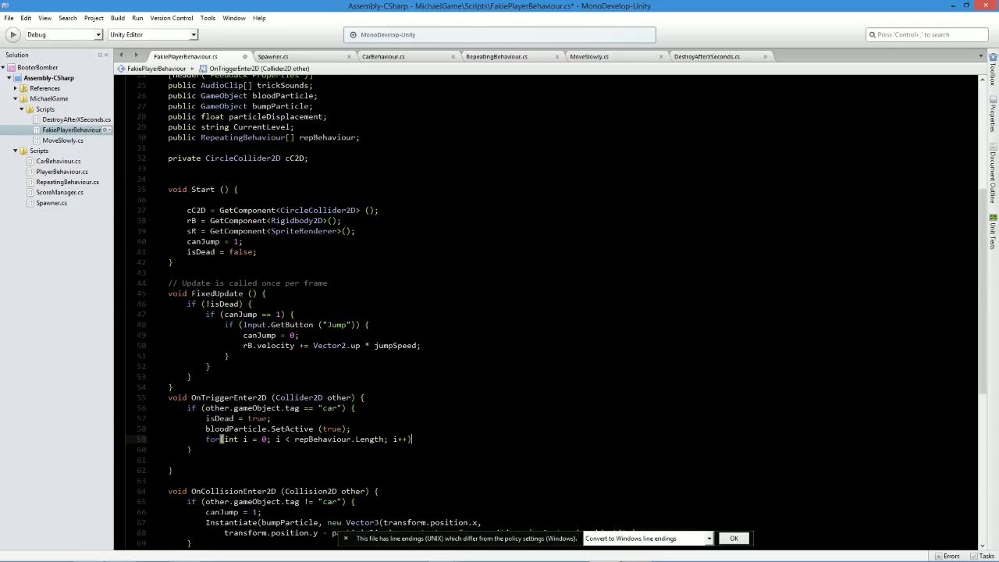
{"action": "type", "text": "{"}
{"action": "key", "text": "Return"}
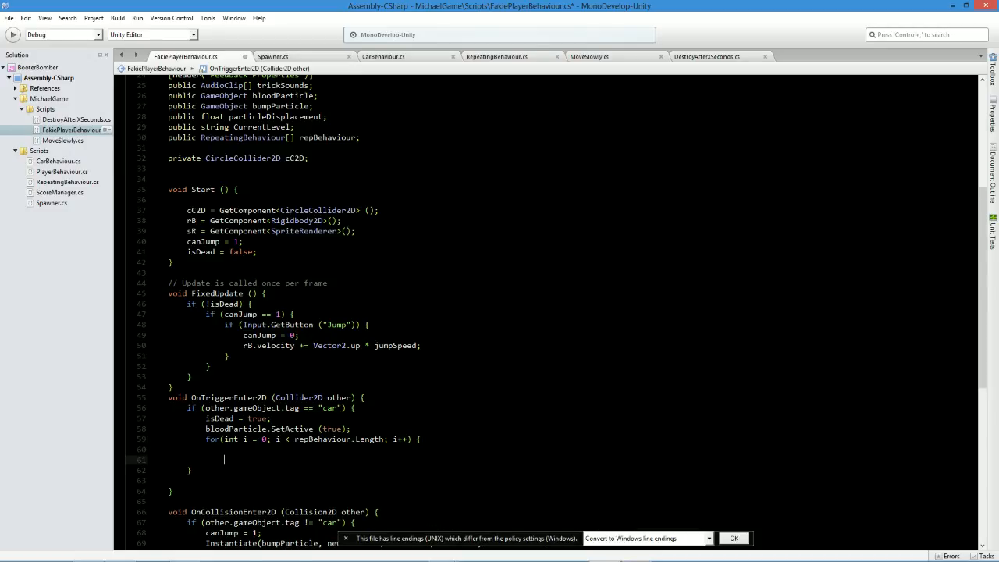
{"action": "key", "text": "Return"}
{"action": "key", "text": "Up"}
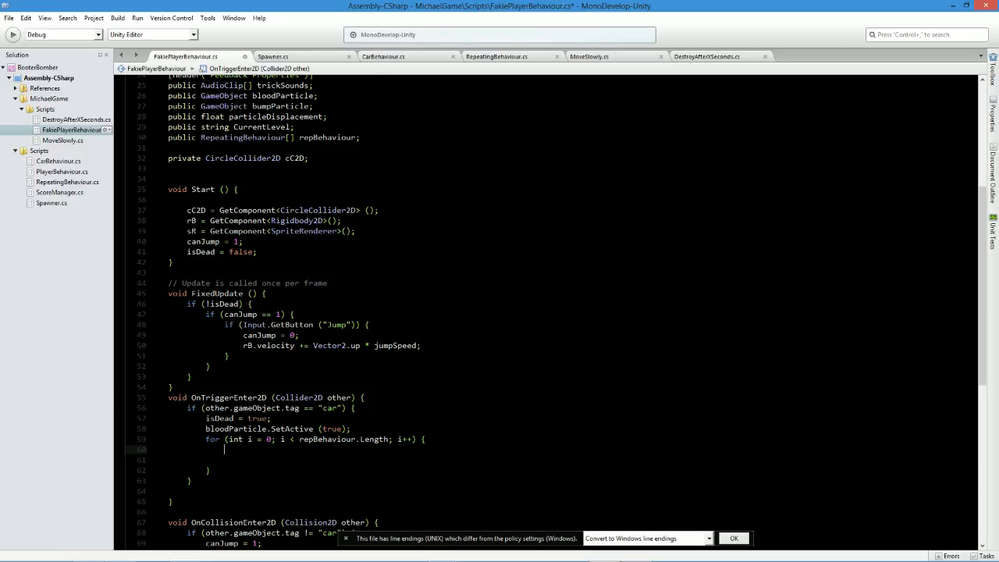
{"action": "double_click", "coordinate": [328, 137]}
{"action": "key", "text": "ctrl+c"}
{"action": "left_click", "coordinate": [225, 450]}
{"action": "key", "text": "ctrl+v"}
{"action": "type", "text": ".game"}
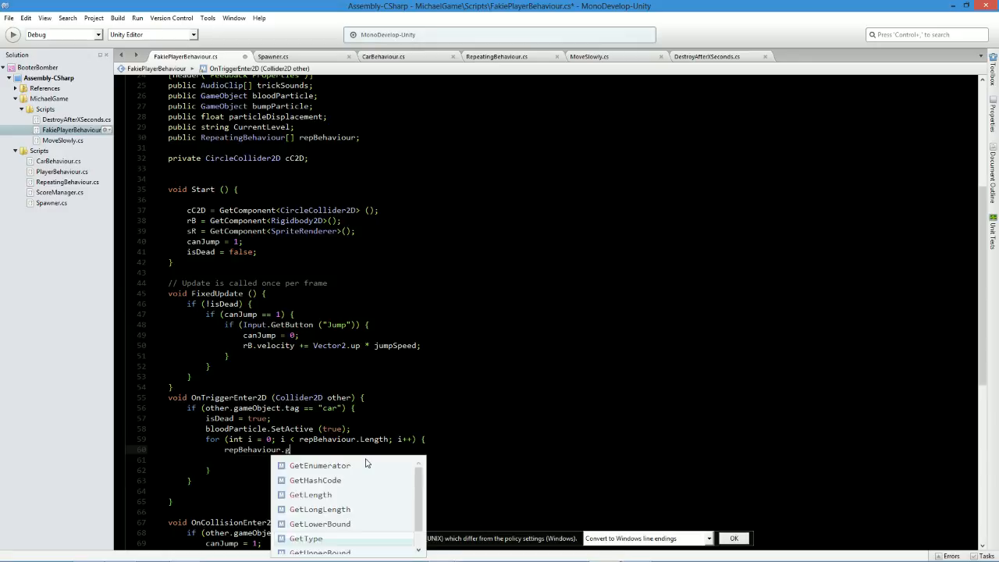
{"action": "key", "text": "BackSpace"}
{"action": "key", "text": "BackSpace"}
{"action": "key", "text": "BackSpace"}
{"action": "key", "text": "BackSpace"}
{"action": "type", "text": "getc"}
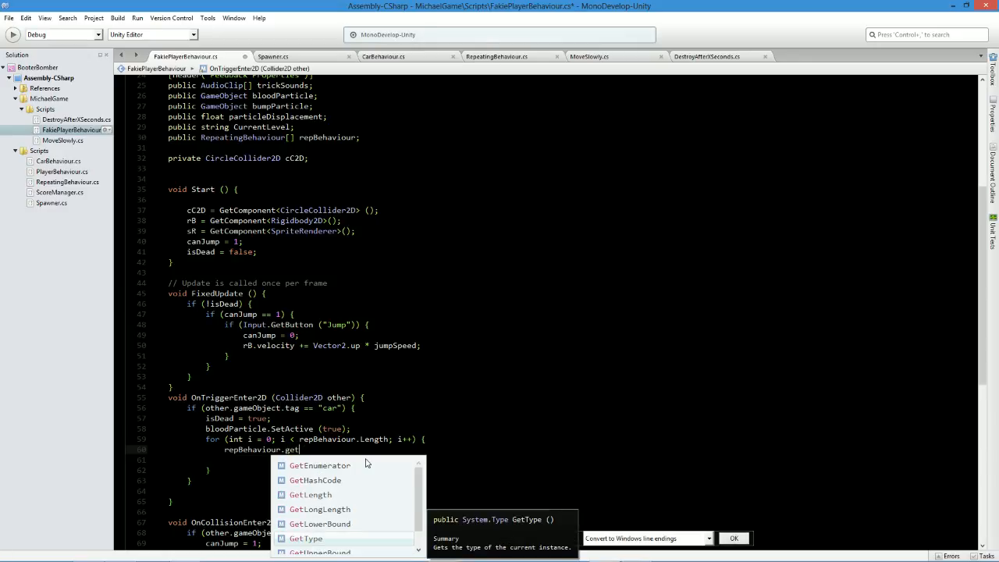
{"action": "key", "text": "BackSpace"}
{"action": "key", "text": "BackSpace"}
{"action": "key", "text": "BackSpace"}
{"action": "key", "text": "BackSpace"}
{"action": "key", "text": "BackSpace"}
{"action": "key", "text": "BackSpace"}
{"action": "key", "text": "BackSpace"}
{"action": "key", "text": "BackSpace"}
{"action": "key", "text": "BackSpace"}
{"action": "key", "text": "BackSpace"}
{"action": "key", "text": "BackSpace"}
{"action": "key", "text": "BackSpace"}
{"action": "key", "text": "BackSpace"}
{"action": "key", "text": "BackSpace"}
{"action": "key", "text": "BackSpace"}
{"action": "key", "text": "BackSpace"}
{"action": "key", "text": "BackSpace"}
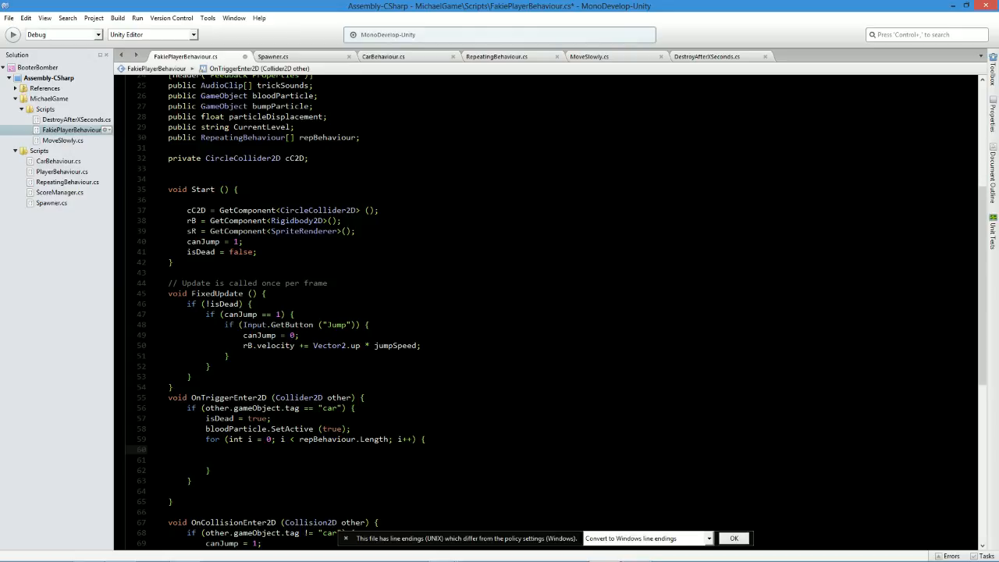
Write repBehaviour.scrollSpeed inside the for loop, taking the variable name from the RepeatingBehaviour script, and save.
{"action": "type", "text": "repBehaviour."}
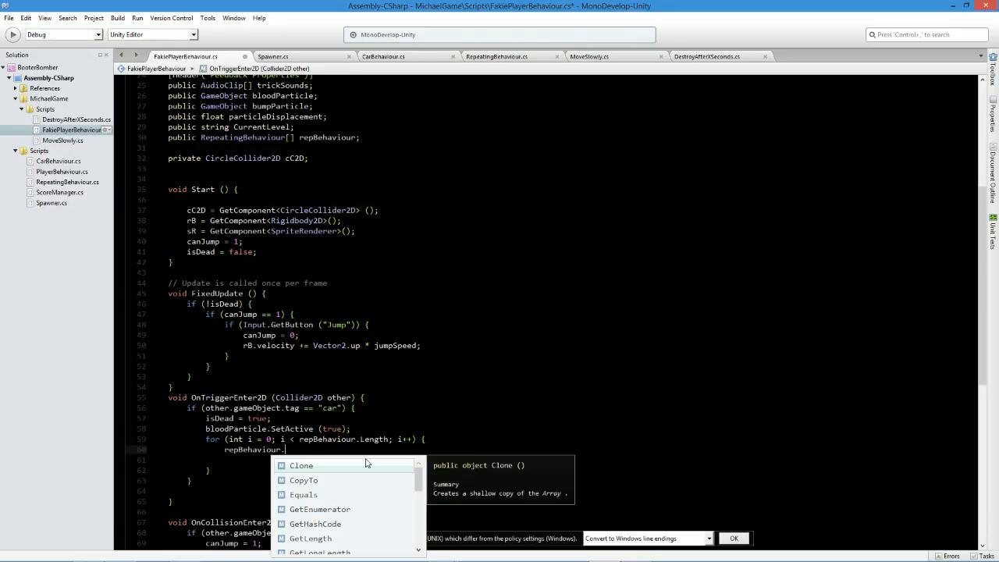
{"action": "type", "text": "sp"}
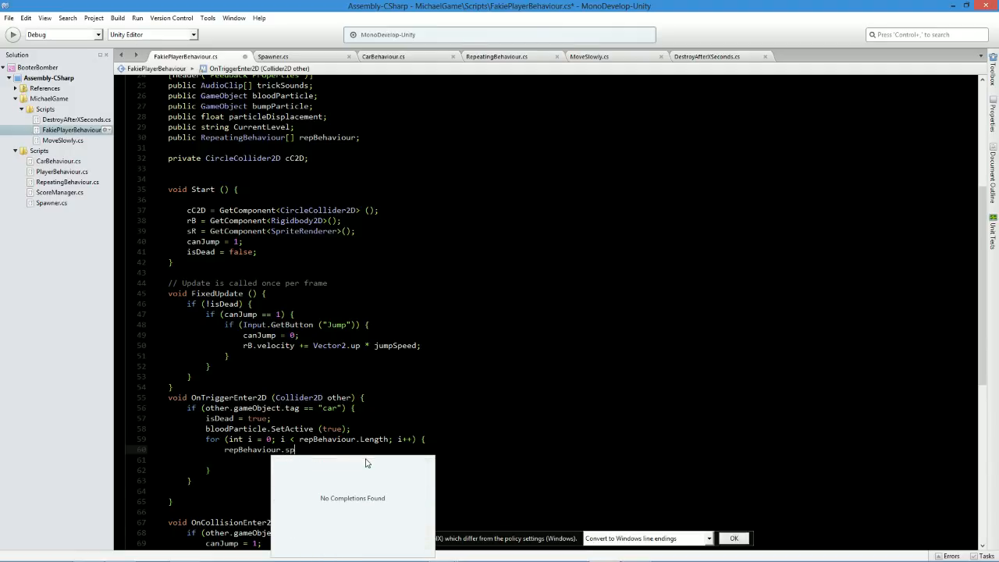
{"action": "key", "text": "BackSpace"}
{"action": "key", "text": "BackSpace"}
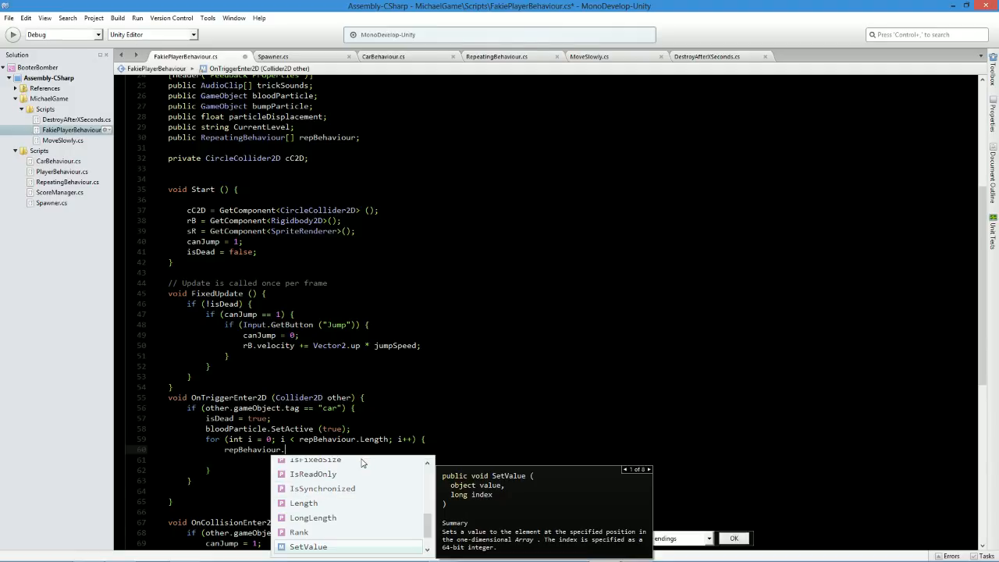
{"action": "left_click", "coordinate": [475, 55]}
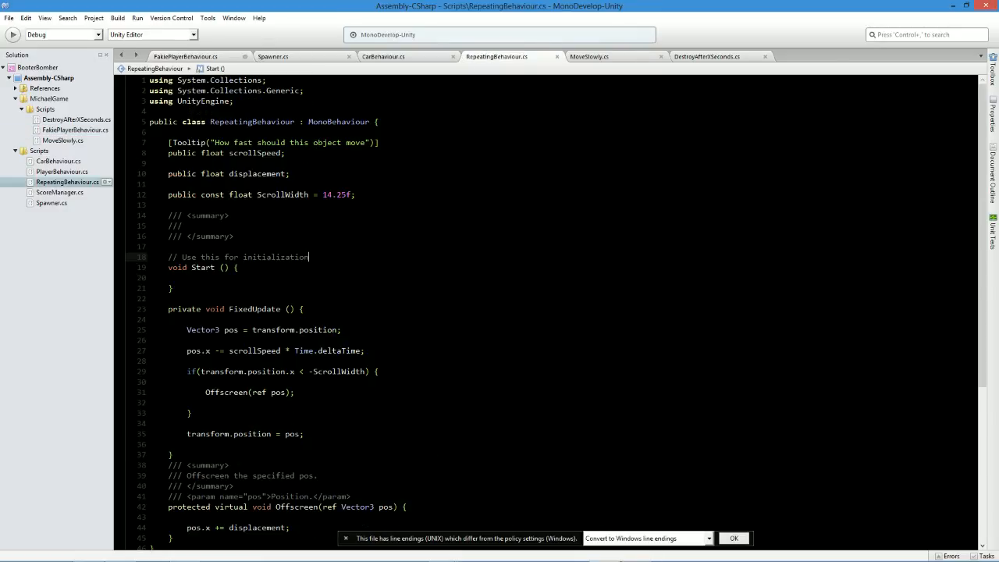
{"action": "double_click", "coordinate": [256, 153]}
{"action": "key", "text": "ctrl+c"}
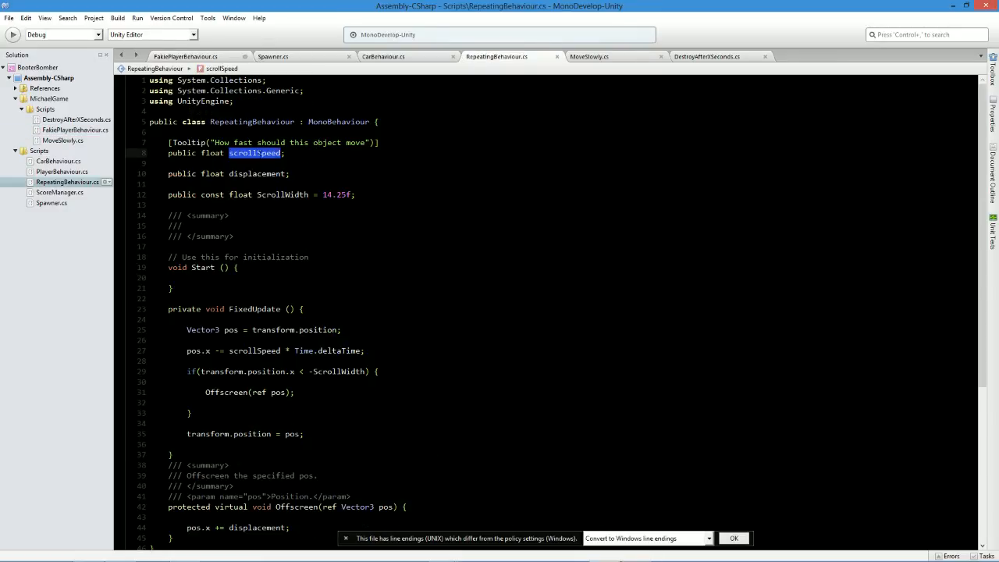
{"action": "left_click", "coordinate": [188, 58]}
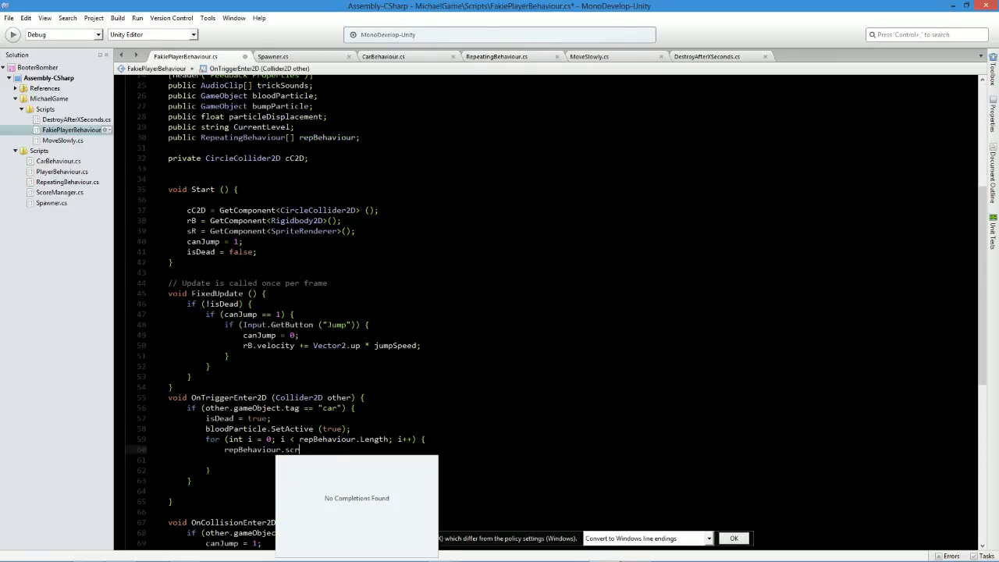
{"action": "key", "text": "ctrl+v"}
{"action": "key", "text": "ctrl+s"}
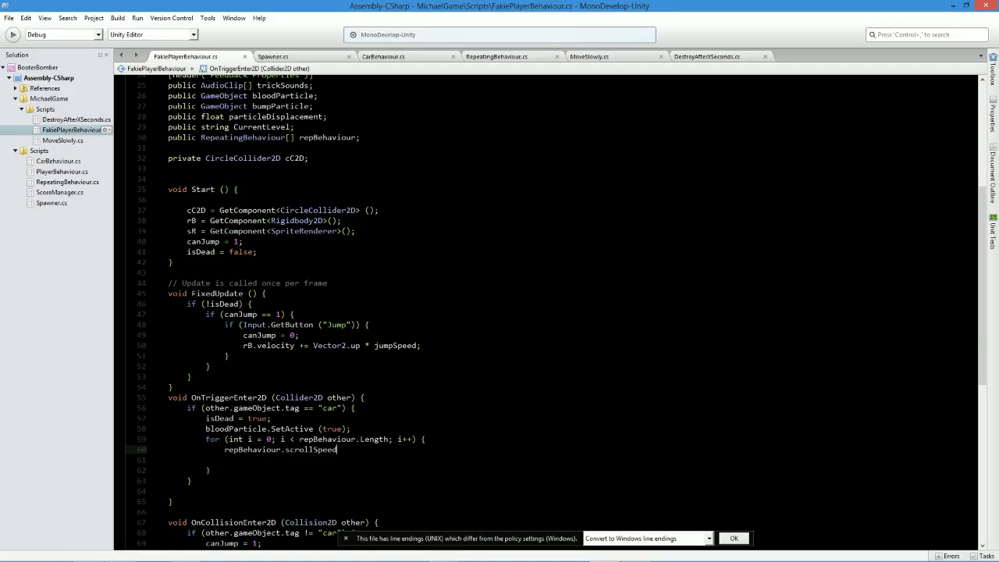
Turn the loop body into repBehaviour[i].scrollSpeed = 0; and save the script.
{"action": "type", "text": "= 0;"}
{"action": "left_click", "coordinate": [277, 450]}
{"action": "type", "text": "[i]"}
{"action": "key", "text": "ctrl+s"}
{"action": "double_click", "coordinate": [315, 450]}
{"action": "type", "text": "scrollSpeed"}
{"action": "key", "text": "Return"}
{"action": "key", "text": "ctrl+s"}
Remove the blank line inside the for loop, insert one above the loop, and save the script.
{"action": "key", "text": "Down"}
{"action": "key", "text": "BackSpace"}
{"action": "key", "text": "BackSpace"}
{"action": "key", "text": "BackSpace"}
{"action": "key", "text": "ctrl+s"}
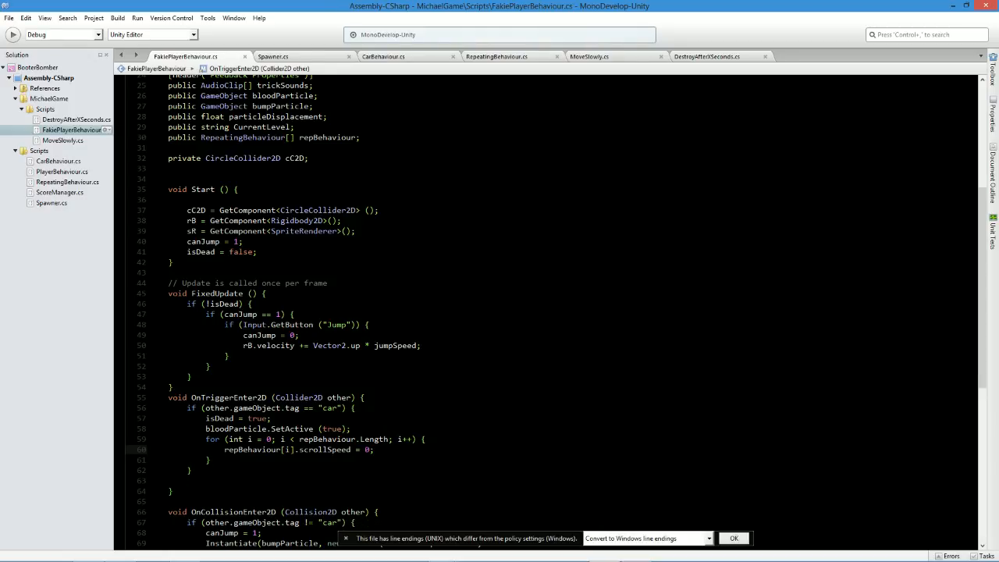
{"action": "key", "text": "Up"}
{"action": "key", "text": "Up"}
{"action": "key", "text": "Return"}
{"action": "key", "text": "ctrl+s"}
{"action": "double_click", "coordinate": [252, 460]}
{"action": "left_click", "coordinate": [281, 461]}
{"action": "left_click", "coordinate": [294, 461]}
{"action": "left_click", "coordinate": [329, 450]}
{"action": "left_click", "coordinate": [350, 460]}
Switch to Unity, select the Player and set the size of its Rep Behaviour array to 2.
{"action": "key", "text": "alt+Tab"}
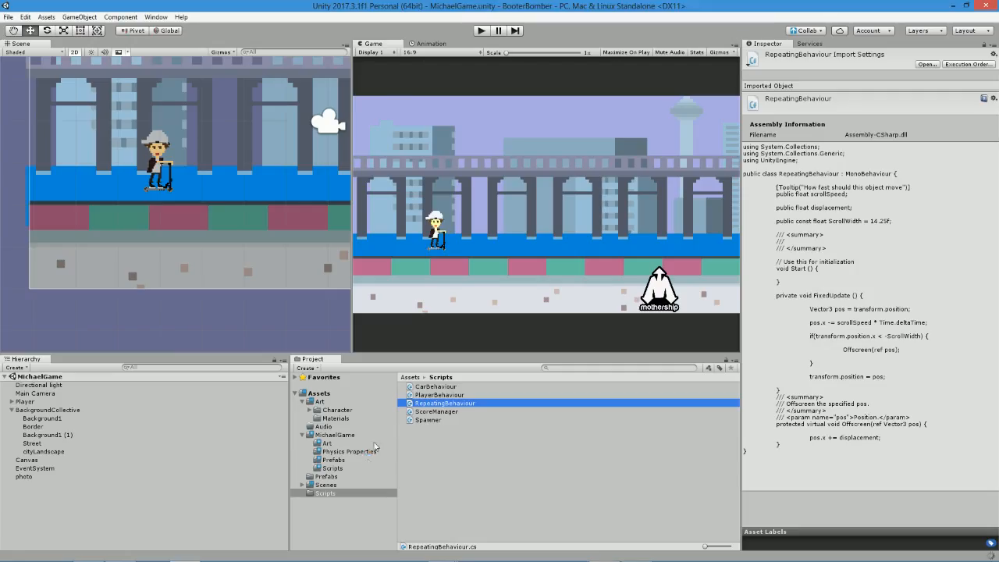
{"action": "left_click", "coordinate": [31, 402]}
{"action": "scroll", "coordinate": [843, 375], "scroll_direction": "down", "scroll_amount": 2}
{"action": "scroll", "coordinate": [843, 374], "scroll_direction": "down", "scroll_amount": 3}
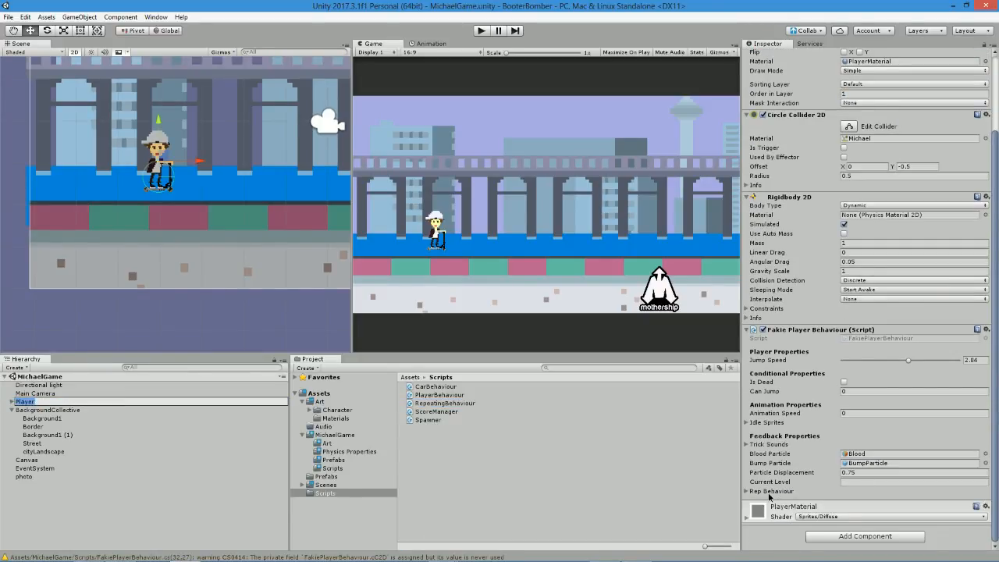
{"action": "left_click", "coordinate": [875, 500]}
{"action": "type", "text": "2"}
{"action": "key", "text": "Return"}
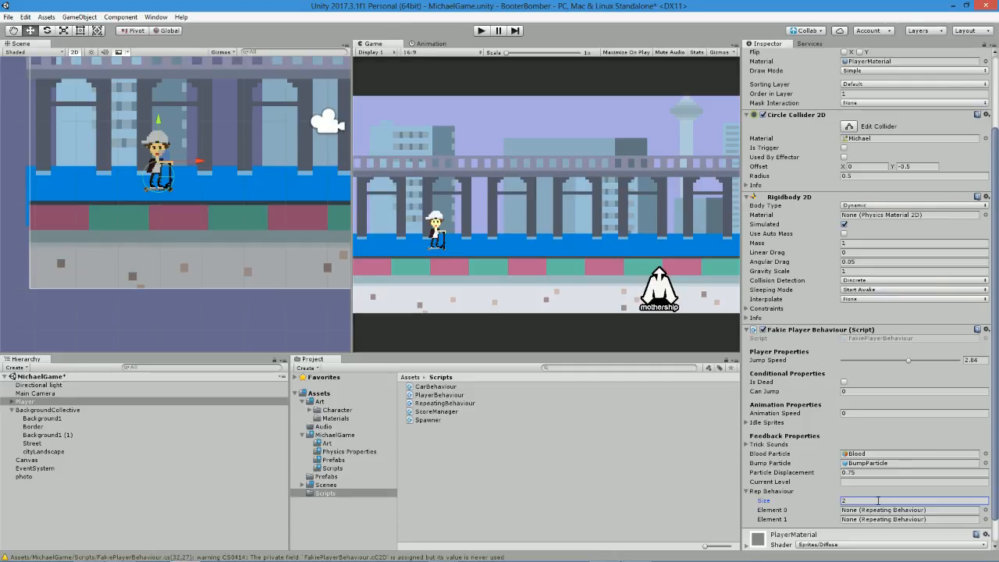
Assign Background1 to Element 0 and Background1 (1) to Element 1 of the Rep Behaviour array.
{"action": "left_click", "coordinate": [985, 509]}
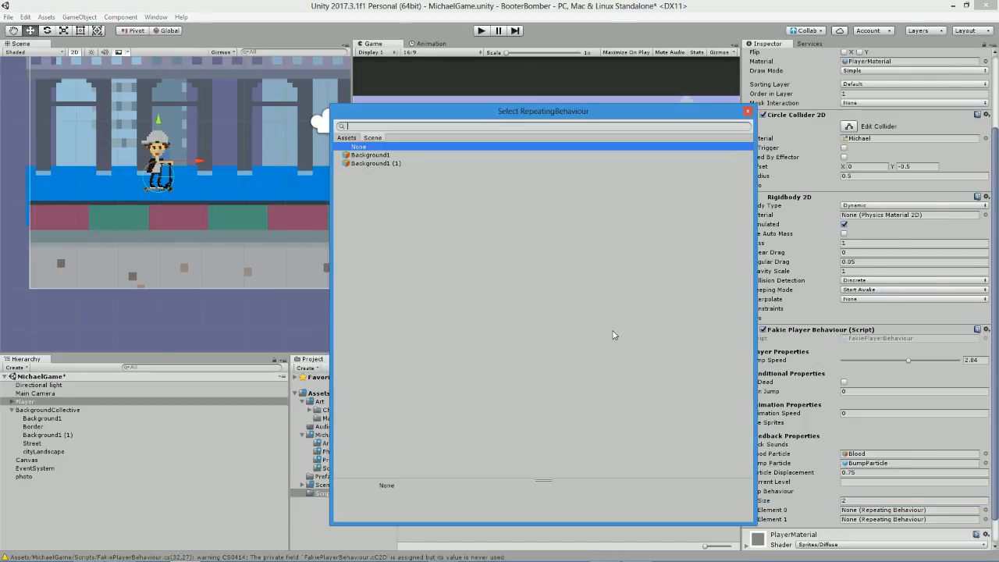
{"action": "double_click", "coordinate": [405, 163]}
{"action": "left_click", "coordinate": [986, 519]}
{"action": "left_click", "coordinate": [403, 155]}
{"action": "double_click", "coordinate": [383, 164]}
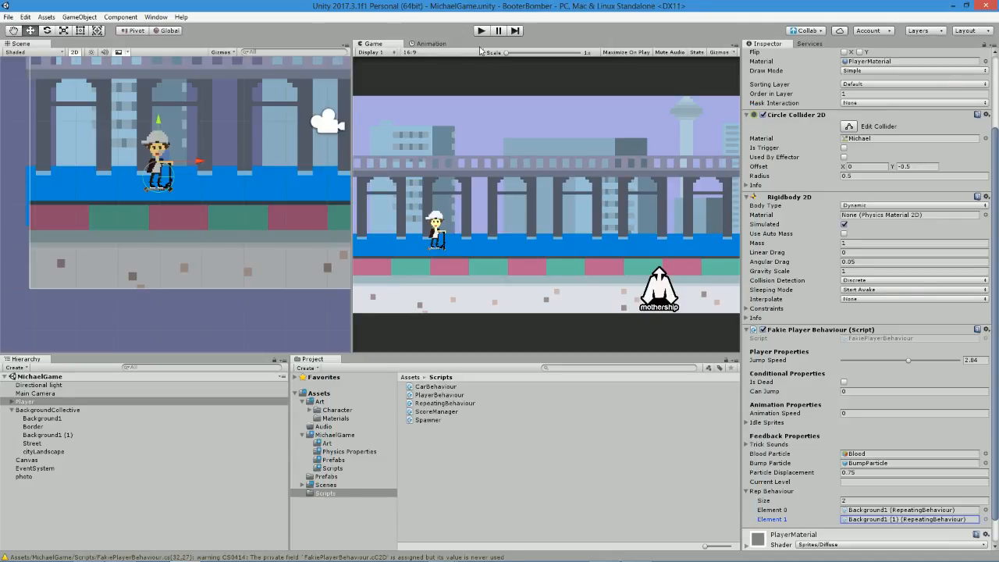
Play-test the scene to check the background scrolling and cone spawning on a hit, and review the collision code.
{"action": "left_click", "coordinate": [481, 30]}
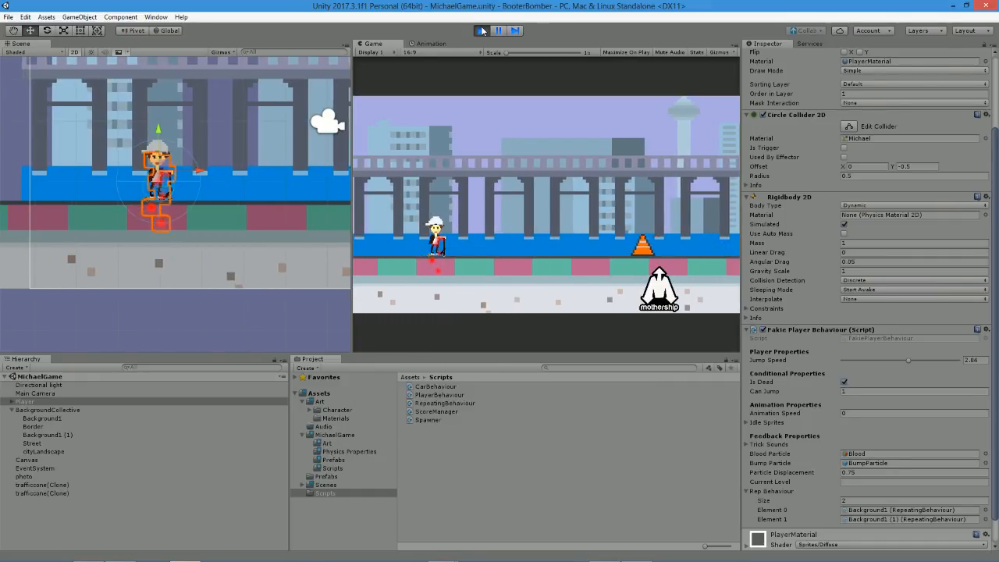
{"action": "left_click", "coordinate": [482, 31]}
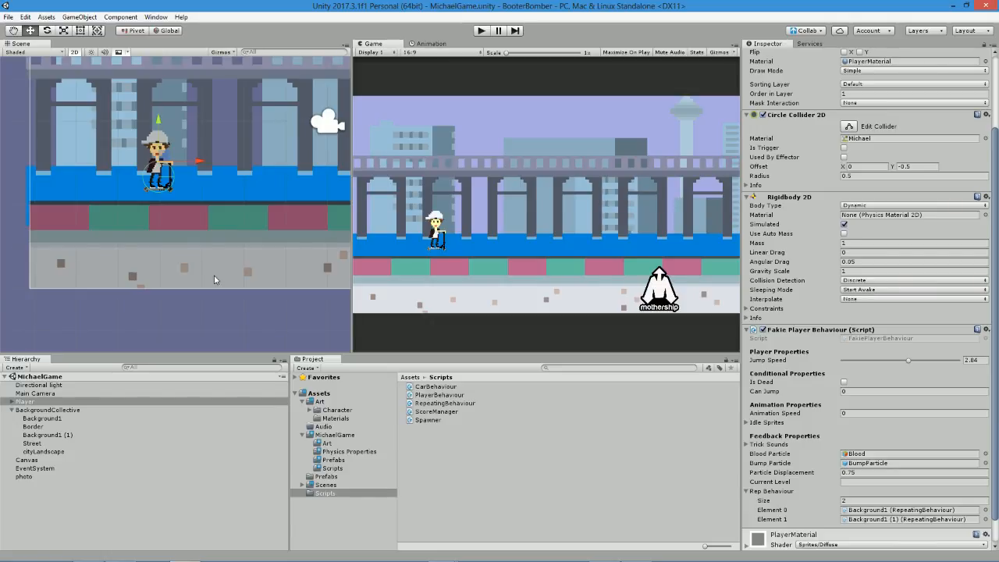
{"action": "key", "text": "alt+Tab"}
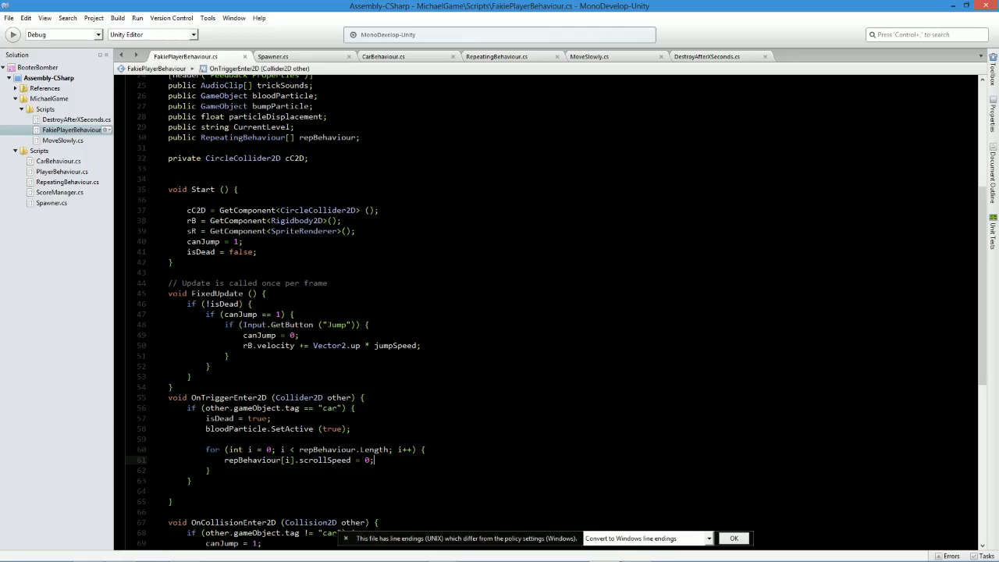
{"action": "key", "text": "alt+Tab"}
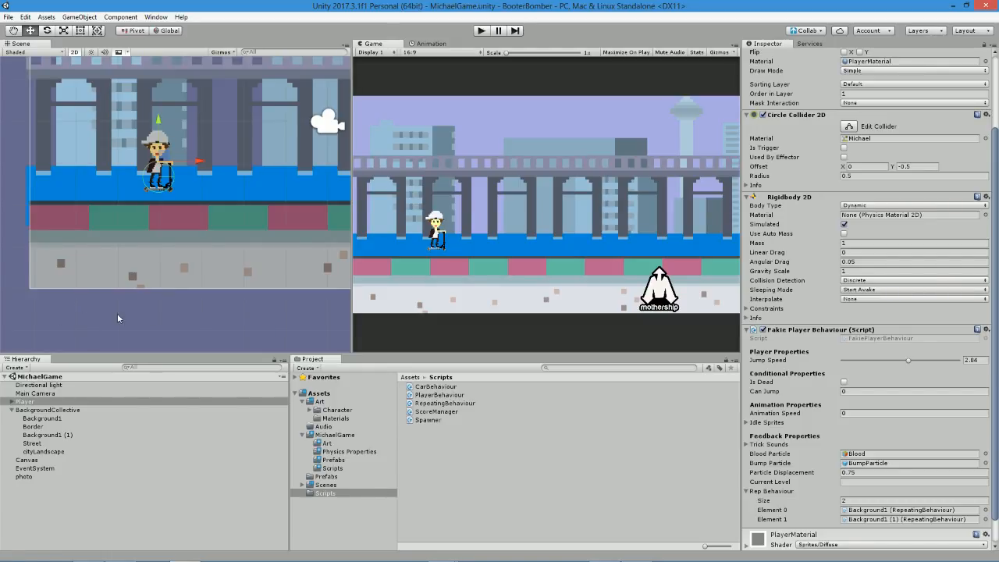
Set Spawn Intervals in the Main Camera's Spawner script to 0 and play-test the cone spawning.
{"action": "left_click", "coordinate": [42, 394]}
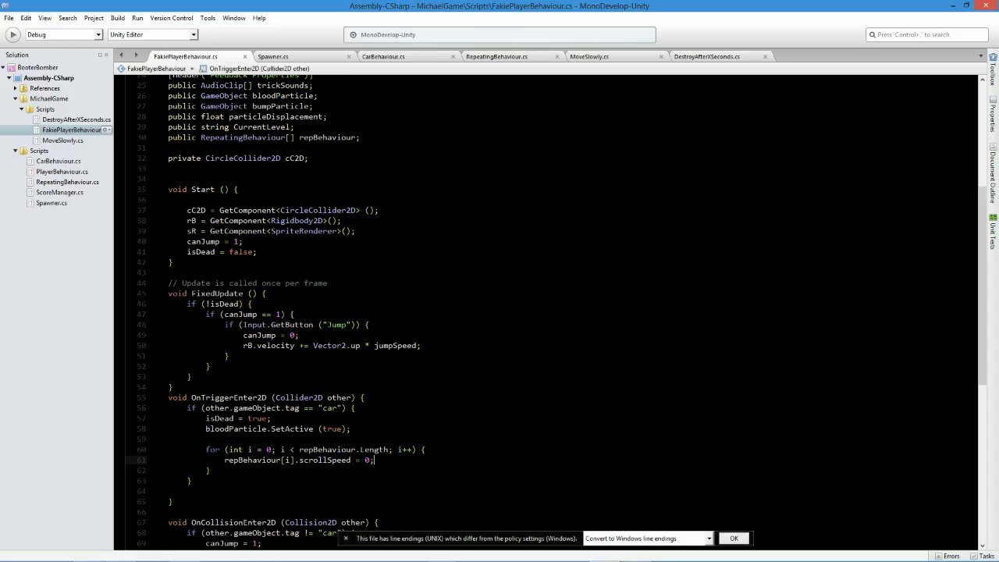
{"action": "scroll", "coordinate": [547, 313], "scroll_direction": "up", "scroll_amount": 3}
{"action": "scroll", "coordinate": [546, 312], "scroll_direction": "up", "scroll_amount": 3}
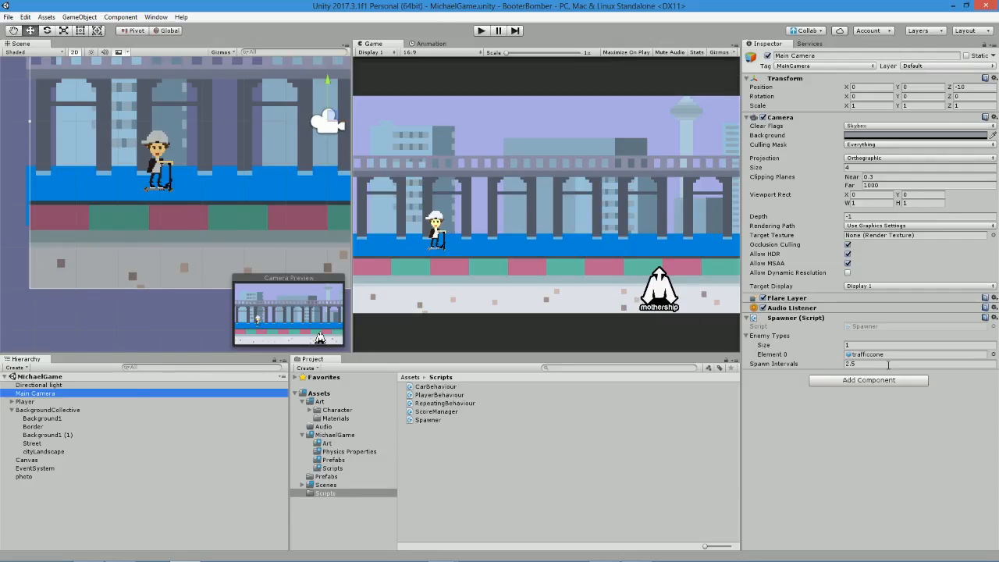
{"action": "left_click", "coordinate": [889, 365]}
{"action": "type", "text": "0"}
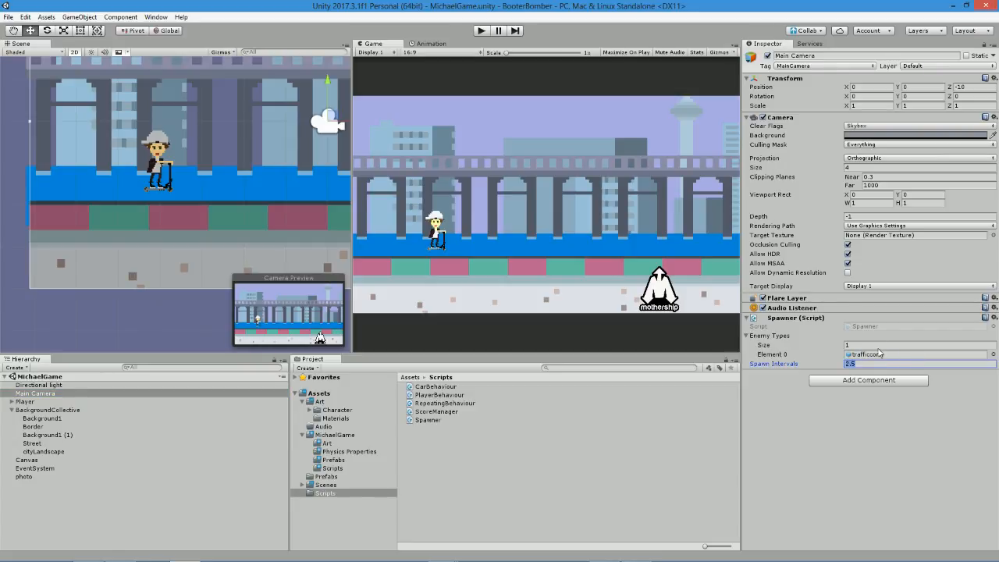
{"action": "left_click", "coordinate": [482, 31]}
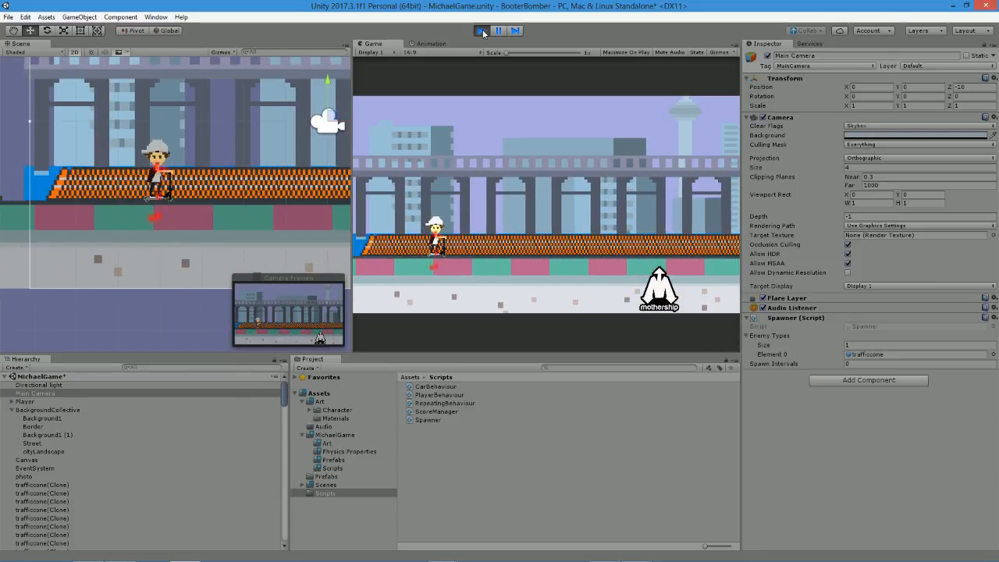
{"action": "left_click", "coordinate": [482, 31]}
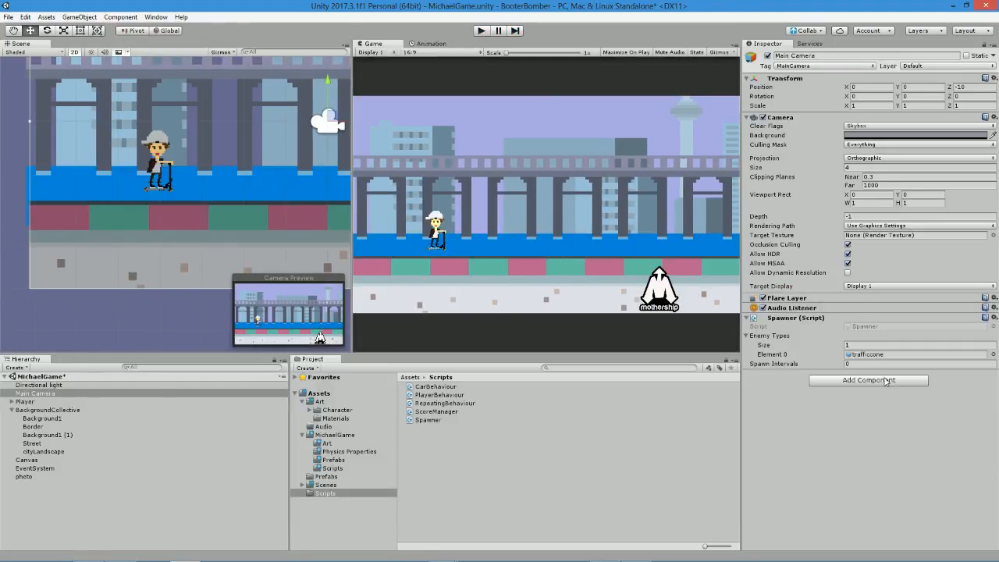
Set the Main Camera's Spawn Intervals to 2.5 and save the scene.
{"action": "left_click", "coordinate": [869, 361]}
{"action": "type", "text": "2.5"}
{"action": "key", "text": "ctrl+s"}
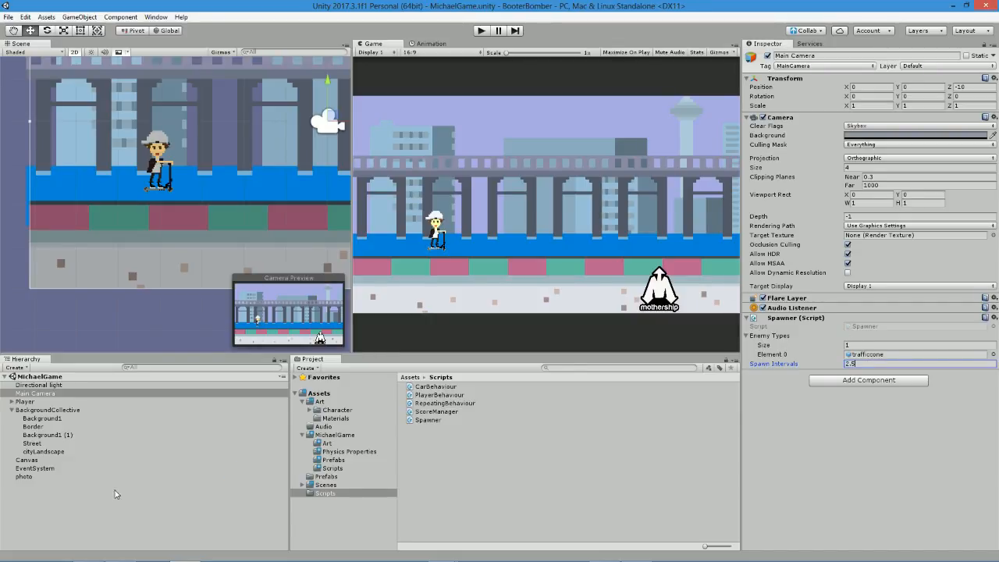
Select the Player, switch to MonoDevelop, declare public Spawner spawner; below the repBehaviour declaration, and save the script.
{"action": "left_click", "coordinate": [65, 453]}
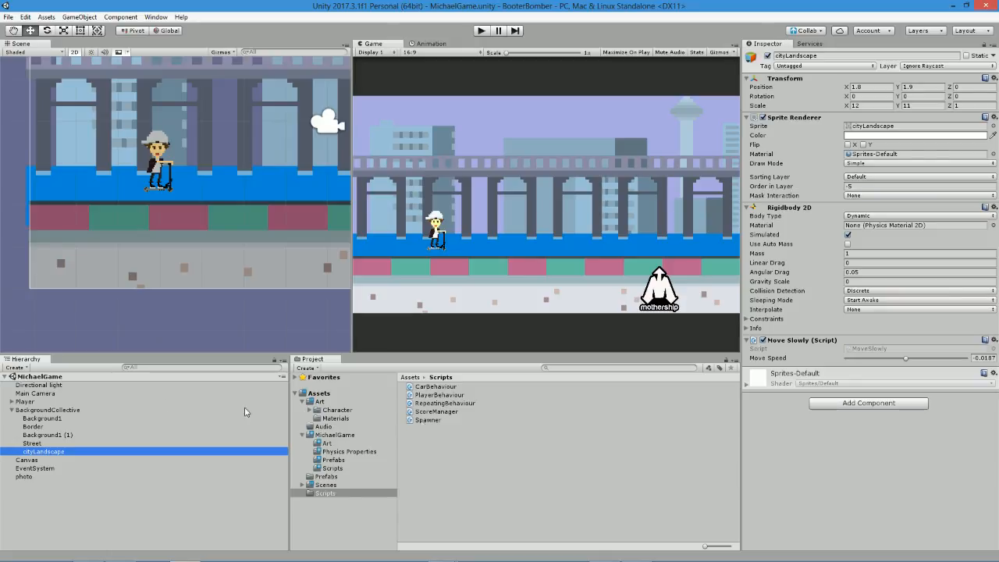
{"action": "left_click", "coordinate": [67, 401]}
{"action": "key", "text": "alt+Tab"}
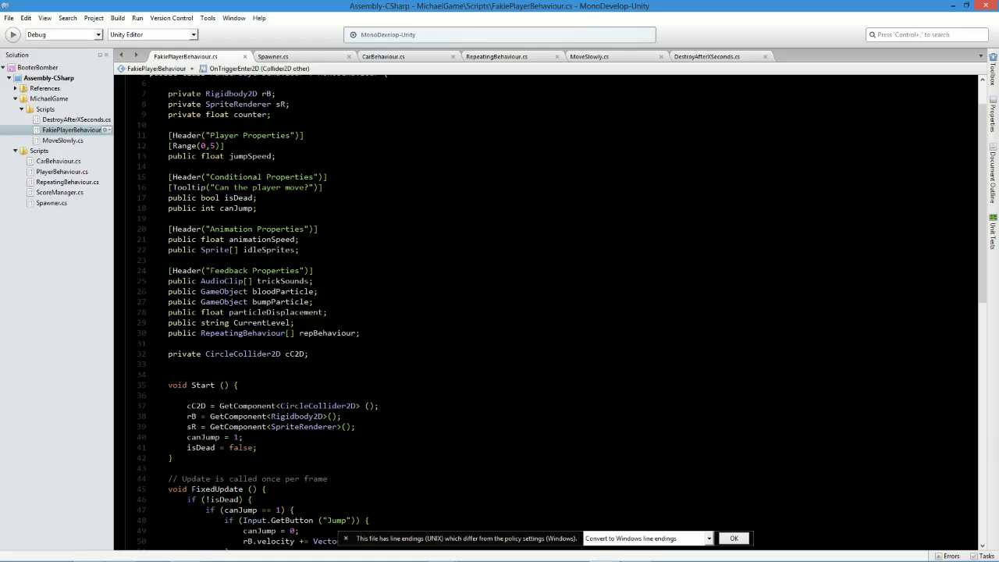
{"action": "left_click", "coordinate": [360, 333]}
{"action": "key", "text": "Return"}
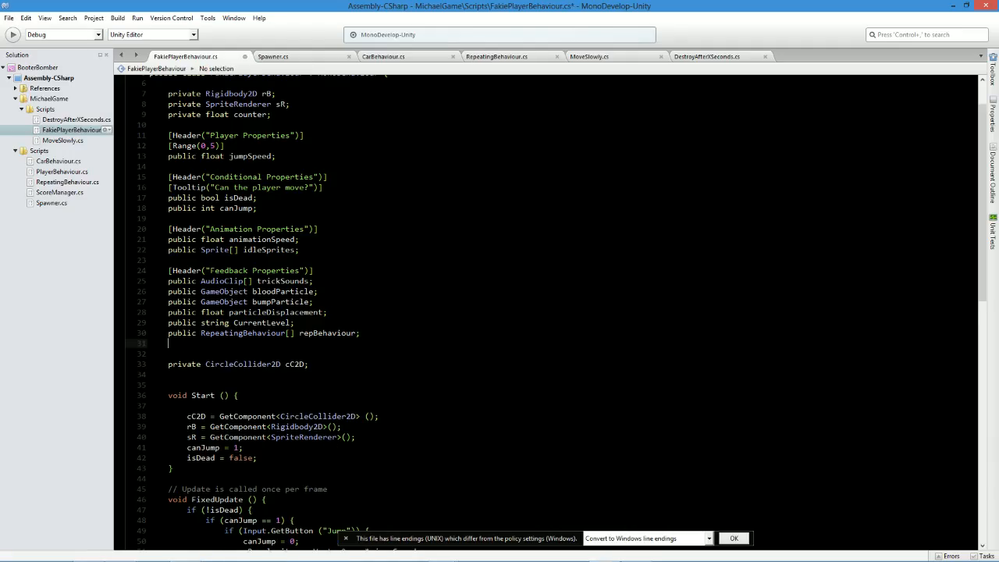
{"action": "type", "text": "puy"}
{"action": "key", "text": "BackSpace"}
{"action": "type", "text": "blic spawn"}
{"action": "key", "text": "Return"}
{"action": "type", "text": "spwner;"}
{"action": "key", "text": "ctrl+s"}
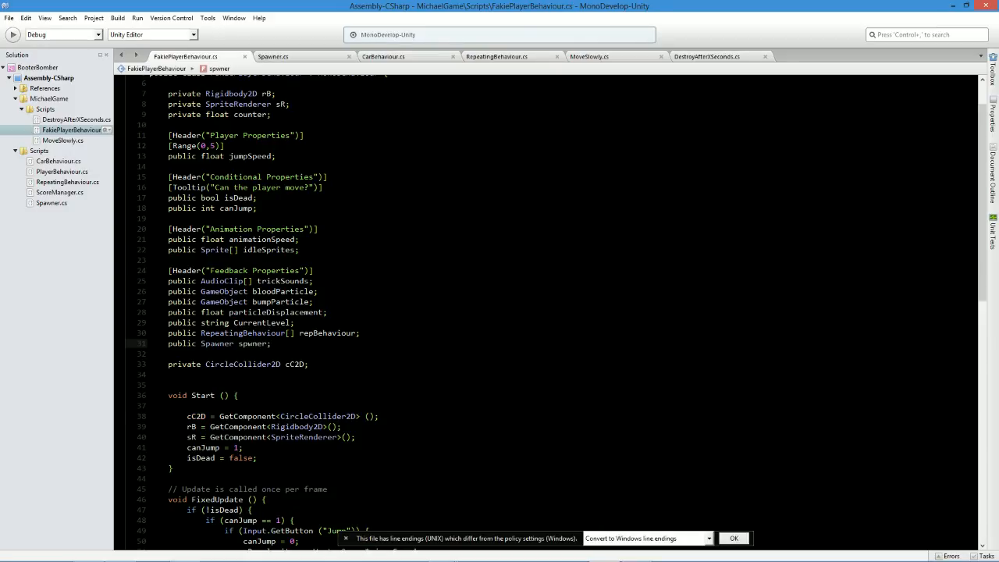
{"action": "type", "text": "a"}
{"action": "key", "text": "ctrl+s"}
Below the for loop in OnTriggerEnter2D, add spawner.spawnIntervals = 10000000; and save, then insert a blank line above that statement.
{"action": "double_click", "coordinate": [252, 344]}
{"action": "scroll", "coordinate": [251, 344], "scroll_direction": "down", "scroll_amount": 3}
{"action": "scroll", "coordinate": [546, 312], "scroll_direction": "down", "scroll_amount": 3}
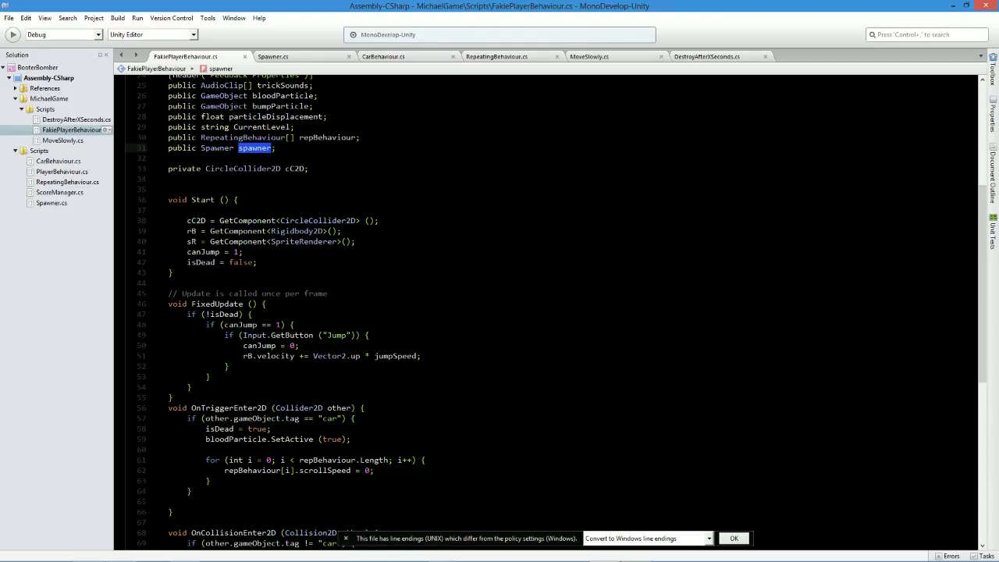
{"action": "scroll", "coordinate": [546, 312], "scroll_direction": "down", "scroll_amount": 3}
{"action": "left_click", "coordinate": [424, 382]}
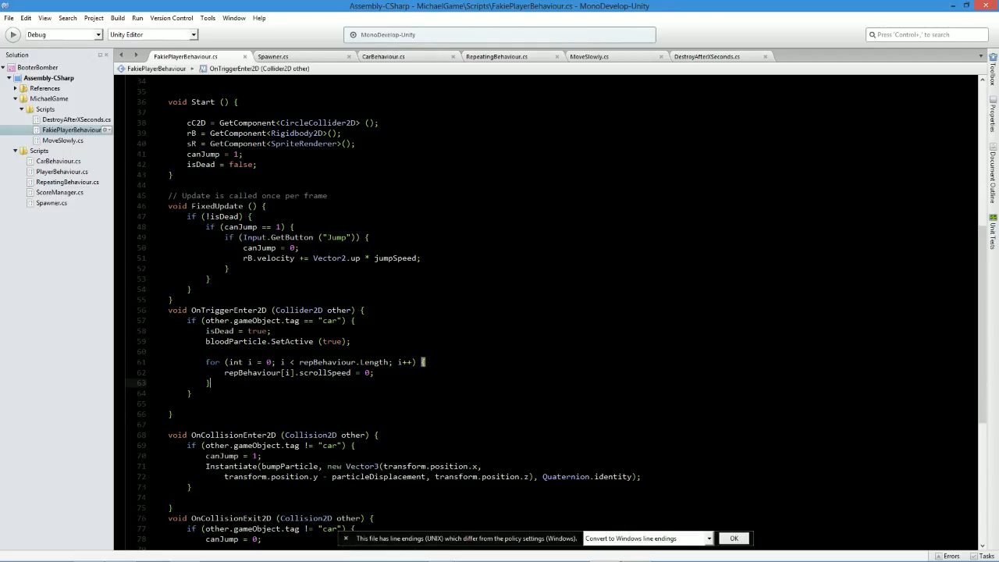
{"action": "key", "text": "Return"}
{"action": "type", "text": "spawner."}
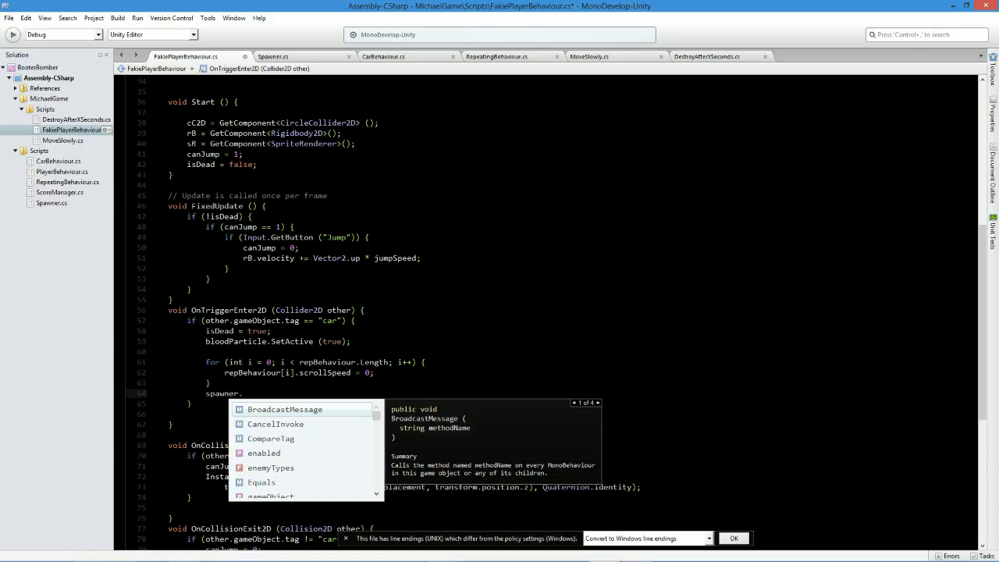
{"action": "type", "text": "sp"}
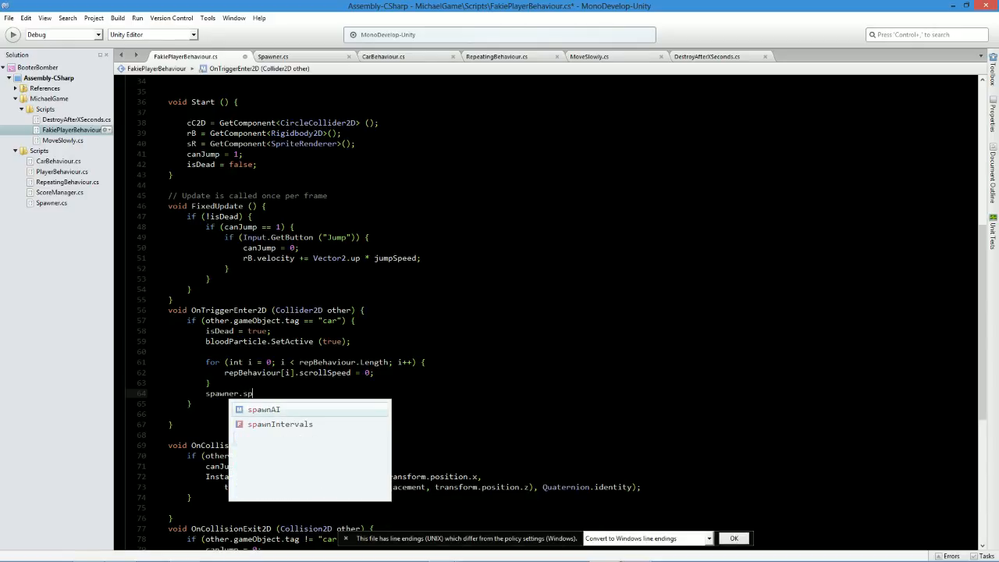
{"action": "key", "text": "Down"}
{"action": "key", "text": "Return"}
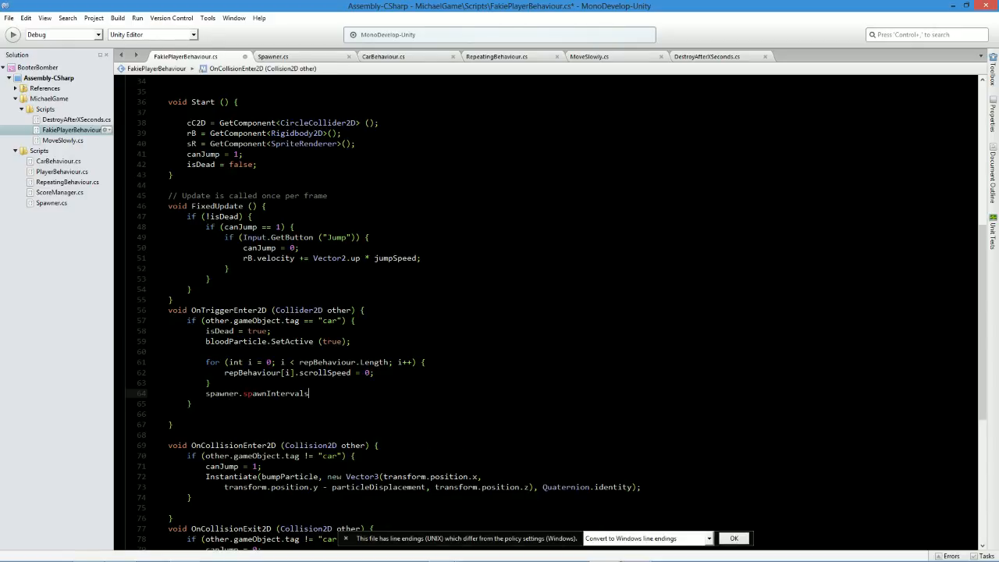
{"action": "type", "text": "= 10000000;"}
{"action": "key", "text": "ctrl+s"}
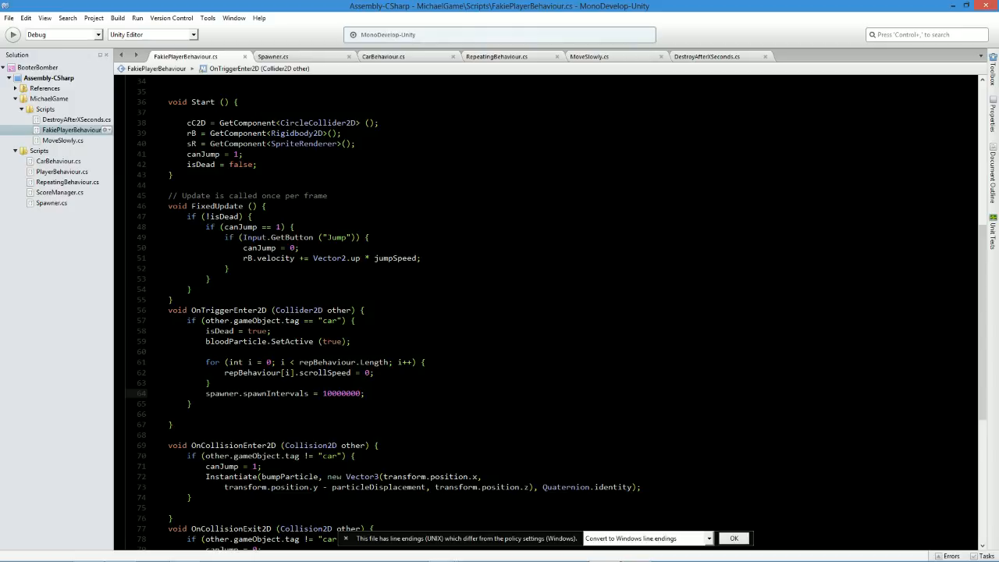
{"action": "key", "text": "Up"}
{"action": "key", "text": "Return"}
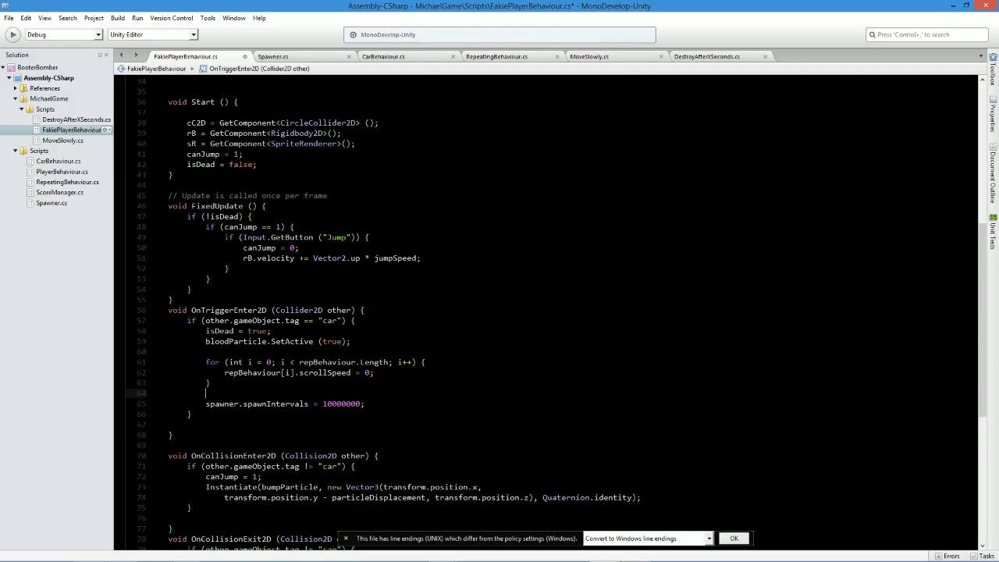
Switch to Unity, assign Main Camera to the Player's Spawner field, and play-test a cone hit.
{"action": "key", "text": "alt+Tab"}
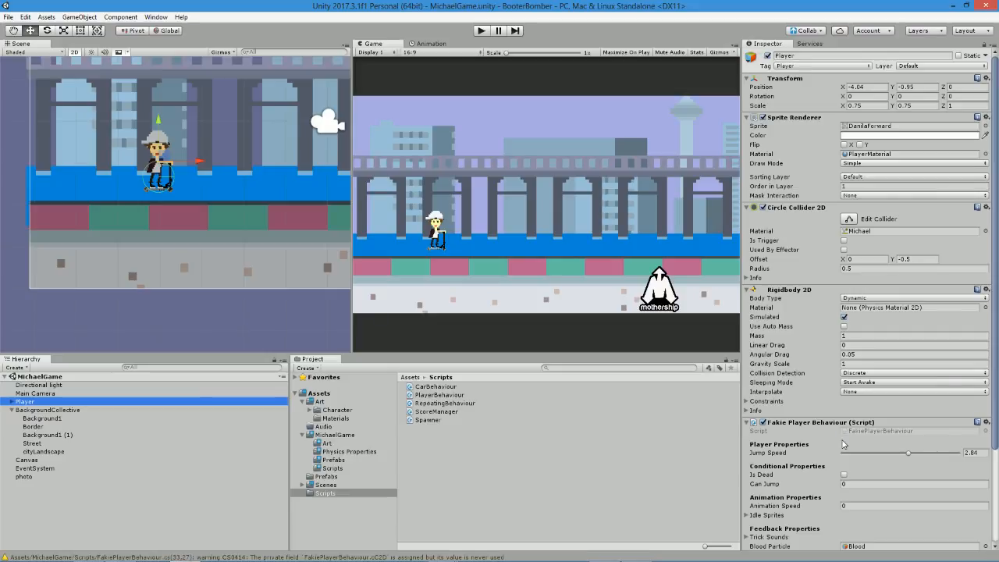
{"action": "scroll", "coordinate": [843, 439], "scroll_direction": "down", "scroll_amount": 4}
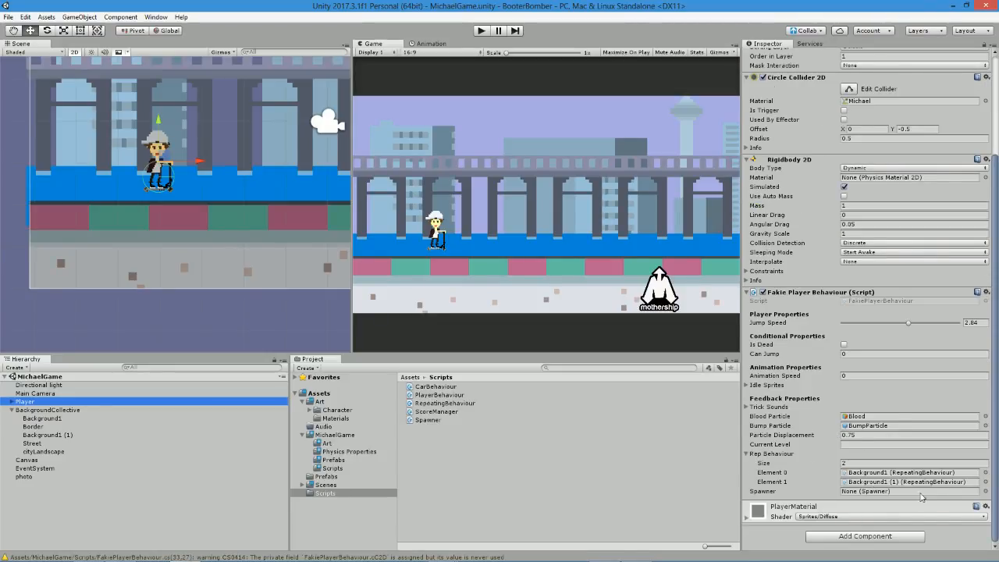
{"action": "left_click", "coordinate": [986, 491]}
{"action": "double_click", "coordinate": [382, 156]}
{"action": "left_click", "coordinate": [481, 31]}
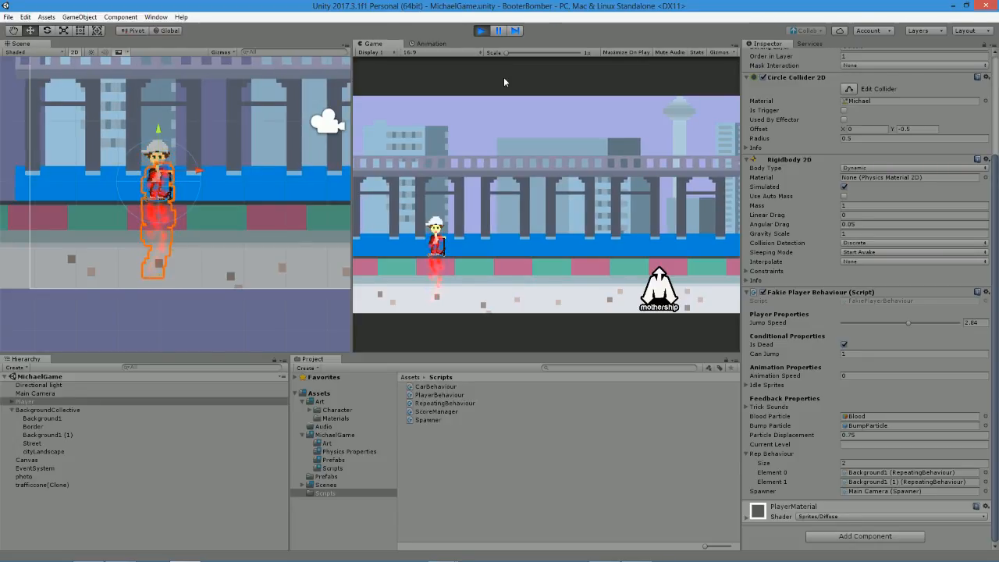
{"action": "left_click", "coordinate": [481, 30]}
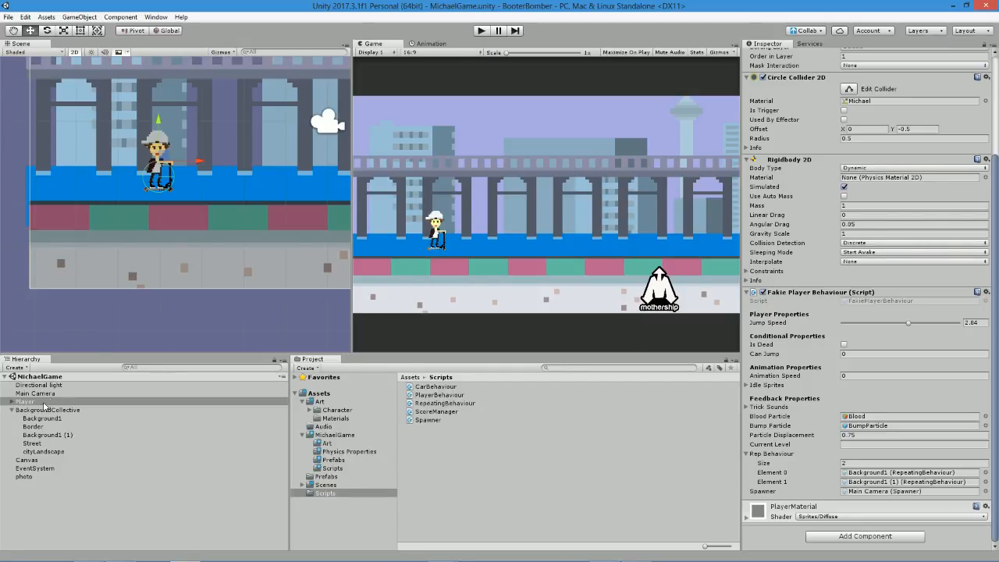
Switch to MonoDevelop, remove the blank line above spawner.spawnIntervals, and insert blank lines below that statement.
{"action": "key", "text": "alt+Tab"}
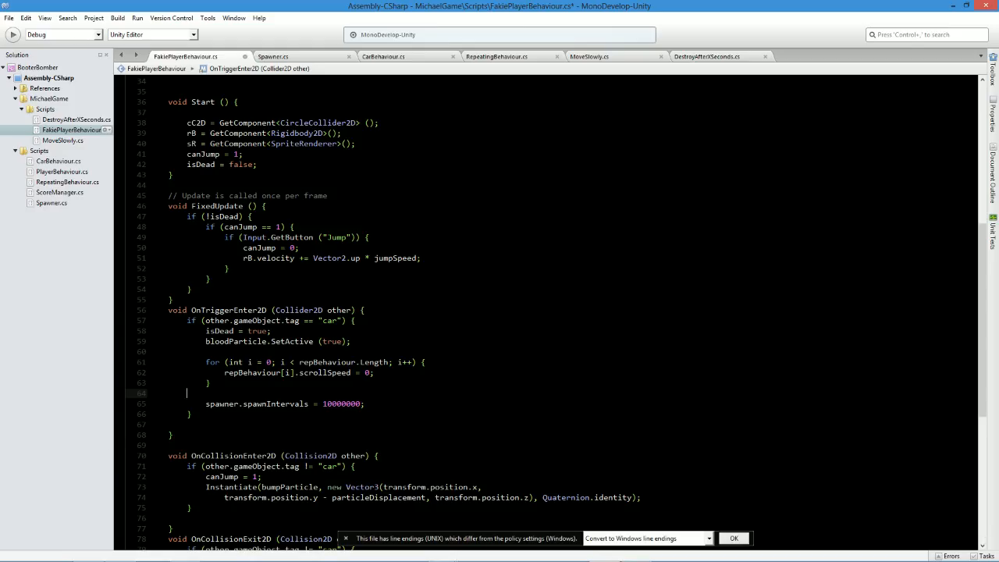
{"action": "key", "text": "BackSpace"}
{"action": "key", "text": "Down"}
{"action": "key", "text": "End"}
{"action": "key", "text": "Return"}
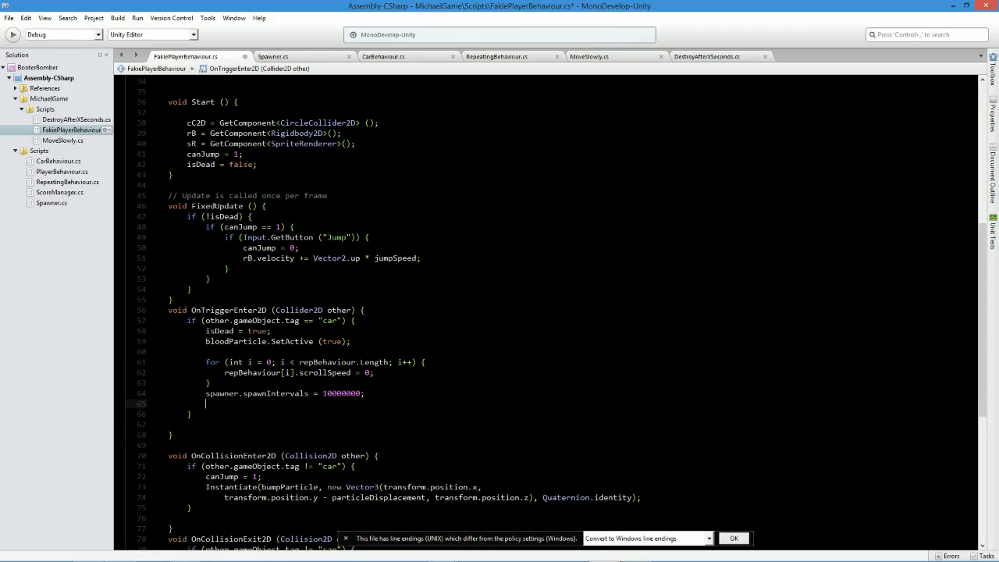
{"action": "key", "text": "Return"}
{"action": "key", "text": "Up"}
Add an empty try block followed by an empty catch block below the spawner.spawnIntervals statement.
{"action": "type", "text": "try"}
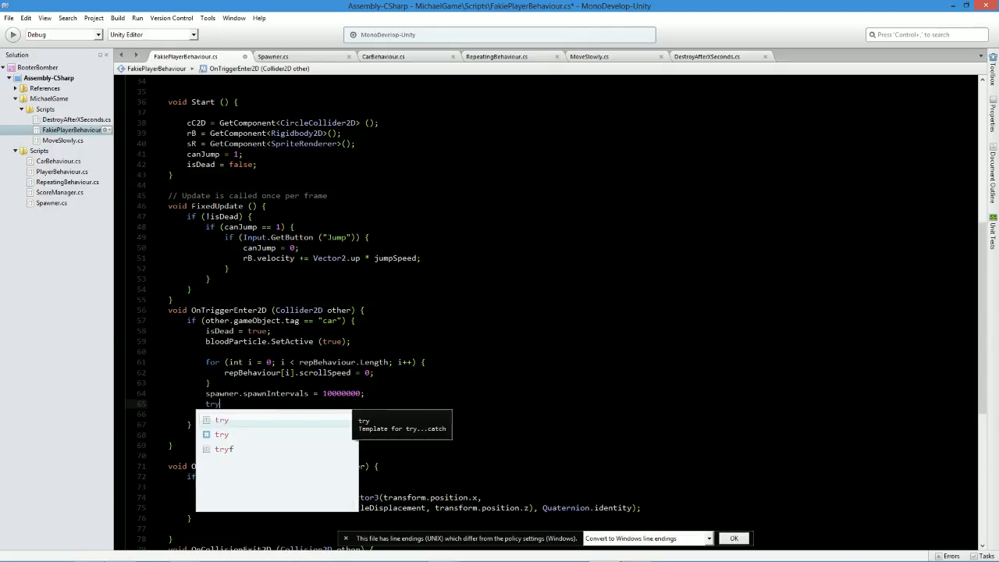
{"action": "type", "text": " {"}
{"action": "key", "text": "Return"}
{"action": "key", "text": "Return"}
{"action": "type", "text": "}"}
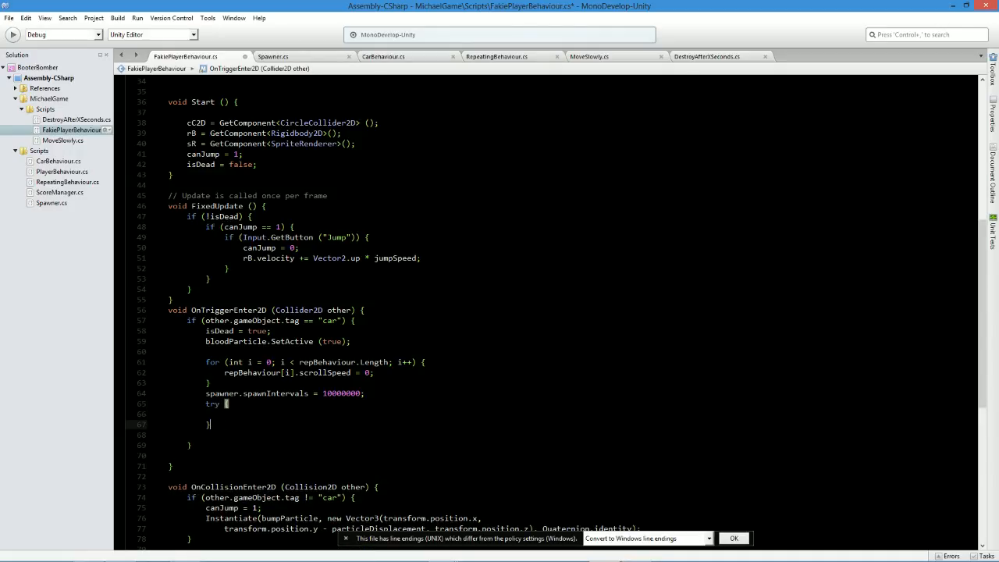
{"action": "key", "text": "Return"}
{"action": "type", "text": "catc"}
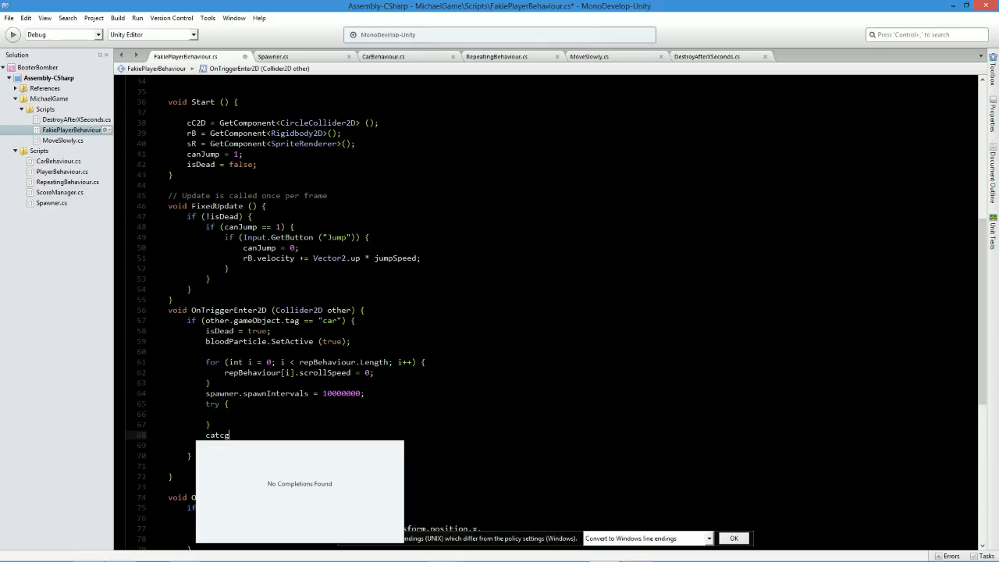
{"action": "type", "text": "h {"}
{"action": "key", "text": "Return"}
{"action": "key", "text": "Return"}
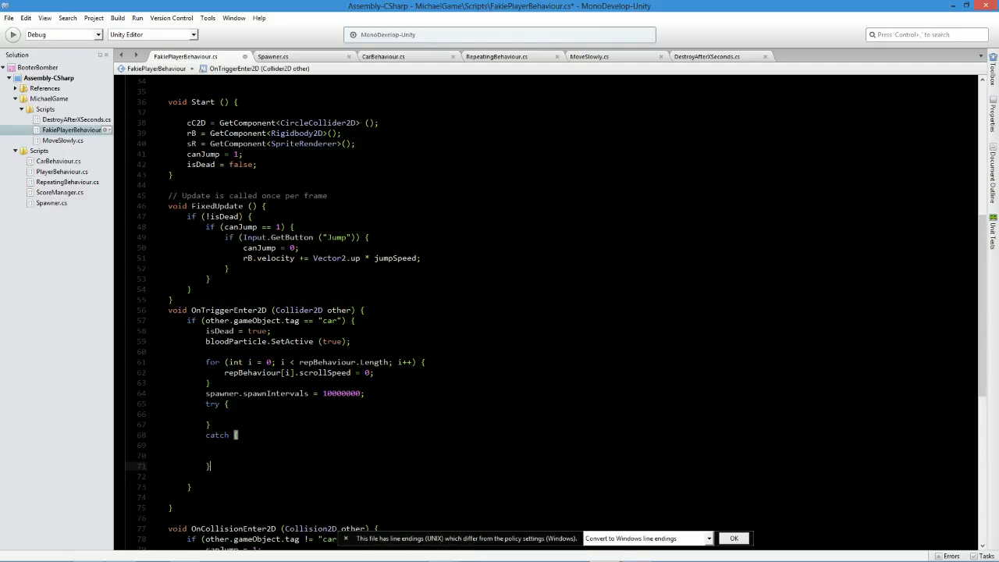
Inside the catch block, add print ("There are no OBJS left to destroy"); and save the script.
{"action": "key", "text": "Up"}
{"action": "key", "text": "Up"}
{"action": "key", "text": "Down"}
{"action": "key", "text": "Down"}
{"action": "type", "text": "print(\""}
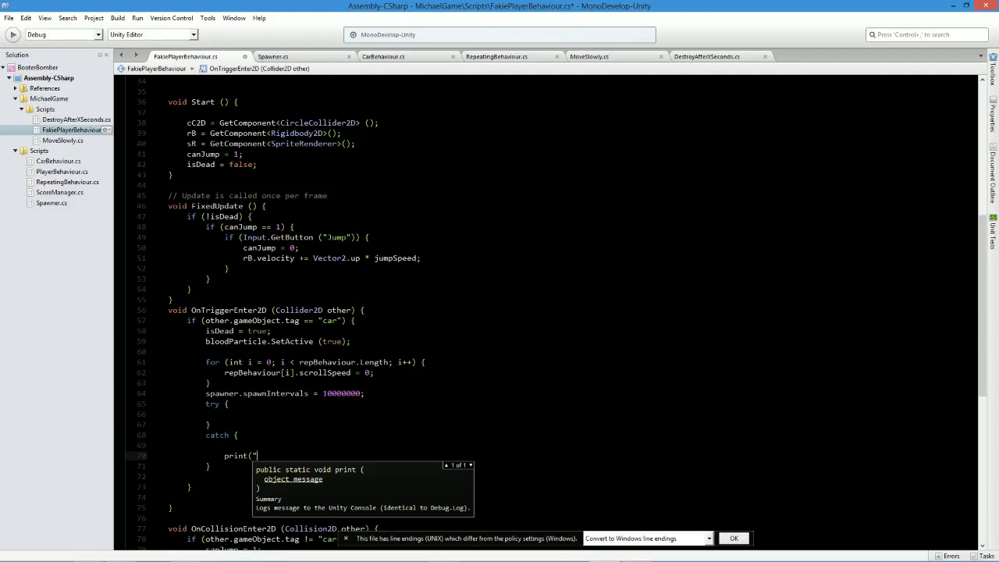
{"action": "type", "text": "There are no OBJS left to destroy\""}
{"action": "key", "text": "ctrl+s"}
{"action": "type", "text": ");"}
{"action": "key", "text": "ctrl+s"}
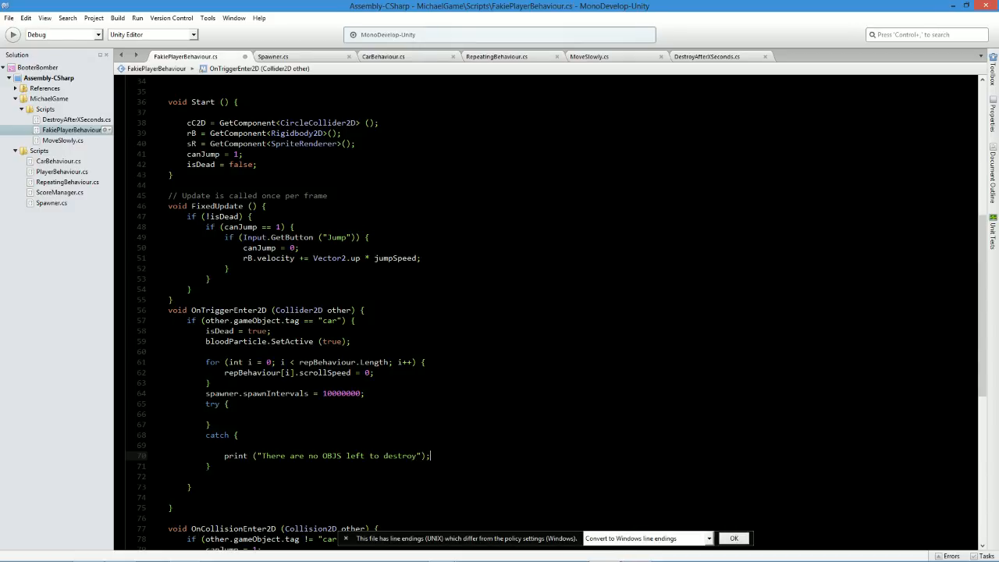
Remove the blank line above the print statement in the catch block and place the cursor inside the try block.
{"action": "key", "text": "Down"}
{"action": "key", "text": "Up"}
{"action": "key", "text": "Up"}
{"action": "key", "text": "Down"}
{"action": "key", "text": "Down"}
{"action": "key", "text": "Down"}
{"action": "key", "text": "BackSpace"}
{"action": "key", "text": "BackSpace"}
{"action": "key", "text": "Up"}
{"action": "key", "text": "Up"}
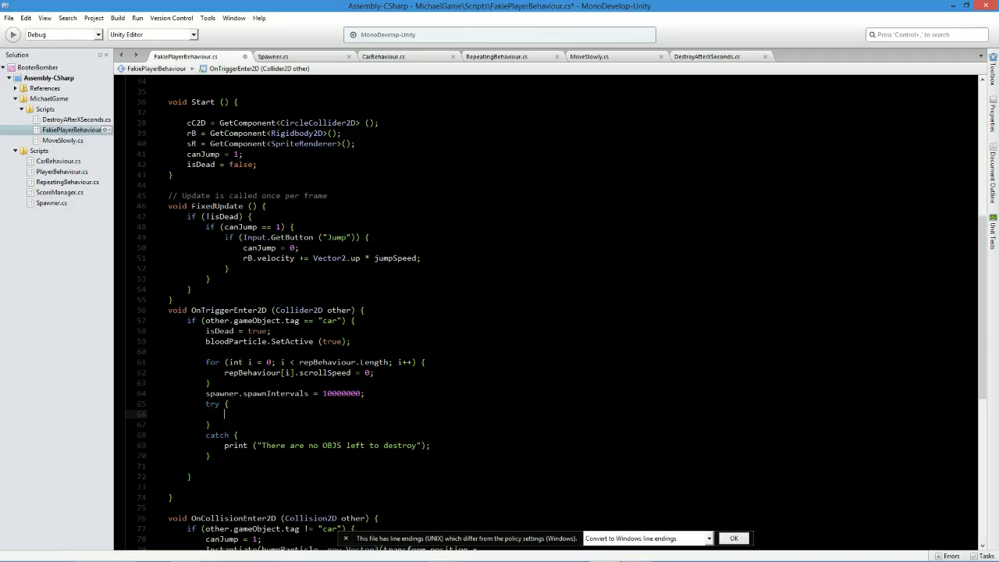
Inside the try block, start declaring a GameObject named temp, assigned from a GameObject.find call.
{"action": "type", "text": "game"}
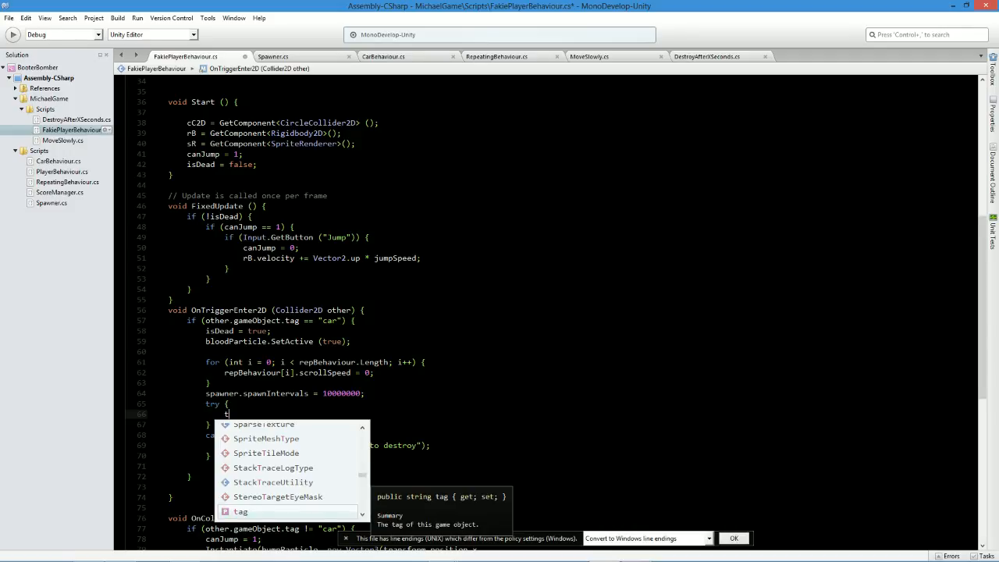
{"action": "key", "text": "Down"}
{"action": "key", "text": "Return"}
{"action": "type", "text": "temp"}
{"action": "key", "text": "ctrl+s"}
{"action": "type", "text": "= game"}
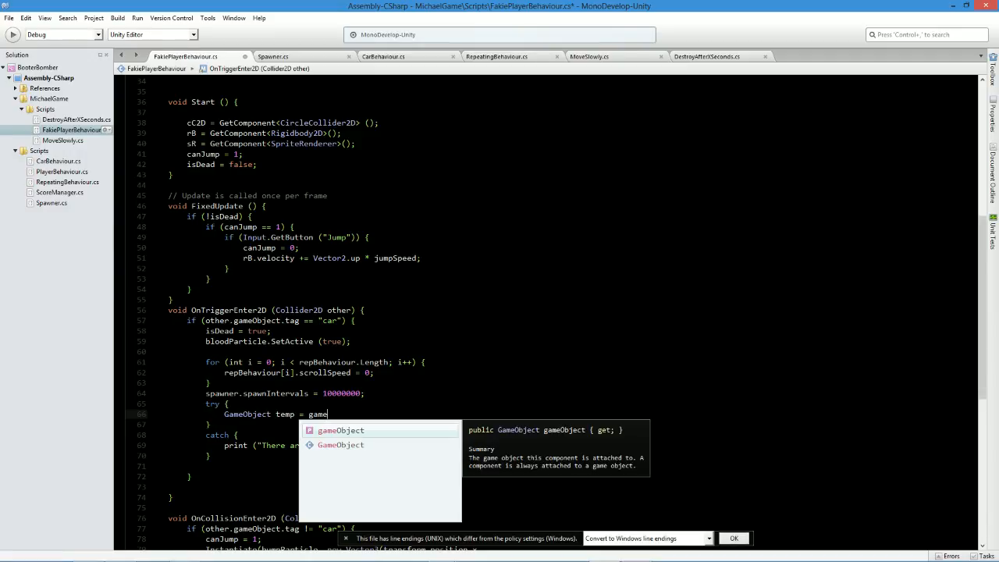
{"action": "key", "text": "Down"}
{"action": "key", "text": "Return"}
{"action": "type", "text": ".Find"}
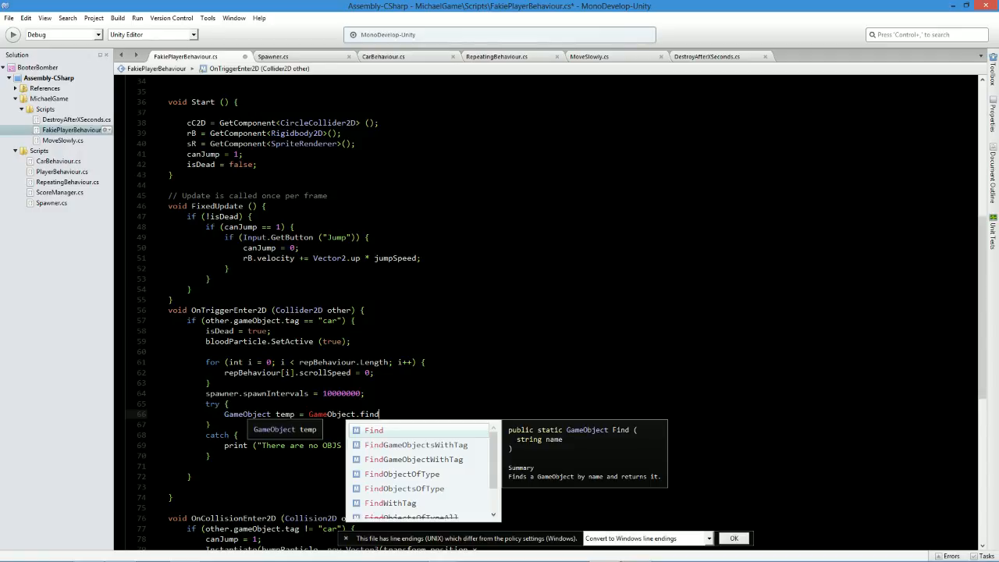
Try to declare temp as a GameObject array with square brackets and look up a matching find method.
{"action": "left_click", "coordinate": [295, 415]}
{"action": "type", "text": "]"}
{"action": "key", "text": "BackSpace"}
{"action": "type", "text": "[]"}
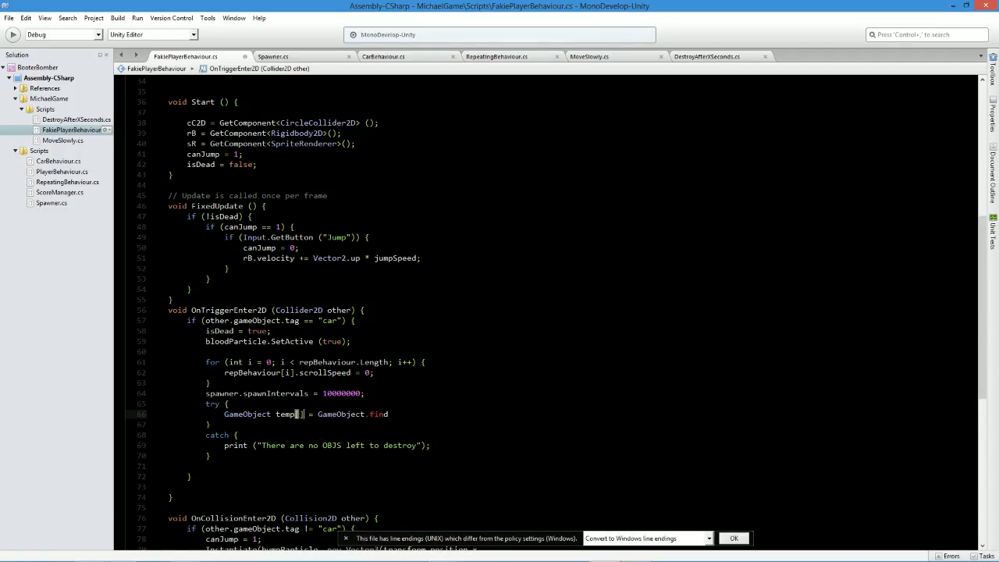
{"action": "double_click", "coordinate": [379, 414]}
{"action": "type", "text": "find"}
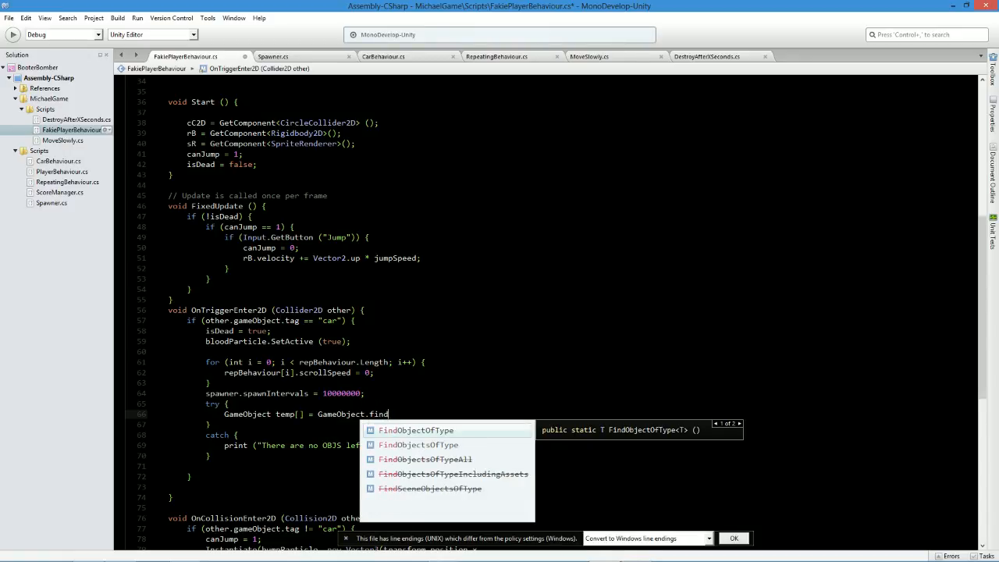
{"action": "key", "text": "BackSpace"}
{"action": "key", "text": "BackSpace"}
{"action": "key", "text": "BackSpace"}
{"action": "key", "text": "BackSpace"}
{"action": "type", "text": "game"}
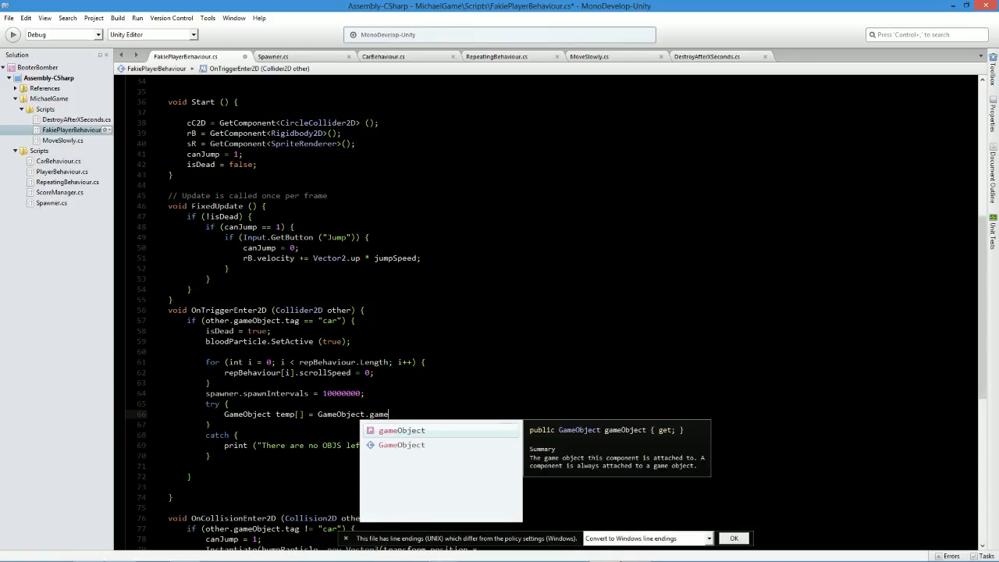
{"action": "key", "text": "BackSpace"}
{"action": "key", "text": "BackSpace"}
{"action": "key", "text": "BackSpace"}
{"action": "key", "text": "BackSpace"}
{"action": "type", "text": "find"}
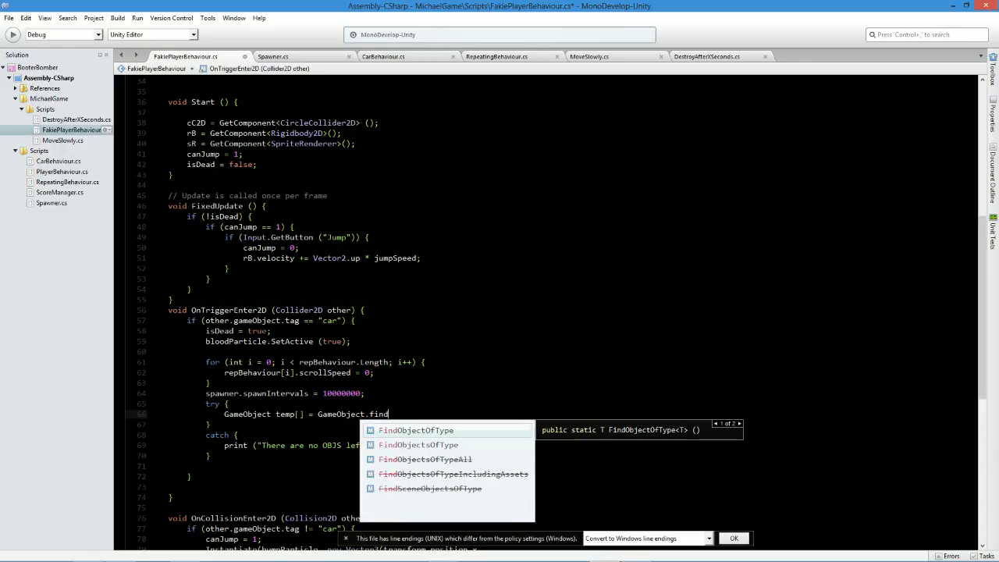
{"action": "left_click", "coordinate": [300, 414]}
{"action": "key", "text": "BackSpace"}
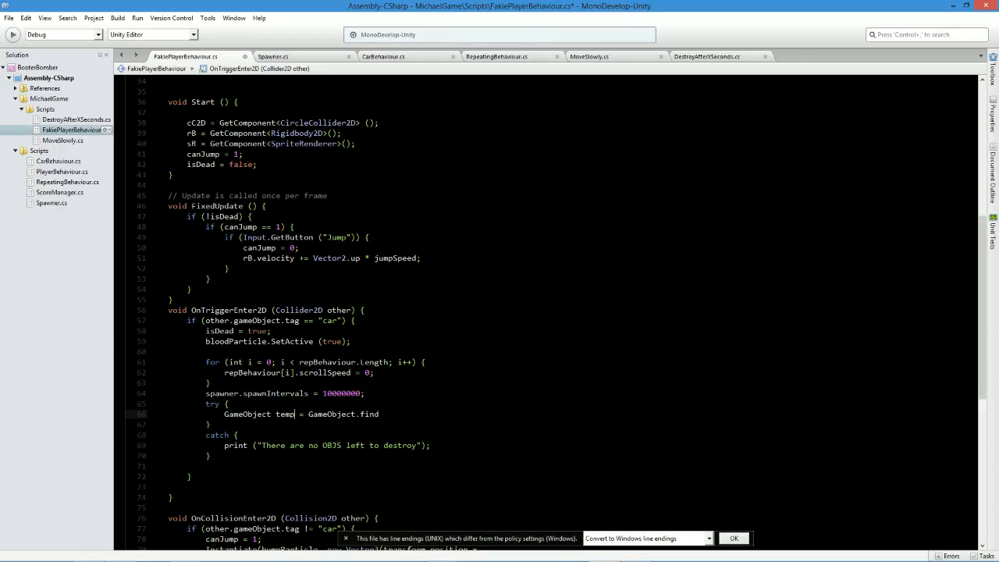
Complete the temp declaration in the try block as GameObject.FindGameObjectWithTag("car"); and save the script.
{"action": "double_click", "coordinate": [374, 414]}
{"action": "type", "text": "fin"}
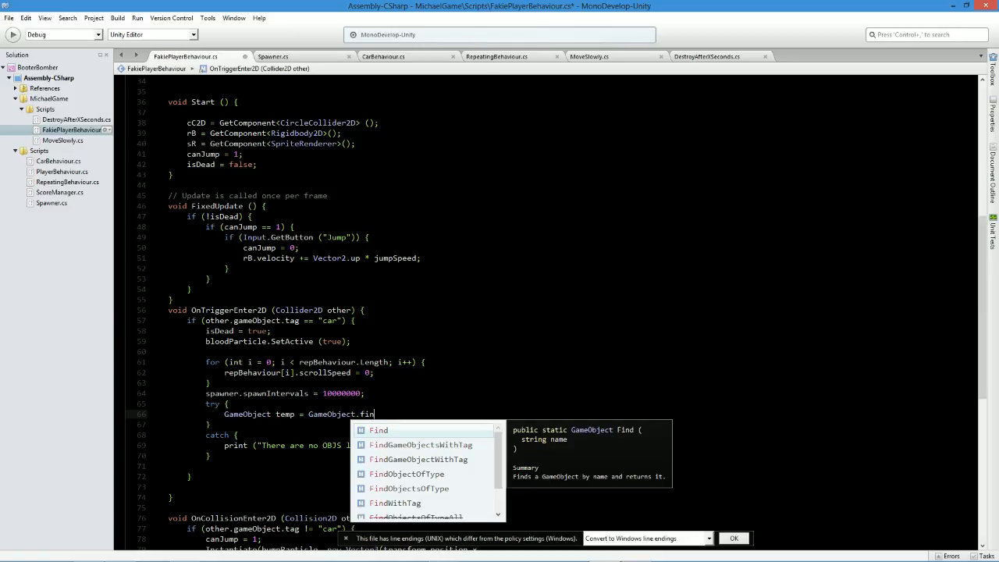
{"action": "key", "text": "Down"}
{"action": "key", "text": "Down"}
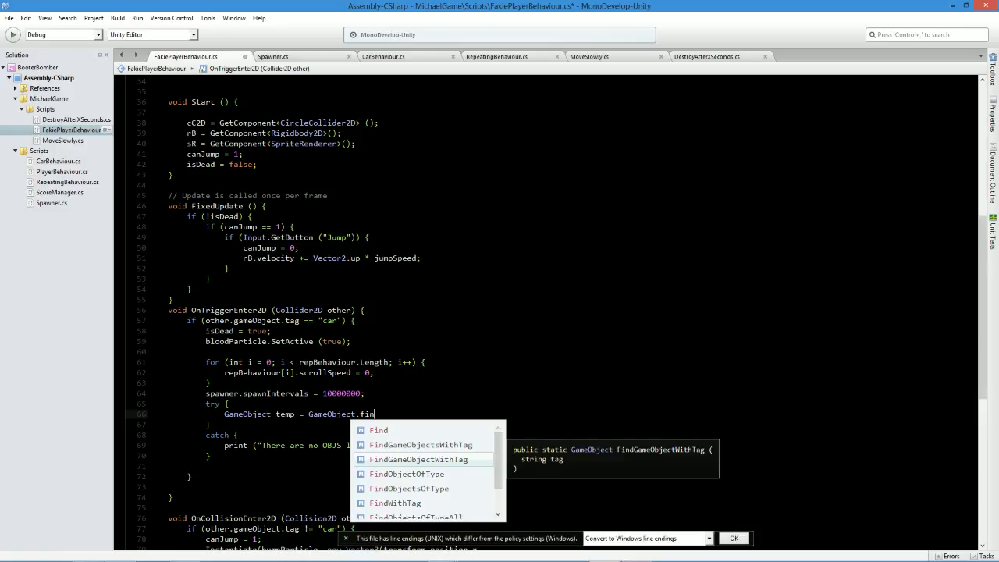
{"action": "key", "text": "Up"}
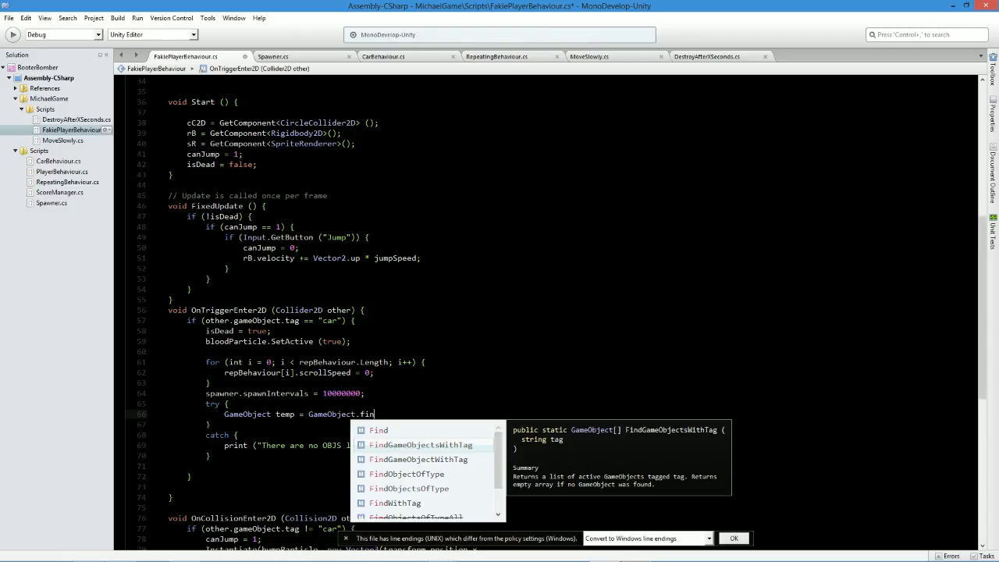
{"action": "key", "text": "Down"}
{"action": "key", "text": "Return"}
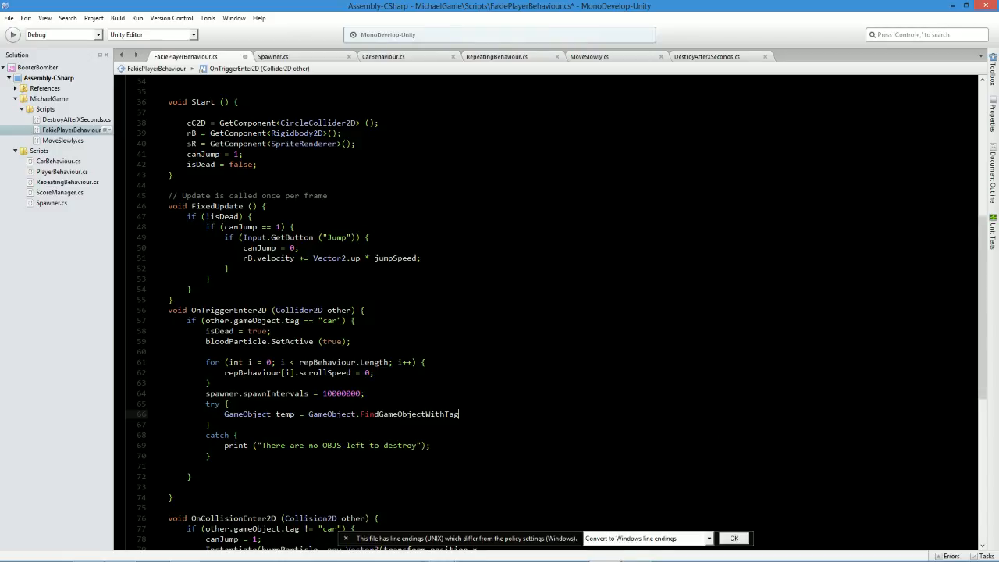
{"action": "type", "text": "(\"car\");"}
{"action": "key", "text": "ctrl+s"}
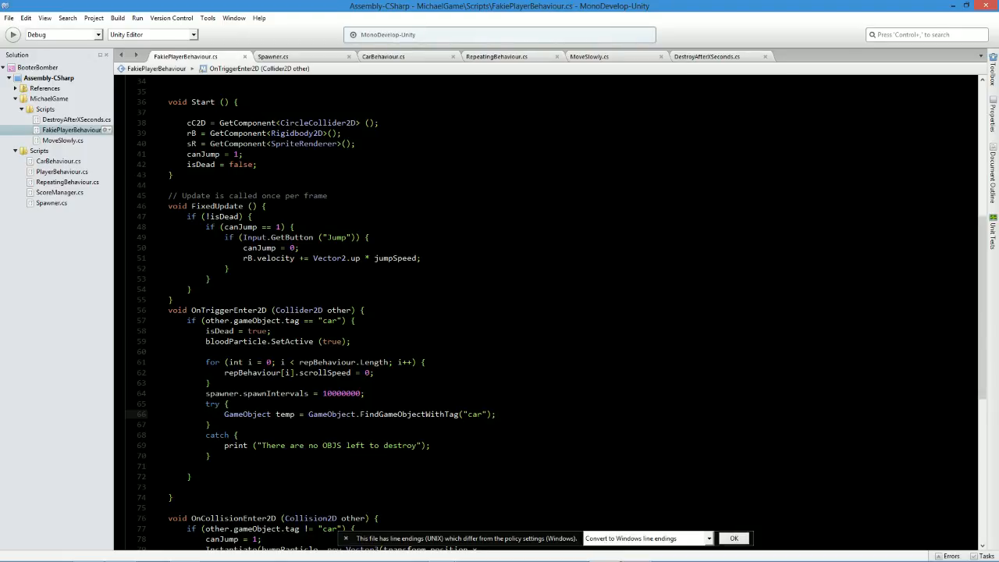
Below the temp declaration, add Destroy(temp.gameObject); and save the script.
{"action": "key", "text": "Return"}
{"action": "type", "text": "dest"}
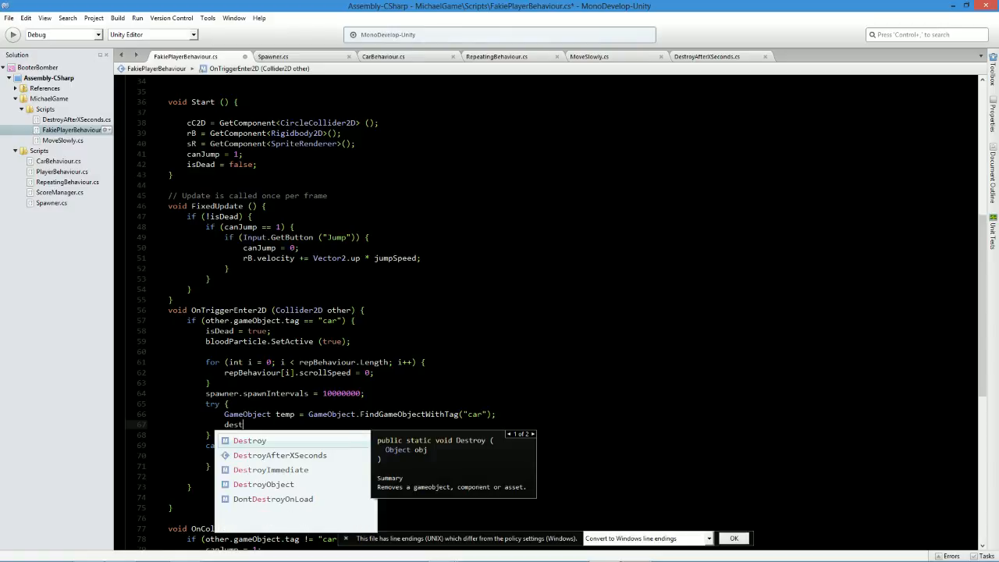
{"action": "type", "text": "()temp.gameObject"}
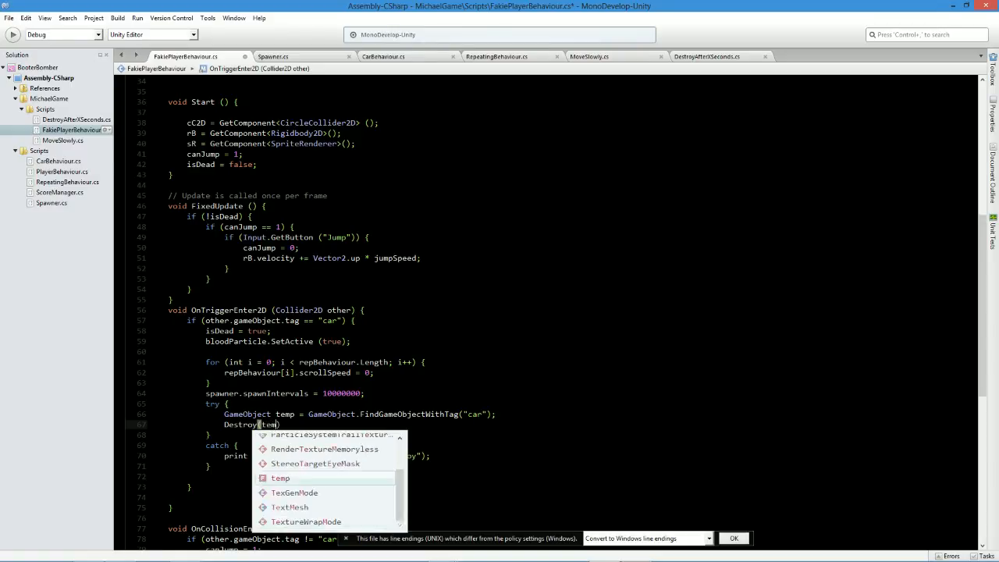
{"action": "type", "text": ";"}
{"action": "key", "text": "ctrl+s"}
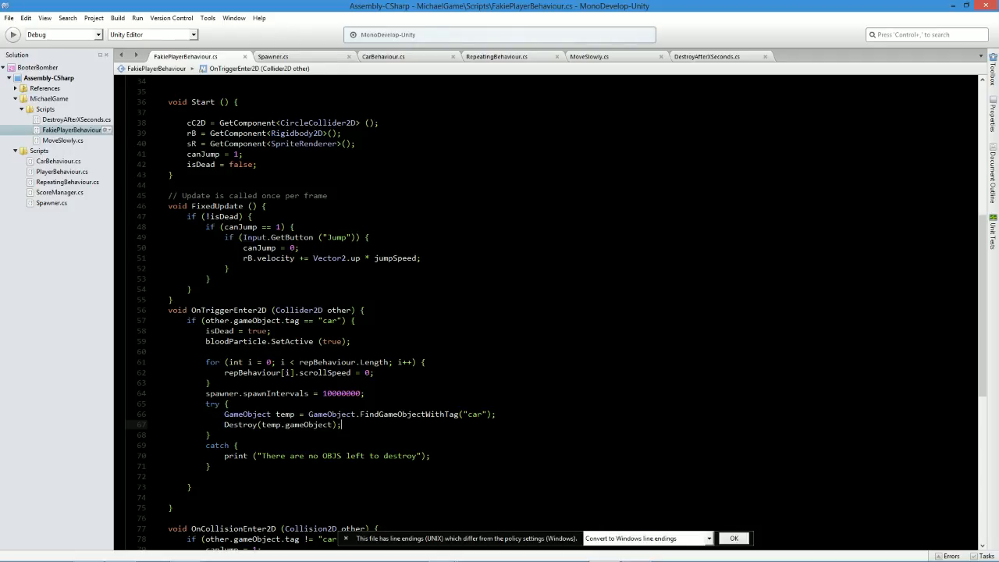
Add Destroy (other.gameObject); as the first statement of the "car" tag check in OnTriggerEnter2D and save.
{"action": "left_click", "coordinate": [356, 320]}
{"action": "key", "text": "Return"}
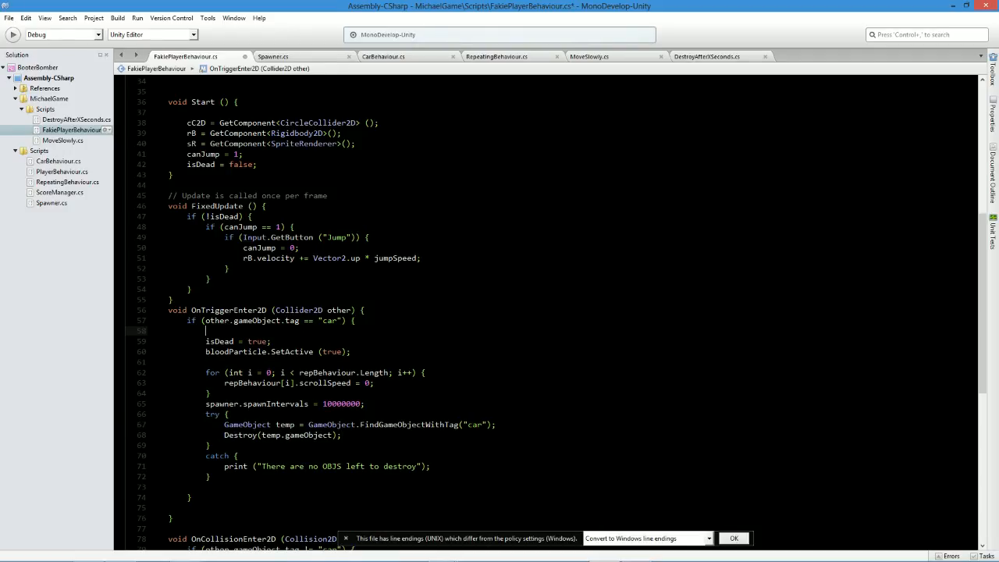
{"action": "type", "text": "destr"}
{"action": "key", "text": "Return"}
{"action": "type", "text": "(other.ga"}
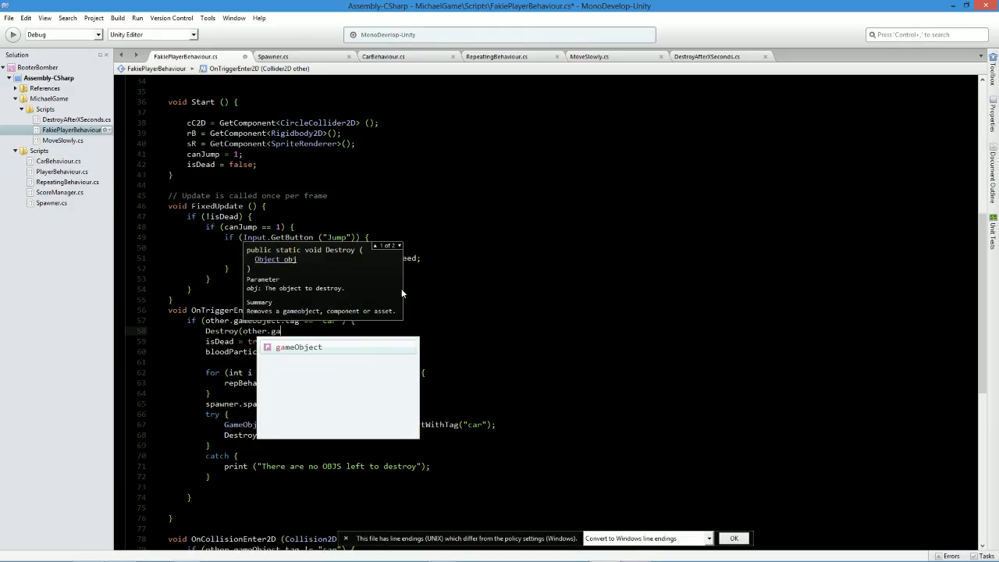
{"action": "key", "text": "Return"}
{"action": "type", "text": ");"}
{"action": "key", "text": "ctrl+s"}
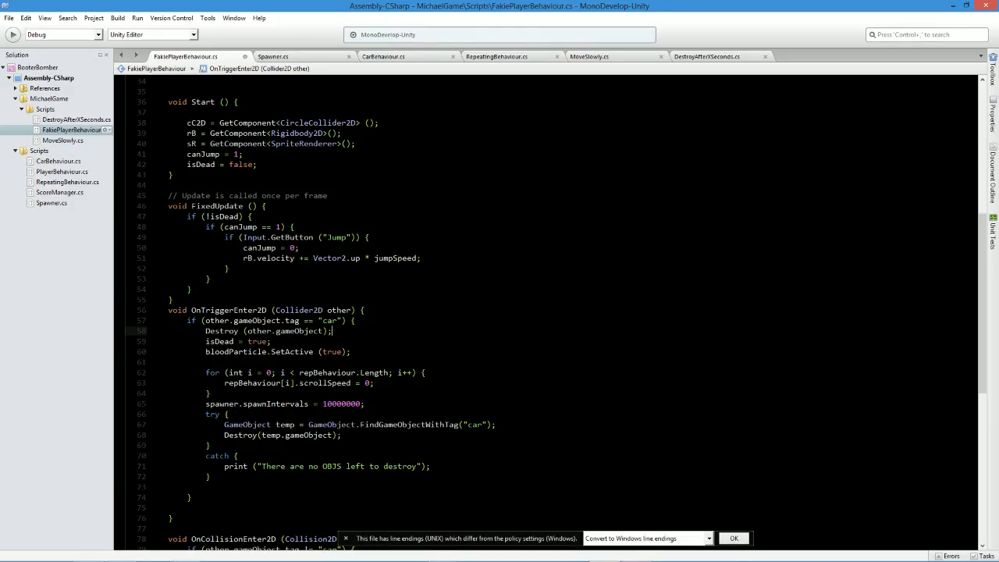
Add an empty public void death() method between OnTriggerEnter2D and OnCollisionEnter2D and save the script.
{"action": "scroll", "coordinate": [546, 312], "scroll_direction": "down", "scroll_amount": 2}
{"action": "left_click", "coordinate": [169, 480]}
{"action": "key", "text": "Return"}
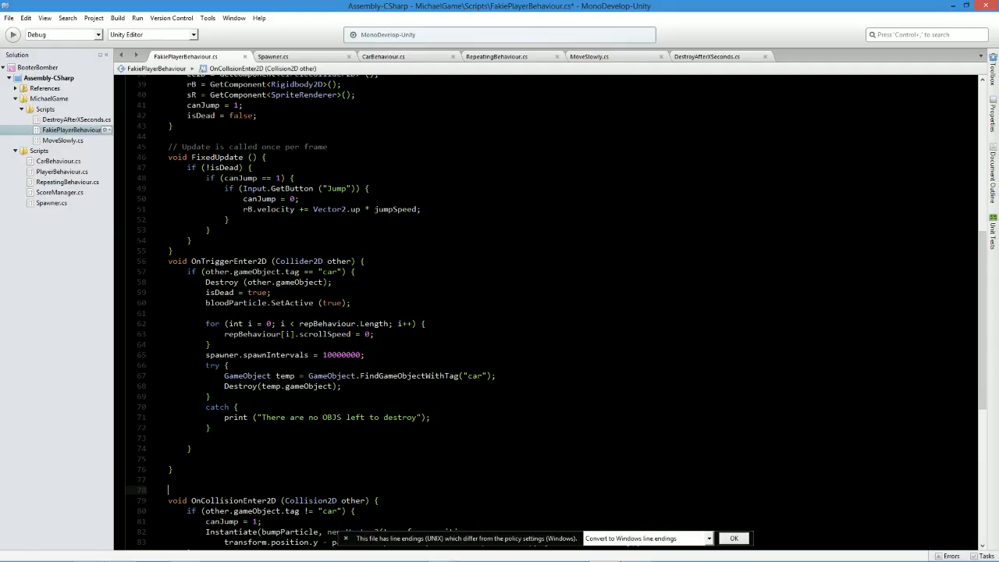
{"action": "type", "text": "public void death()"}
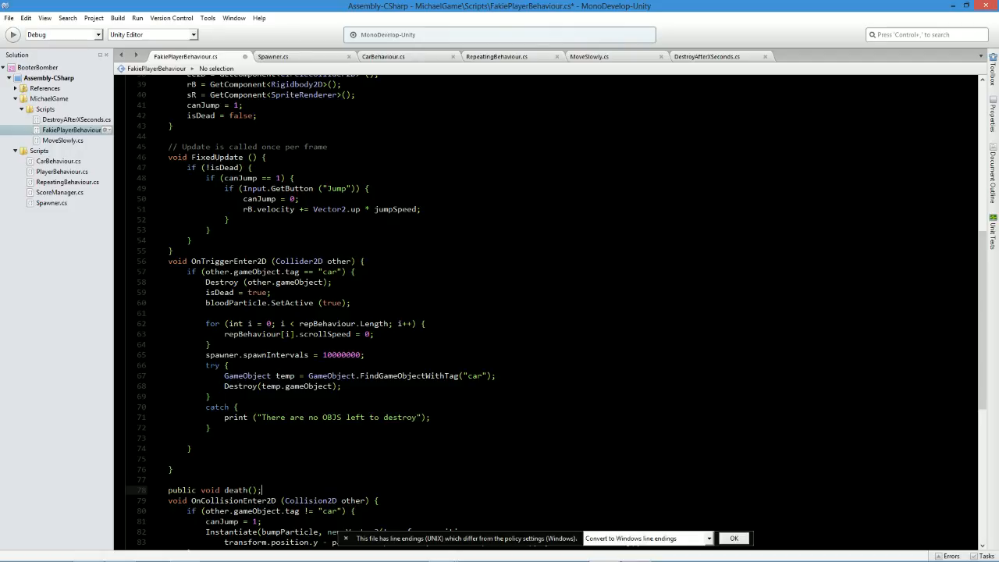
{"action": "type", "text": " {"}
{"action": "key", "text": "Return"}
{"action": "key", "text": "Return"}
{"action": "key", "text": "Return"}
{"action": "type", "text": "}"}
{"action": "key", "text": "ctrl+s"}
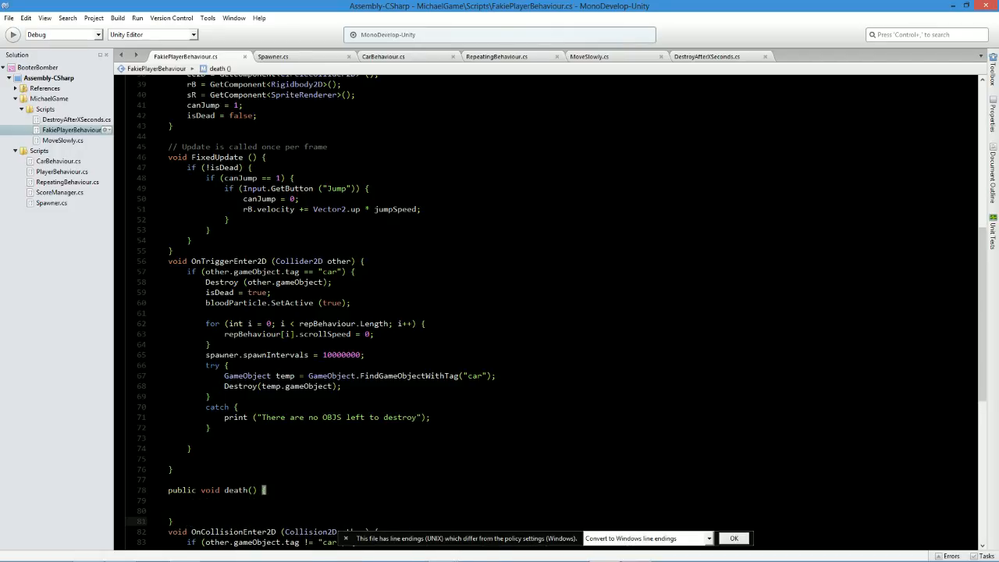
Copy the statements from isDead = true through the catch block into death(), then tidy the blank lines around its closing brace.
{"action": "left_click_drag", "start_coordinate": [210, 428], "coordinate": [201, 298]}
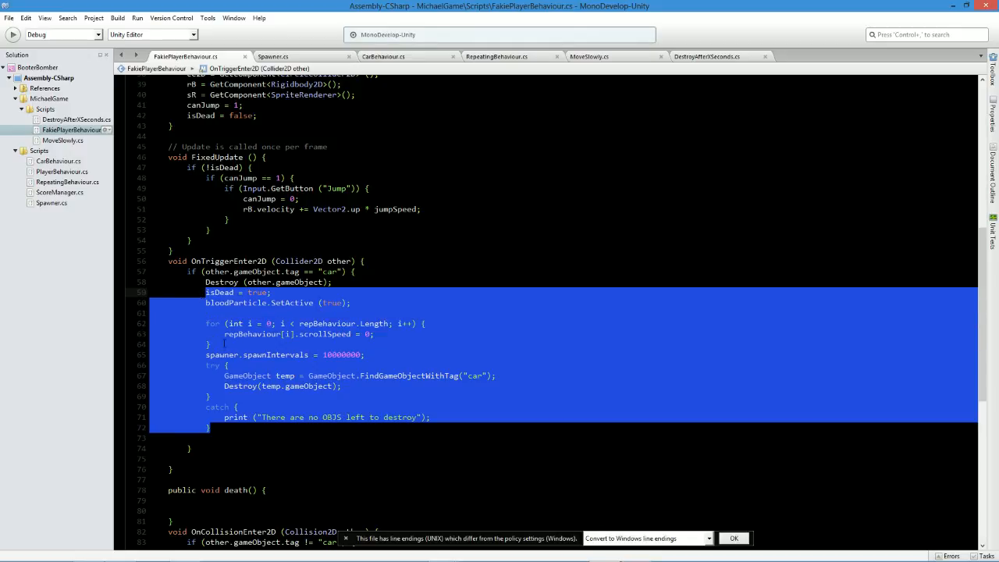
{"action": "left_click", "coordinate": [188, 500]}
{"action": "type", "text": "isDead = true; \t\tbloodParticle.SetActive (true);  \t\tfor (int i = 0; i < repBehaviour.Length; i++) { \t\t\trepBehaviour[i].scrollSpeed = 0; \t\t} \t\tspawner.spawnIntervals = 10000000; \t\ttry { \t\t\tGameObject temp = GameObject.FindGameObjectWithTag(\"car\"); \t\t\tDestroy(temp.gameObject); \t\t} \t\tcatch { \t\t\tprint (\"There are no OBJS left to destroy\"); \t\t}"}
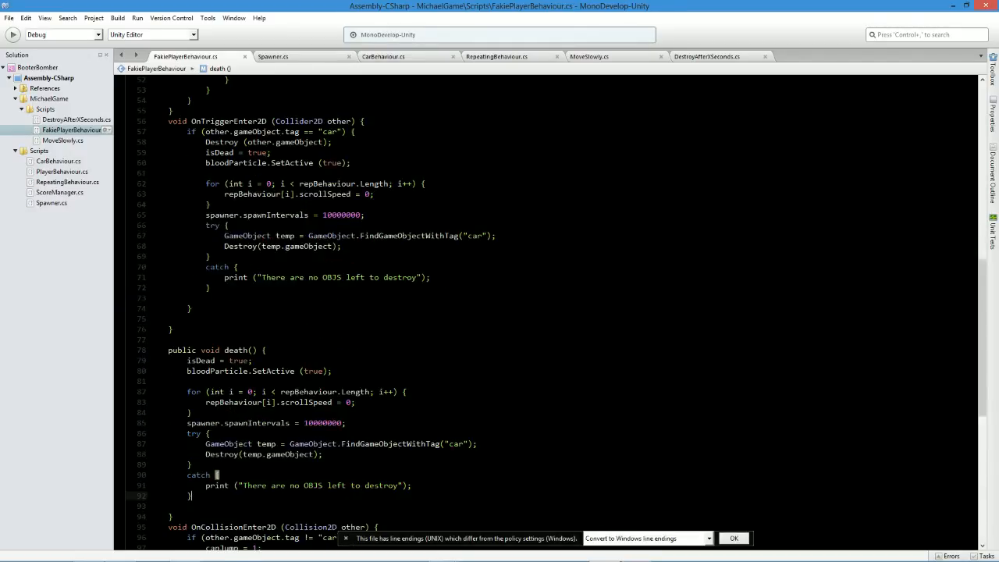
{"action": "key", "text": "Down"}
{"action": "key", "text": "BackSpace"}
{"action": "key", "text": "BackSpace"}
{"action": "key", "text": "BackSpace"}
{"action": "key", "text": "Down"}
{"action": "key", "text": "Return"}
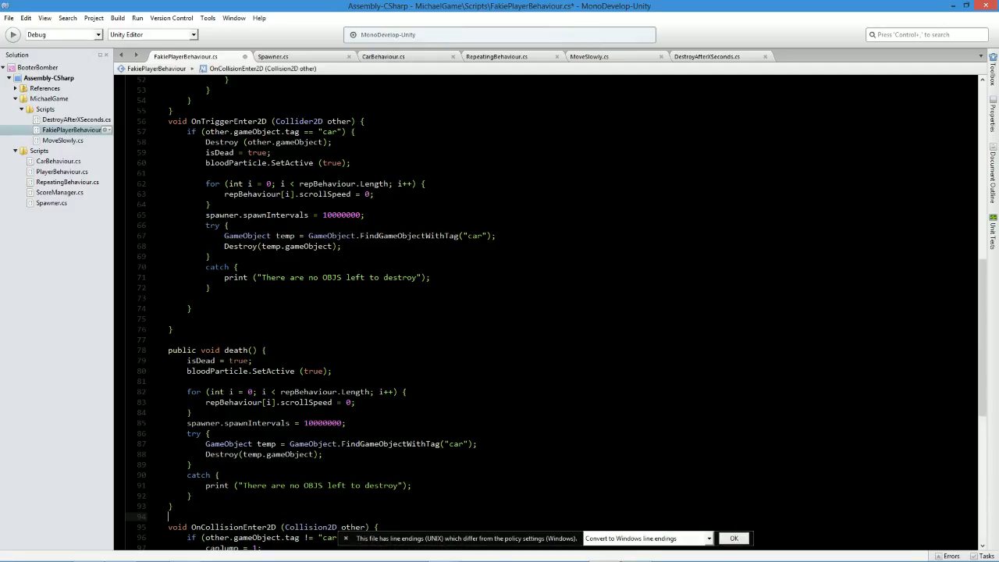
In OnTriggerEnter2D, delete the statements copied into death(), add a death (); call above the Destroy statement, and save.
{"action": "left_click_drag", "start_coordinate": [210, 288], "coordinate": [163, 152]}
{"action": "key", "text": "BackSpace"}
{"action": "key", "text": "BackSpace"}
{"action": "left_click", "coordinate": [248, 152]}
{"action": "key", "text": "alt+Up"}
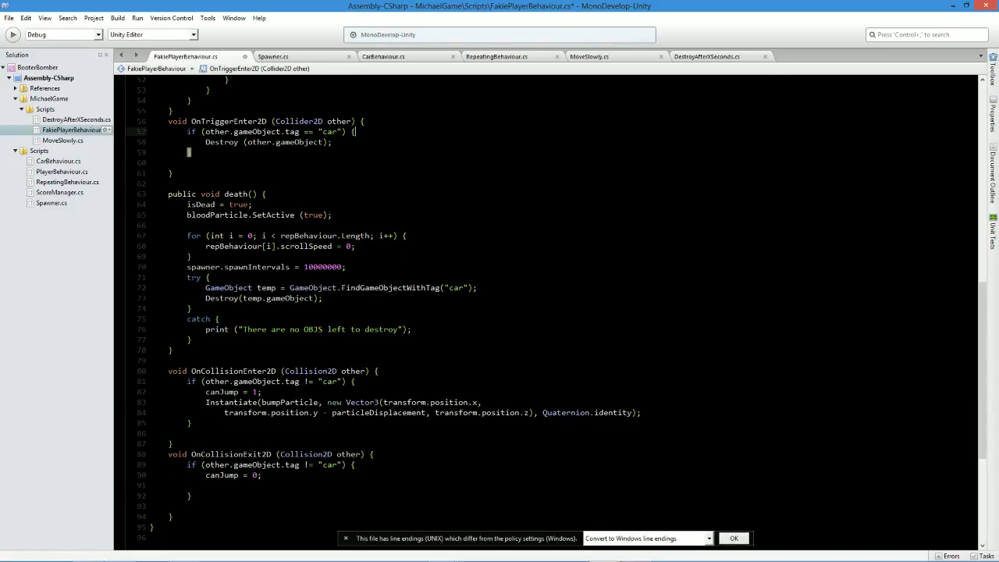
{"action": "type", "text": "death ()"}
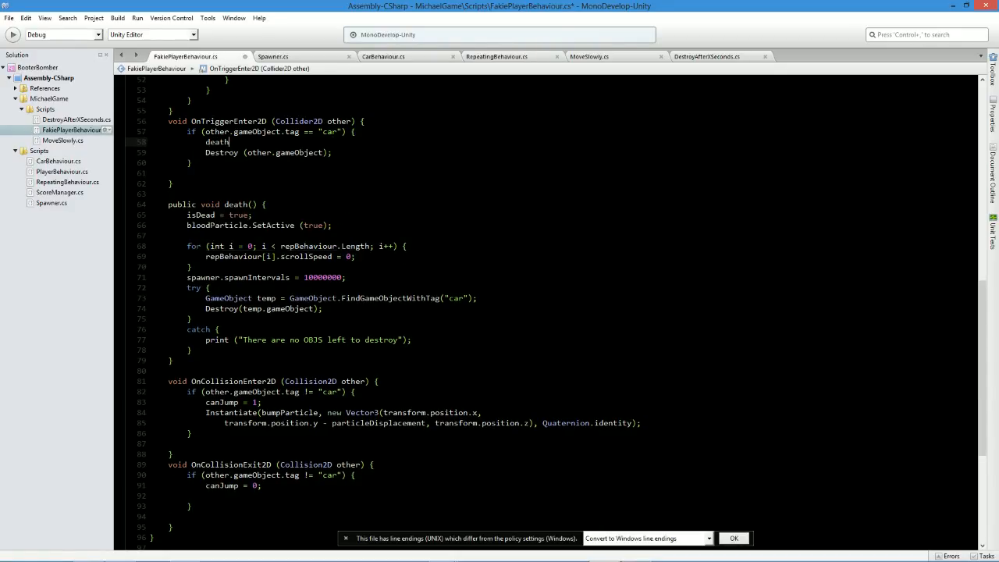
{"action": "key", "text": "Right"}
{"action": "type", "text": ";"}
{"action": "key", "text": "ctrl+s"}
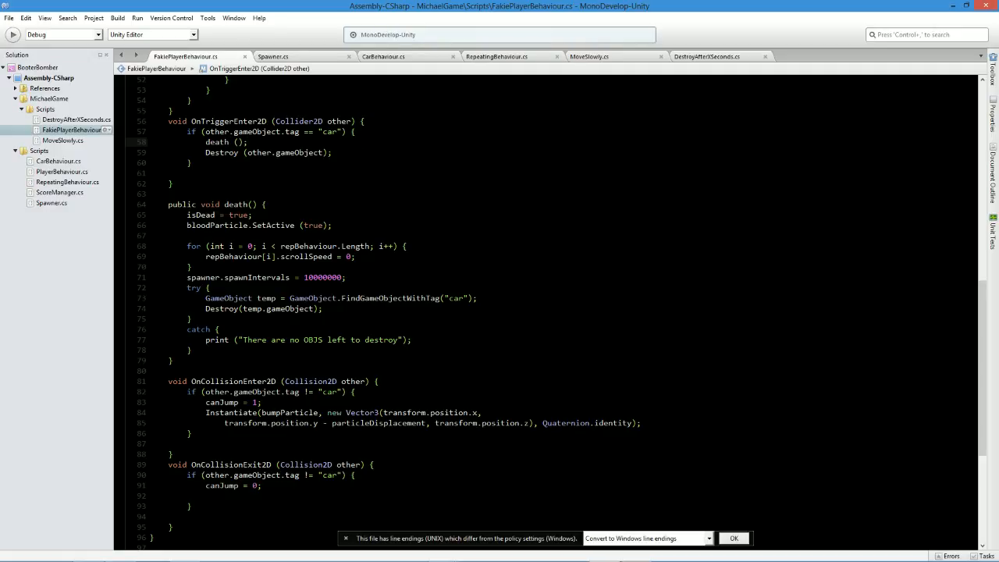
Capitalize the method name to Death in both its declaration and its call, and save the script.
{"action": "left_click", "coordinate": [230, 205]}
{"action": "key", "text": "shift+Left"}
{"action": "type", "text": "D"}
{"action": "left_click", "coordinate": [206, 142]}
{"action": "key", "text": "shift+Right"}
{"action": "type", "text": "D"}
{"action": "key", "text": "ctrl+s"}
Switch to Unity and play the game to test the Player's death on a cone hit, then stop it.
{"action": "key", "text": "alt+Tab"}
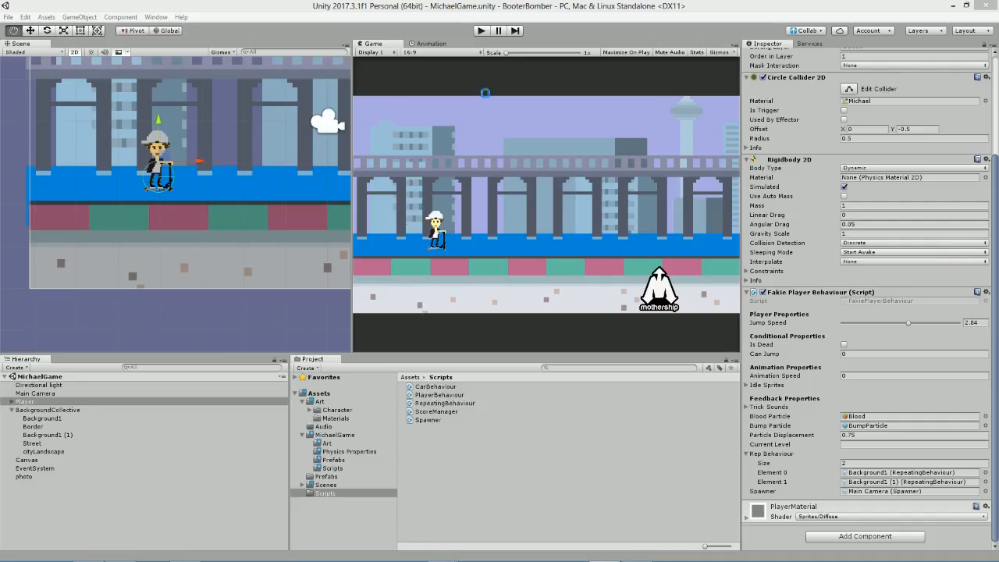
{"action": "key", "text": "alt+Tab"}
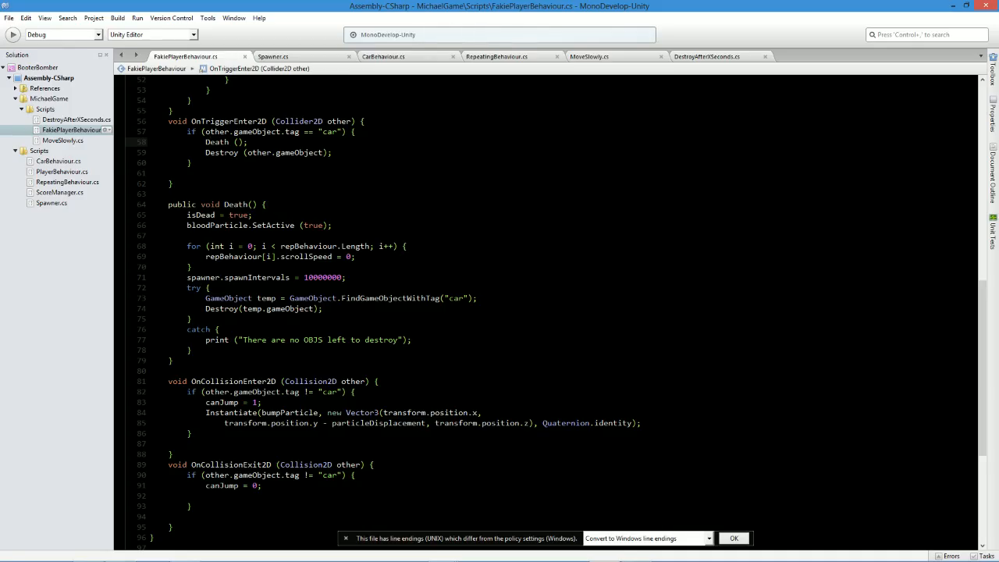
{"action": "key", "text": "alt+Tab"}
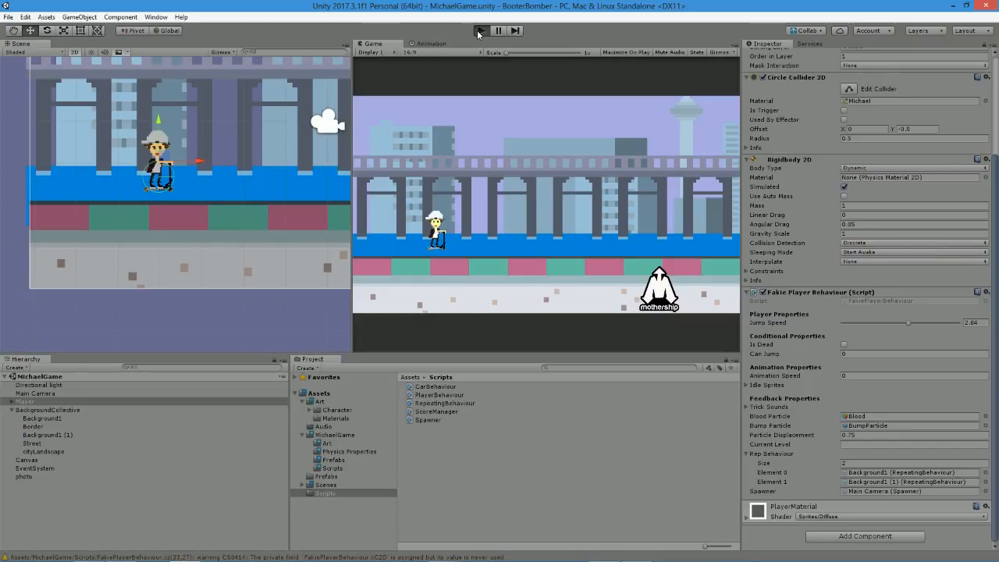
{"action": "left_click", "coordinate": [480, 30]}
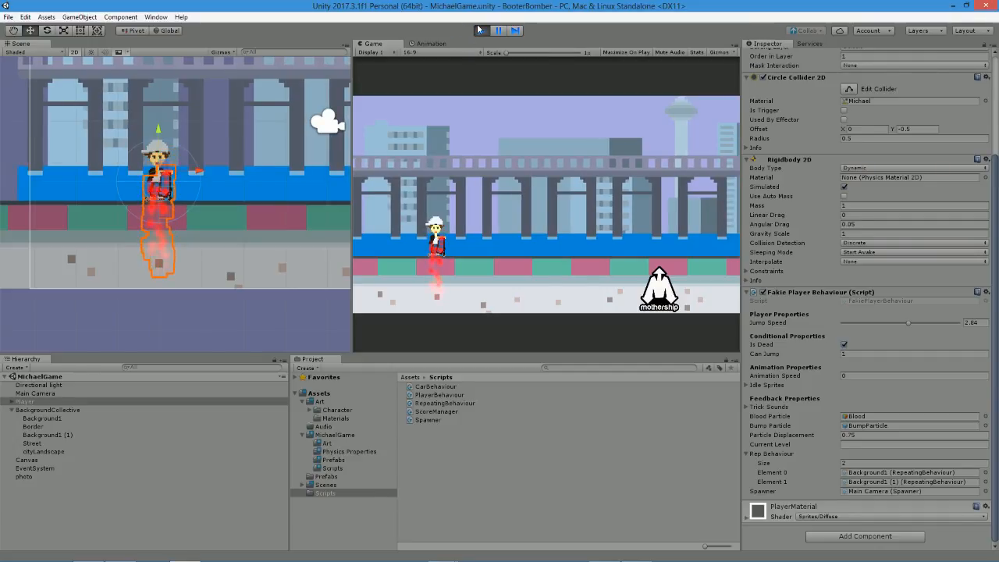
{"action": "left_click", "coordinate": [481, 31]}
Return to MonoDevelop, cut the try and catch blocks out of the Death method, and save the script.
{"action": "key", "text": "alt+Tab"}
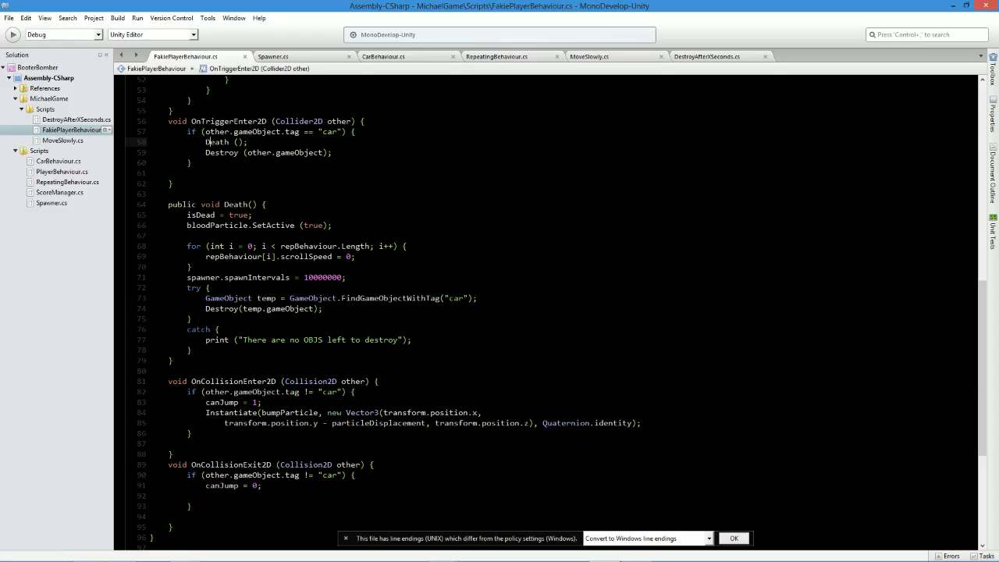
{"action": "left_click_drag", "start_coordinate": [189, 329], "coordinate": [183, 283]}
{"action": "key", "text": "ctrl+c"}
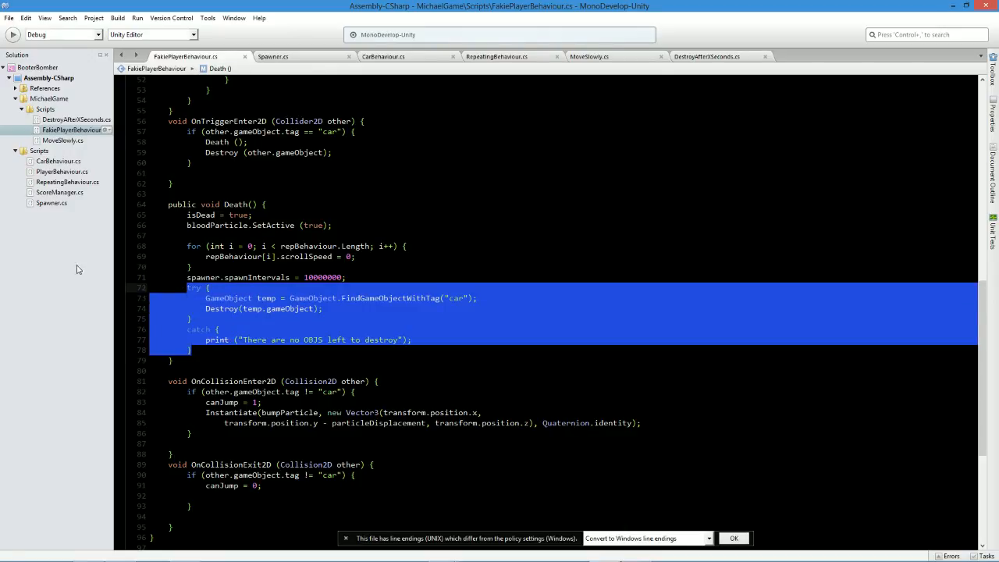
{"action": "key", "text": "Delete"}
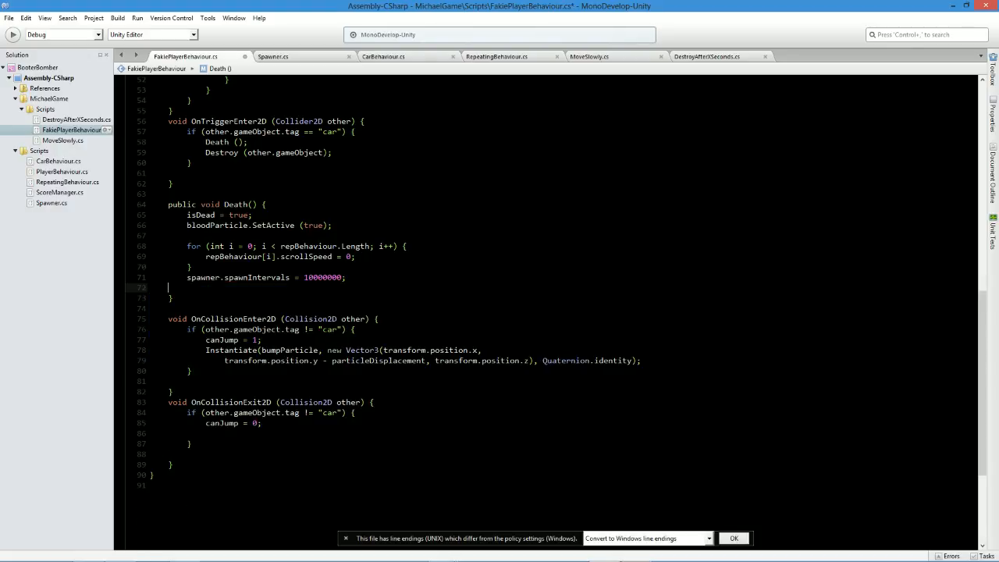
{"action": "scroll", "coordinate": [254, 320], "scroll_direction": "up", "scroll_amount": 9}
{"action": "scroll", "coordinate": [254, 321], "scroll_direction": "down", "scroll_amount": 1}
{"action": "key", "text": "ctrl+s"}
At the end of FixedUpdate, add an if (isDead) block, paste the try and catch blocks into it, and save.
{"action": "left_click", "coordinate": [193, 345]}
{"action": "key", "text": "Return"}
{"action": "type", "text": "if (isDead) "}
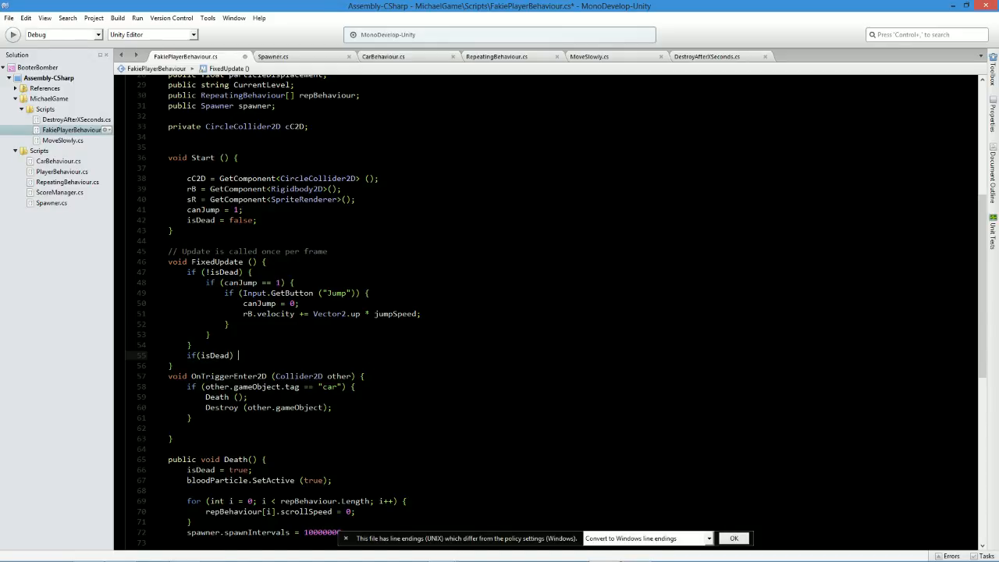
{"action": "type", "text": "{"}
{"action": "key", "text": "Return"}
{"action": "key", "text": "ctrl+v"}
{"action": "key", "text": "ctrl+s"}
Remove the blank line left below the spawner.spawnIntervals statement at the end of the Death method.
{"action": "scroll", "coordinate": [547, 312], "scroll_direction": "down", "scroll_amount": 9}
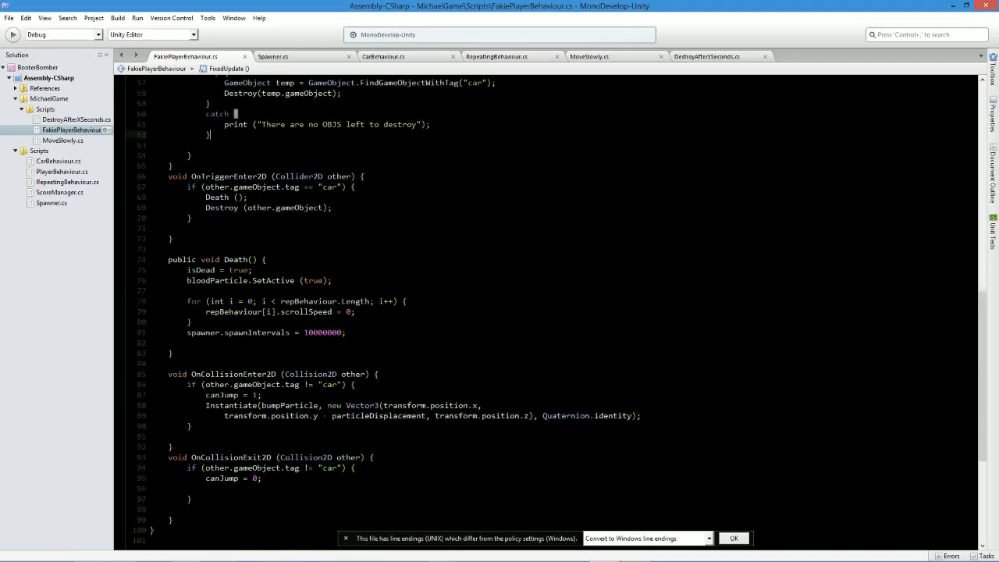
{"action": "left_click", "coordinate": [174, 354]}
{"action": "key", "text": "BackSpace"}
{"action": "key", "text": "ctrl+z"}
{"action": "key", "text": "Up"}
{"action": "key", "text": "BackSpace"}
{"action": "key", "text": "BackSpace"}
{"action": "left_click", "coordinate": [168, 353]}
{"action": "scroll", "coordinate": [547, 312], "scroll_direction": "up", "scroll_amount": 3}
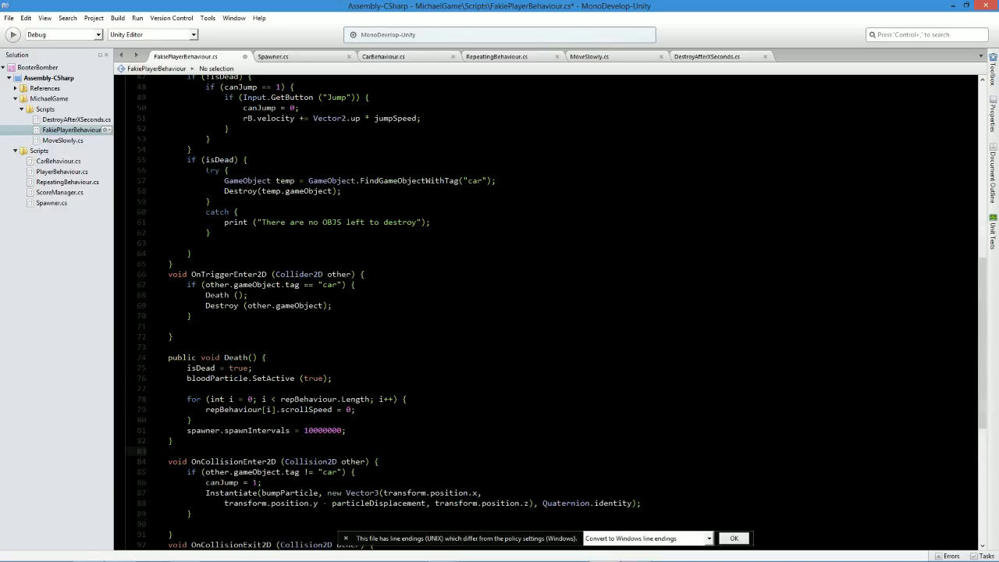
Save the player script, switch to Unity and play the game to test the death behaviour, then stop it.
{"action": "scroll", "coordinate": [546, 312], "scroll_direction": "up", "scroll_amount": 3}
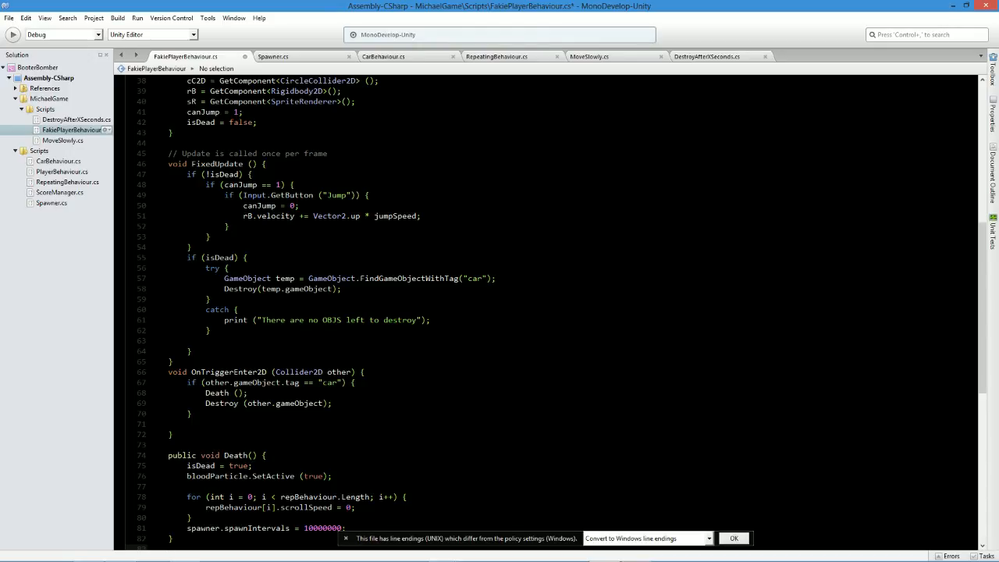
{"action": "key", "text": "ctrl+s"}
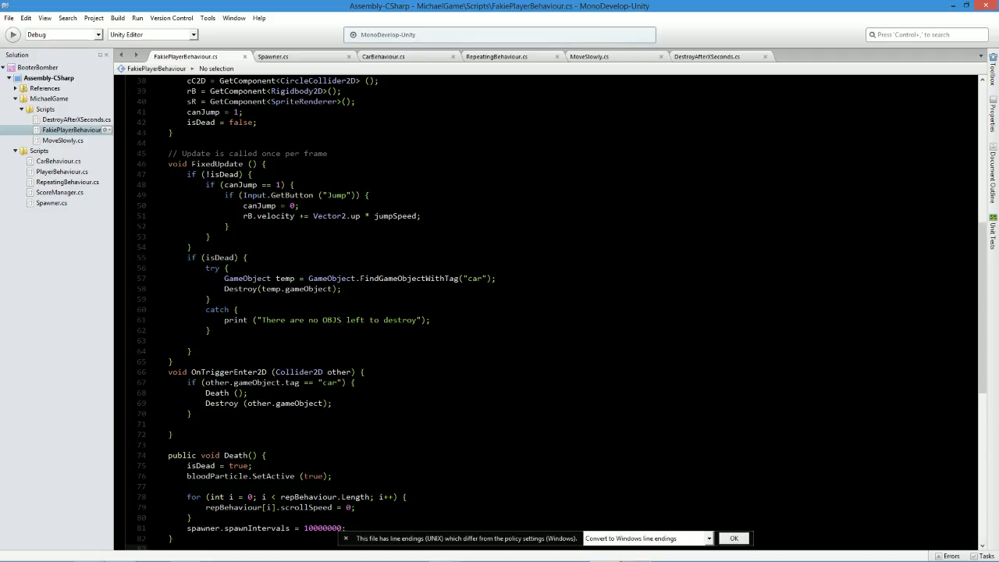
{"action": "key", "text": "alt+Tab"}
{"action": "left_click", "coordinate": [479, 31]}
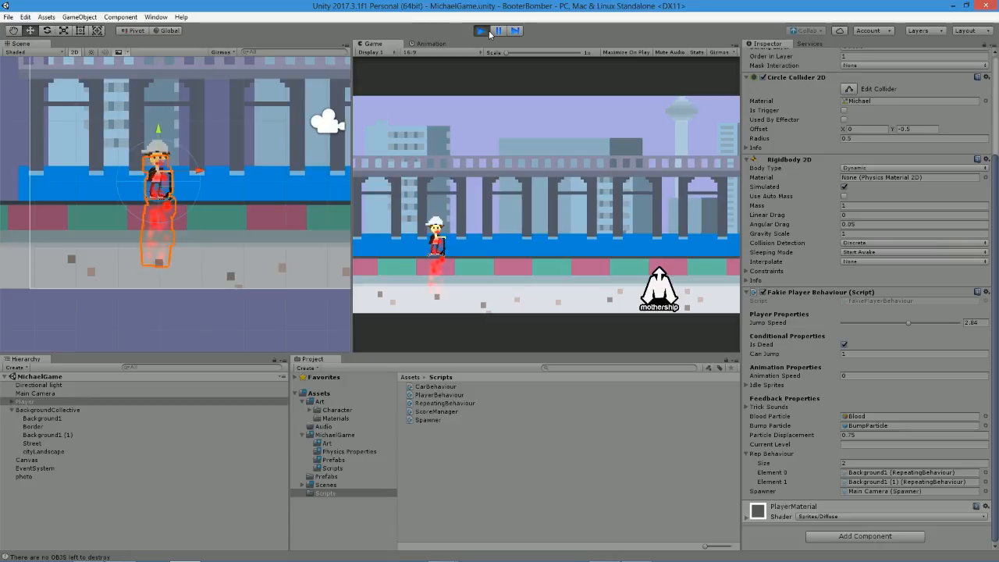
{"action": "left_click", "coordinate": [486, 31]}
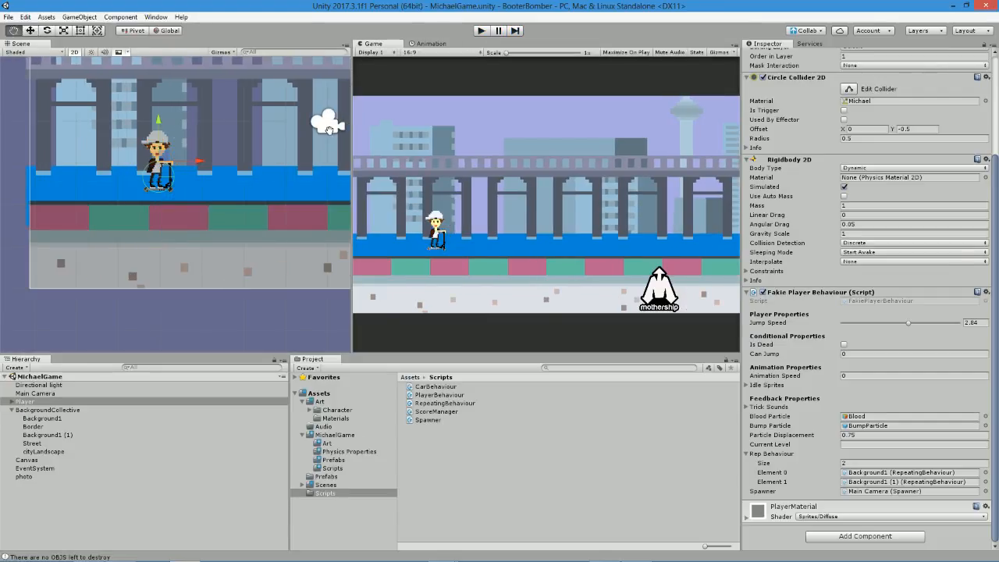
Check the player script's variables in MonoDevelop, then play the game in Unity again to watch the background on death, and stop it.
{"action": "key", "text": "alt+Tab"}
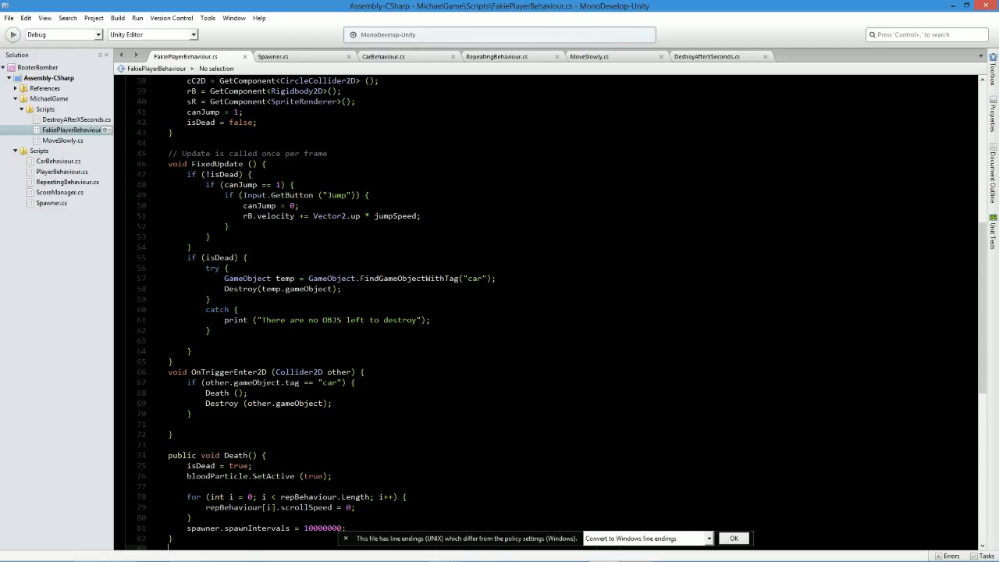
{"action": "scroll", "coordinate": [546, 312], "scroll_direction": "down", "scroll_amount": 3}
{"action": "scroll", "coordinate": [547, 312], "scroll_direction": "up", "scroll_amount": 11}
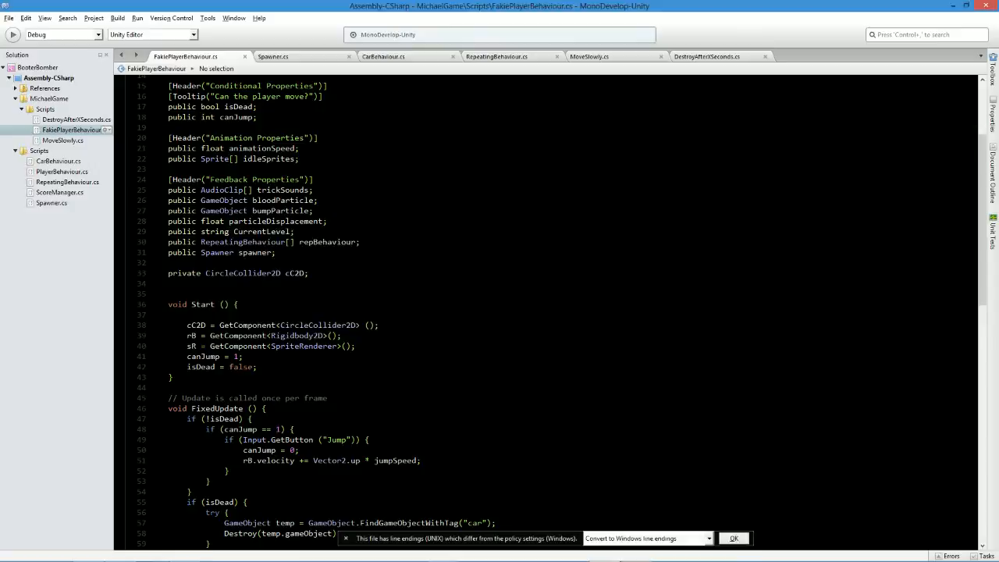
{"action": "key", "text": "alt+Tab"}
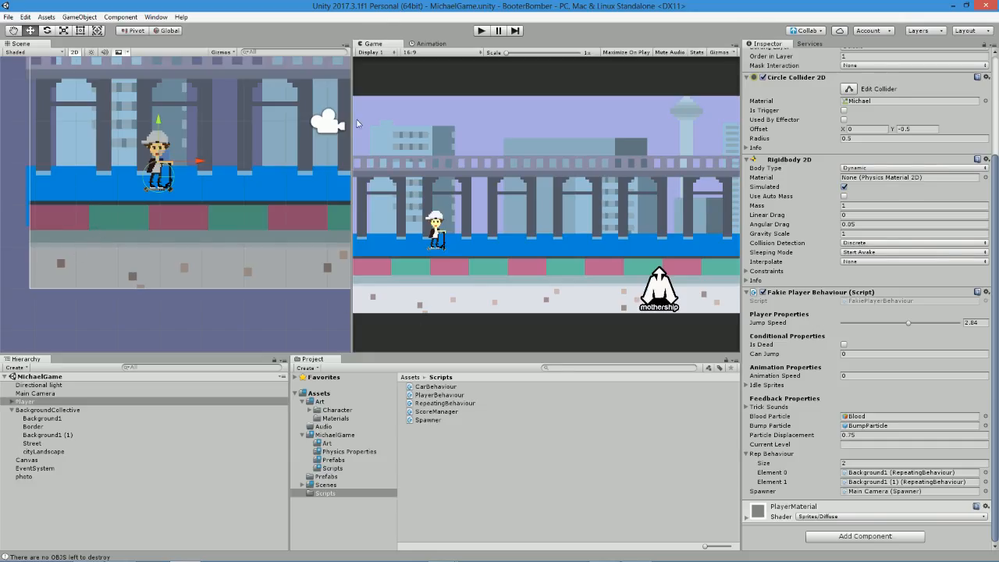
{"action": "left_click", "coordinate": [481, 31]}
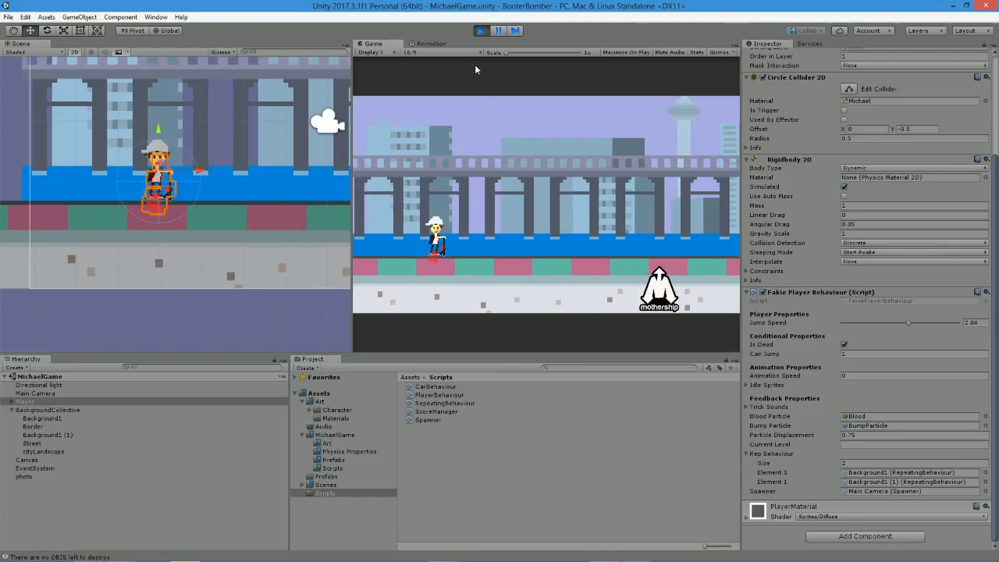
{"action": "left_click", "coordinate": [481, 30]}
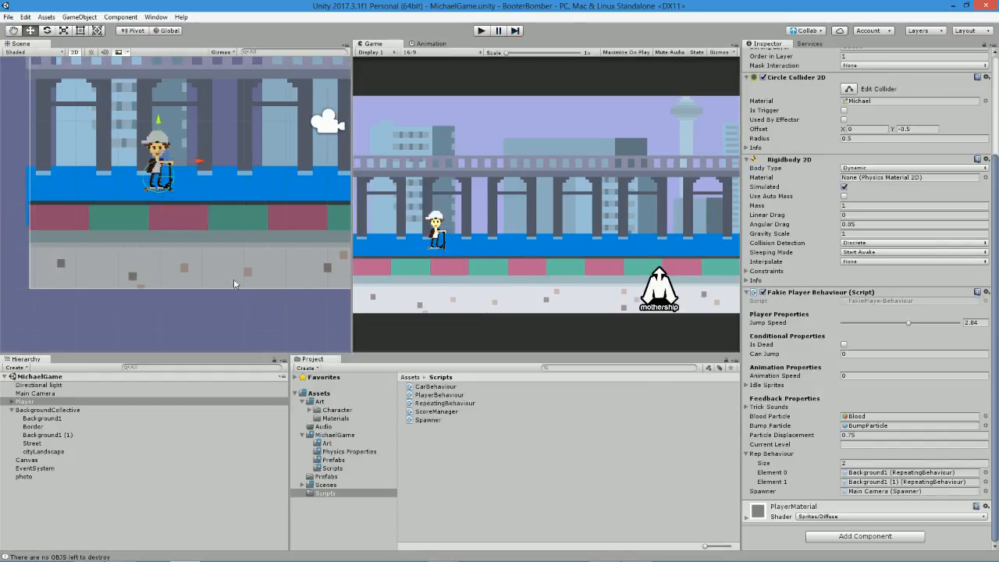
Inspect cityLandscape's components, then declare public MoveSlowly cityLandscape below the repBehaviour array in the player script and save.
{"action": "left_click", "coordinate": [45, 452]}
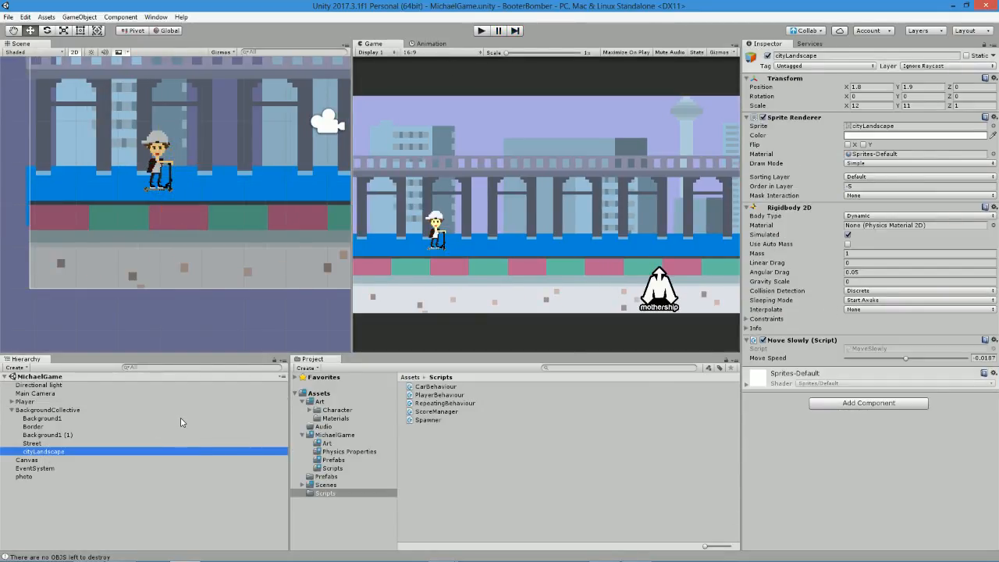
{"action": "key", "text": "alt+Tab"}
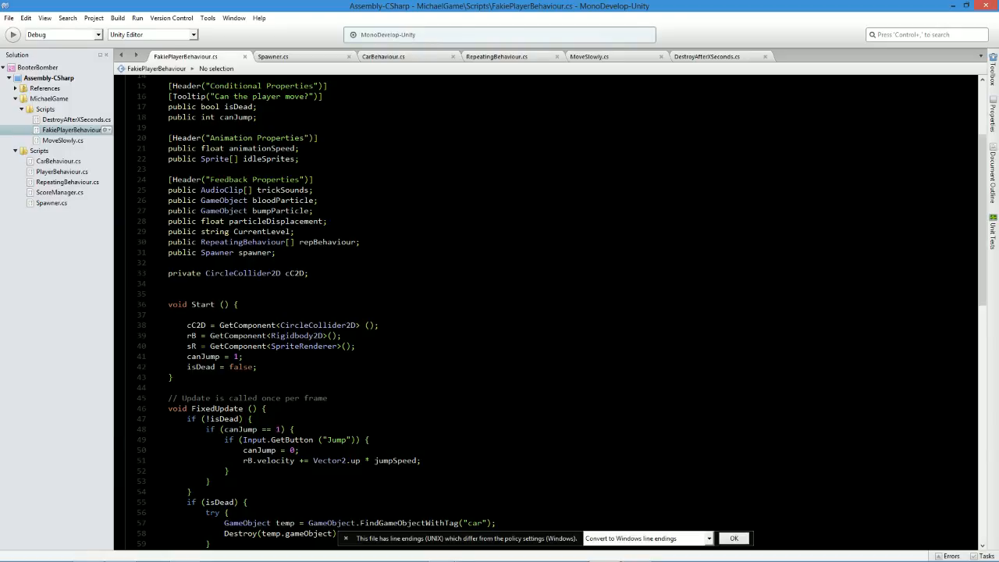
{"action": "left_click", "coordinate": [361, 242]}
{"action": "key", "text": "Return"}
{"action": "type", "text": "public "}
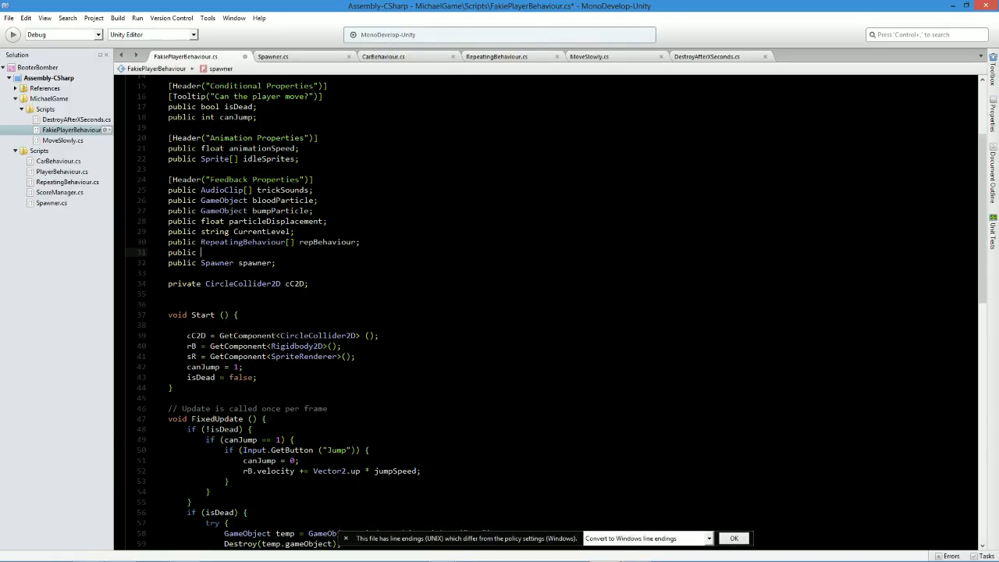
{"action": "type", "text": "MoveSlowly cityLandscape;"}
{"action": "key", "text": "ctrl+s"}
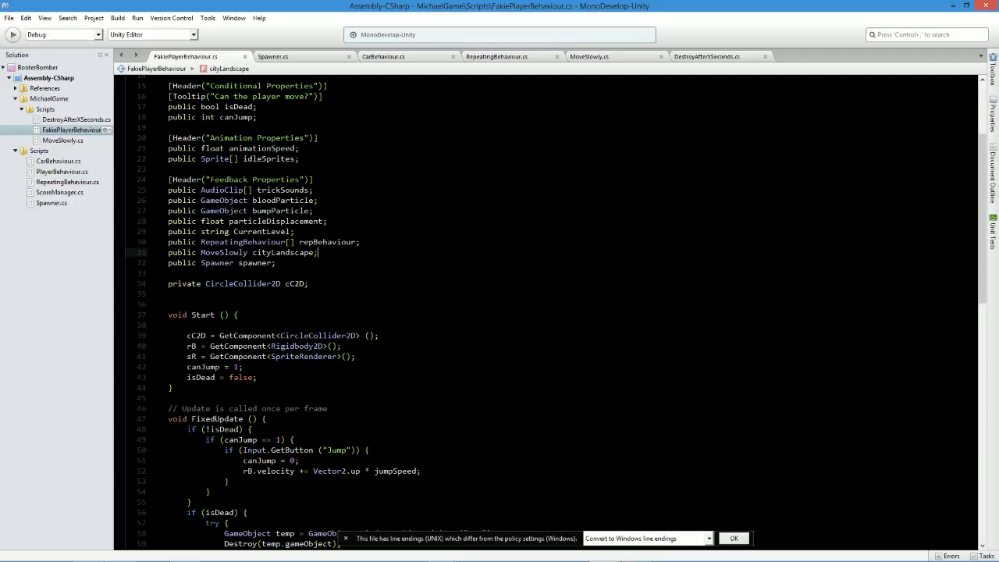
In the Death method, add cityLandscape.moveSpeed = 0; above the spawner.spawnIntervals statement and save the script.
{"action": "scroll", "coordinate": [546, 312], "scroll_direction": "down", "scroll_amount": 18}
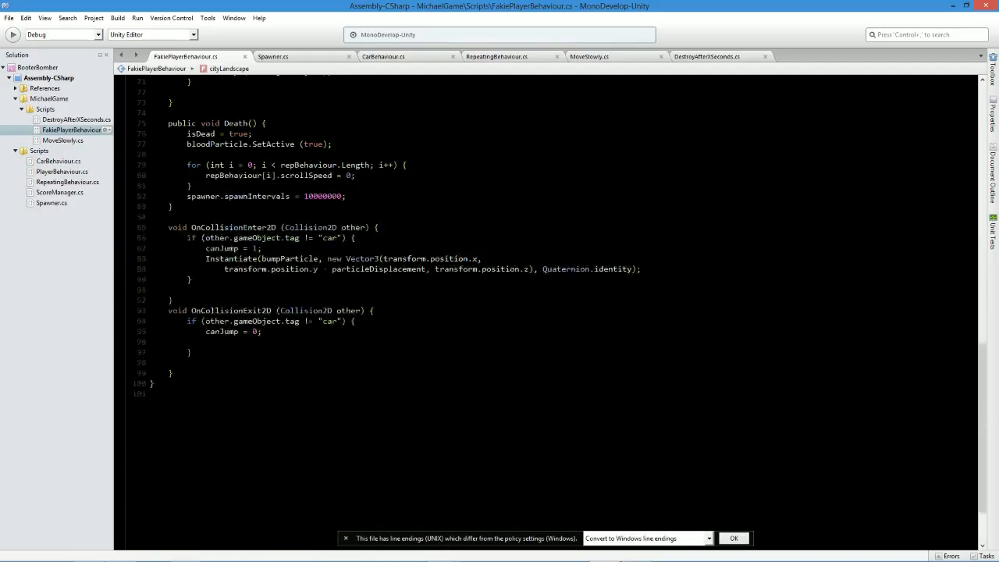
{"action": "scroll", "coordinate": [547, 312], "scroll_direction": "up", "scroll_amount": 3}
{"action": "left_click", "coordinate": [193, 284]}
{"action": "key", "text": "Return"}
{"action": "type", "text": "cityLandscape"}
{"action": "type", "text": ".mo"}
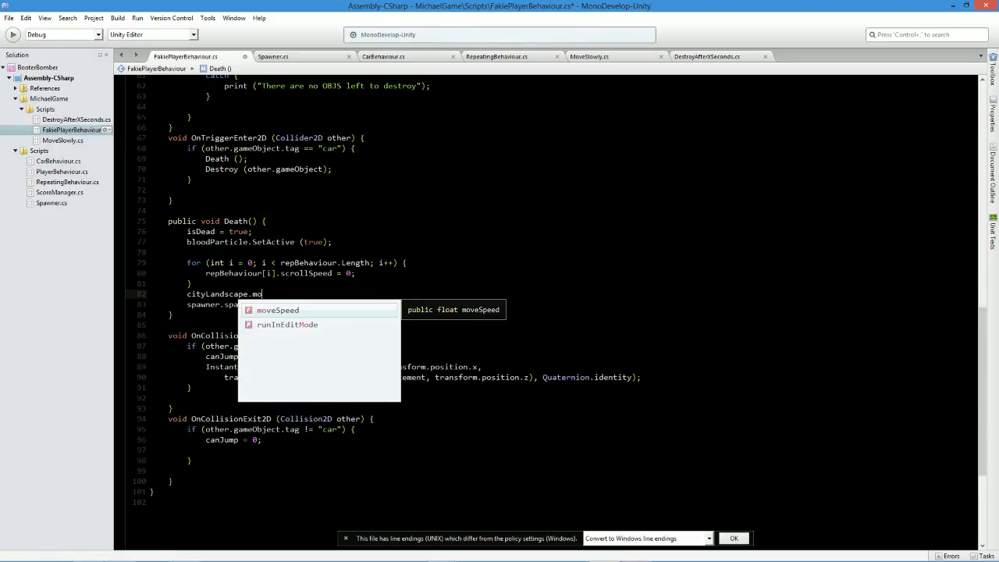
{"action": "type", "text": "veSpeed = 0;"}
{"action": "key", "text": "ctrl+s"}
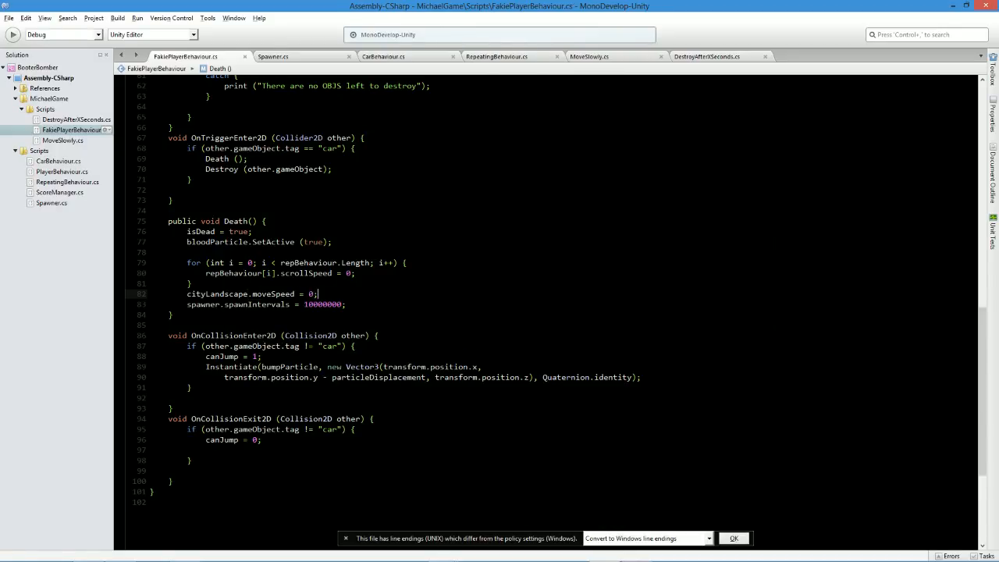
Switch to Unity and assign the cityLandscape object to the Player script's City Landscape reference.
{"action": "key", "text": "alt+Tab"}
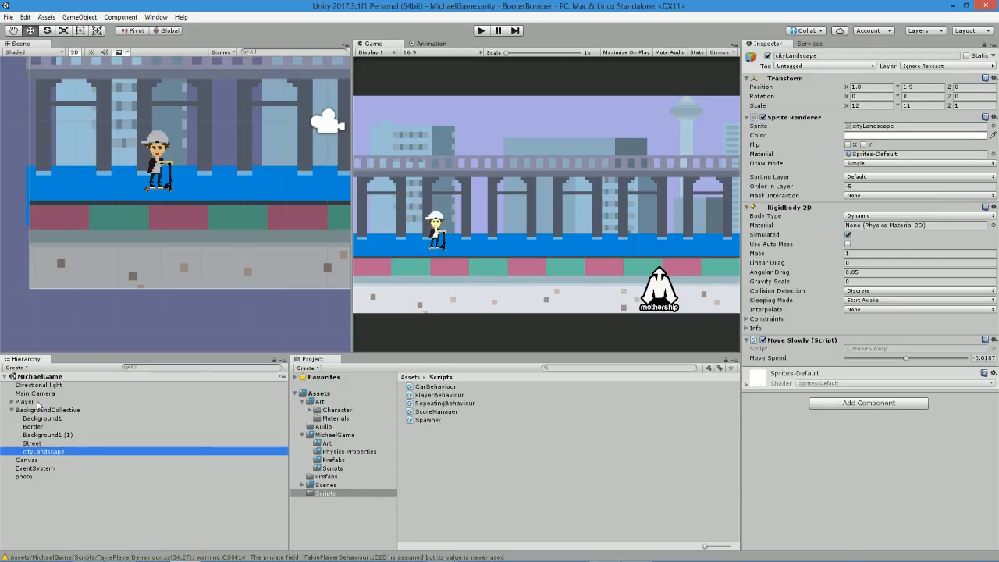
{"action": "left_click", "coordinate": [40, 404]}
{"action": "scroll", "coordinate": [866, 406], "scroll_direction": "down", "scroll_amount": 5}
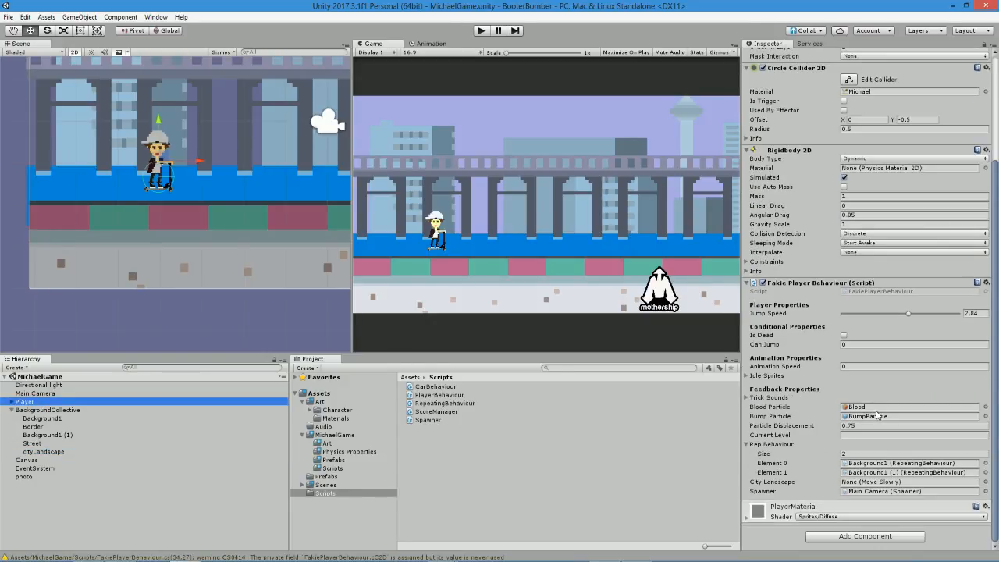
{"action": "left_click", "coordinate": [985, 482]}
{"action": "left_click", "coordinate": [367, 155]}
{"action": "left_click", "coordinate": [366, 159]}
Play the game to test whether the city landscape stops moving on the Player's death, then stop it.
{"action": "left_click", "coordinate": [481, 31]}
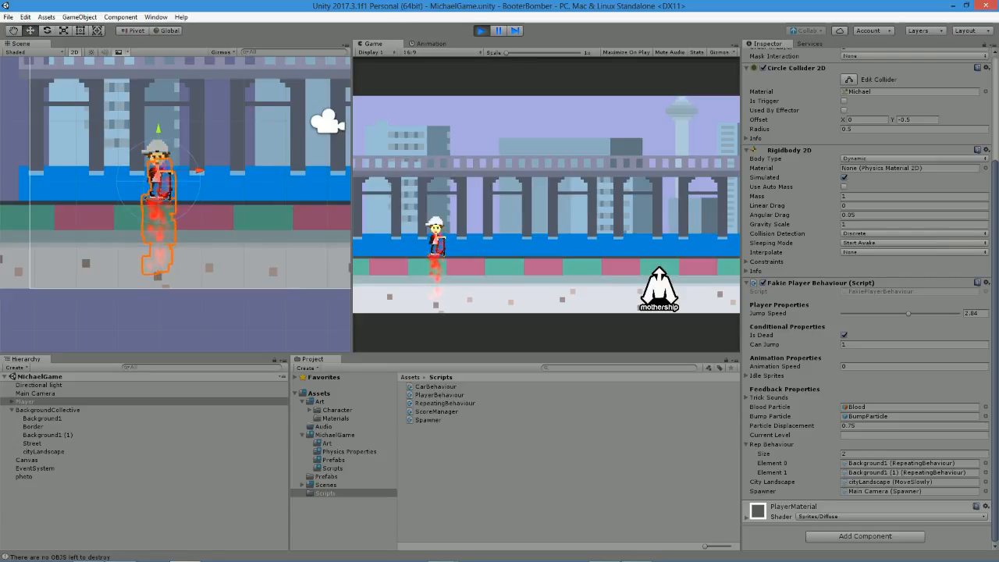
{"action": "left_click", "coordinate": [482, 30]}
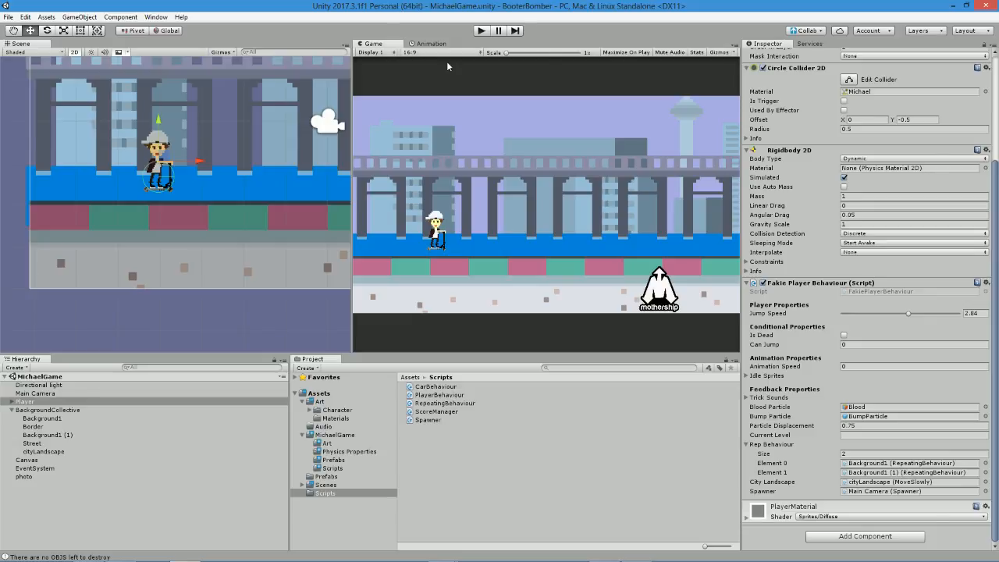
{"action": "key", "text": "q"}
{"action": "key", "text": "w"}
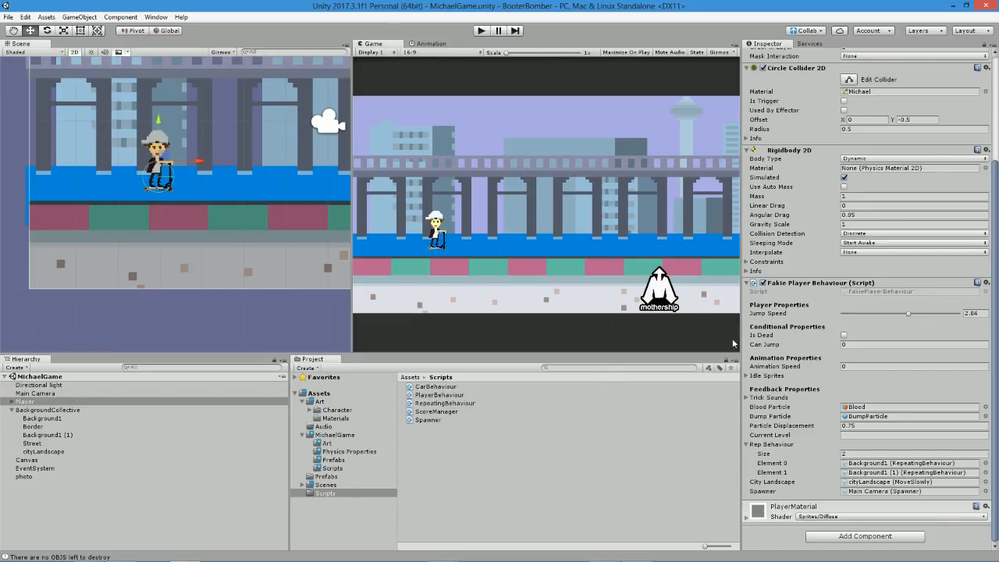
Examine the whole scene and the Player's component settings, including its Rigidbody 2D and Jump Speed.
{"action": "middle_click", "coordinate": [241, 187]}
{"action": "scroll", "coordinate": [240, 187], "scroll_direction": "down", "scroll_amount": 4}
{"action": "scroll", "coordinate": [148, 190], "scroll_direction": "down", "scroll_amount": 2}
{"action": "middle_click_drag", "start_coordinate": [316, 172], "coordinate": [266, 211]}
{"action": "scroll", "coordinate": [148, 190], "scroll_direction": "down", "scroll_amount": 2}
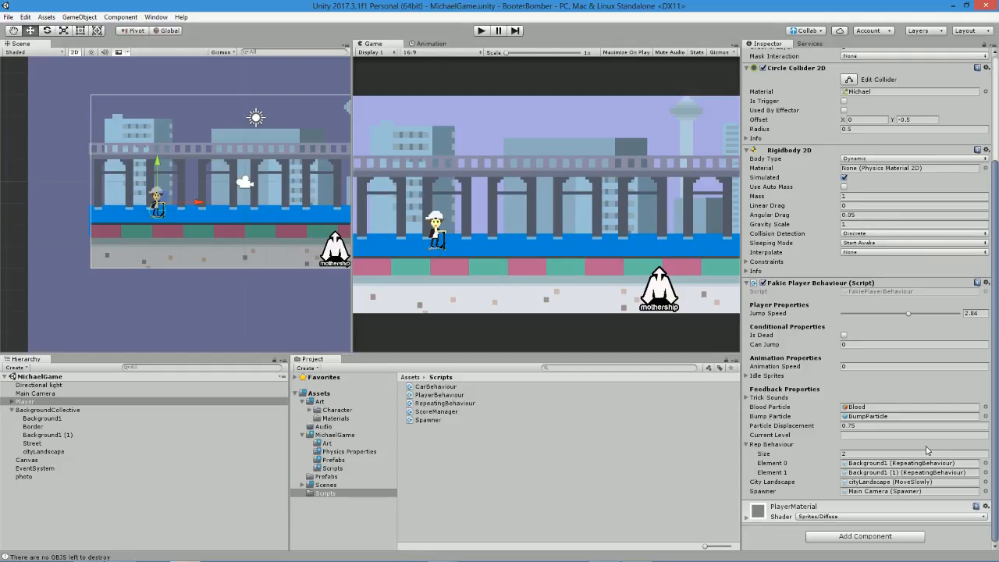
{"action": "scroll", "coordinate": [859, 441], "scroll_direction": "up", "scroll_amount": 3}
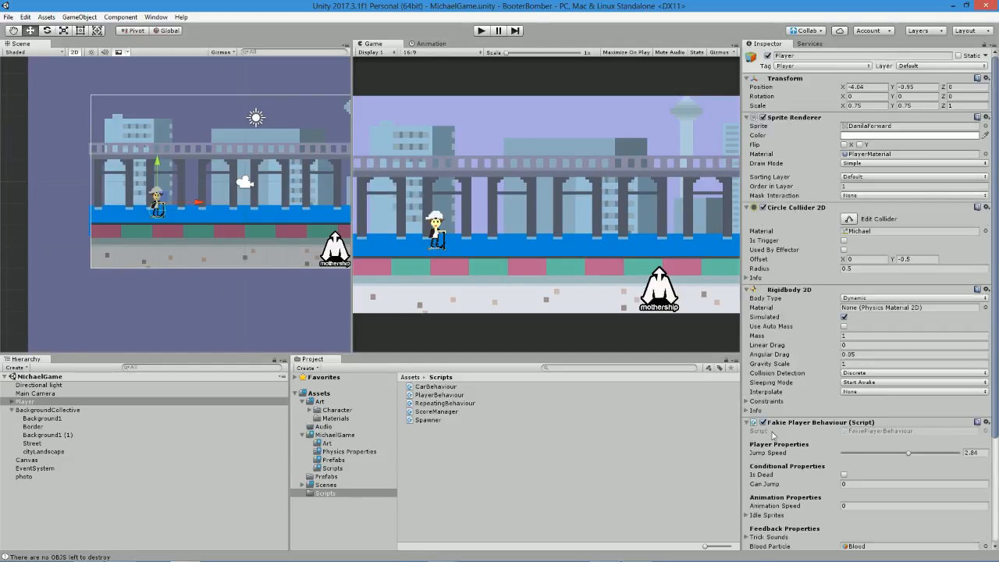
{"action": "scroll", "coordinate": [804, 258], "scroll_direction": "down", "scroll_amount": 3}
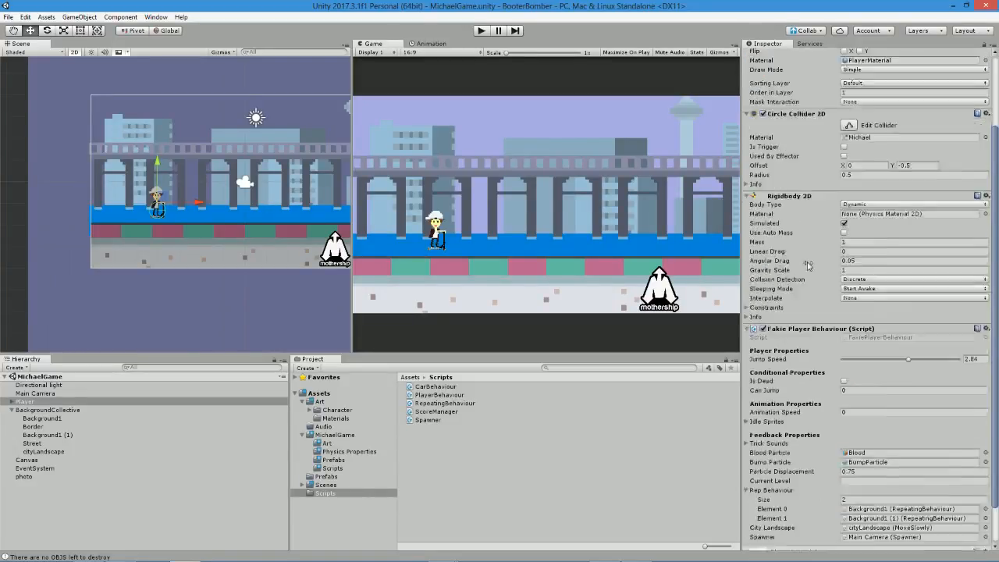
{"action": "scroll", "coordinate": [793, 235], "scroll_direction": "up", "scroll_amount": 2}
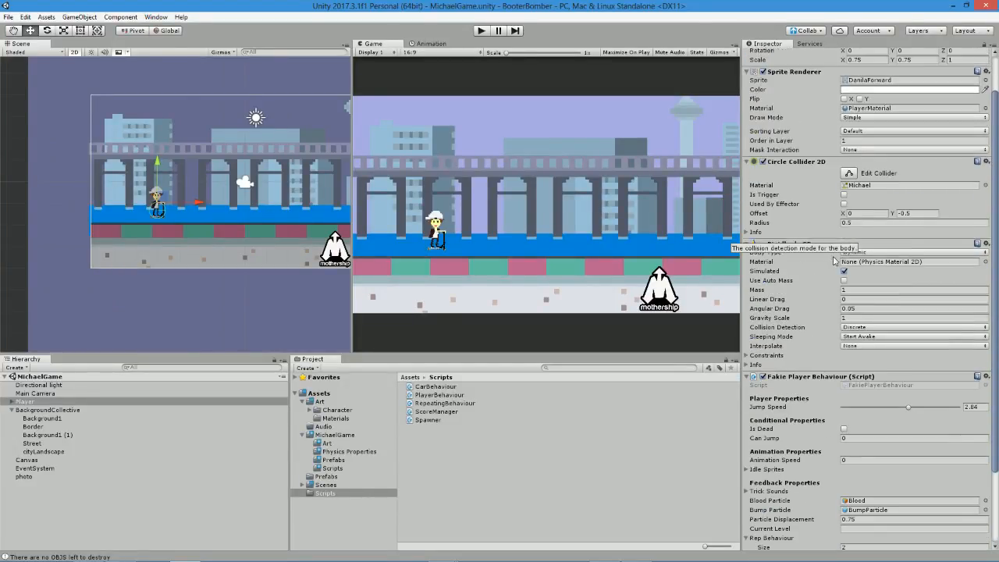
{"action": "scroll", "coordinate": [827, 264], "scroll_direction": "down", "scroll_amount": 2}
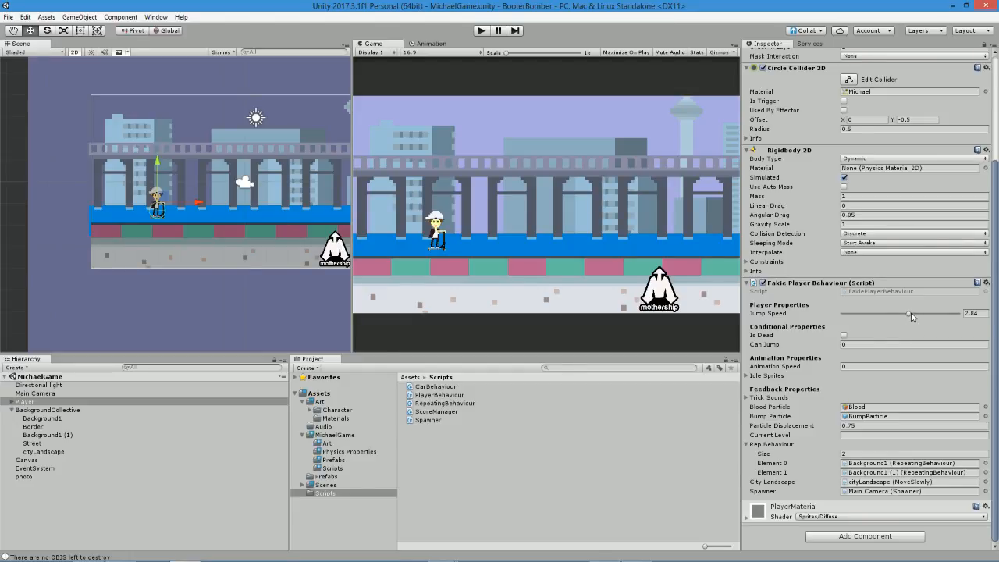
In the player script's FixedUpdate, change the jump condition to Input.GetAxis ("Jump") > 0.5f and save.
{"action": "key", "text": "alt+Tab"}
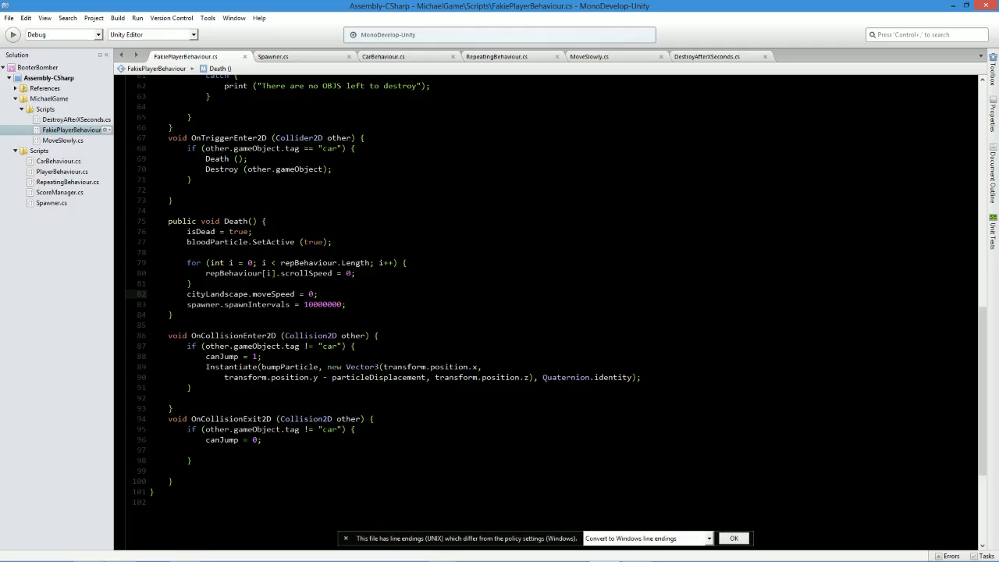
{"action": "scroll", "coordinate": [546, 312], "scroll_direction": "up", "scroll_amount": 9}
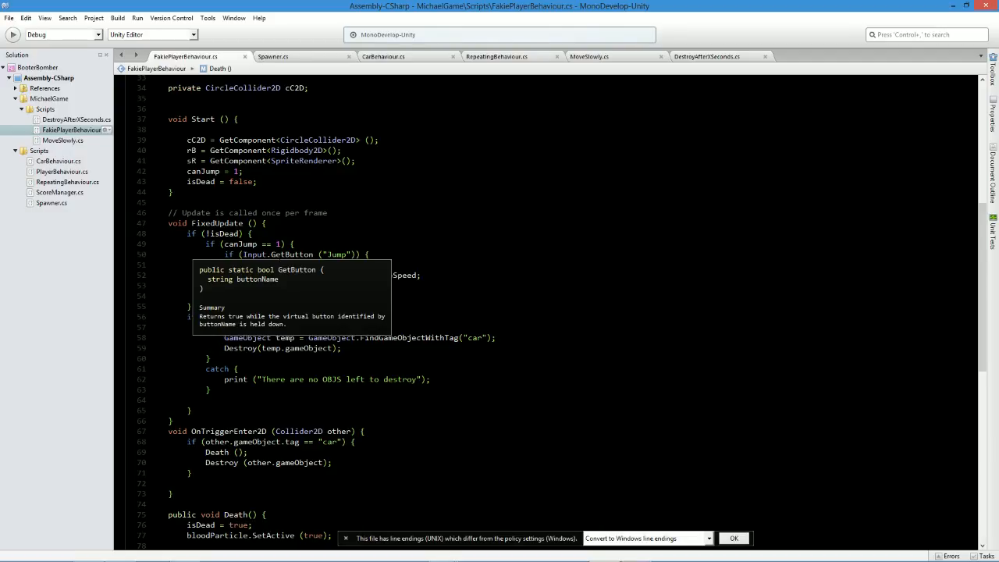
{"action": "double_click", "coordinate": [280, 254]}
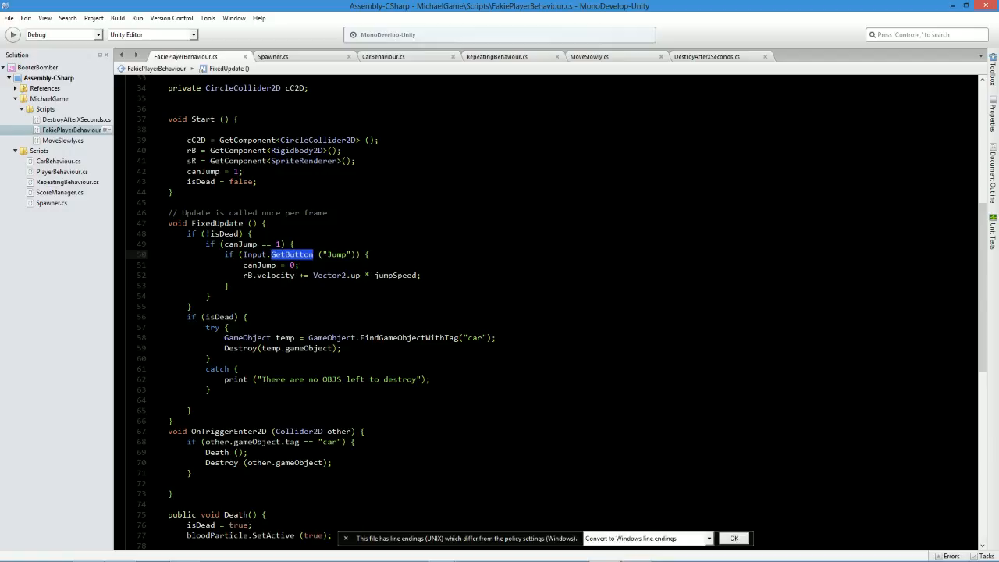
{"action": "type", "text": "GetAxis"}
{"action": "key", "text": "ctrl+s"}
{"action": "left_click", "coordinate": [347, 255]}
{"action": "type", "text": "> "}
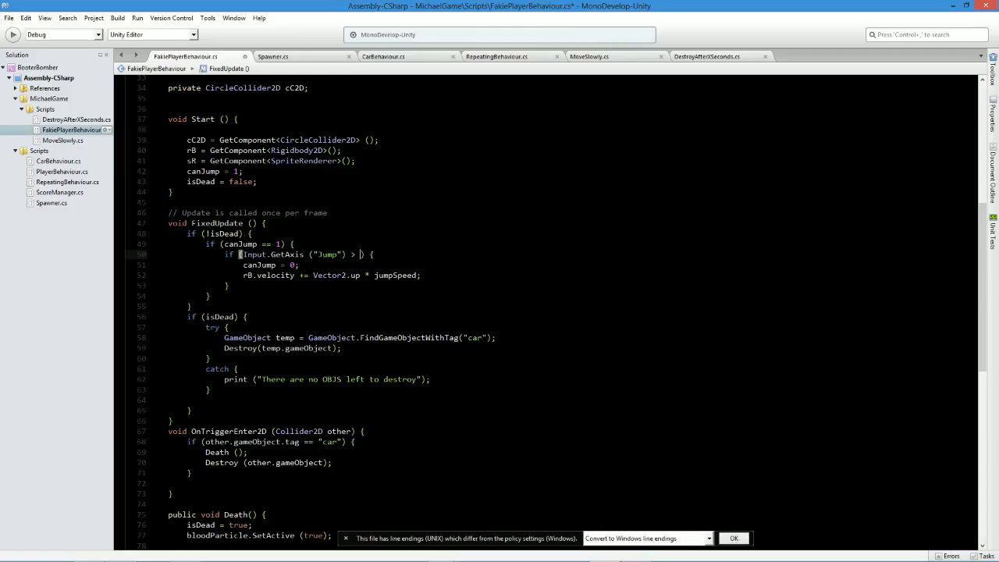
{"action": "type", "text": "0.5f"}
{"action": "key", "text": "ctrl+s"}
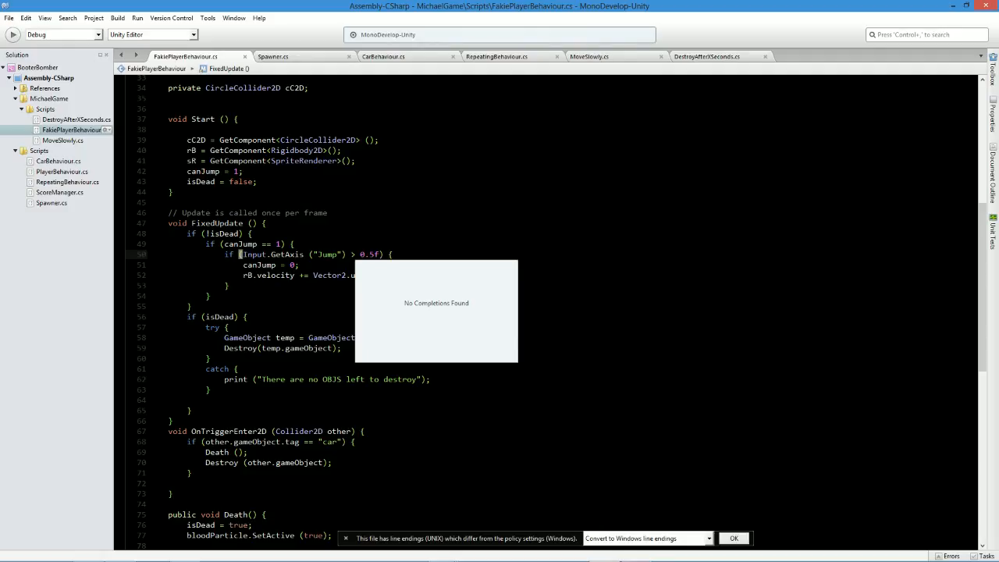
{"action": "left_click", "coordinate": [351, 255]}
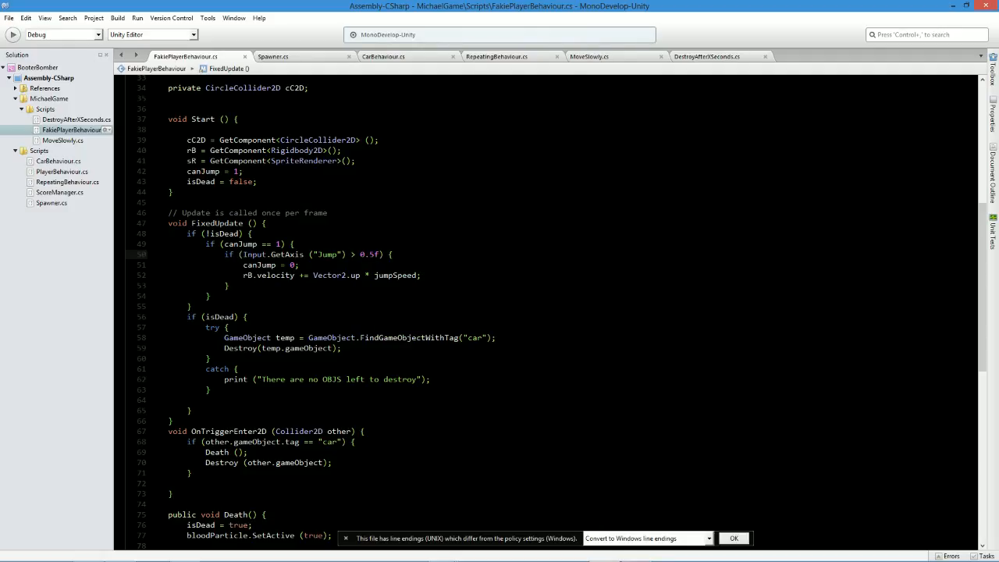
Switch to Unity and play the game to test jumping over the traffic cones with the new condition, then stop it.
{"action": "key", "text": "alt+Tab"}
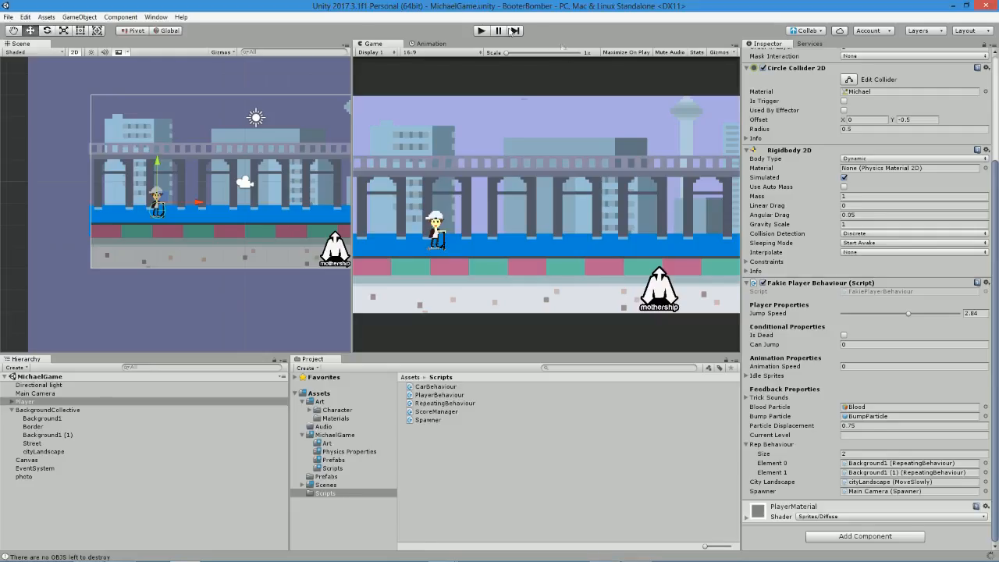
{"action": "left_click", "coordinate": [482, 30]}
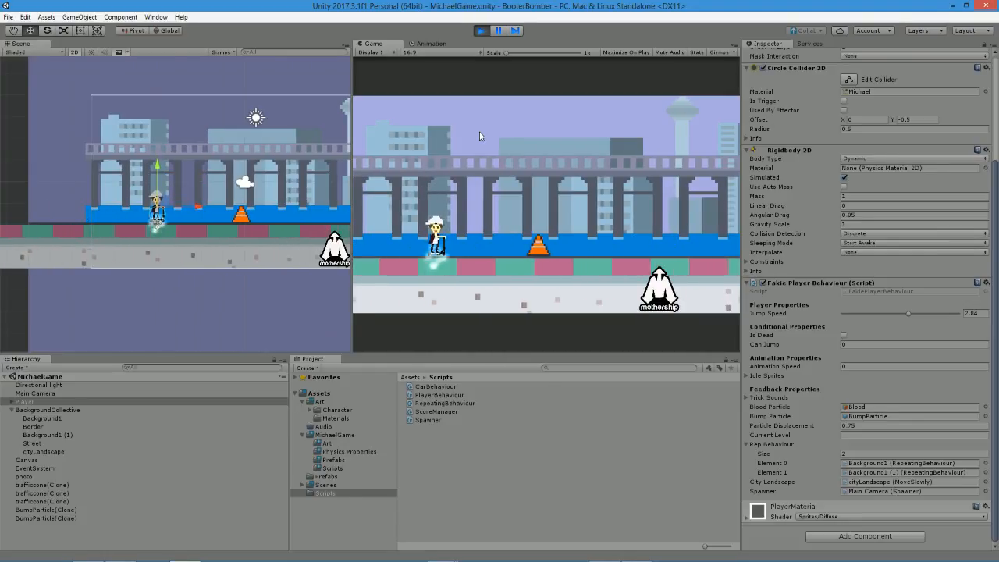
{"action": "left_click", "coordinate": [481, 30]}
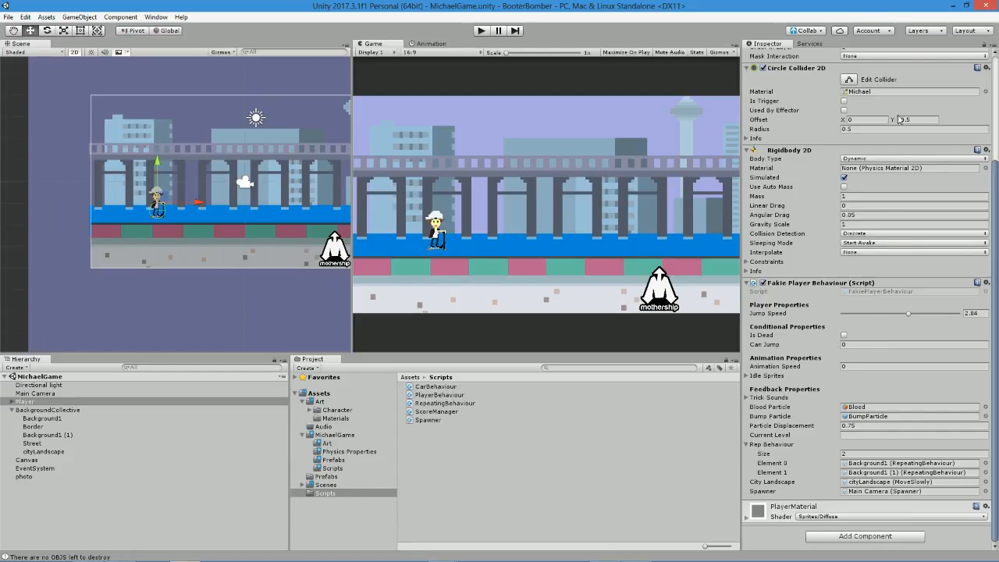
Set the Bounciness of the Michael physics material to 0.25 and play the game briefly to test it, then stop it.
{"action": "left_click", "coordinate": [888, 92]}
{"action": "left_click", "coordinate": [434, 388]}
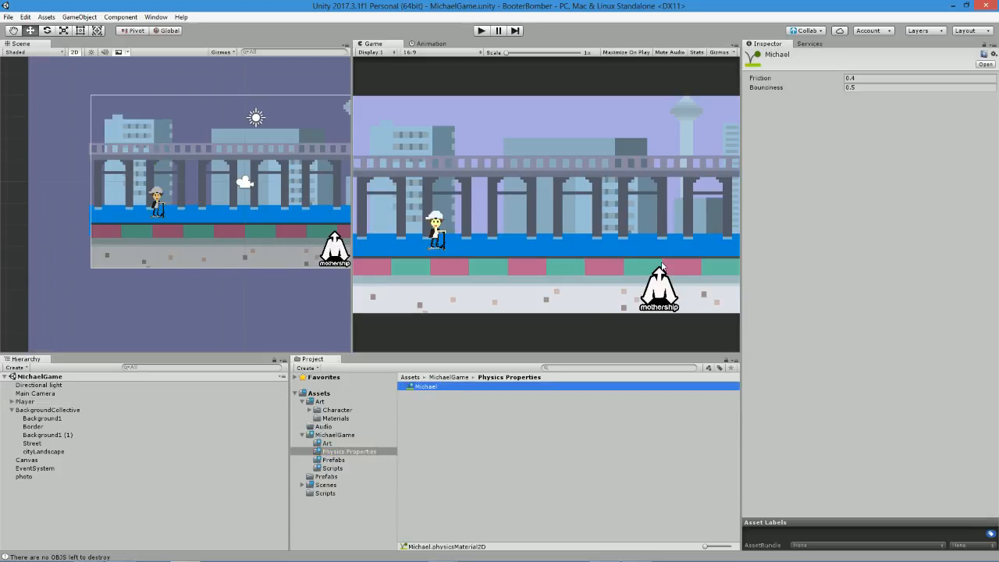
{"action": "left_click", "coordinate": [868, 87]}
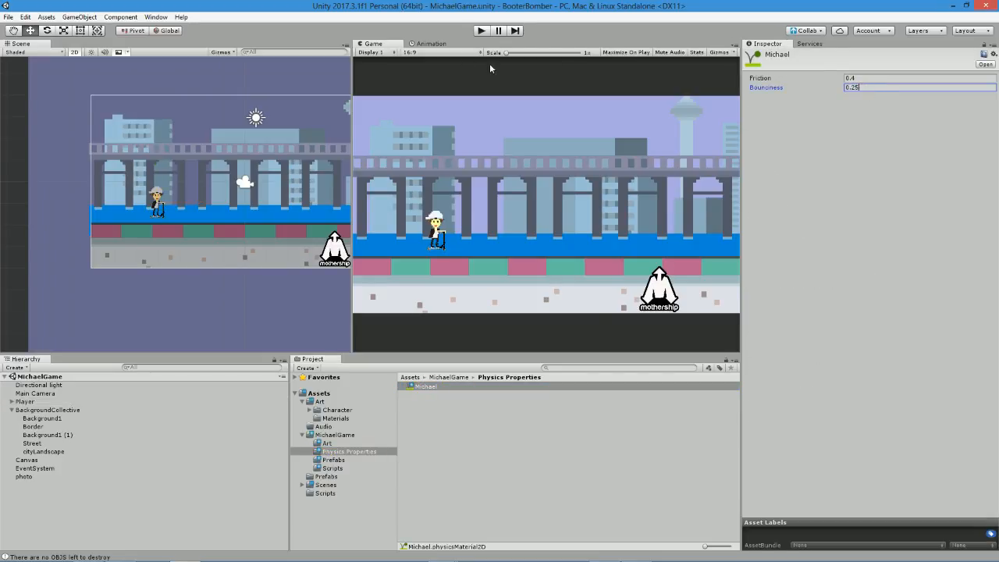
{"action": "left_click", "coordinate": [480, 31]}
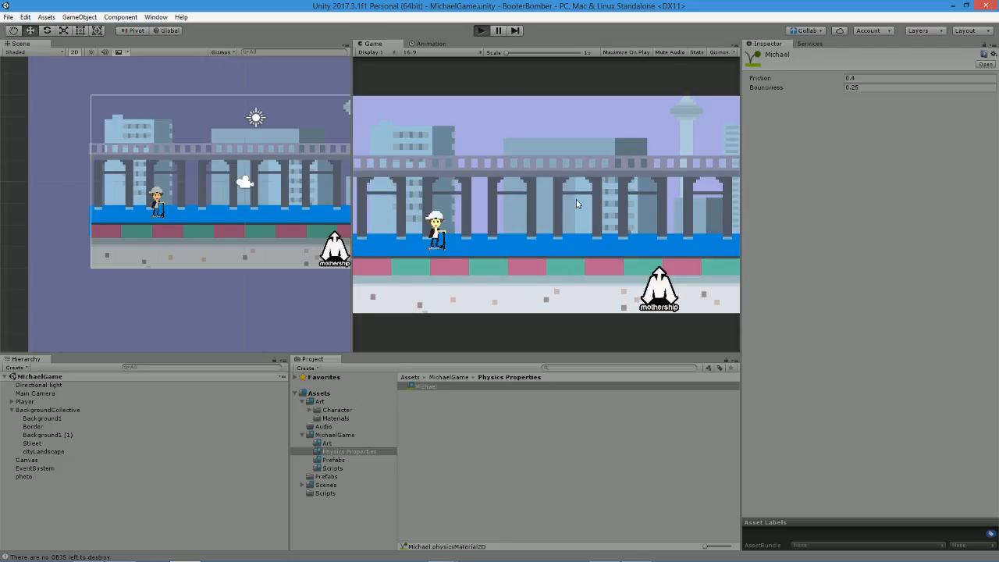
{"action": "key", "text": "ctrl+p"}
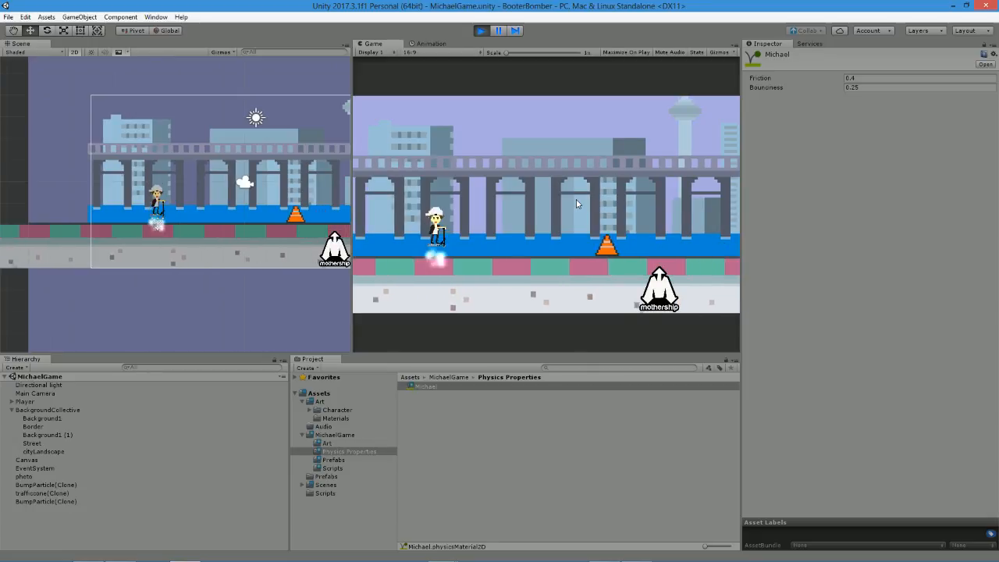
{"action": "left_click", "coordinate": [477, 33]}
Raise the Player's Jump Speed to 3.43 and play the game to try the jump, then stop it.
{"action": "left_click", "coordinate": [47, 402]}
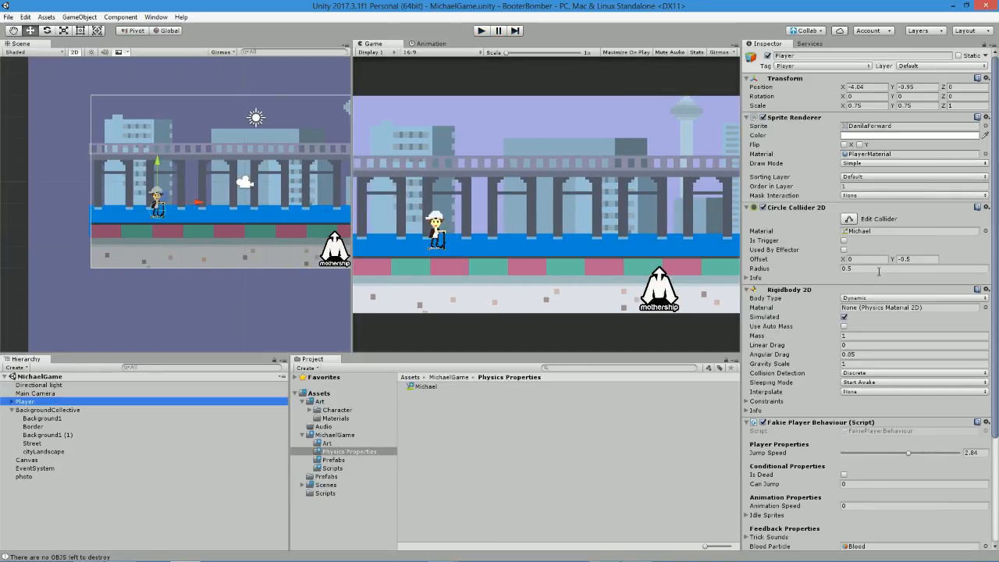
{"action": "left_click", "coordinate": [921, 453]}
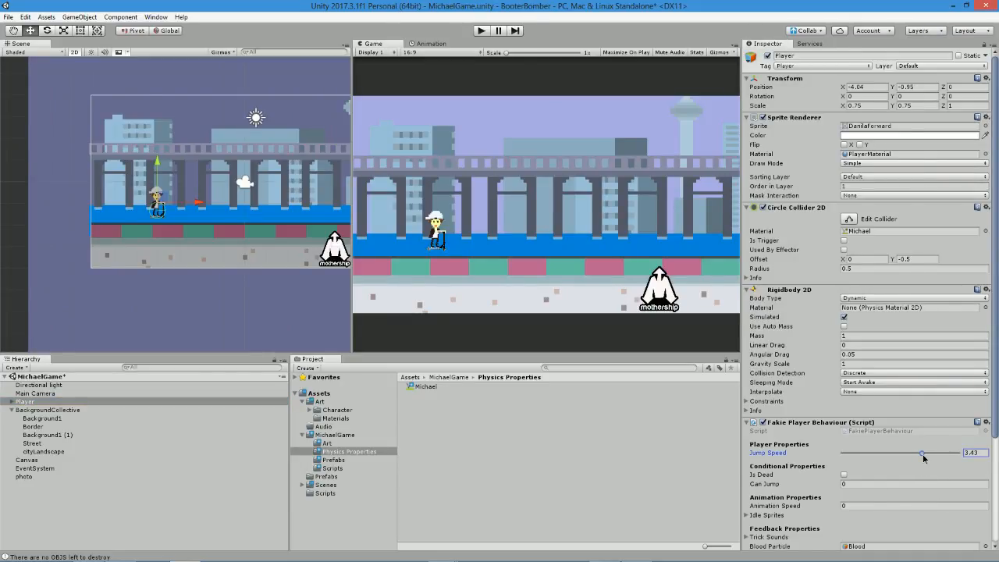
{"action": "left_click", "coordinate": [479, 31]}
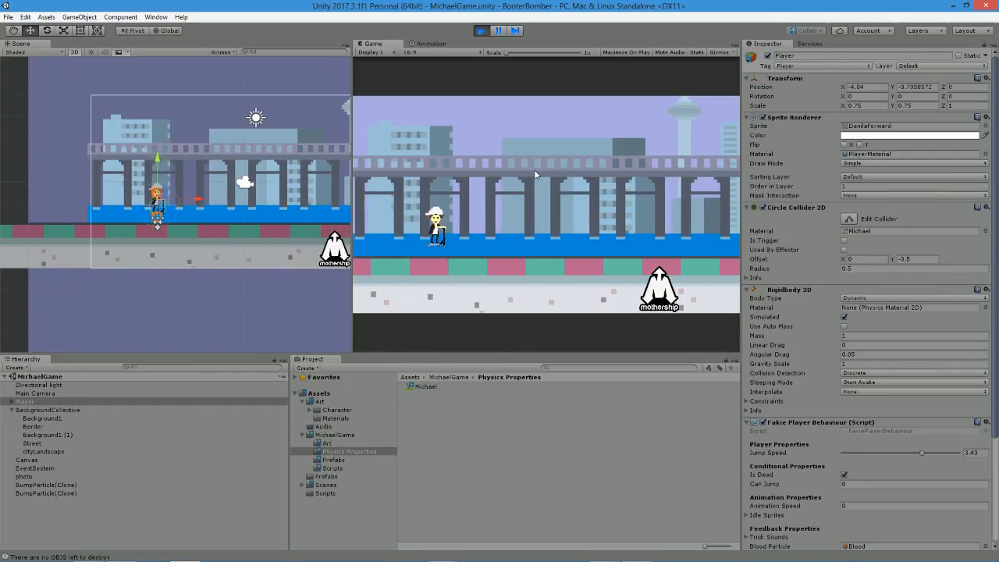
{"action": "left_click", "coordinate": [481, 30]}
Raise the Player's Jump Speed to 4.05 and play the game again to check the jump height, then stop it.
{"action": "left_click_drag", "start_coordinate": [921, 453], "coordinate": [937, 453]}
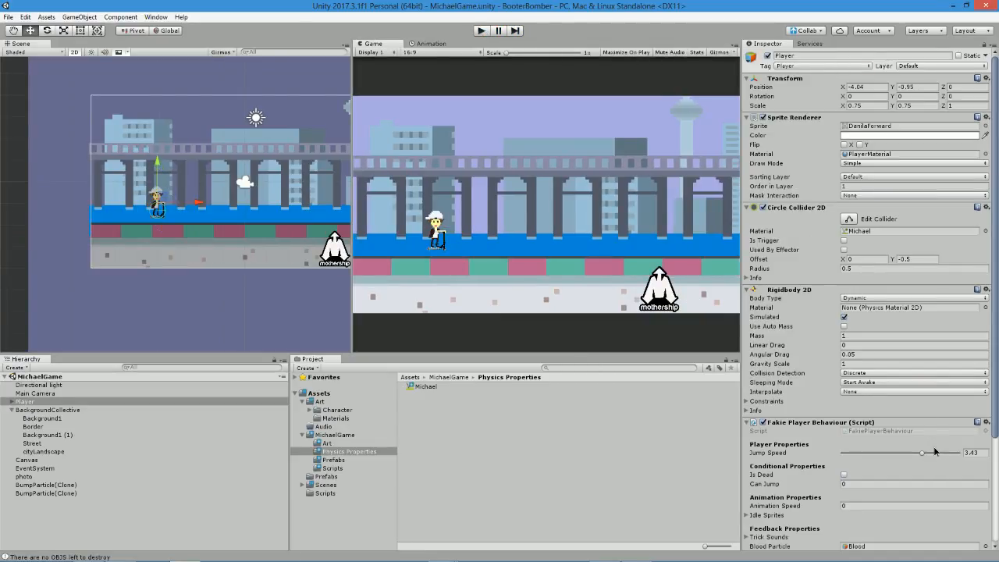
{"action": "left_click", "coordinate": [478, 31]}
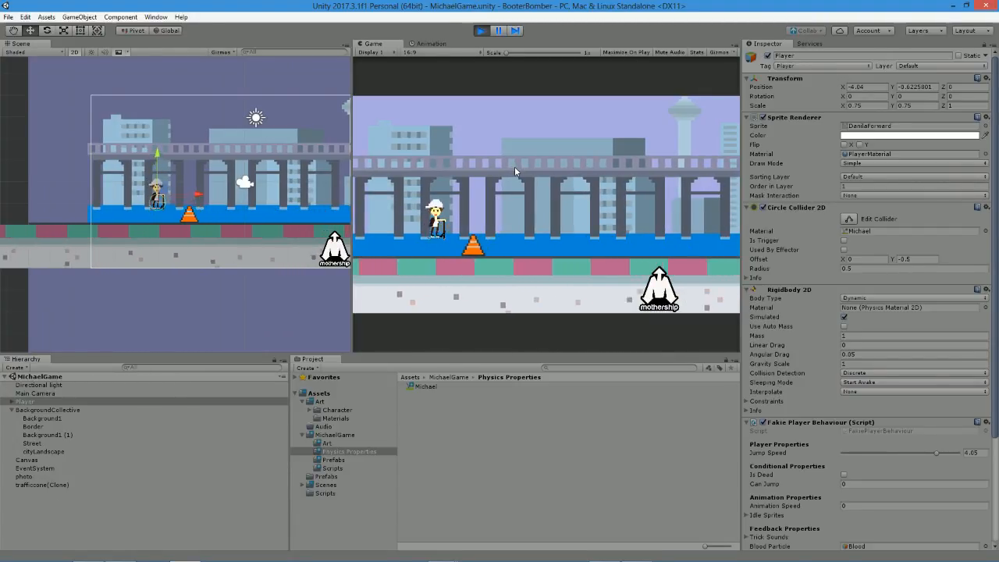
{"action": "left_click", "coordinate": [478, 31]}
Set the Player's Jump Speed to 5 and save the scene.
{"action": "left_click", "coordinate": [946, 453]}
{"action": "left_click_drag", "start_coordinate": [952, 456], "coordinate": [958, 454]}
{"action": "key", "text": "ctrl+s"}
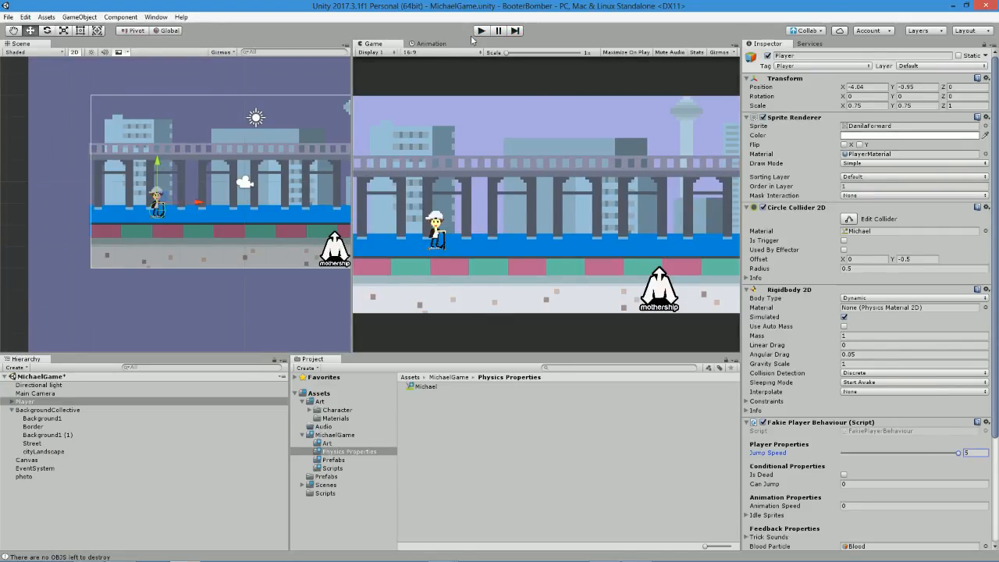
Play the game to test jumping repeatedly over the traffic cones with the maximum Jump Speed, then stop it.
{"action": "left_click", "coordinate": [479, 31]}
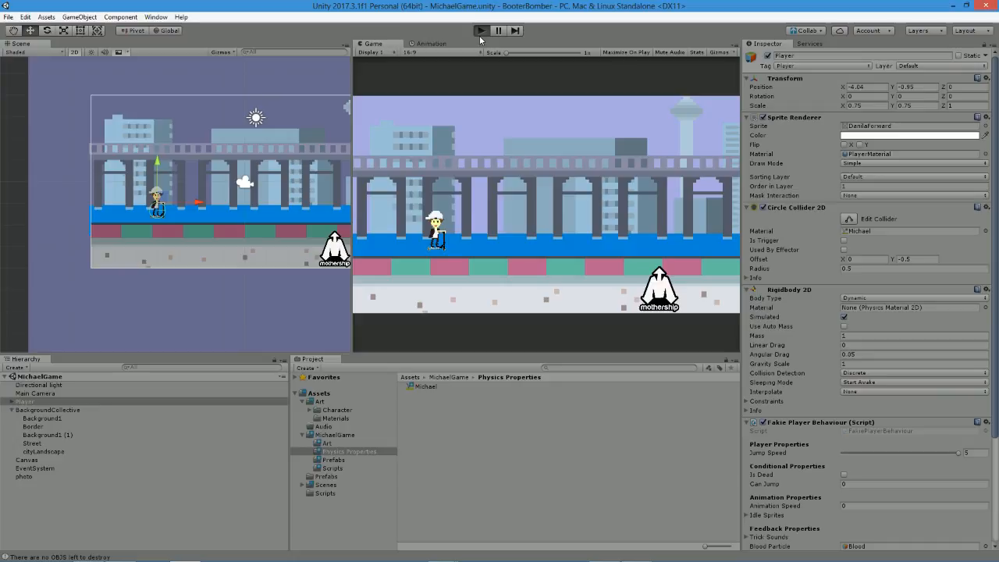
{"action": "key", "text": "space"}
{"action": "key", "text": "space"}
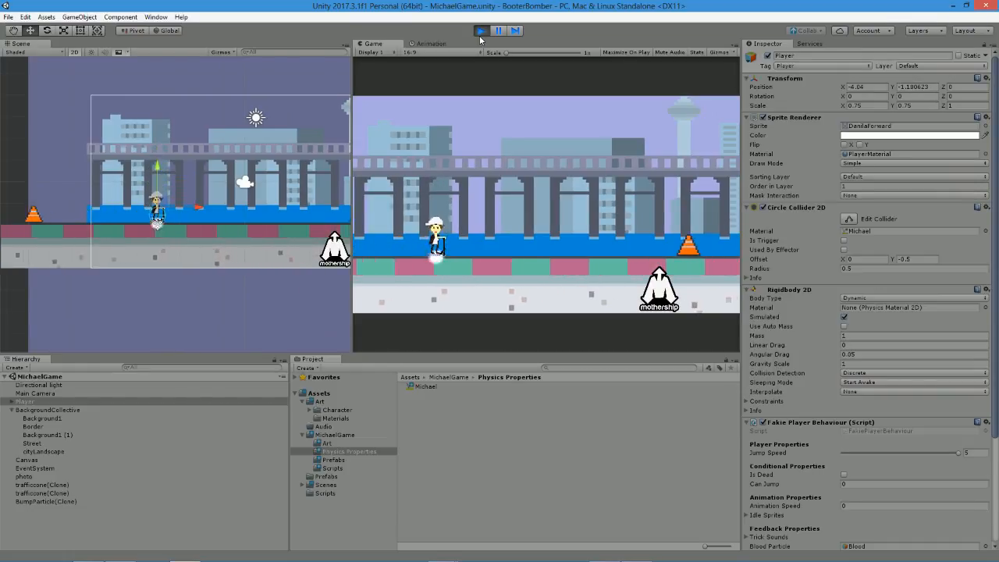
{"action": "key", "text": "space"}
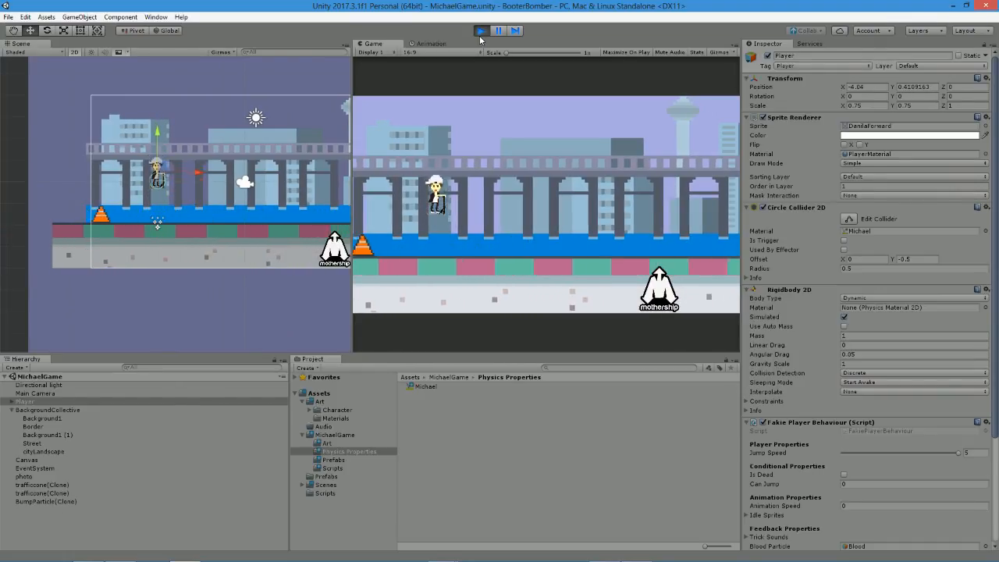
{"action": "key", "text": "space"}
{"action": "key", "text": "space"}
{"action": "key", "text": "space"}
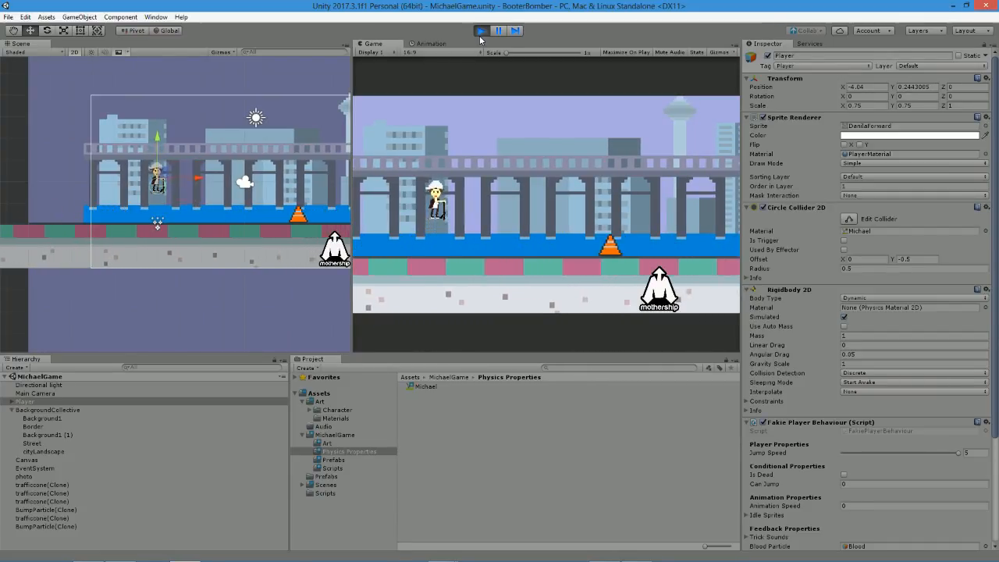
{"action": "key", "text": "space"}
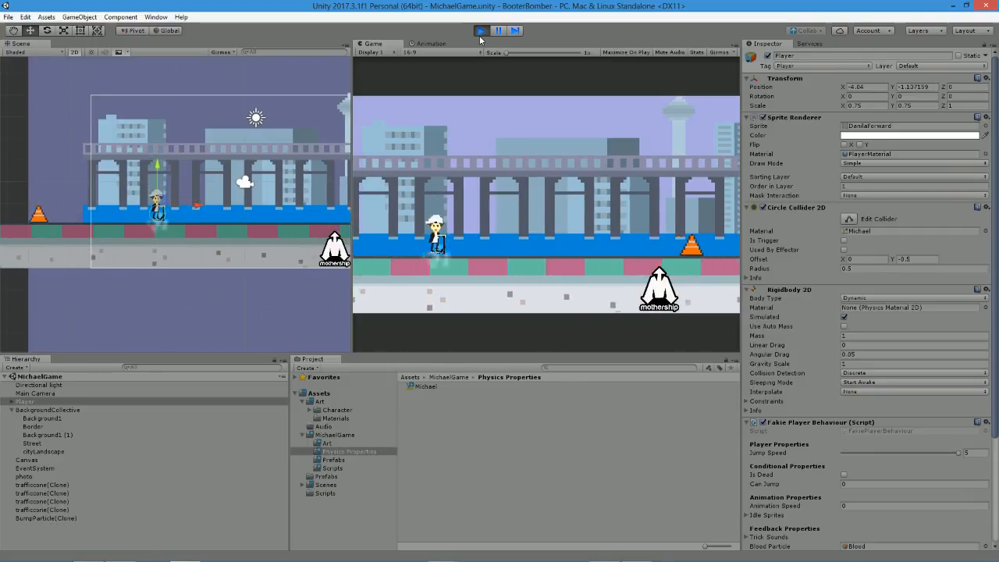
{"action": "key", "text": "space"}
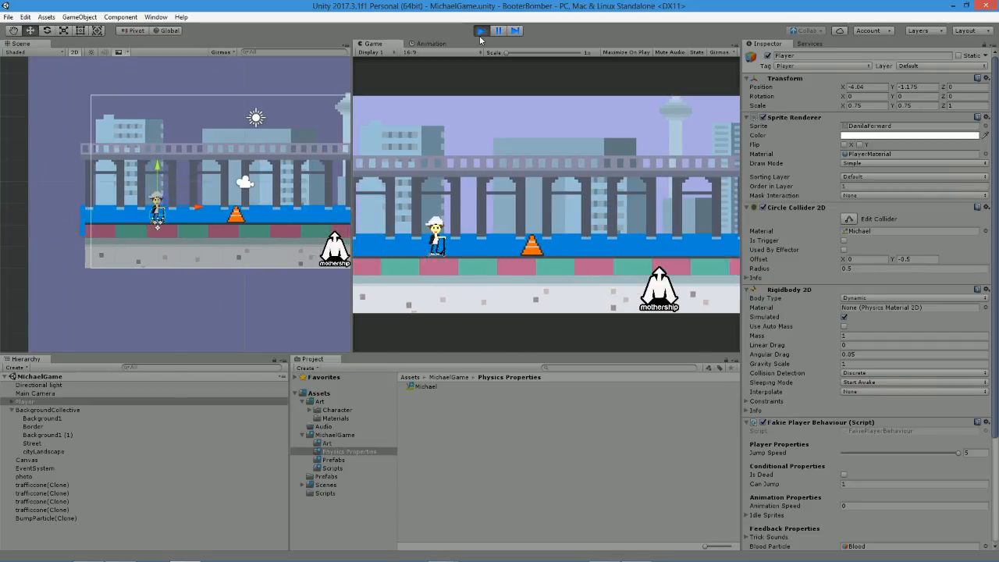
{"action": "key", "text": "space"}
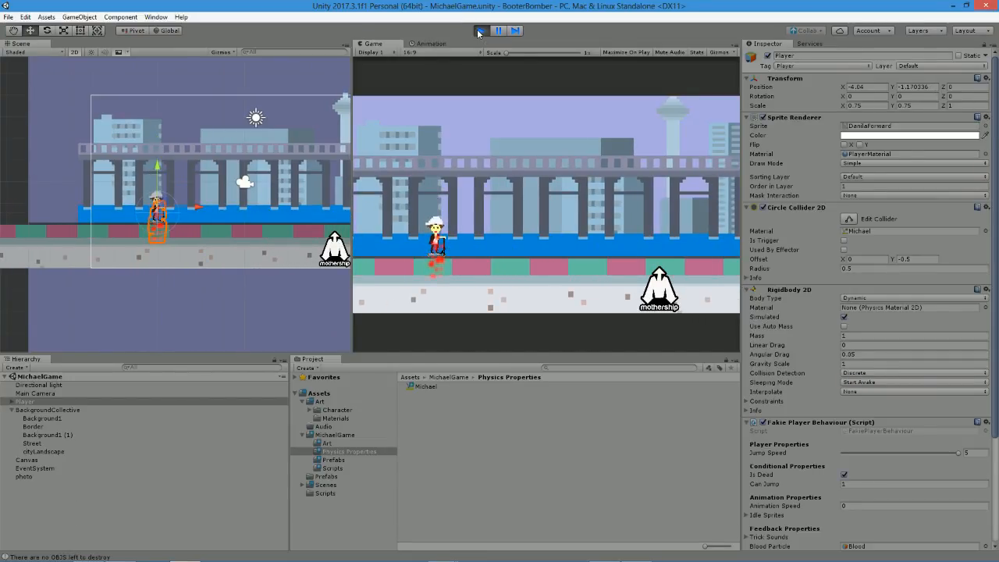
{"action": "left_click", "coordinate": [479, 31]}
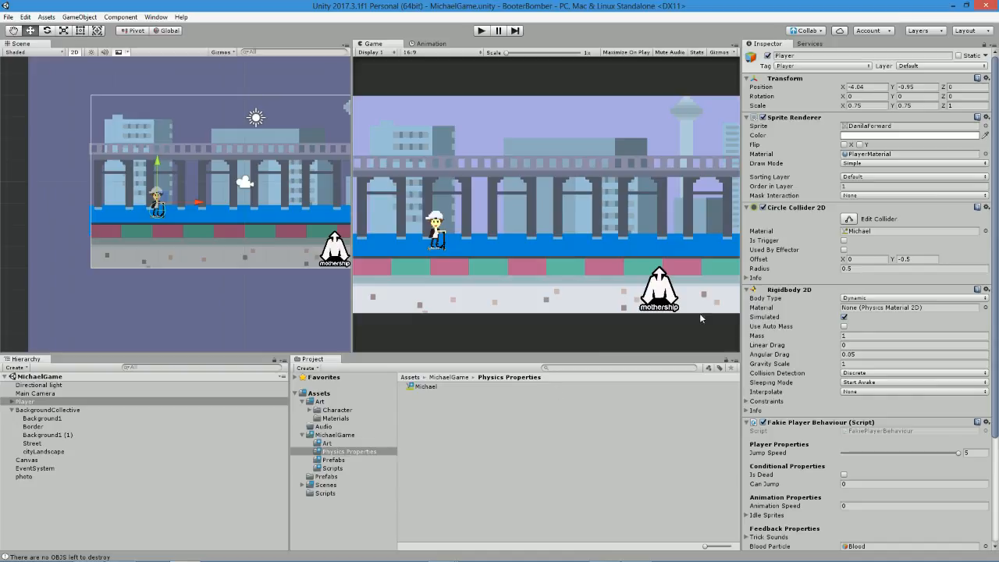
Lower the Michael physics material's Bounciness to 0.2 and play the game to test the bounce, then stop it.
{"action": "left_click", "coordinate": [858, 232]}
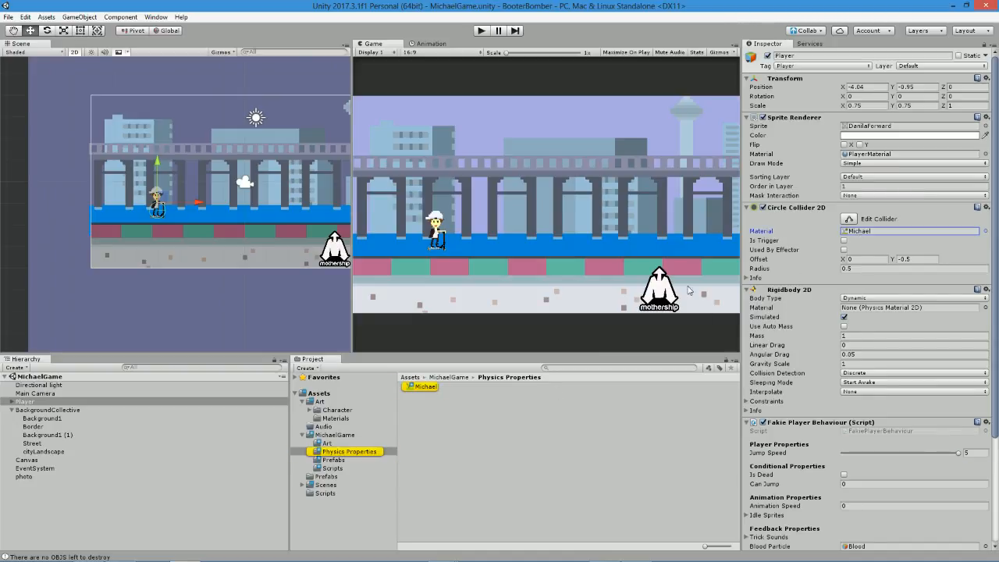
{"action": "left_click", "coordinate": [415, 391]}
{"action": "left_click", "coordinate": [870, 85]}
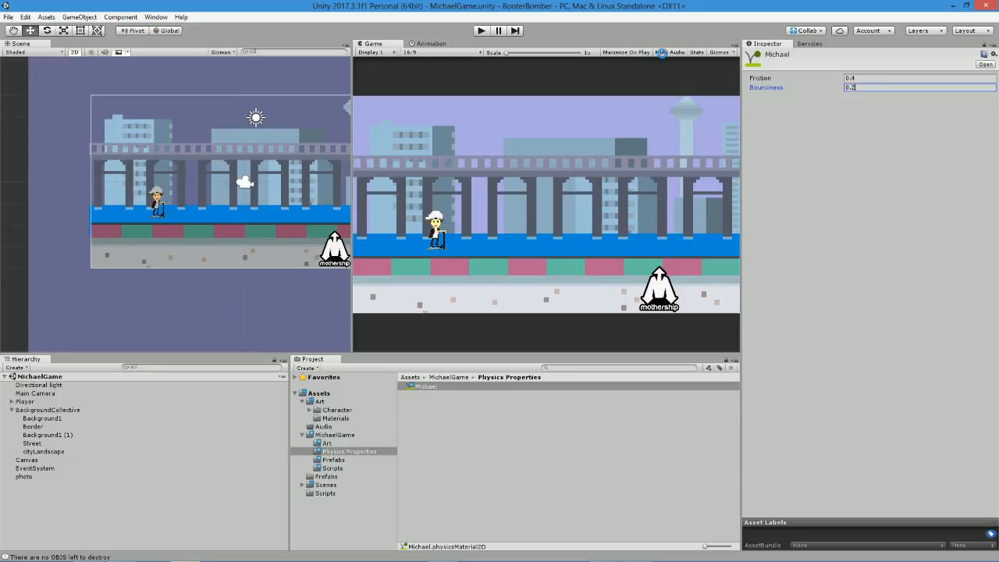
{"action": "key", "text": "Return"}
{"action": "left_click", "coordinate": [483, 31]}
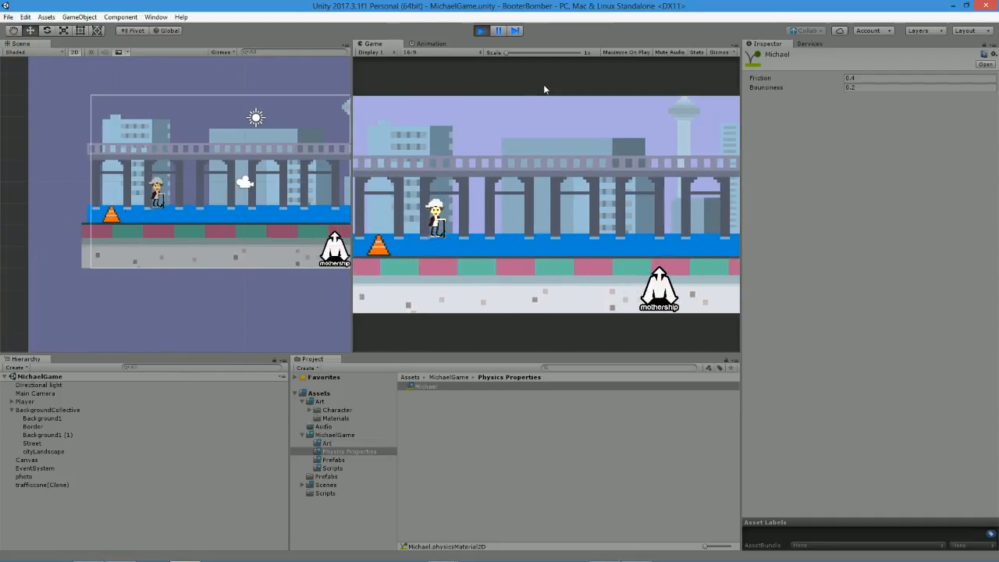
{"action": "left_click", "coordinate": [481, 31]}
In the BumpParticle prefab's Color over Lifetime gradient, set the starting key's alpha to 161.
{"action": "left_click", "coordinate": [338, 453]}
{"action": "left_click", "coordinate": [334, 460]}
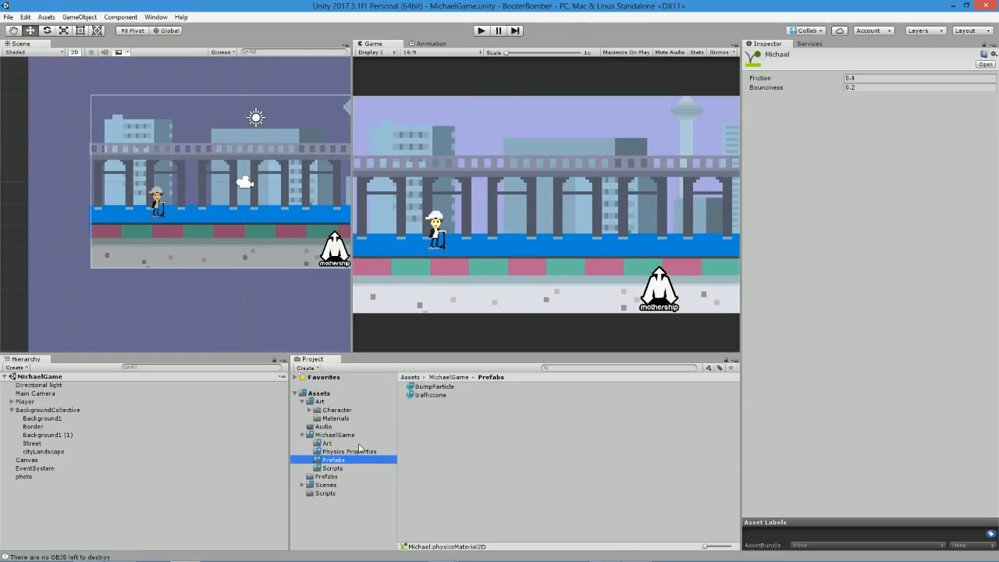
{"action": "left_click", "coordinate": [434, 386]}
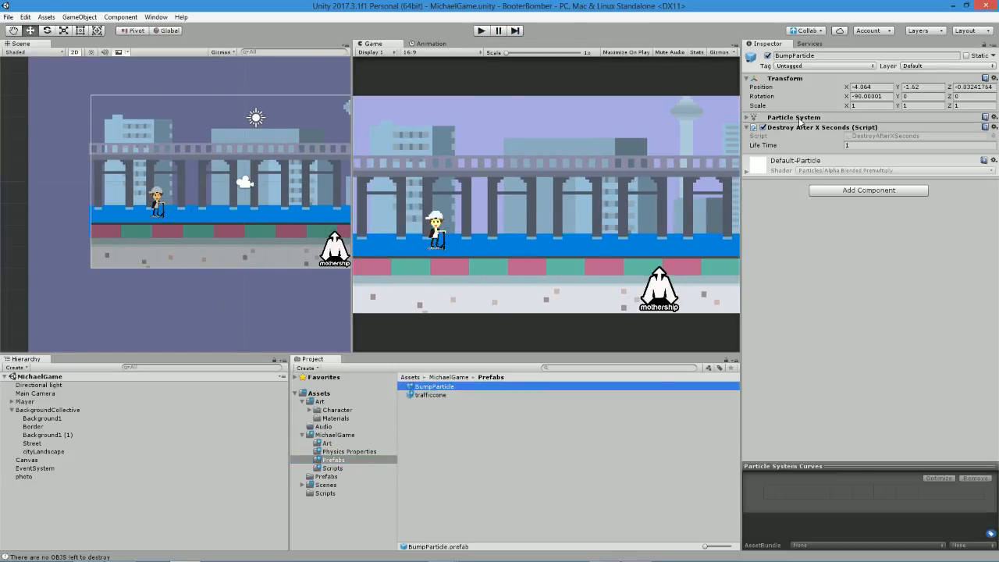
{"action": "left_click", "coordinate": [796, 118]}
{"action": "scroll", "coordinate": [783, 360], "scroll_direction": "down", "scroll_amount": 1}
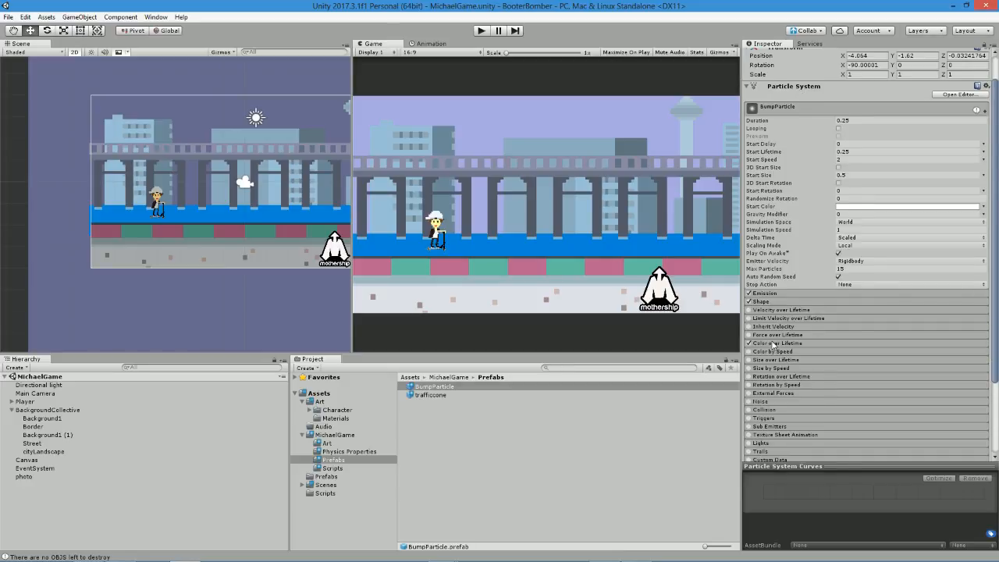
{"action": "left_click", "coordinate": [773, 344]}
{"action": "left_click", "coordinate": [859, 353]}
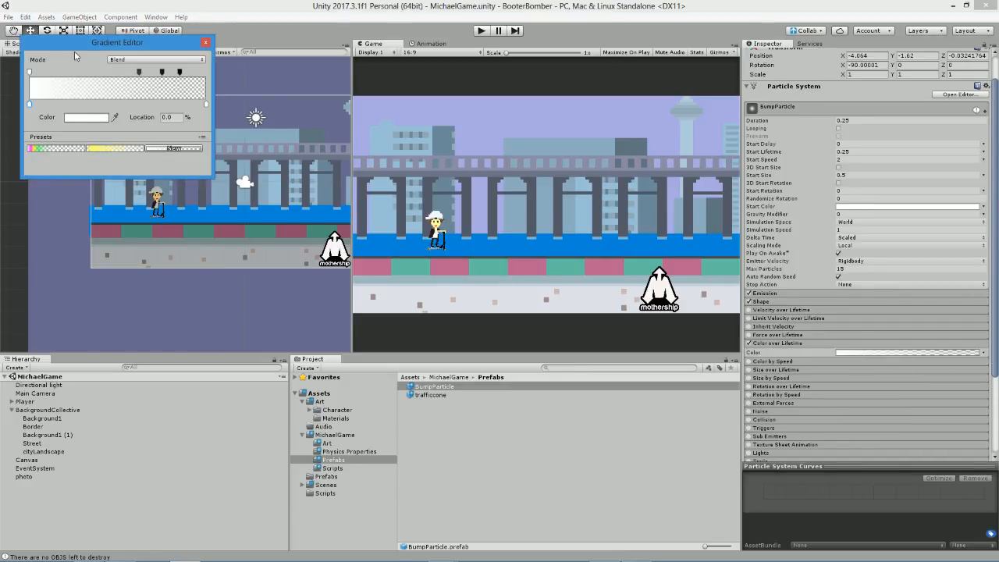
{"action": "left_click", "coordinate": [29, 72]}
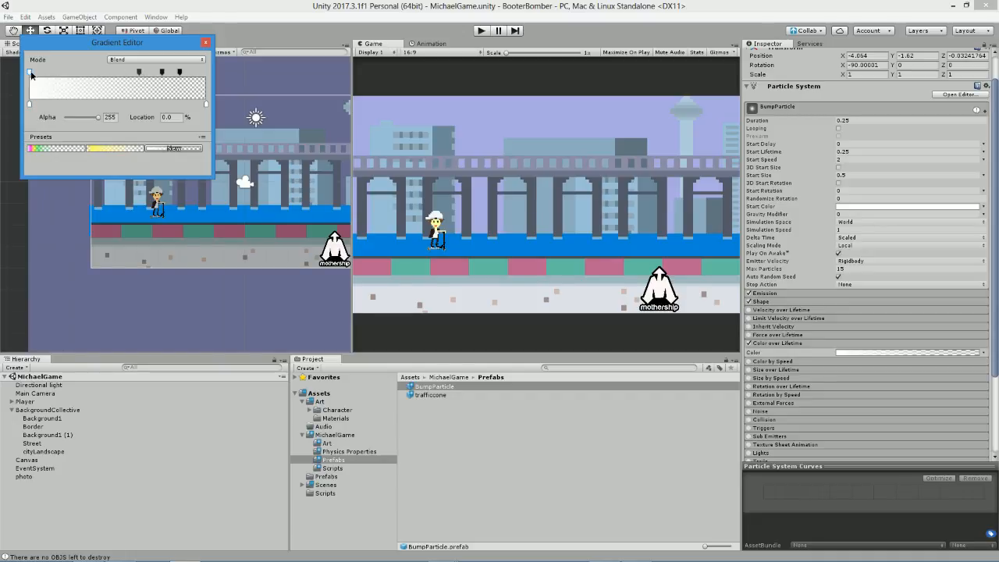
{"action": "left_click_drag", "start_coordinate": [98, 117], "coordinate": [86, 119]}
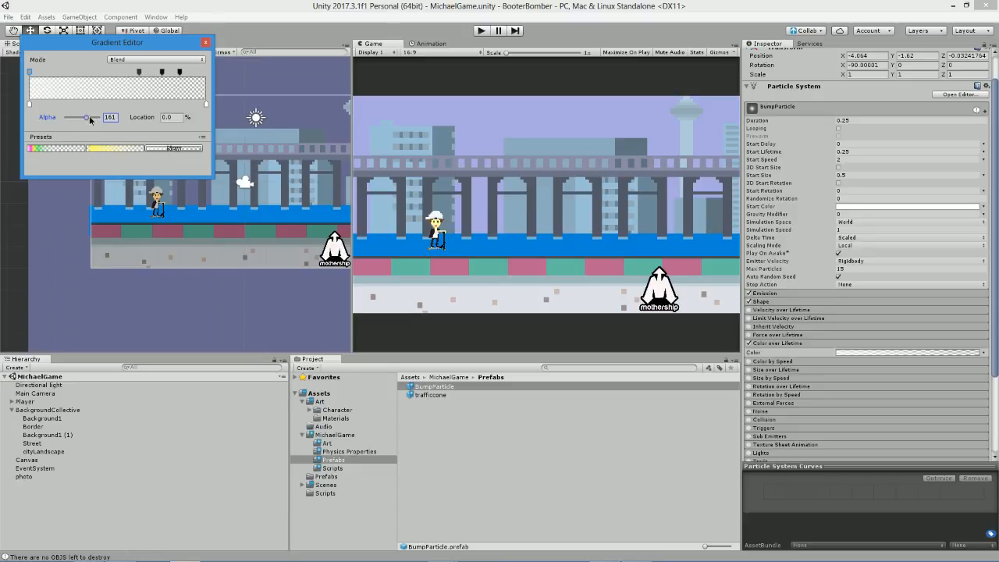
Play the game and jump several times to check the more transparent bump particles, then stop it.
{"action": "left_click", "coordinate": [479, 31]}
{"action": "left_click", "coordinate": [481, 31]}
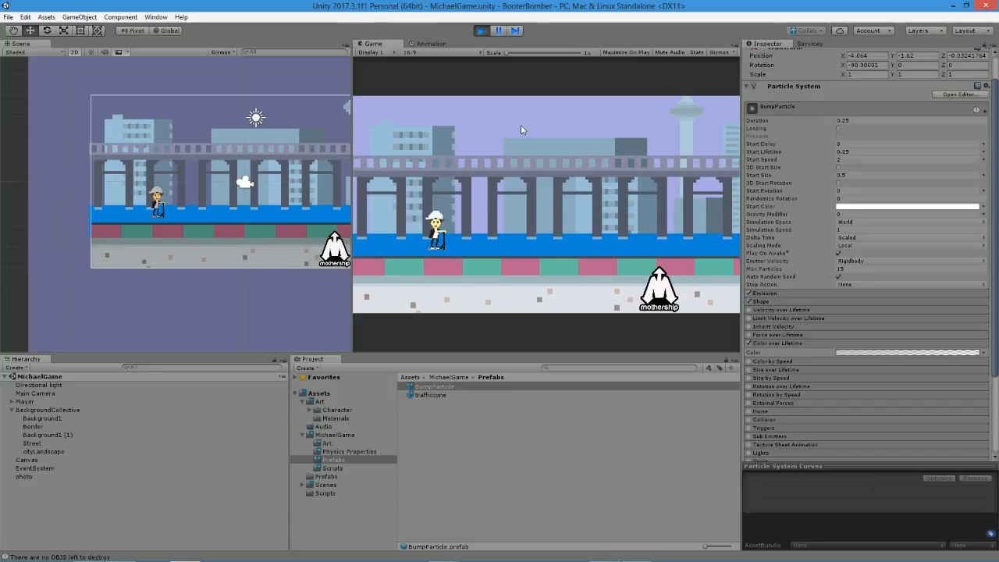
{"action": "key", "text": "space"}
{"action": "key", "text": "space"}
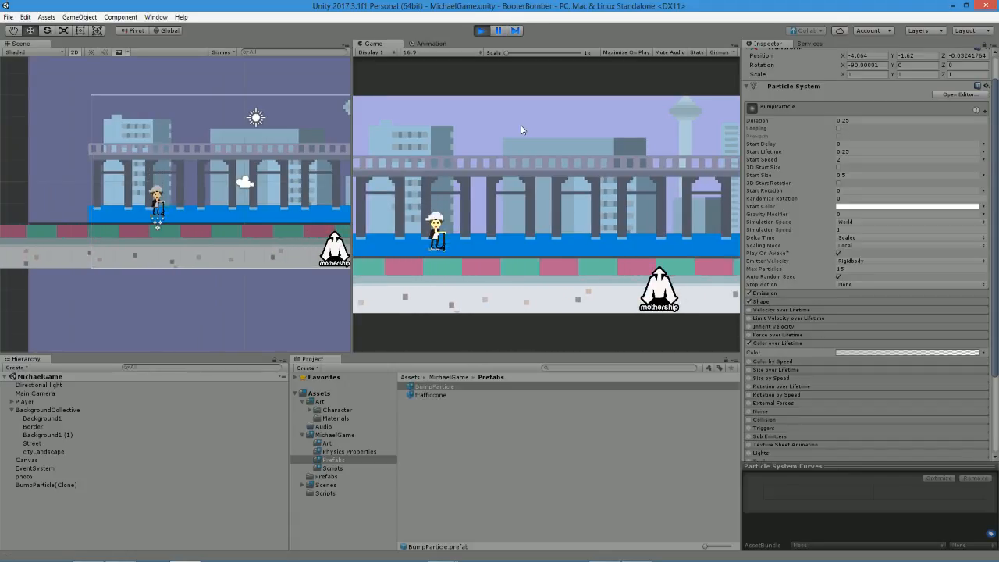
{"action": "key", "text": "space"}
{"action": "key", "text": "space"}
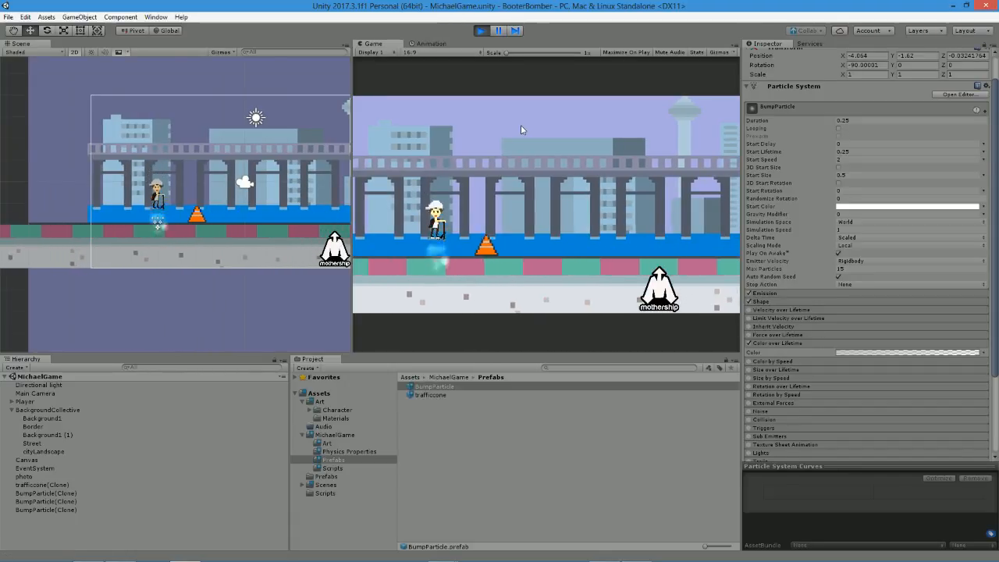
{"action": "left_click", "coordinate": [481, 30]}
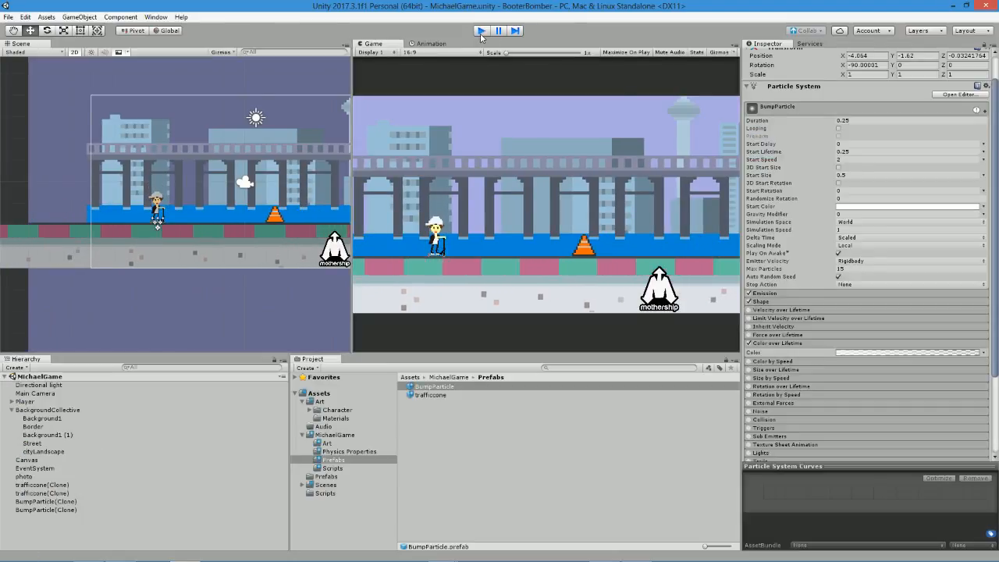
In BumpParticle's Color over Lifetime gradient, lower the starting key's alpha further and move the second transparency key next to the third.
{"action": "left_click", "coordinate": [840, 354]}
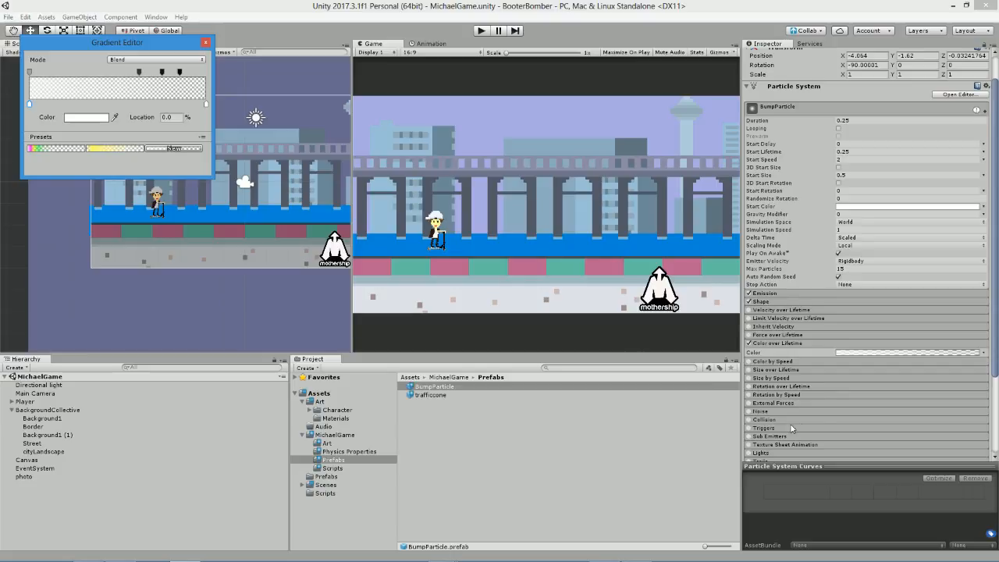
{"action": "left_click", "coordinate": [31, 73]}
{"action": "left_click", "coordinate": [86, 72]}
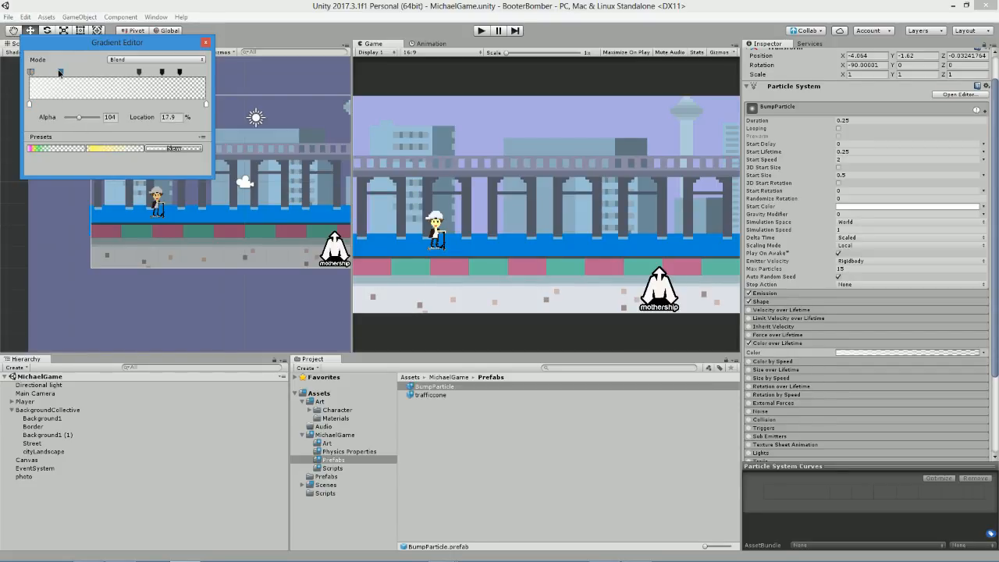
{"action": "left_click_drag", "start_coordinate": [41, 71], "coordinate": [86, 73]}
{"action": "left_click", "coordinate": [32, 72]}
{"action": "left_click", "coordinate": [85, 72]}
{"action": "left_click", "coordinate": [160, 73]}
{"action": "left_click", "coordinate": [31, 73]}
{"action": "left_click_drag", "start_coordinate": [83, 119], "coordinate": [80, 119]}
{"action": "left_click", "coordinate": [160, 72]}
Play the game and jump over a traffic cone to check the adjusted particle fade, then stop it.
{"action": "left_click", "coordinate": [486, 33]}
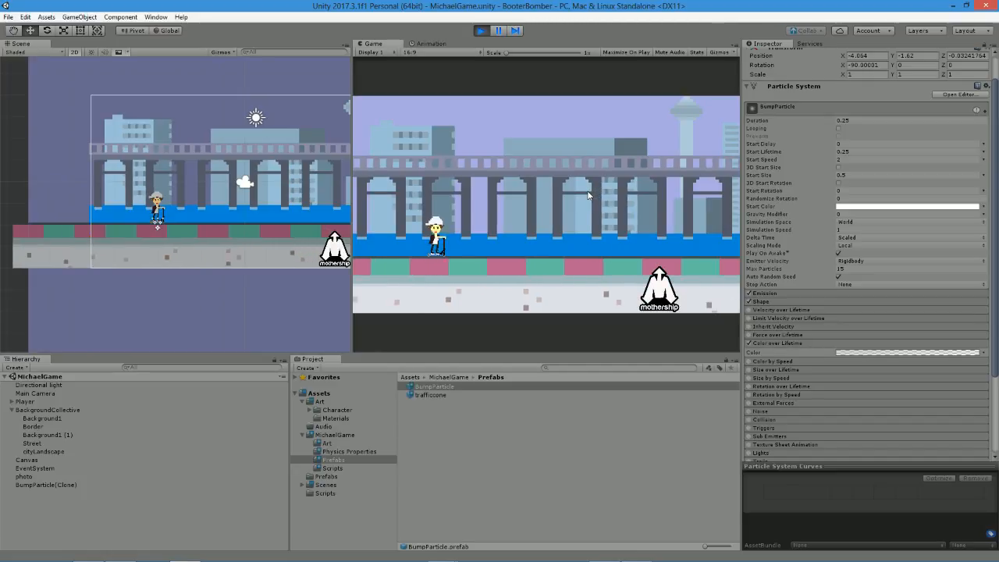
{"action": "key", "text": "space"}
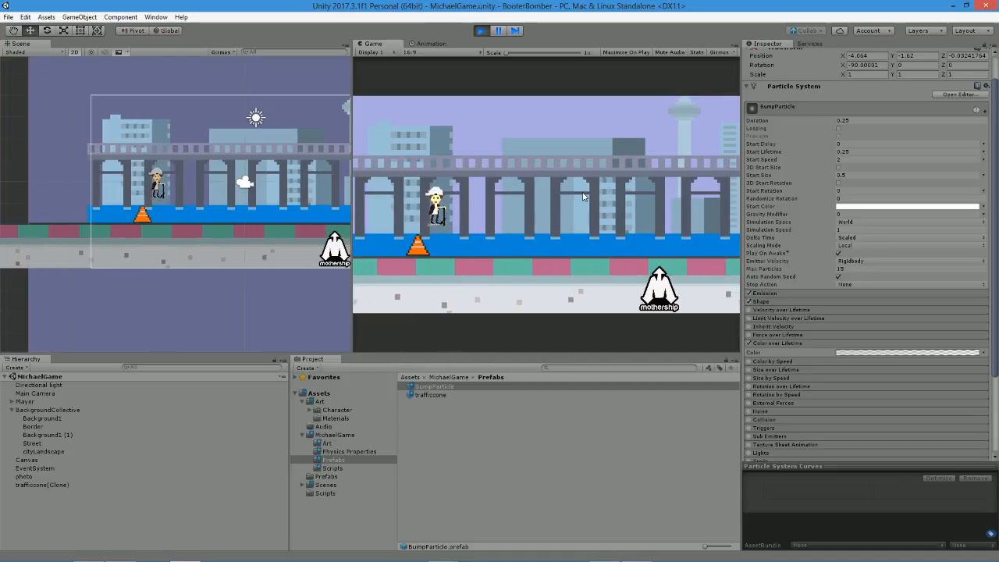
{"action": "left_click", "coordinate": [480, 31]}
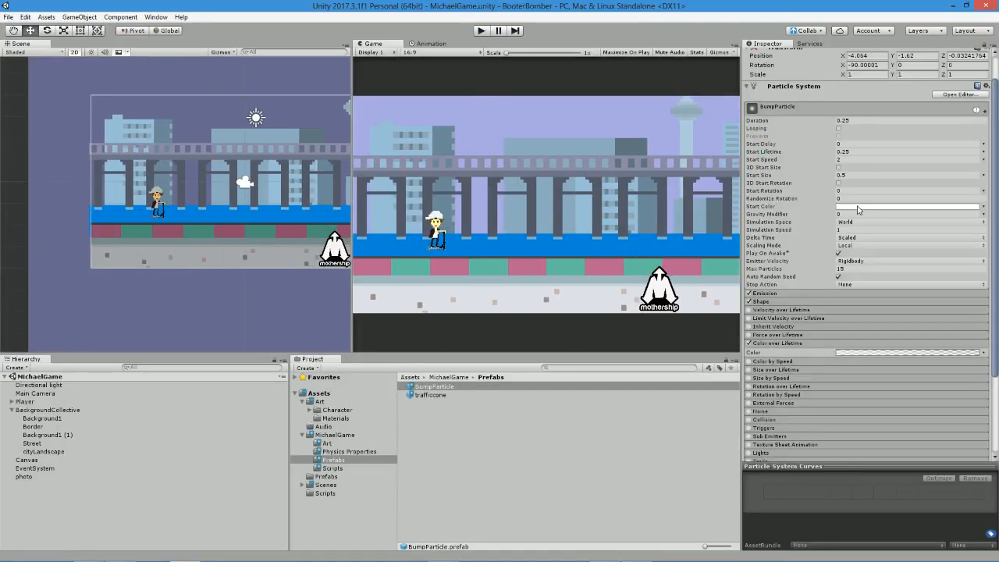
Change the starting color of BumpParticle's Color over Lifetime gradient to light grey and play the game to test it.
{"action": "left_click", "coordinate": [848, 352]}
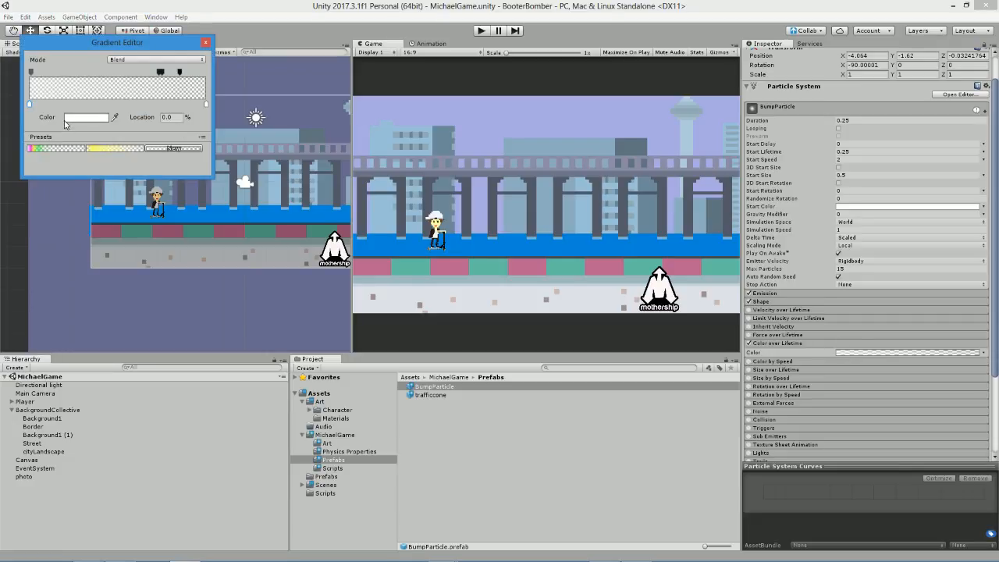
{"action": "left_click", "coordinate": [66, 118]}
{"action": "left_click_drag", "start_coordinate": [26, 68], "coordinate": [9, 71]}
{"action": "left_click", "coordinate": [123, 10]}
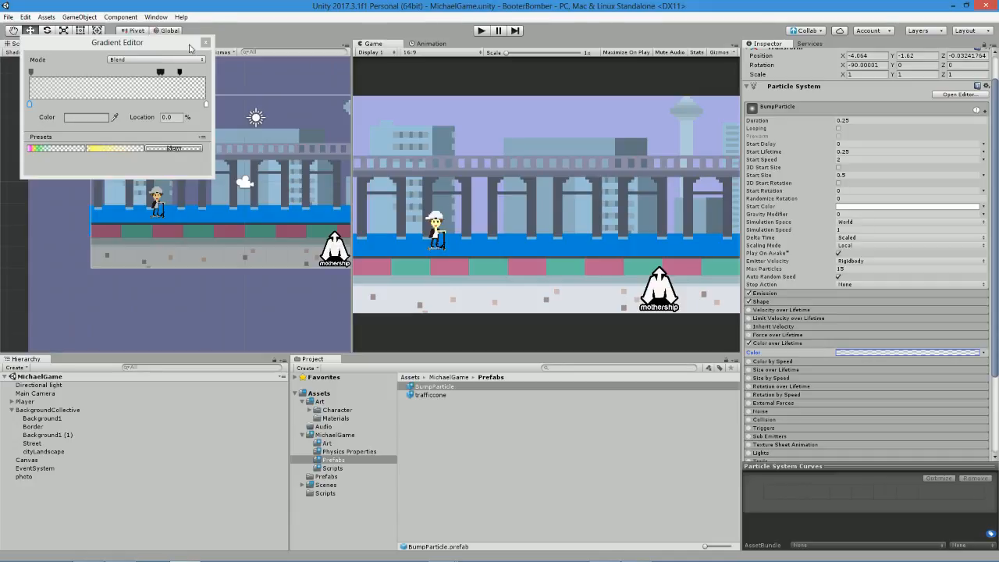
{"action": "left_click", "coordinate": [206, 42]}
{"action": "left_click", "coordinate": [487, 32]}
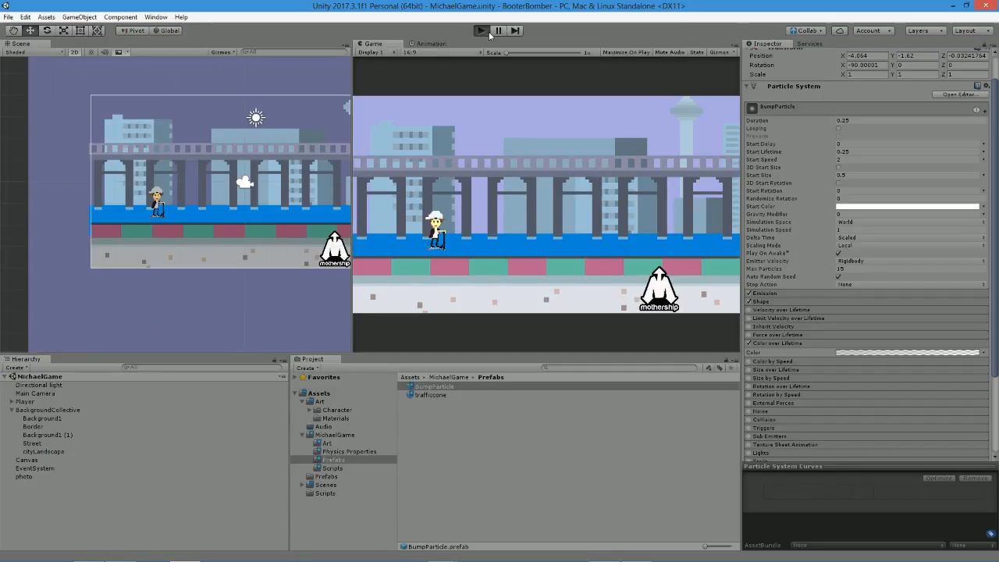
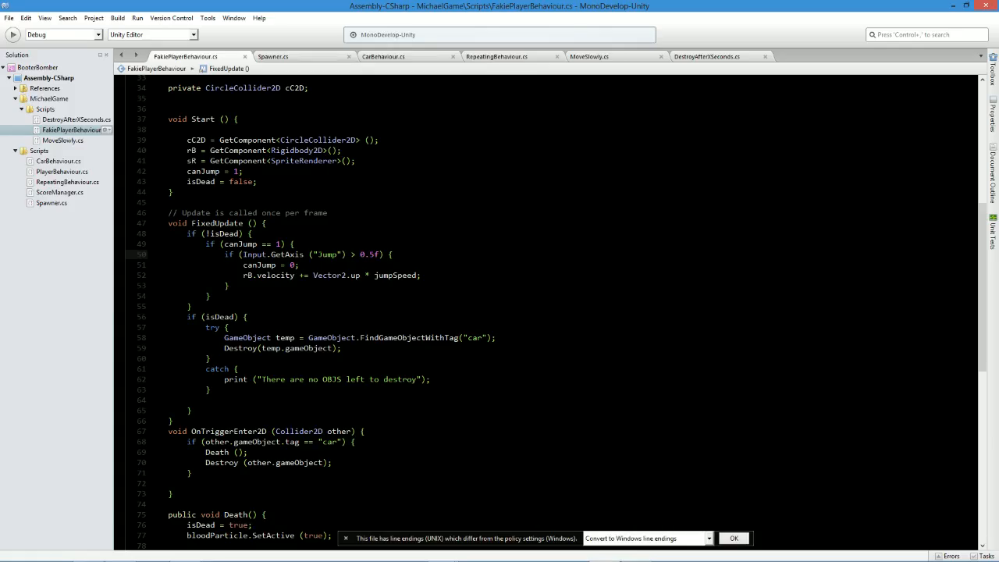
Delete the if block that resets canJump from OnCollisionExit2D in FakiePlayerBehaviour.cs and save the script.
{"action": "scroll", "coordinate": [351, 255], "scroll_direction": "down", "scroll_amount": 6}
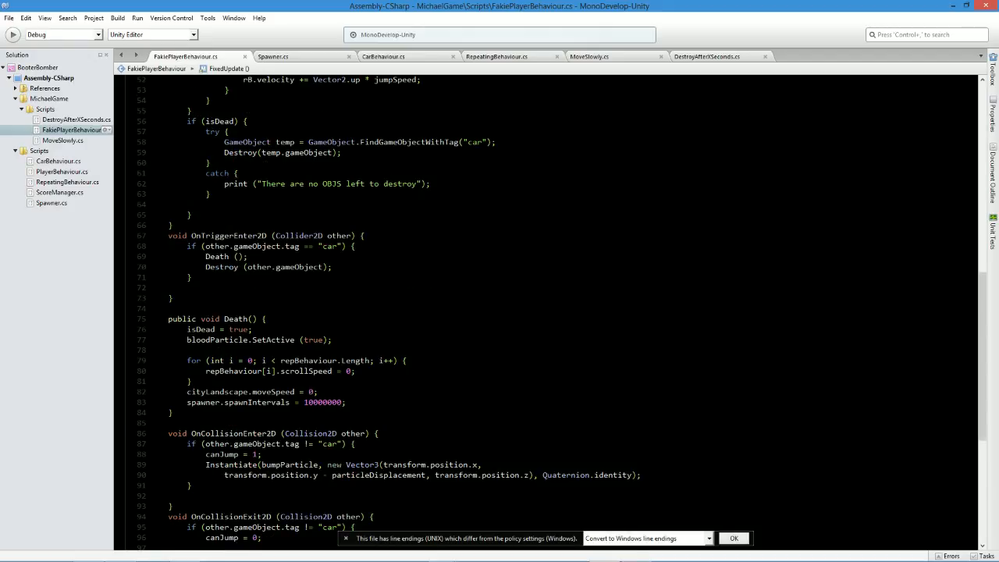
{"action": "scroll", "coordinate": [300, 323], "scroll_direction": "down", "scroll_amount": 2}
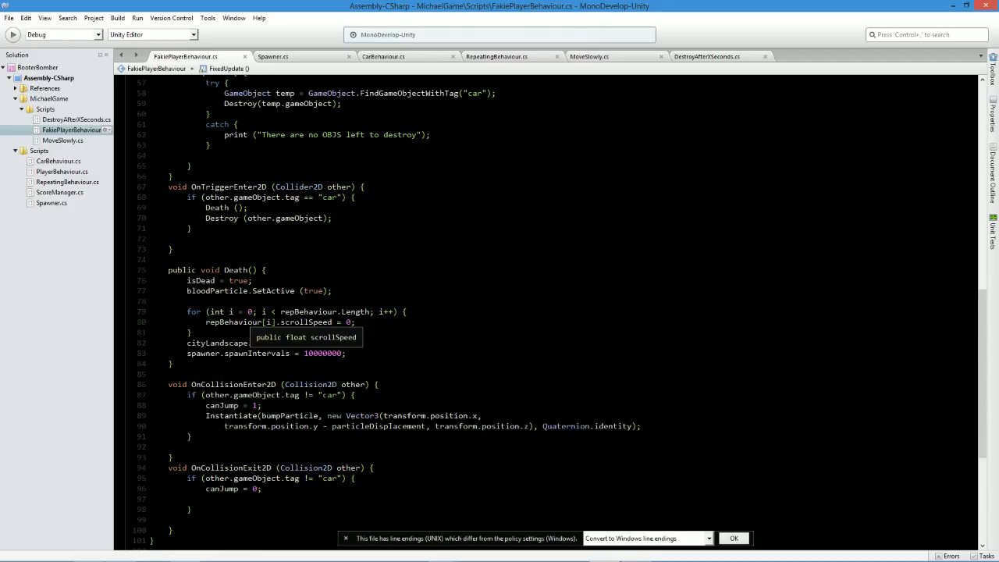
{"action": "left_click", "coordinate": [208, 489]}
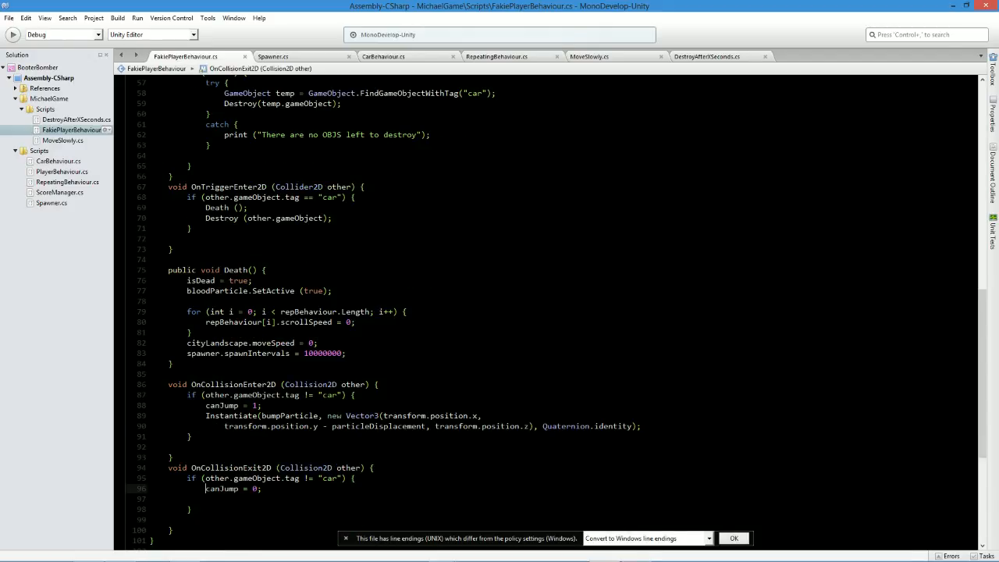
{"action": "left_click_drag", "start_coordinate": [191, 508], "coordinate": [149, 478]}
{"action": "key", "text": "Delete"}
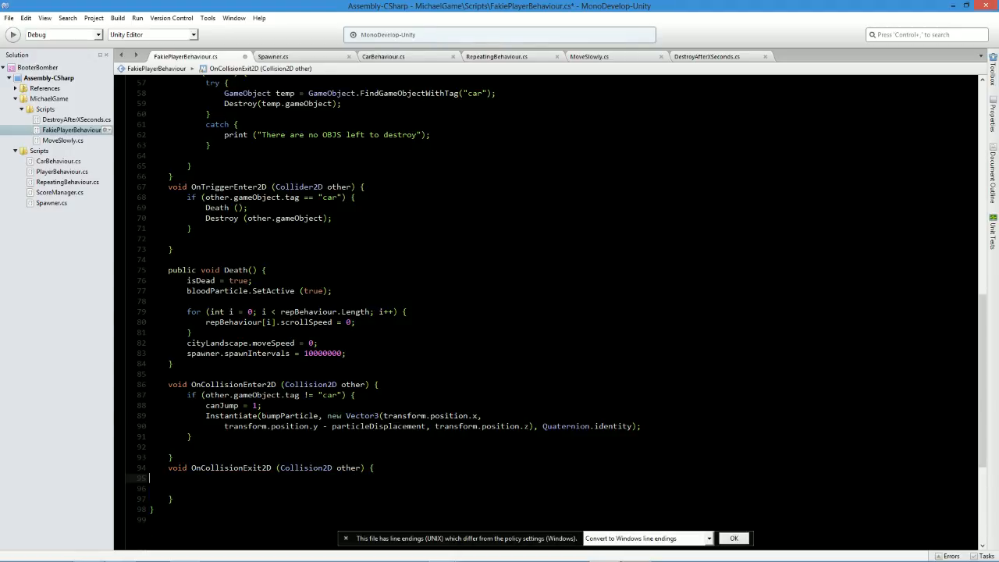
{"action": "key", "text": "ctrl+s"}
Switch to Unity, play the game while making the player jump repeatedly over the traffic cones, and stop play mode.
{"action": "key", "text": "alt+Tab"}
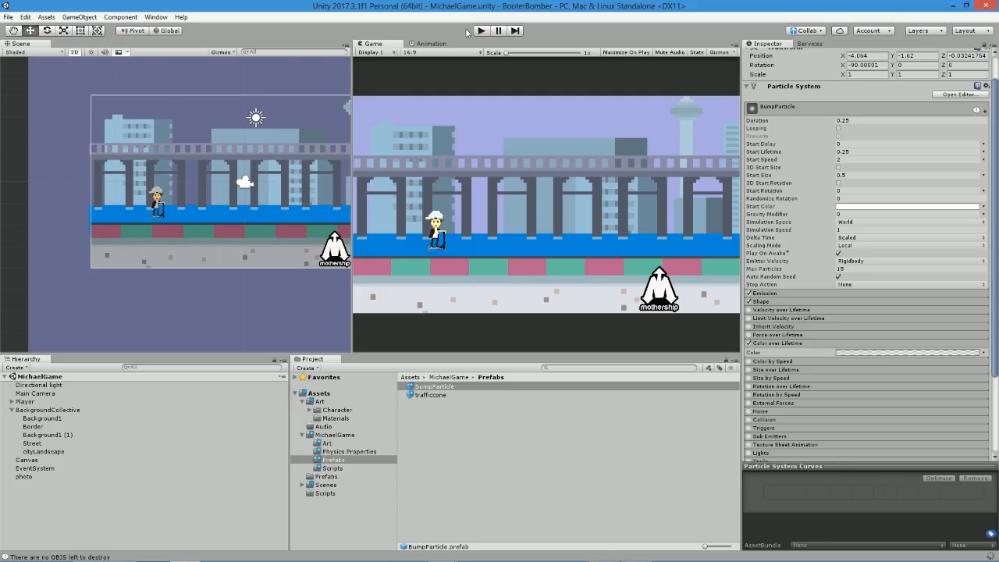
{"action": "left_click", "coordinate": [481, 31]}
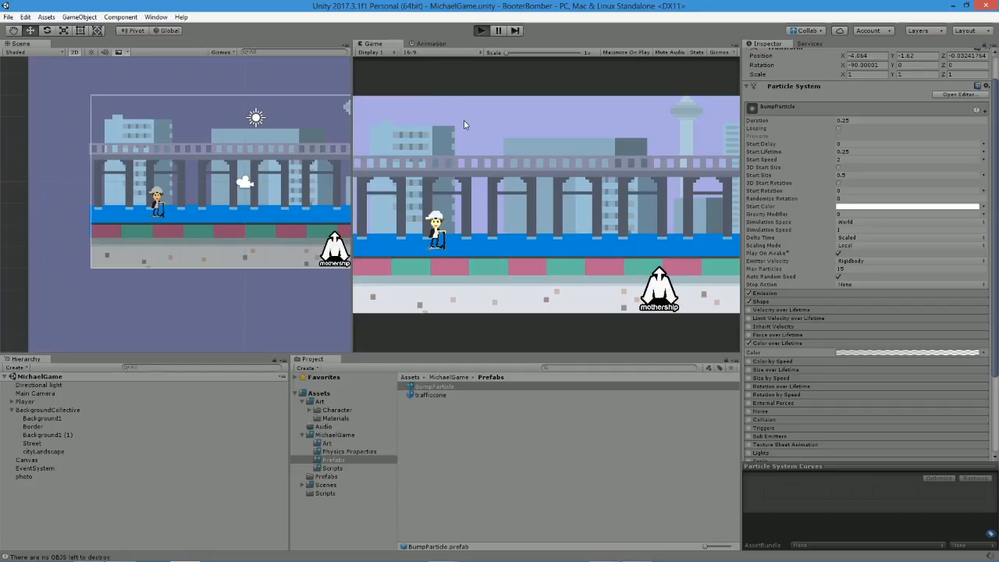
{"action": "key", "text": "space"}
{"action": "key", "text": "space"}
{"action": "key", "text": "space"}
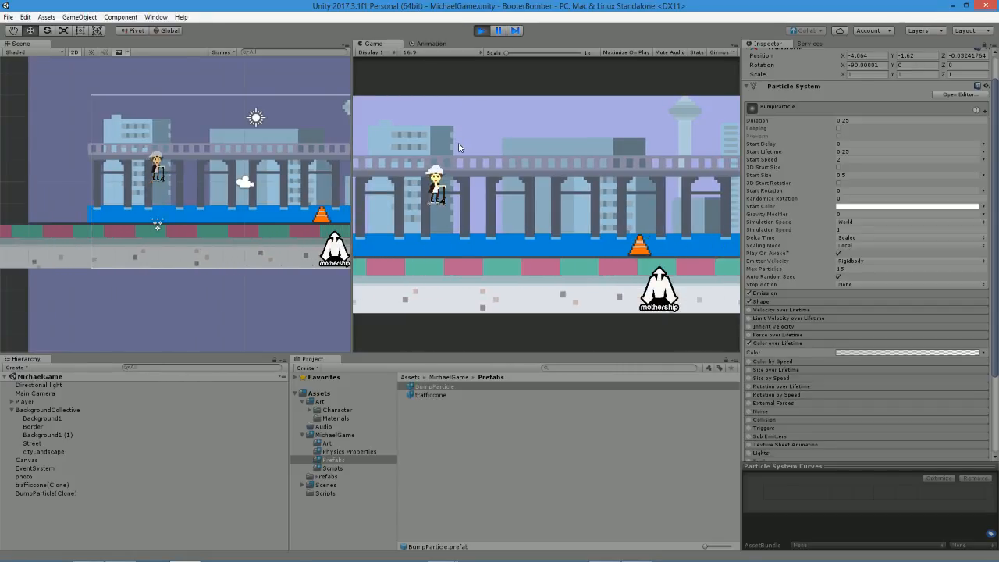
{"action": "key", "text": "space"}
{"action": "key", "text": "space"}
{"action": "key", "text": "space"}
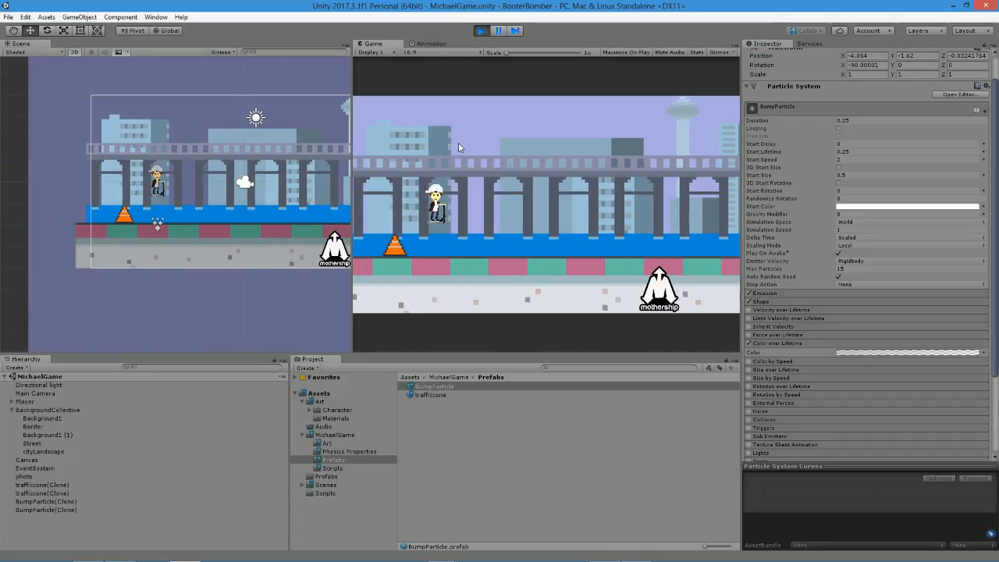
{"action": "key", "text": "space"}
{"action": "key", "text": "space"}
{"action": "key", "text": "space"}
{"action": "key", "text": "space"}
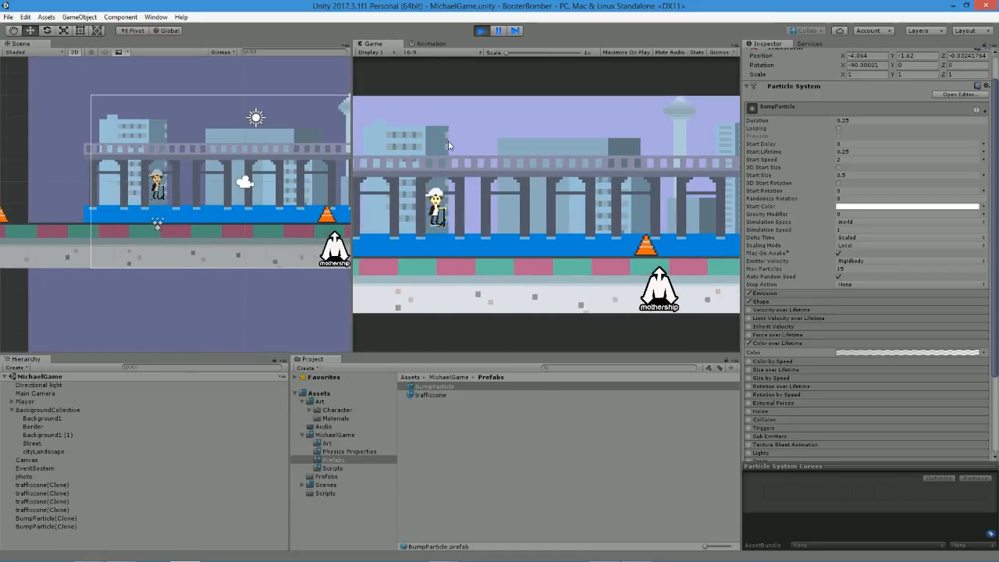
{"action": "key", "text": "space"}
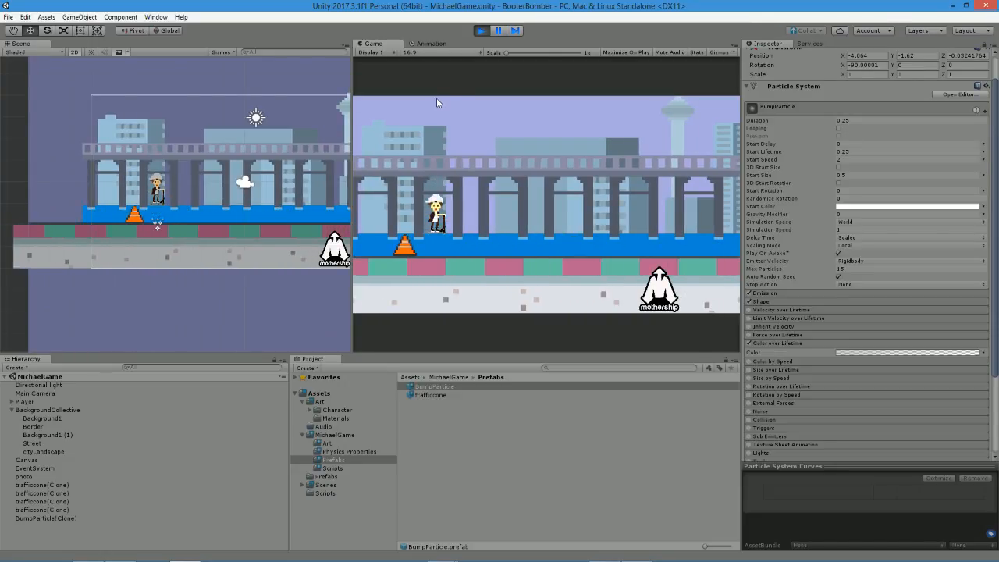
{"action": "key", "text": "space"}
{"action": "key", "text": "space"}
{"action": "key", "text": "space"}
{"action": "key", "text": "space"}
{"action": "key", "text": "space"}
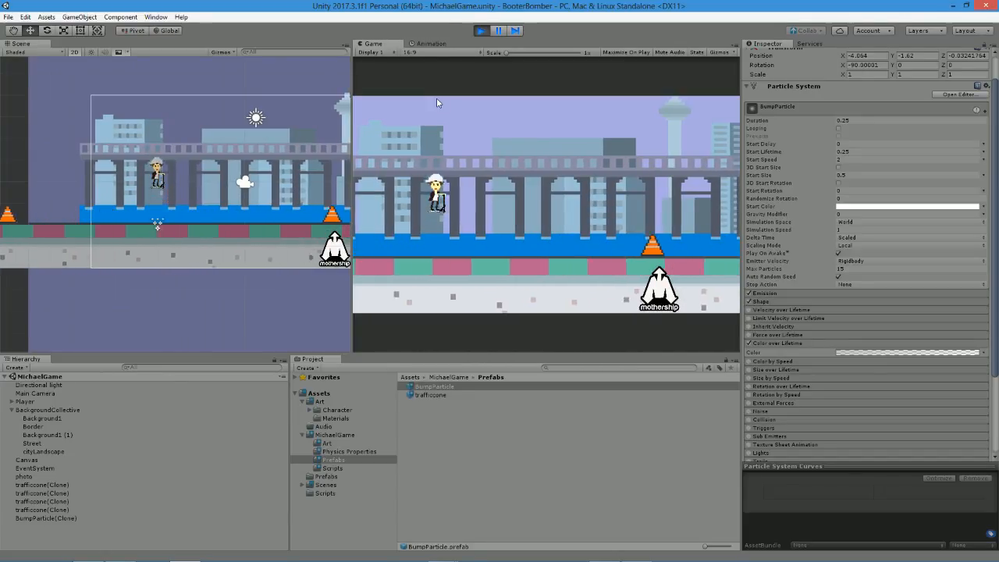
{"action": "key", "text": "space"}
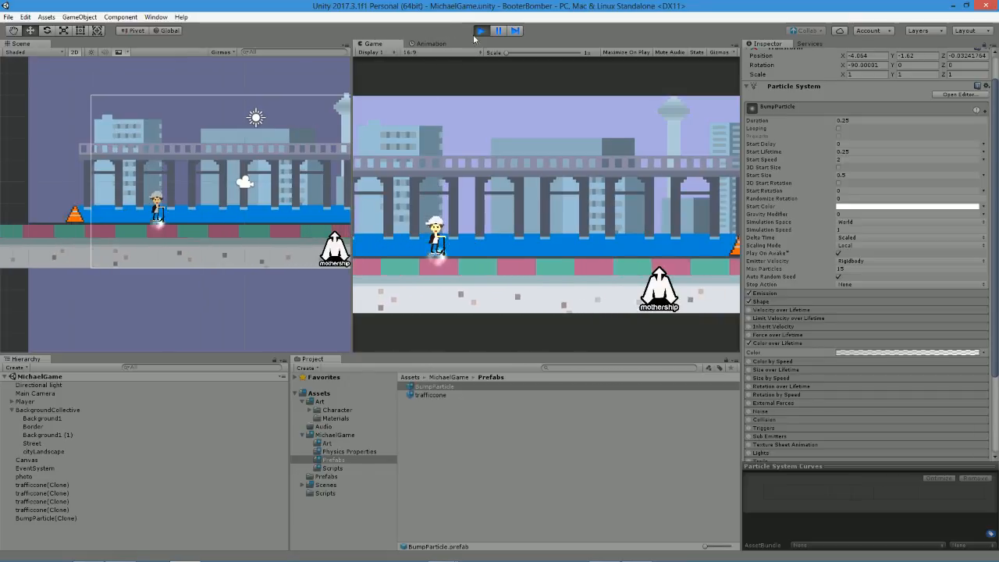
{"action": "left_click", "coordinate": [481, 31]}
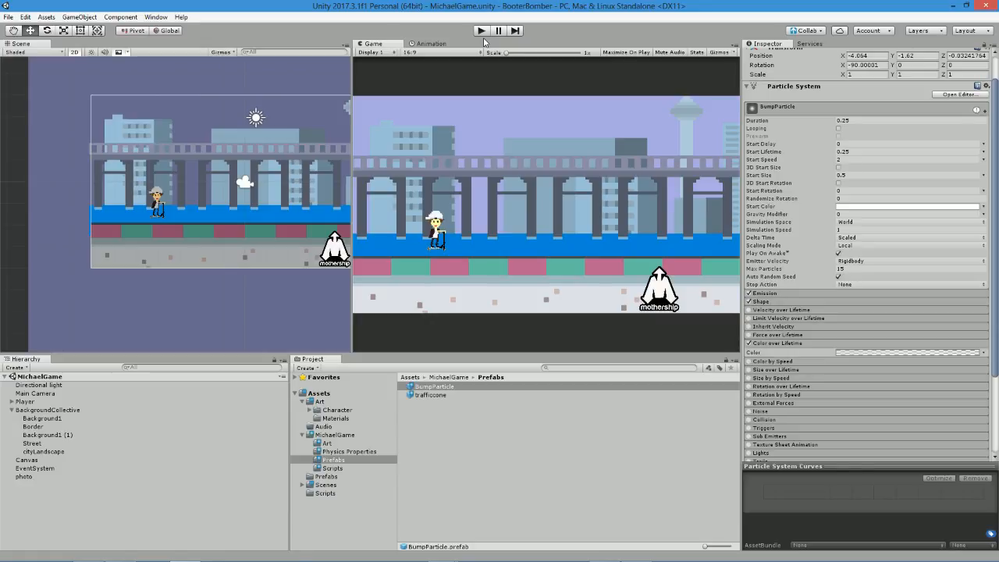
Collapse BackgroundCollective in the scene hierarchy and examine the Canvas and EventSystem objects and the UI elements that can be created.
{"action": "left_click", "coordinate": [12, 410]}
{"action": "left_click", "coordinate": [41, 420]}
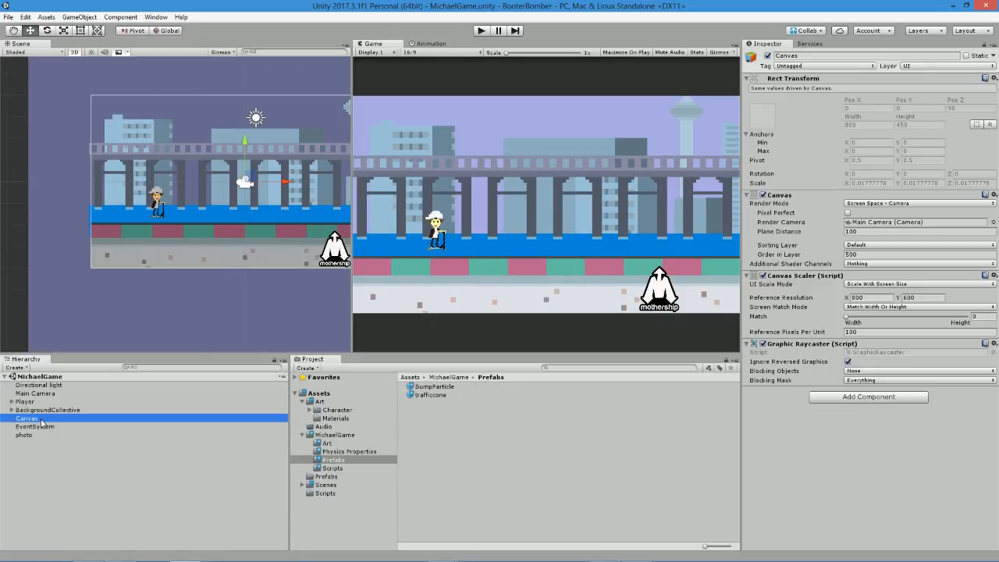
{"action": "scroll", "coordinate": [259, 116], "scroll_direction": "down", "scroll_amount": 6}
{"action": "middle_click_drag", "start_coordinate": [274, 88], "coordinate": [257, 135]}
{"action": "scroll", "coordinate": [191, 157], "scroll_direction": "up", "scroll_amount": 5}
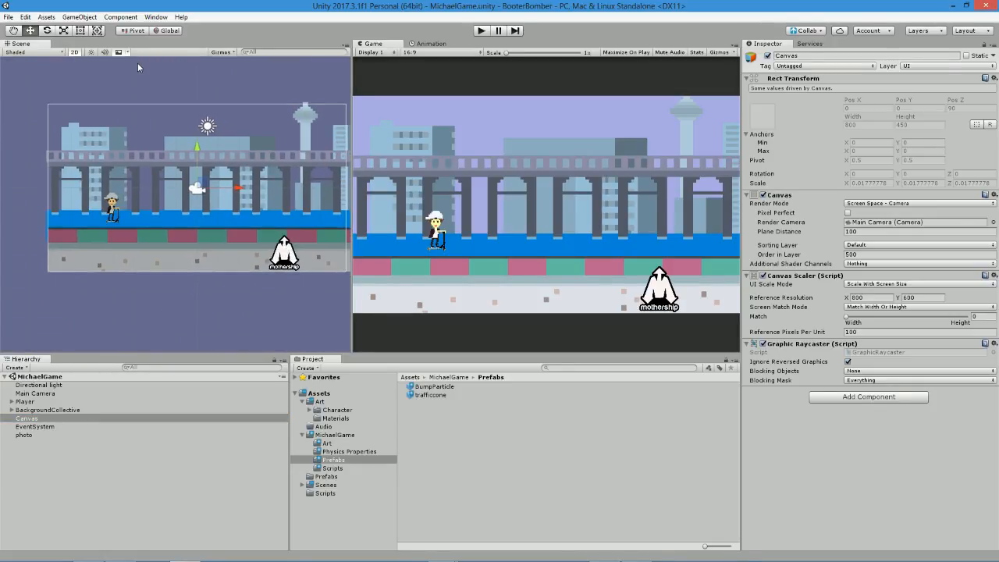
{"action": "left_click", "coordinate": [35, 428]}
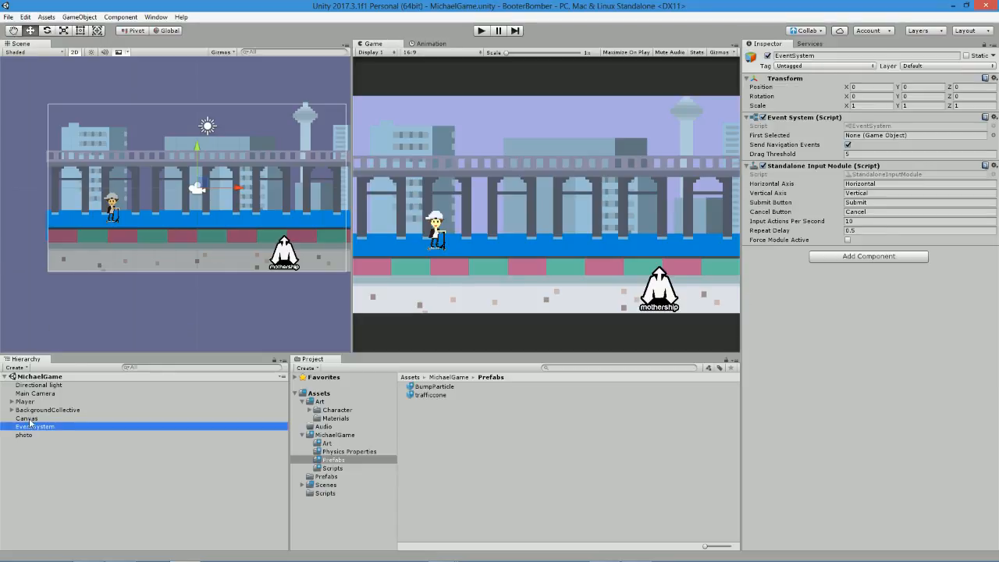
{"action": "left_click", "coordinate": [33, 419]}
{"action": "left_click", "coordinate": [77, 16]}
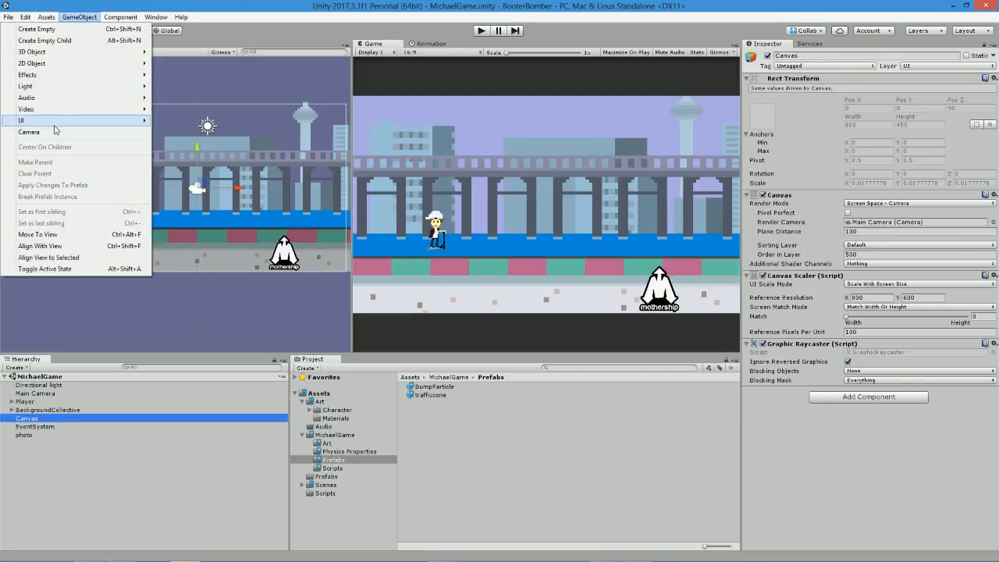
{"action": "mouse_move", "coordinate": [53, 125]}
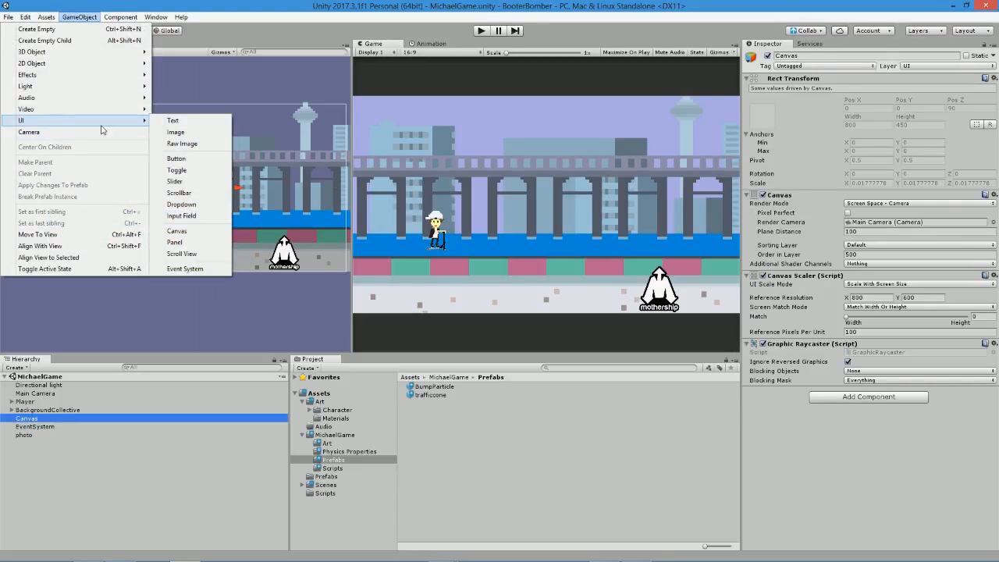
Look through the project's asset folders, including Audio, Art, Scripts and the main Prefabs folder.
{"action": "left_click", "coordinate": [331, 471]}
{"action": "left_click", "coordinate": [335, 468]}
{"action": "left_click", "coordinate": [336, 451]}
{"action": "left_click", "coordinate": [336, 443]}
{"action": "left_click", "coordinate": [335, 436]}
{"action": "left_click", "coordinate": [337, 429]}
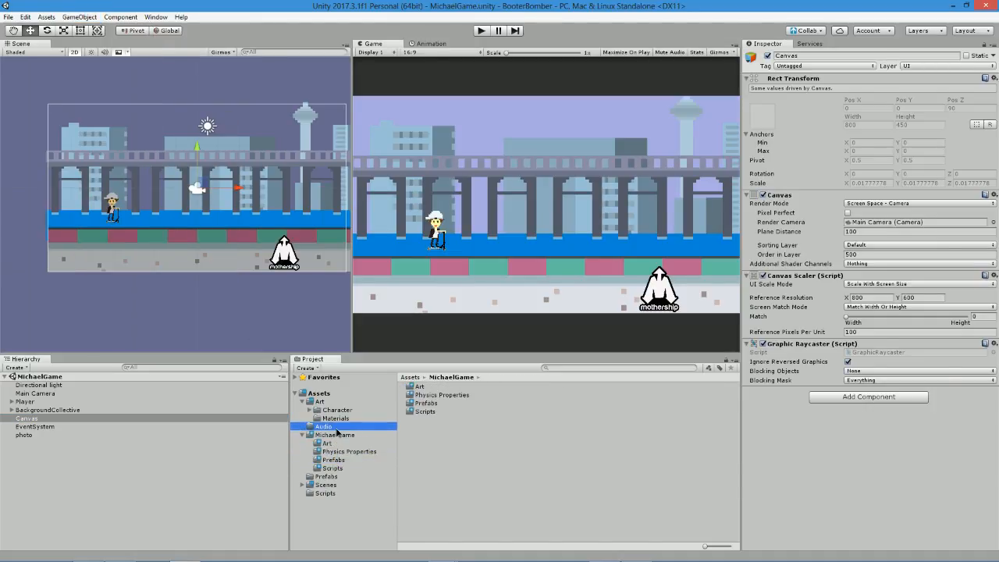
{"action": "left_click", "coordinate": [338, 420]}
{"action": "left_click", "coordinate": [337, 412]}
{"action": "left_click", "coordinate": [337, 404]}
{"action": "left_click", "coordinate": [338, 443]}
{"action": "left_click", "coordinate": [338, 477]}
{"action": "left_click", "coordinate": [331, 493]}
{"action": "left_click", "coordinate": [330, 477]}
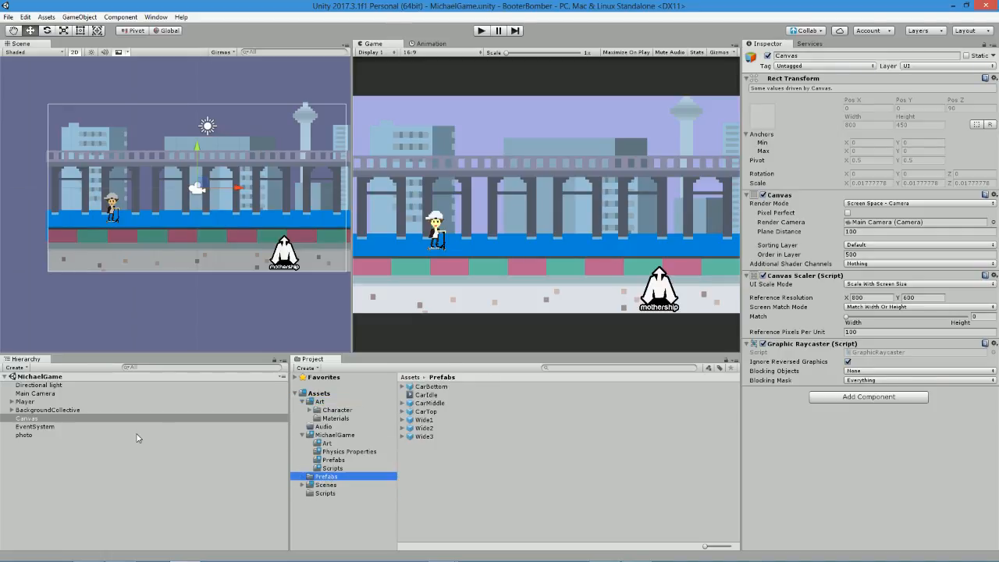
Add a UI Image as a child of the Canvas.
{"action": "left_click", "coordinate": [75, 436]}
{"action": "left_click", "coordinate": [52, 421]}
{"action": "left_click", "coordinate": [78, 18]}
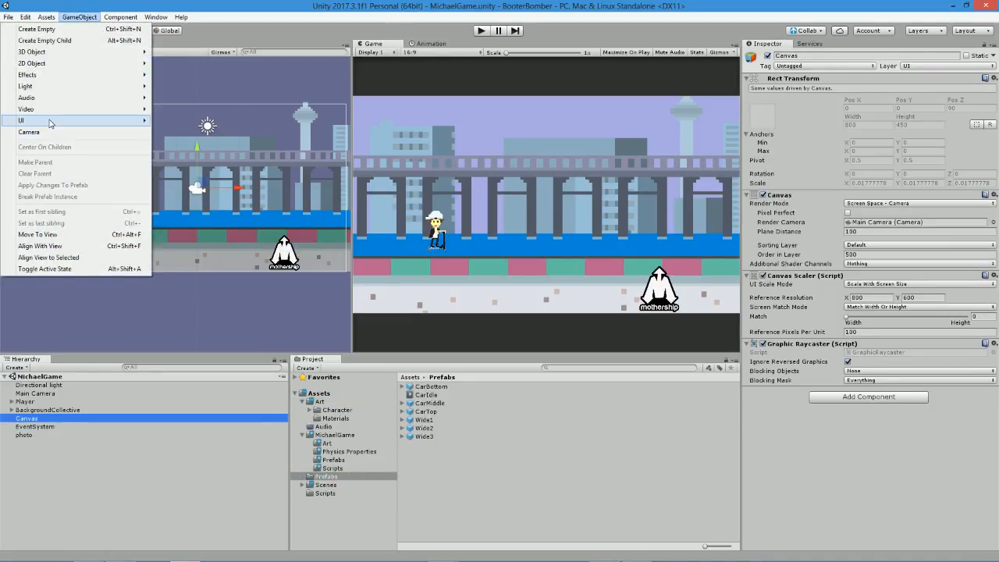
{"action": "mouse_move", "coordinate": [52, 121]}
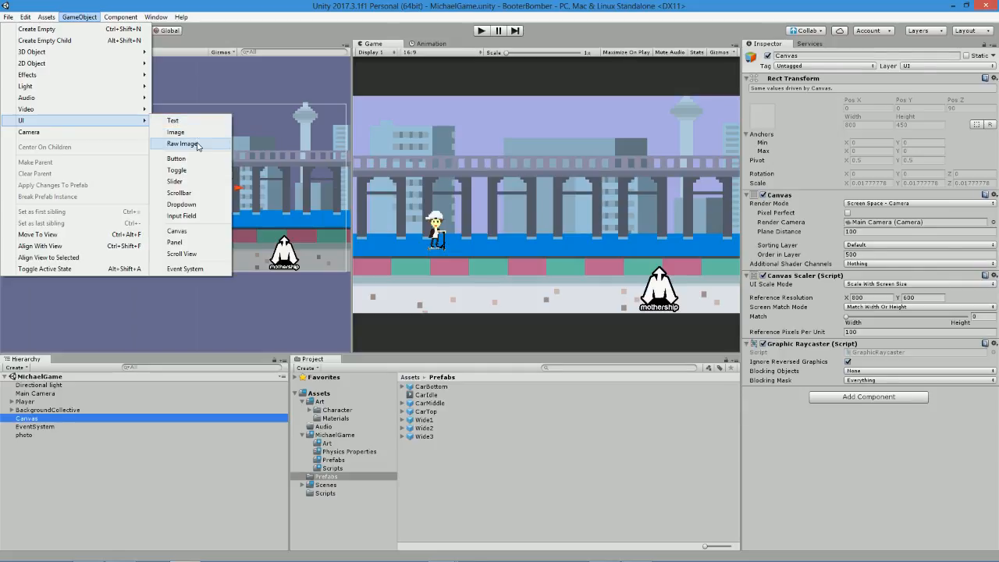
{"action": "left_click", "coordinate": [189, 136]}
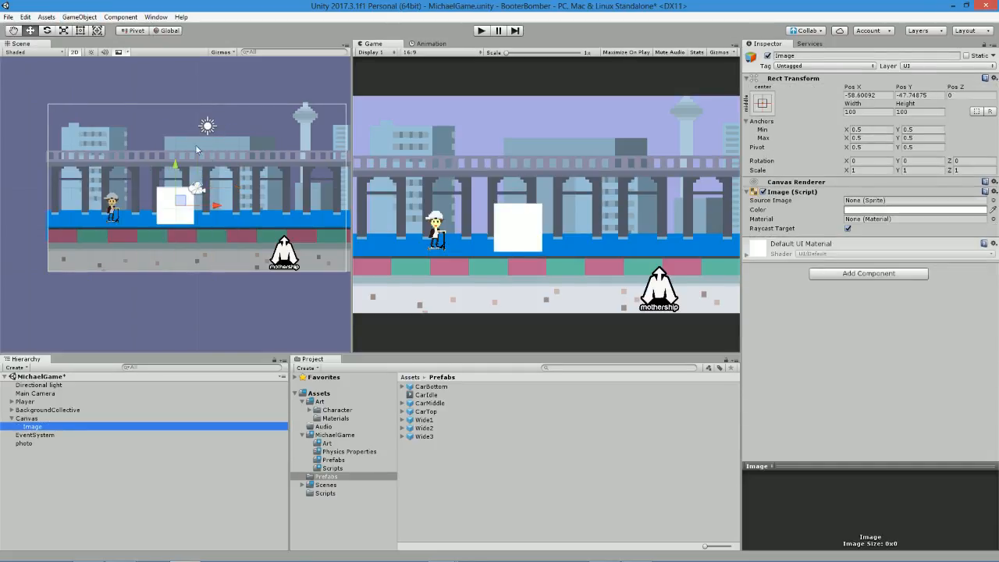
Colour the new image red (R 255, G 39, B 39) and make it semi-transparent with an alpha slightly above 150.
{"action": "left_click", "coordinate": [908, 211]}
{"action": "left_click", "coordinate": [114, 188]}
{"action": "type", "text": "150"}
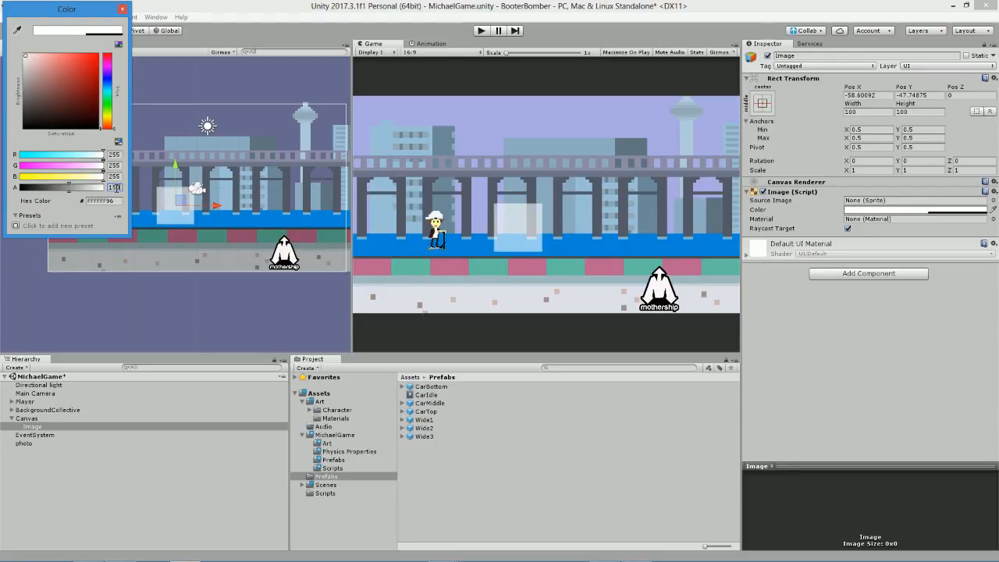
{"action": "left_click_drag", "start_coordinate": [27, 89], "coordinate": [85, 58]}
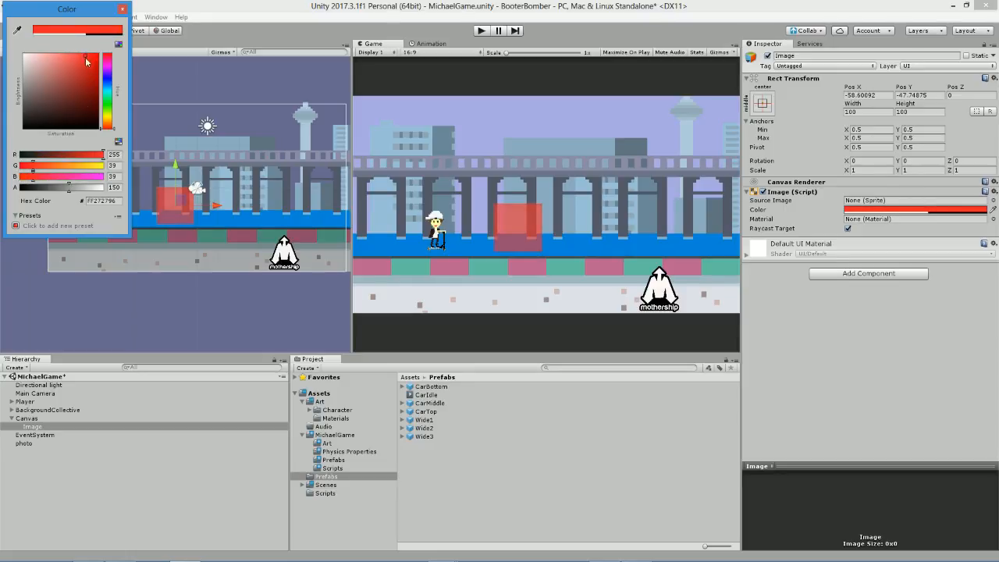
{"action": "left_click_drag", "start_coordinate": [59, 191], "coordinate": [77, 195]}
Anchor the image to the top centre of the Canvas and snap its position there, at Pos X 0 and Pos Y -50.
{"action": "left_click", "coordinate": [178, 164]}
{"action": "left_click_drag", "start_coordinate": [176, 165], "coordinate": [173, 133]}
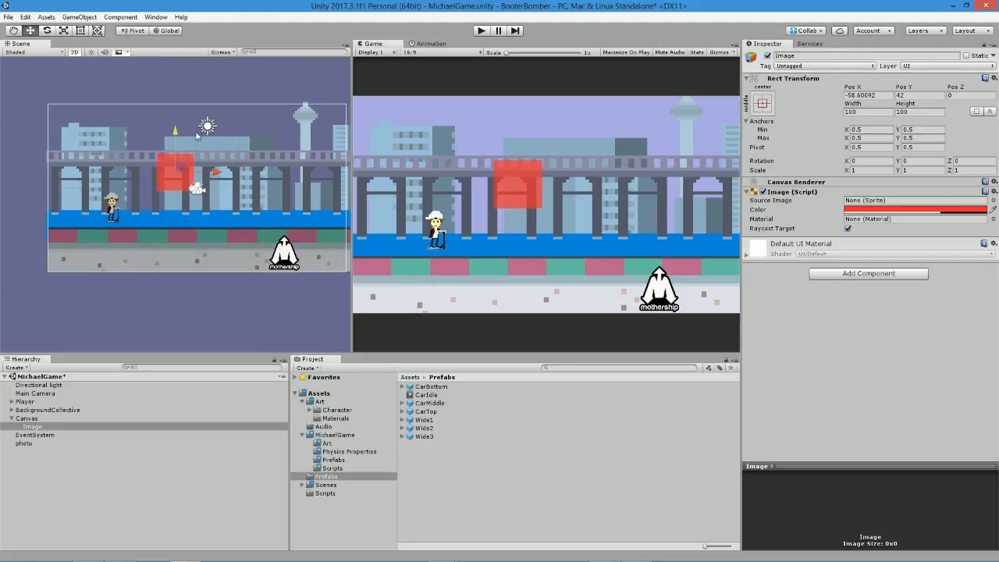
{"action": "left_click", "coordinate": [763, 103]}
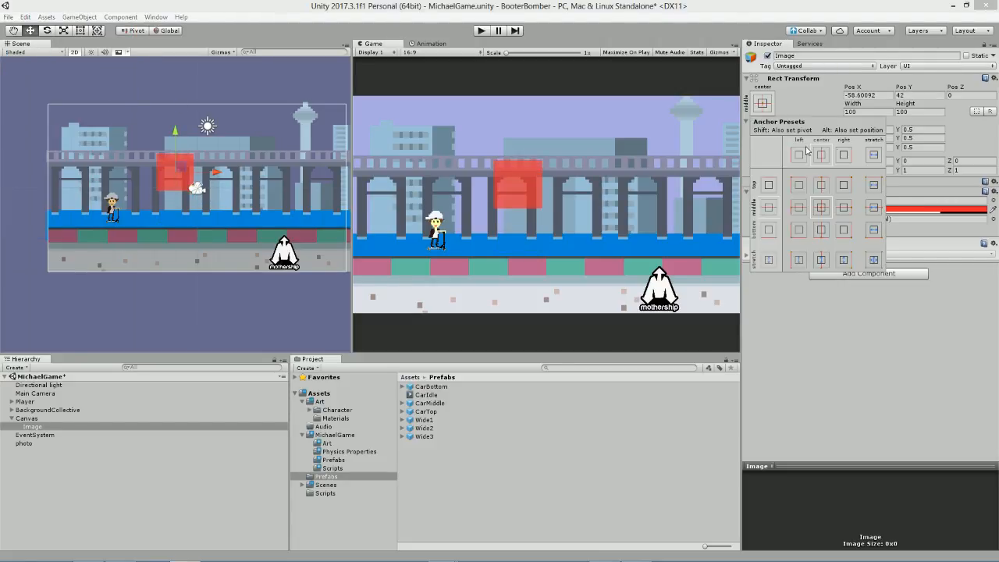
{"action": "left_click", "coordinate": [822, 183], "text": "alt"}
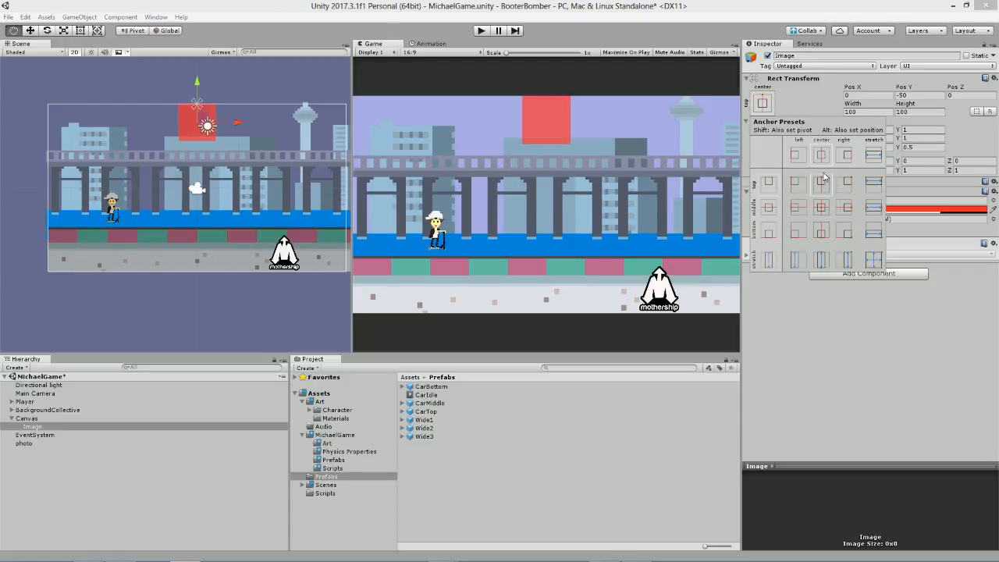
{"action": "left_click", "coordinate": [827, 155], "text": "alt"}
{"action": "left_click", "coordinate": [826, 173], "text": "alt"}
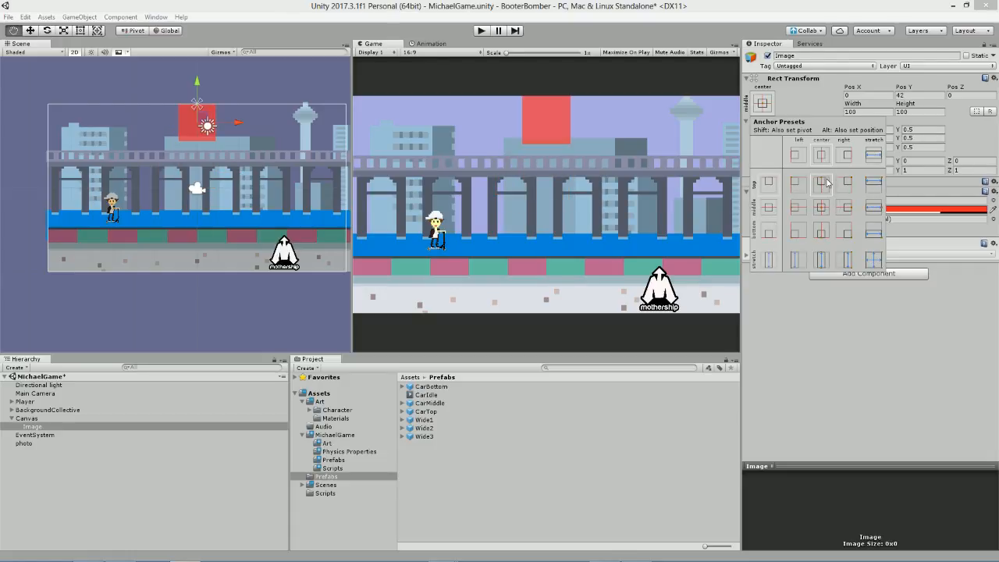
{"action": "left_click", "coordinate": [463, 69]}
Check the image's placement in the Game view at 5:4, 16:10 and Free Aspect, and return the view to 16:9.
{"action": "left_click", "coordinate": [421, 52]}
{"action": "left_click", "coordinate": [438, 70]}
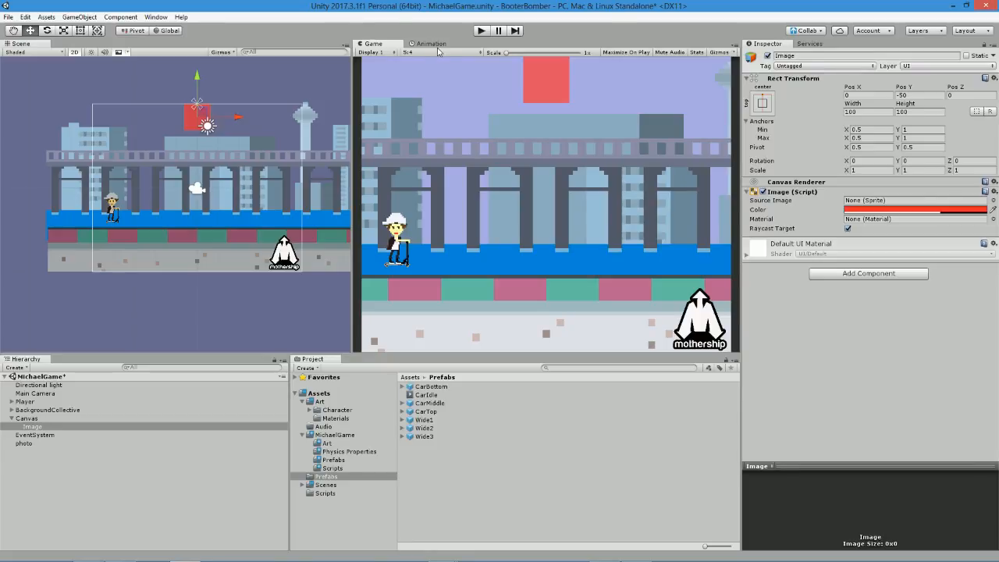
{"action": "left_click", "coordinate": [410, 51]}
{"action": "left_click", "coordinate": [431, 83]}
{"action": "left_click", "coordinate": [411, 51]}
{"action": "left_click", "coordinate": [427, 103]}
{"action": "left_click", "coordinate": [428, 52]}
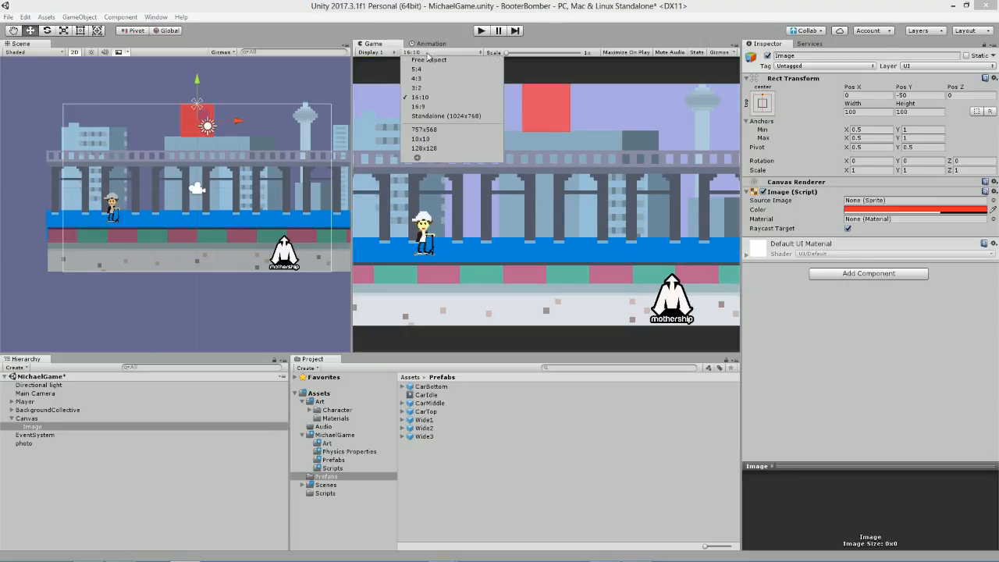
{"action": "left_click", "coordinate": [428, 63]}
{"action": "left_click", "coordinate": [424, 45]}
{"action": "left_click", "coordinate": [385, 44]}
{"action": "left_click", "coordinate": [419, 52]}
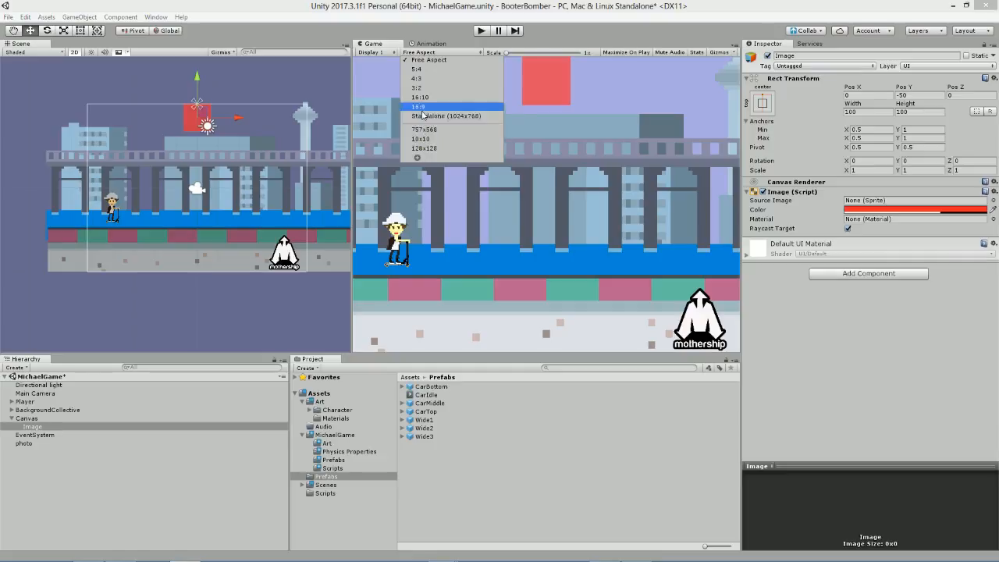
{"action": "left_click", "coordinate": [420, 106]}
Set the Canvas's UI Scale Mode to Scale With Screen Size.
{"action": "left_click", "coordinate": [47, 419]}
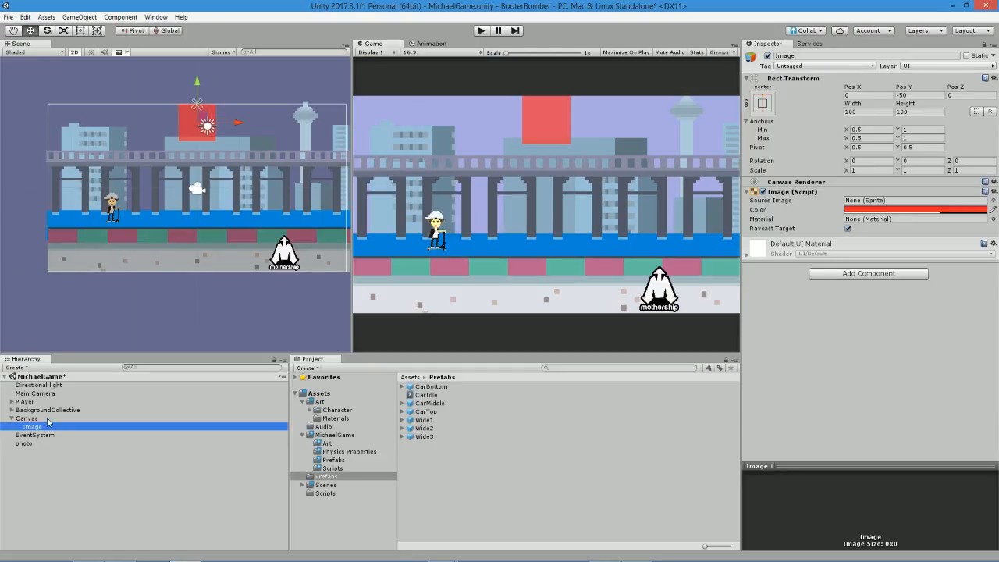
{"action": "left_click", "coordinate": [876, 284]}
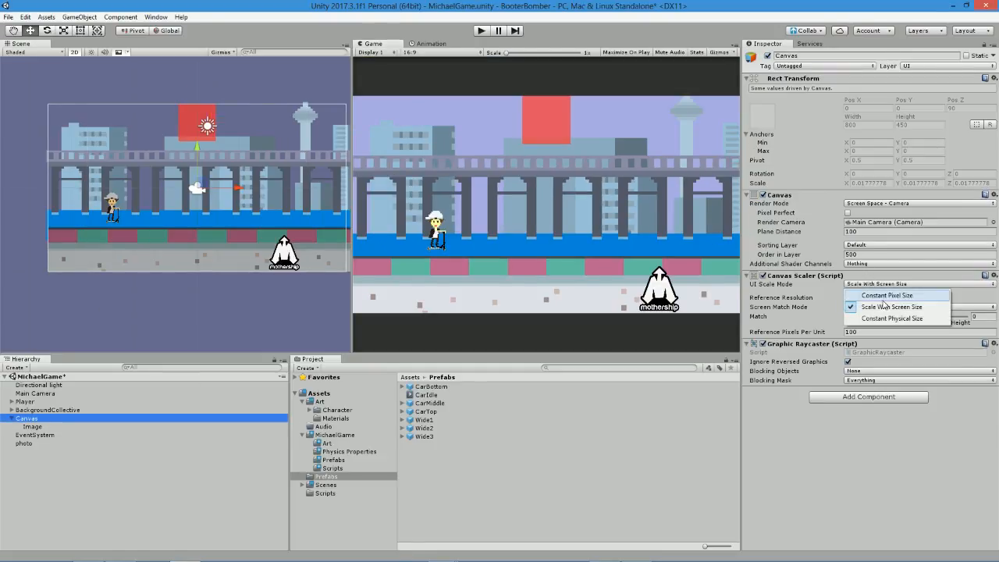
{"action": "left_click", "coordinate": [881, 306]}
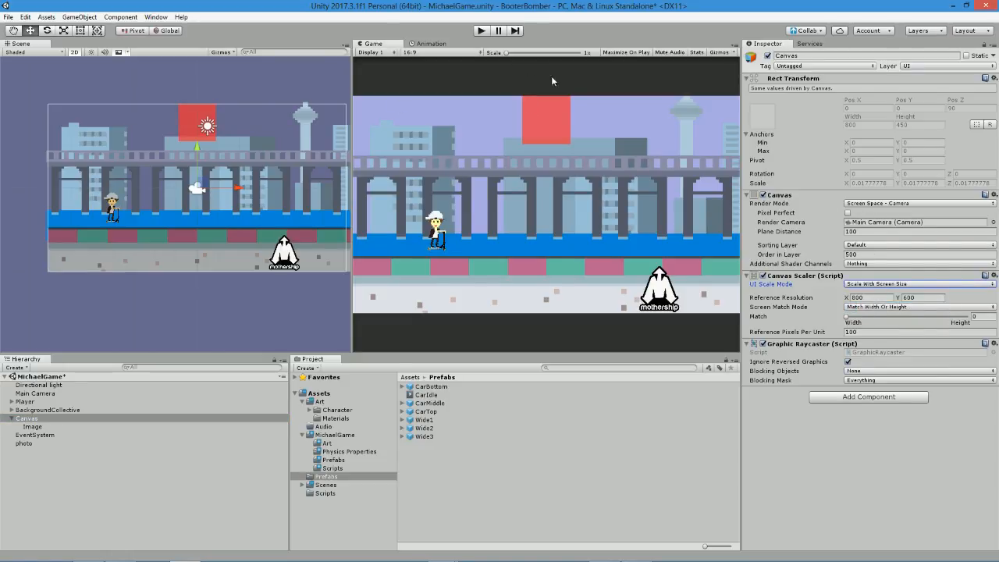
Check the scaled image in the Game view at Standalone (1024x768), 4:3, Free Aspect and 3:2, and return the view to 16:9.
{"action": "left_click", "coordinate": [415, 52]}
{"action": "left_click", "coordinate": [427, 92]}
{"action": "left_click", "coordinate": [427, 57]}
{"action": "left_click", "coordinate": [438, 117]}
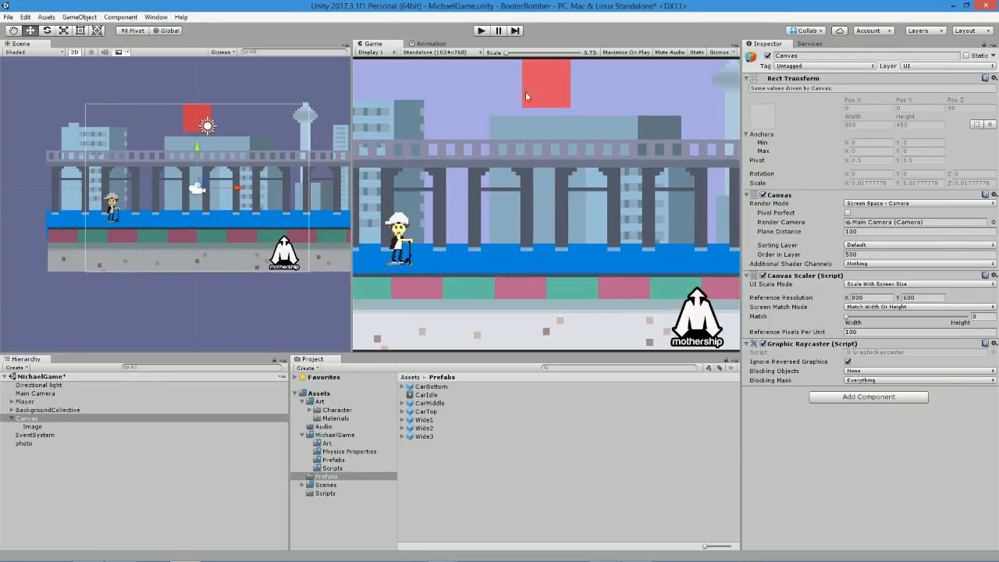
{"action": "left_click", "coordinate": [427, 52]}
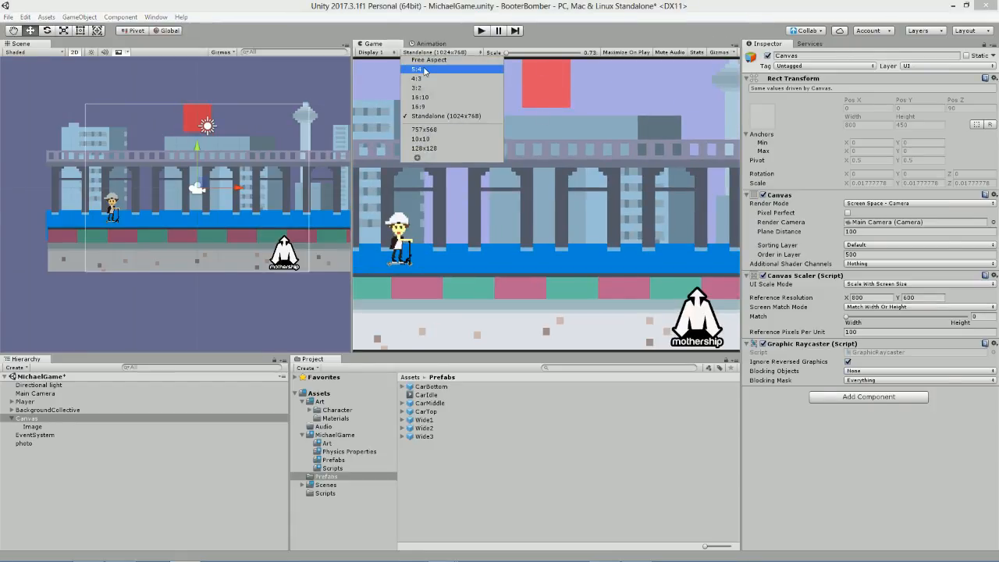
{"action": "left_click", "coordinate": [426, 78]}
{"action": "left_click", "coordinate": [426, 55]}
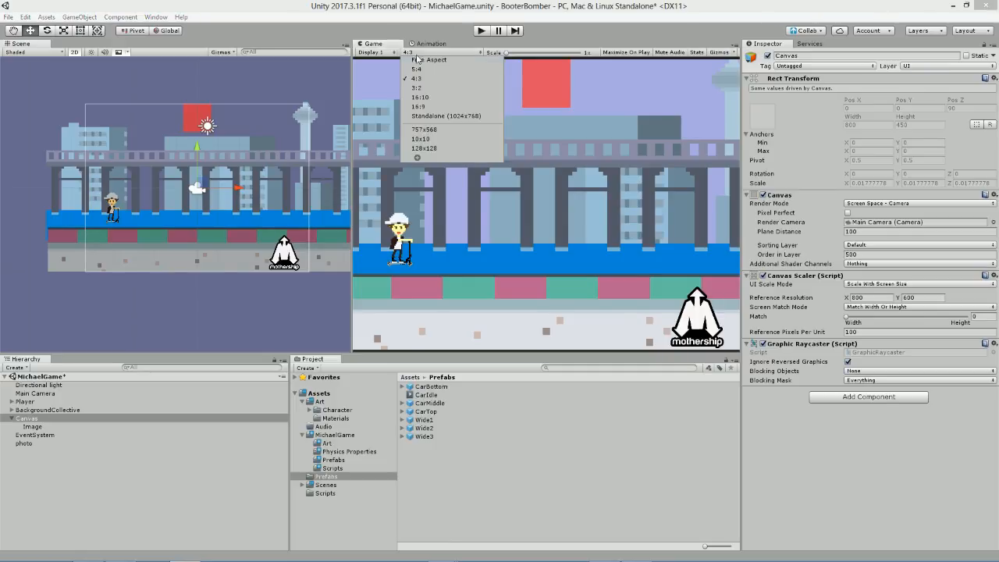
{"action": "left_click", "coordinate": [427, 63]}
{"action": "left_click", "coordinate": [425, 55]}
{"action": "left_click", "coordinate": [435, 89]}
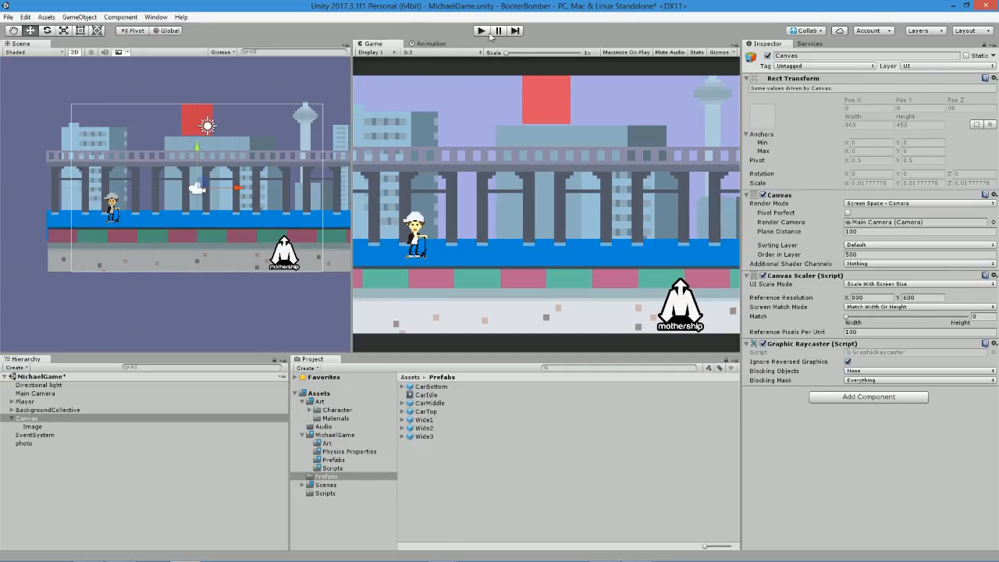
{"action": "left_click", "coordinate": [426, 52]}
{"action": "left_click", "coordinate": [414, 109]}
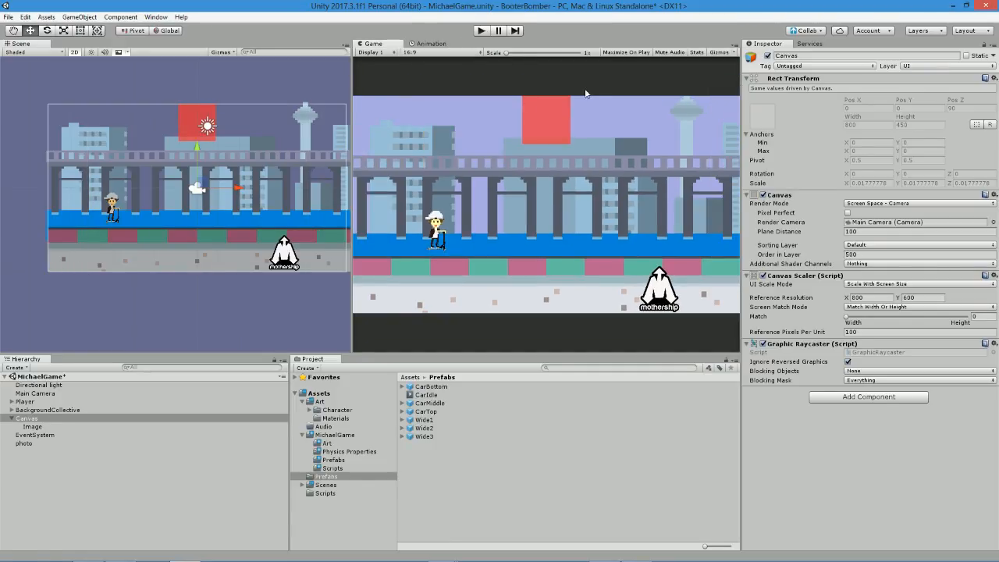
Set the width of the red image under the Canvas to 400.
{"action": "left_click", "coordinate": [32, 426]}
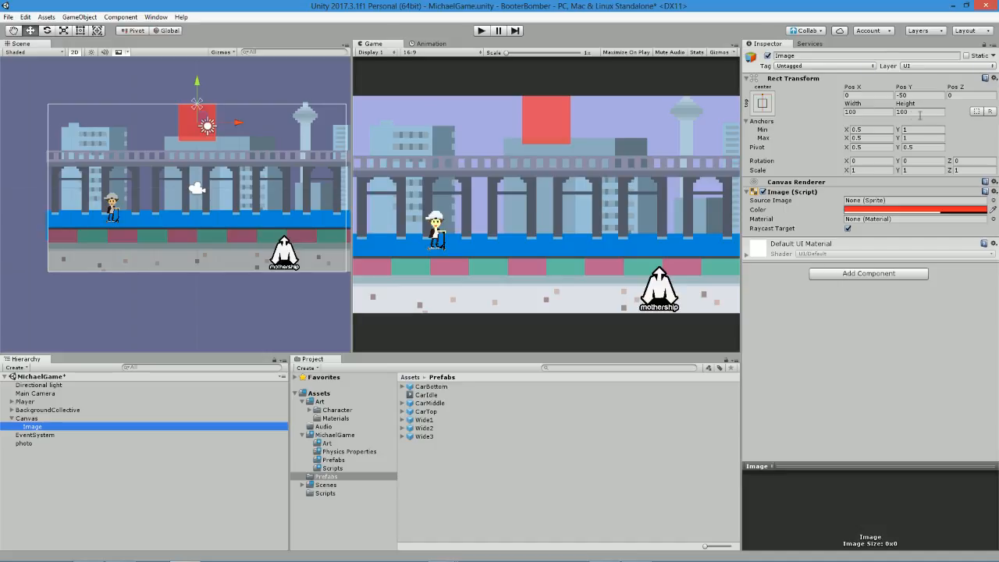
{"action": "left_click", "coordinate": [879, 113]}
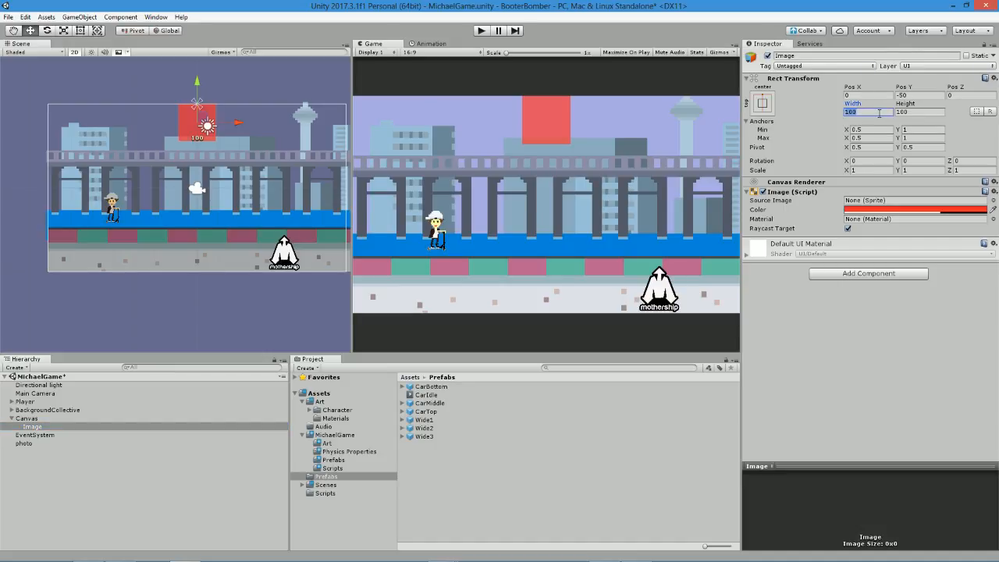
{"action": "type", "text": "200"}
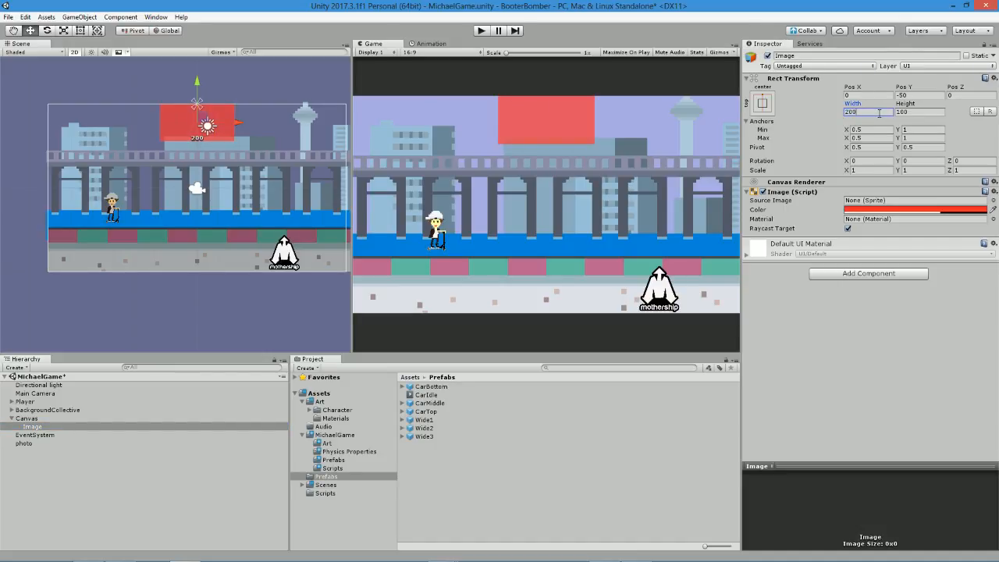
{"action": "key", "text": "BackSpace"}
{"action": "key", "text": "BackSpace"}
{"action": "key", "text": "BackSpace"}
{"action": "type", "text": "400"}
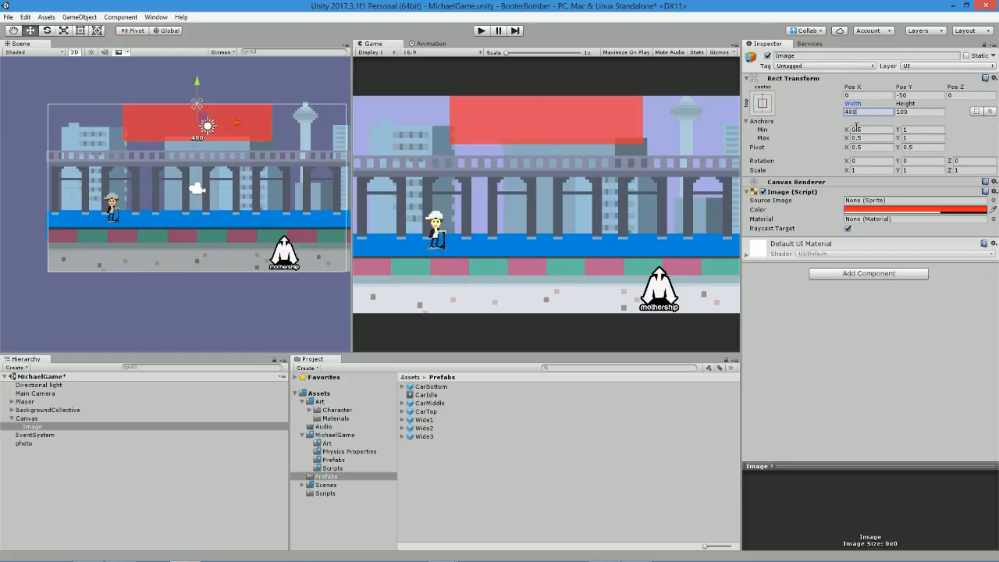
Add a UI Text object as a child of the red image and colour it white.
{"action": "right_click", "coordinate": [36, 426]}
{"action": "mouse_move", "coordinate": [66, 409]}
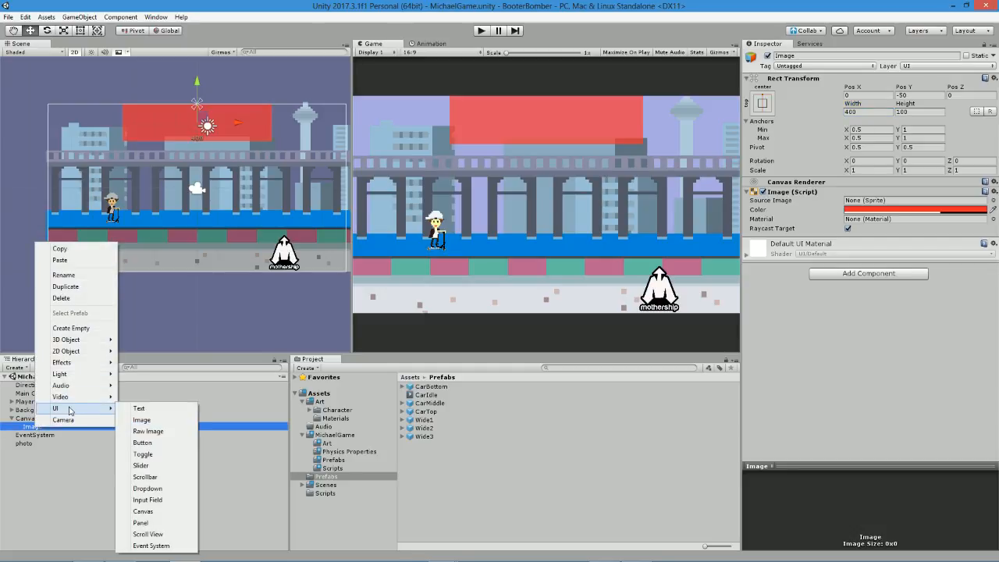
{"action": "left_click", "coordinate": [136, 409]}
{"action": "left_click", "coordinate": [832, 212]}
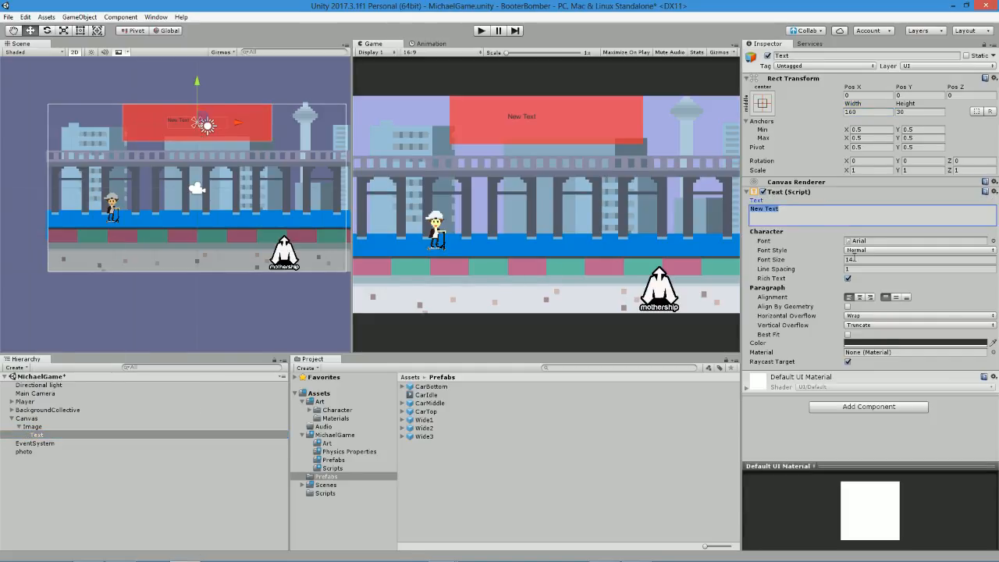
{"action": "left_click", "coordinate": [863, 345]}
{"action": "left_click_drag", "start_coordinate": [39, 71], "coordinate": [1, 11]}
{"action": "left_click", "coordinate": [2, 10]}
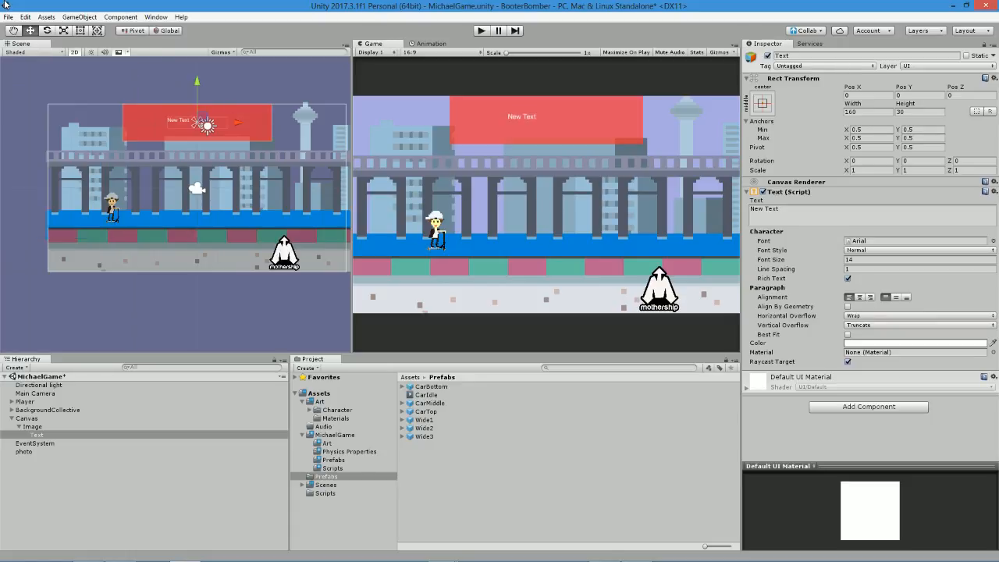
Replace the text's content with "GAME OVER" and centre it horizontally.
{"action": "left_click", "coordinate": [785, 207]}
{"action": "left_click", "coordinate": [784, 207]}
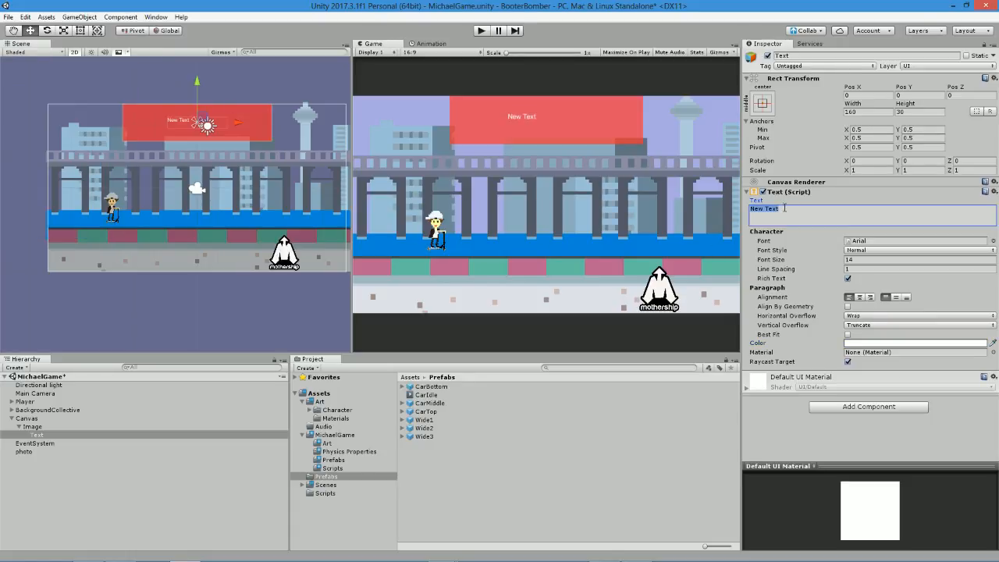
{"action": "type", "text": "GAME OVER"}
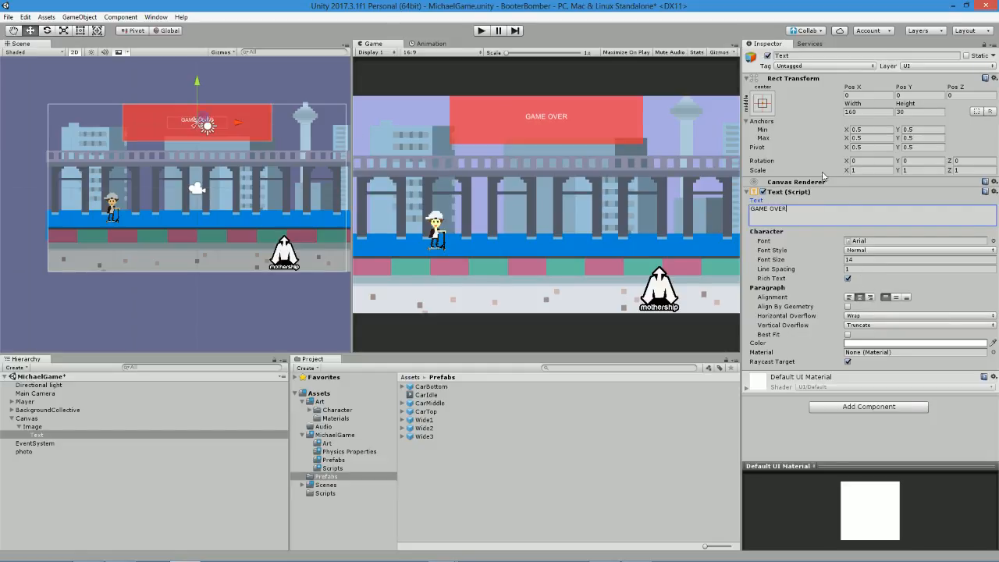
Try the top, middle and bottom centre anchor presets on the text and keep it anchored to the middle centre.
{"action": "left_click", "coordinate": [756, 104]}
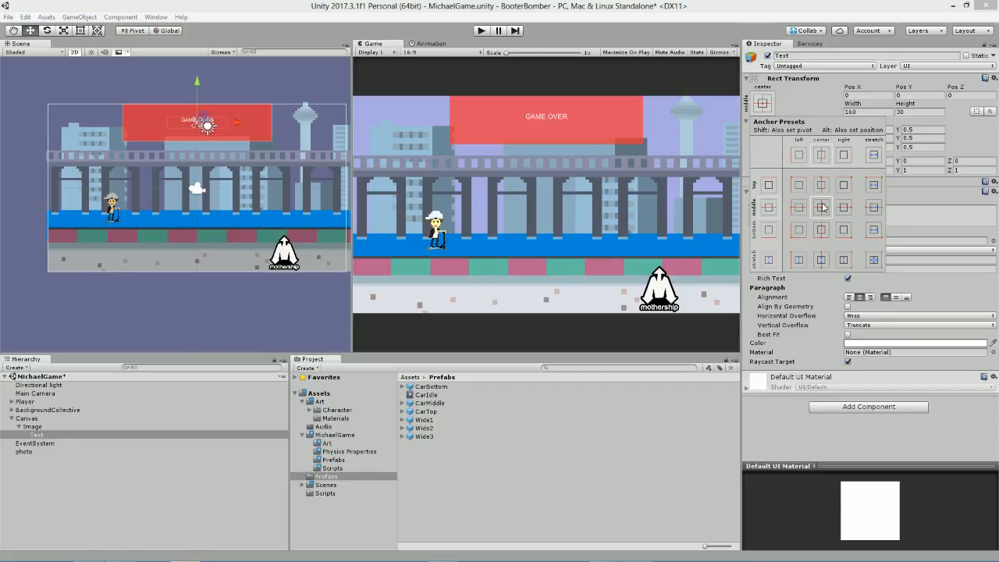
{"action": "left_click", "coordinate": [404, 154]}
{"action": "scroll", "coordinate": [256, 87], "scroll_direction": "up", "scroll_amount": 12}
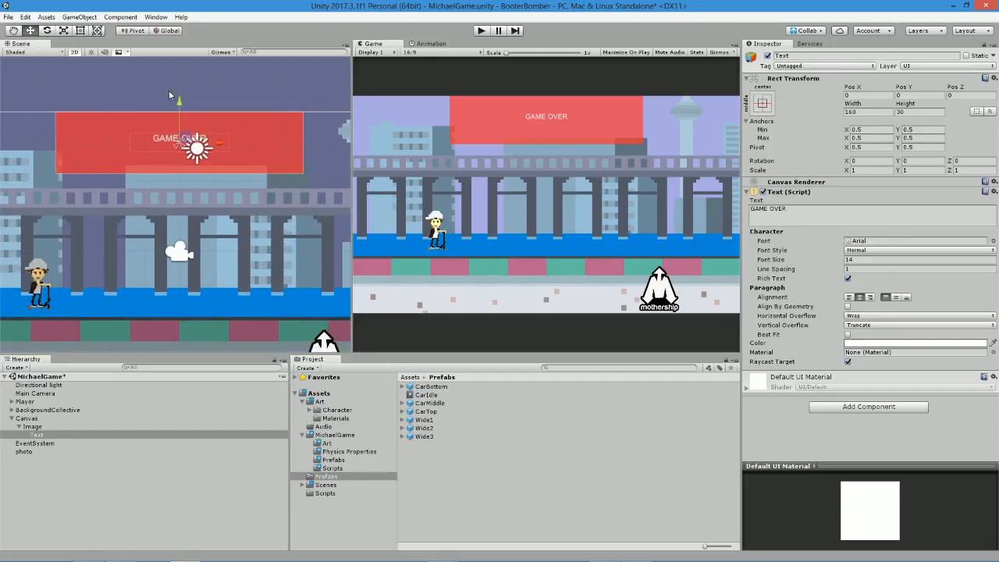
{"action": "left_click", "coordinate": [761, 103]}
{"action": "key", "text": "alt"}
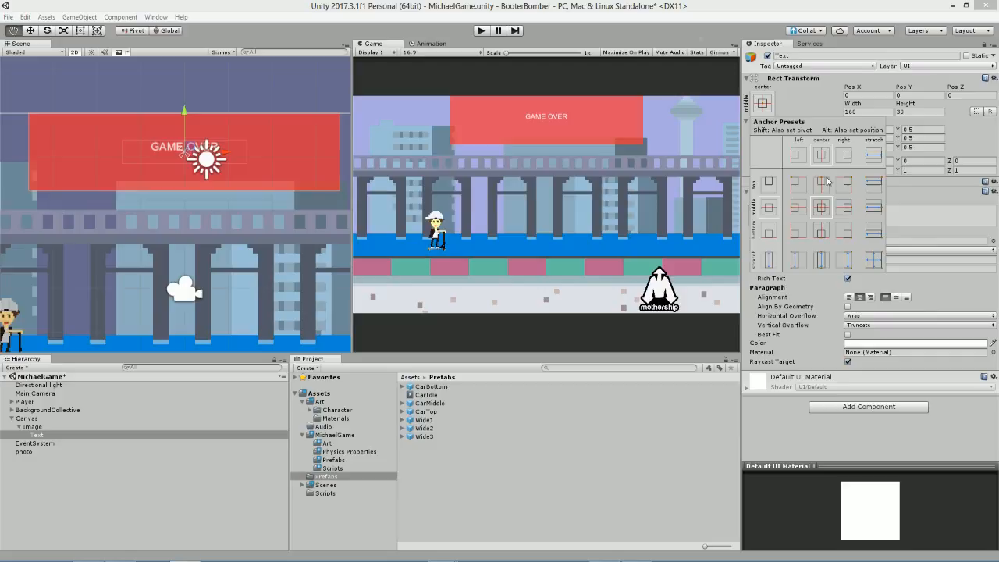
{"action": "left_click", "coordinate": [823, 182], "text": "alt"}
{"action": "left_click", "coordinate": [824, 203], "text": "alt"}
{"action": "left_click", "coordinate": [820, 237], "text": "alt"}
{"action": "left_click", "coordinate": [822, 206], "text": "alt"}
{"action": "left_click", "coordinate": [823, 181], "text": "alt"}
{"action": "left_click", "coordinate": [824, 204], "text": "alt"}
{"action": "key", "text": "alt"}
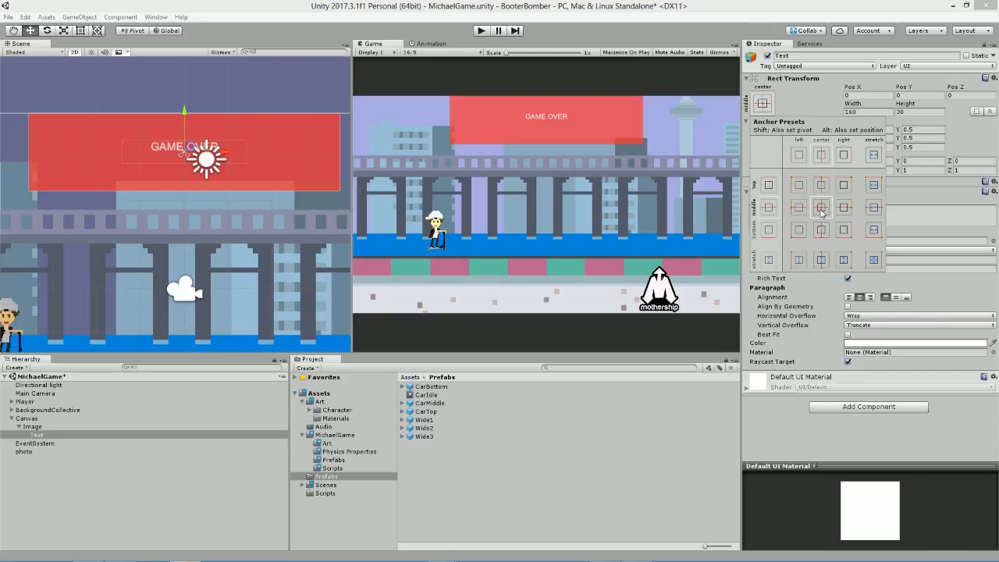
{"action": "left_click", "coordinate": [769, 113]}
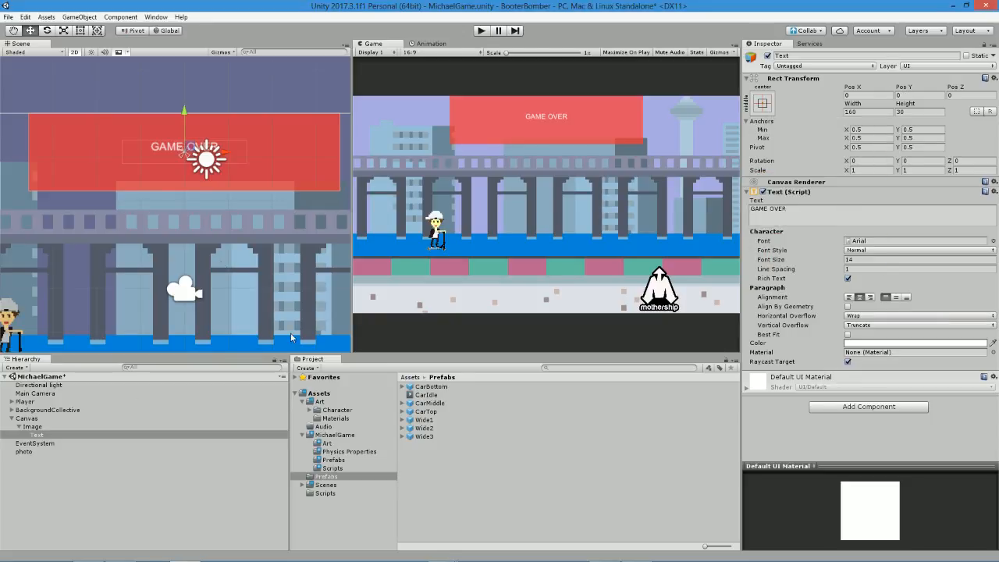
Rename the red image object to GAMEOVER.
{"action": "left_click", "coordinate": [31, 427]}
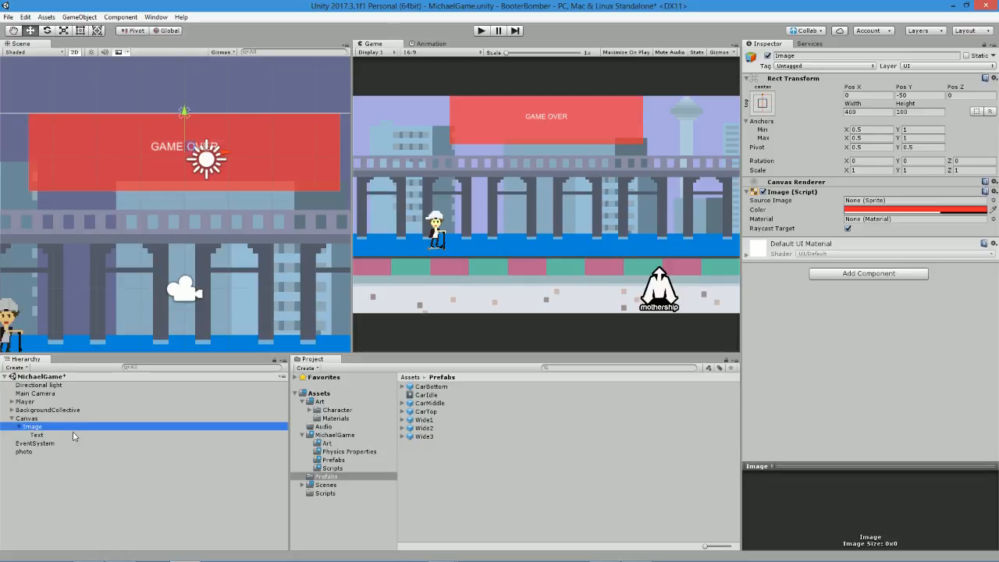
{"action": "left_click", "coordinate": [30, 427]}
{"action": "type", "text": "GAMEOVER"}
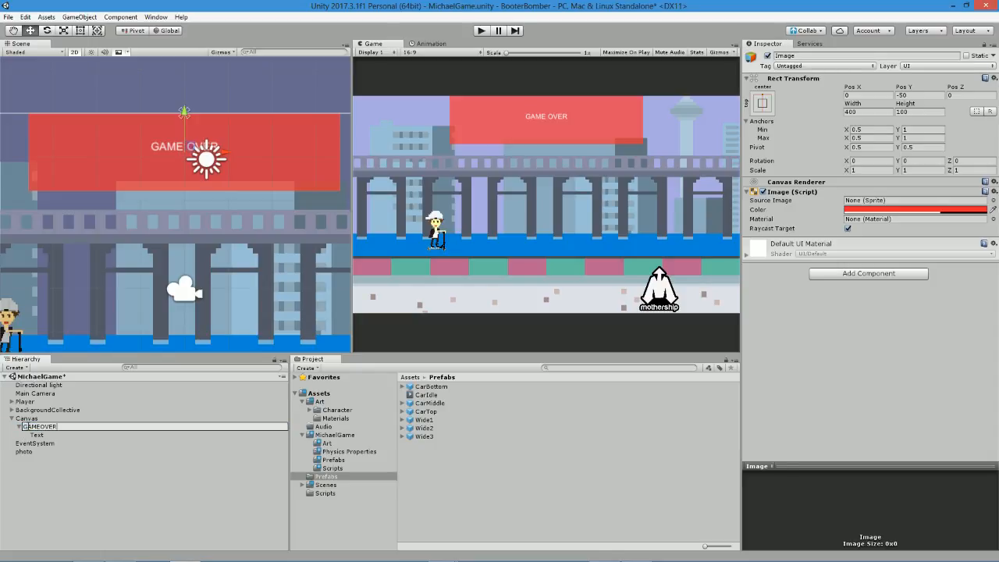
{"action": "key", "text": "Return"}
Rename the image's child text object to GameOverText.
{"action": "left_click", "coordinate": [39, 435]}
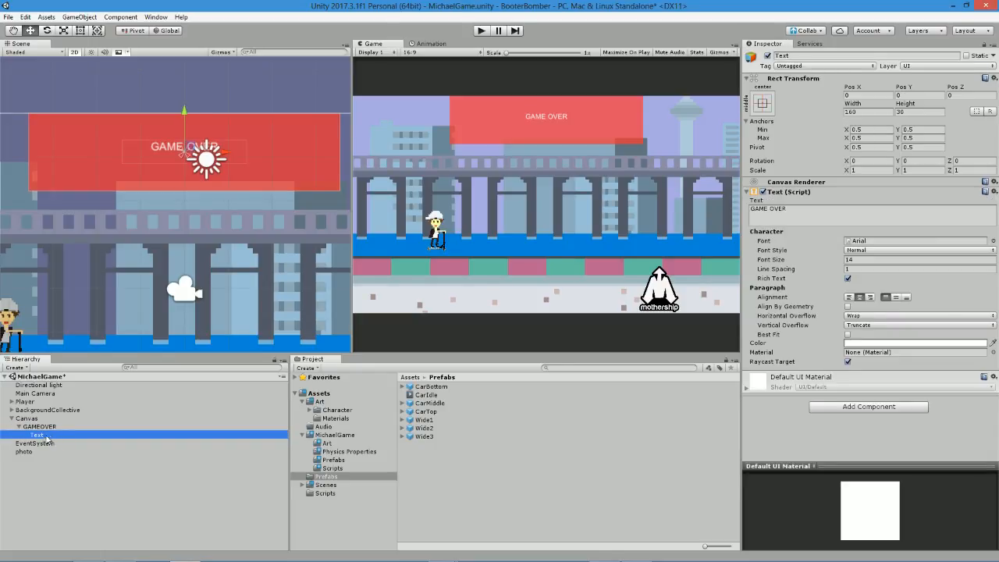
{"action": "left_click", "coordinate": [49, 435]}
{"action": "type", "text": "GameOve"}
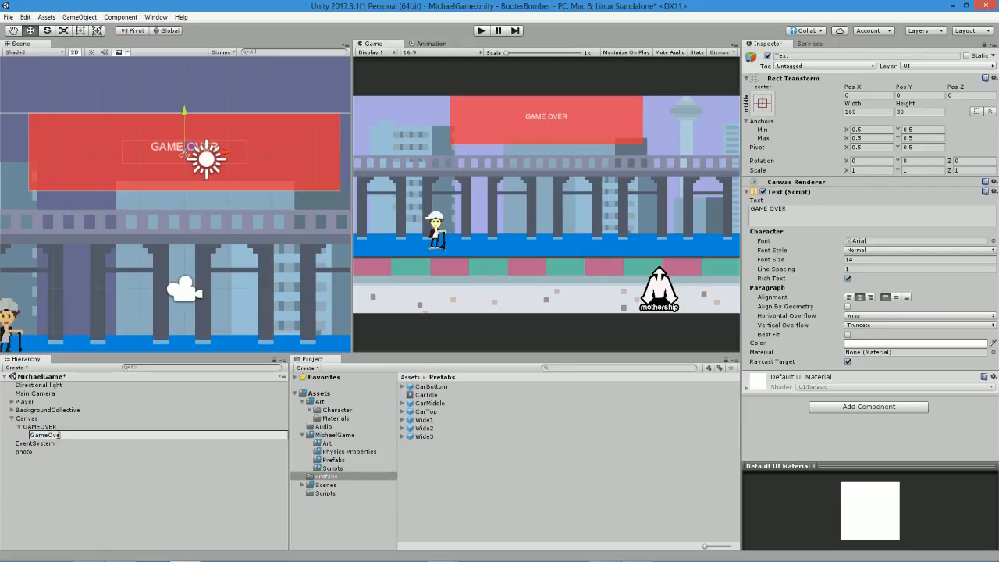
{"action": "type", "text": "rText"}
{"action": "key", "text": "Return"}
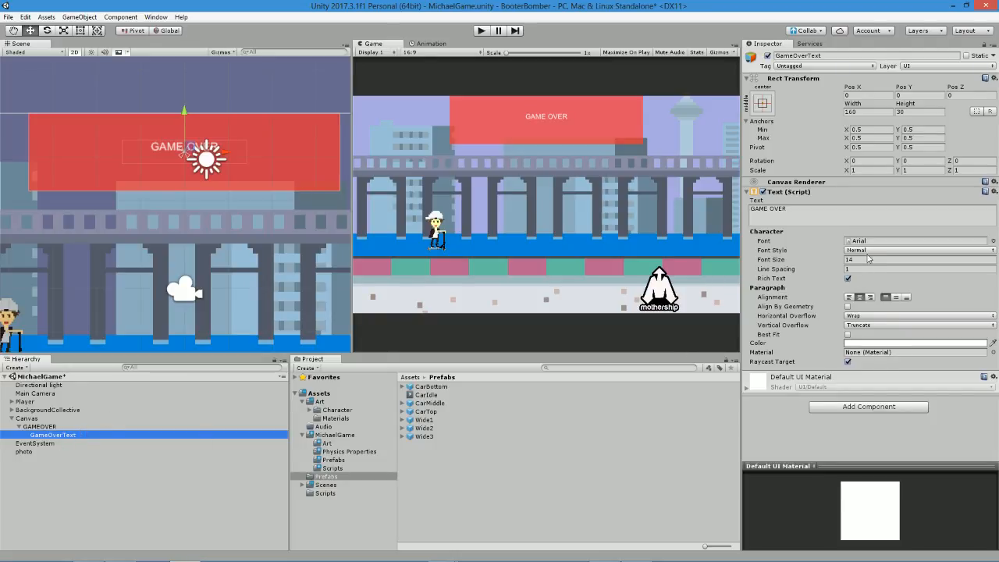
Set the GameOverText font size to 26 and run the game briefly to check the banner.
{"action": "left_click", "coordinate": [844, 260]}
{"action": "type", "text": "26"}
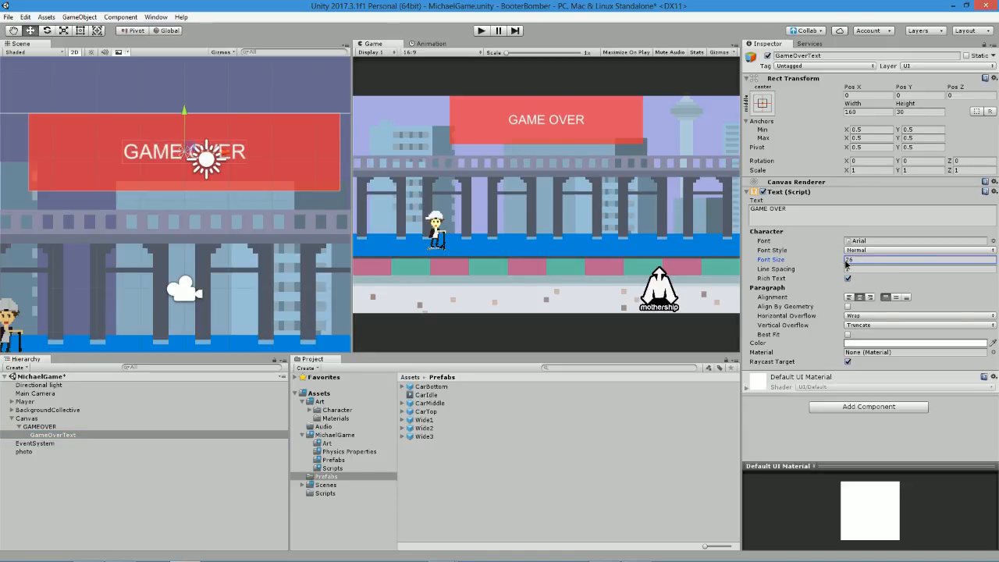
{"action": "key", "text": "Return"}
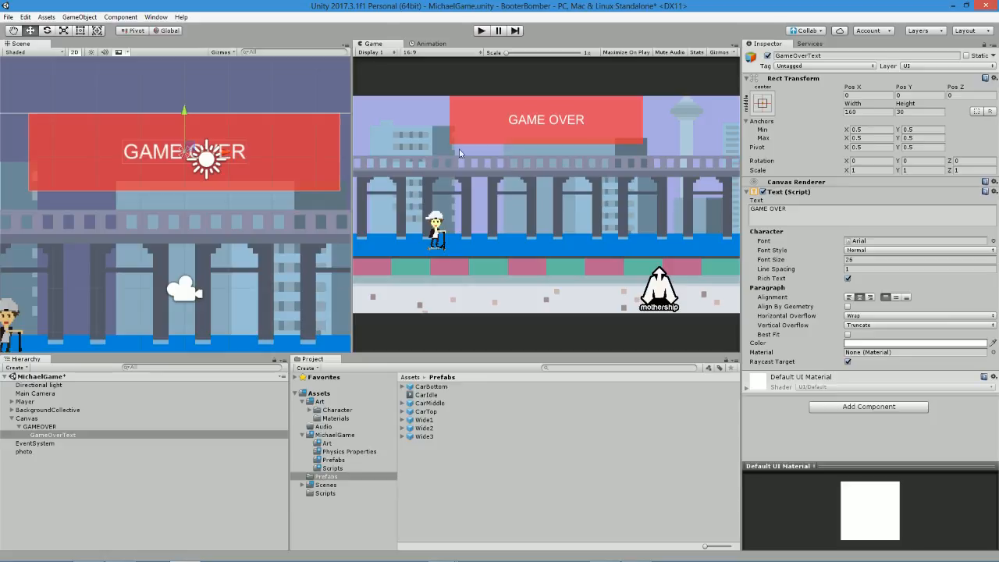
{"action": "left_click", "coordinate": [482, 31]}
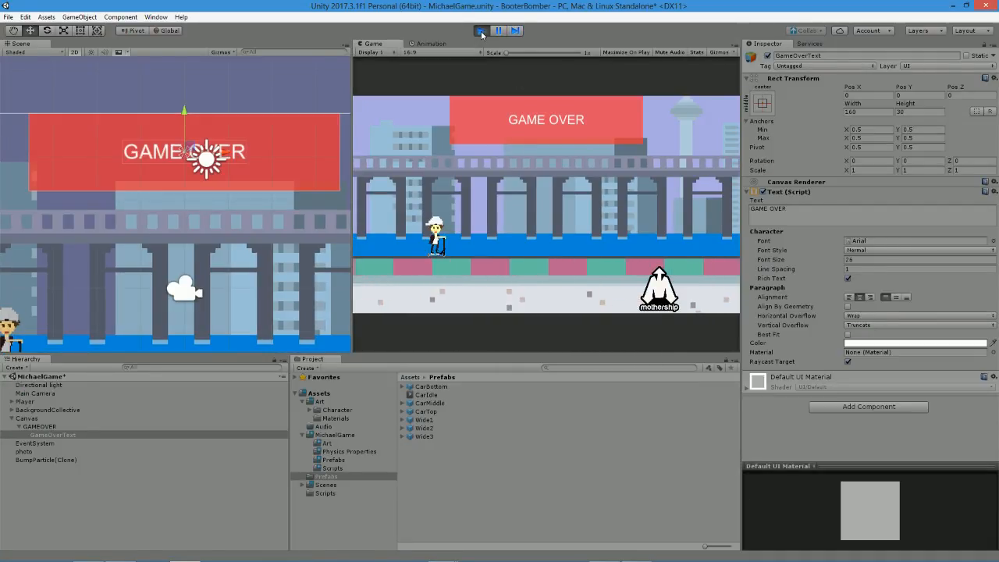
{"action": "left_click", "coordinate": [482, 31]}
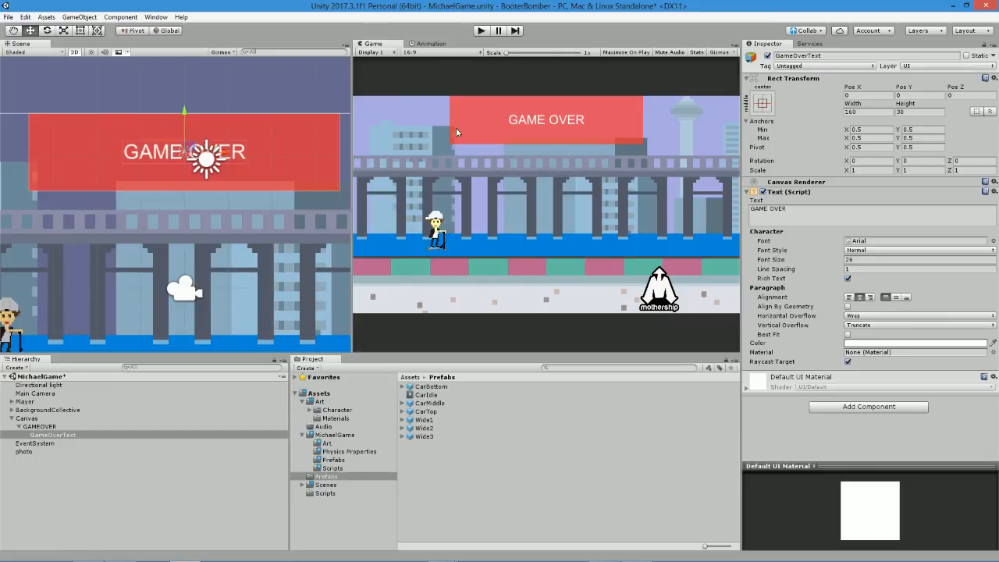
Add another UI Image to the Canvas and nest it under GAMEOVER, below GameOverText.
{"action": "left_click", "coordinate": [58, 426]}
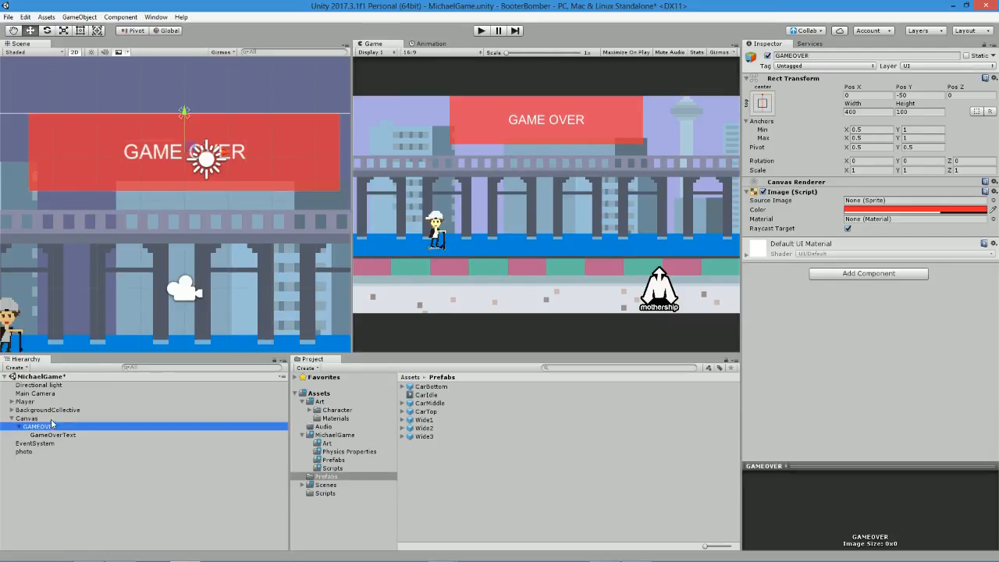
{"action": "left_click", "coordinate": [61, 417]}
{"action": "right_click", "coordinate": [60, 418]}
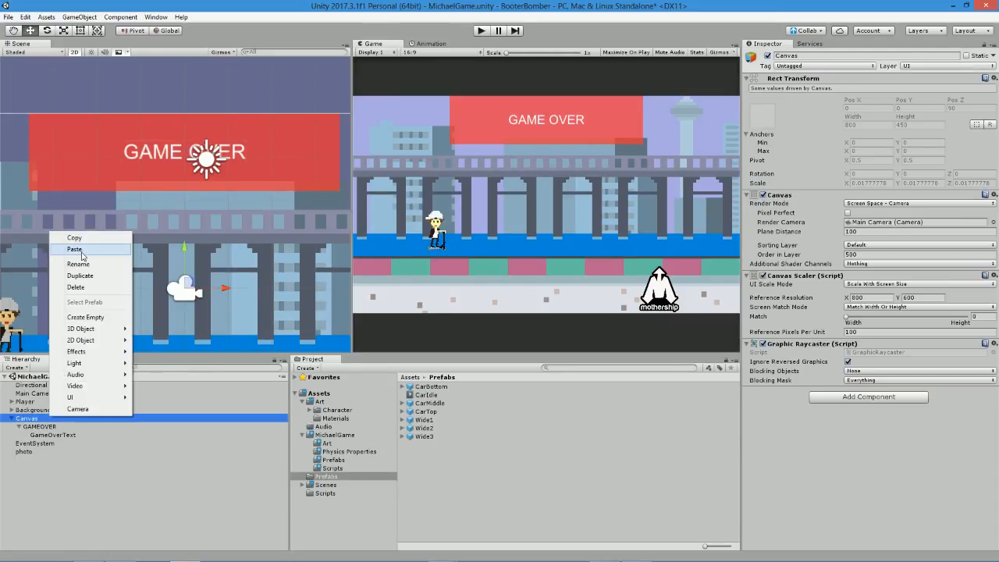
{"action": "mouse_move", "coordinate": [95, 331]}
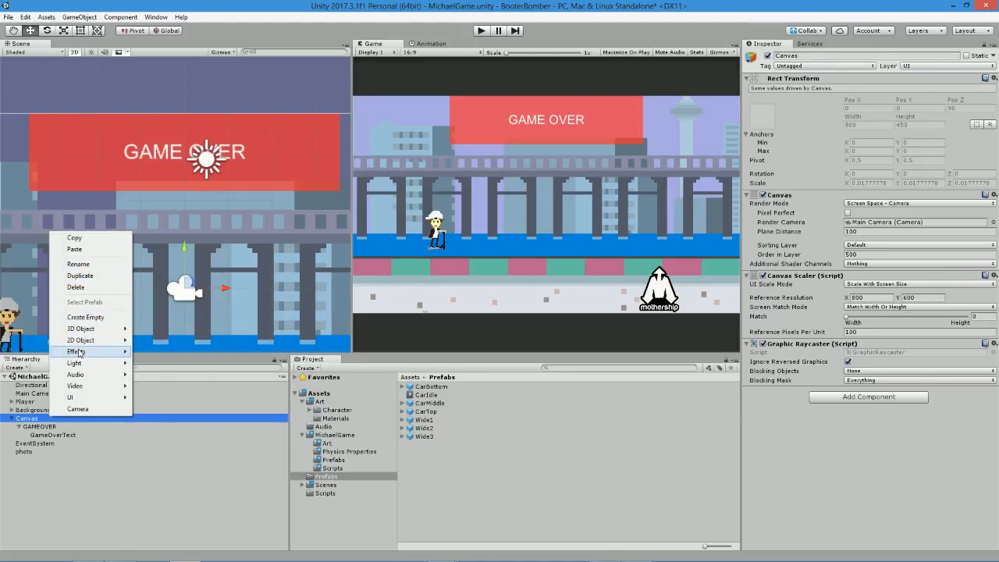
{"action": "mouse_move", "coordinate": [95, 403]}
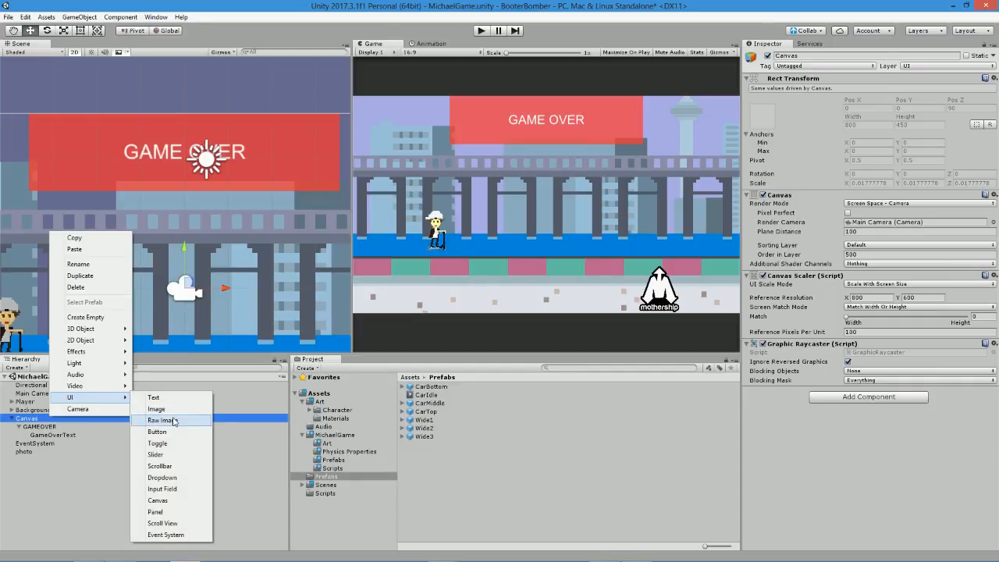
{"action": "left_click", "coordinate": [160, 412]}
{"action": "left_click_drag", "start_coordinate": [33, 444], "coordinate": [43, 427]}
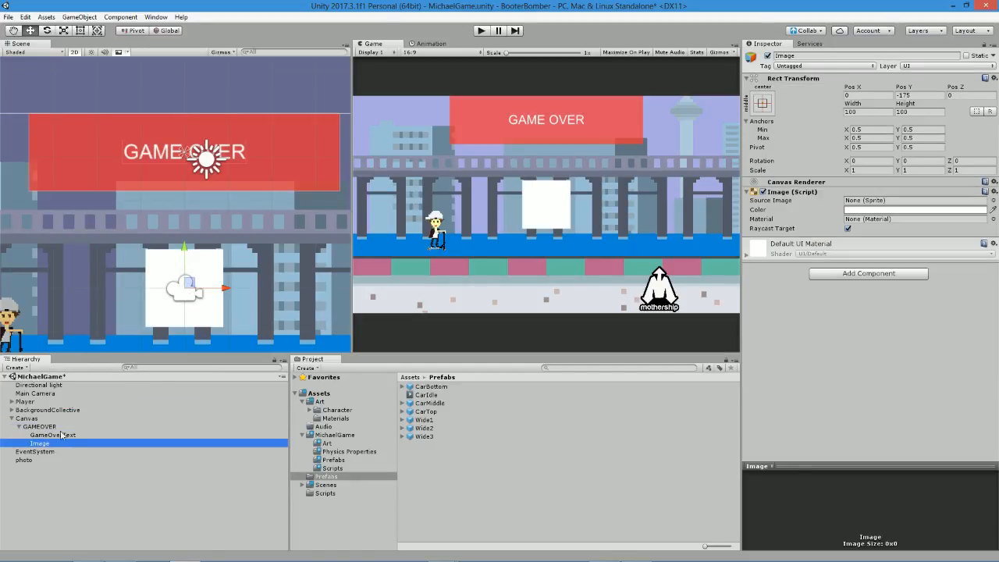
Lower the new white image's alpha to 47 and set its size to 5000 wide by 500 high.
{"action": "left_click", "coordinate": [852, 209]}
{"action": "left_click_drag", "start_coordinate": [102, 187], "coordinate": [37, 190]}
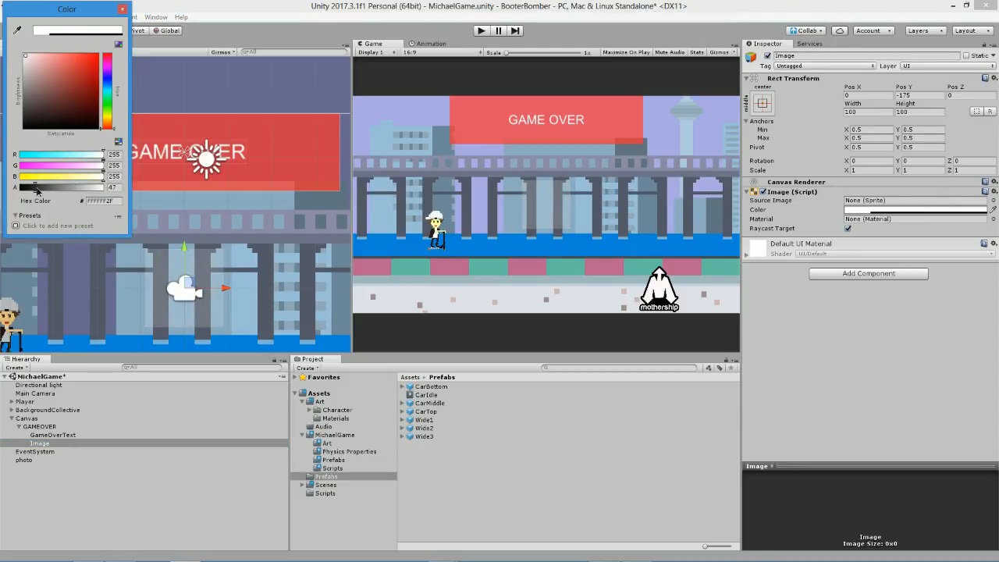
{"action": "left_click", "coordinate": [872, 112]}
{"action": "type", "text": "500"}
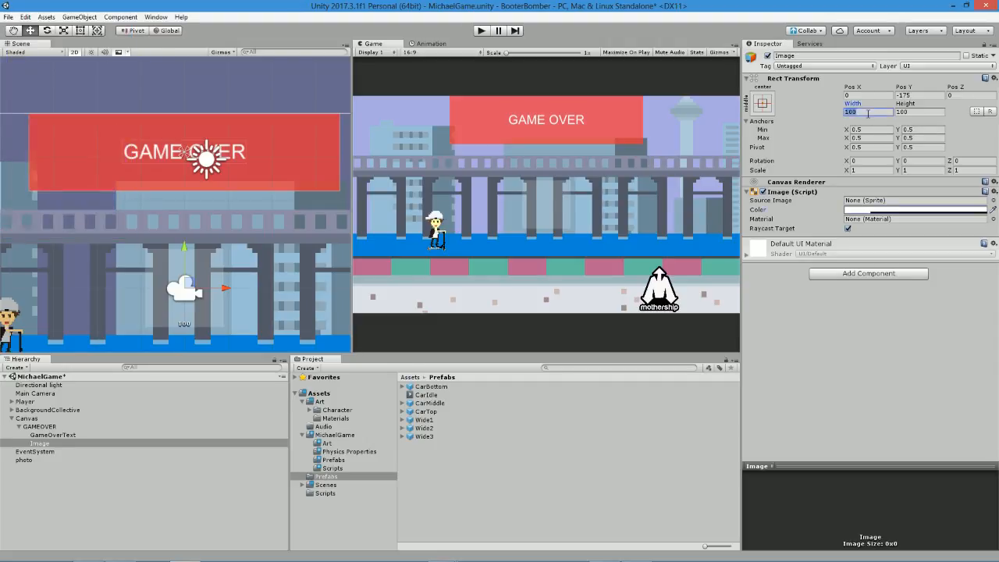
{"action": "type", "text": "0"}
{"action": "left_click", "coordinate": [915, 111]}
{"action": "type", "text": "500"}
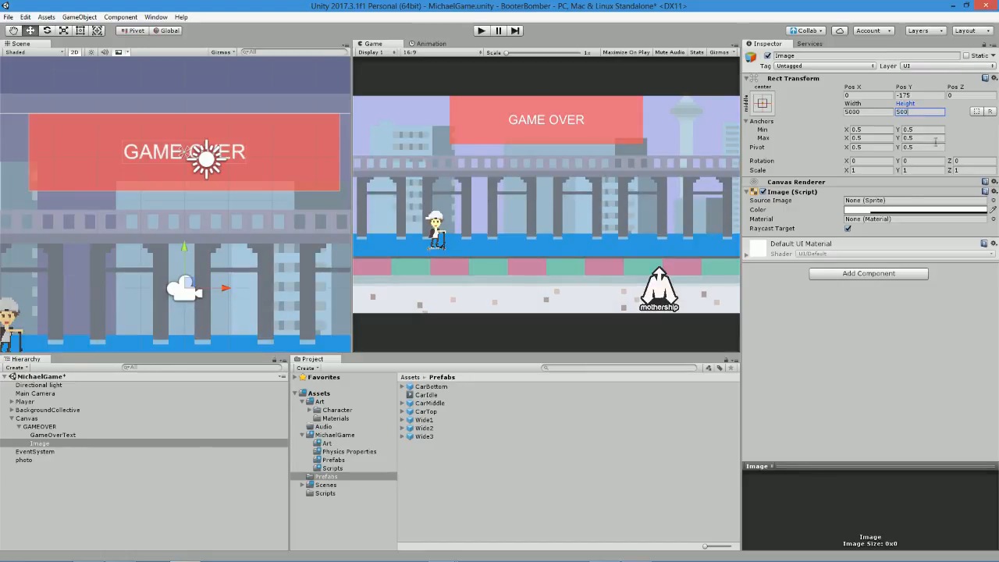
Lower the white overlay image's alpha to 44 and move the Image out of GAMEOVER, directly under the Canvas and above GAMEOVER.
{"action": "left_click", "coordinate": [894, 210]}
{"action": "left_click_drag", "start_coordinate": [45, 187], "coordinate": [35, 189]}
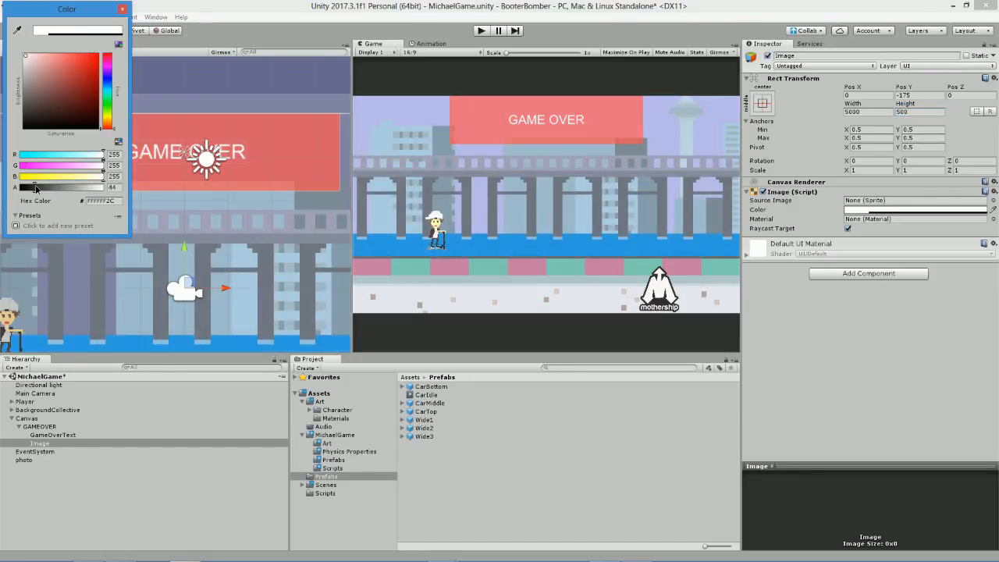
{"action": "left_click", "coordinate": [39, 444]}
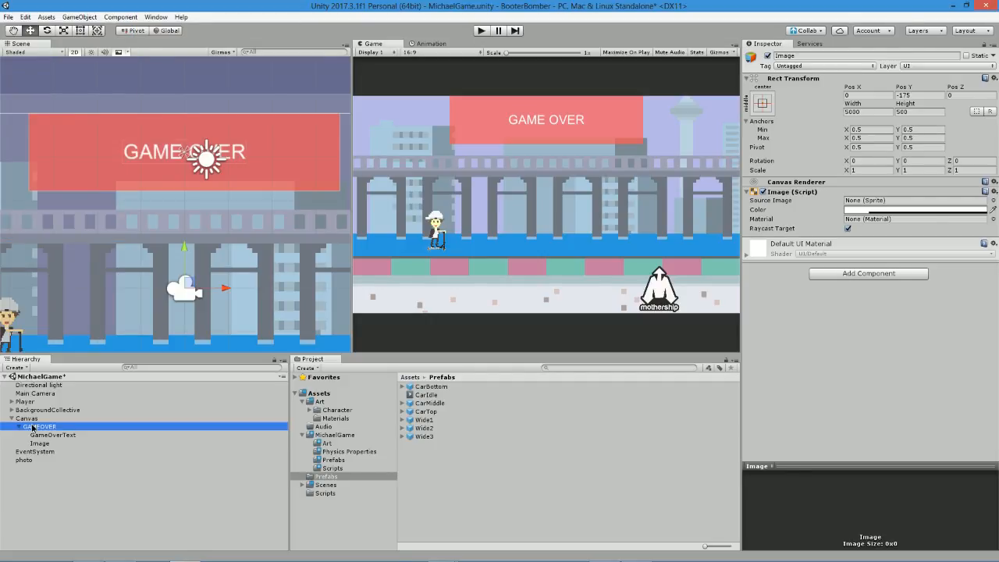
{"action": "left_click", "coordinate": [35, 427]}
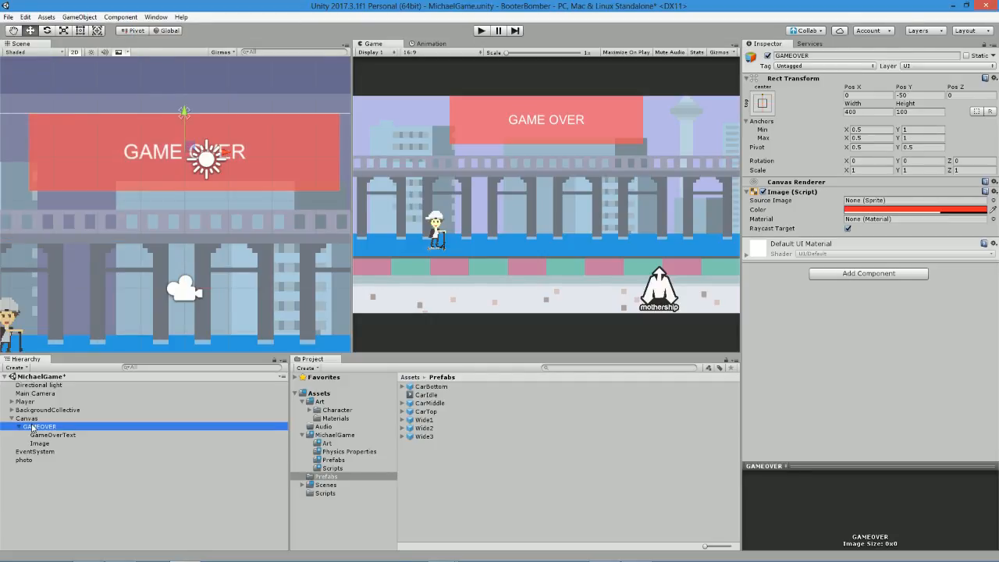
{"action": "left_click", "coordinate": [824, 185]}
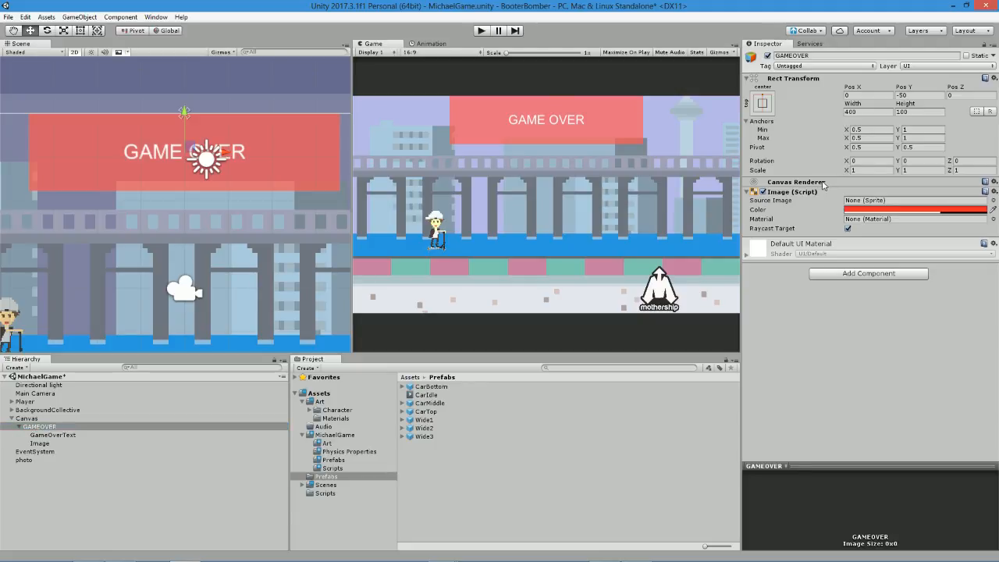
{"action": "left_click", "coordinate": [44, 444]}
{"action": "left_click_drag", "start_coordinate": [43, 444], "coordinate": [55, 427]}
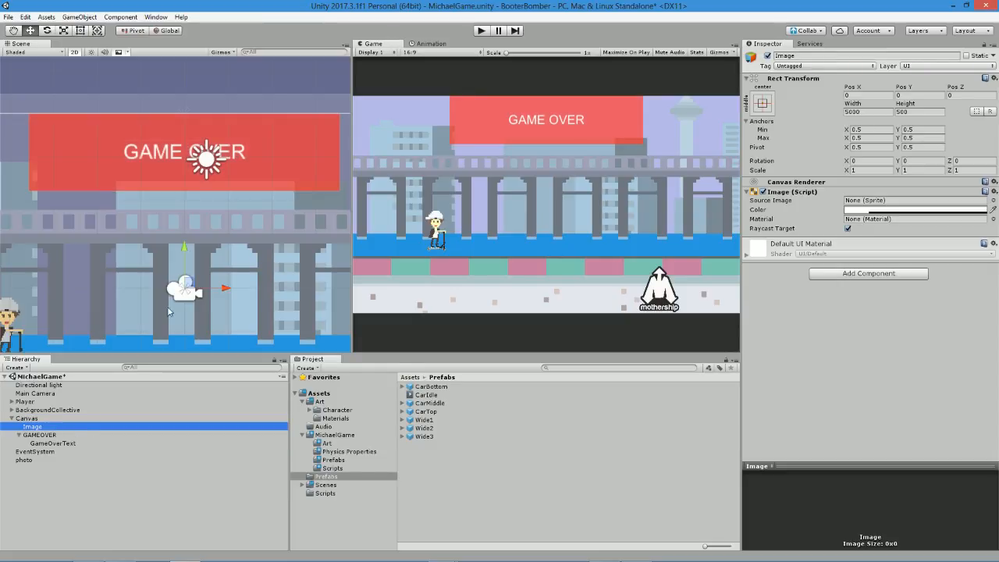
Collapse the GAMEOVER group in the scene hierarchy and save the scene.
{"action": "scroll", "coordinate": [328, 195], "scroll_direction": "down", "scroll_amount": 2}
{"action": "left_click_drag", "start_coordinate": [31, 427], "coordinate": [49, 451]}
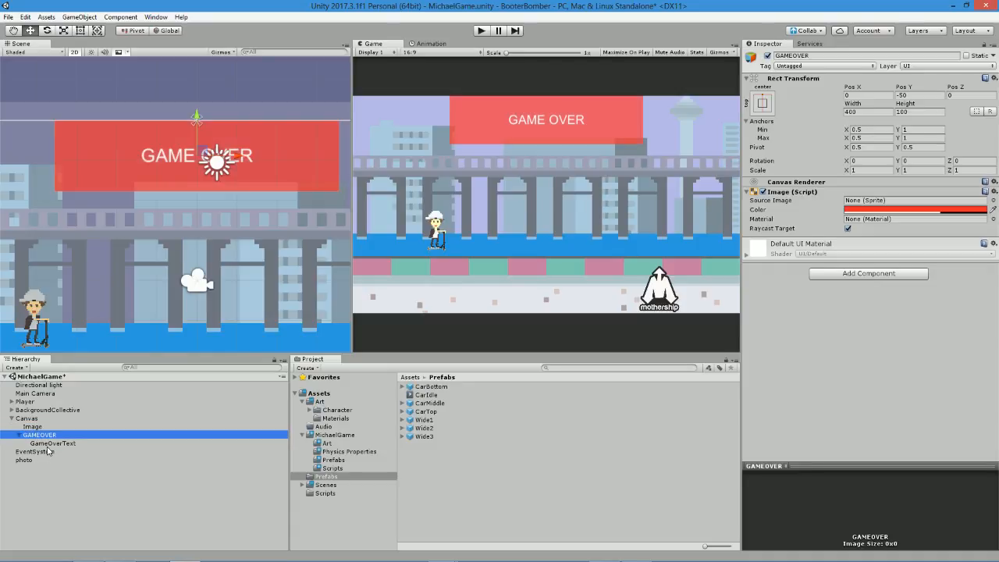
{"action": "left_click", "coordinate": [21, 430]}
{"action": "left_click", "coordinate": [23, 434]}
{"action": "left_click", "coordinate": [20, 435]}
{"action": "left_click_drag", "start_coordinate": [35, 435], "coordinate": [35, 441]}
{"action": "key", "text": "ctrl+s"}
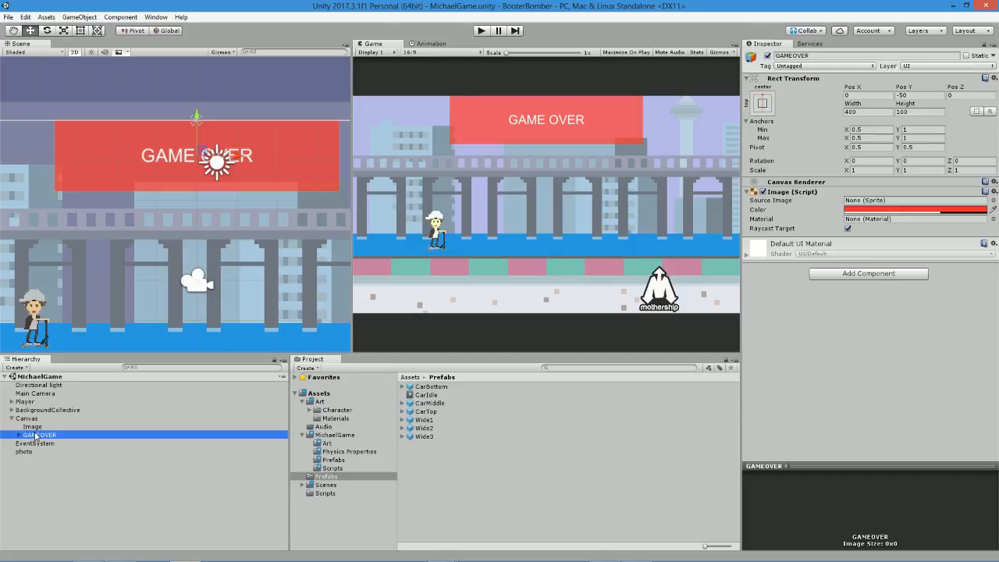
Try the overlay Image with alpha 73 and a gray colour, turning the object off and on to compare.
{"action": "left_click", "coordinate": [32, 427]}
{"action": "left_click", "coordinate": [898, 210]}
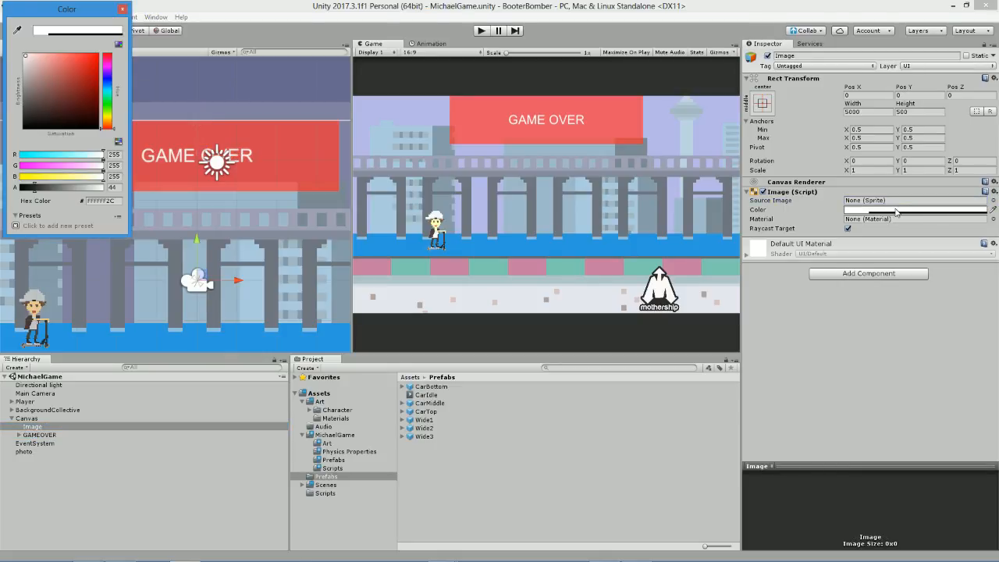
{"action": "left_click_drag", "start_coordinate": [34, 188], "coordinate": [44, 188]}
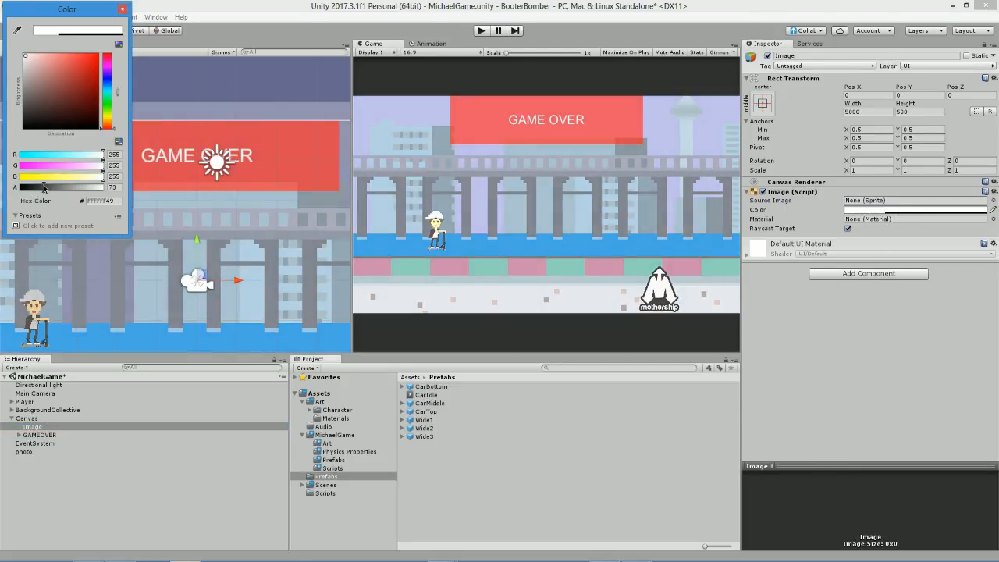
{"action": "left_click_drag", "start_coordinate": [39, 124], "coordinate": [28, 92]}
{"action": "left_click", "coordinate": [772, 57]}
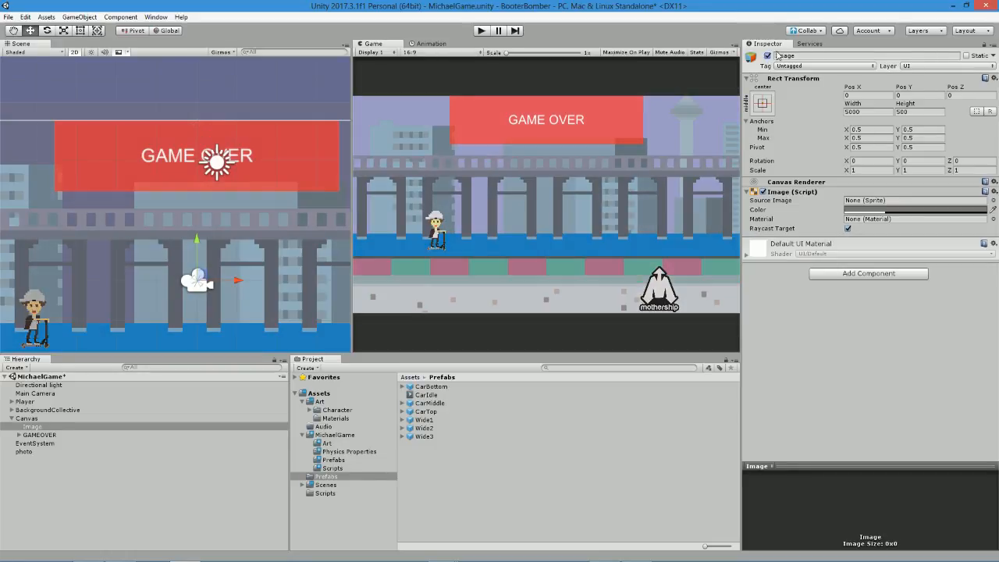
{"action": "left_click", "coordinate": [769, 56]}
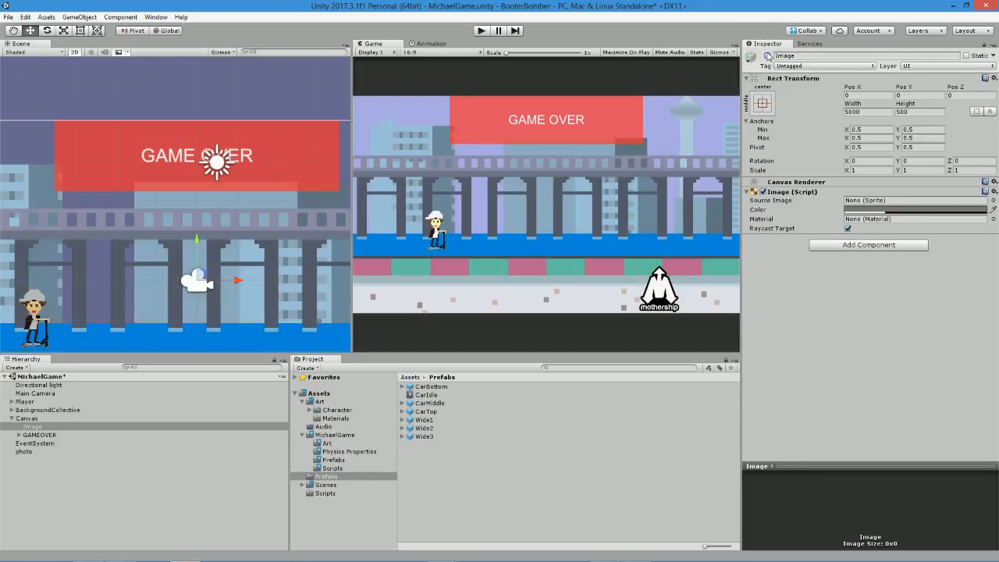
{"action": "left_click", "coordinate": [768, 56]}
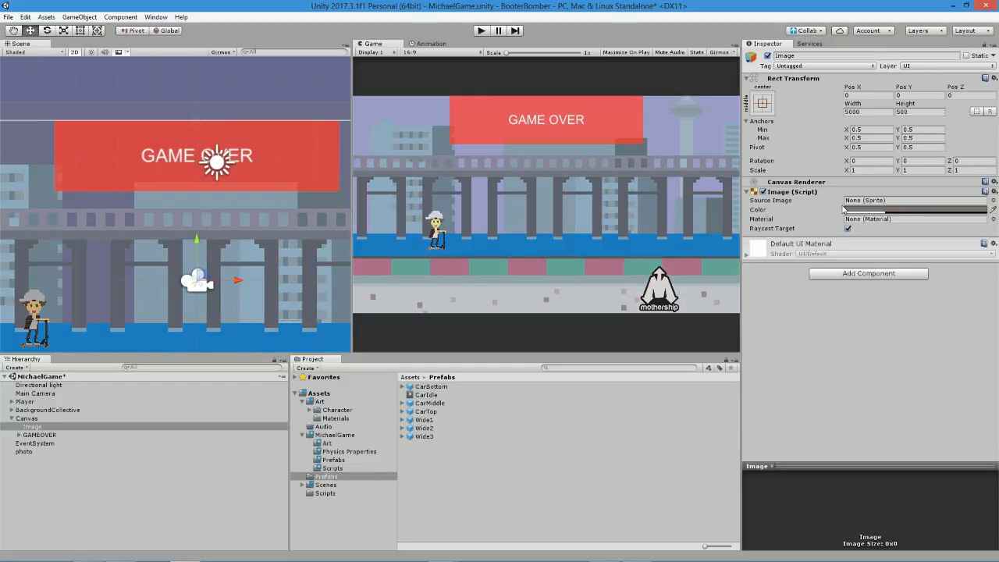
Change the overlay Image's colour to black with an alpha of 216.
{"action": "left_click", "coordinate": [851, 210]}
{"action": "left_click_drag", "start_coordinate": [45, 190], "coordinate": [31, 194]}
{"action": "left_click", "coordinate": [25, 109]}
{"action": "left_click_drag", "start_coordinate": [25, 109], "coordinate": [12, 139]}
{"action": "left_click_drag", "start_coordinate": [43, 189], "coordinate": [92, 184]}
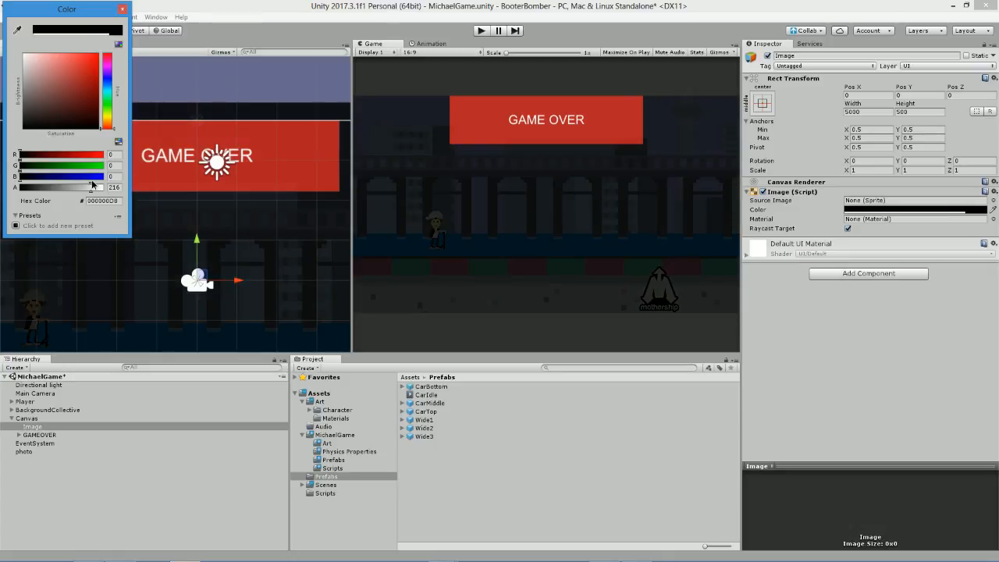
Add another UI Image as a child of the Canvas.
{"action": "double_click", "coordinate": [28, 420]}
{"action": "mouse_move", "coordinate": [36, 454]}
{"action": "left_mouse_down"}
{"action": "mouse_move", "coordinate": [40, 424]}
{"action": "mouse_move", "coordinate": [36, 456]}
{"action": "left_mouse_up"}
{"action": "right_click", "coordinate": [33, 419]}
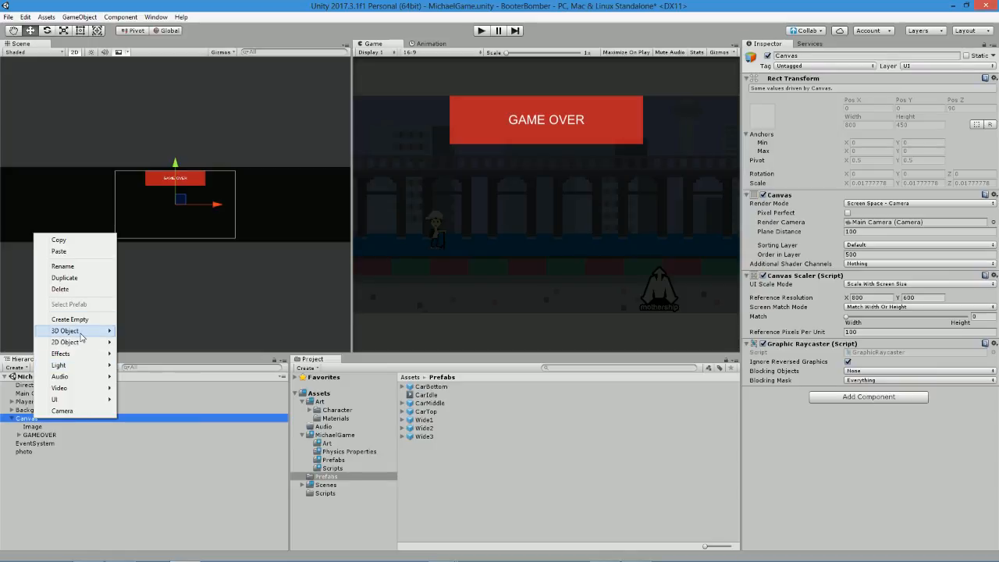
{"action": "mouse_move", "coordinate": [80, 337]}
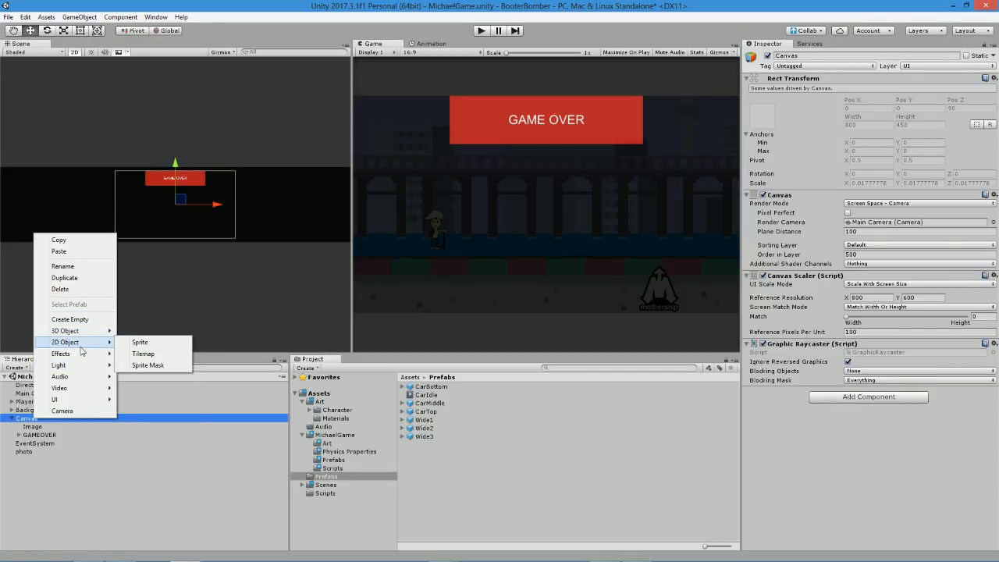
{"action": "mouse_move", "coordinate": [71, 405]}
{"action": "left_click", "coordinate": [139, 411]}
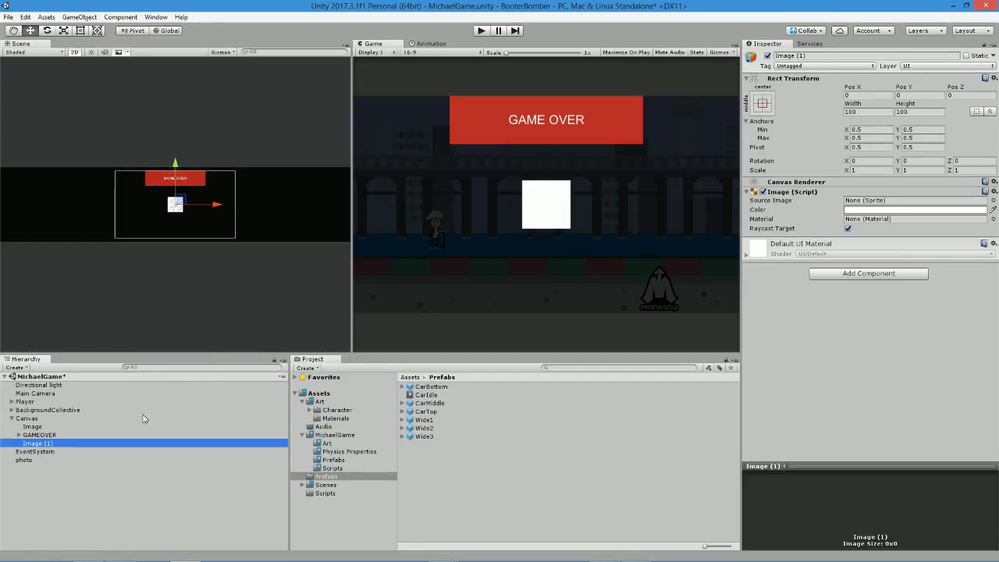
Assign the photo sprite as the new image's source and delete the old standalone photo object.
{"action": "left_click", "coordinate": [993, 201]}
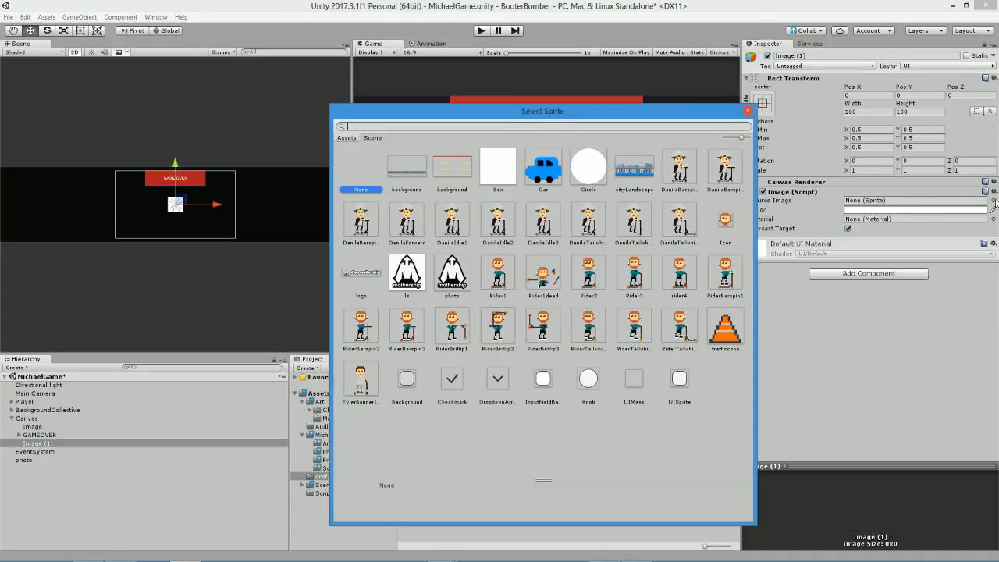
{"action": "double_click", "coordinate": [445, 289]}
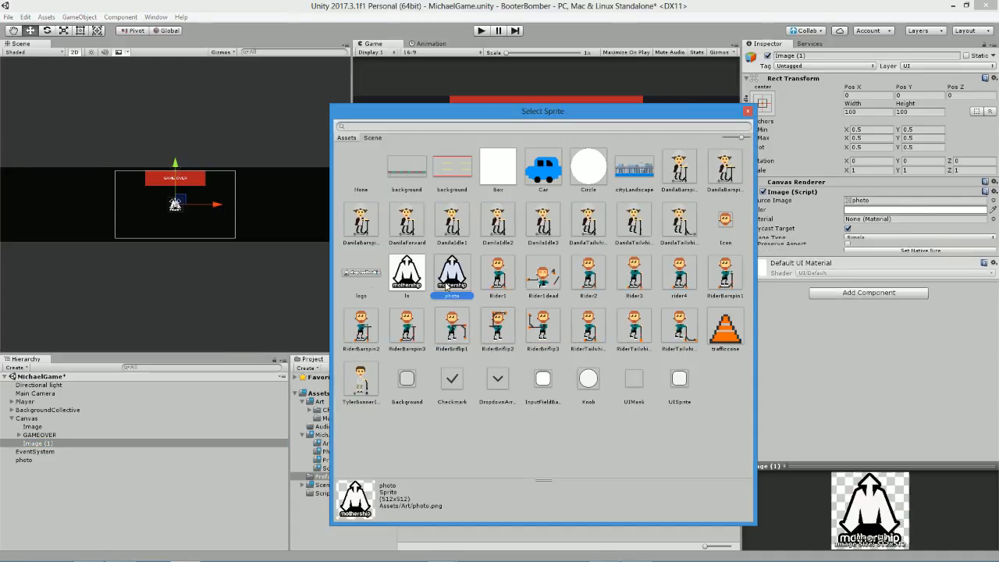
{"action": "left_click", "coordinate": [43, 460]}
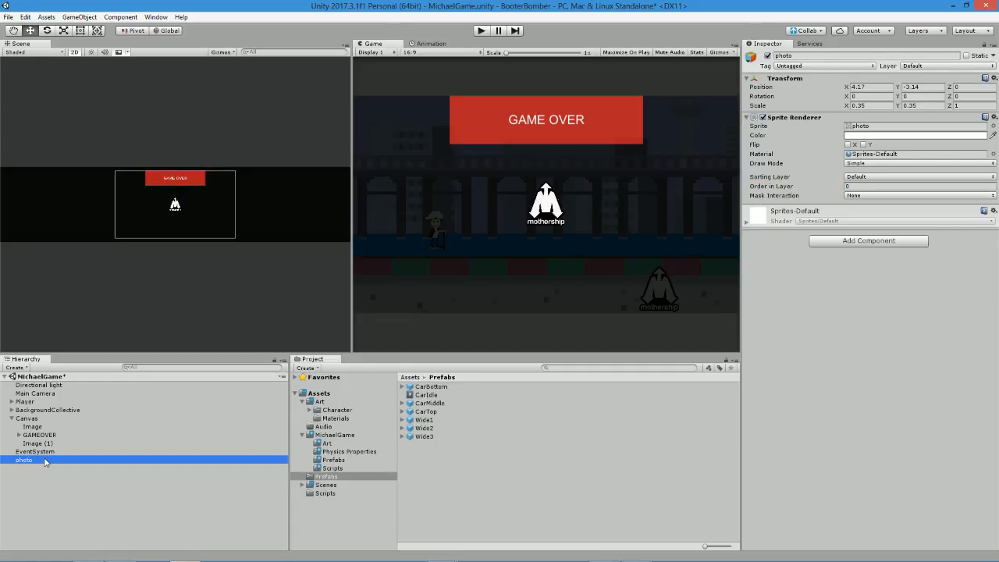
{"action": "key", "text": "Delete"}
Anchor and position the Image (1) logo in the bottom-right corner of the Canvas and save the scene.
{"action": "left_click", "coordinate": [47, 444]}
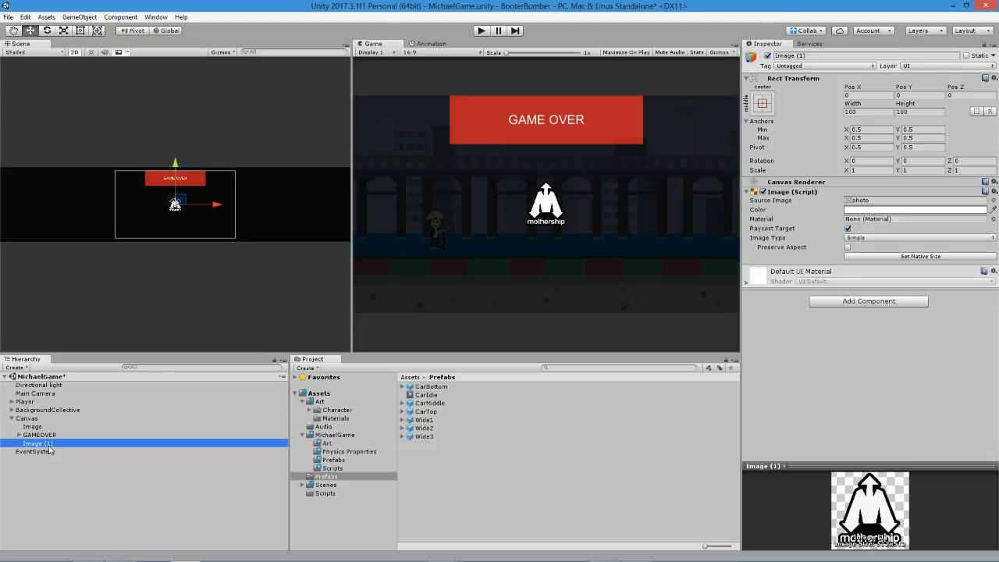
{"action": "left_click", "coordinate": [763, 103]}
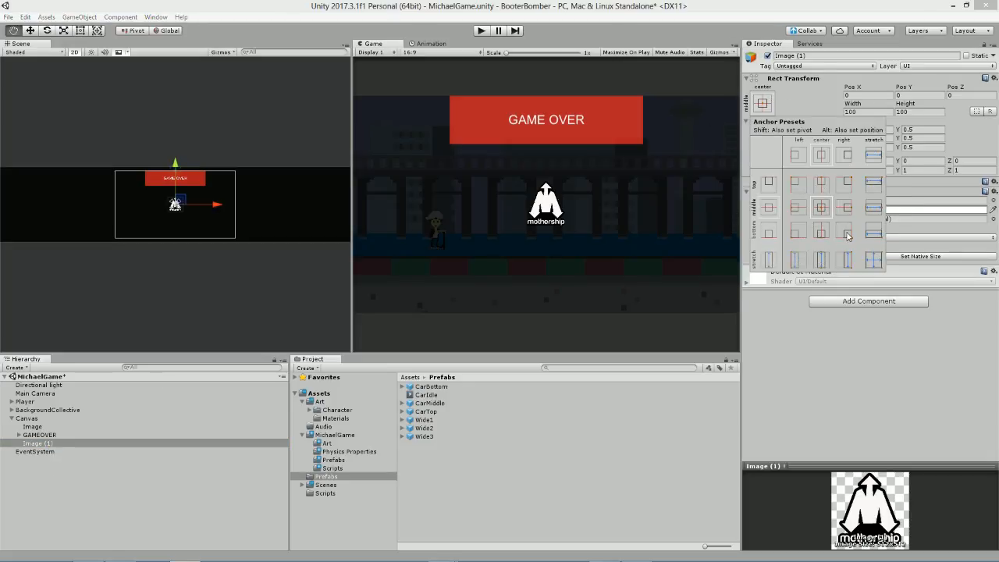
{"action": "left_click", "coordinate": [846, 234], "text": "alt"}
{"action": "left_click", "coordinate": [795, 424]}
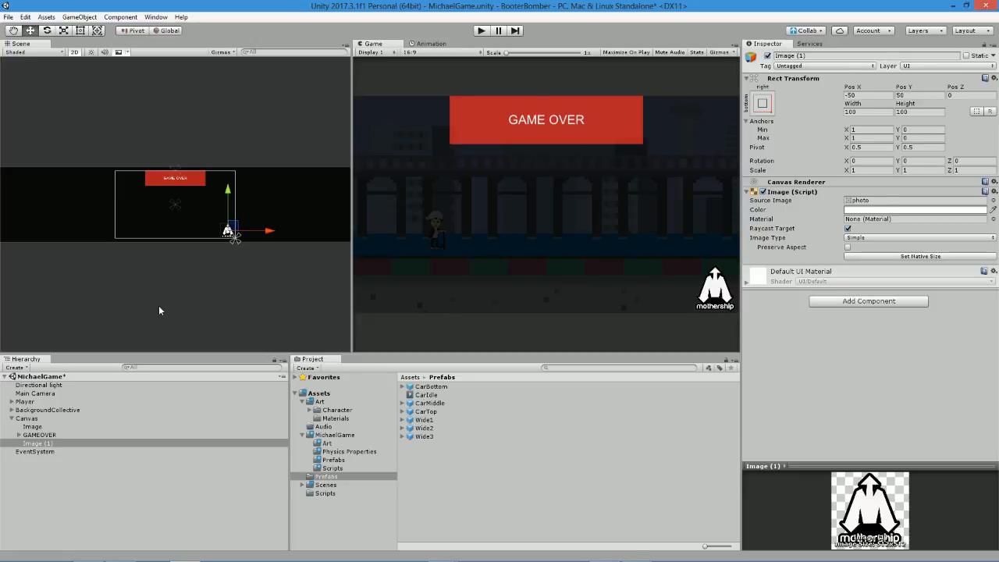
{"action": "left_click", "coordinate": [39, 435]}
{"action": "key", "text": "ctrl+s"}
Create an empty object under the Canvas and name it GameOverCollective.
{"action": "left_click", "coordinate": [28, 427]}
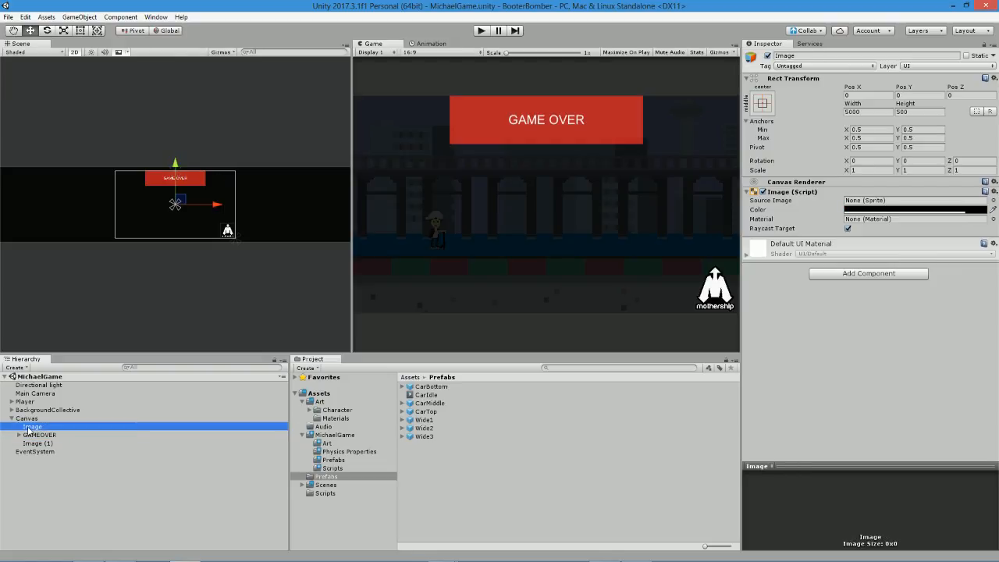
{"action": "right_click", "coordinate": [29, 420]}
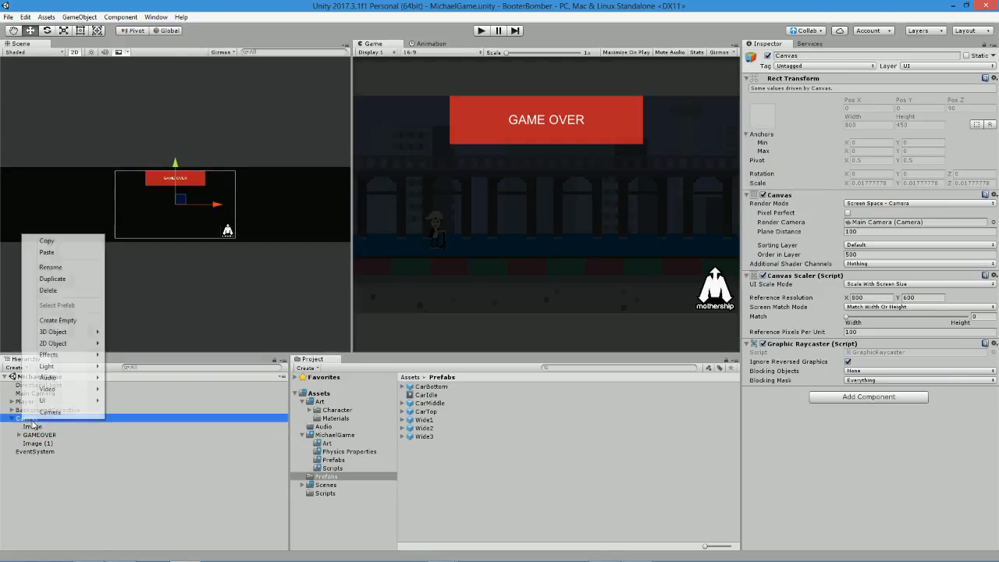
{"action": "left_click", "coordinate": [58, 320]}
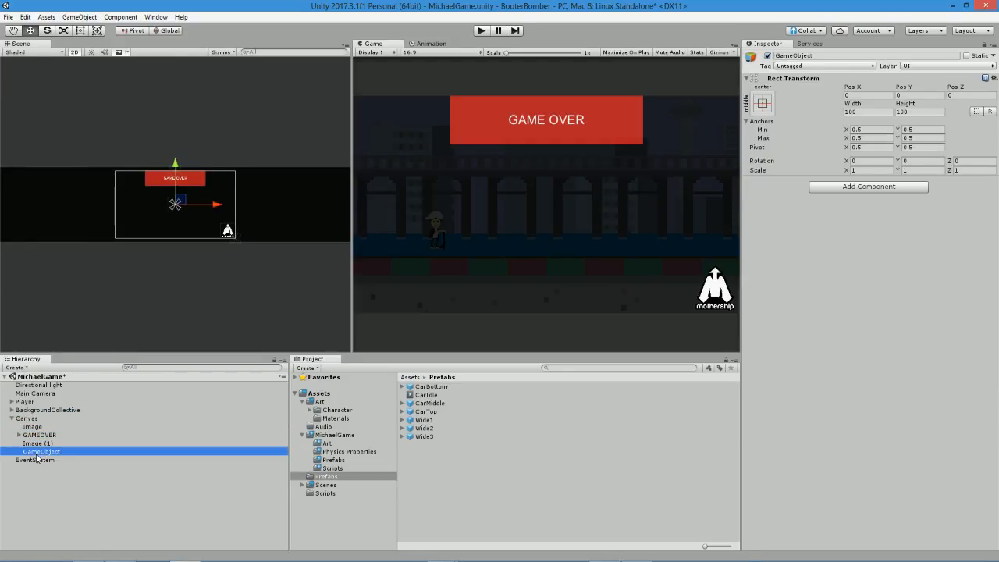
{"action": "type", "text": "GameOver"}
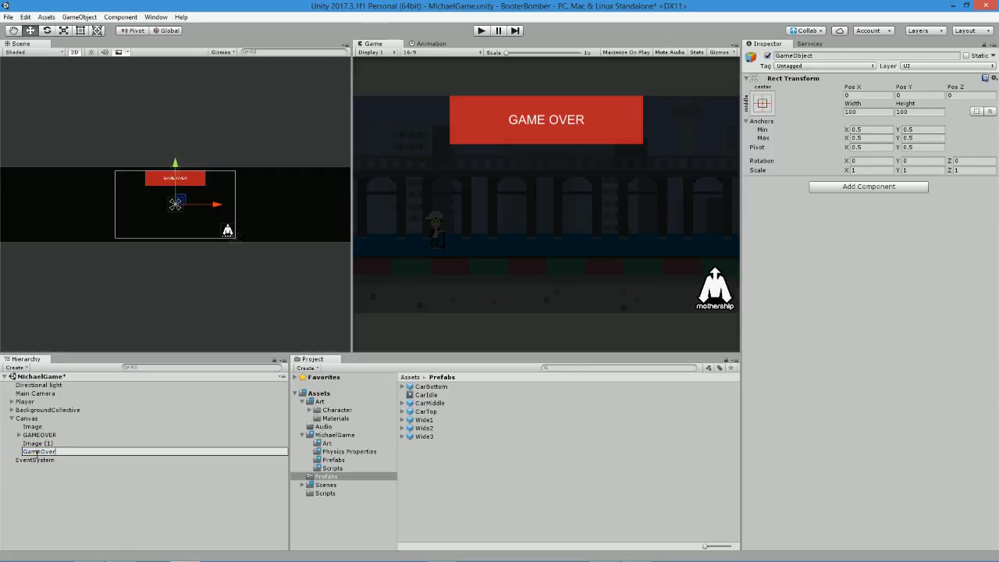
{"action": "type", "text": "Collective"}
{"action": "key", "text": "Return"}
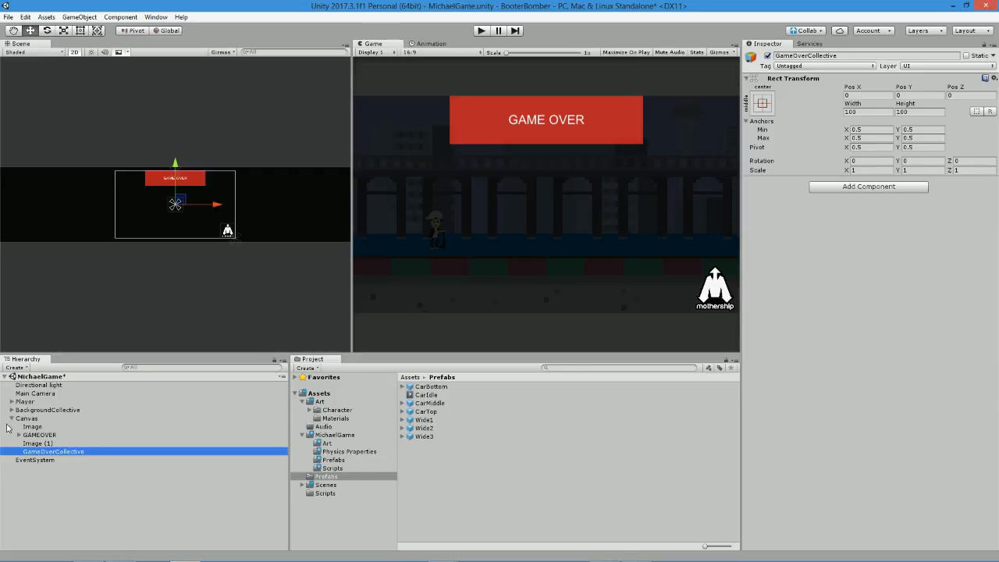
Nest both the overlay Image and GAMEOVER inside GameOverCollective and save the scene.
{"action": "left_click", "coordinate": [47, 427]}
{"action": "left_click", "coordinate": [43, 435], "text": "shift"}
{"action": "left_click_drag", "start_coordinate": [43, 434], "coordinate": [61, 453]}
{"action": "key", "text": "ctrl+s"}
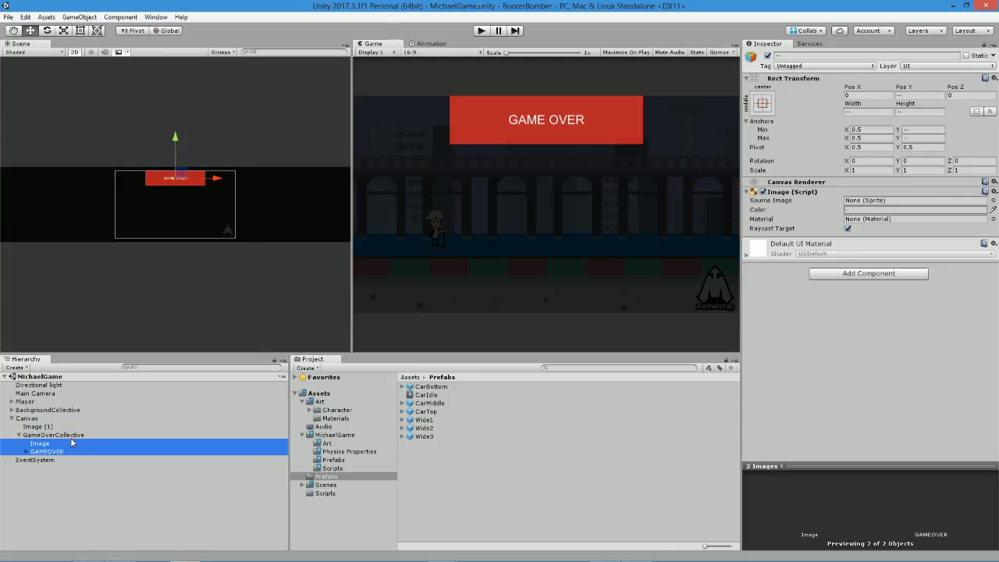
Collapse GameOverCollective, move the Image (1) logo below it within the Canvas, and save the scene.
{"action": "left_click", "coordinate": [18, 435]}
{"action": "left_click", "coordinate": [36, 435]}
{"action": "left_click_drag", "start_coordinate": [37, 427], "coordinate": [45, 439]}
{"action": "key", "text": "ctrl+s"}
Rename the Image (1) logo object to MotherShipLogo.
{"action": "left_click", "coordinate": [35, 435]}
{"action": "type", "text": "MotherShipLo"}
{"action": "key", "text": "BackSpace"}
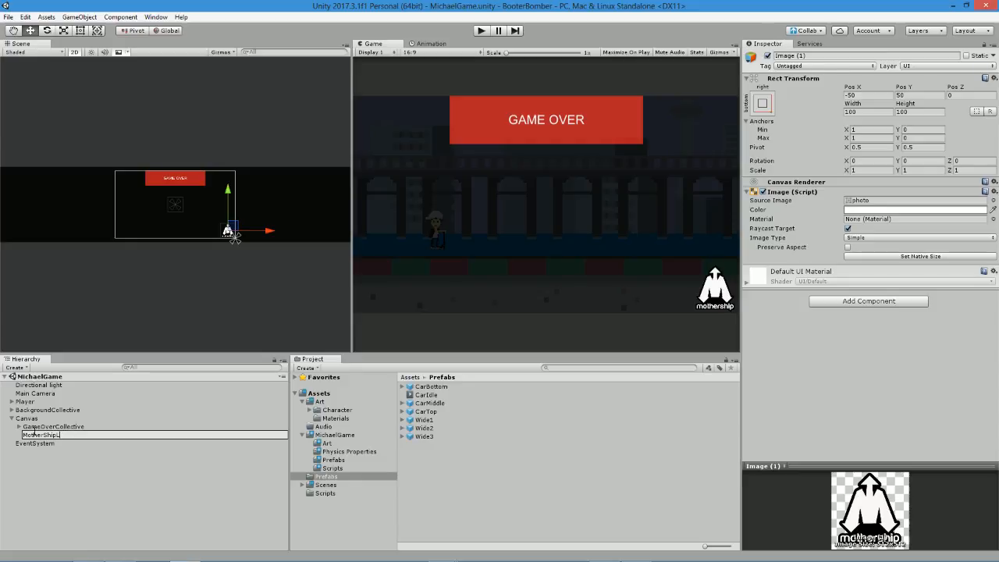
{"action": "type", "text": "ogo"}
{"action": "key", "text": "Return"}
Deactivate the GameOverCollective object and save the scene.
{"action": "left_click", "coordinate": [36, 427]}
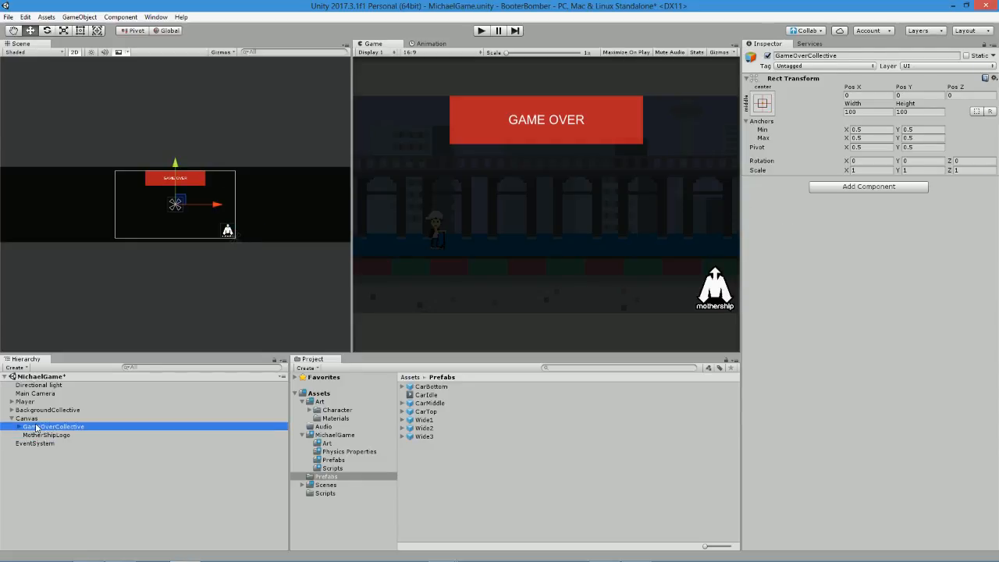
{"action": "left_click", "coordinate": [767, 56]}
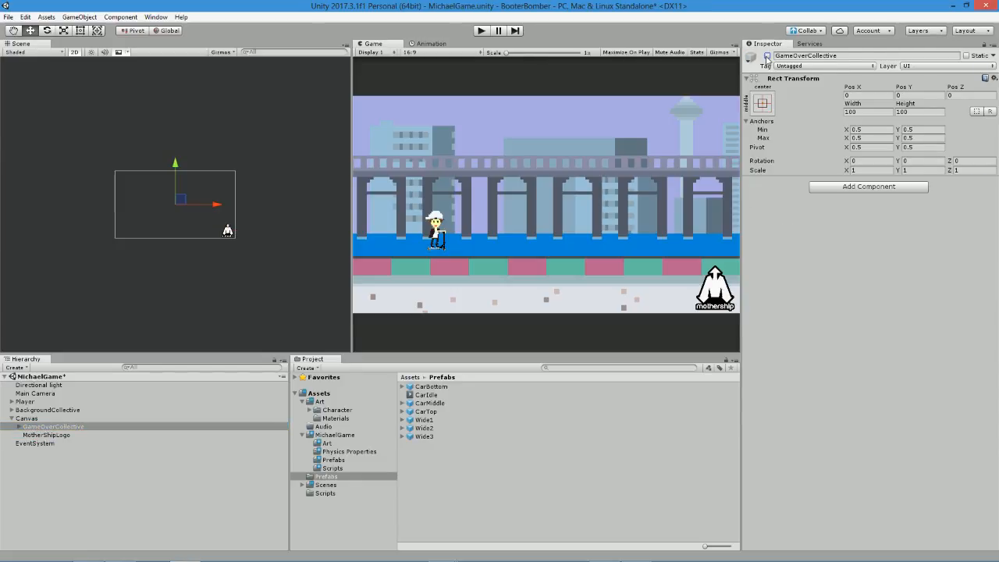
{"action": "key", "text": "ctrl+s"}
Switch to MonoDevelop, declare "public GameObject gameoverUi;" after cityLandscape in FakiePlayerBehaviour.cs, save the script, and select the variable name.
{"action": "left_click", "coordinate": [28, 401]}
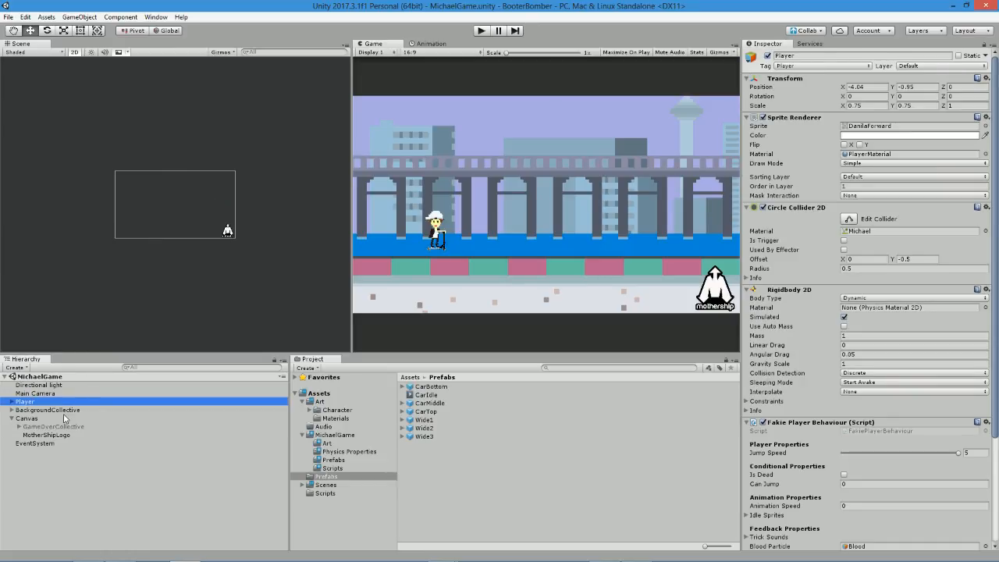
{"action": "key", "text": "alt+Tab"}
{"action": "scroll", "coordinate": [546, 313], "scroll_direction": "up", "scroll_amount": 17}
{"action": "left_click", "coordinate": [319, 350]}
{"action": "key", "text": "Return"}
{"action": "type", "text": "public GameObject UICollect"}
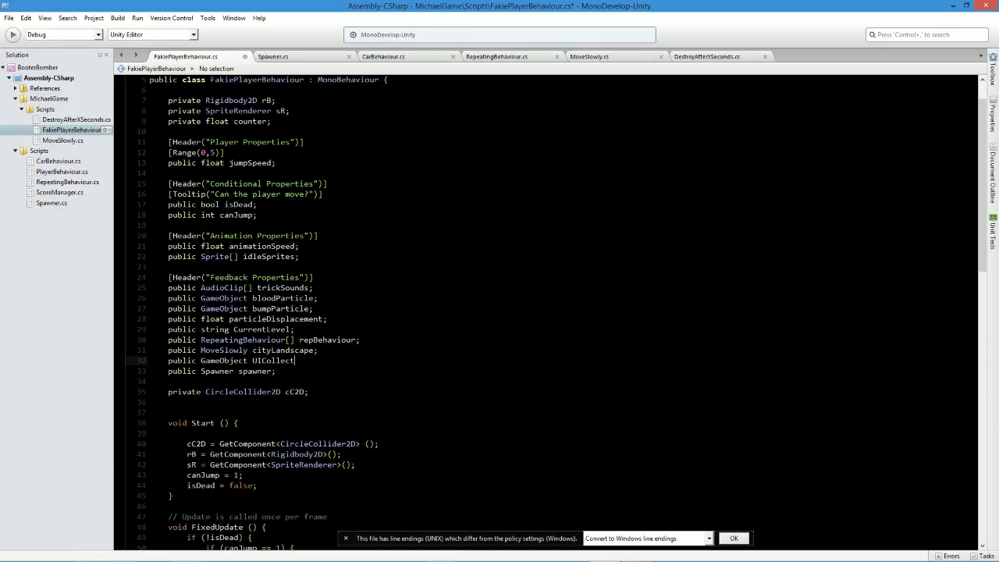
{"action": "type", "text": "iv"}
{"action": "key", "text": "BackSpace"}
{"action": "key", "text": "BackSpace"}
{"action": "key", "text": "BackSpace"}
{"action": "key", "text": "BackSpace"}
{"action": "key", "text": "BackSpace"}
{"action": "key", "text": "BackSpace"}
{"action": "key", "text": "BackSpace"}
{"action": "key", "text": "BackSpace"}
{"action": "key", "text": "BackSpace"}
{"action": "key", "text": "BackSpace"}
{"action": "key", "text": "BackSpace"}
{"action": "key", "text": "BackSpace"}
{"action": "key", "text": "BackSpace"}
{"action": "type", "text": "gameoverUi;"}
{"action": "key", "text": "ctrl+s"}
{"action": "left_click", "coordinate": [300, 370]}
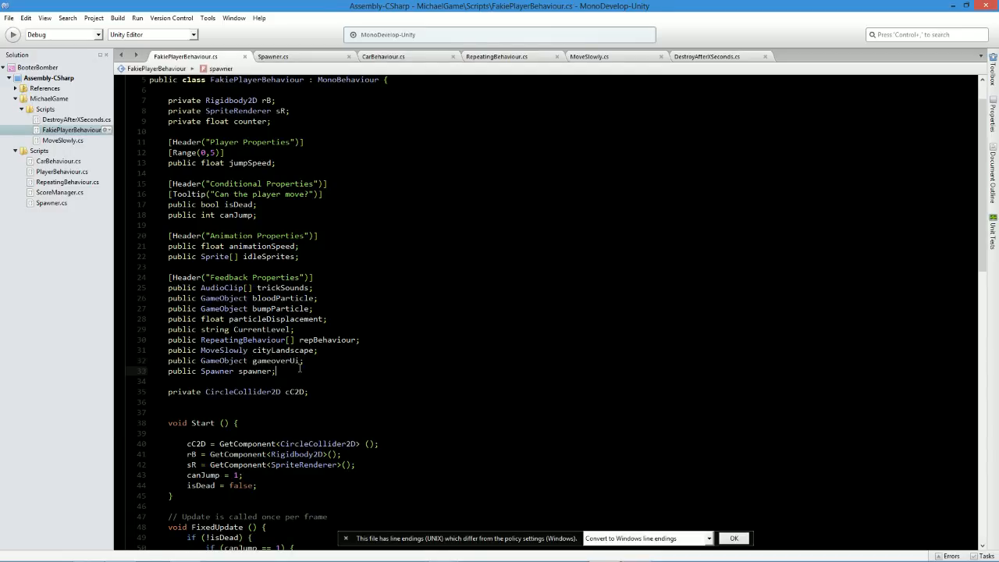
{"action": "double_click", "coordinate": [289, 361]}
{"action": "key", "text": "ctrl+c"}
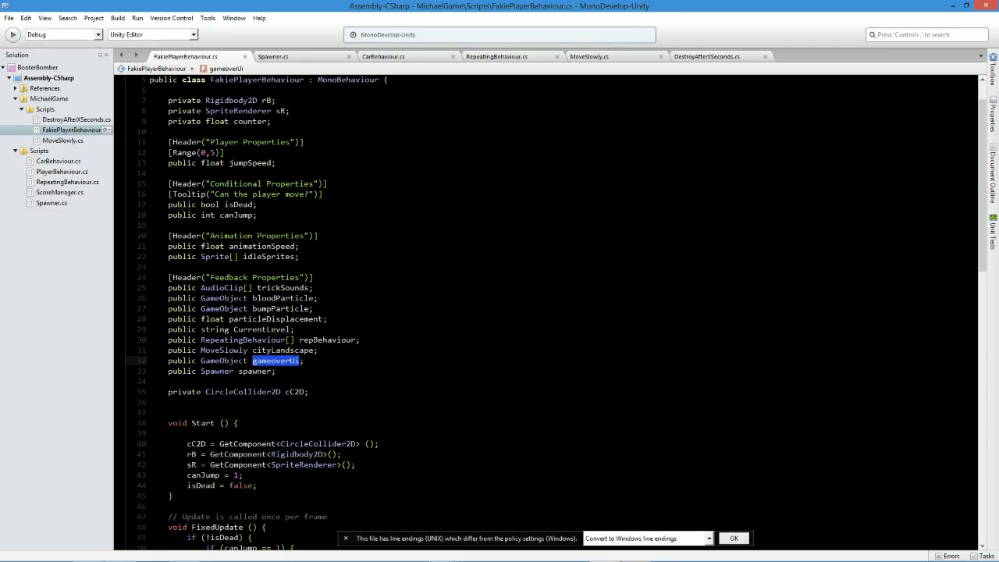
Add "gameoverUi.SetActive (true);" after the spawnIntervals line in the Death() method and save the script.
{"action": "scroll", "coordinate": [546, 312], "scroll_direction": "down", "scroll_amount": 17}
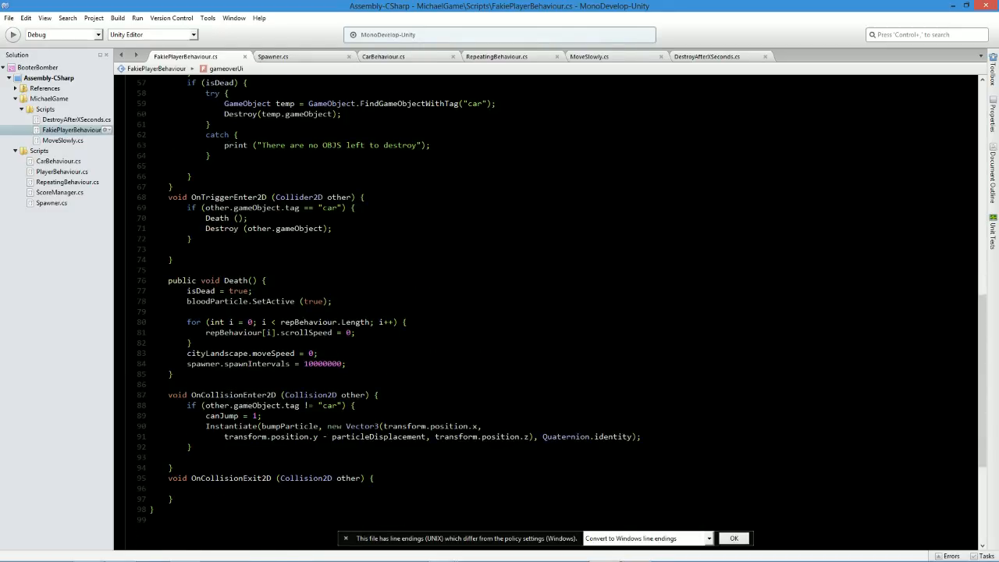
{"action": "left_click", "coordinate": [347, 364]}
{"action": "key", "text": "Return"}
{"action": "key", "text": "ctrl+v"}
{"action": "key", "text": "ctrl+s"}
{"action": "type", "text": ".SetActive"}
{"action": "key", "text": "Return"}
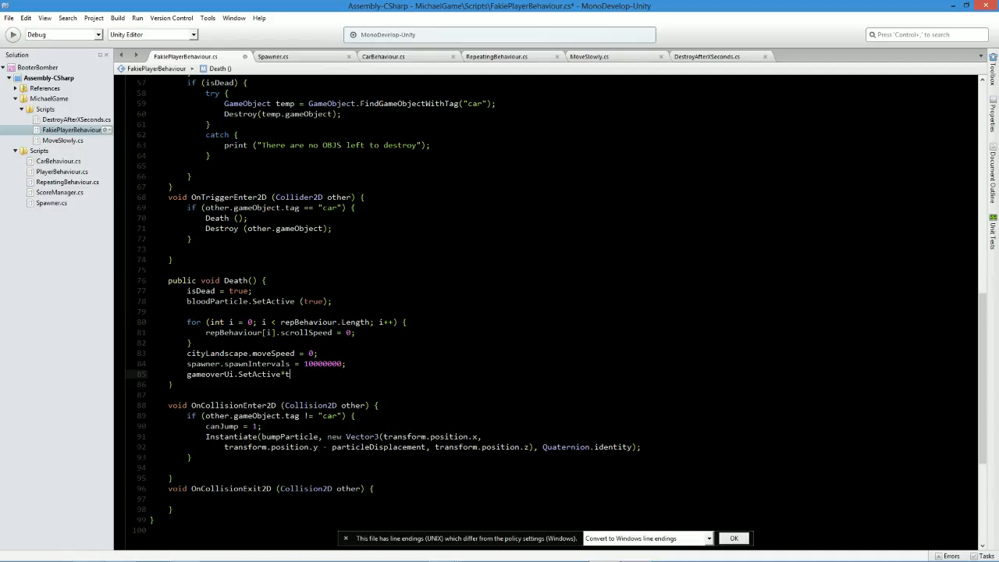
{"action": "type", "text": ".tr"}
{"action": "key", "text": "BackSpace"}
{"action": "key", "text": "BackSpace"}
{"action": "key", "text": "BackSpace"}
{"action": "type", "text": "(true"}
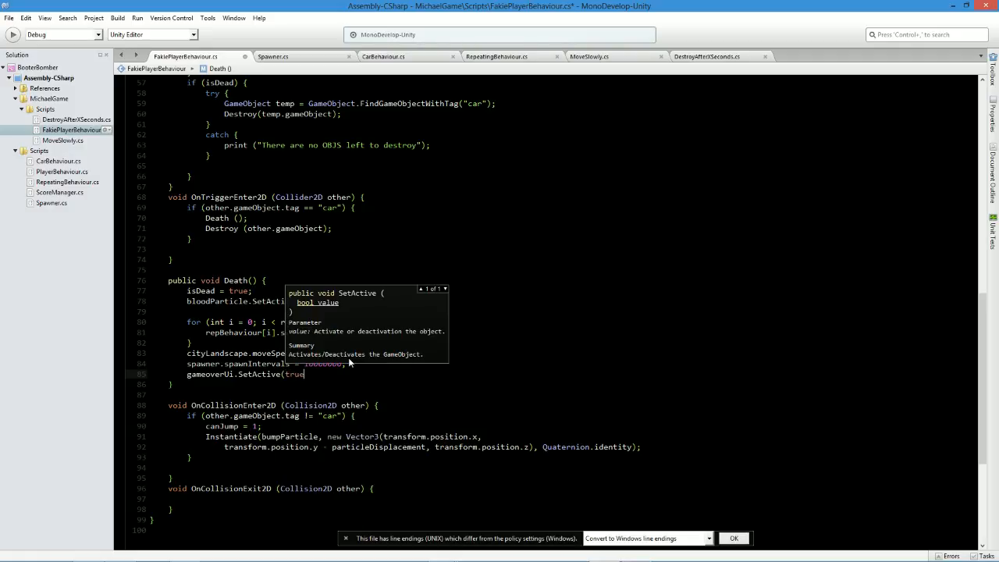
{"action": "type", "text": ");"}
{"action": "key", "text": "ctrl+s"}
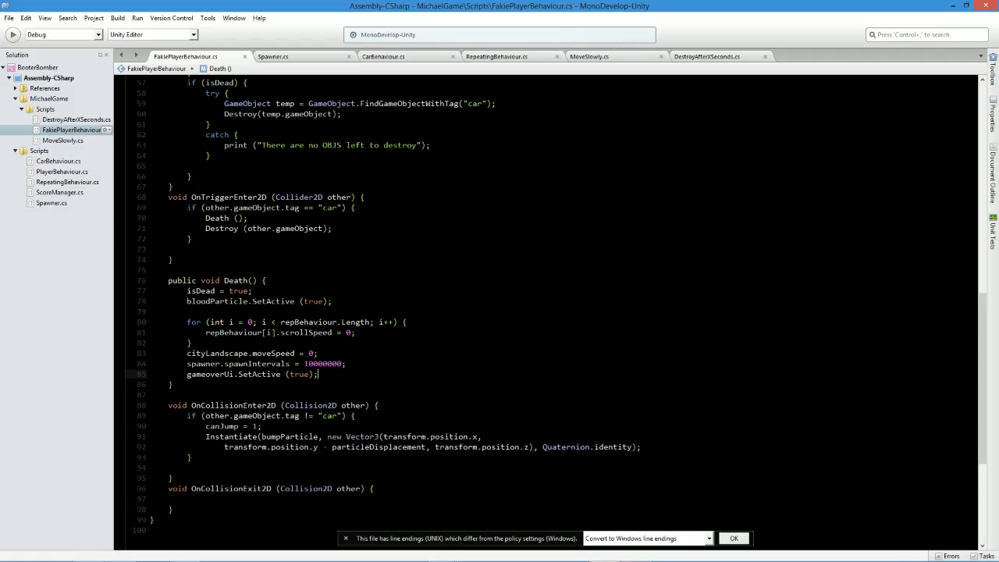
Switch to Unity and assign GameOverCollective to the Gameover Ui field of the Player's Fakie Player Behaviour script.
{"action": "key", "text": "alt+Tab"}
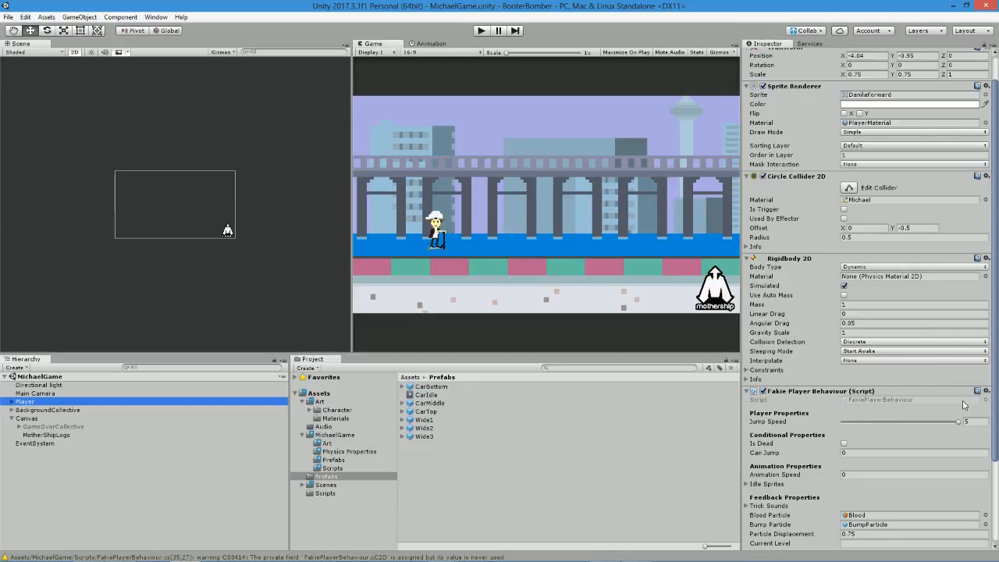
{"action": "scroll", "coordinate": [927, 435], "scroll_direction": "down", "scroll_amount": 3}
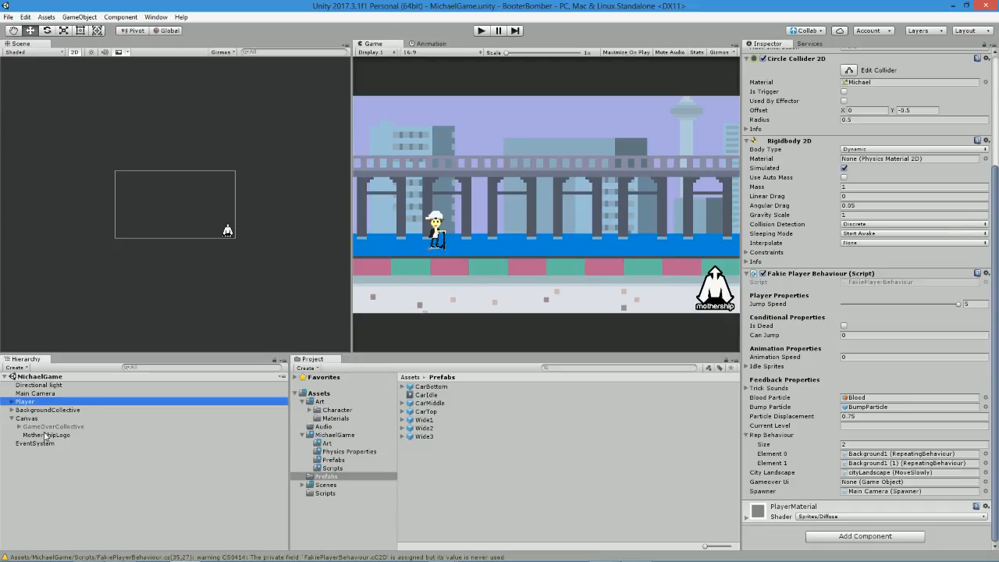
{"action": "left_click_drag", "start_coordinate": [45, 435], "coordinate": [882, 484]}
Play-test the game twice, jumping with the player and checking the Game Over UI on death, and stop playback.
{"action": "left_click", "coordinate": [482, 31]}
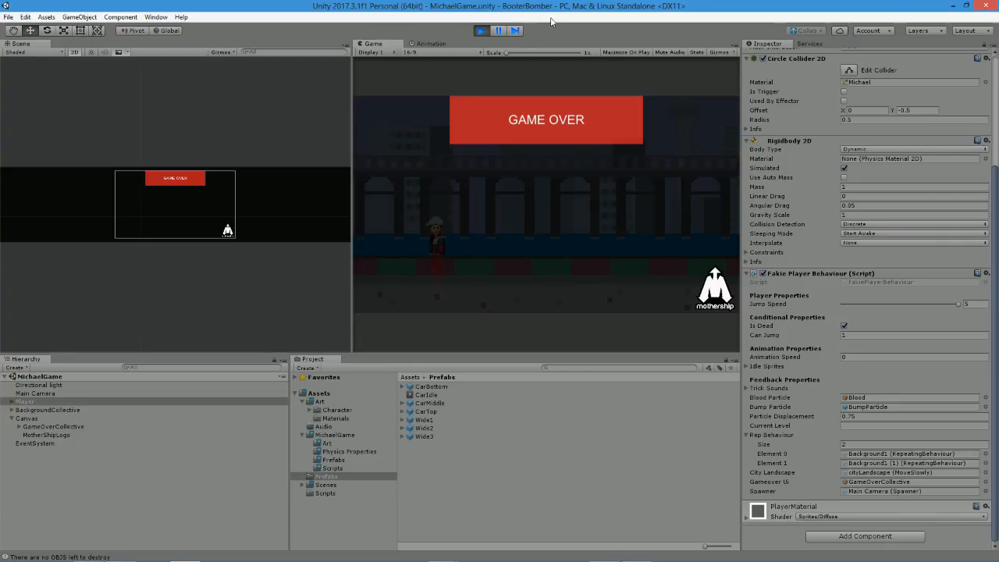
{"action": "left_click", "coordinate": [482, 31]}
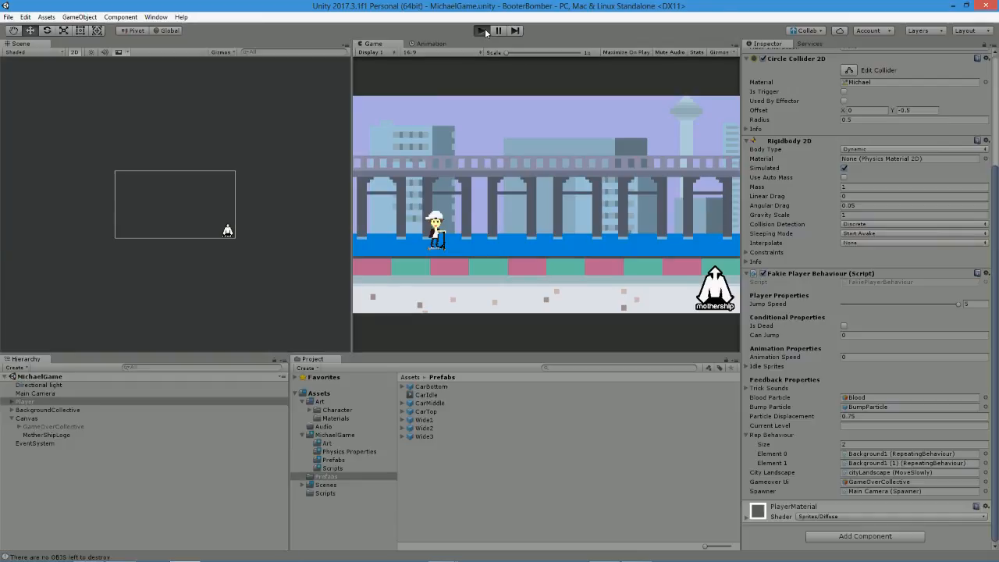
{"action": "left_click", "coordinate": [484, 33]}
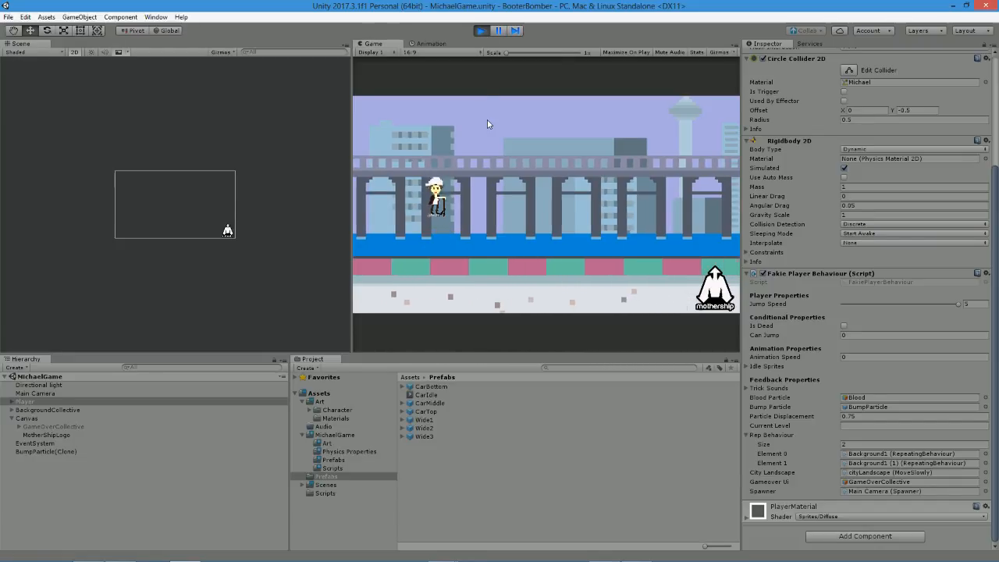
{"action": "key", "text": "space"}
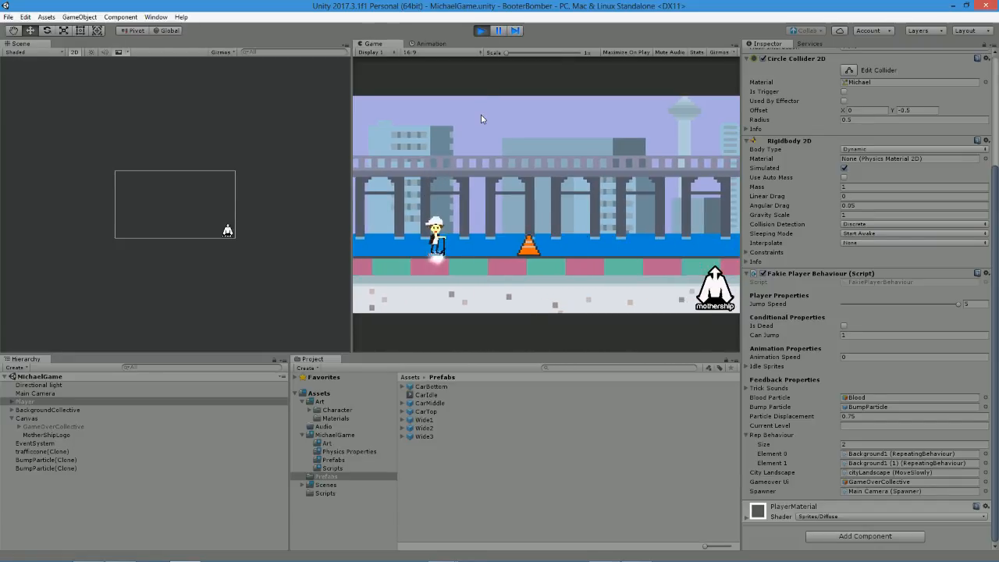
{"action": "key", "text": "space"}
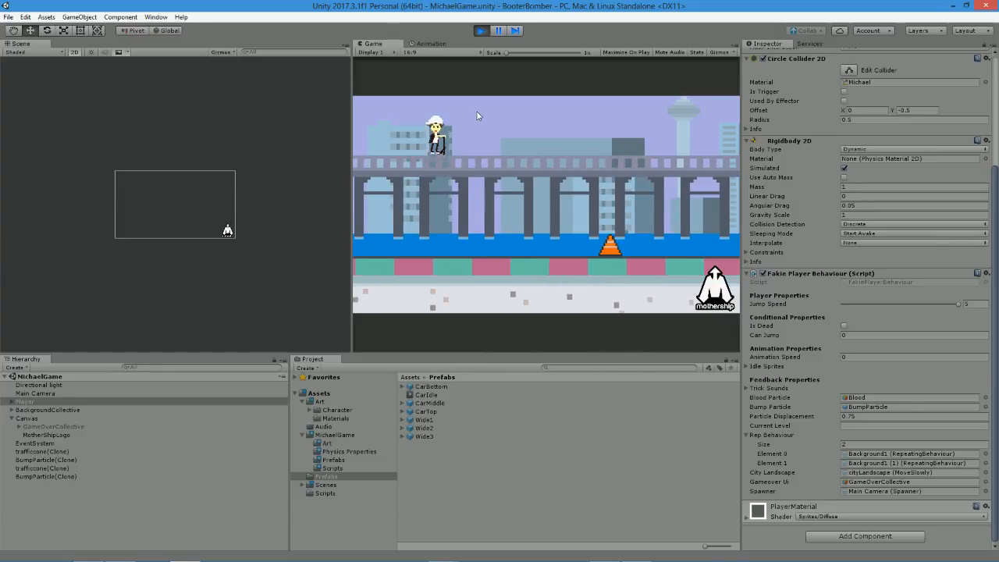
{"action": "left_click", "coordinate": [481, 30]}
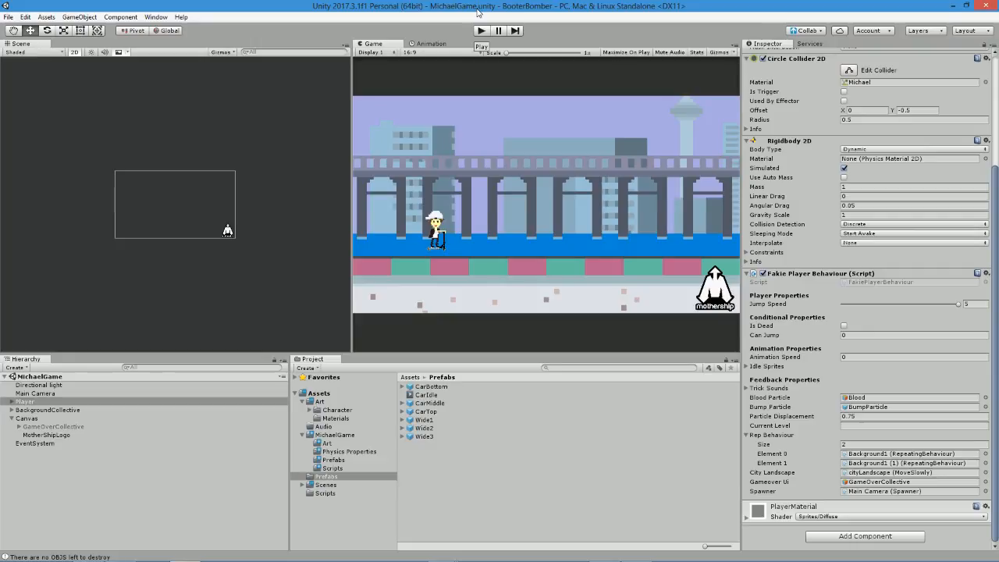
{"action": "mouse_move", "coordinate": [475, 557]}
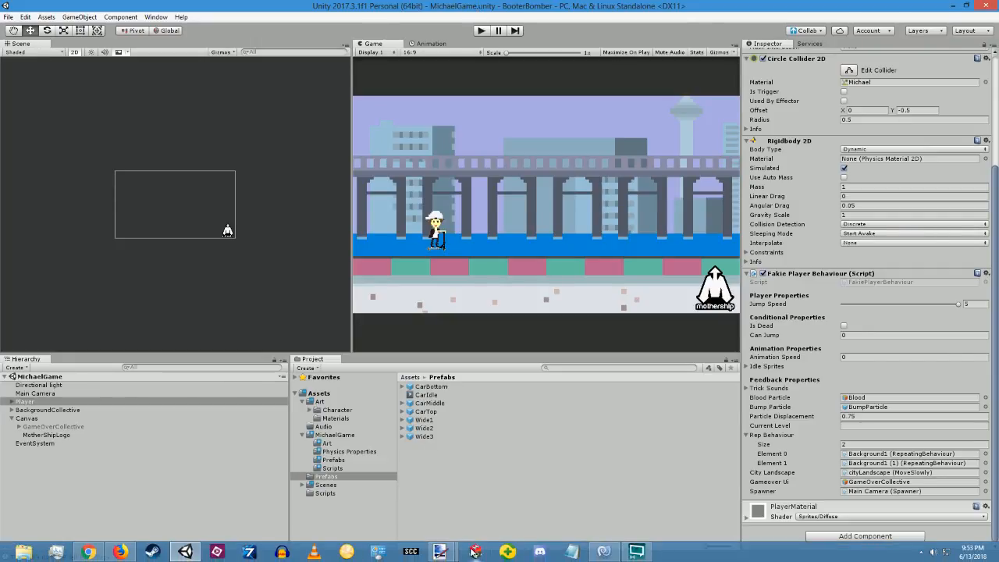
{"action": "left_click", "coordinate": [630, 556]}
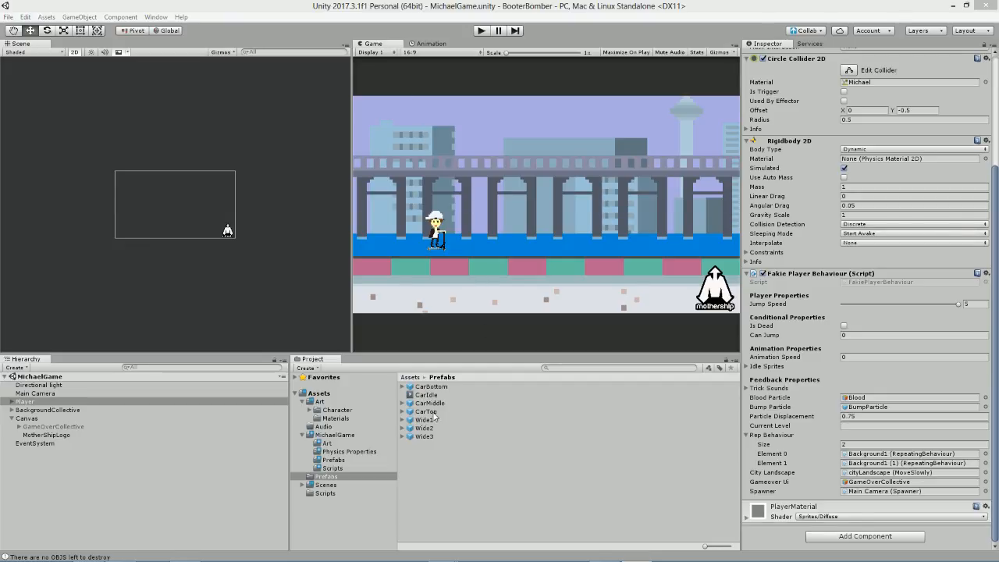
{"action": "left_click", "coordinate": [337, 410]}
{"action": "left_click", "coordinate": [341, 420]}
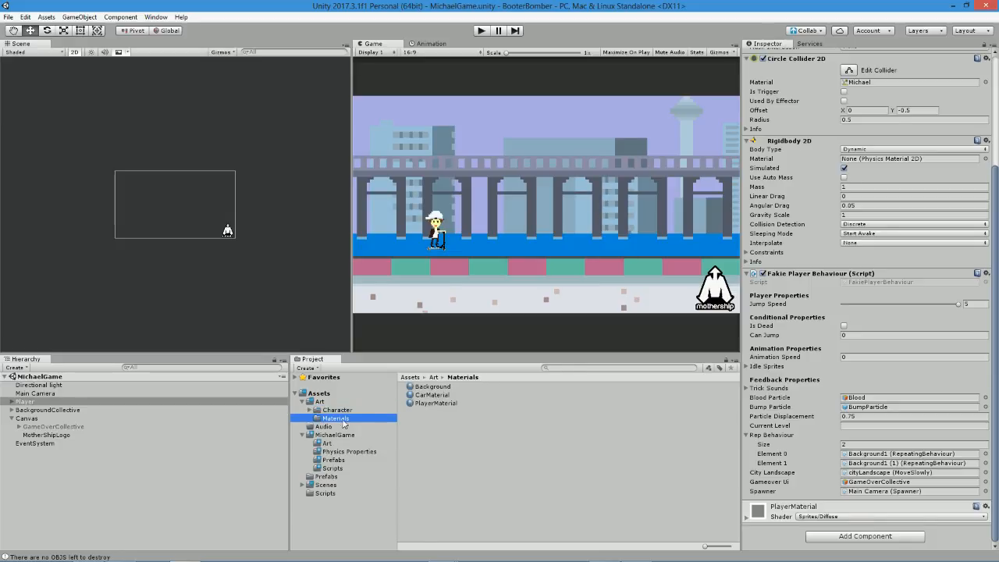
Switch to MonoDevelop, add the comment "// If the player is alive" above the if (!isDead) block in FixedUpdate, and save.
{"action": "key", "text": "alt+Tab"}
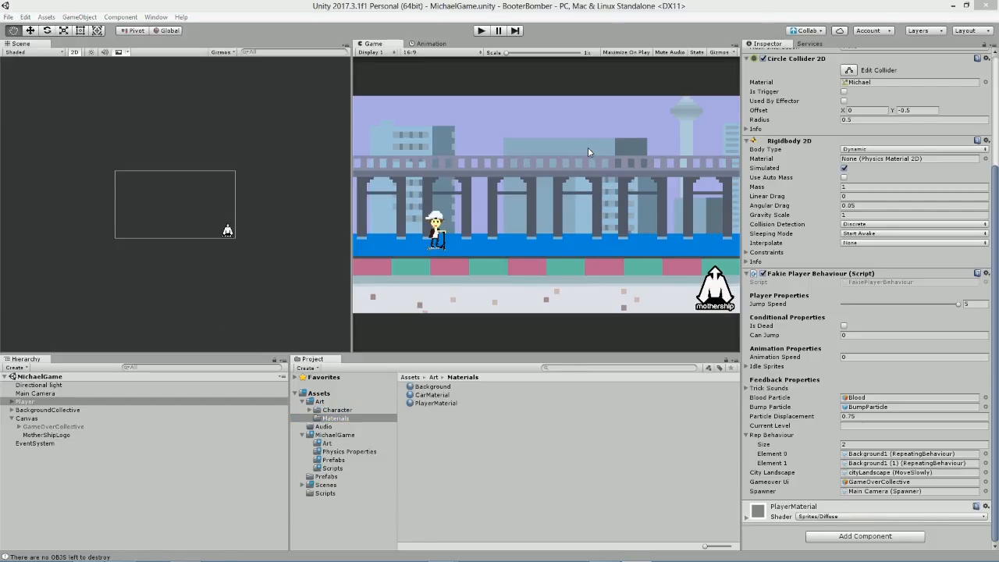
{"action": "scroll", "coordinate": [546, 305], "scroll_direction": "up", "scroll_amount": 19}
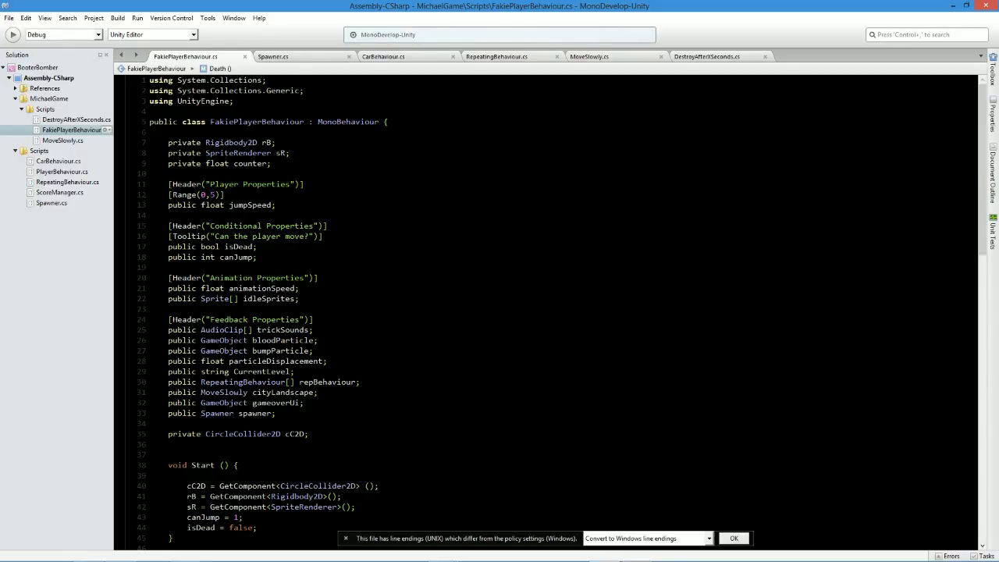
{"action": "scroll", "coordinate": [546, 305], "scroll_direction": "down", "scroll_amount": 3}
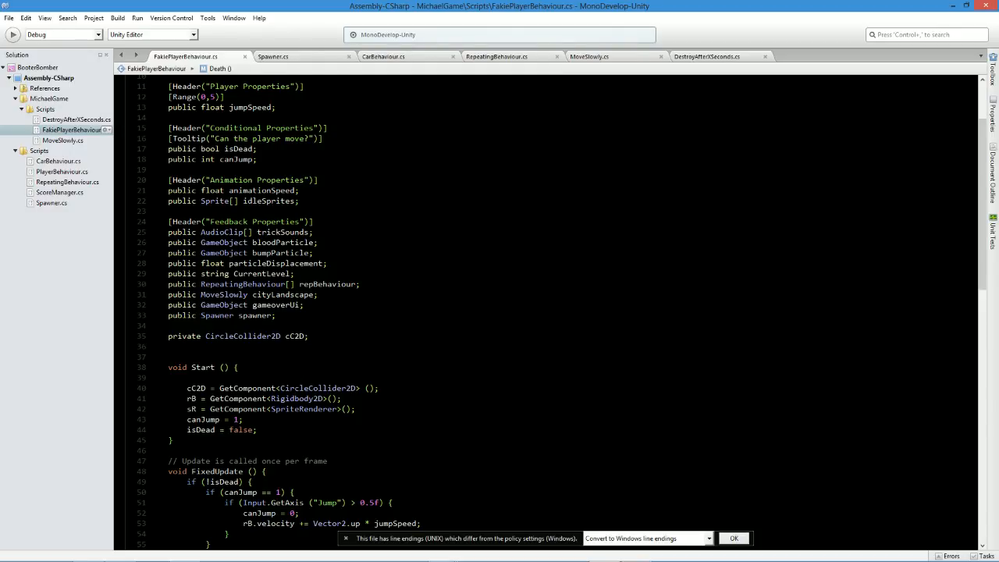
{"action": "scroll", "coordinate": [546, 312], "scroll_direction": "down", "scroll_amount": 6}
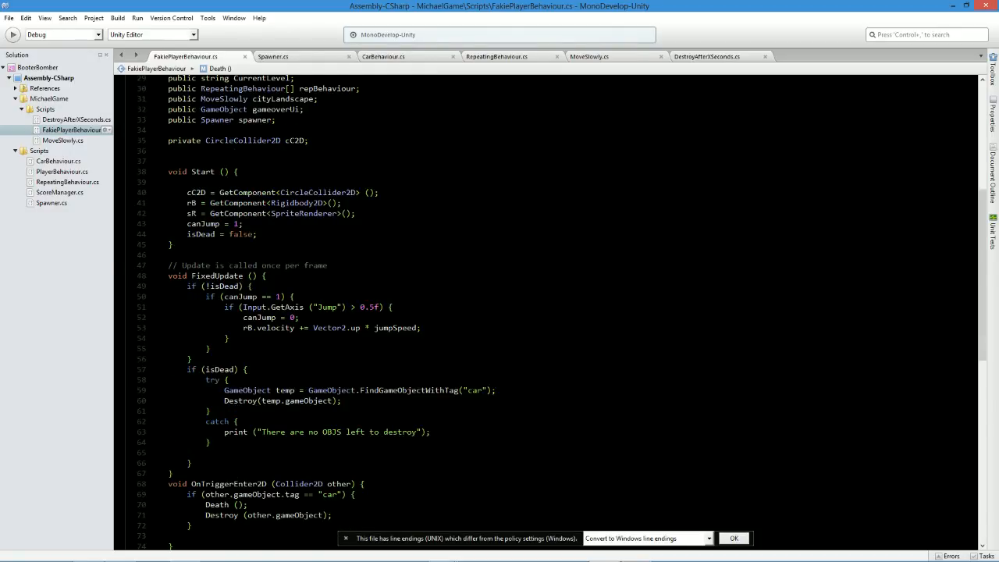
{"action": "left_click", "coordinate": [252, 286]}
{"action": "left_click", "coordinate": [267, 276]}
{"action": "key", "text": "Return"}
{"action": "type", "text": "// I"}
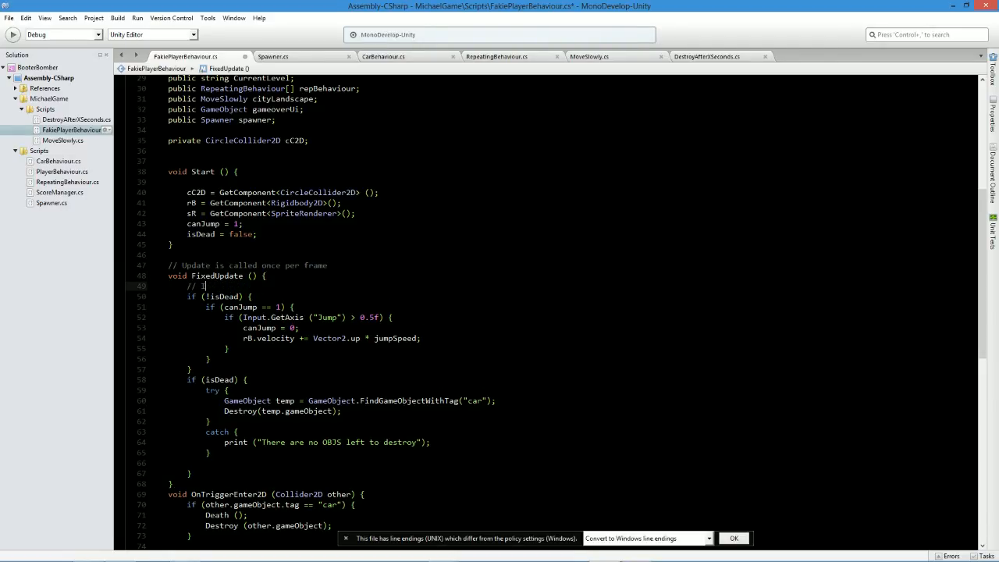
{"action": "type", "text": "f the player is alive"}
{"action": "key", "text": "ctrl+s"}
Insert two empty "//" lines above the alive comment, reword it to "// Start if the player is alive", and save.
{"action": "key", "text": "Up"}
{"action": "key", "text": "Return"}
{"action": "type", "text": "//"}
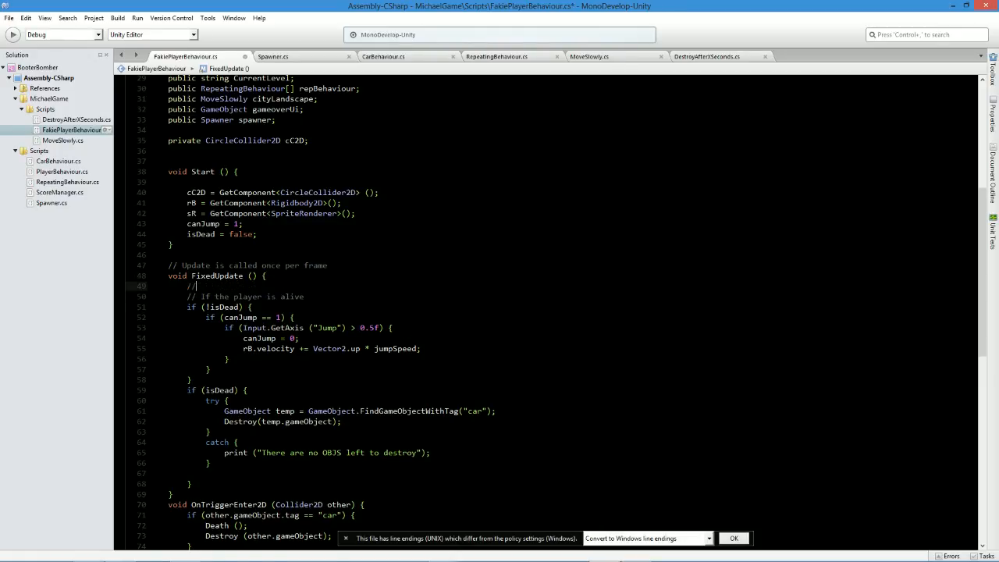
{"action": "key", "text": "Return"}
{"action": "type", "text": "//"}
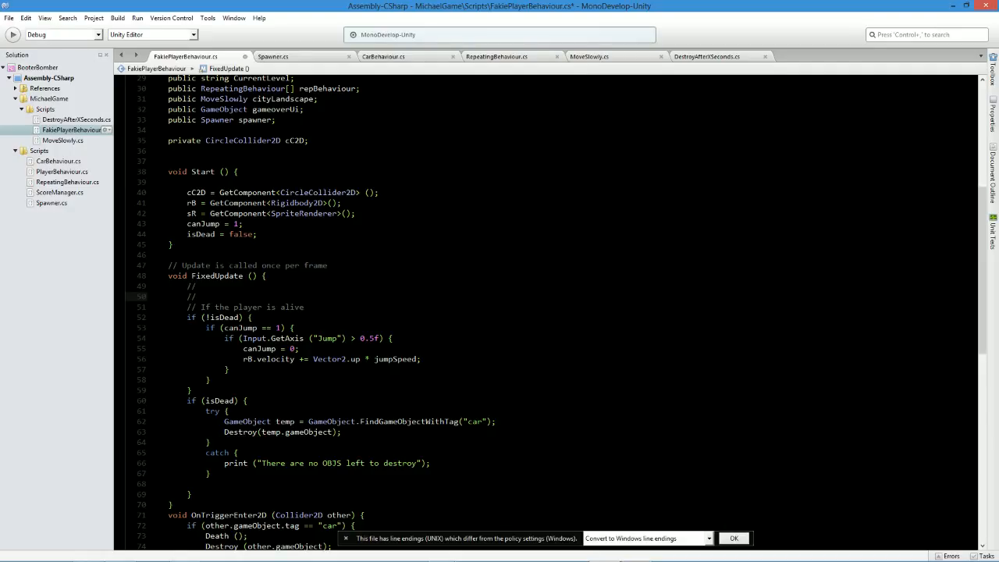
{"action": "double_click", "coordinate": [205, 307]}
{"action": "left_click", "coordinate": [201, 308]}
{"action": "type", "text": "Start"}
{"action": "key", "text": "Delete"}
{"action": "type", "text": "i"}
{"action": "key", "text": "ctrl+s"}
Copy the three-line comment below the if (!isDead) block, rework it into "// End if the player is alive" followed by two empty "//" lines, and save.
{"action": "left_click_drag", "start_coordinate": [332, 307], "coordinate": [189, 289]}
{"action": "key", "text": "ctrl+c"}
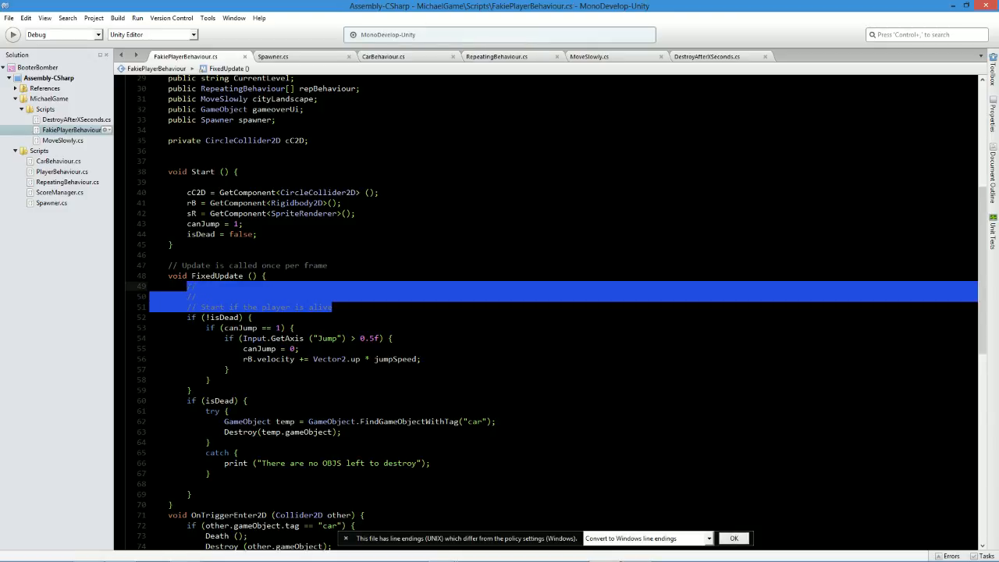
{"action": "left_click", "coordinate": [192, 390]}
{"action": "key", "text": "Return"}
{"action": "key", "text": "ctrl+v"}
{"action": "left_click_drag", "start_coordinate": [205, 421], "coordinate": [357, 422]}
{"action": "key", "text": "BackSpace"}
{"action": "key", "text": "Up"}
{"action": "key", "text": "Up"}
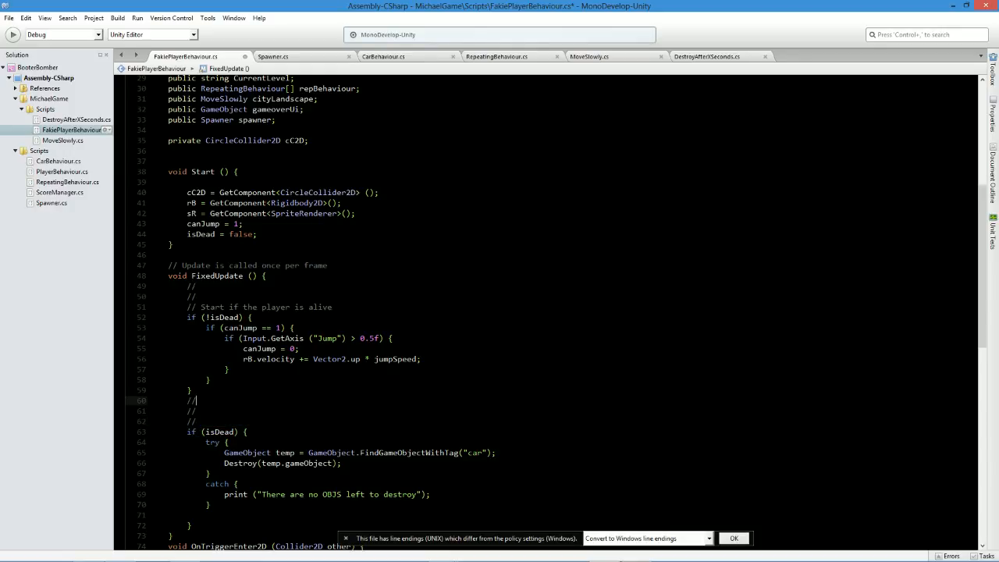
{"action": "type", "text": "End if the player is alive"}
{"action": "key", "text": "ctrl+s"}
Add two blank lines after the End comment block and two blank lines at the start of FixedUpdate.
{"action": "key", "text": "Down"}
{"action": "key", "text": "Down"}
{"action": "key", "text": "Return"}
{"action": "key", "text": "Return"}
{"action": "left_click", "coordinate": [268, 275]}
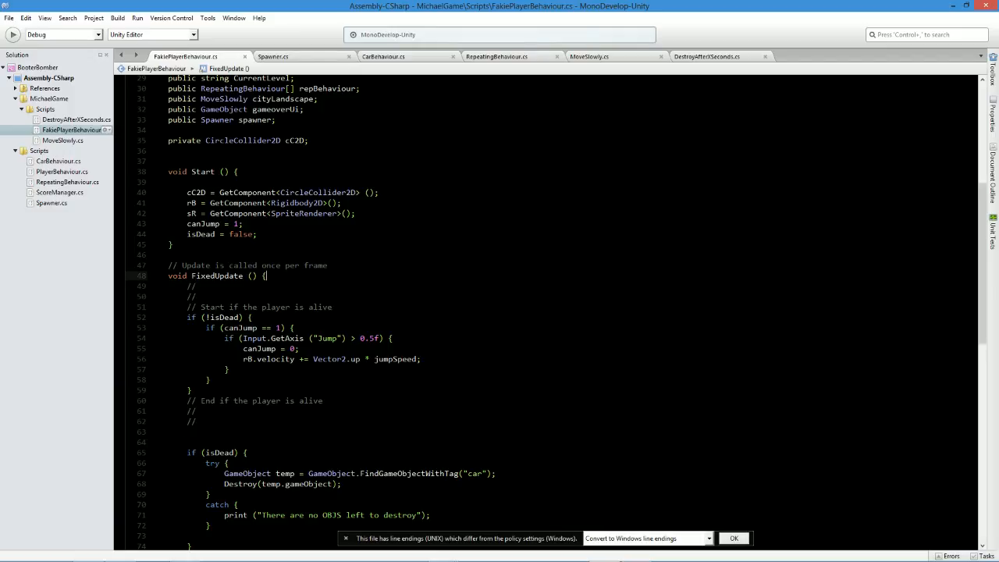
{"action": "key", "text": "Return"}
{"action": "key", "text": "Return"}
{"action": "scroll", "coordinate": [546, 312], "scroll_direction": "up", "scroll_amount": 10}
{"action": "scroll", "coordinate": [546, 312], "scroll_direction": "down", "scroll_amount": 16}
{"action": "scroll", "coordinate": [547, 312], "scroll_direction": "down", "scroll_amount": 3}
{"action": "scroll", "coordinate": [546, 312], "scroll_direction": "up", "scroll_amount": 3}
{"action": "scroll", "coordinate": [546, 312], "scroll_direction": "up", "scroll_amount": 5}
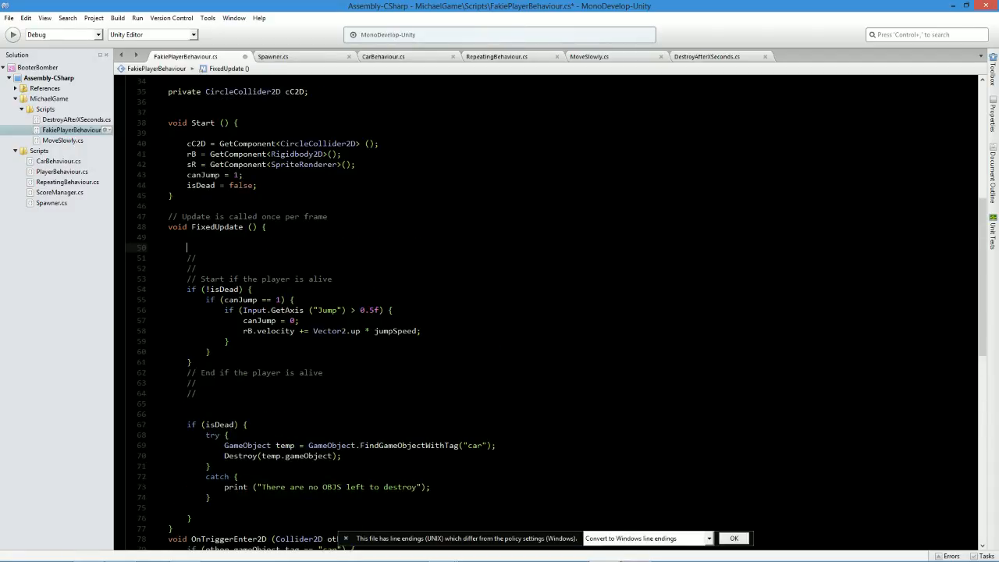
Search the script for "start" and close the search.
{"action": "key", "text": "ctrl+f"}
{"action": "type", "text": "start"}
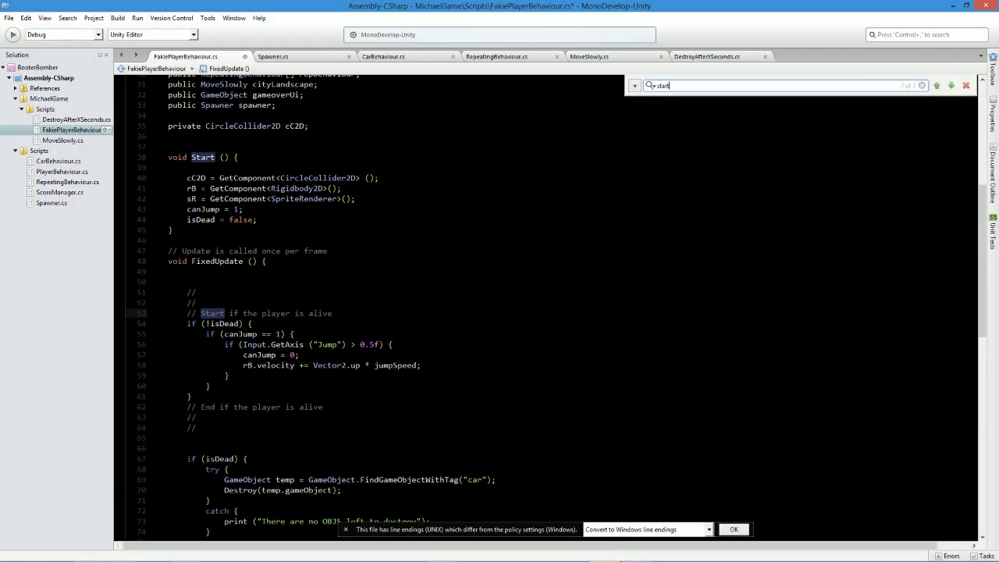
{"action": "scroll", "coordinate": [547, 312], "scroll_direction": "down", "scroll_amount": 1}
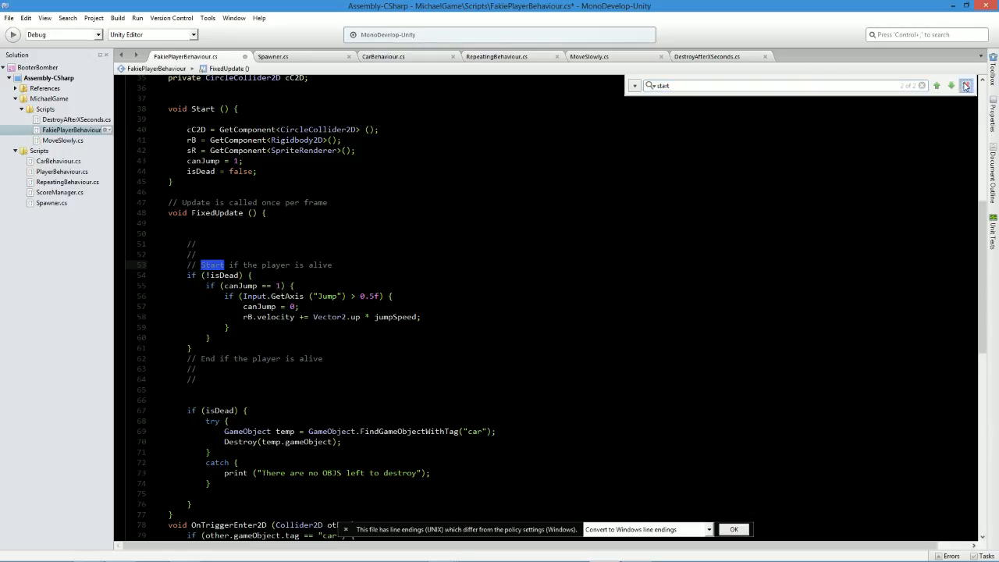
{"action": "left_click", "coordinate": [965, 86]}
Copy the "Start if the player is alive" comment block above the if (isDead) block and save the script.
{"action": "scroll", "coordinate": [242, 92], "scroll_direction": "down", "scroll_amount": 6}
{"action": "scroll", "coordinate": [546, 304], "scroll_direction": "up", "scroll_amount": 3}
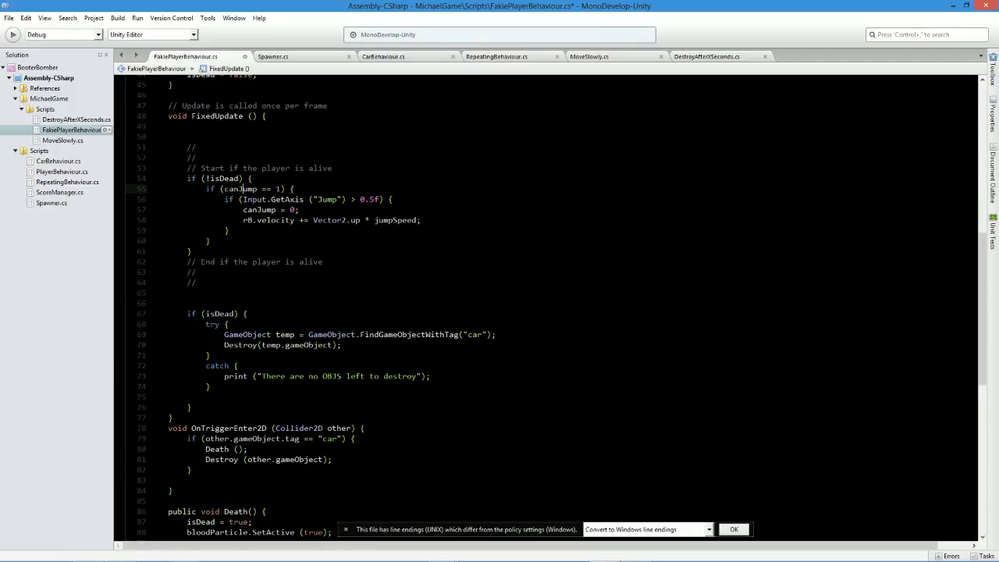
{"action": "left_click_drag", "start_coordinate": [332, 168], "coordinate": [179, 147]}
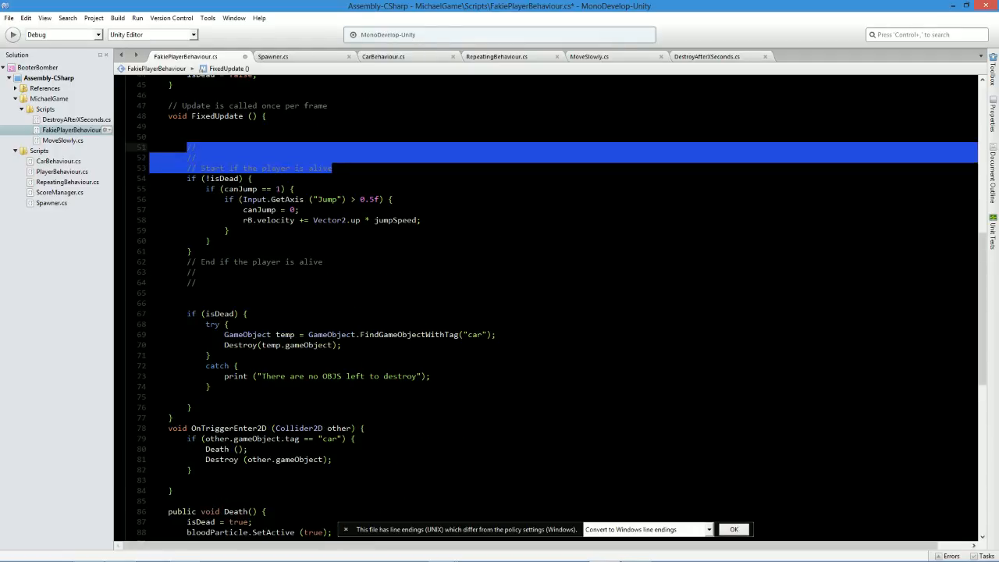
{"action": "key", "text": "ctrl+c"}
{"action": "left_click", "coordinate": [188, 293]}
{"action": "key", "text": "Down"}
{"action": "key", "text": "Return"}
{"action": "key", "text": "ctrl+v"}
{"action": "key", "text": "ctrl+s"}
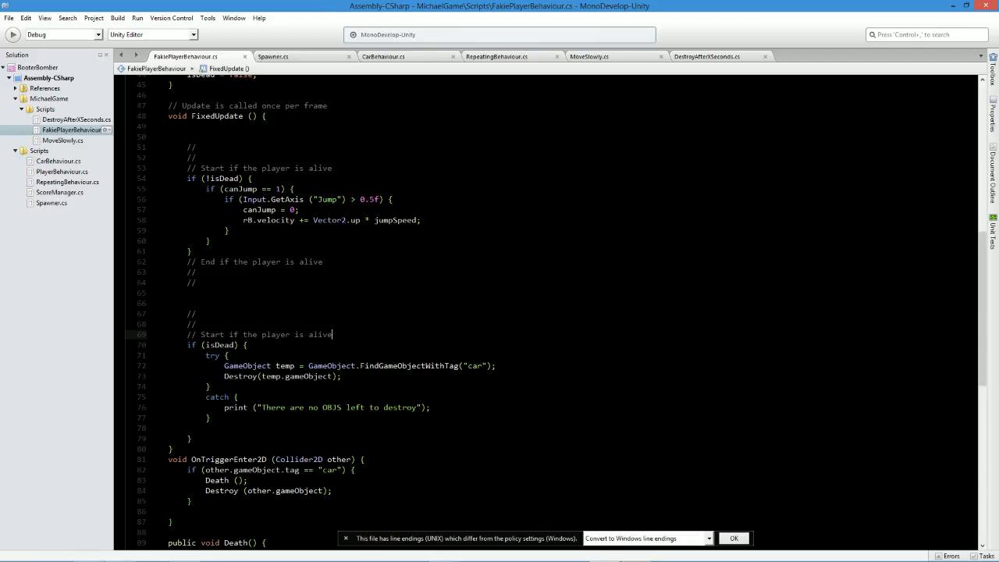
Change the copied comment above if (isDead) to "// Start if the player is dead" and save the script.
{"action": "key", "text": "BackSpace"}
{"action": "key", "text": "BackSpace"}
{"action": "key", "text": "BackSpace"}
{"action": "key", "text": "BackSpace"}
{"action": "key", "text": "BackSpace"}
{"action": "type", "text": "dead"}
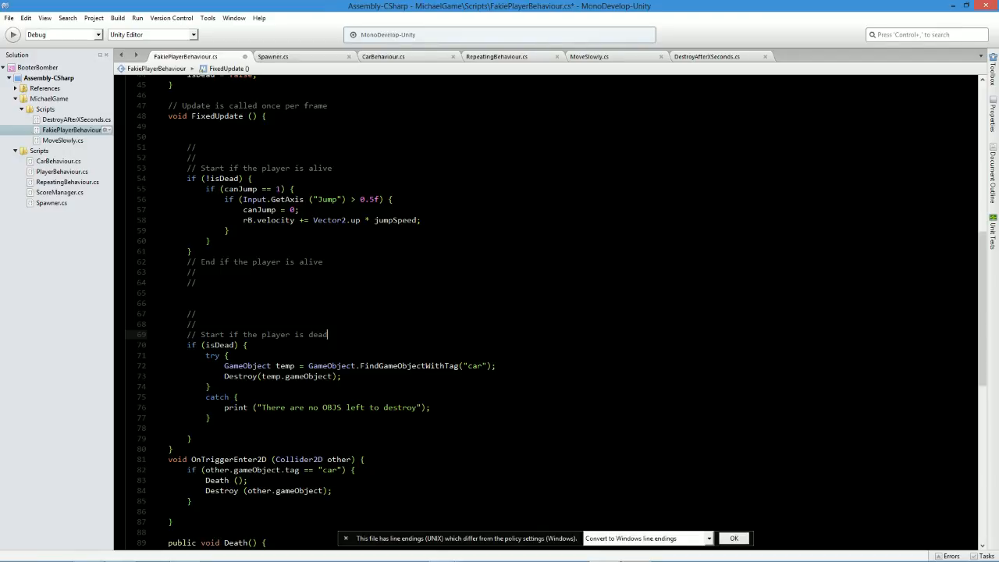
{"action": "key", "text": "ctrl+s"}
Copy the End comment block below the if (isDead) block, reword it to "// End if the player is dead", and save.
{"action": "left_click_drag", "start_coordinate": [150, 313], "coordinate": [328, 334]}
{"action": "left_click_drag", "start_coordinate": [196, 283], "coordinate": [187, 262]}
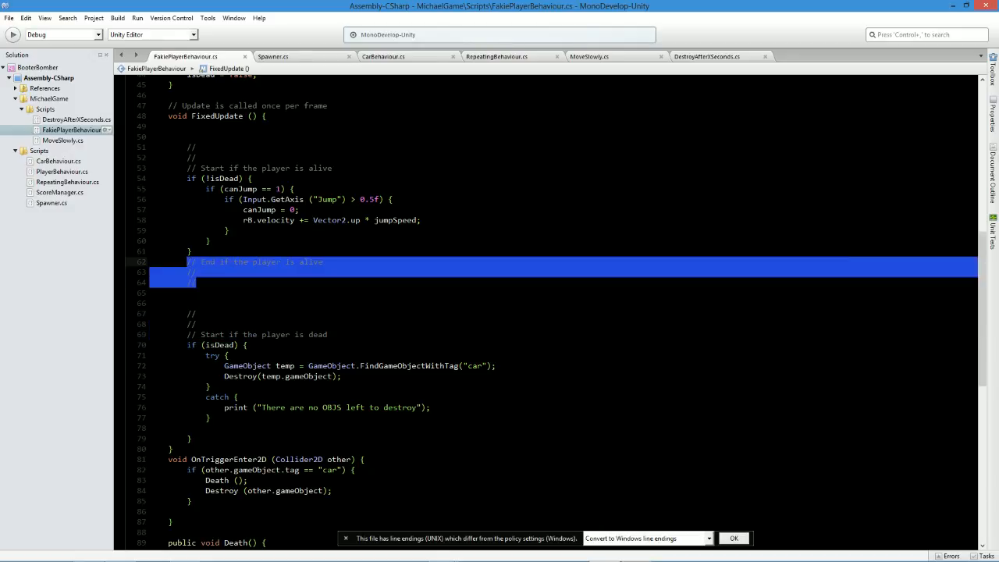
{"action": "key", "text": "ctrl+c"}
{"action": "left_click", "coordinate": [196, 439]}
{"action": "key", "text": "Return"}
{"action": "key", "text": "ctrl+v"}
{"action": "double_click", "coordinate": [311, 449]}
{"action": "type", "text": "dead"}
Insert two blank lines between the end of FixedUpdate and the OnTriggerEnter2D method.
{"action": "scroll", "coordinate": [312, 351], "scroll_direction": "down", "scroll_amount": 2}
{"action": "left_click", "coordinate": [172, 431]}
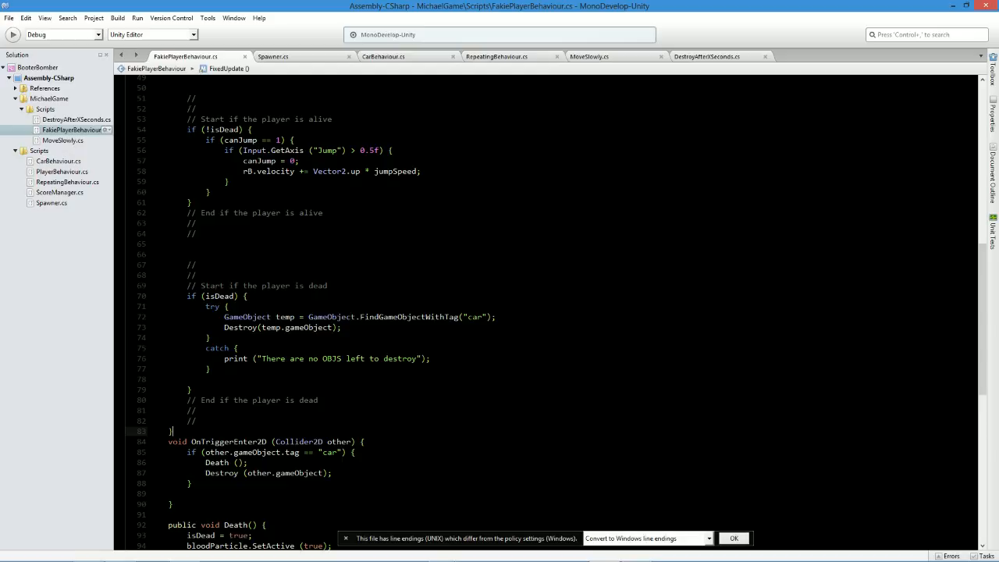
{"action": "key", "text": "Return"}
{"action": "key", "text": "Return"}
{"action": "scroll", "coordinate": [546, 312], "scroll_direction": "up", "scroll_amount": 6}
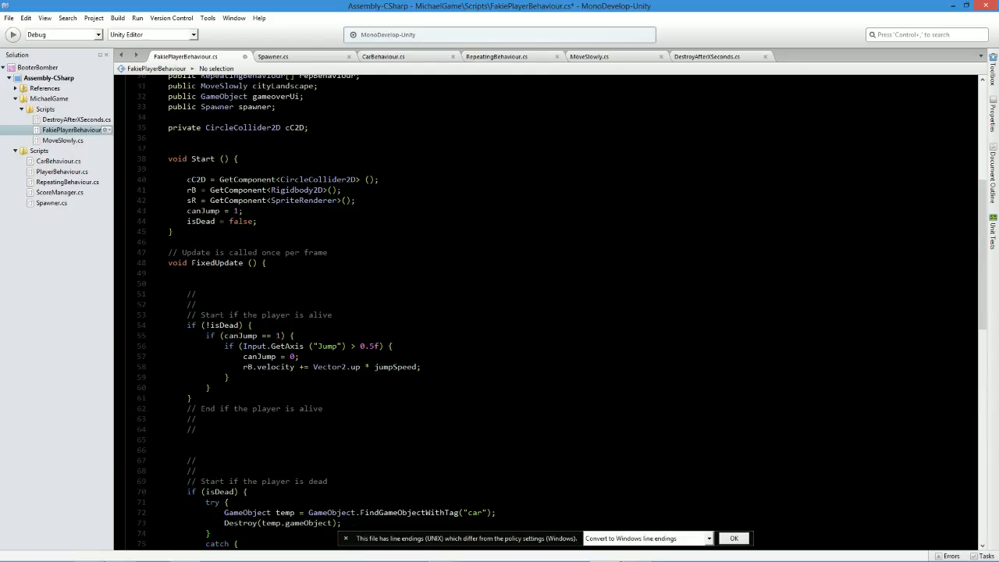
Insert a blank line and a "///" XML summary comment directly above the public void Death() method.
{"action": "scroll", "coordinate": [547, 312], "scroll_direction": "down", "scroll_amount": 8}
{"action": "scroll", "coordinate": [547, 313], "scroll_direction": "down", "scroll_amount": 2}
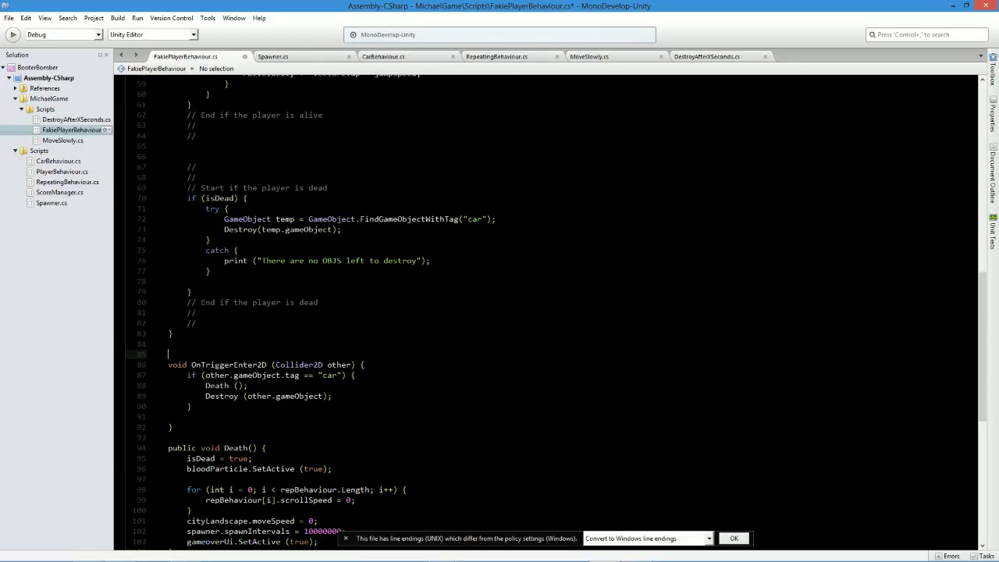
{"action": "scroll", "coordinate": [546, 312], "scroll_direction": "down", "scroll_amount": 2}
{"action": "left_click", "coordinate": [170, 341]}
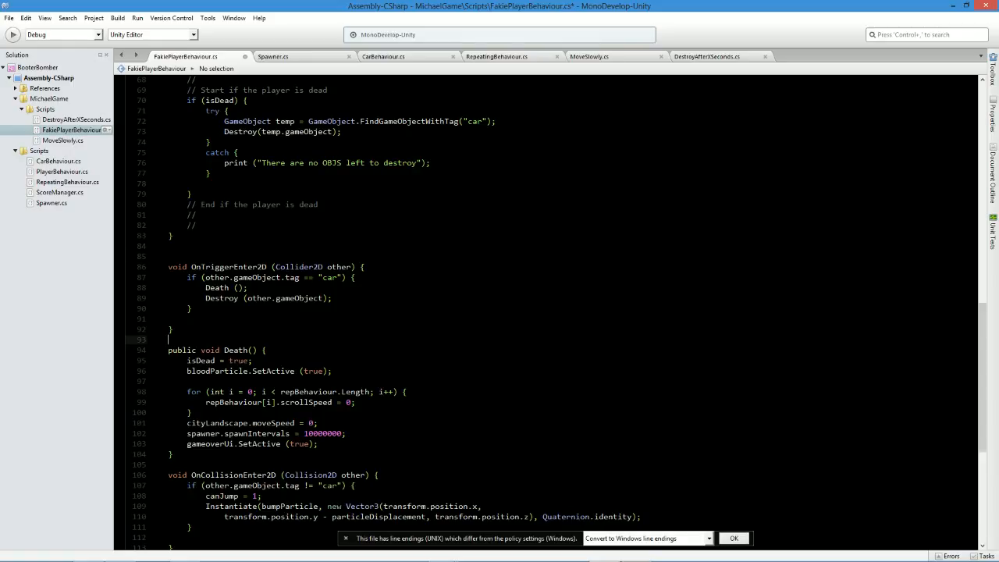
{"action": "key", "text": "Return"}
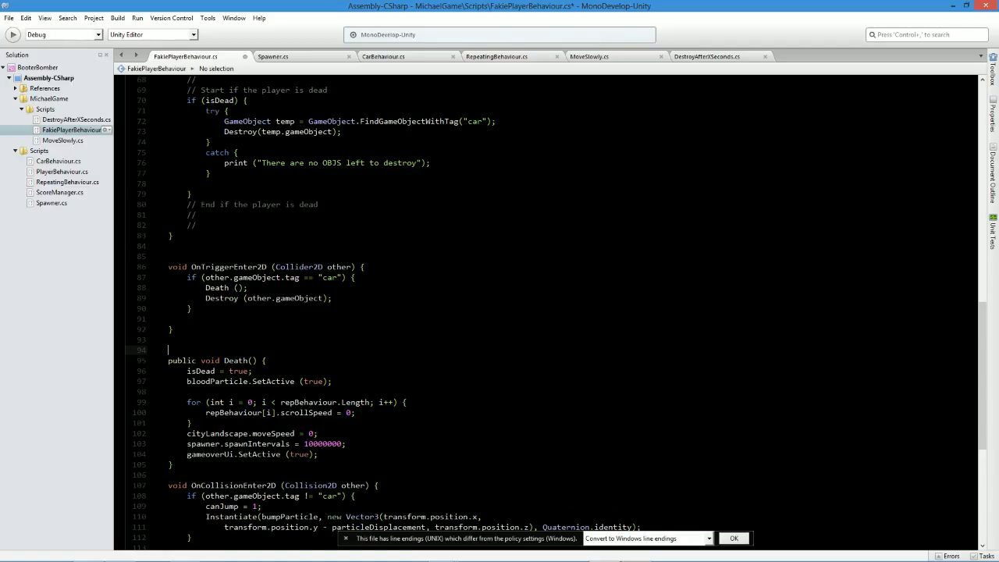
{"action": "type", "text": "/// <summary>"}
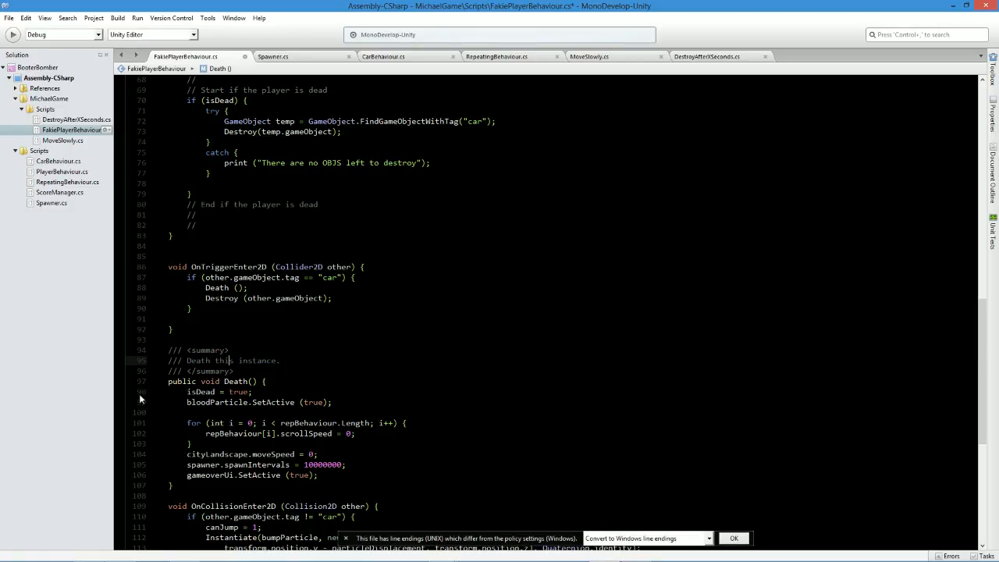
{"action": "scroll", "coordinate": [231, 311], "scroll_direction": "down", "scroll_amount": 2}
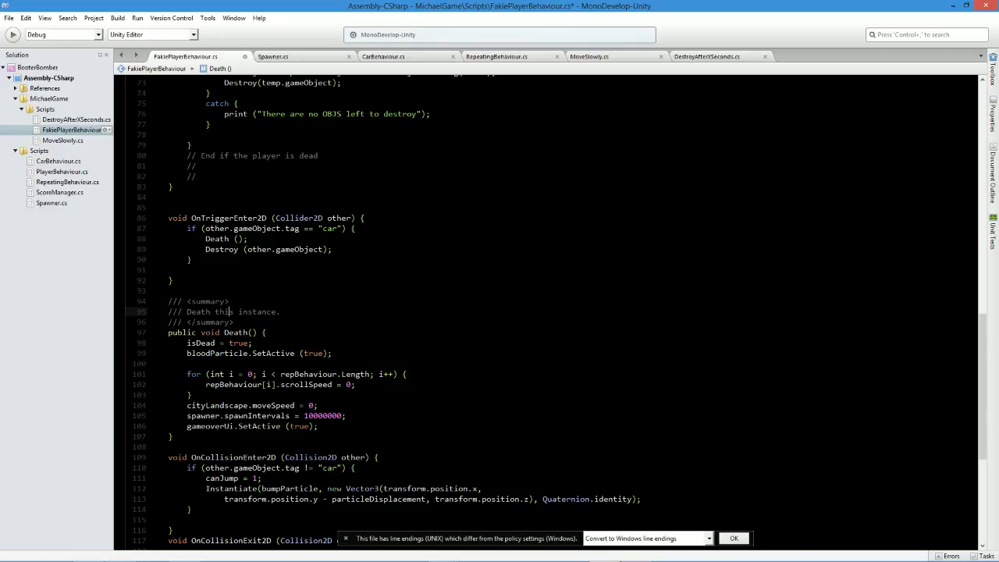
{"action": "double_click", "coordinate": [198, 311]}
{"action": "double_click", "coordinate": [256, 311]}
{"action": "left_click", "coordinate": [281, 312]}
{"action": "scroll", "coordinate": [546, 312], "scroll_direction": "down", "scroll_amount": 5}
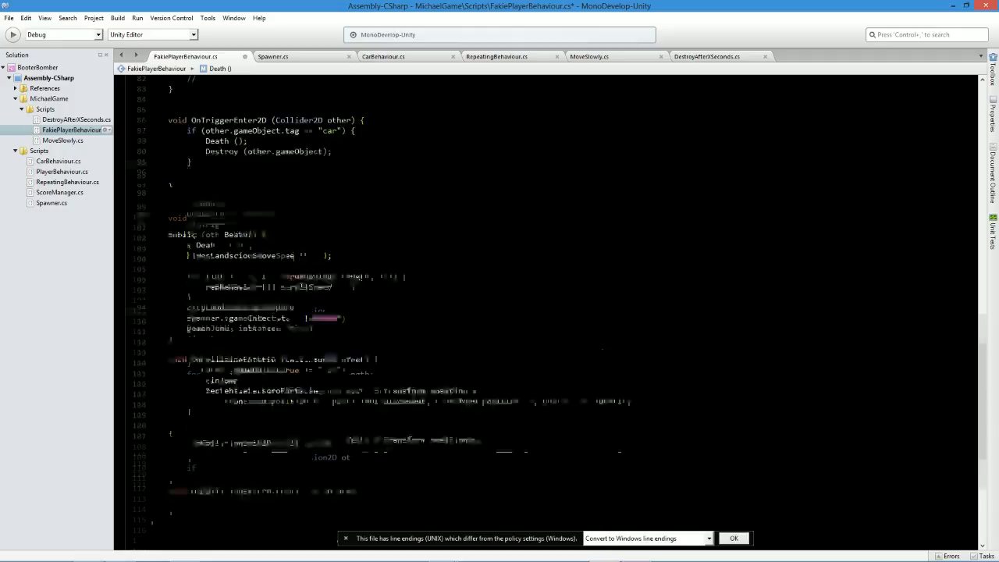